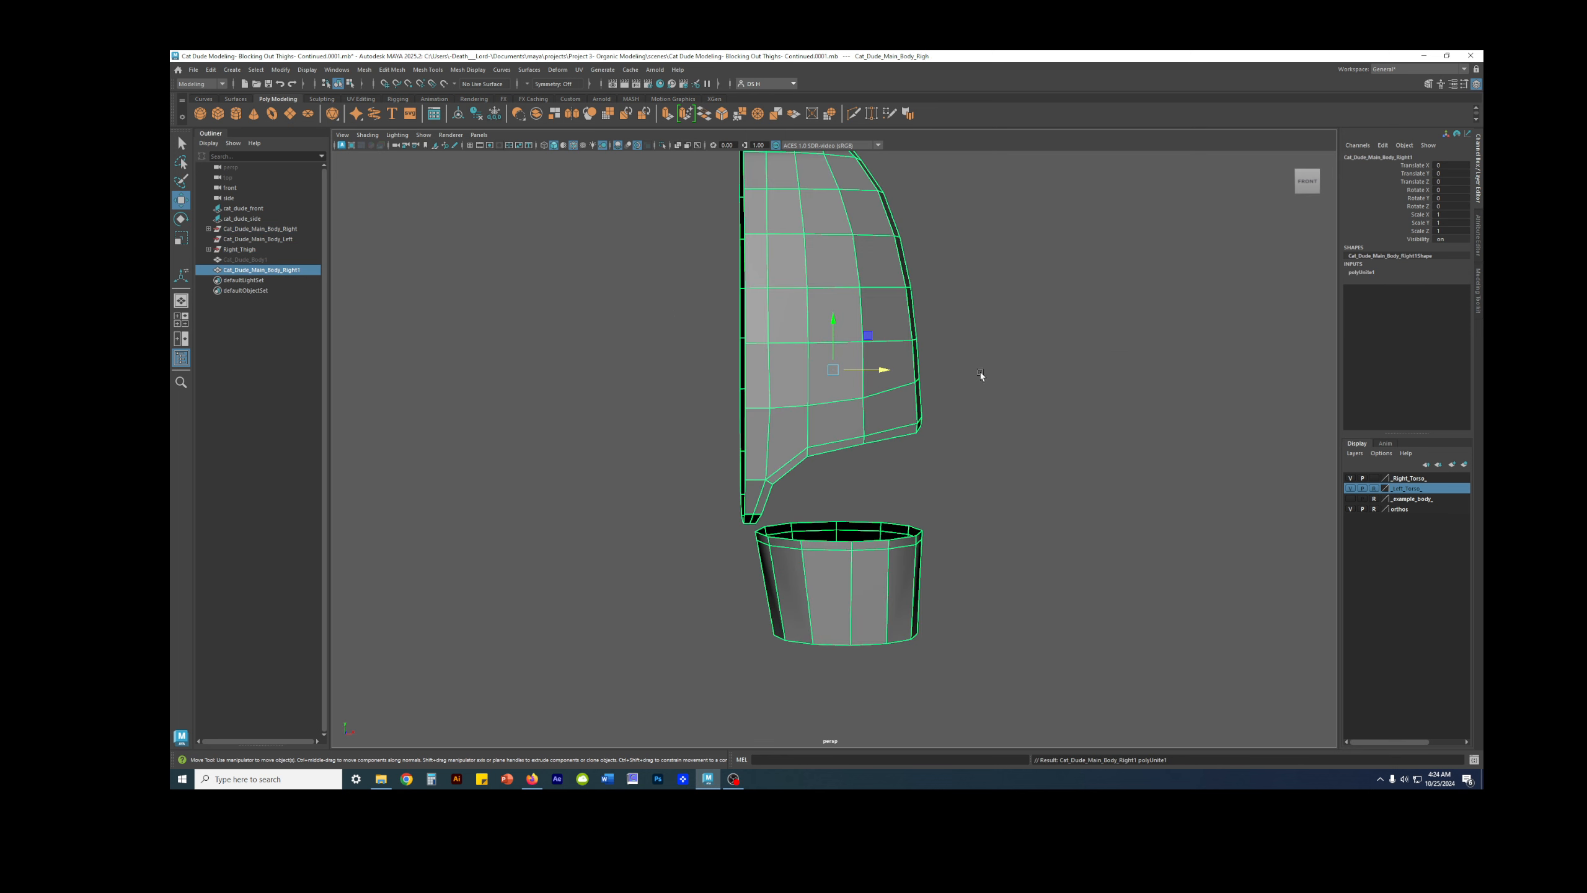
Step: Delete the construction history of the combined torso and thigh mesh, Cat_Dude_Main_Body_Right1
{"action": "left_click_drag", "start_coordinate": [842, 492], "coordinate": [906, 399], "text": "alt"}
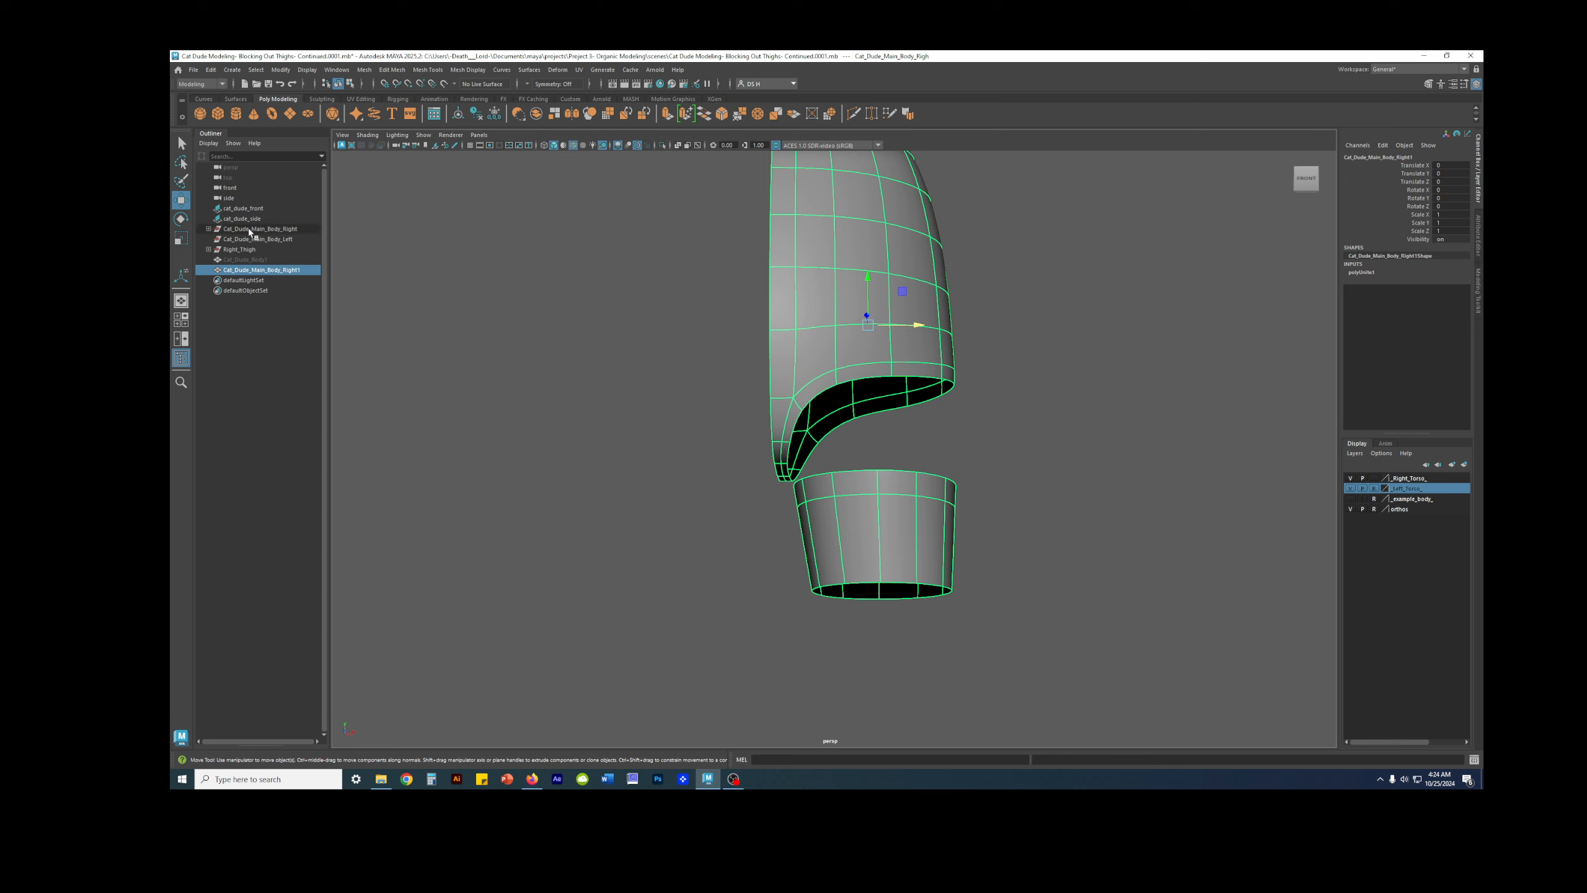
{"action": "left_click", "coordinate": [208, 229]}
{"action": "left_click", "coordinate": [208, 230]}
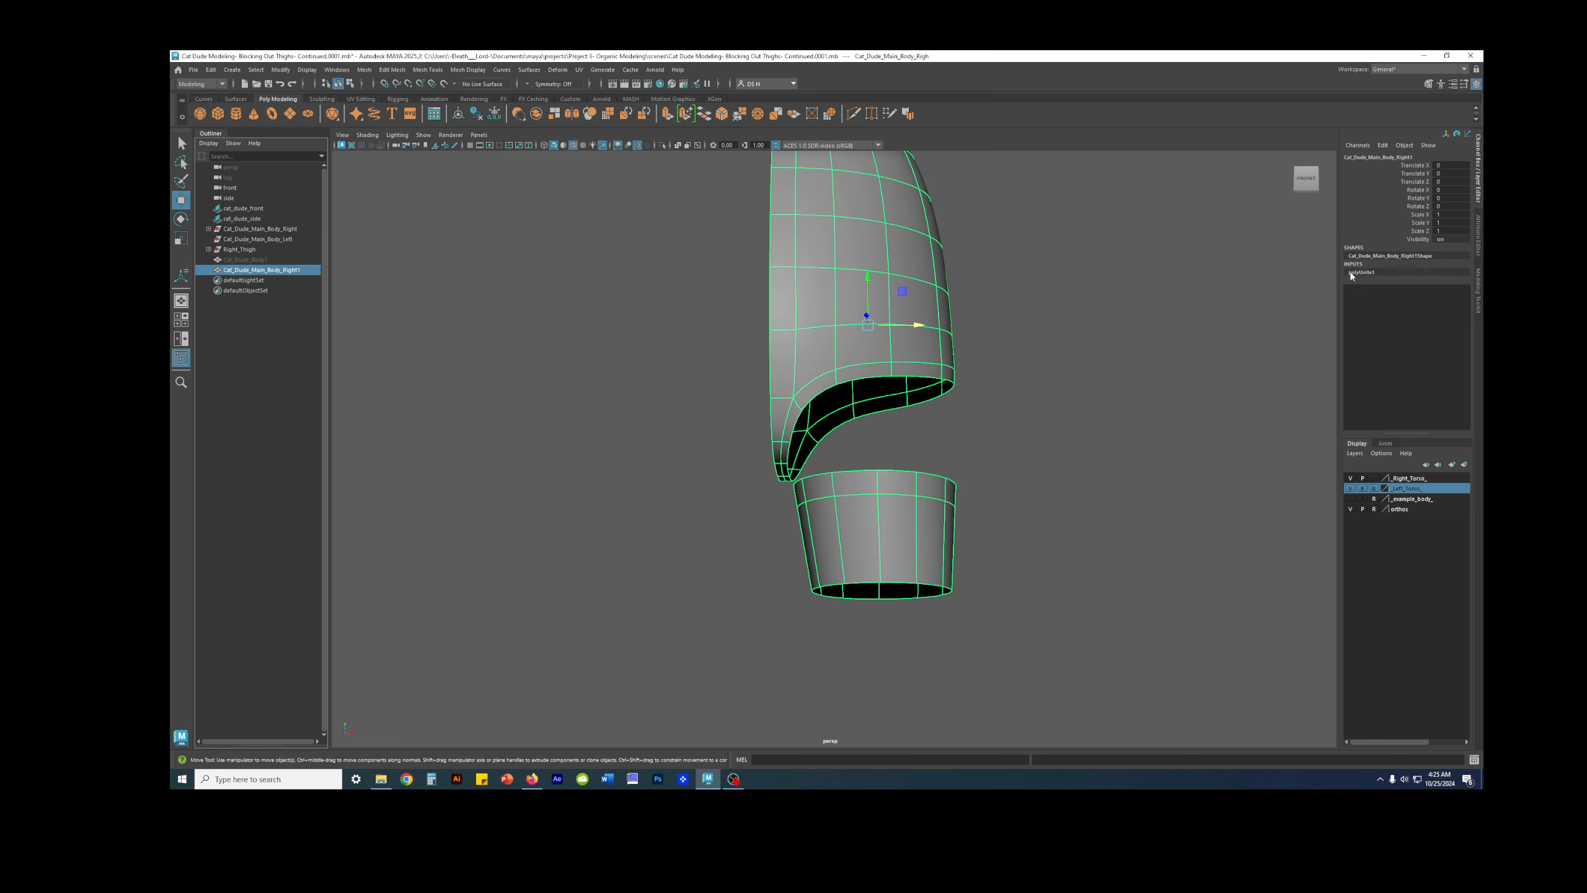
{"action": "left_click_drag", "start_coordinate": [1193, 306], "coordinate": [1052, 341], "text": "alt"}
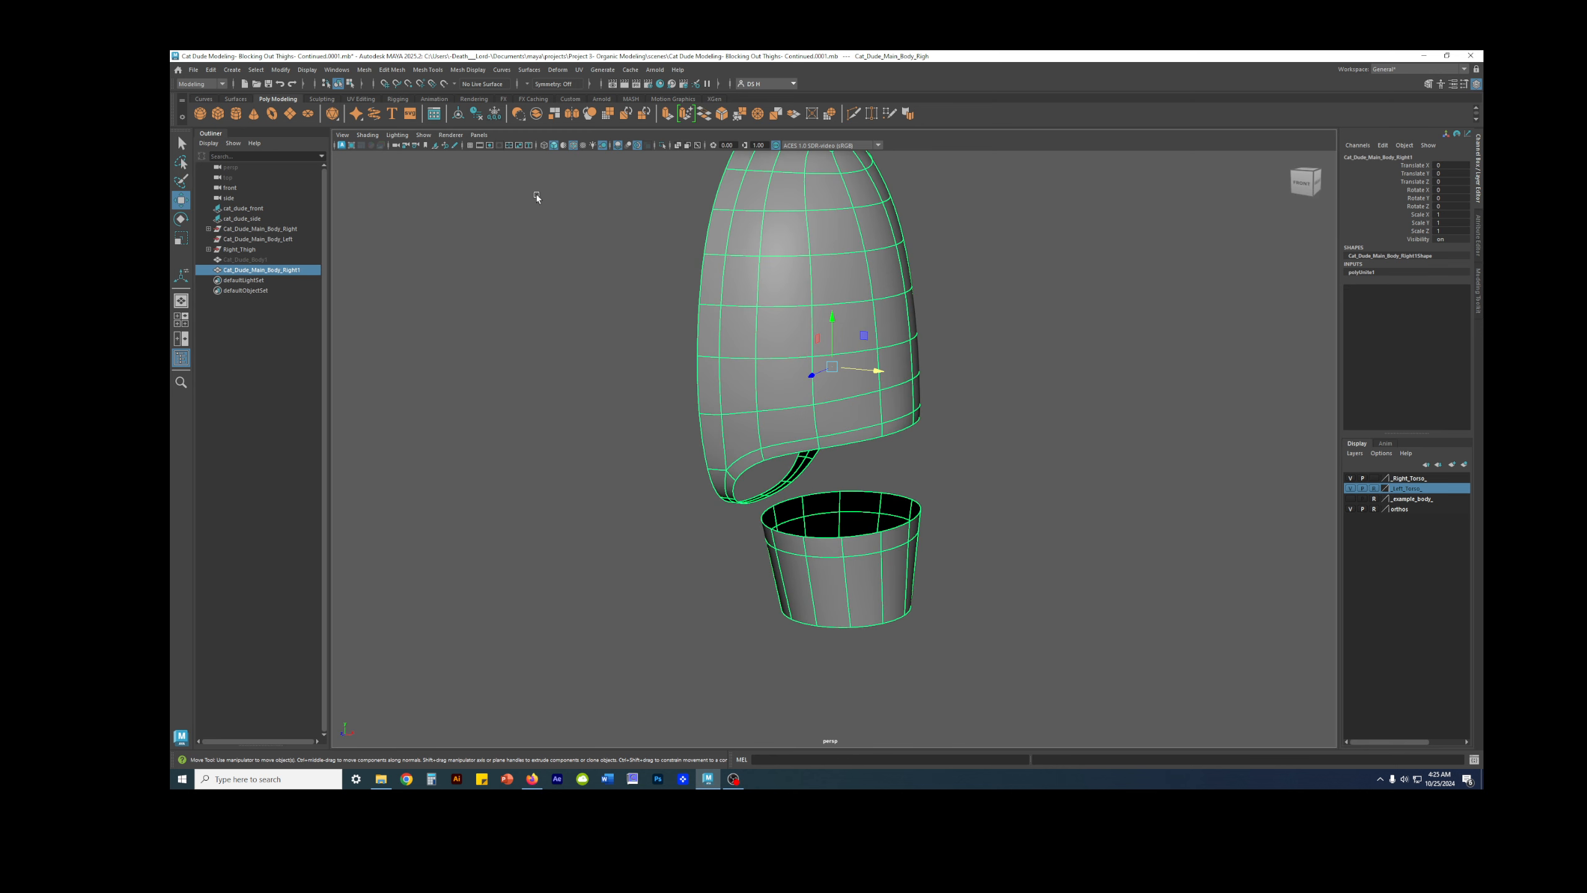
{"action": "left_click", "coordinate": [478, 113]}
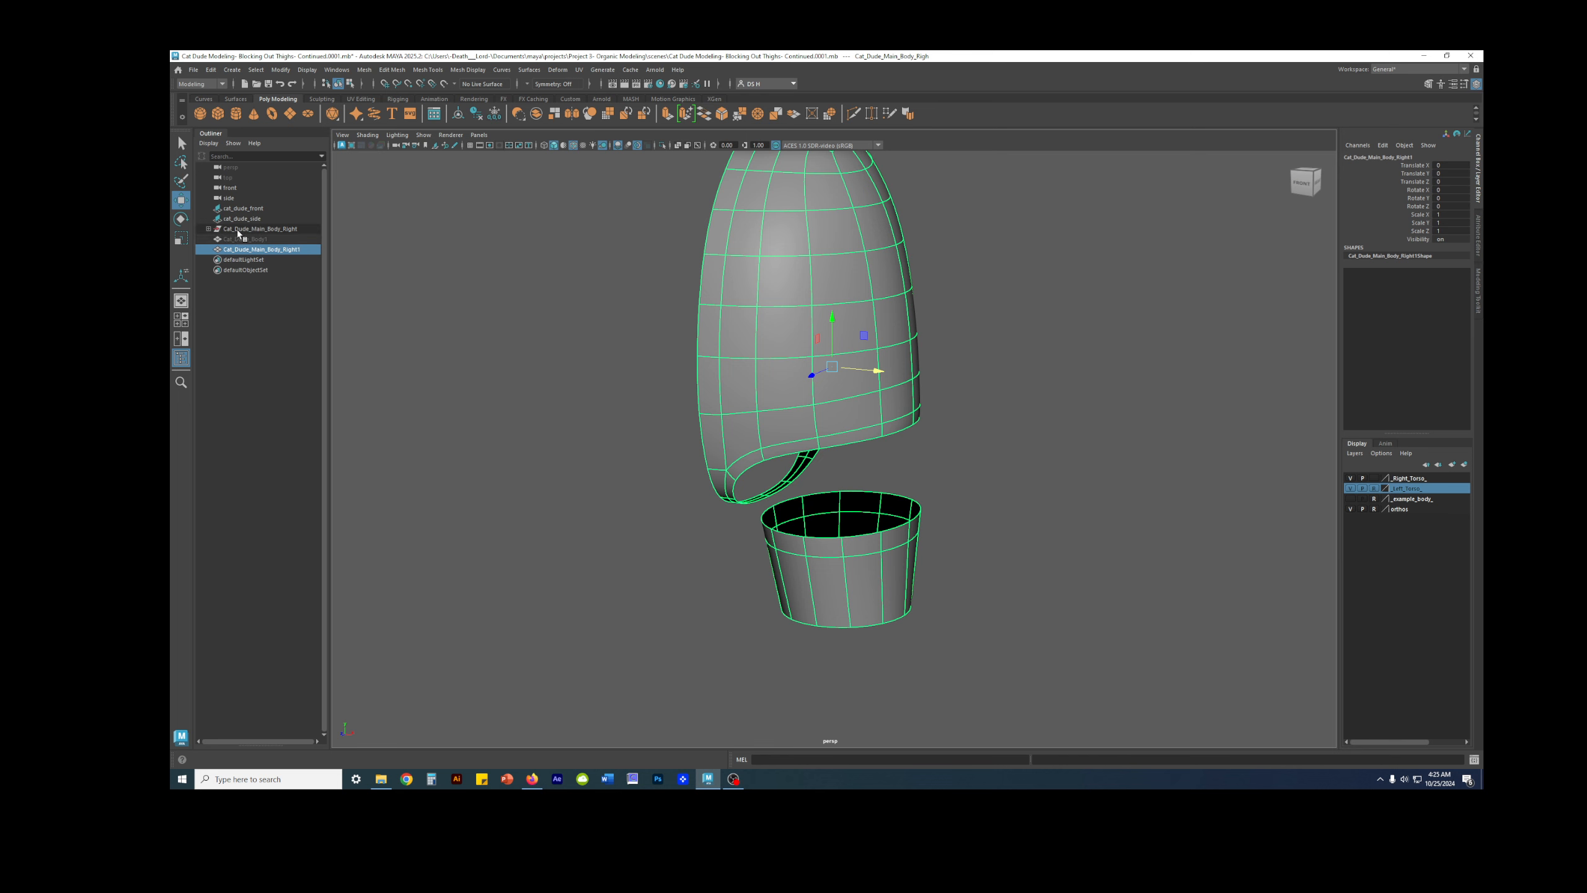
Step: Delete the leftover Cat_Dude_Main_Body_Right group from the scene
{"action": "left_click", "coordinate": [238, 230]}
{"action": "left_click", "coordinate": [209, 228]}
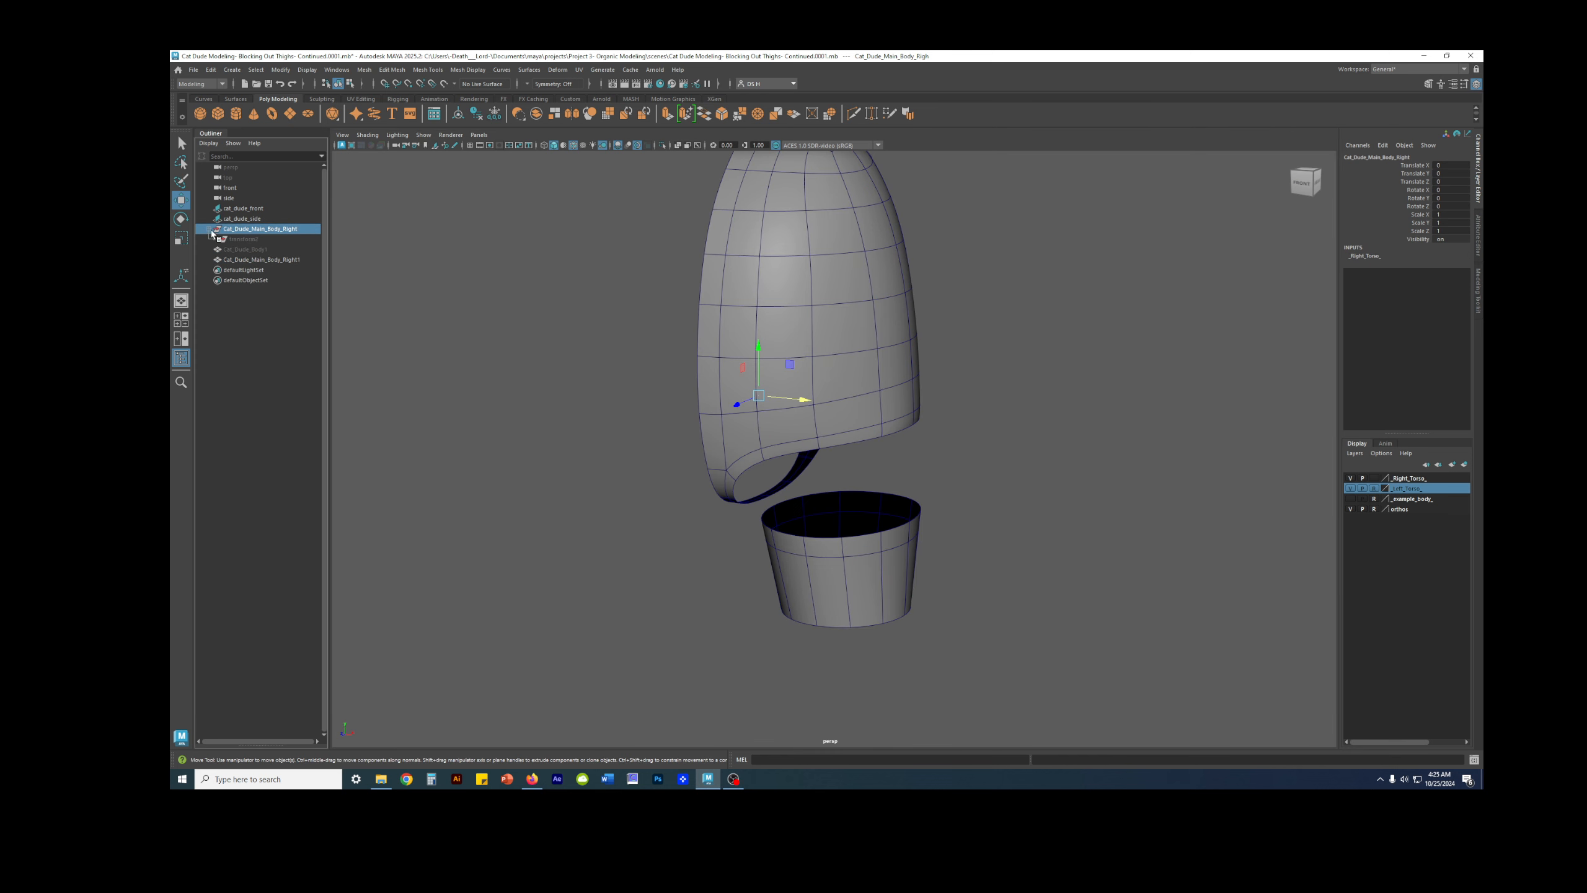
{"action": "left_click", "coordinate": [210, 230]}
{"action": "key", "text": "Delete"}
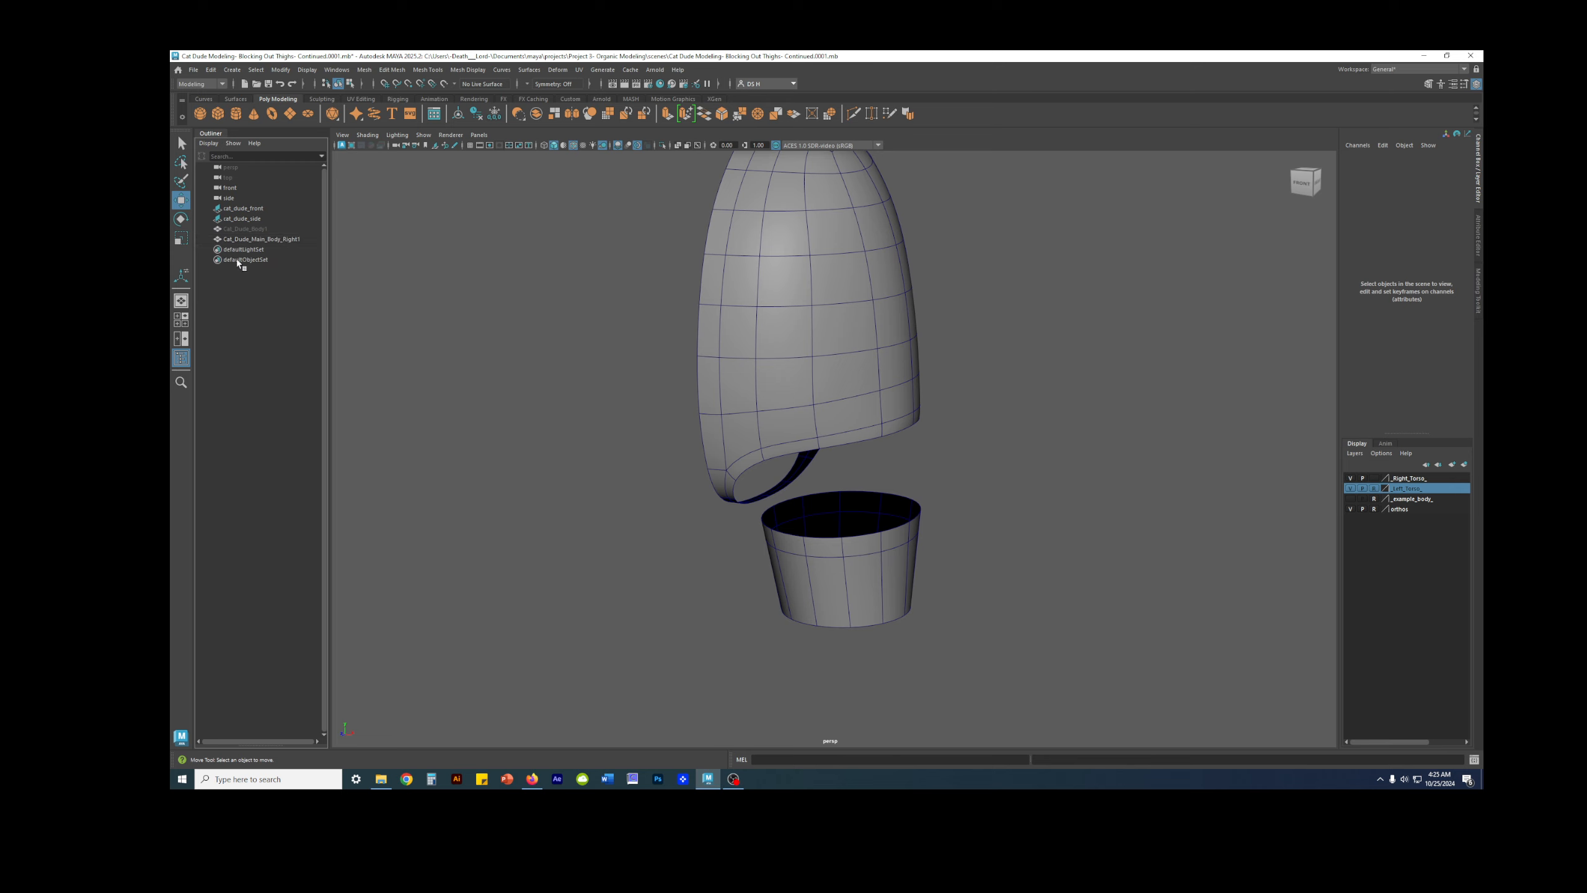
Step: Rename the combined torso and thigh mesh as Cat_Dude_Body
{"action": "left_click", "coordinate": [873, 543]}
{"action": "left_click_drag", "start_coordinate": [940, 476], "coordinate": [930, 444], "text": "alt"}
{"action": "key", "text": "3"}
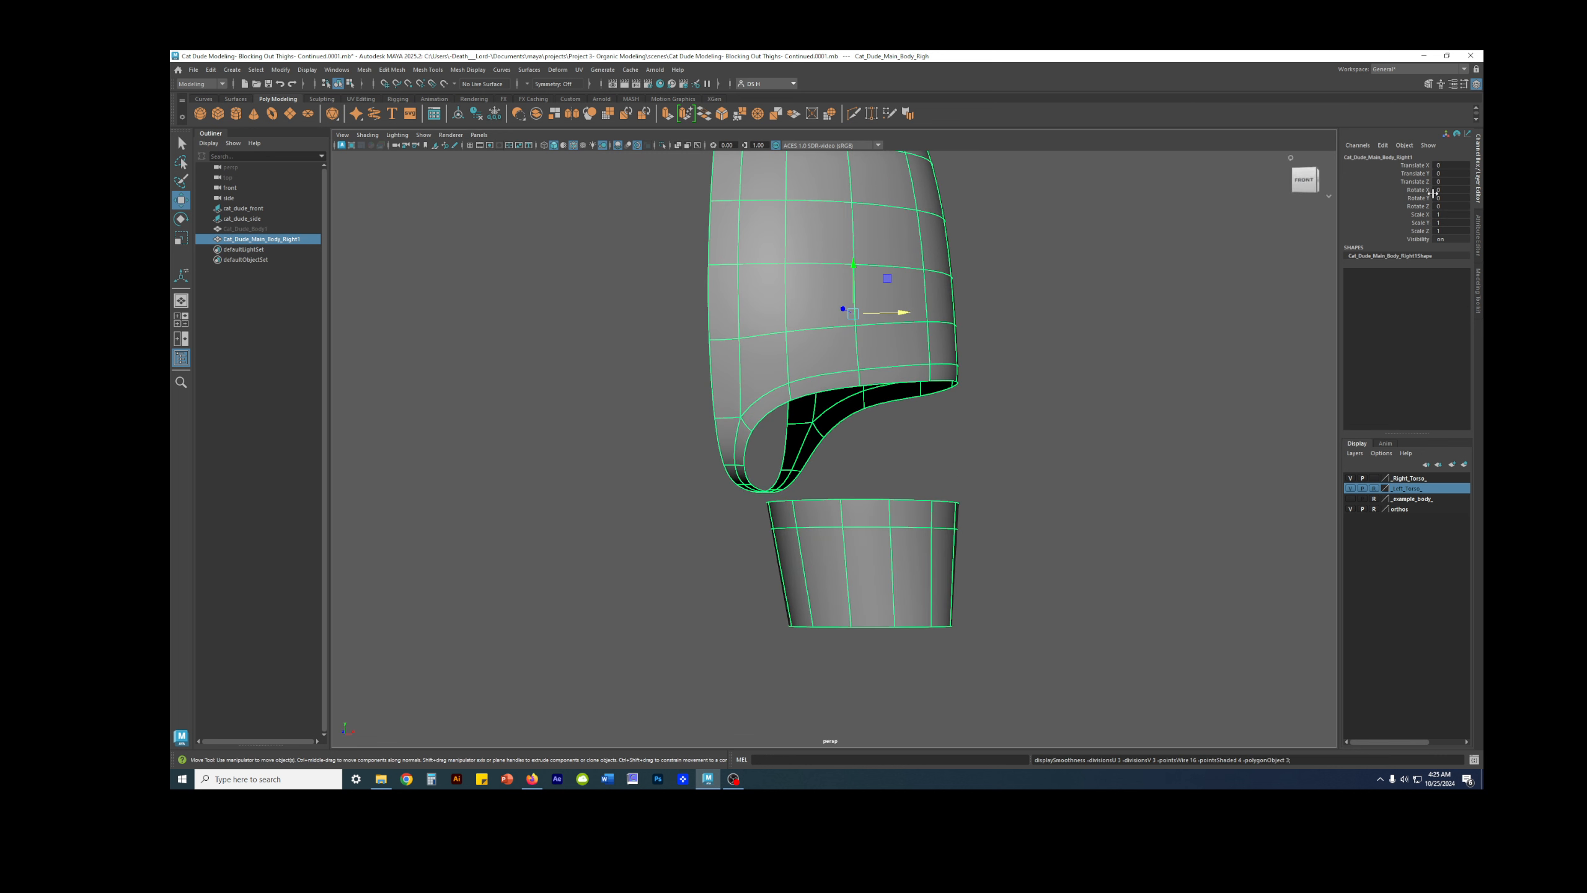
{"action": "left_click", "coordinate": [1386, 157]}
{"action": "key", "text": "Return"}
Step: Bridge the facing inner-thigh edges between the torso's leg opening and the thigh's upper rim at the crotch
{"action": "left_click_drag", "start_coordinate": [910, 475], "coordinate": [996, 330], "text": "alt"}
{"action": "scroll", "coordinate": [997, 329], "scroll_direction": "up", "scroll_amount": 5}
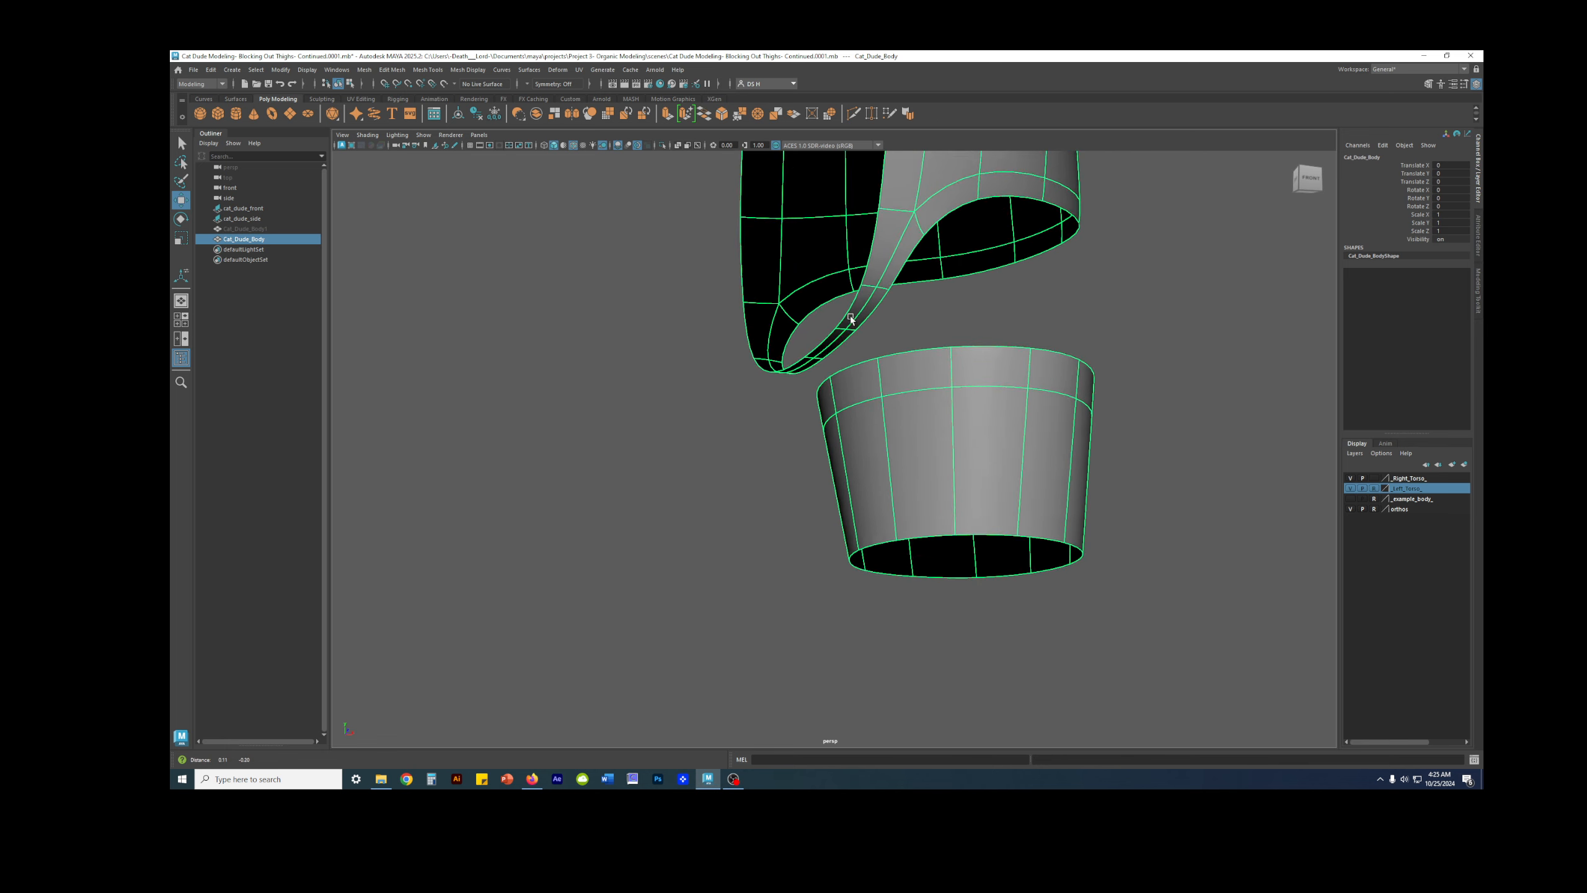
{"action": "scroll", "coordinate": [894, 405], "scroll_direction": "up", "scroll_amount": 1}
{"action": "key", "text": "F10"}
{"action": "left_click", "coordinate": [863, 330]}
{"action": "left_click", "coordinate": [869, 358], "text": "shift"}
{"action": "left_click_drag", "start_coordinate": [868, 358], "coordinate": [847, 369], "text": "alt"}
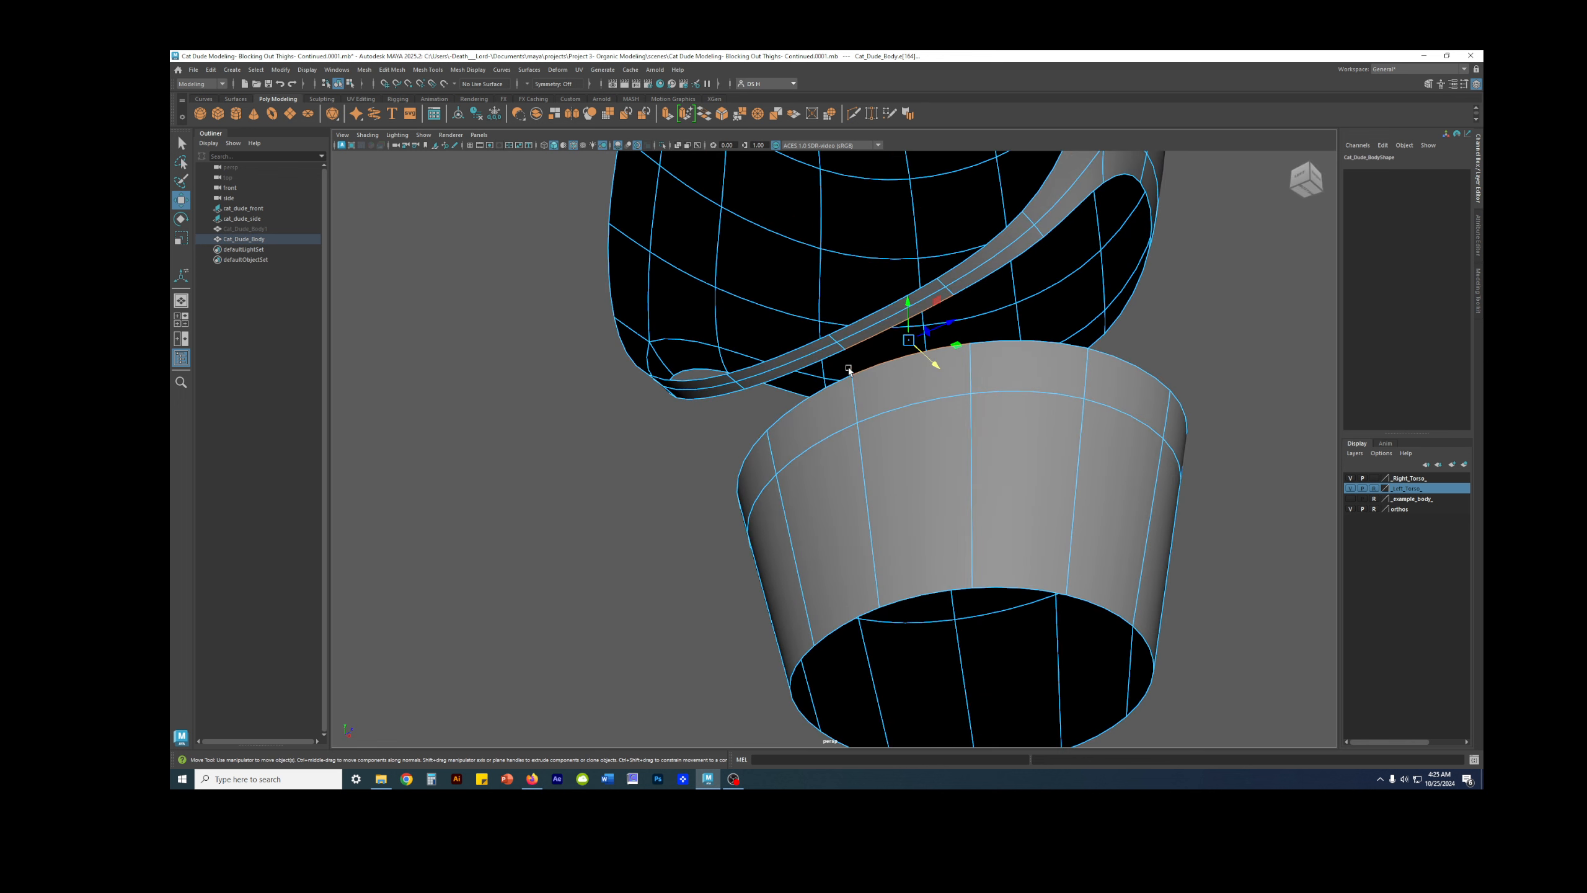
{"action": "left_click", "coordinate": [801, 370], "text": "shift"}
{"action": "left_click", "coordinate": [947, 313], "text": "shift"}
{"action": "left_click", "coordinate": [956, 346], "text": "shift"}
{"action": "scroll", "coordinate": [956, 346], "scroll_direction": "up", "scroll_amount": 3}
{"action": "key", "text": "q"}
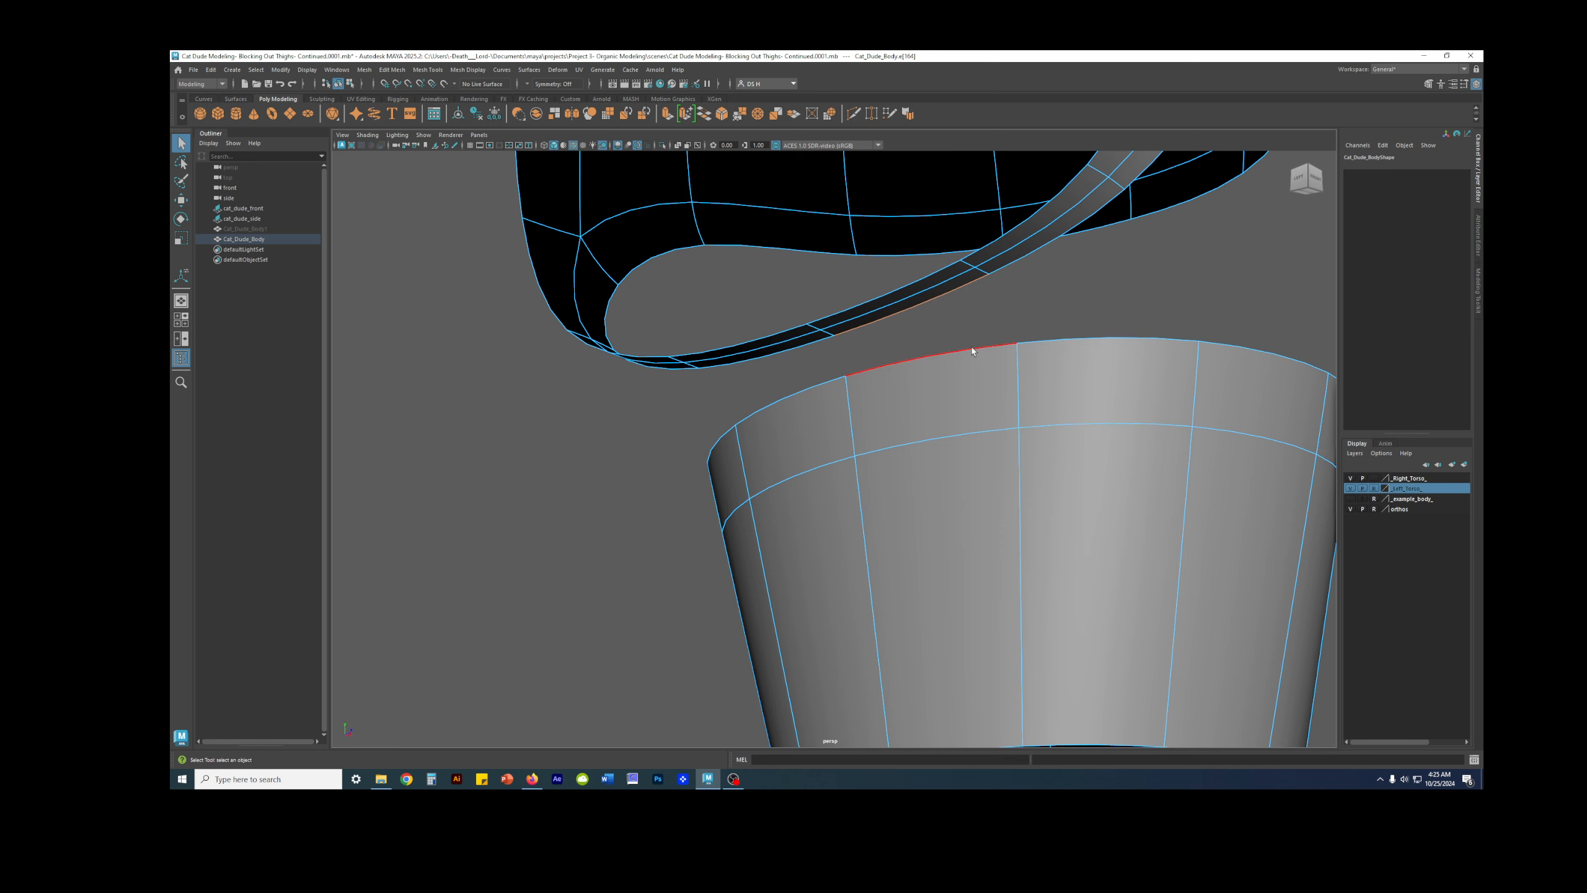
{"action": "scroll", "coordinate": [1130, 355], "scroll_direction": "down", "scroll_amount": 5}
{"action": "mouse_move", "coordinate": [887, 368]}
{"action": "left_mouse_down", "text": "alt"}
{"action": "mouse_move", "coordinate": [851, 372]}
{"action": "mouse_move", "coordinate": [870, 372]}
{"action": "left_mouse_up", "text": "alt"}
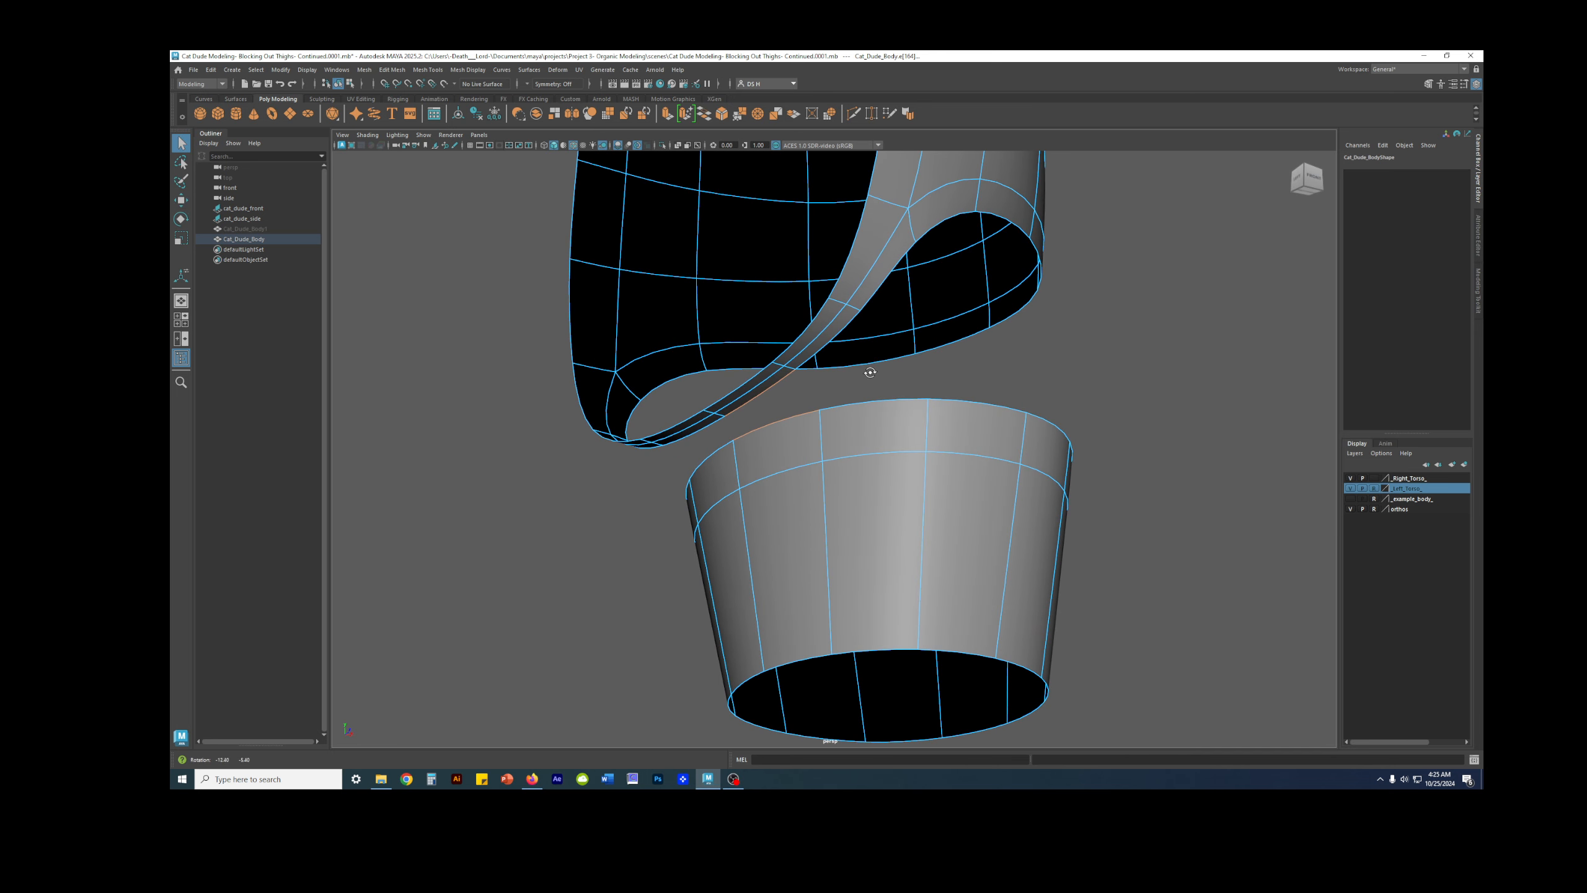
{"action": "right_click", "coordinate": [1084, 336], "text": "shift"}
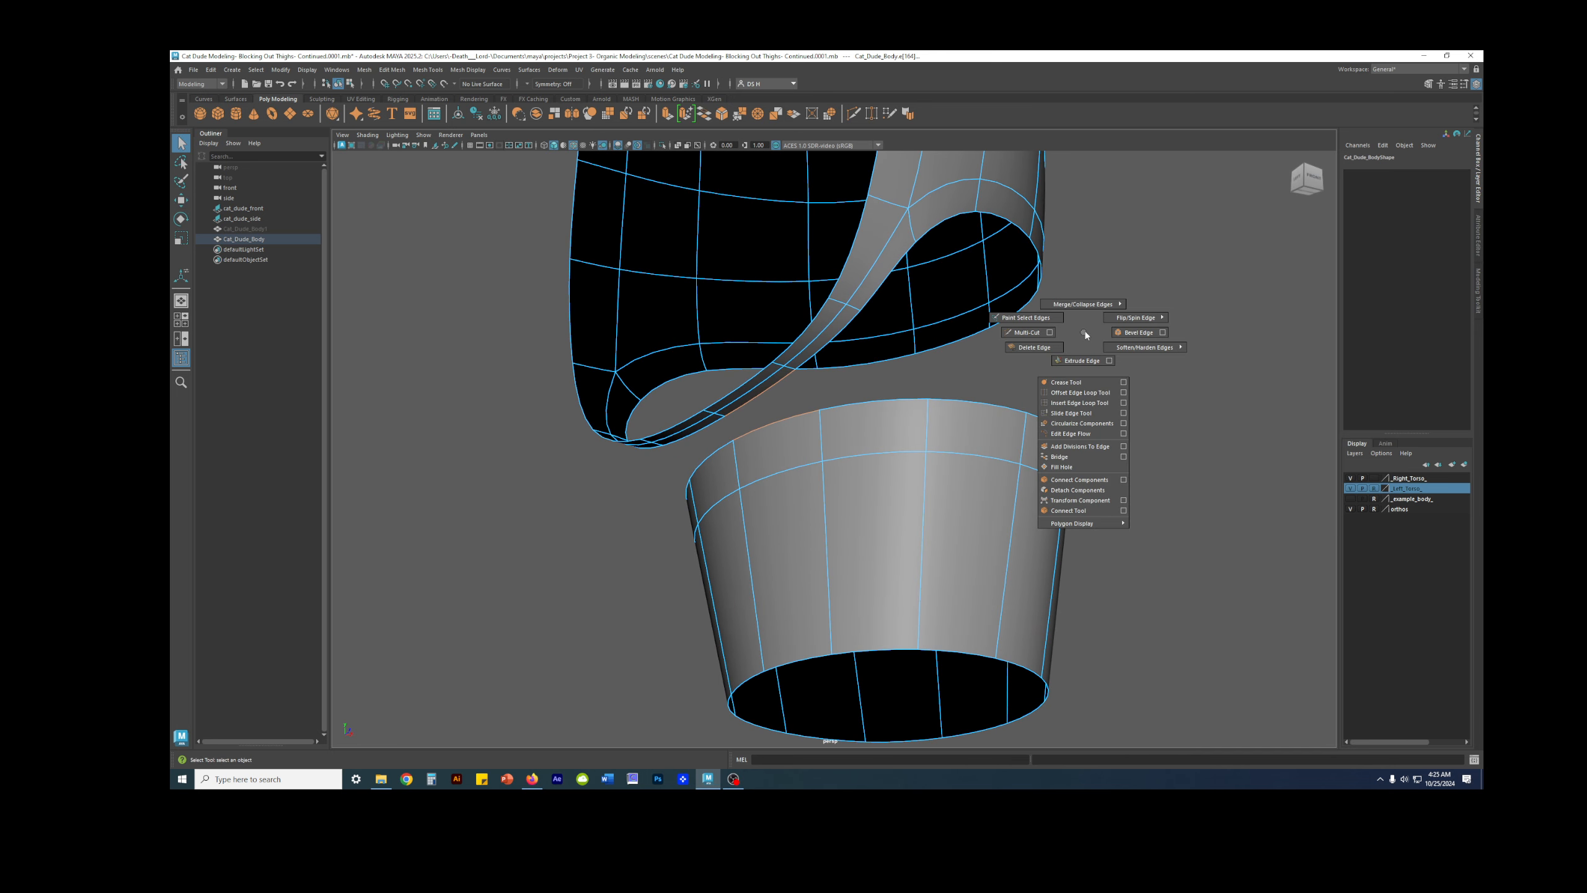
{"action": "left_click", "coordinate": [1065, 457]}
Step: Check the new bridge face in smooth preview and delete the body mesh's construction history
{"action": "key", "text": "1"}
{"action": "left_click_drag", "start_coordinate": [952, 453], "coordinate": [1008, 405], "text": "alt"}
{"action": "key", "text": "3"}
{"action": "key", "text": "1"}
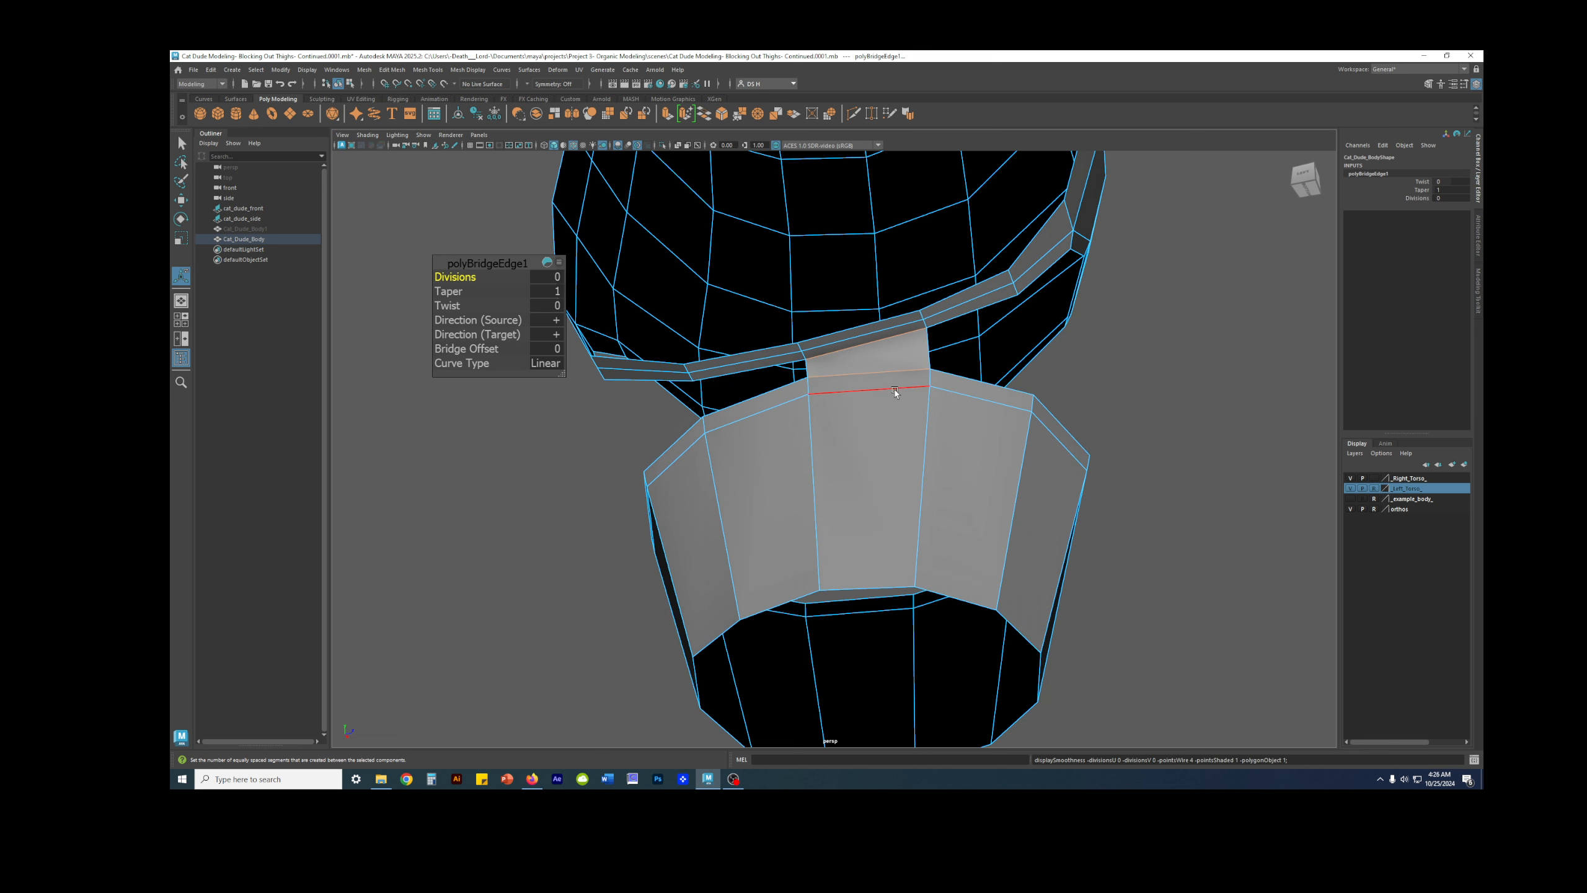
{"action": "right_click_drag", "start_coordinate": [870, 388], "coordinate": [1053, 303]}
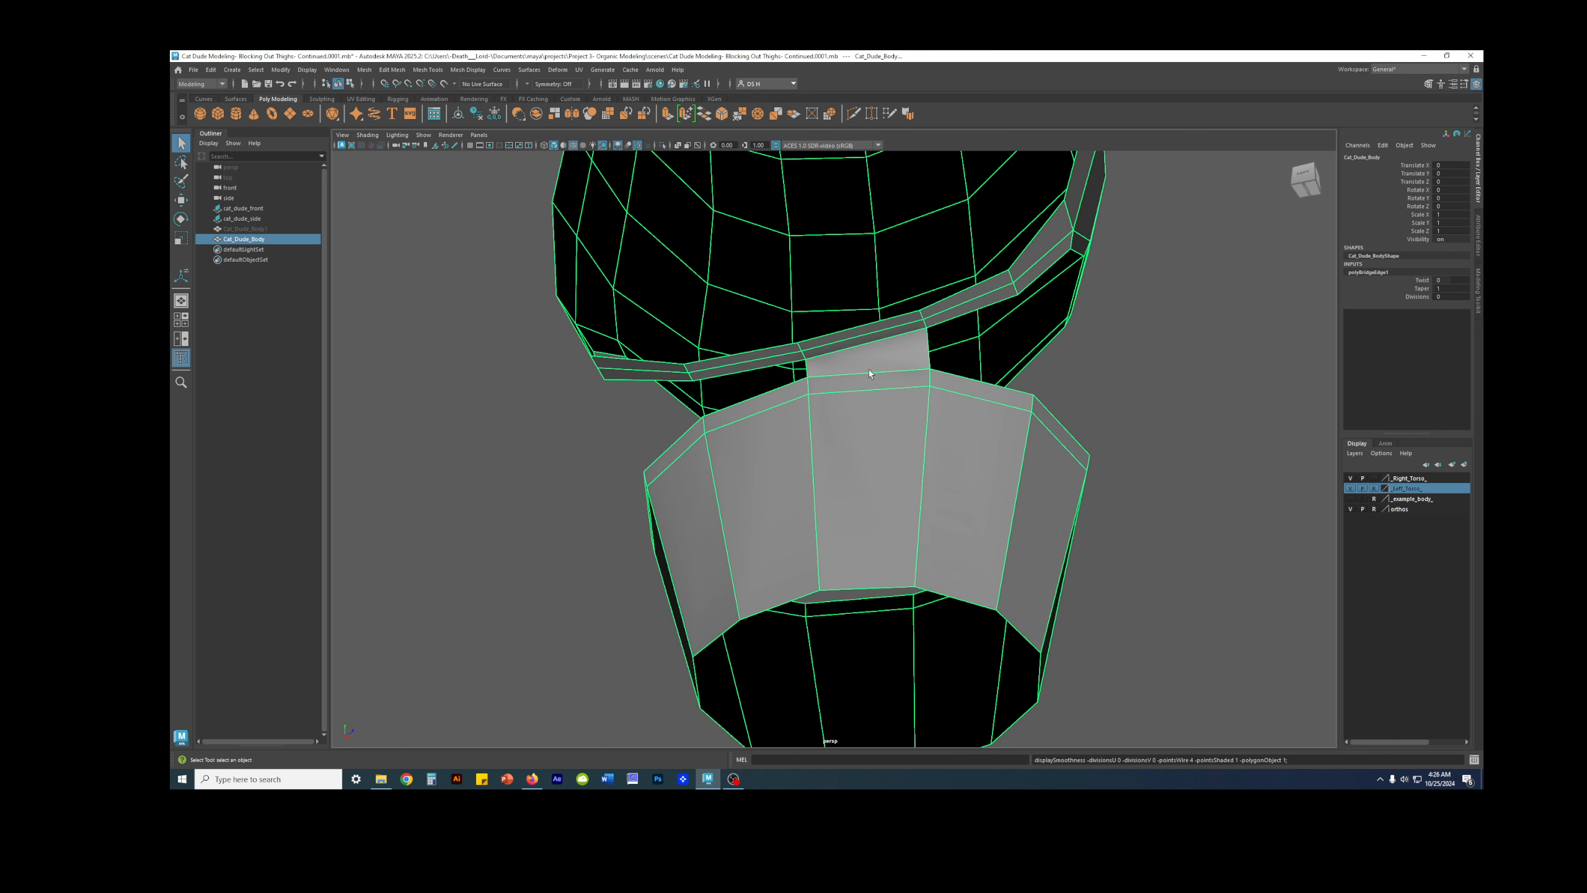
{"action": "left_click", "coordinate": [478, 116]}
Step: Try to reposition the four corner vertices of the bridge face between the torso and the thigh
{"action": "scroll", "coordinate": [874, 248], "scroll_direction": "up", "scroll_amount": 5}
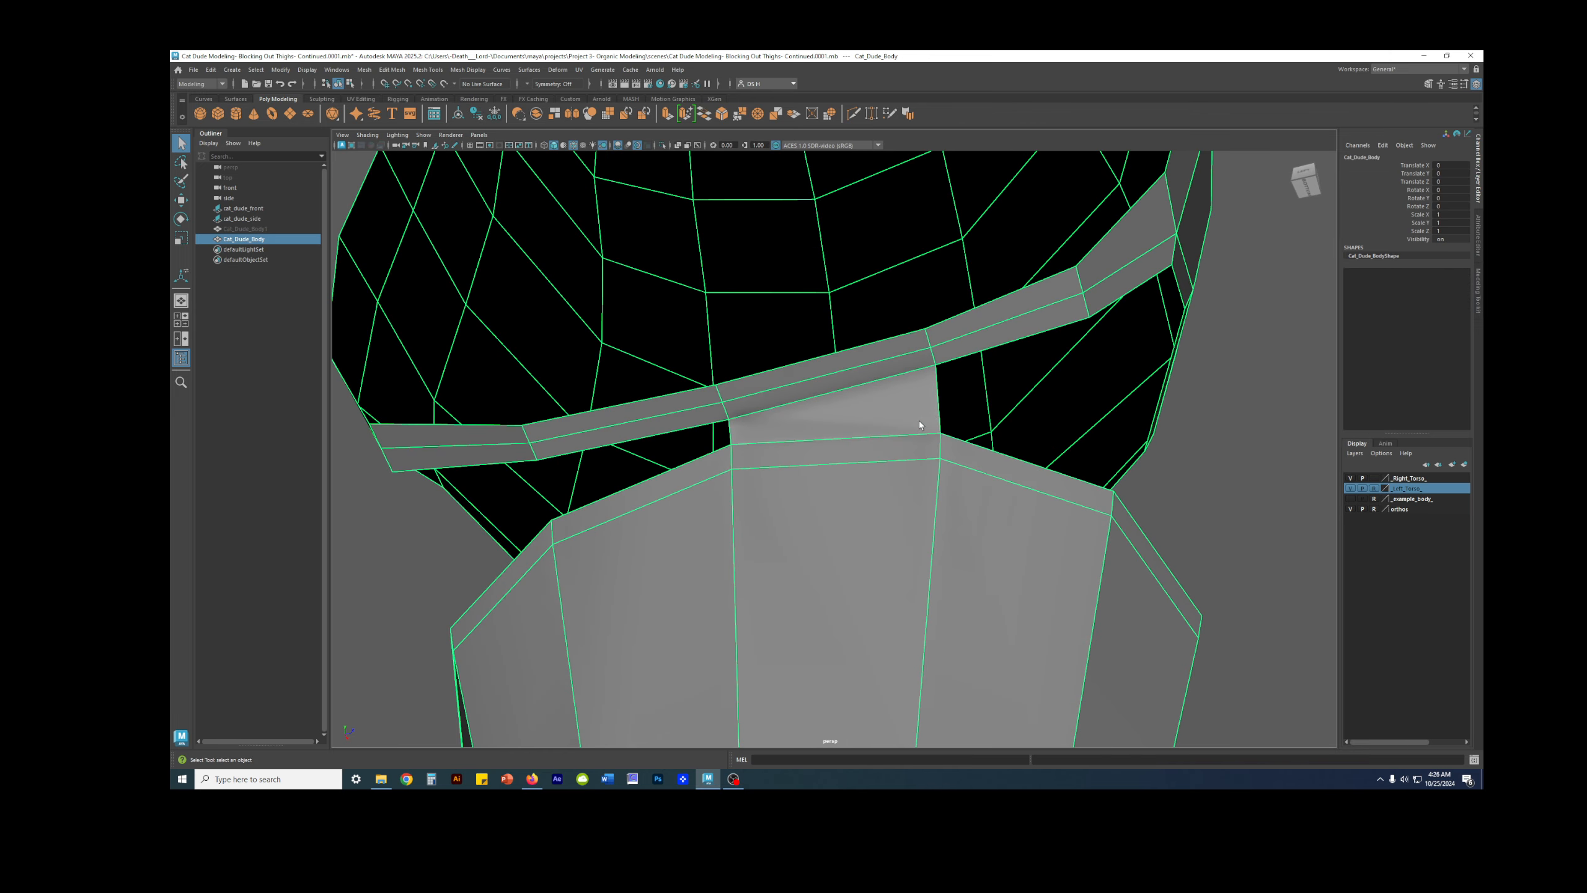
{"action": "scroll", "coordinate": [869, 369], "scroll_direction": "up", "scroll_amount": 3}
{"action": "right_click_drag", "start_coordinate": [872, 363], "coordinate": [806, 363]}
{"action": "left_click_drag", "start_coordinate": [997, 318], "coordinate": [982, 352]}
{"action": "key", "text": "w"}
{"action": "key", "text": "ctrl+z"}
{"action": "left_click", "coordinate": [982, 428]}
{"action": "left_click_drag", "start_coordinate": [983, 428], "coordinate": [980, 411]}
{"action": "key", "text": "ctrl+z"}
{"action": "left_click", "coordinate": [688, 408]}
{"action": "left_click_drag", "start_coordinate": [688, 408], "coordinate": [707, 446]}
{"action": "key", "text": "ctrl+z"}
{"action": "left_click", "coordinate": [689, 444]}
{"action": "key", "text": "ctrl+z"}
{"action": "key", "text": "3"}
{"action": "left_click", "coordinate": [845, 370]}
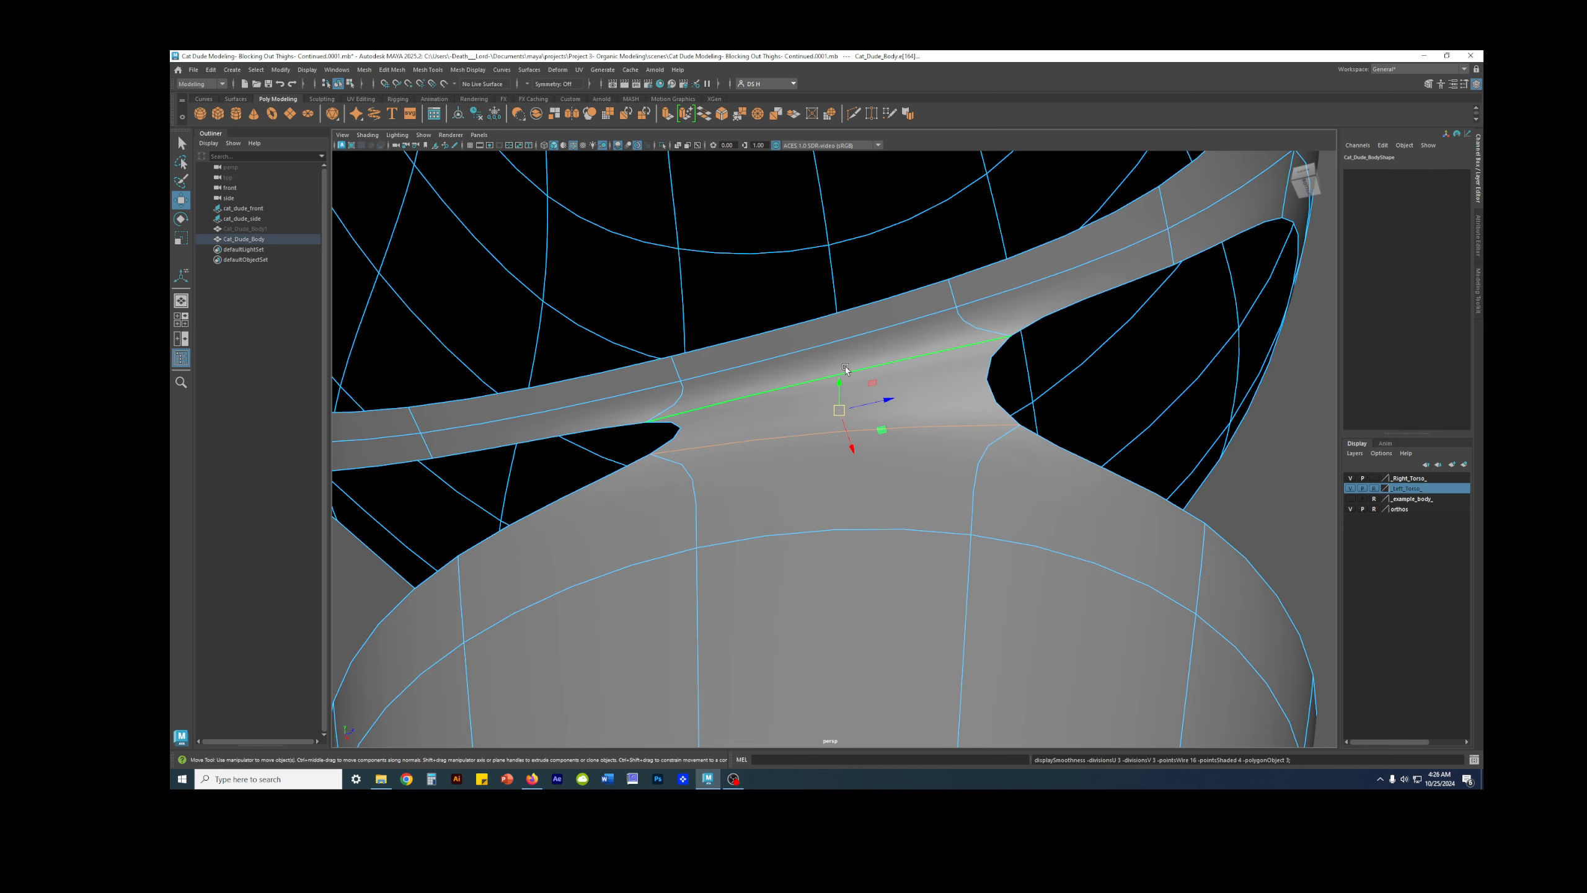
{"action": "key", "text": "1"}
{"action": "left_click", "coordinate": [959, 333]}
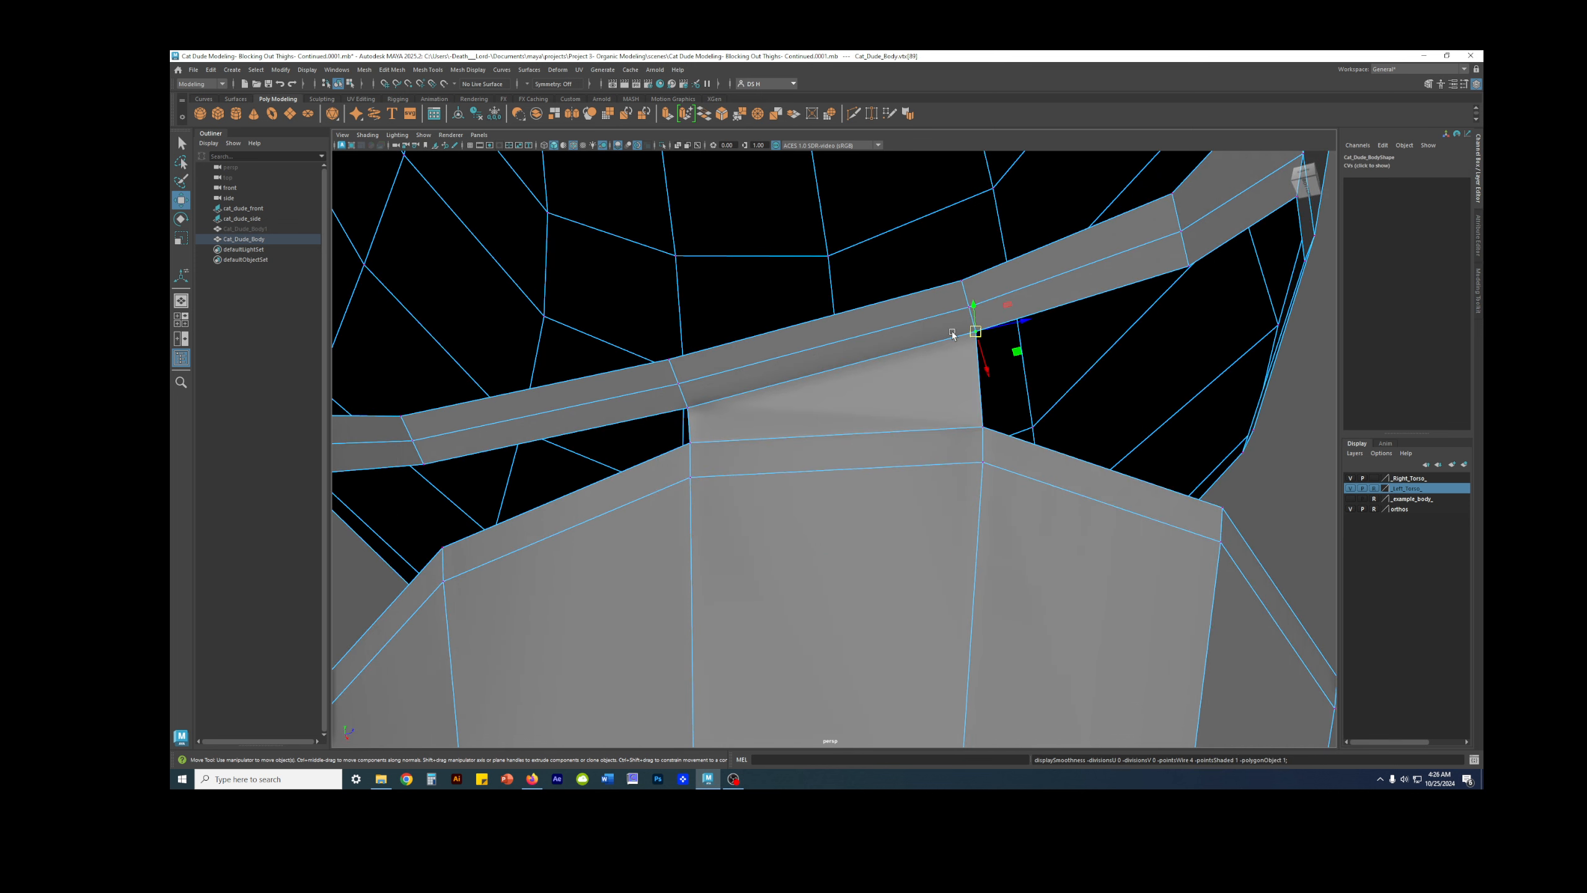
Step: Bridge the next pair of torso and thigh edges beside the first bridge face, toward the back
{"action": "left_click_drag", "start_coordinate": [1024, 353], "coordinate": [963, 400], "text": "alt"}
{"action": "left_click", "coordinate": [872, 391]}
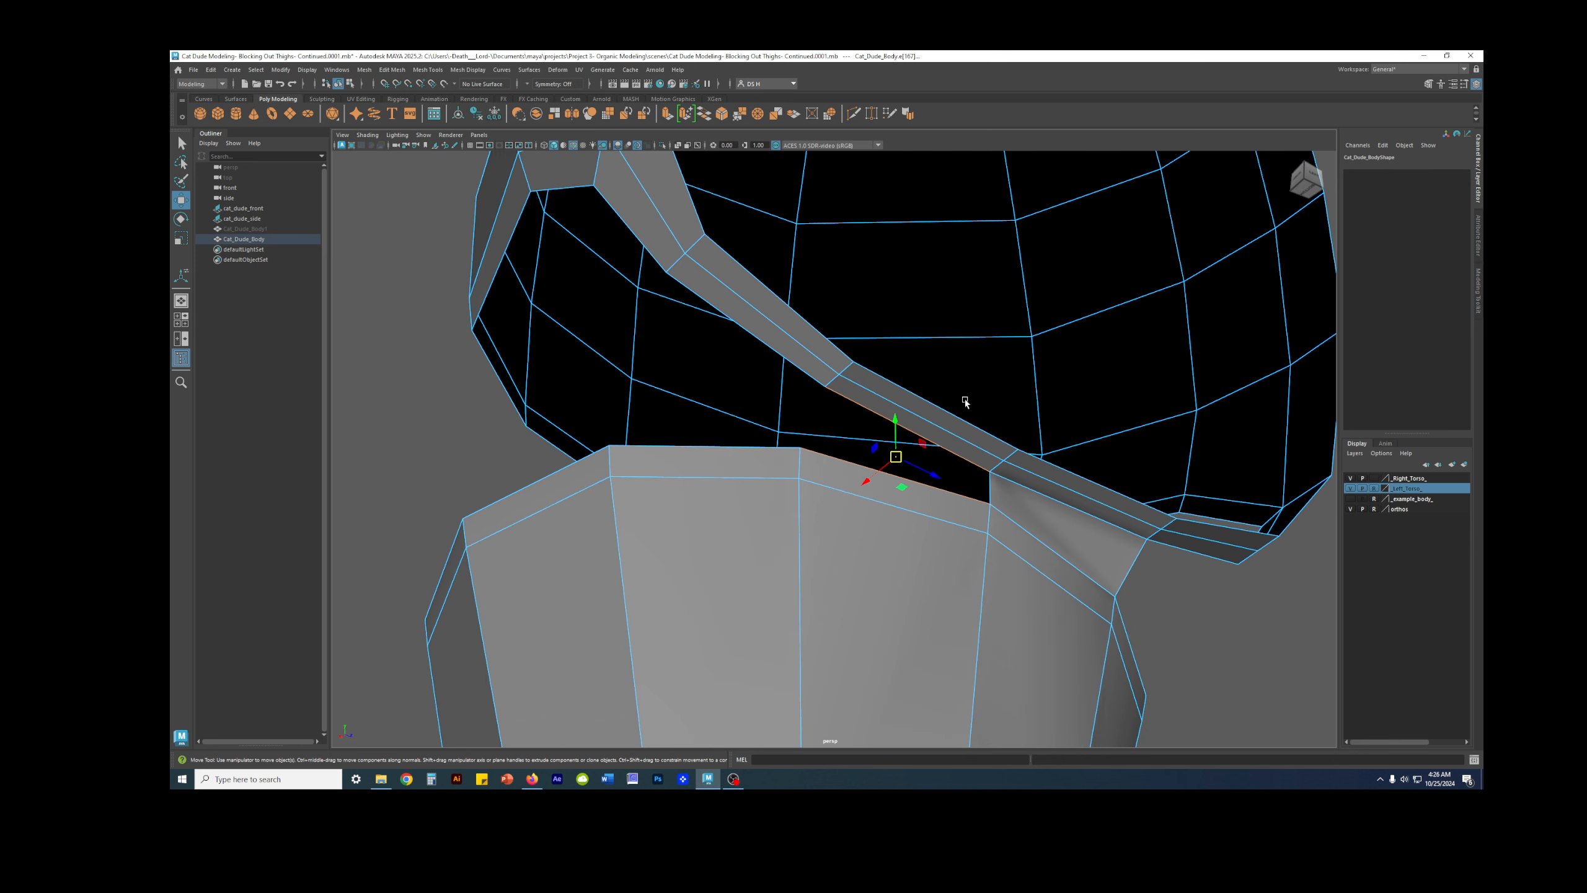
{"action": "right_click", "coordinate": [636, 372], "text": "shift"}
{"action": "mouse_move", "coordinate": [1191, 488]}
{"action": "left_mouse_down", "text": "alt"}
{"action": "mouse_move", "coordinate": [956, 426]}
{"action": "mouse_move", "coordinate": [1170, 496]}
{"action": "left_mouse_up", "text": "alt"}
{"action": "right_click", "coordinate": [1181, 494], "text": "shift"}
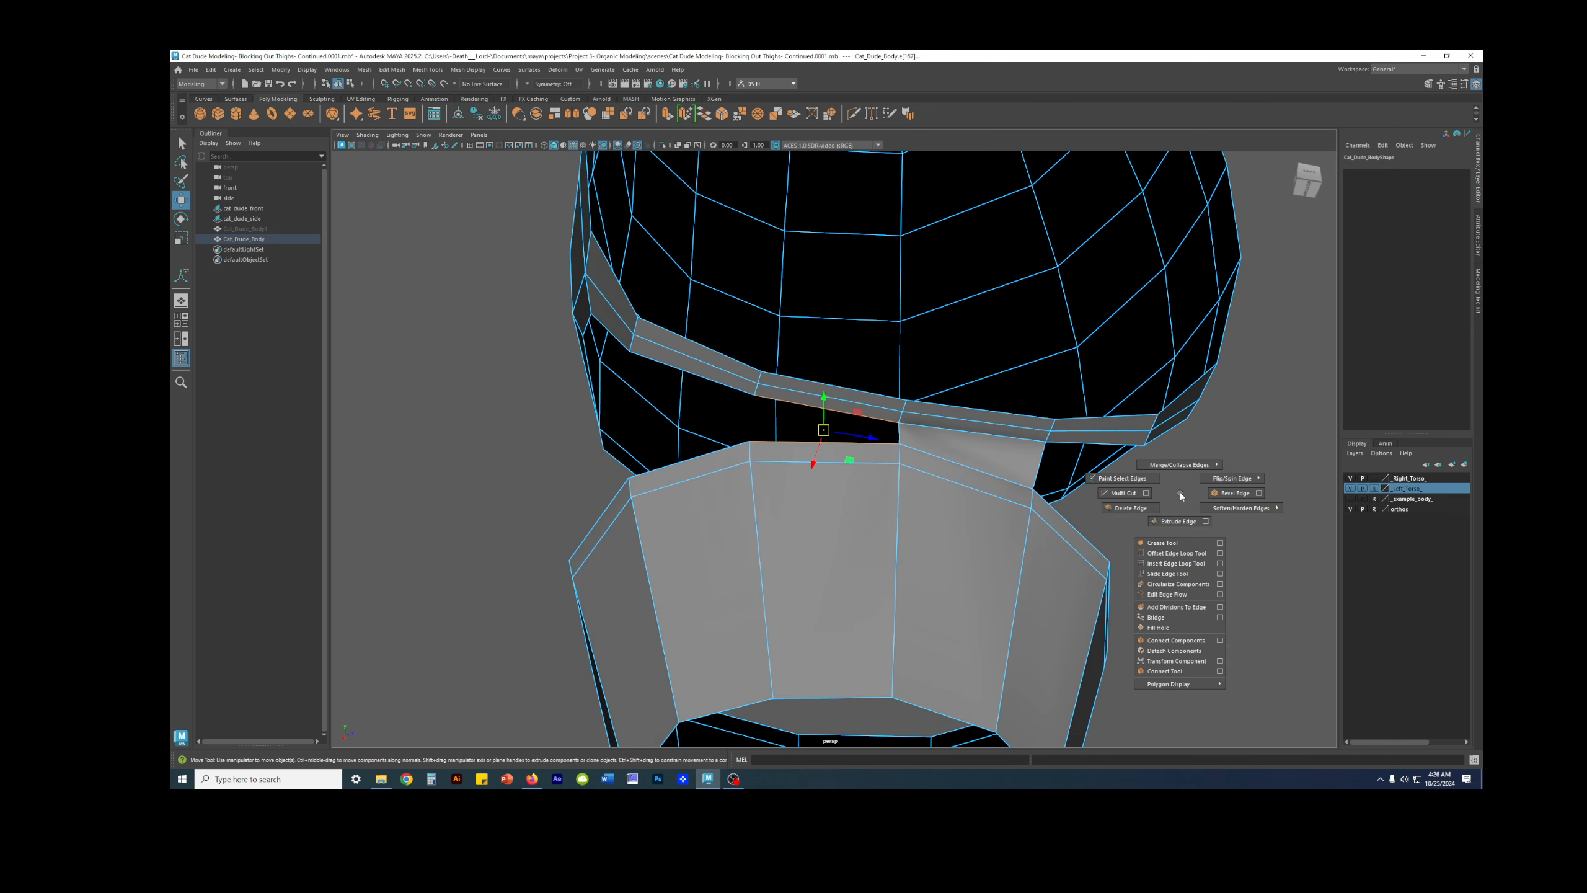
{"action": "left_click", "coordinate": [1183, 616]}
{"action": "key", "text": "3"}
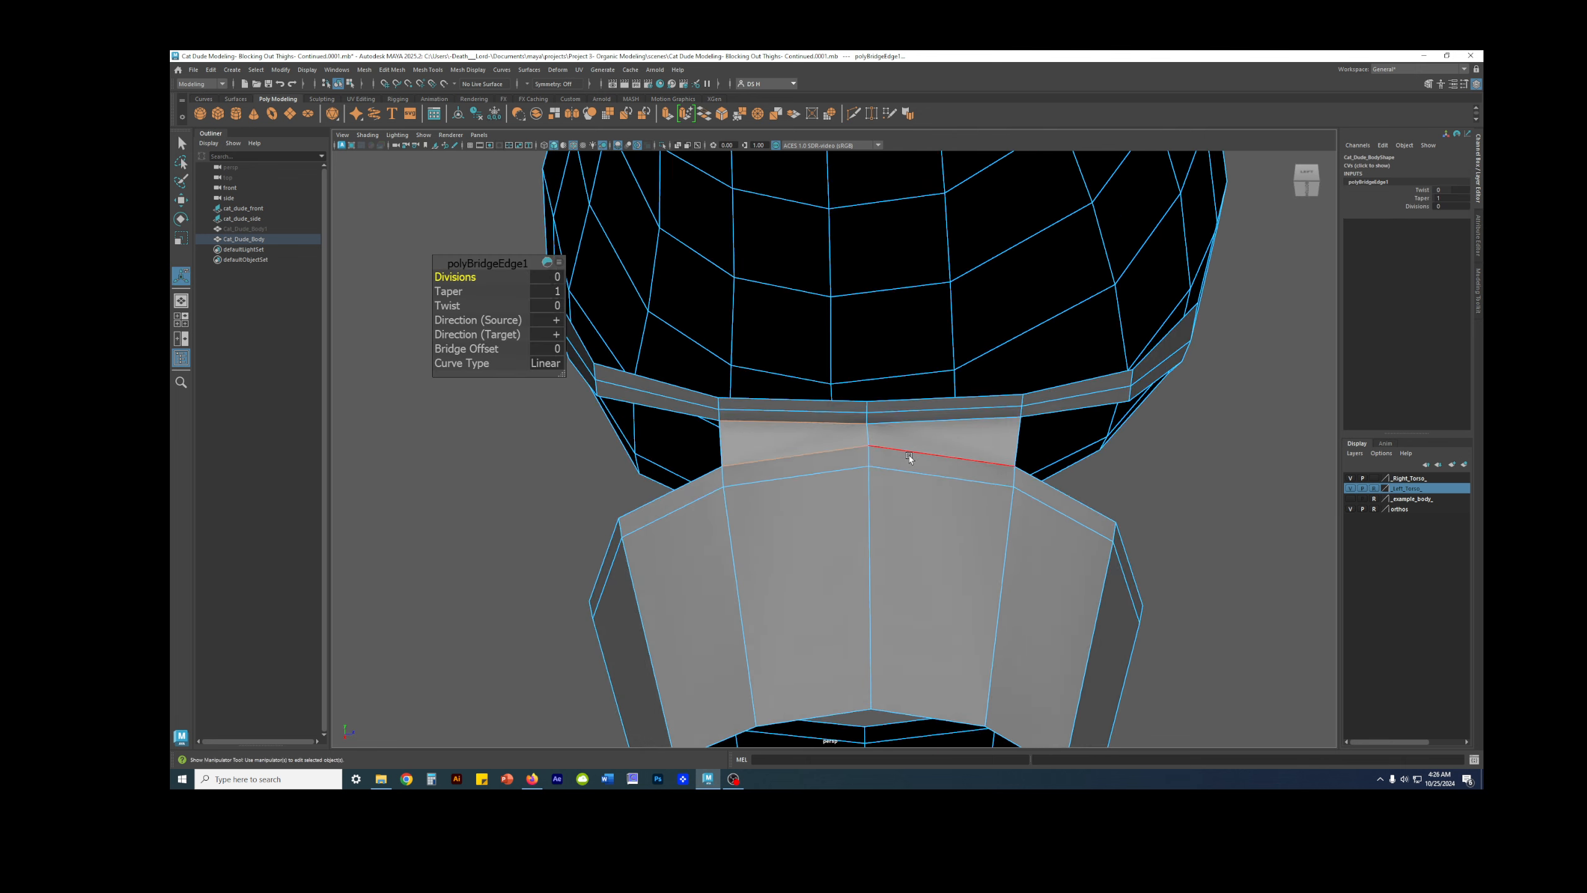
Step: Inspect the two bridge faces from another angle and clear the body mesh's construction history
{"action": "left_click_drag", "start_coordinate": [876, 463], "coordinate": [973, 375], "text": "alt"}
{"action": "key", "text": "1"}
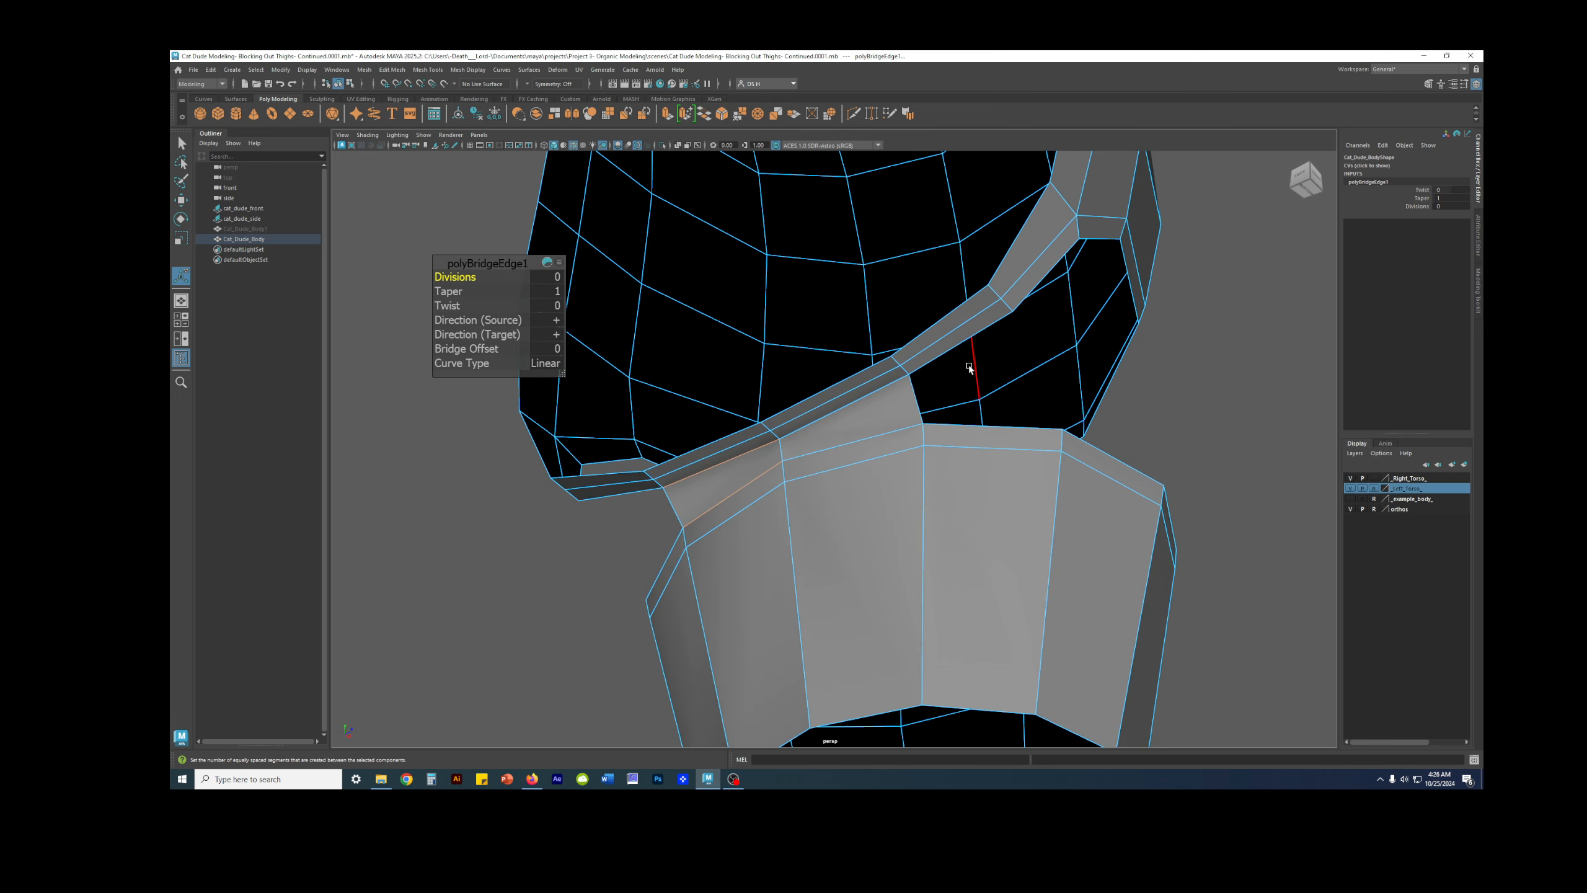
{"action": "left_click", "coordinate": [968, 338]}
{"action": "right_click_drag", "start_coordinate": [768, 471], "coordinate": [814, 459]}
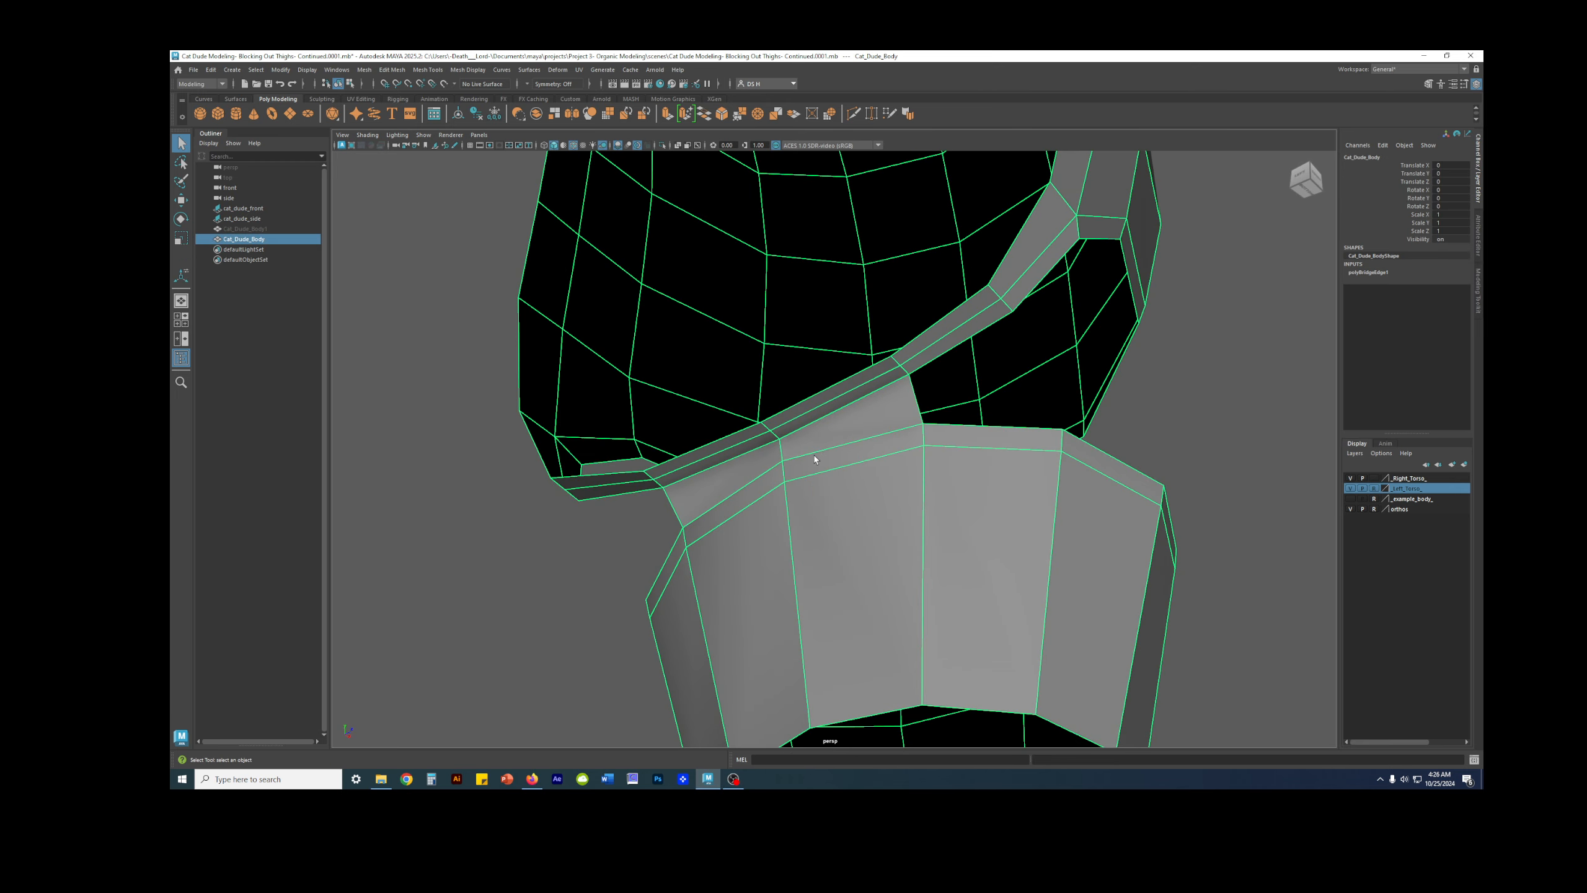
{"action": "left_click", "coordinate": [477, 115]}
Step: Try to adjust the vertices along the upper and lower borders of the two bridge faces
{"action": "left_click_drag", "start_coordinate": [772, 400], "coordinate": [864, 379], "text": "alt"}
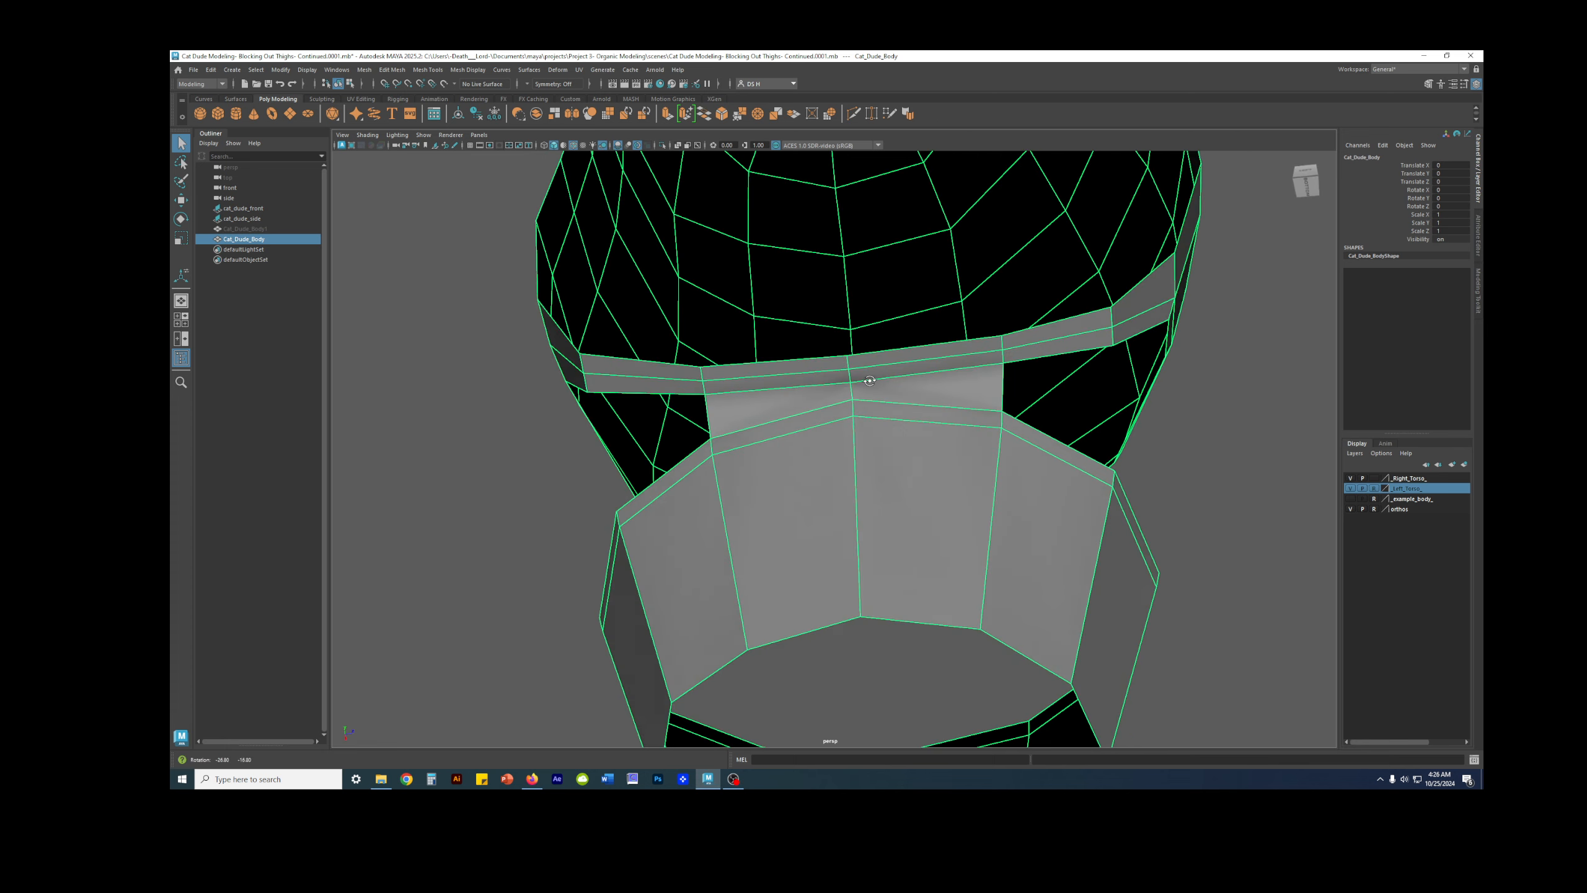
{"action": "scroll", "coordinate": [925, 400], "scroll_direction": "up", "scroll_amount": 4}
{"action": "right_click_drag", "start_coordinate": [996, 418], "coordinate": [937, 419]}
{"action": "left_click", "coordinate": [1073, 344]}
{"action": "key", "text": "w"}
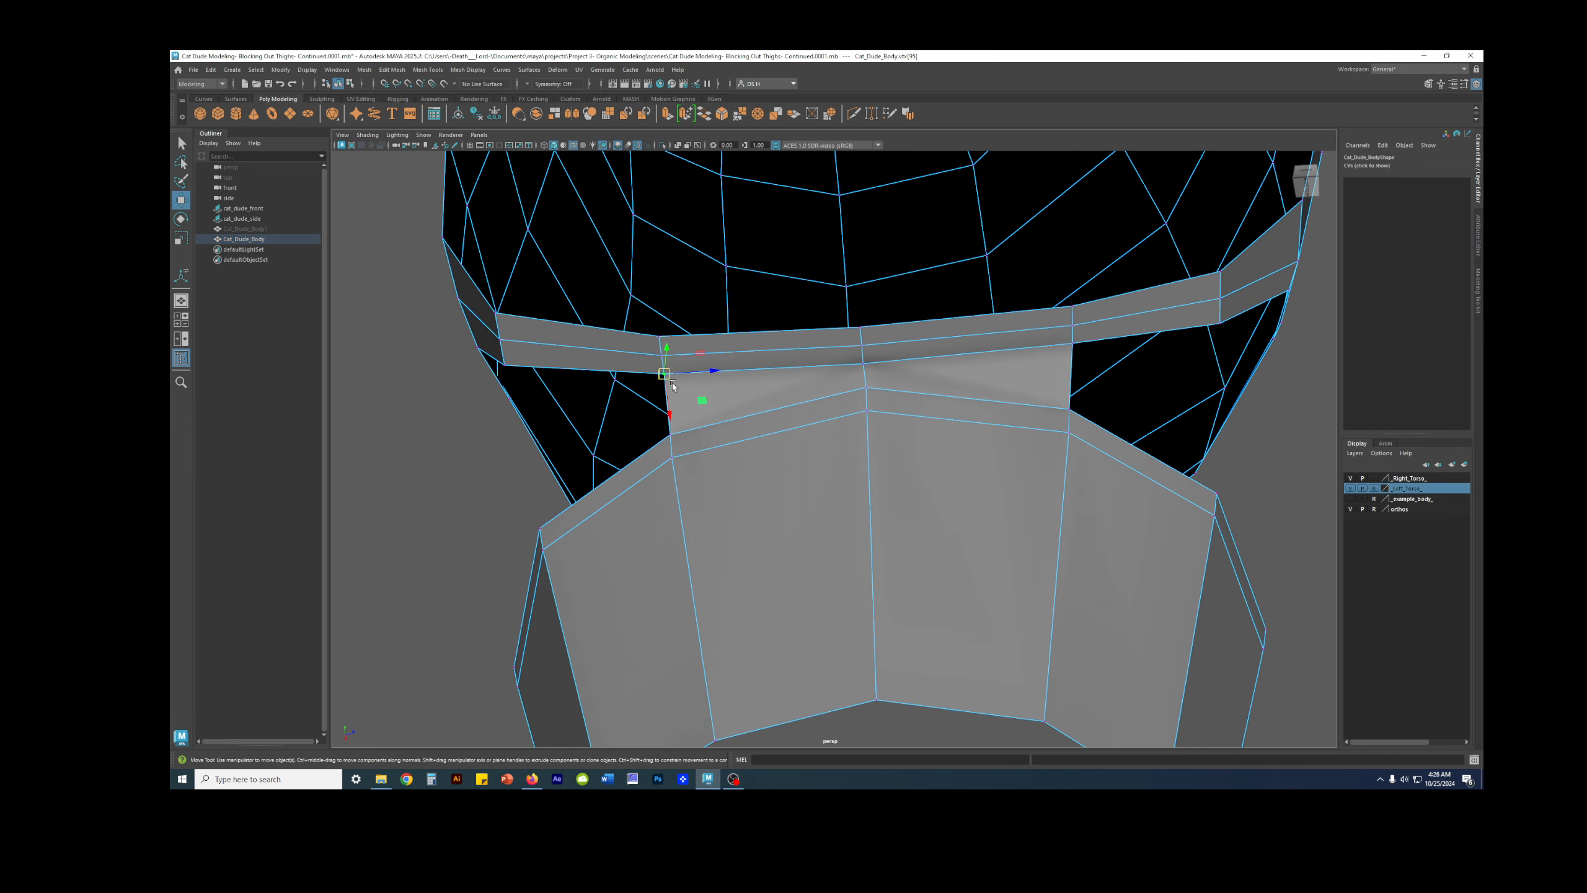
{"action": "left_click", "coordinate": [863, 363]}
{"action": "left_click_drag", "start_coordinate": [862, 365], "coordinate": [861, 370]}
{"action": "key", "text": "ctrl+z"}
{"action": "left_click", "coordinate": [671, 435]}
{"action": "left_click_drag", "start_coordinate": [671, 434], "coordinate": [663, 439]}
{"action": "left_click", "coordinate": [866, 388]}
{"action": "scroll", "coordinate": [973, 371], "scroll_direction": "down", "scroll_amount": 1}
{"action": "scroll", "coordinate": [973, 371], "scroll_direction": "down", "scroll_amount": 2}
Step: Bridge the next pair of torso and thigh edges on the front side of the existing bridge faces
{"action": "right_click_drag", "start_coordinate": [972, 371], "coordinate": [1022, 331]}
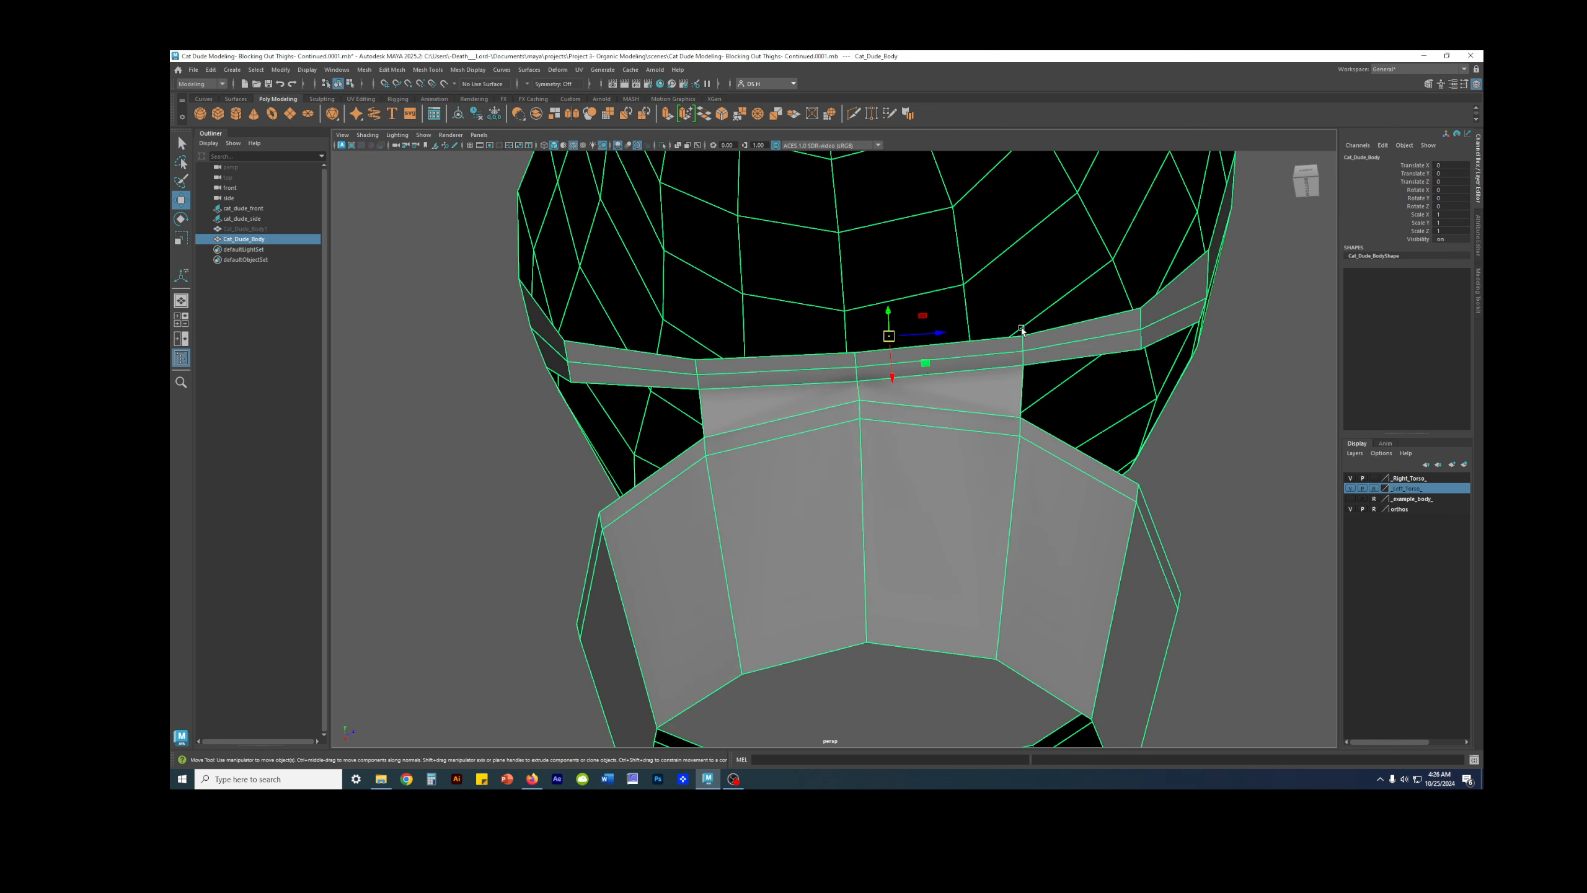
{"action": "key", "text": "3"}
{"action": "scroll", "coordinate": [905, 364], "scroll_direction": "down", "scroll_amount": 4}
{"action": "left_click_drag", "start_coordinate": [906, 364], "coordinate": [852, 436], "text": "alt"}
{"action": "scroll", "coordinate": [852, 437], "scroll_direction": "up", "scroll_amount": 1}
{"action": "scroll", "coordinate": [852, 436], "scroll_direction": "up", "scroll_amount": 2}
{"action": "key", "text": "1"}
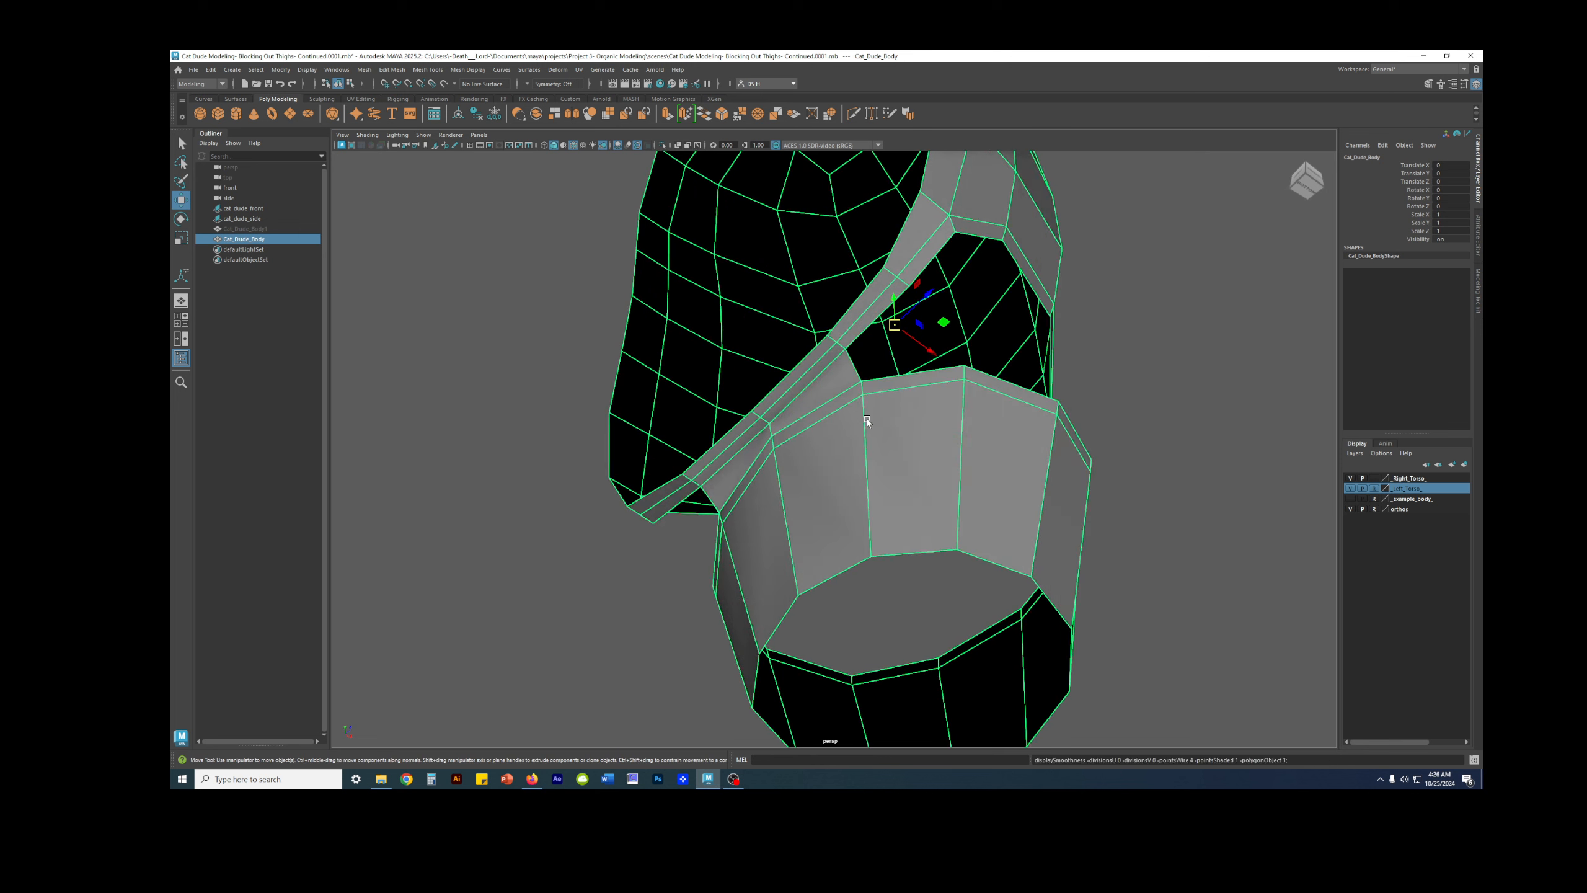
{"action": "right_click_drag", "start_coordinate": [866, 420], "coordinate": [886, 314]}
{"action": "left_click", "coordinate": [892, 310]}
{"action": "left_click", "coordinate": [915, 370], "text": "shift"}
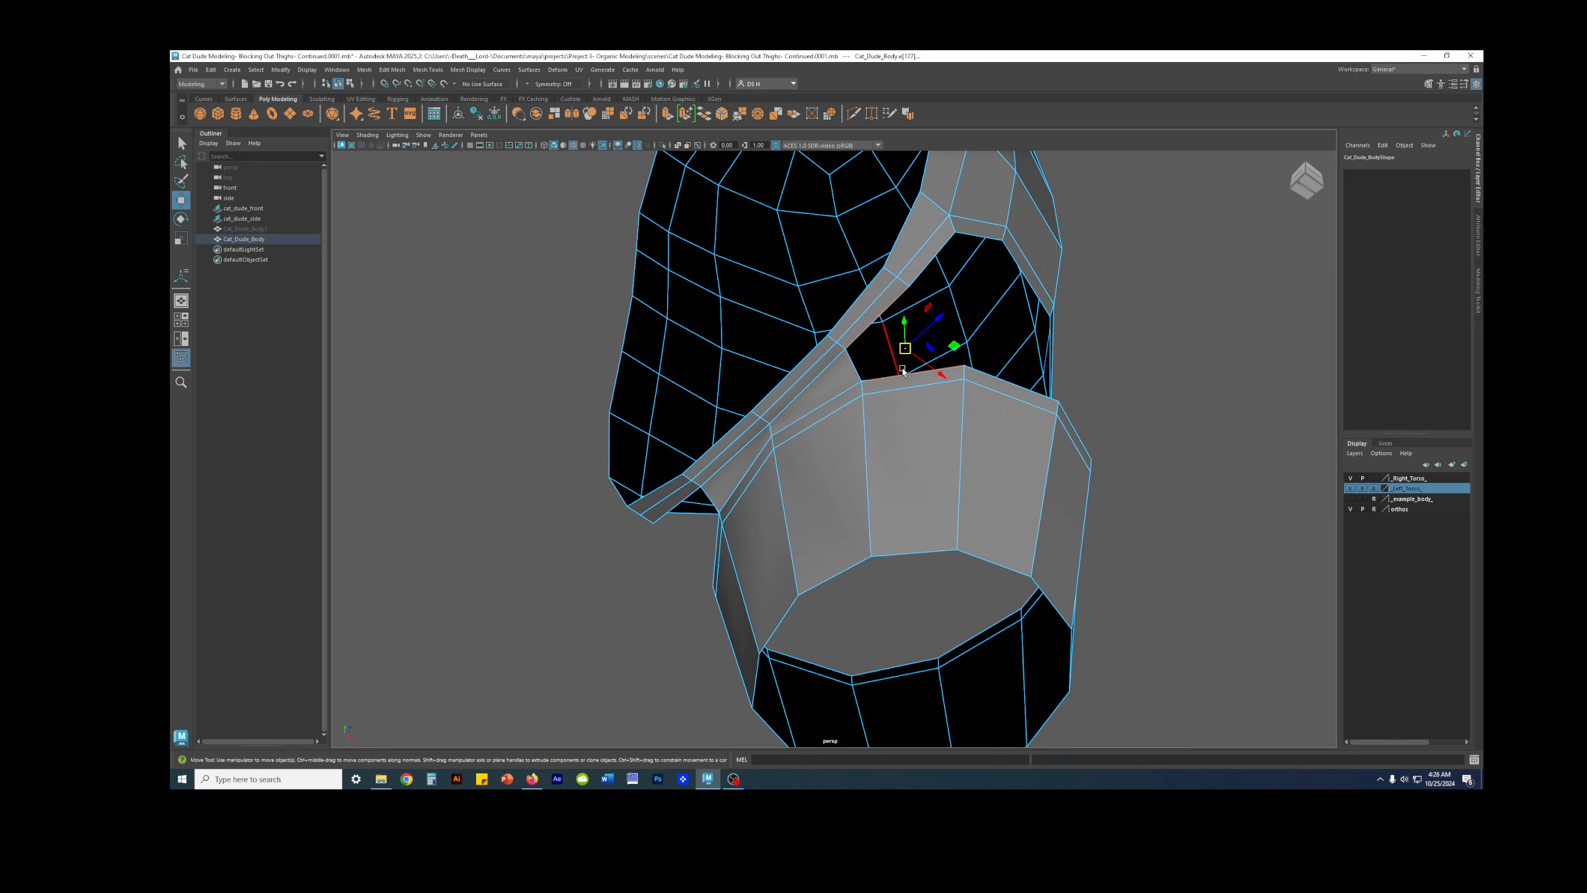
{"action": "left_click_drag", "start_coordinate": [917, 351], "coordinate": [1053, 357], "text": "alt"}
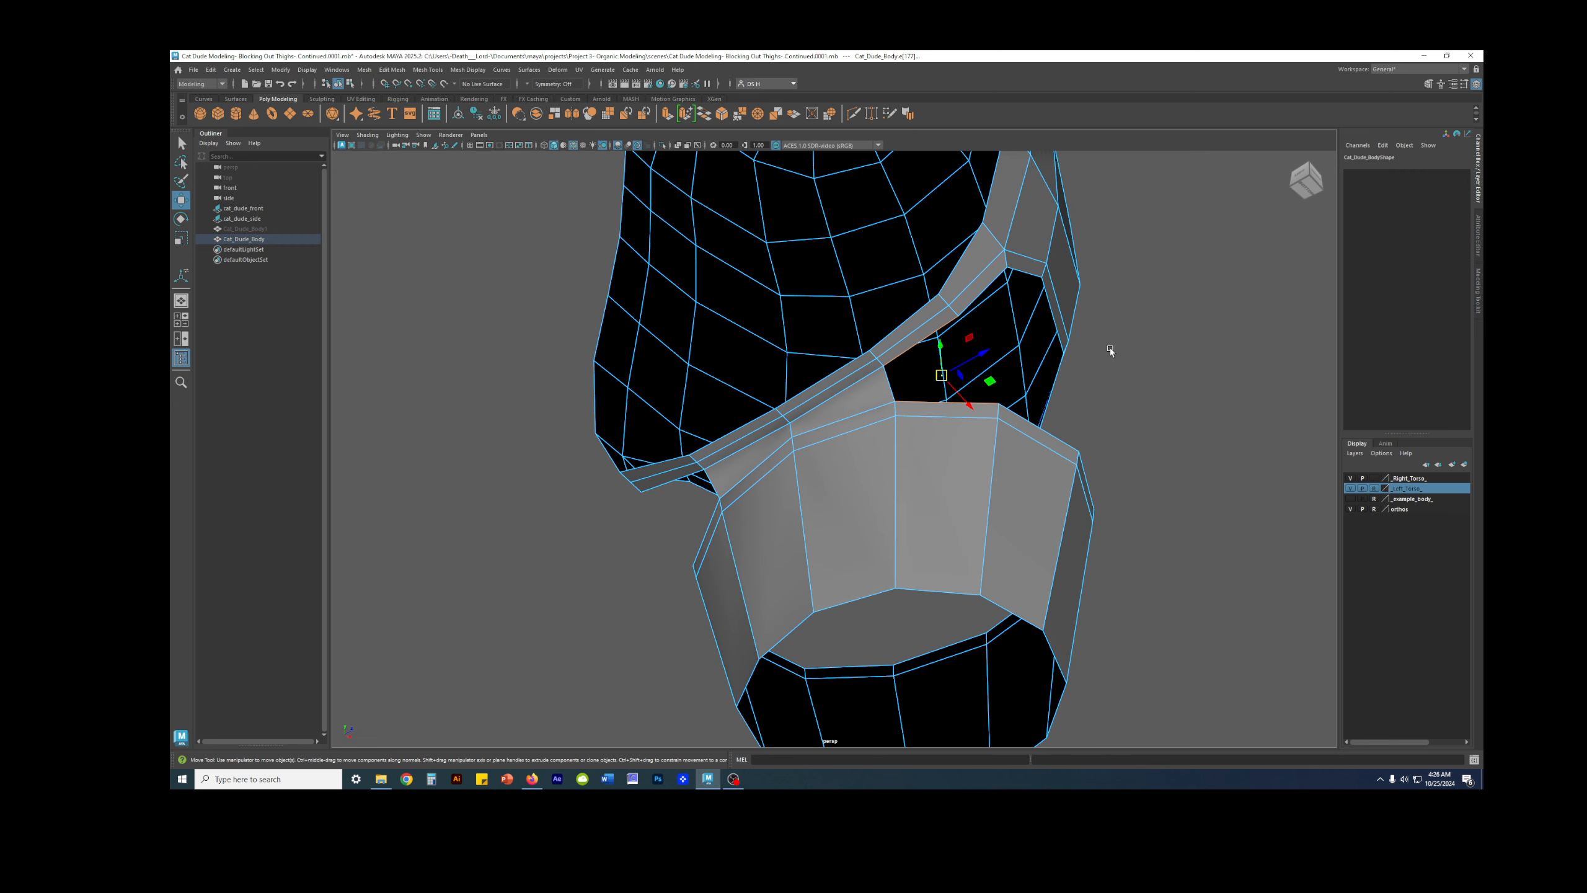
{"action": "right_click", "coordinate": [1195, 307], "text": "shift"}
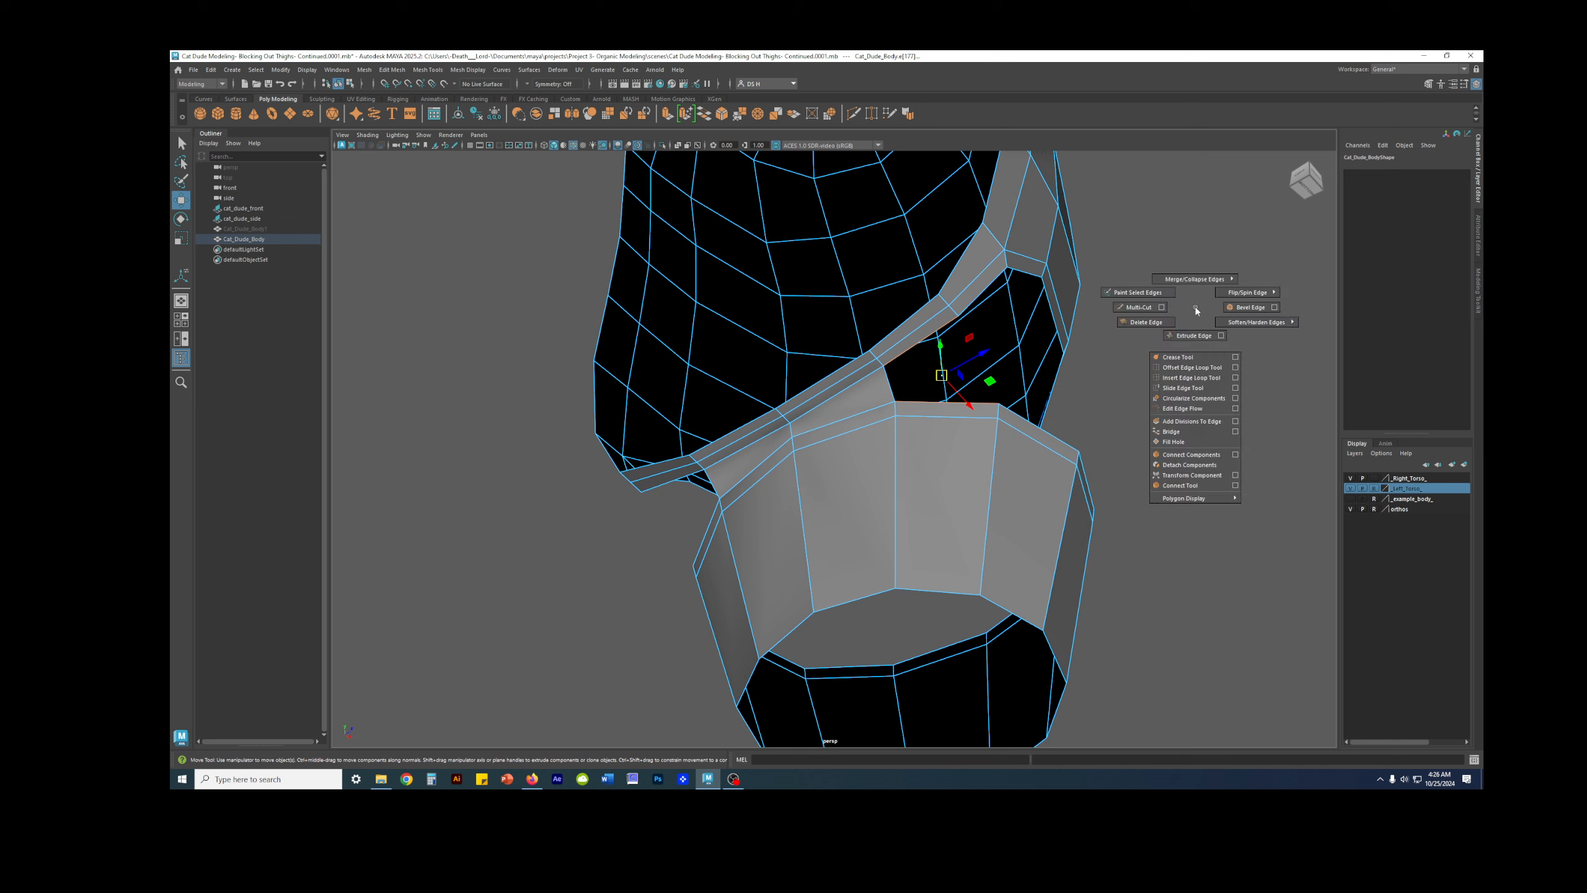
{"action": "left_click", "coordinate": [1195, 432]}
Step: Bridge the matching pair of torso and thigh edges on the back side of the leg opening
{"action": "left_click_drag", "start_coordinate": [1082, 427], "coordinate": [1180, 429], "text": "alt"}
{"action": "key", "text": "1"}
{"action": "left_click", "coordinate": [910, 379]}
{"action": "left_click", "coordinate": [1180, 429]}
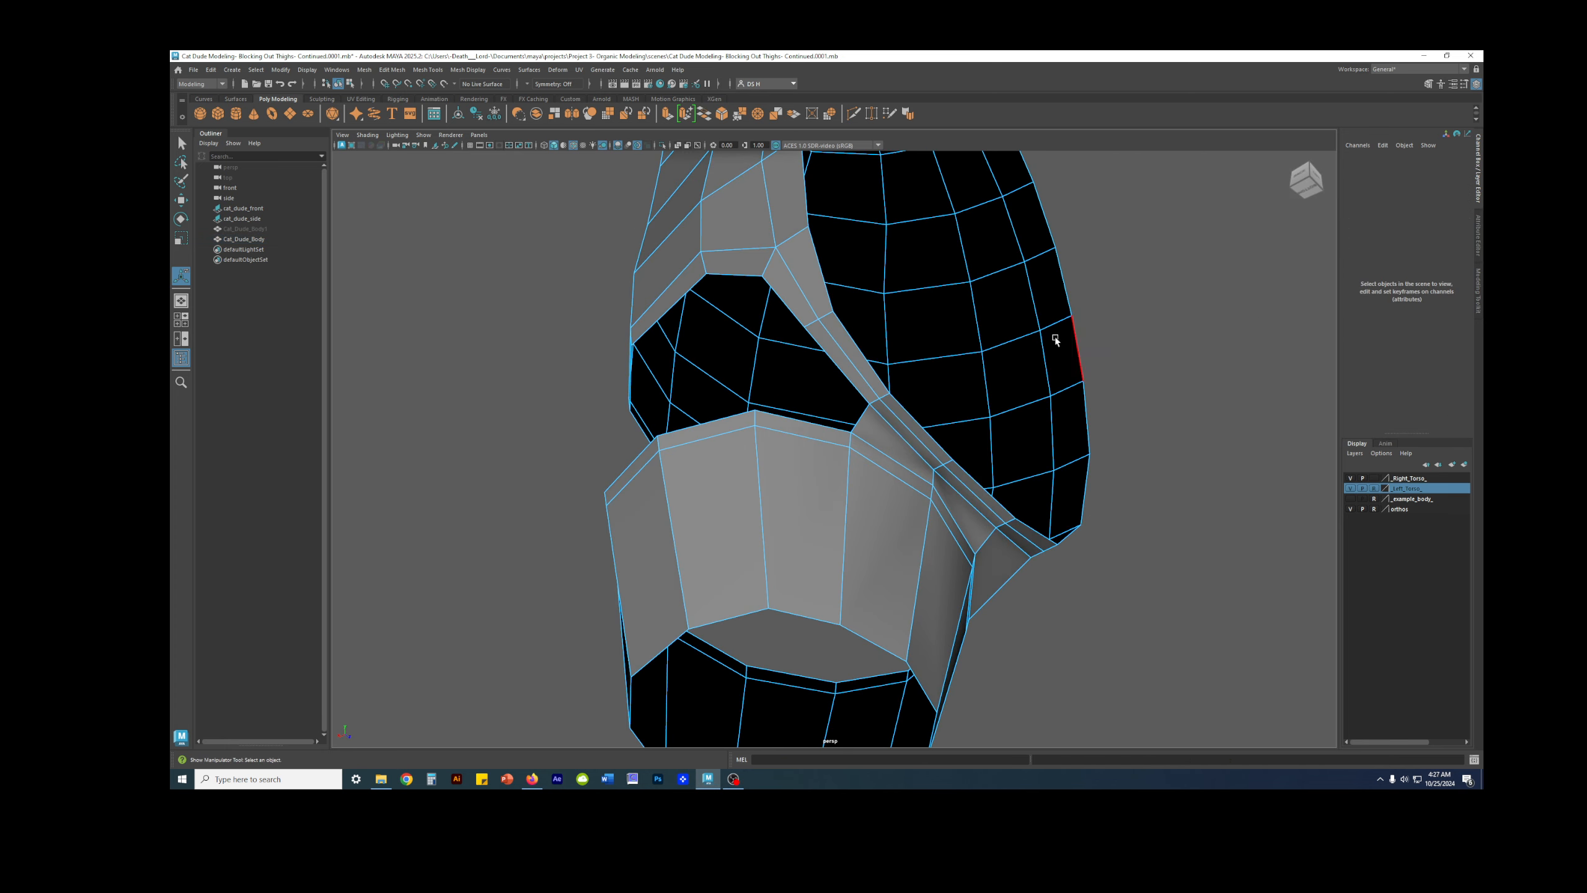
{"action": "left_click", "coordinate": [829, 358]}
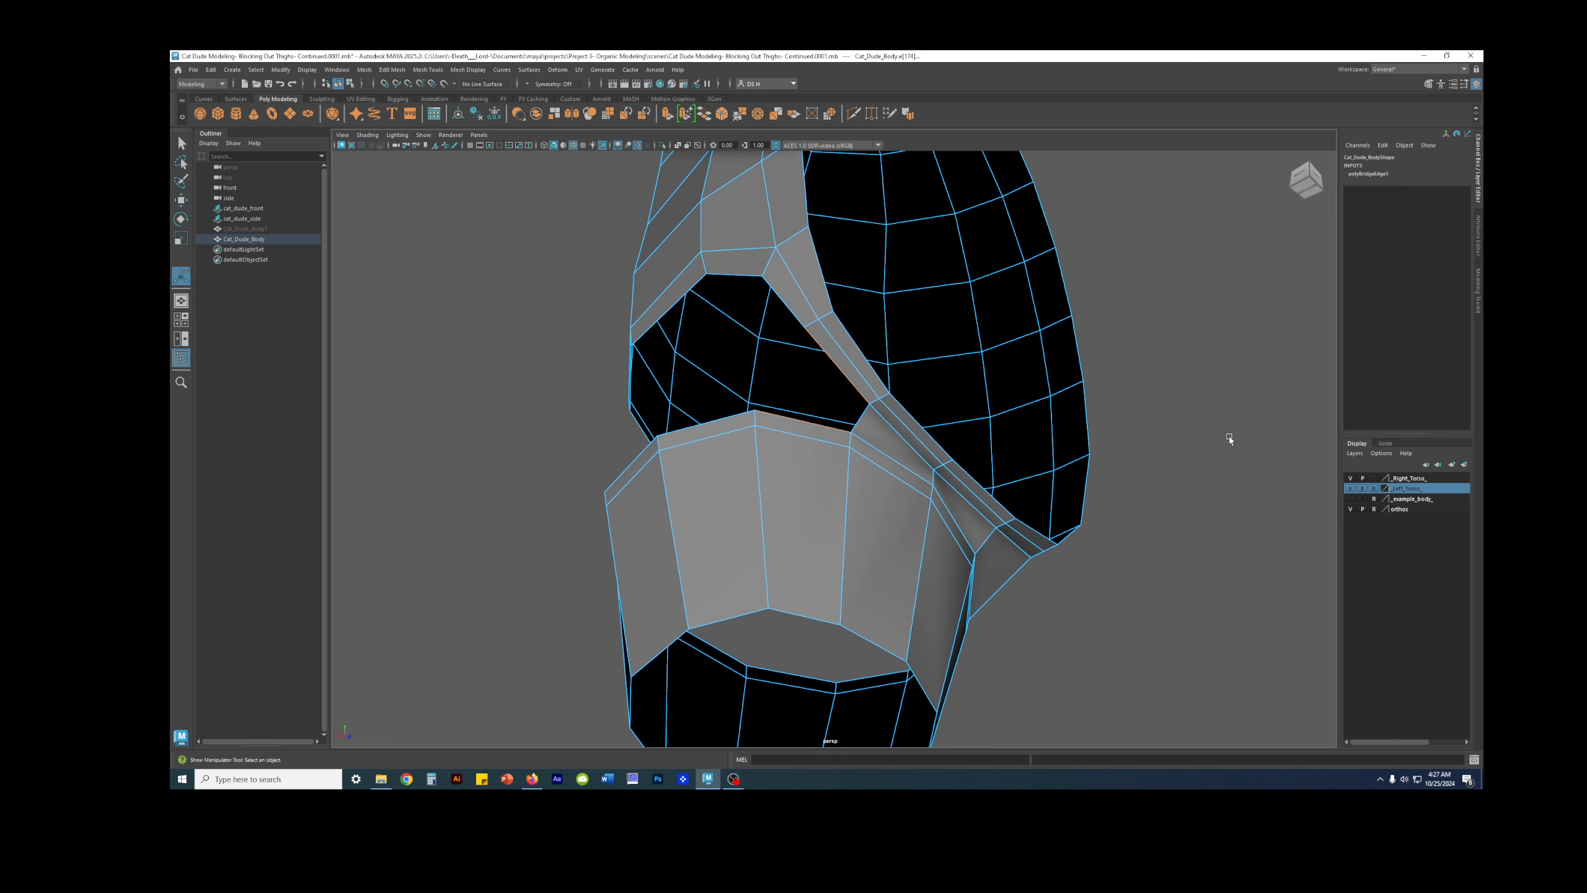
{"action": "left_click_drag", "start_coordinate": [1235, 439], "coordinate": [1219, 461], "text": "alt"}
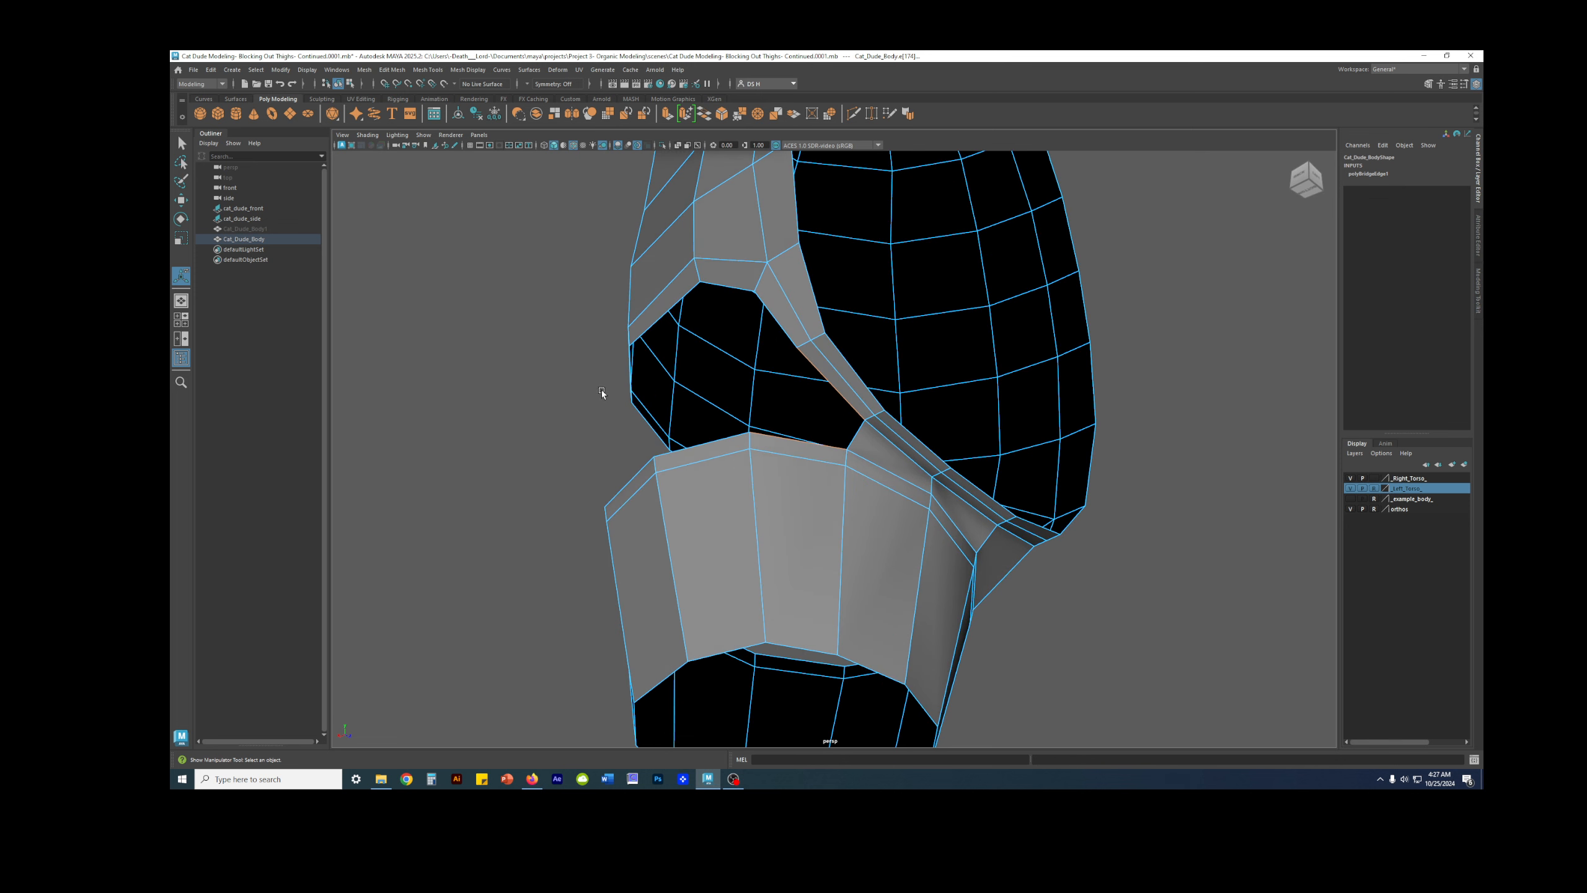
{"action": "key", "text": "g"}
Step: Delete the body mesh's construction history and save the scene as a new incremental version
{"action": "left_click_drag", "start_coordinate": [885, 405], "coordinate": [939, 501], "text": "alt"}
{"action": "key", "text": "3"}
{"action": "right_click_drag", "start_coordinate": [841, 379], "coordinate": [883, 281]}
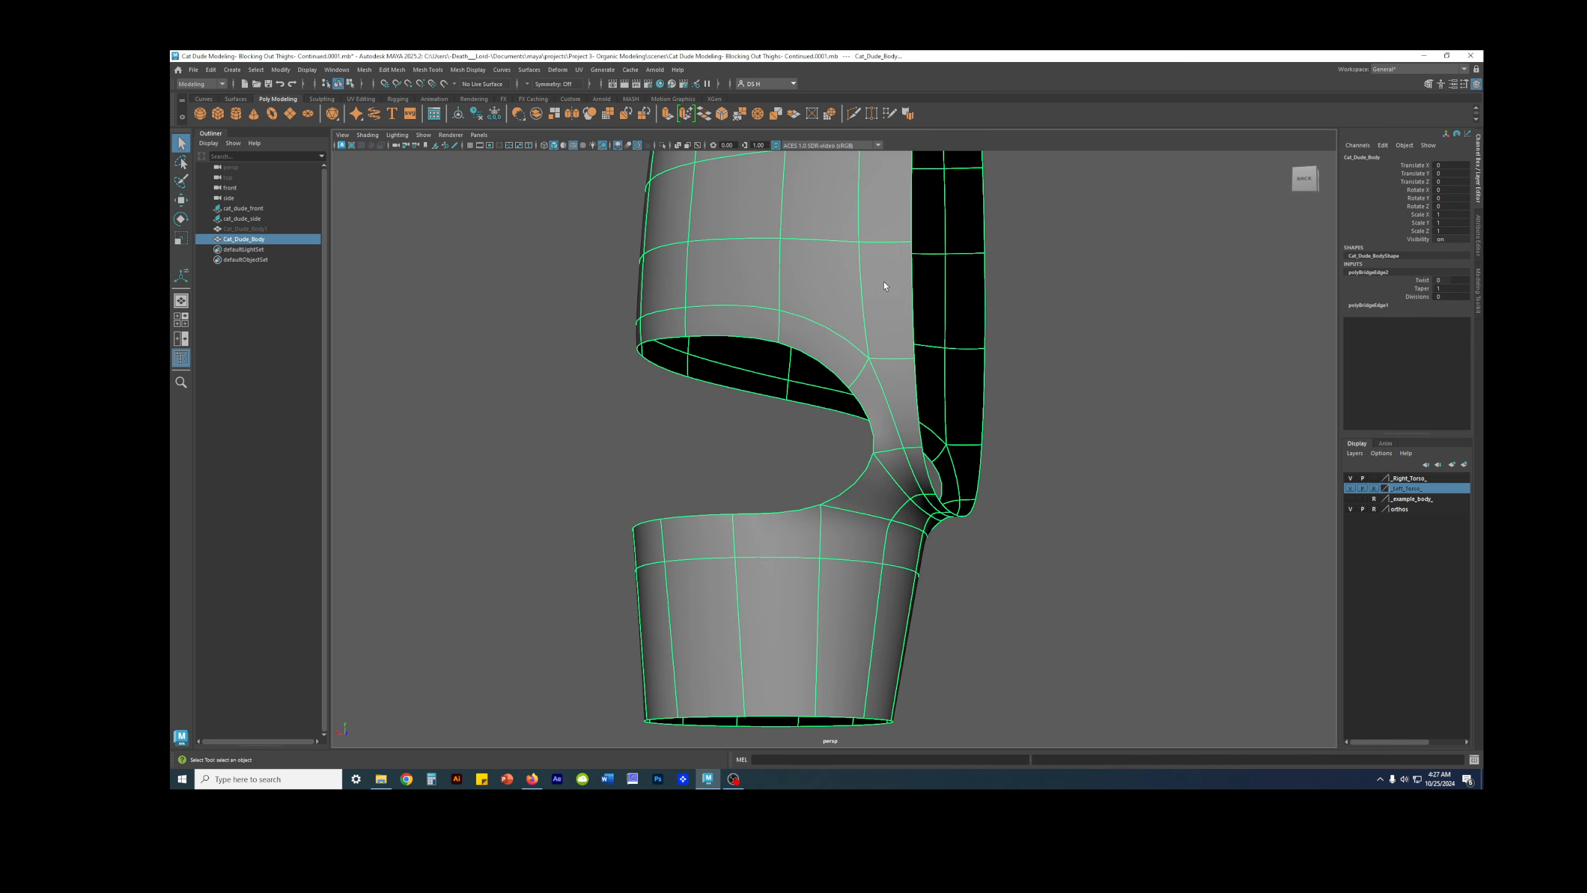
{"action": "left_click", "coordinate": [478, 115]}
{"action": "left_click_drag", "start_coordinate": [1058, 374], "coordinate": [1040, 324], "text": "alt"}
{"action": "key", "text": "ctrl+alt+s"}
Step: Examine the bridged area between the torso and thigh from several angles, comparing its smoothed and unsmoothed shapes
{"action": "left_click_drag", "start_coordinate": [1011, 340], "coordinate": [914, 416], "text": "alt"}
{"action": "scroll", "coordinate": [915, 417], "scroll_direction": "up", "scroll_amount": 6}
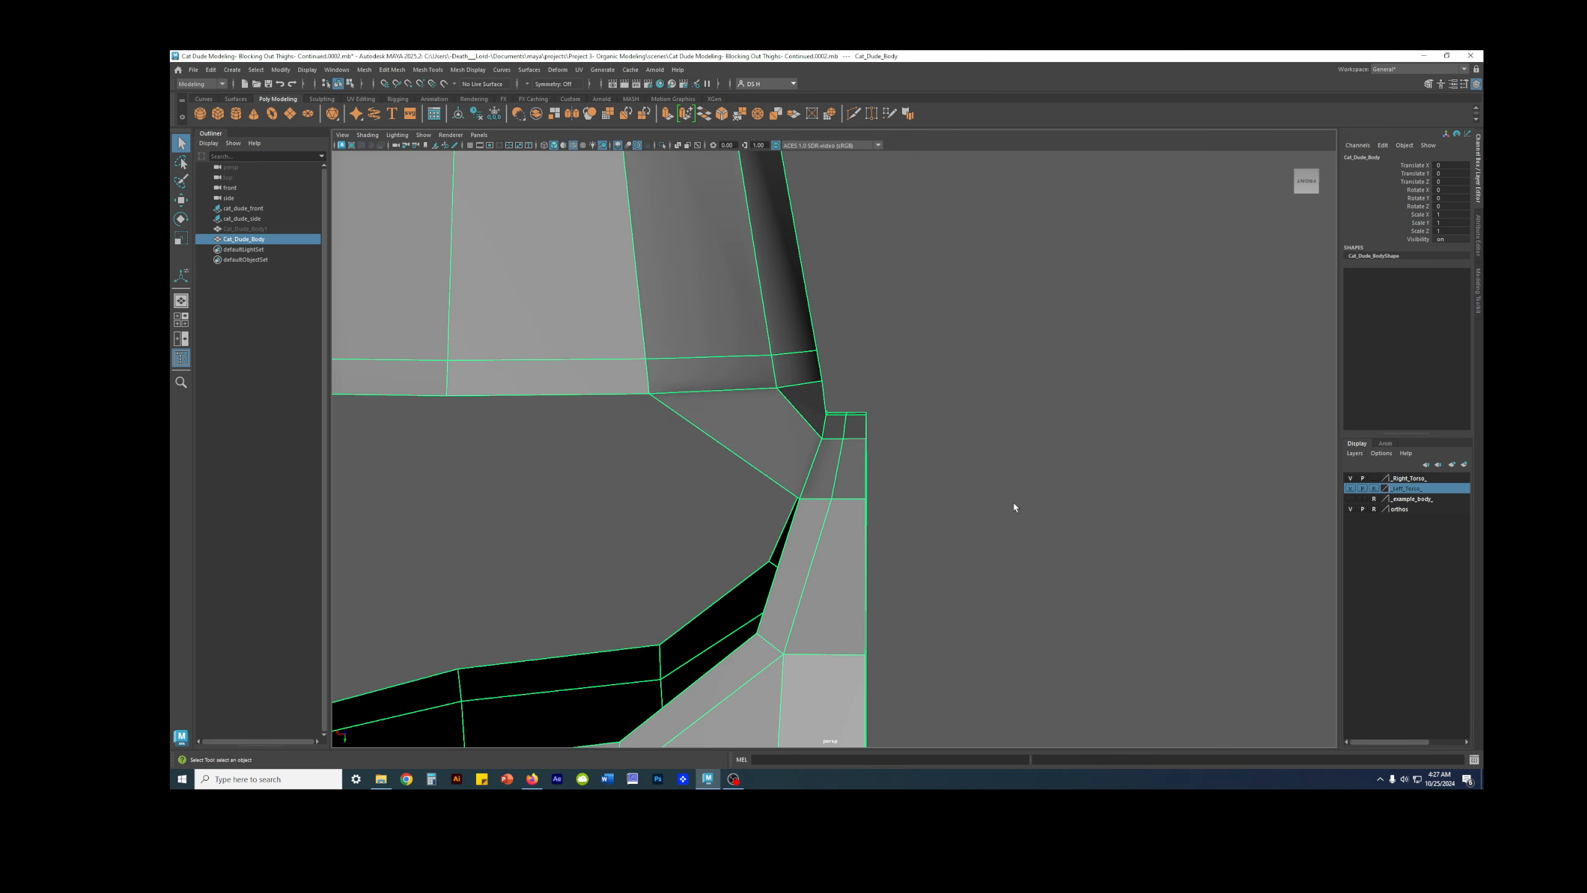
{"action": "key", "text": "3"}
{"action": "key", "text": "1"}
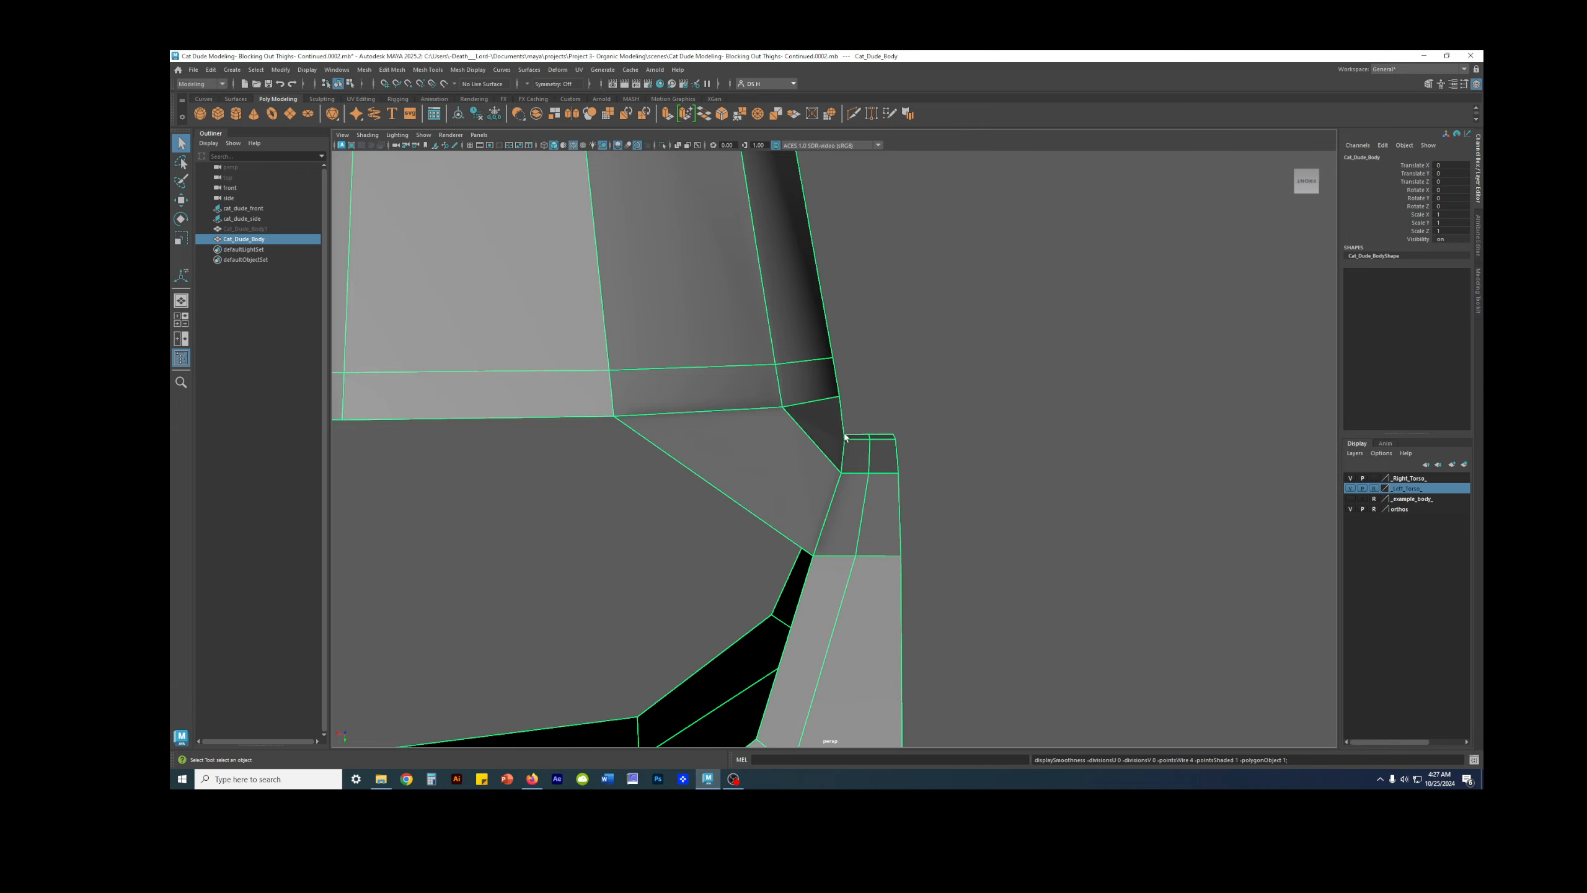
{"action": "key", "text": "3"}
{"action": "key", "text": "1"}
{"action": "left_click_drag", "start_coordinate": [807, 425], "coordinate": [1034, 466], "text": "alt"}
{"action": "right_click_drag", "start_coordinate": [1034, 466], "coordinate": [769, 433], "text": "alt"}
{"action": "left_click_drag", "start_coordinate": [769, 432], "coordinate": [801, 437], "text": "alt"}
{"action": "key", "text": "F10"}
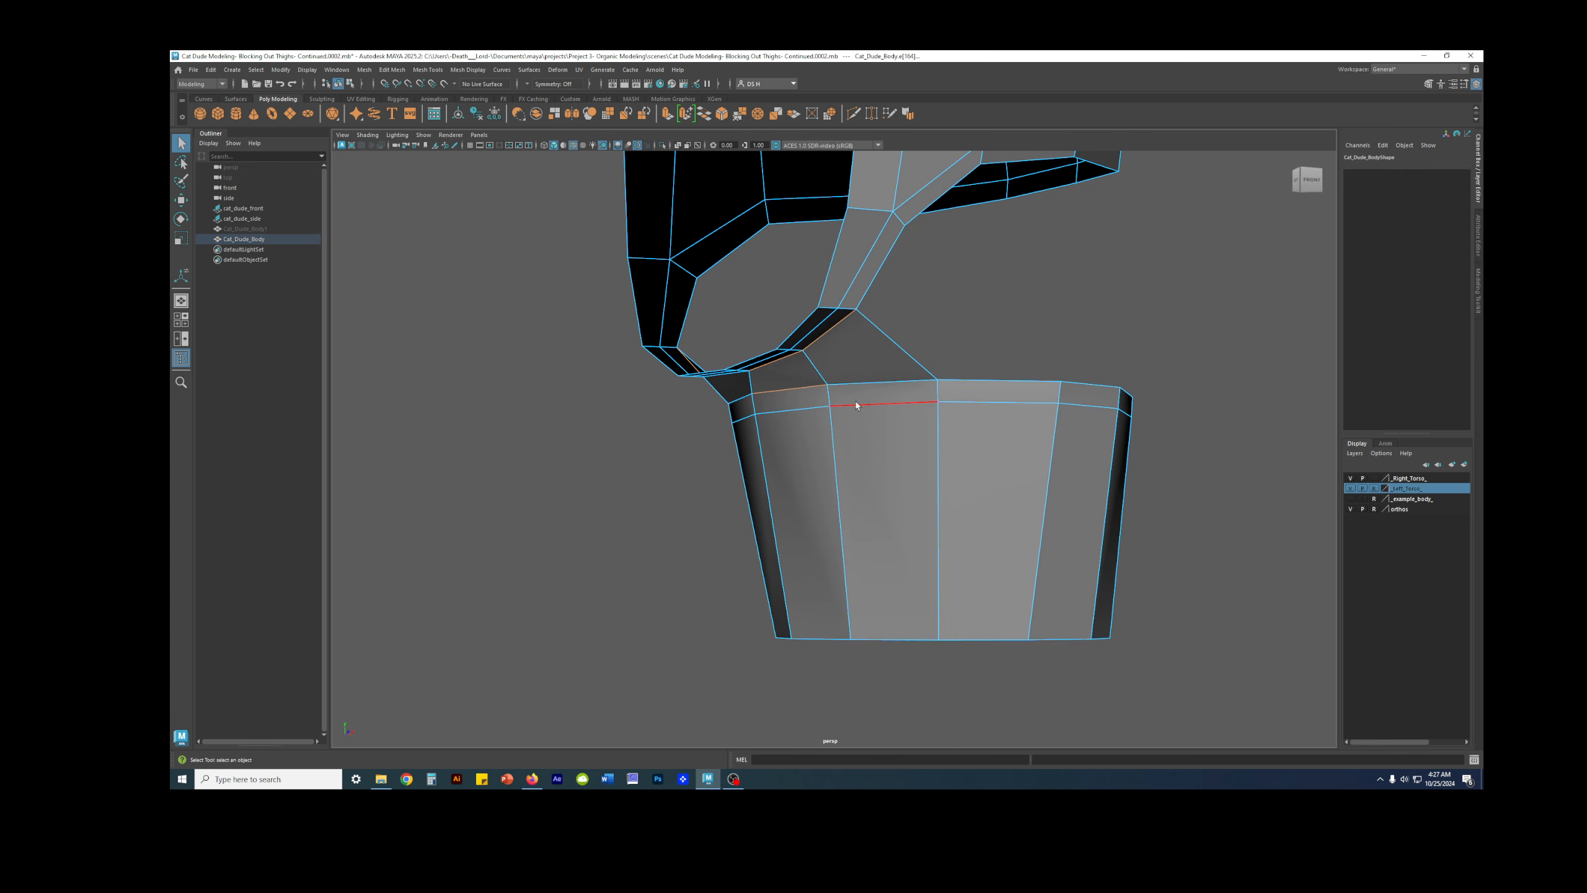
{"action": "key", "text": "w"}
{"action": "left_click_drag", "start_coordinate": [972, 413], "coordinate": [819, 422], "text": "alt"}
{"action": "double_click", "coordinate": [836, 423], "text": "shift"}
{"action": "key", "text": "ctrl+z"}
{"action": "key", "text": "ctrl+z"}
{"action": "key", "text": "ctrl+z"}
Step: Lower the two uppermost rows of thigh vertices slightly, selecting both full rows in the side view
{"action": "left_click_drag", "start_coordinate": [931, 431], "coordinate": [956, 408], "text": "alt"}
{"action": "key", "text": "space"}
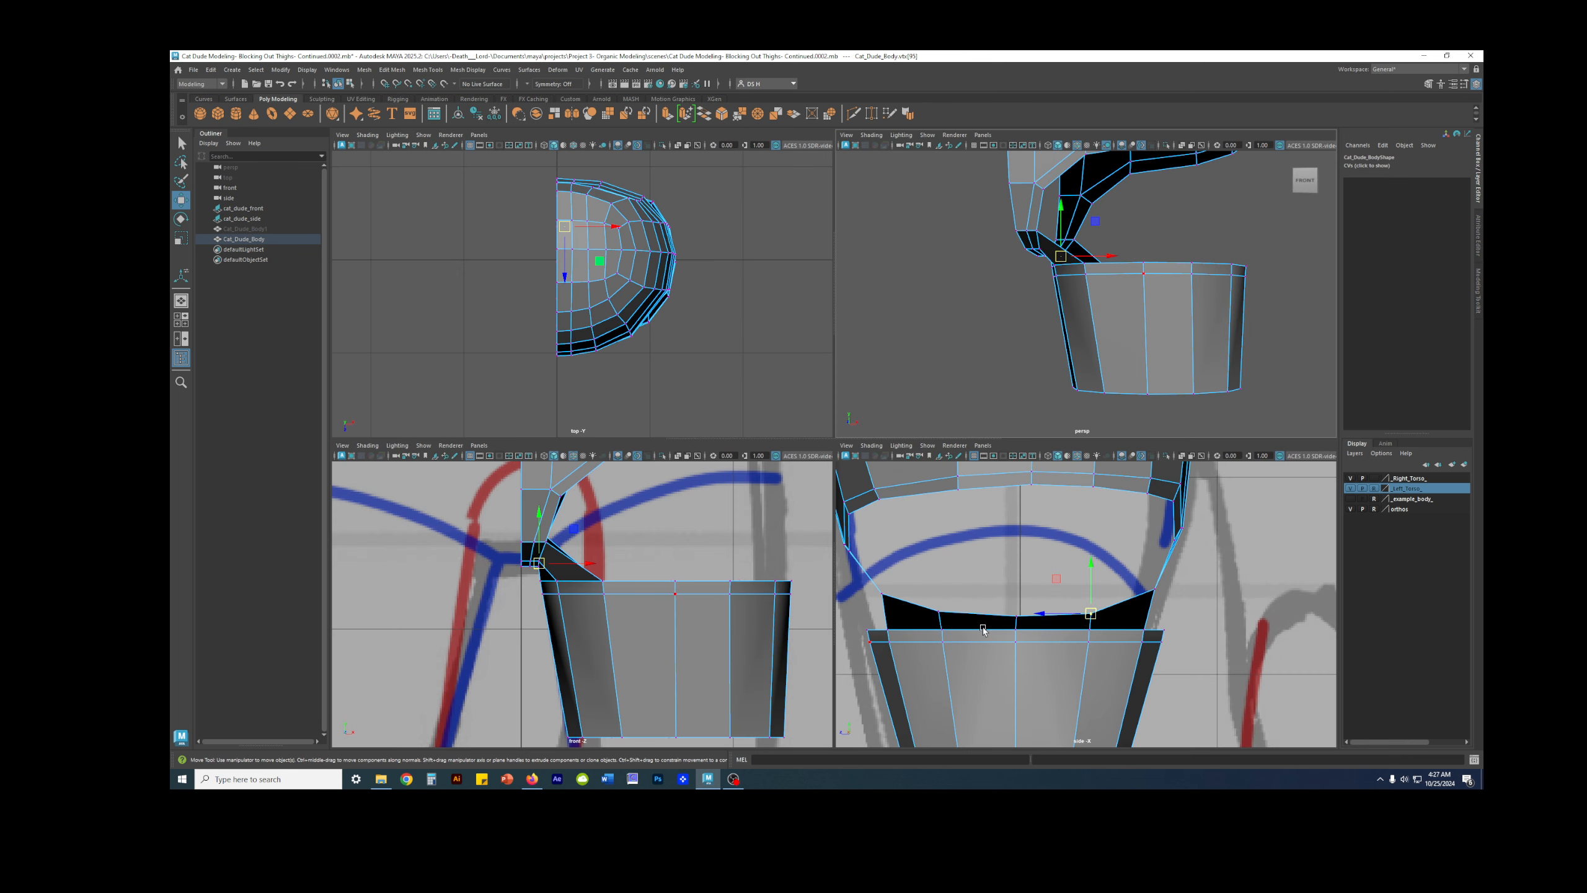
{"action": "key", "text": "space"}
{"action": "key", "text": "4"}
{"action": "middle_click_drag", "start_coordinate": [875, 531], "coordinate": [1017, 460], "text": "alt"}
{"action": "left_click_drag", "start_coordinate": [1140, 528], "coordinate": [481, 411]}
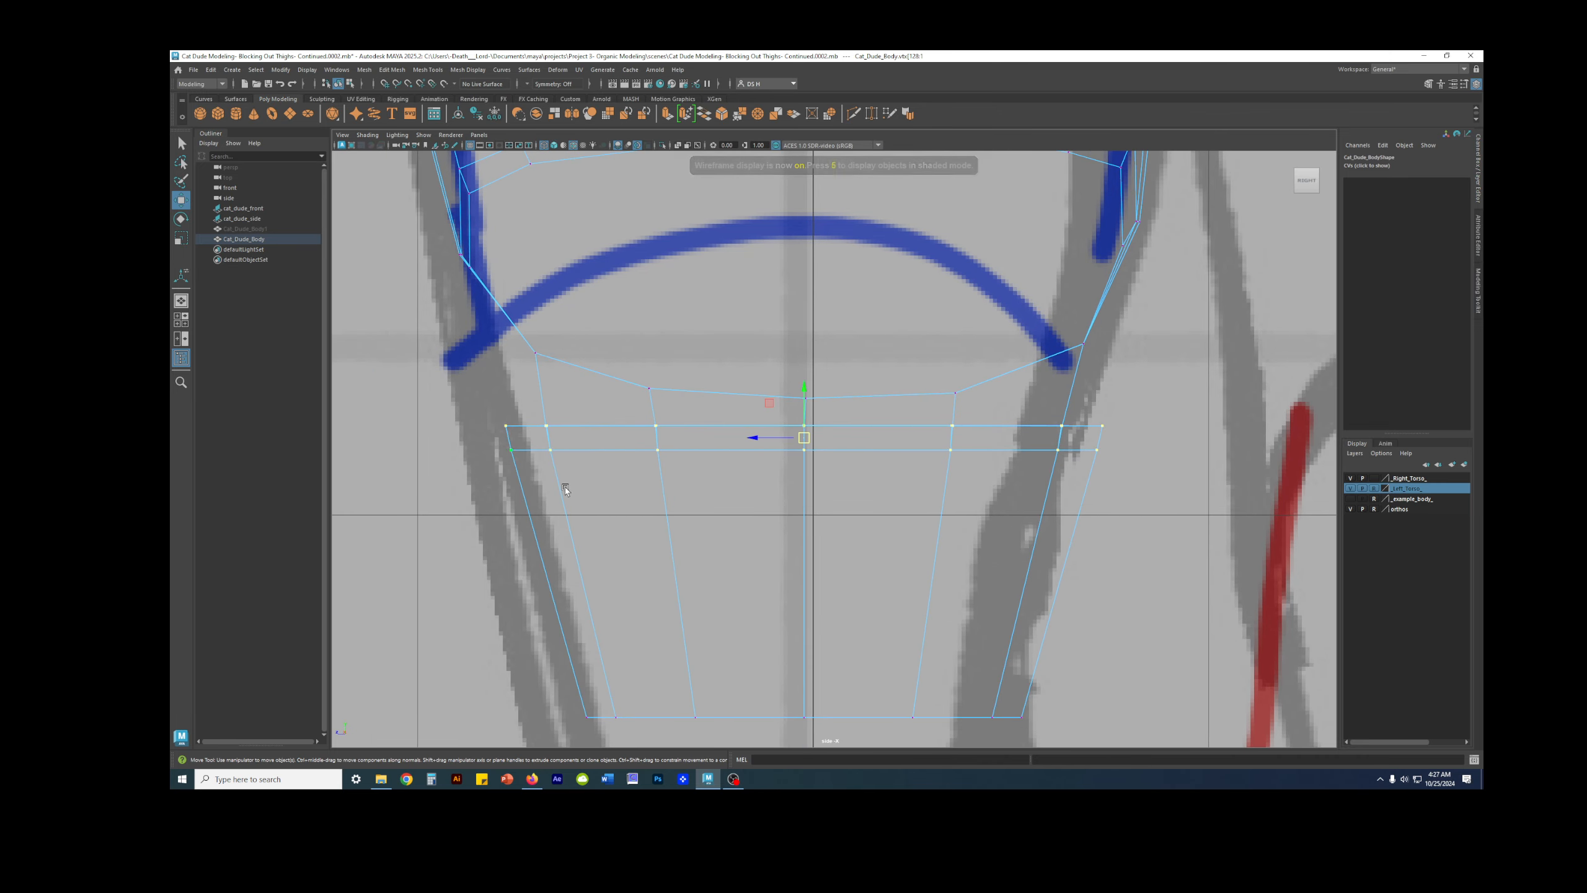
{"action": "key", "text": "space"}
{"action": "key", "text": "space"}
{"action": "left_click_drag", "start_coordinate": [937, 319], "coordinate": [898, 288], "text": "alt"}
{"action": "scroll", "coordinate": [851, 355], "scroll_direction": "up", "scroll_amount": 2}
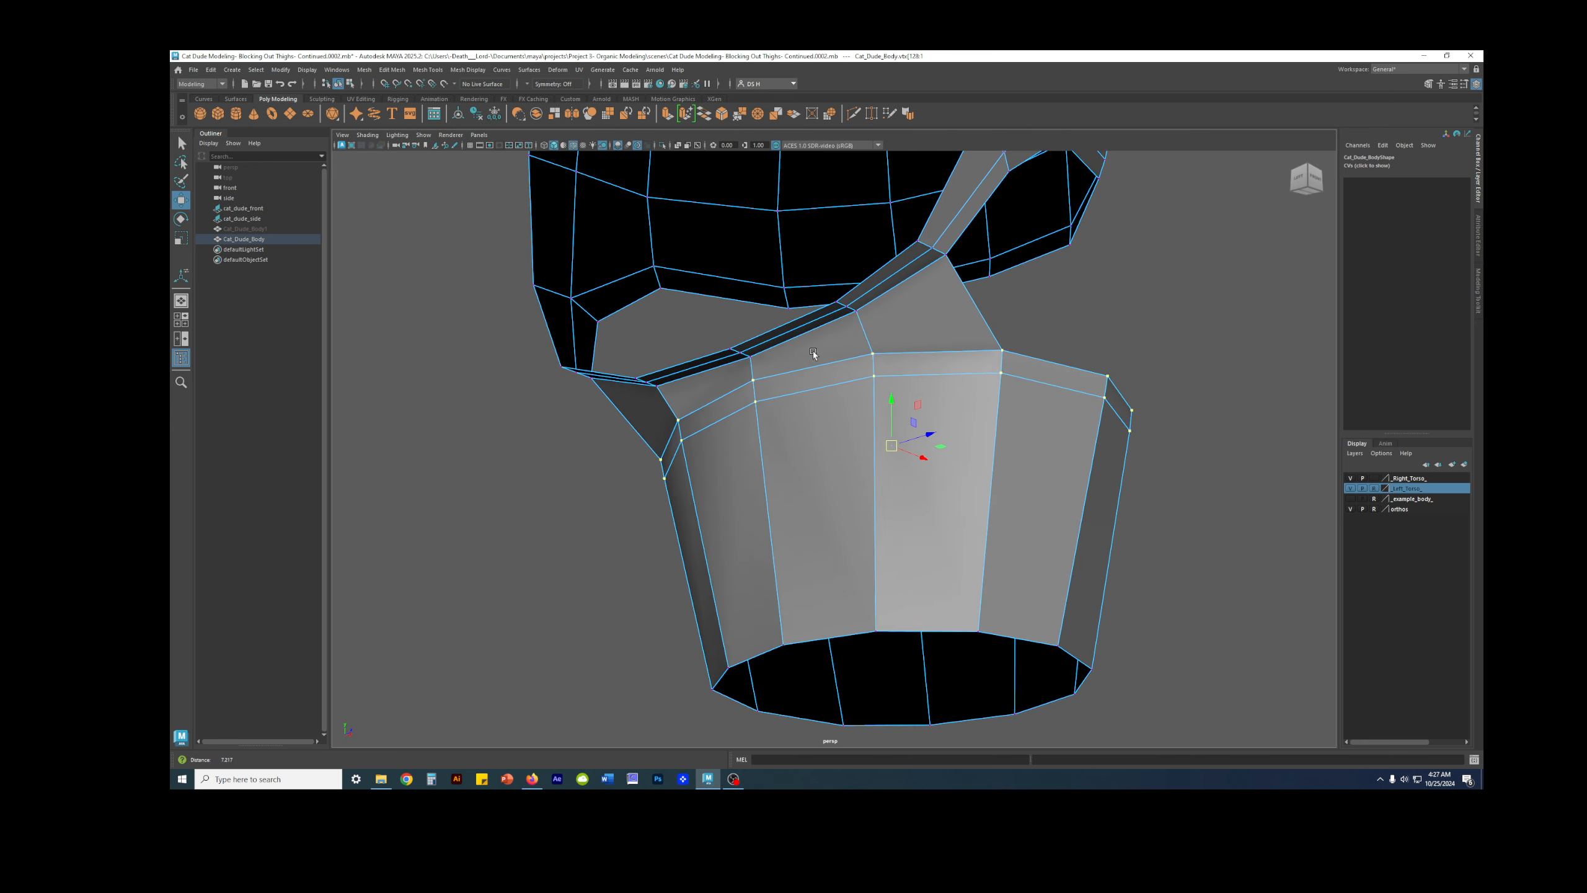
{"action": "scroll", "coordinate": [898, 285], "scroll_direction": "up", "scroll_amount": 2}
{"action": "left_click_drag", "start_coordinate": [754, 344], "coordinate": [758, 348], "text": "alt"}
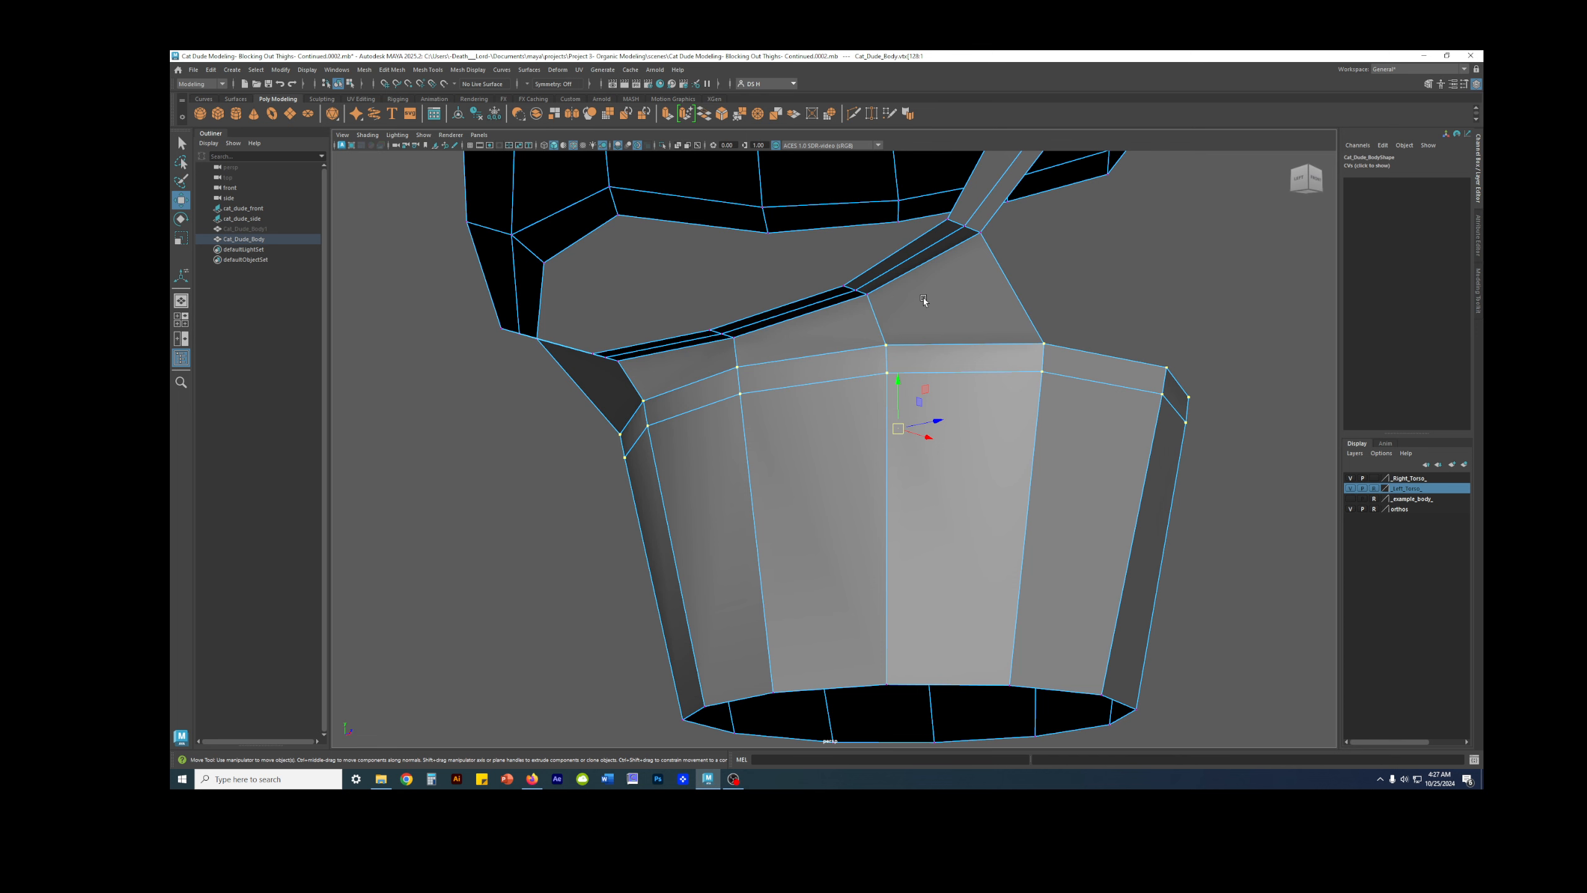
{"action": "left_click_drag", "start_coordinate": [924, 301], "coordinate": [962, 276], "text": "alt"}
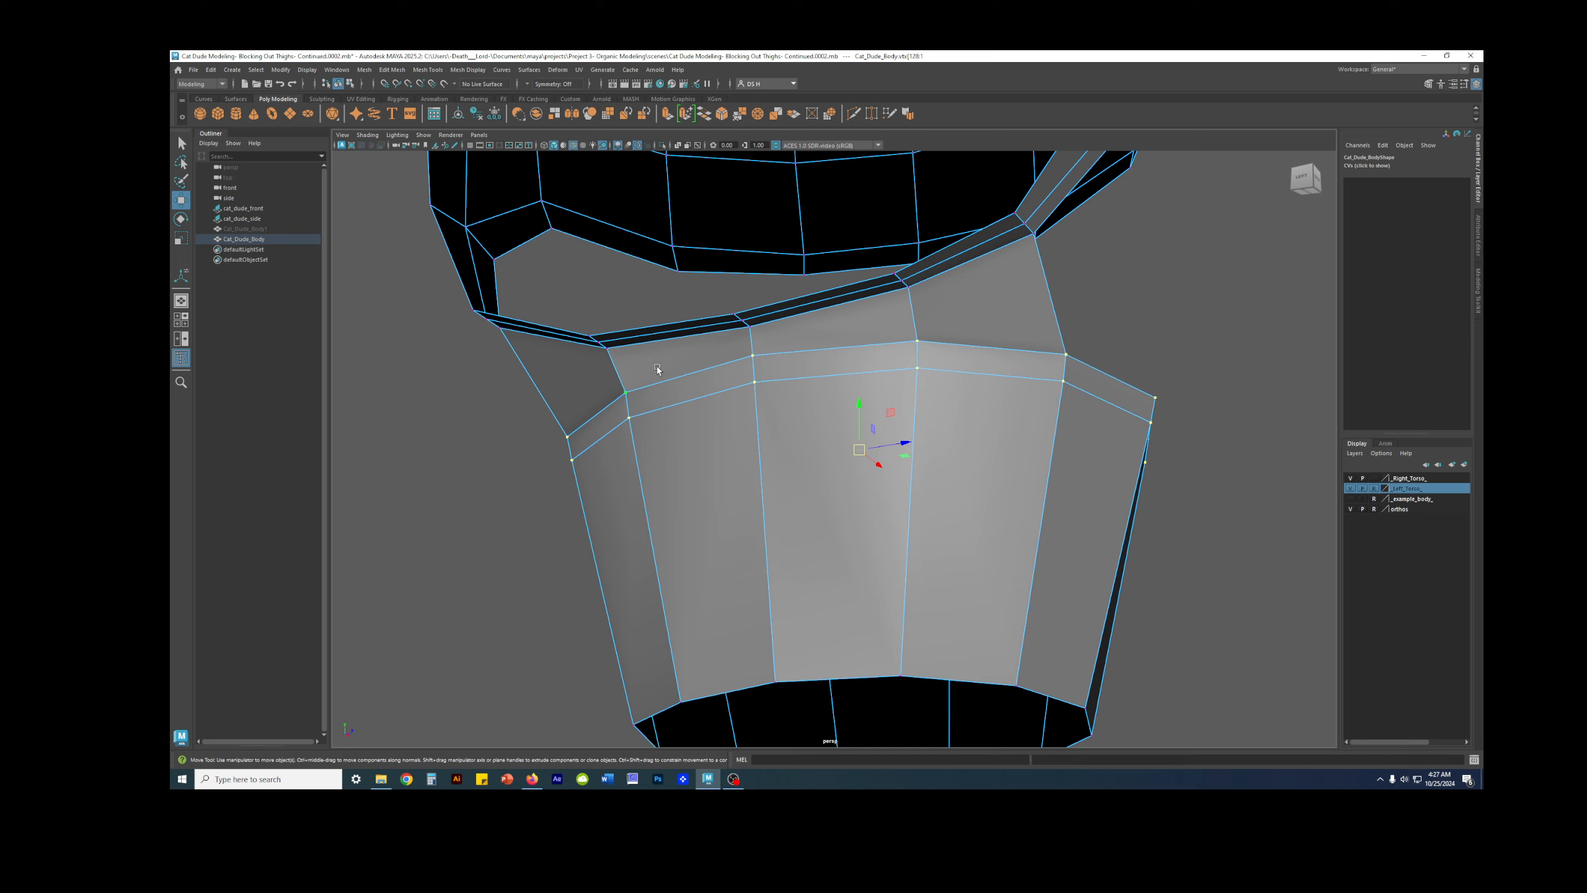
{"action": "left_click_drag", "start_coordinate": [657, 369], "coordinate": [671, 365], "text": "alt"}
{"action": "mouse_move", "coordinate": [962, 400]}
{"action": "left_mouse_down", "text": "alt"}
{"action": "mouse_move", "coordinate": [883, 405]}
{"action": "mouse_move", "coordinate": [906, 390]}
{"action": "mouse_move", "coordinate": [944, 410]}
{"action": "left_mouse_up", "text": "alt"}
{"action": "key", "text": "space"}
{"action": "key", "text": "space"}
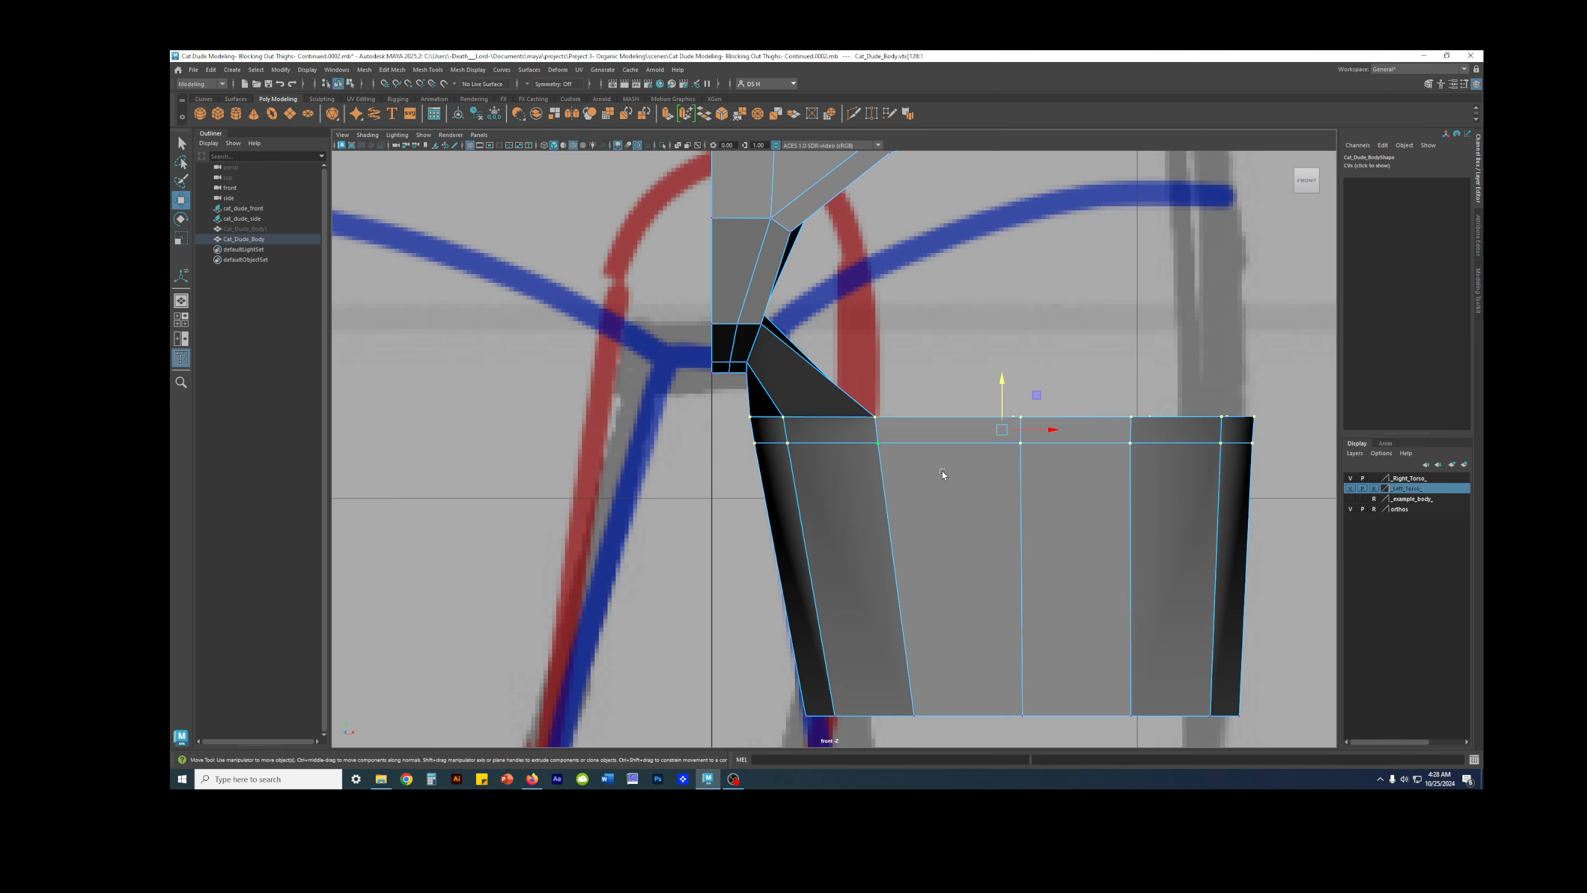
Step: Compare the thigh's upper vertex rows with the front and side reference drawings, then examine the bridge faces in perspective
{"action": "key", "text": "4"}
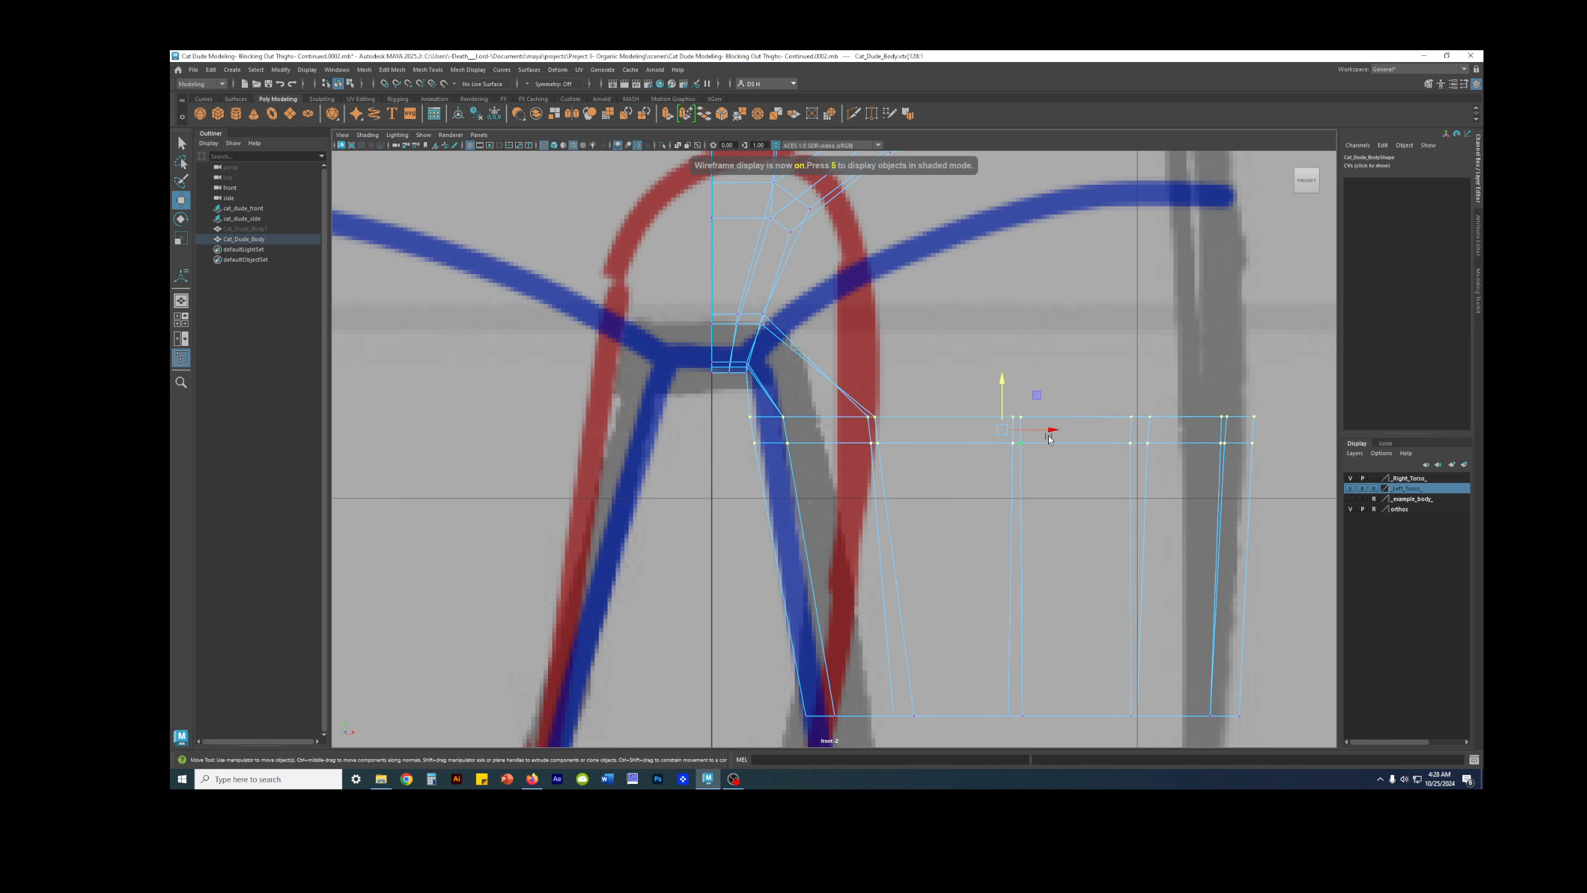
{"action": "middle_click_drag", "start_coordinate": [1052, 442], "coordinate": [910, 438], "text": "alt"}
{"action": "scroll", "coordinate": [1037, 432], "scroll_direction": "down", "scroll_amount": 2}
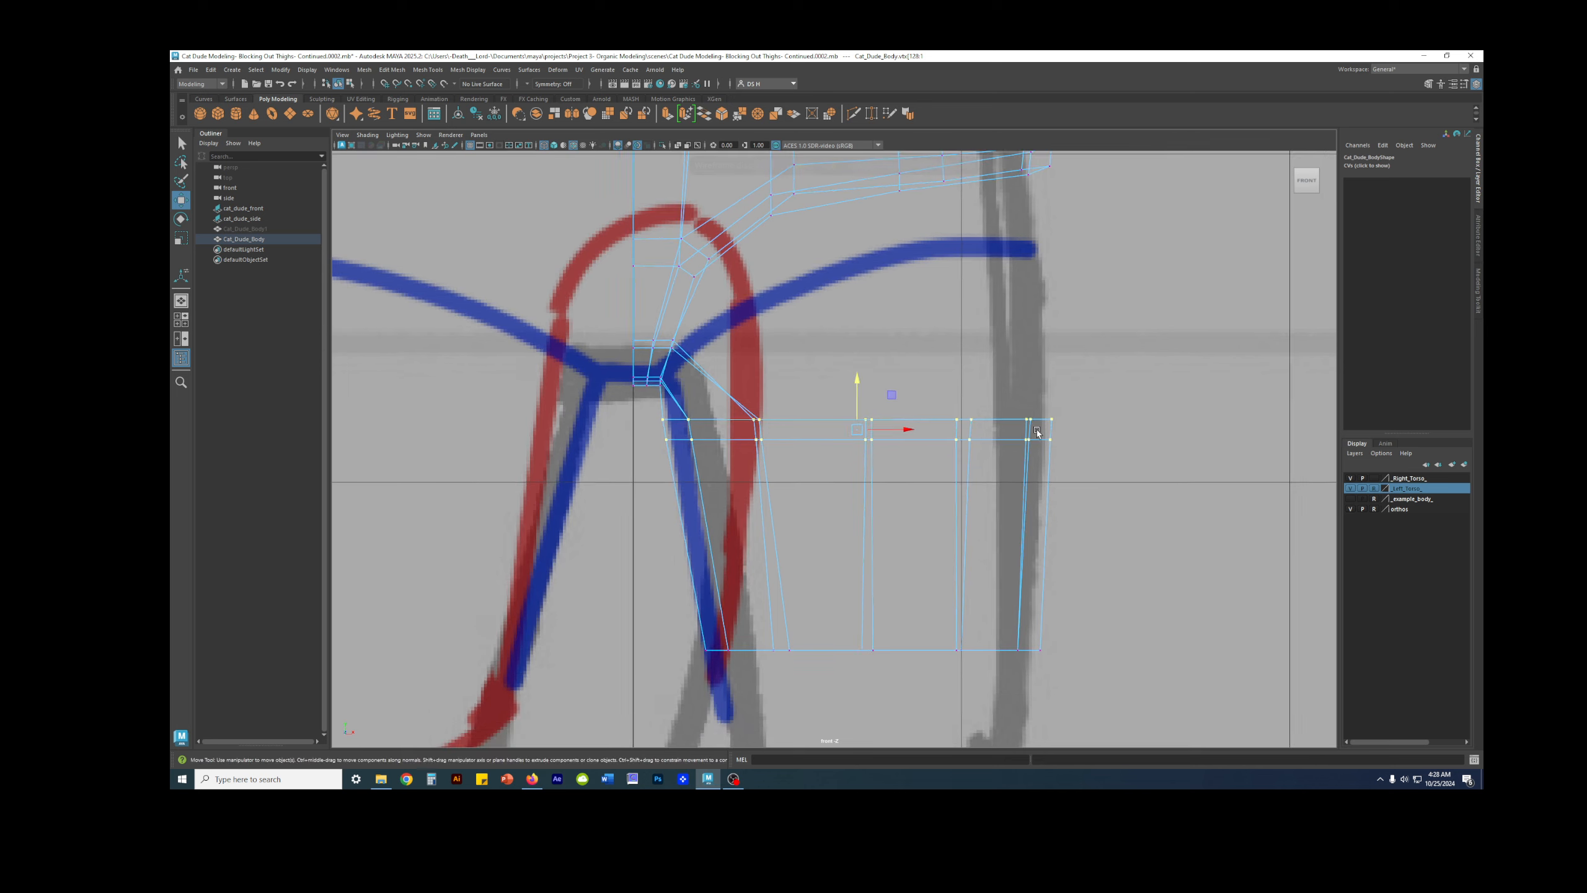
{"action": "key", "text": "space"}
{"action": "key", "text": "space"}
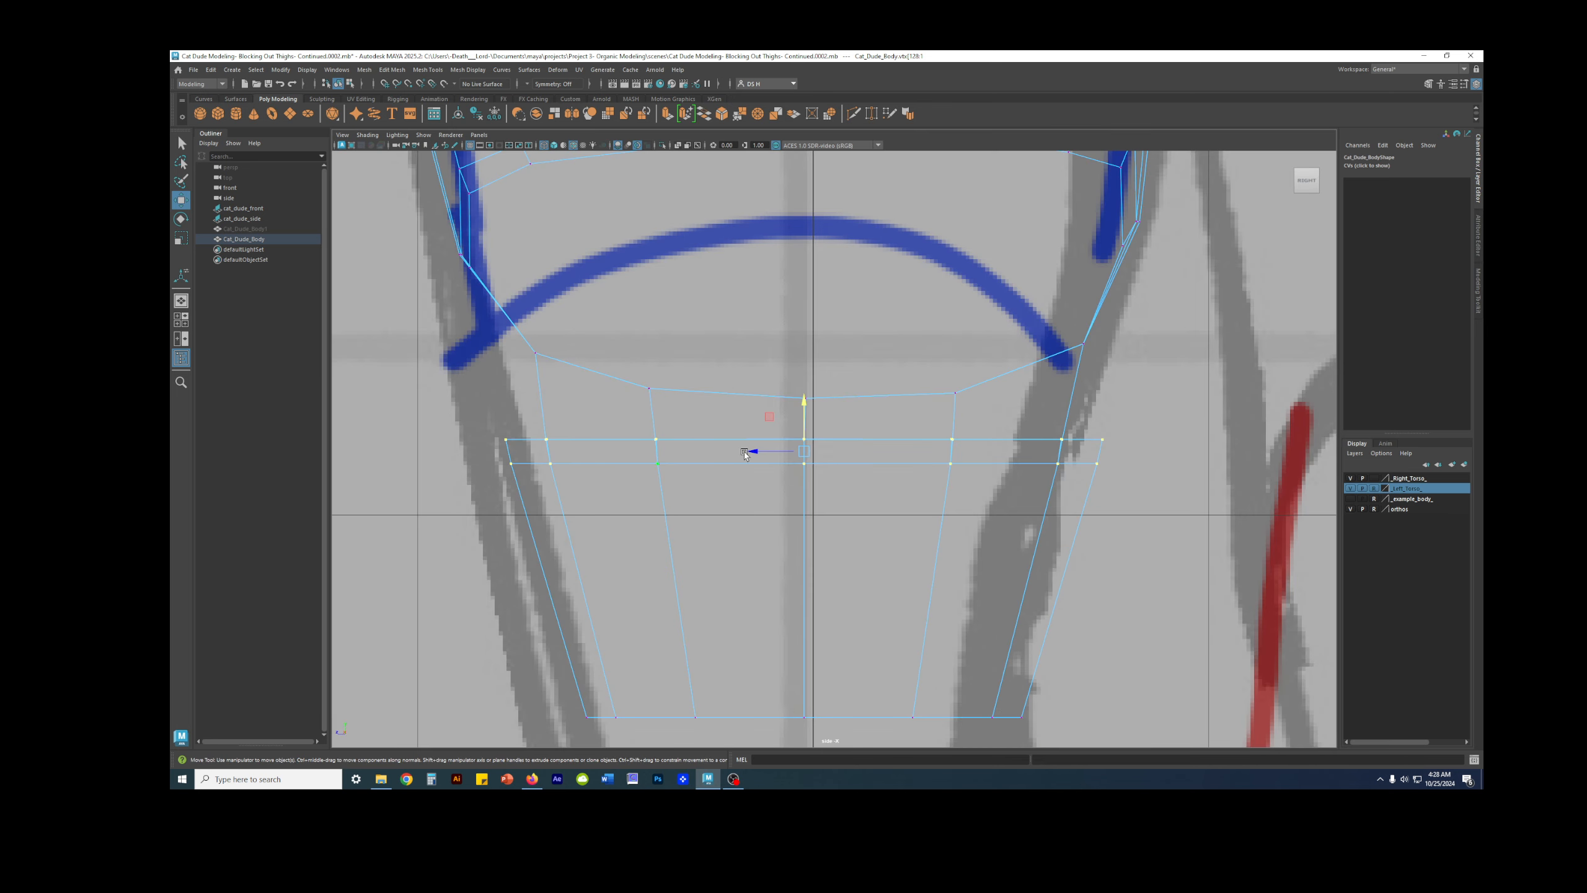
{"action": "key", "text": "space"}
{"action": "key", "text": "space"}
{"action": "key", "text": "5"}
{"action": "mouse_move", "coordinate": [1003, 376]}
{"action": "left_mouse_down", "text": "alt"}
{"action": "mouse_move", "coordinate": [937, 361]}
{"action": "mouse_move", "coordinate": [911, 315]}
{"action": "left_mouse_up", "text": "alt"}
{"action": "left_click_drag", "start_coordinate": [744, 370], "coordinate": [1062, 331], "text": "alt"}
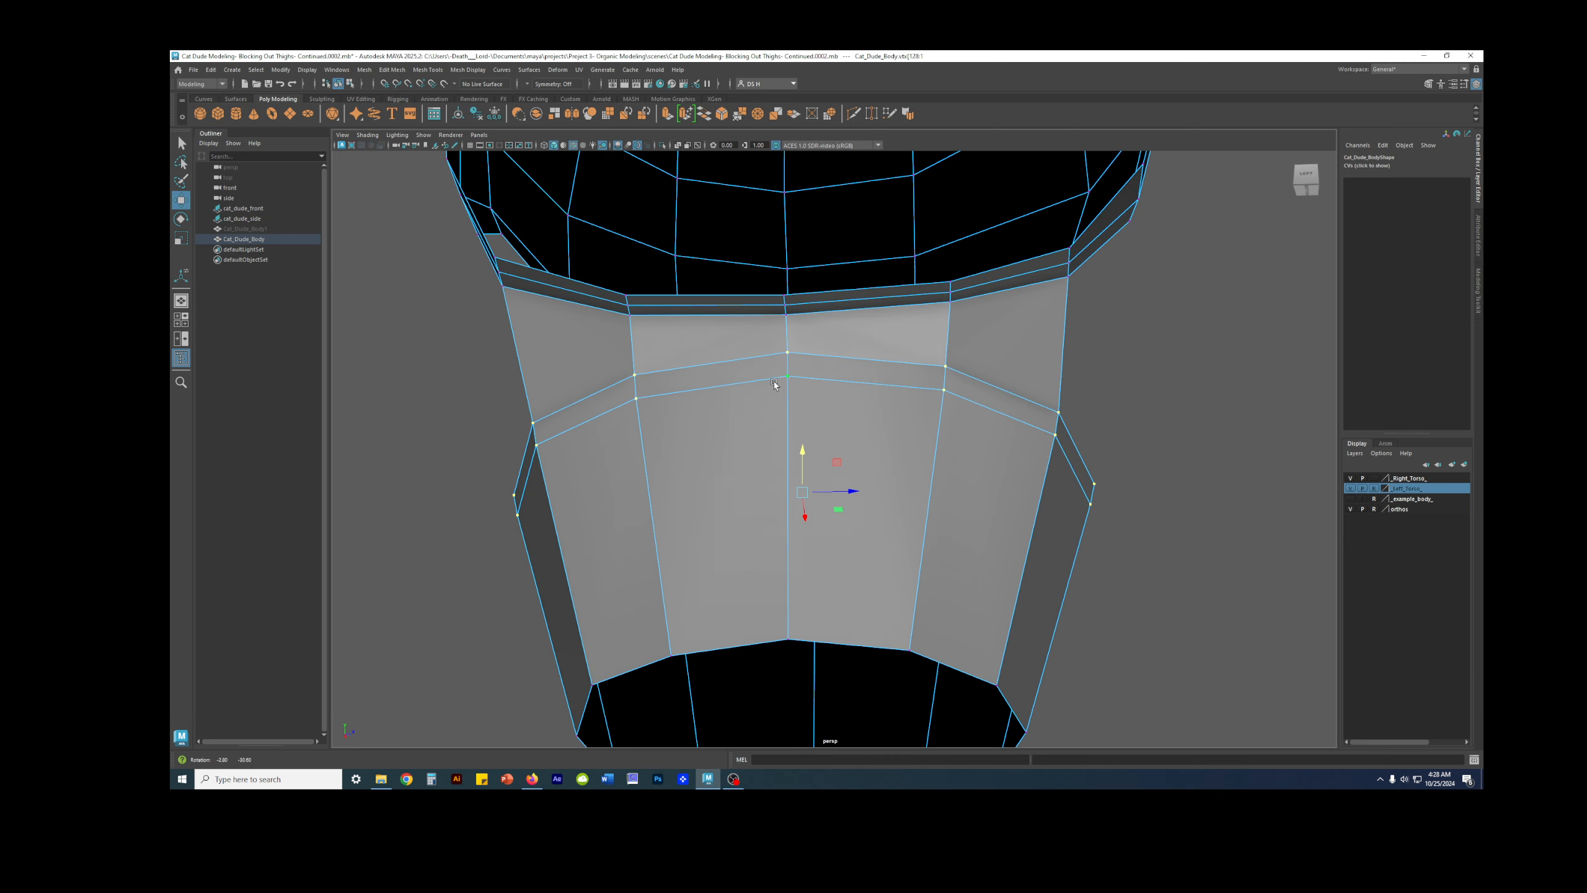
Step: Insert an edge loop running lengthwise through the row of bridge faces between the torso and thigh
{"action": "key", "text": "F8"}
{"action": "left_click", "coordinate": [1166, 324]}
{"action": "left_click", "coordinate": [954, 343]}
{"action": "right_click_drag", "start_coordinate": [973, 332], "coordinate": [926, 347], "text": "shift"}
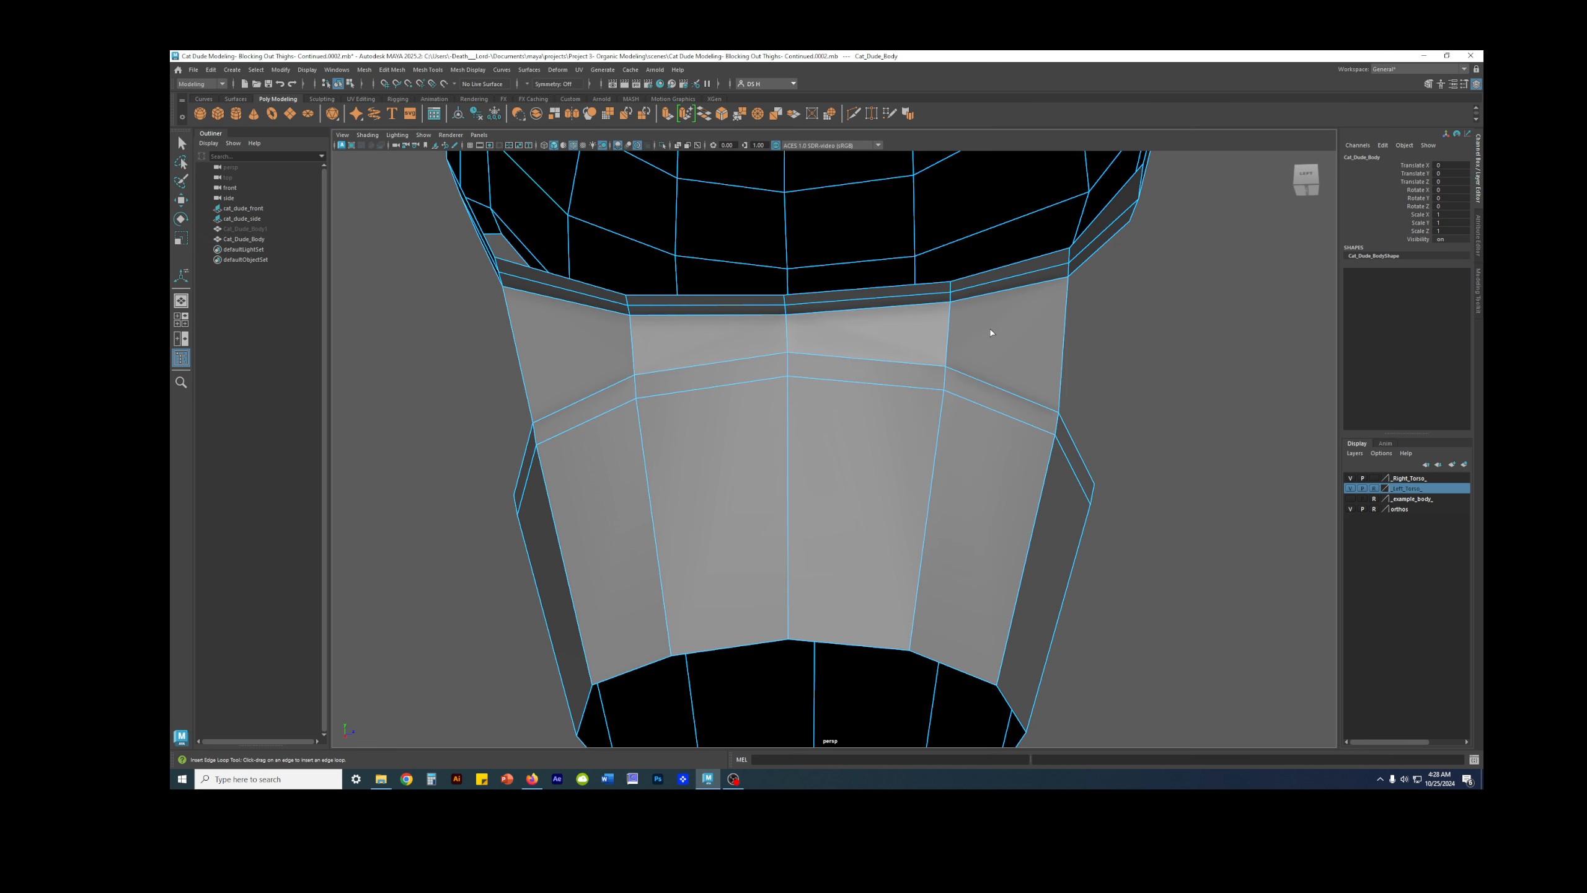
{"action": "left_click", "coordinate": [944, 338]}
Step: Examine the body mesh around the inserted edge loop in both smoothed and unsmoothed display
{"action": "left_click_drag", "start_coordinate": [1029, 343], "coordinate": [868, 467], "text": "alt"}
{"action": "key", "text": "3"}
{"action": "key", "text": "w"}
{"action": "key", "text": "1"}
{"action": "key", "text": "3"}
{"action": "key", "text": "1"}
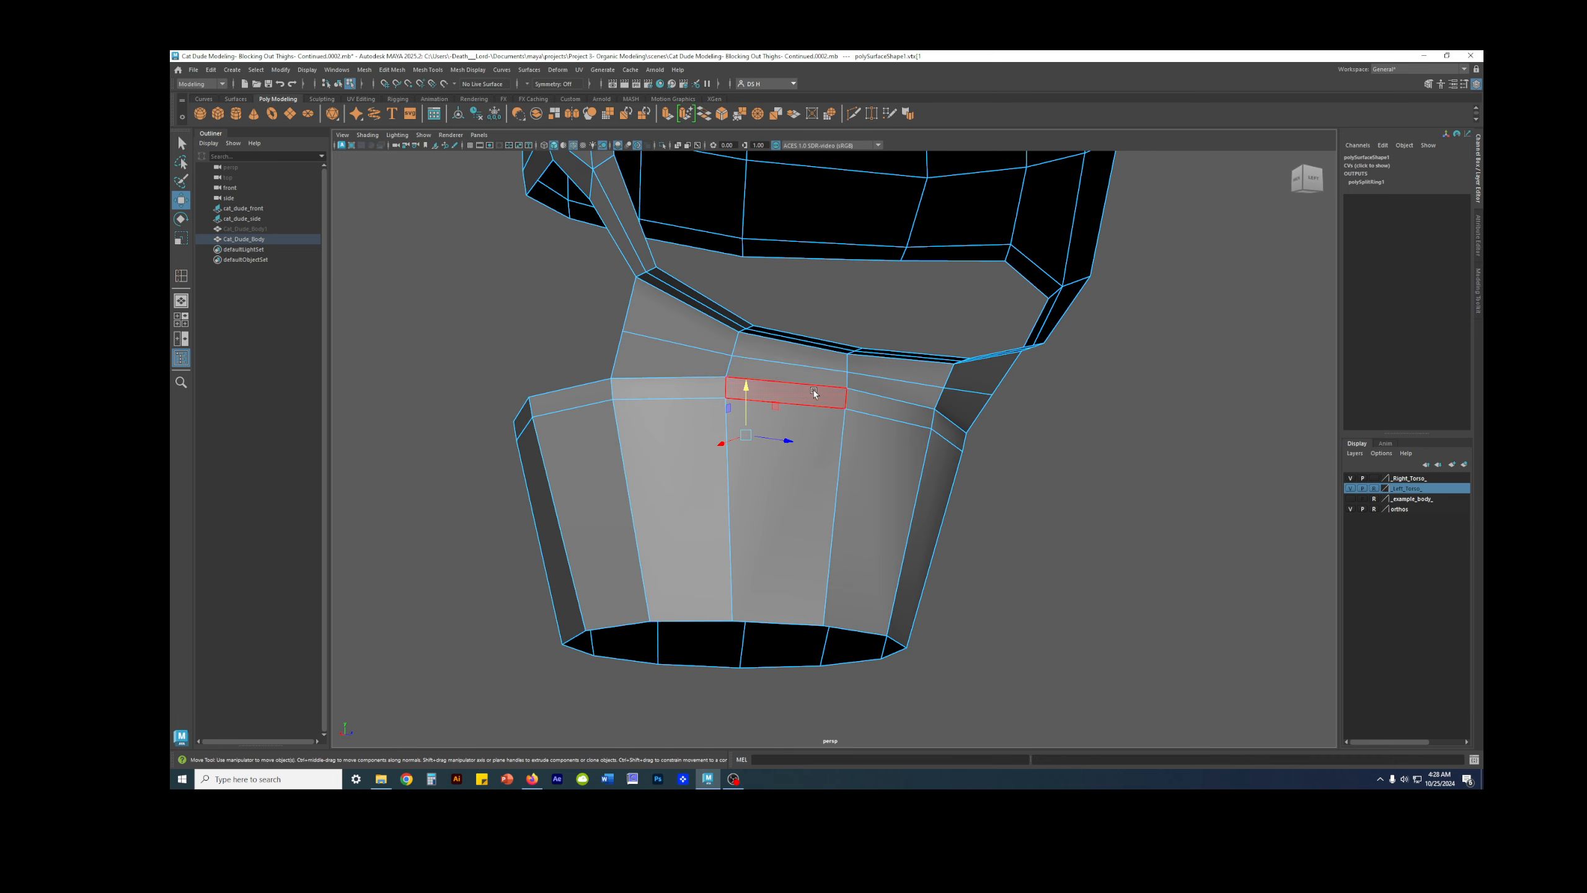
{"action": "left_click_drag", "start_coordinate": [712, 428], "coordinate": [775, 469], "text": "alt"}
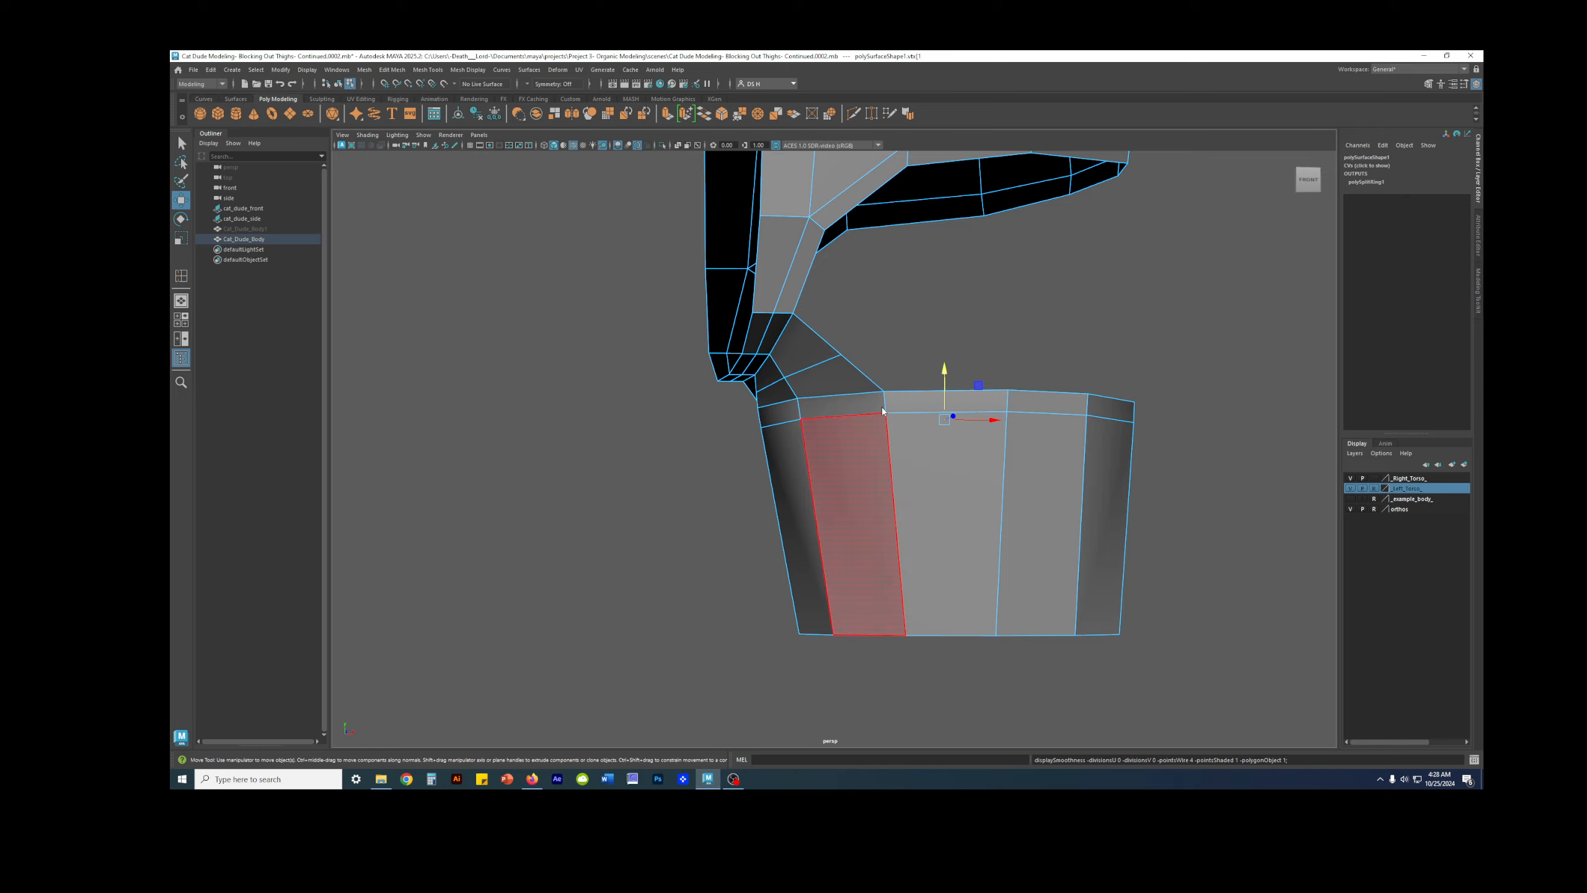
{"action": "key", "text": "F8"}
{"action": "left_click", "coordinate": [1013, 318]}
{"action": "left_click", "coordinate": [815, 404]}
{"action": "key", "text": "3"}
{"action": "left_click_drag", "start_coordinate": [822, 410], "coordinate": [933, 444], "text": "alt"}
{"action": "key", "text": "1"}
{"action": "key", "text": "F8"}
Step: Adjust a front inner vertex on the thigh's lower rim and return the body mesh to object selection
{"action": "left_click", "coordinate": [775, 374]}
{"action": "left_click_drag", "start_coordinate": [878, 497], "coordinate": [820, 310], "text": "alt"}
{"action": "left_click", "coordinate": [837, 497]}
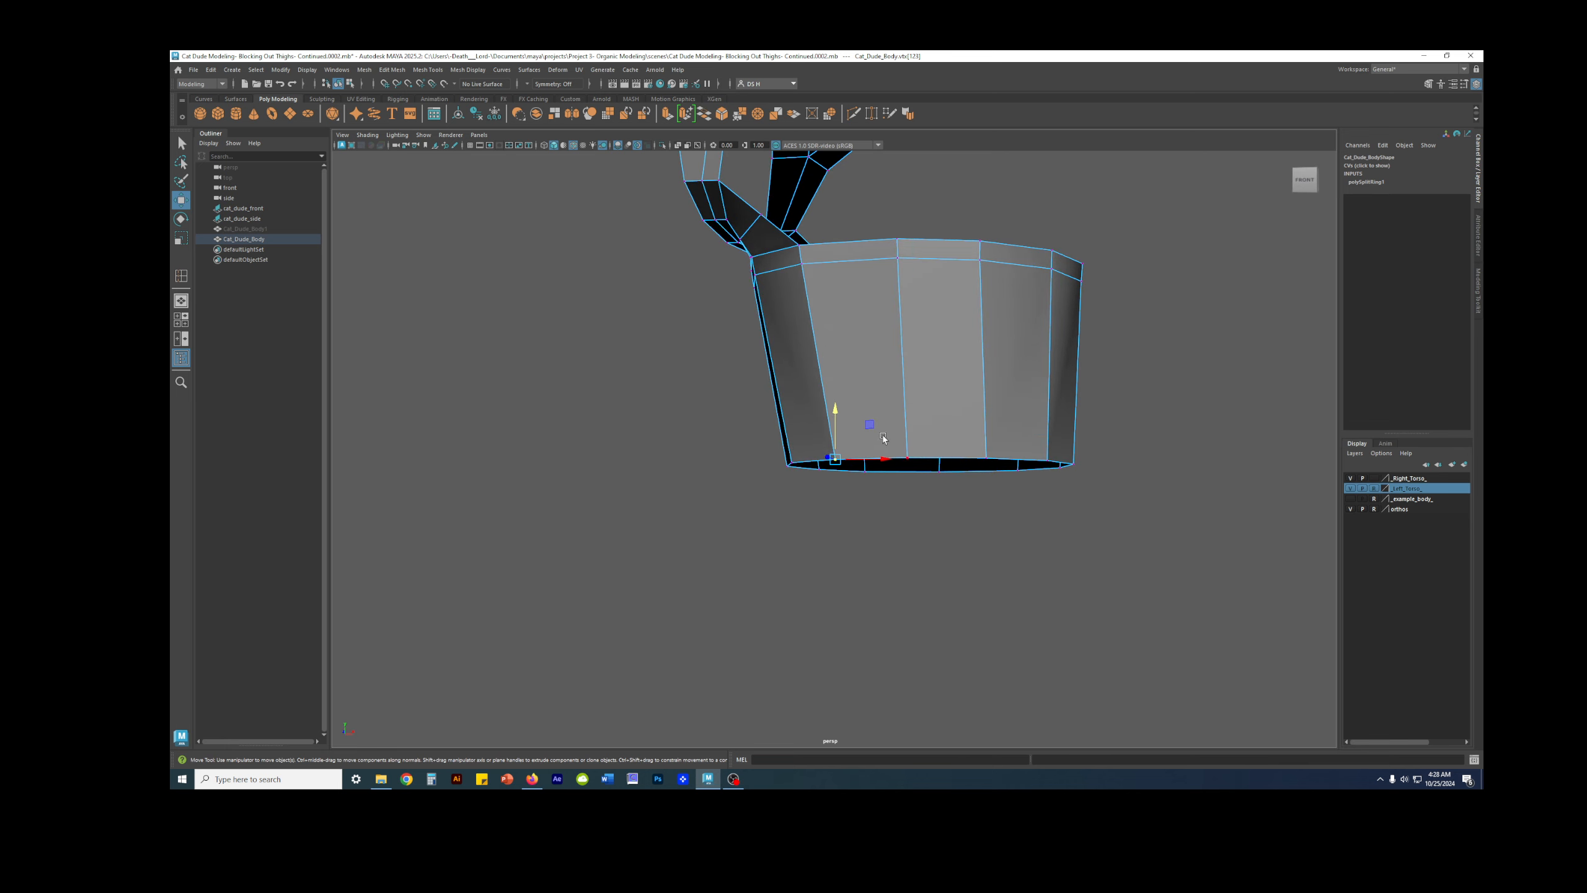
{"action": "left_click_drag", "start_coordinate": [887, 459], "coordinate": [882, 429]}
{"action": "key", "text": "3"}
{"action": "middle_click_drag", "start_coordinate": [898, 349], "coordinate": [907, 432], "text": "alt"}
{"action": "right_click_drag", "start_coordinate": [918, 419], "coordinate": [980, 357]}
{"action": "left_click", "coordinate": [1076, 295]}
{"action": "left_click_drag", "start_coordinate": [865, 372], "coordinate": [800, 290], "text": "alt"}
{"action": "key", "text": "1"}
{"action": "left_click", "coordinate": [837, 397]}
{"action": "right_click_drag", "start_coordinate": [800, 290], "coordinate": [812, 336], "text": "alt"}
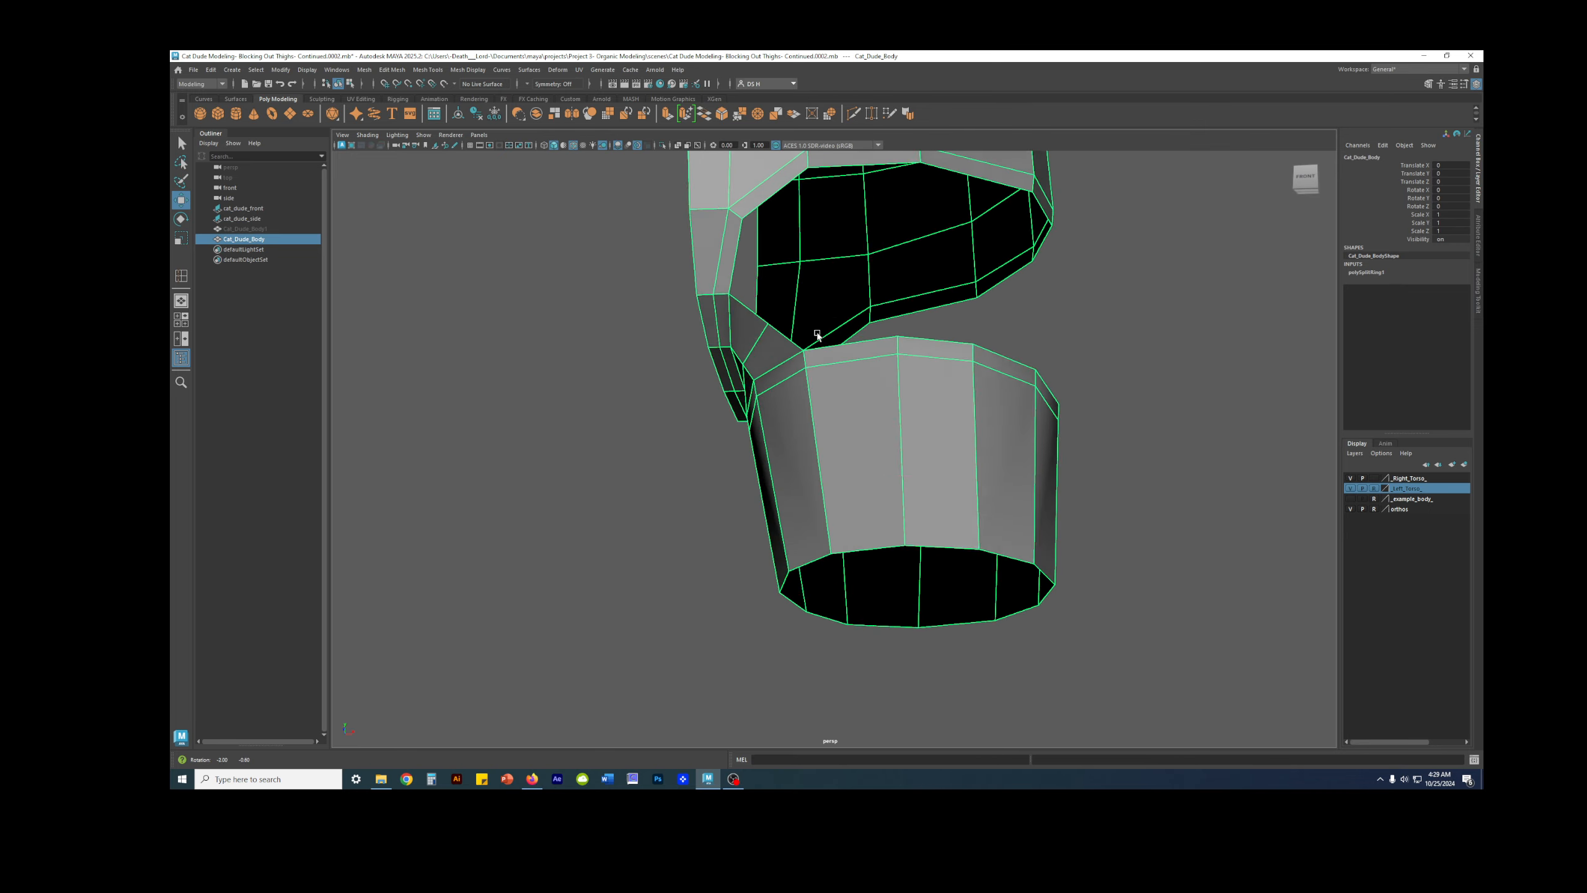
{"action": "middle_click_drag", "start_coordinate": [812, 336], "coordinate": [796, 361], "text": "alt"}
{"action": "left_click_drag", "start_coordinate": [797, 363], "coordinate": [702, 343], "text": "alt"}
{"action": "right_click_drag", "start_coordinate": [703, 342], "coordinate": [705, 307]}
{"action": "left_click_drag", "start_coordinate": [705, 306], "coordinate": [754, 299], "text": "alt"}
{"action": "left_click", "coordinate": [743, 302]}
{"action": "mouse_move", "coordinate": [843, 369]}
{"action": "left_mouse_down", "text": "alt"}
{"action": "mouse_move", "coordinate": [847, 425]}
{"action": "mouse_move", "coordinate": [800, 365]}
{"action": "mouse_move", "coordinate": [822, 348]}
{"action": "left_mouse_up", "text": "alt"}
{"action": "left_click", "coordinate": [847, 425], "text": "shift"}
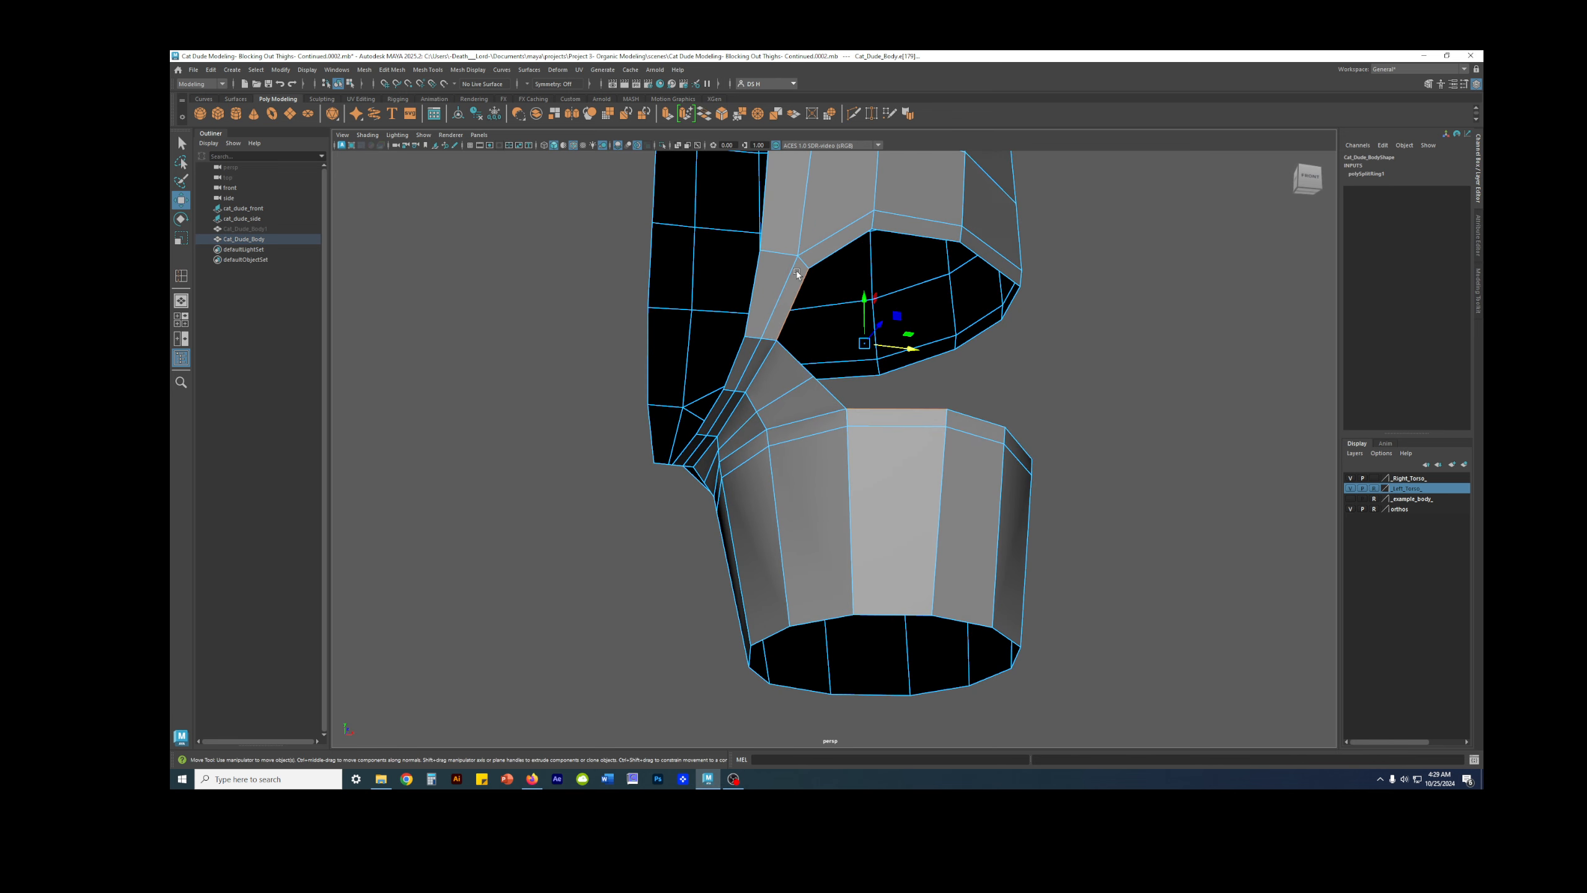
{"action": "left_click_drag", "start_coordinate": [870, 389], "coordinate": [823, 427], "text": "alt"}
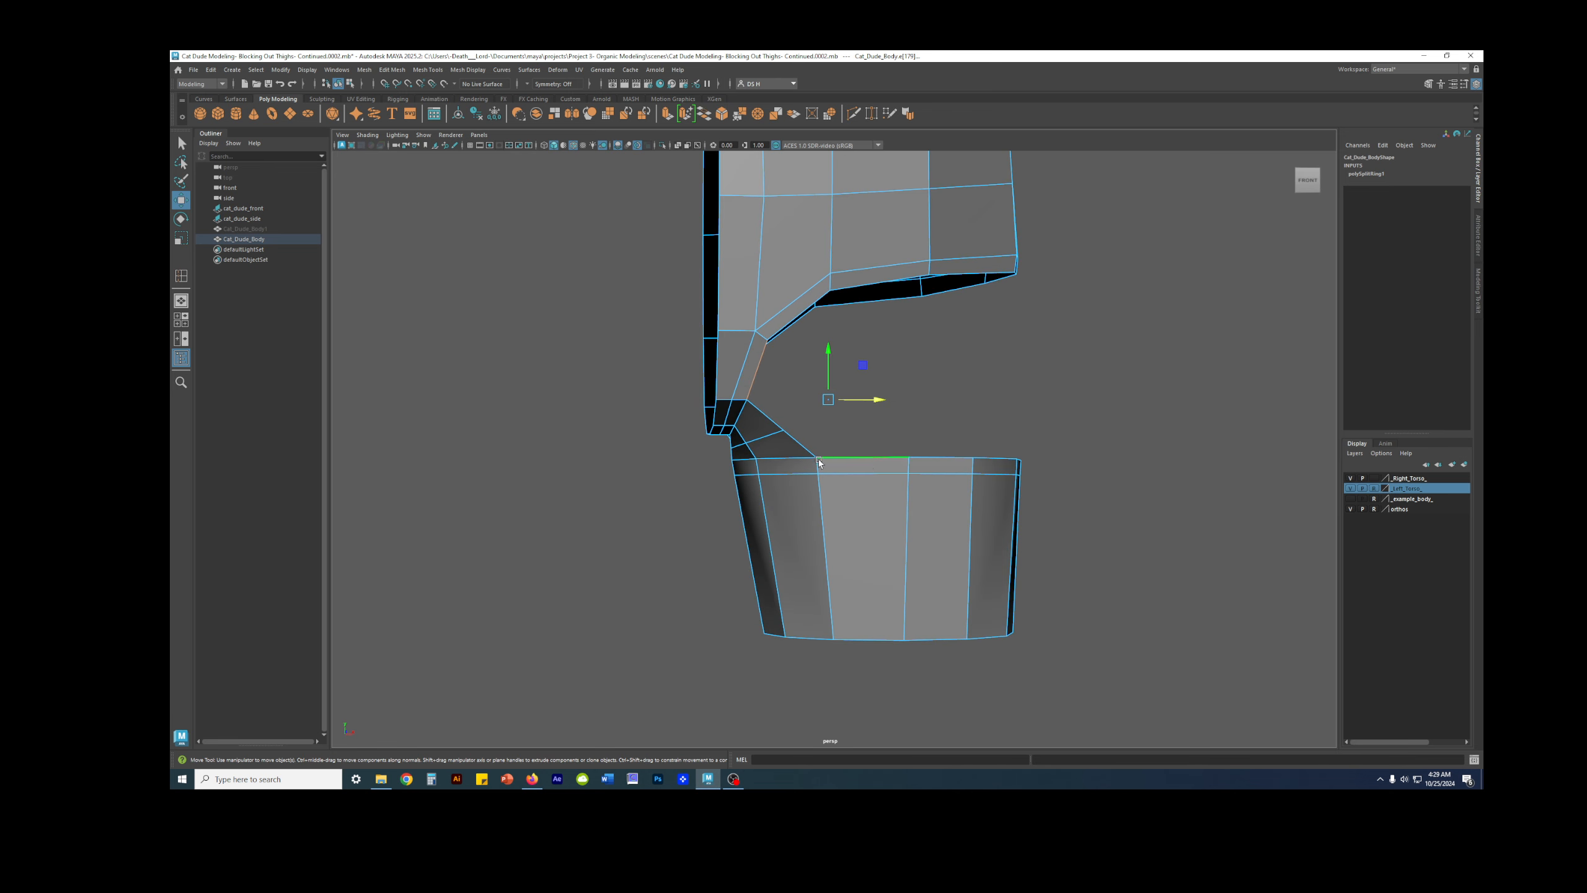
{"action": "left_click_drag", "start_coordinate": [781, 446], "coordinate": [817, 402], "text": "alt"}
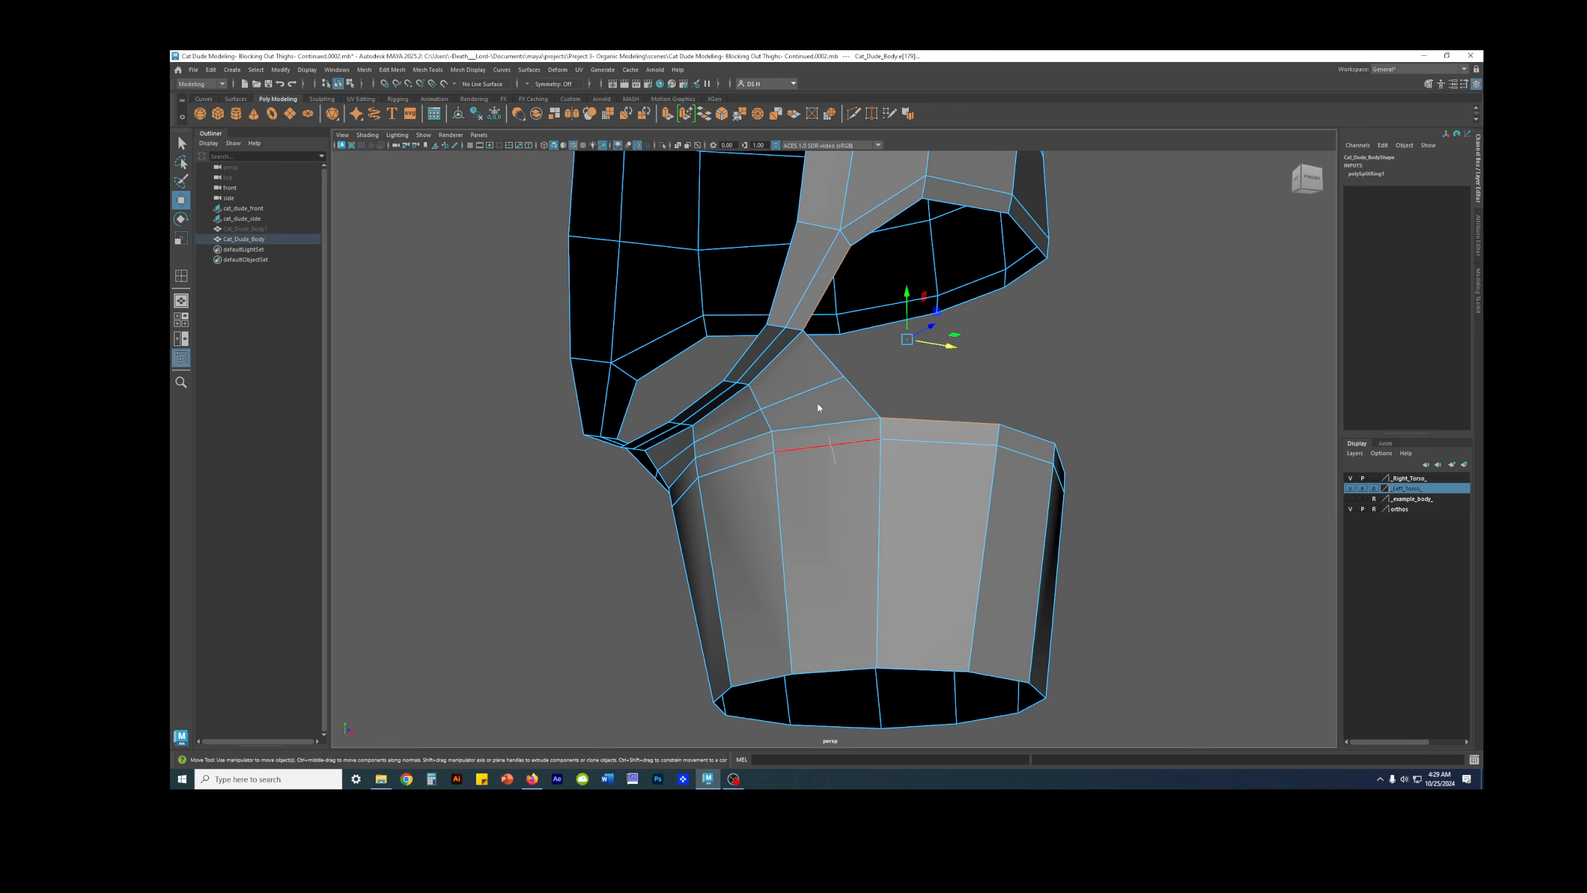
Step: Delete the edge loop inserted through the bridge faces between the torso and thigh
{"action": "left_click_drag", "start_coordinate": [714, 418], "coordinate": [901, 414], "text": "alt"}
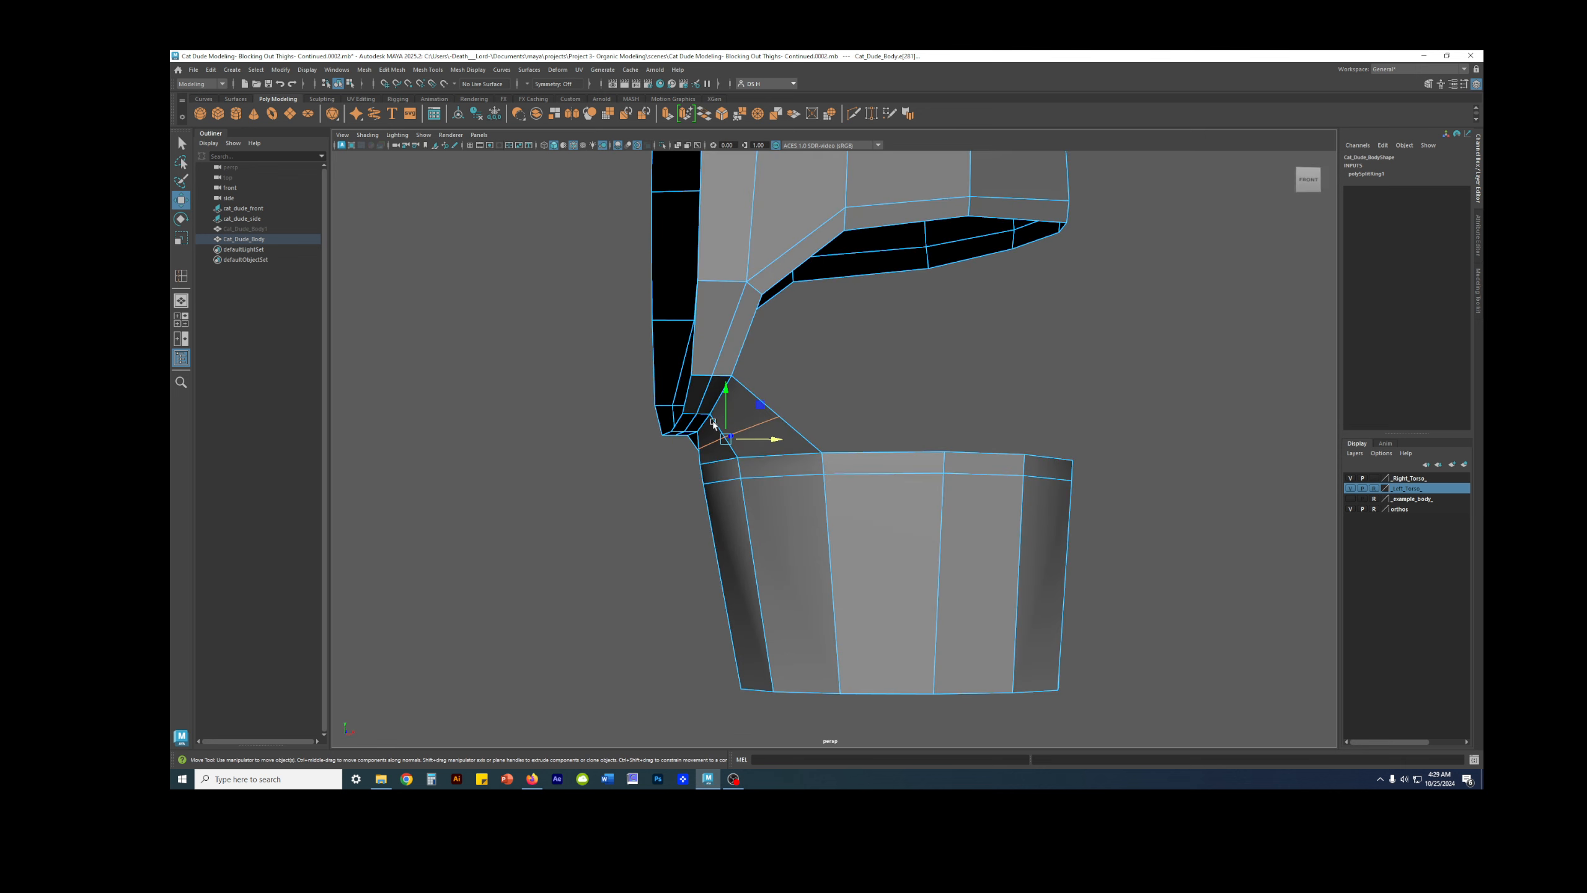
{"action": "left_click_drag", "start_coordinate": [712, 421], "coordinate": [810, 411], "text": "alt"}
{"action": "right_click_drag", "start_coordinate": [962, 357], "coordinate": [910, 378], "text": "shift"}
{"action": "left_click_drag", "start_coordinate": [812, 405], "coordinate": [783, 380], "text": "alt"}
Step: Bridge the torso's front inner border edge to the next upper border edge on the thigh, using 0 divisions and a linear curve
{"action": "left_click", "coordinate": [899, 460]}
{"action": "left_click", "coordinate": [789, 276]}
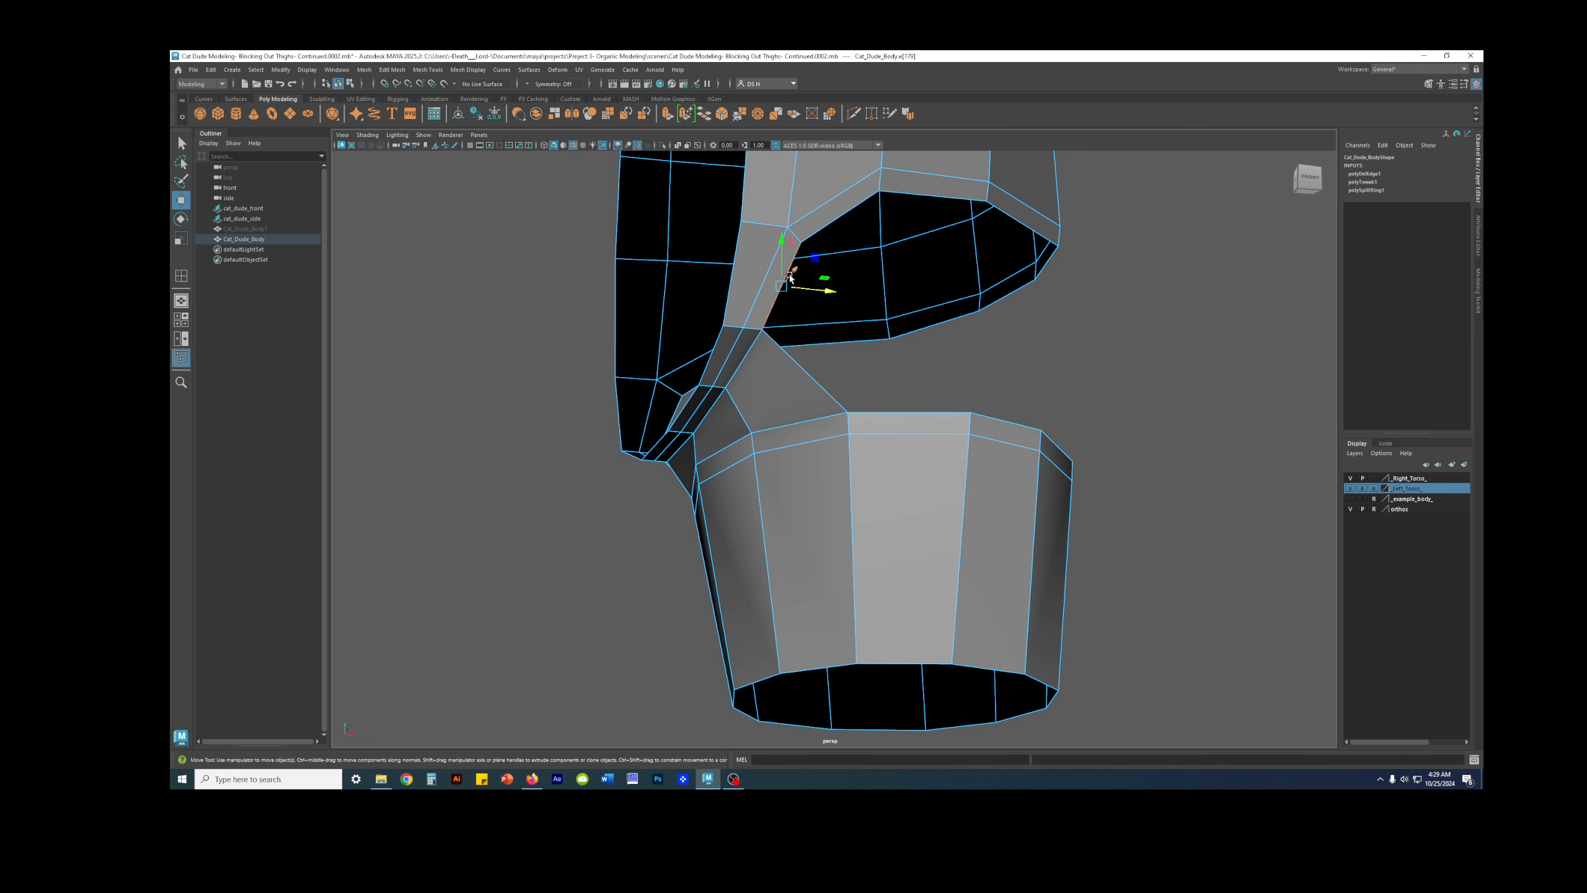
{"action": "left_click", "coordinate": [902, 412], "text": "shift"}
{"action": "scroll", "coordinate": [784, 365], "scroll_direction": "up", "scroll_amount": 2}
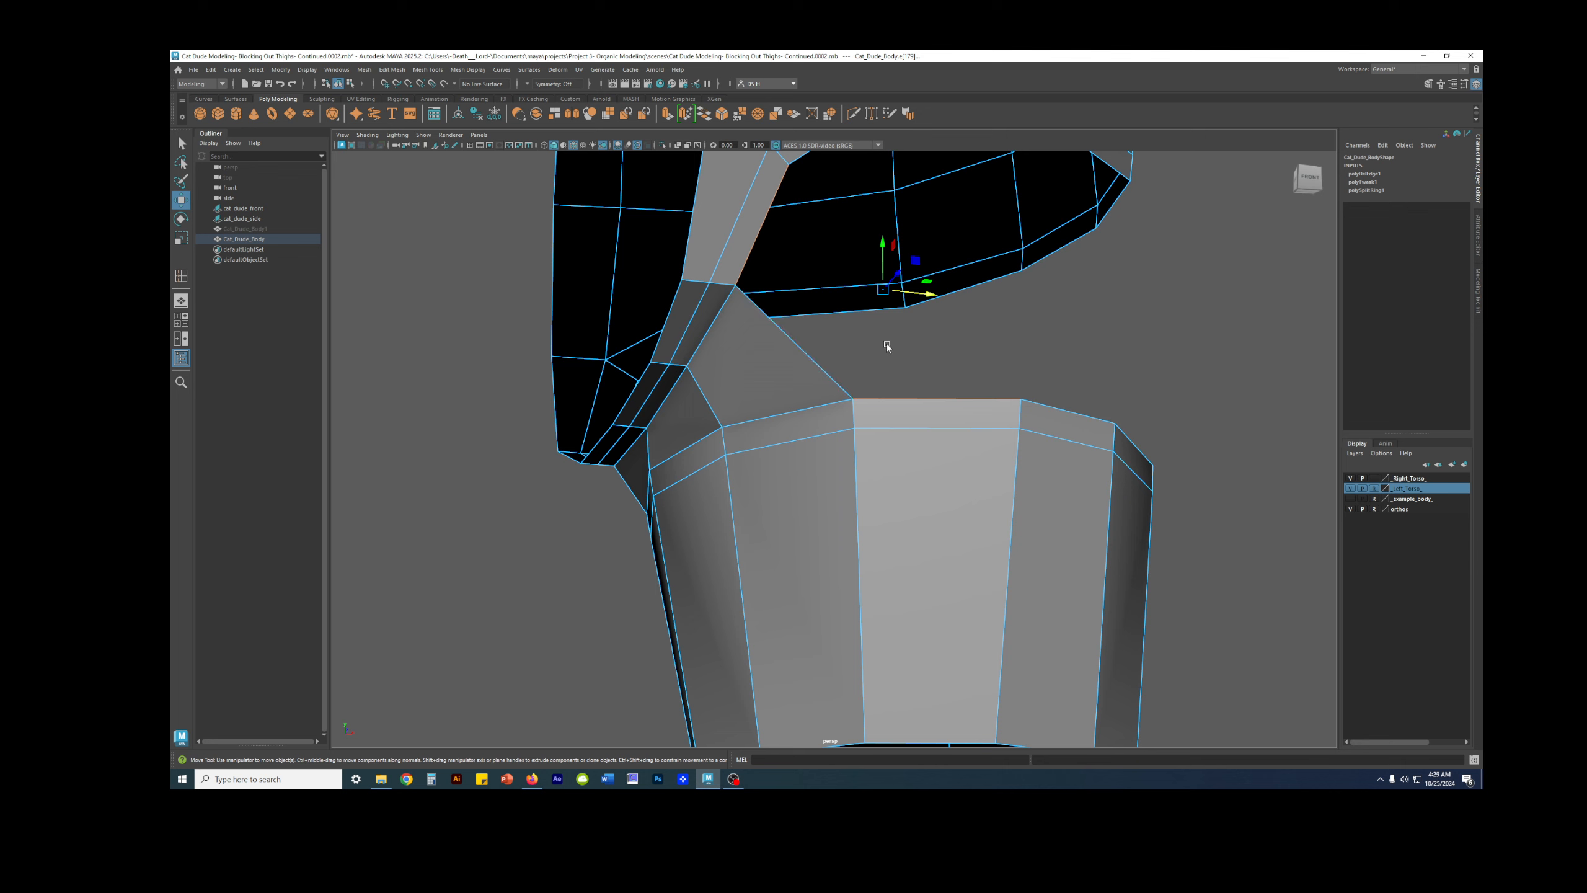
{"action": "middle_click_drag", "start_coordinate": [918, 316], "coordinate": [888, 372], "text": "alt"}
{"action": "scroll", "coordinate": [920, 412], "scroll_direction": "down", "scroll_amount": 2}
{"action": "left_click_drag", "start_coordinate": [775, 381], "coordinate": [765, 413], "text": "alt"}
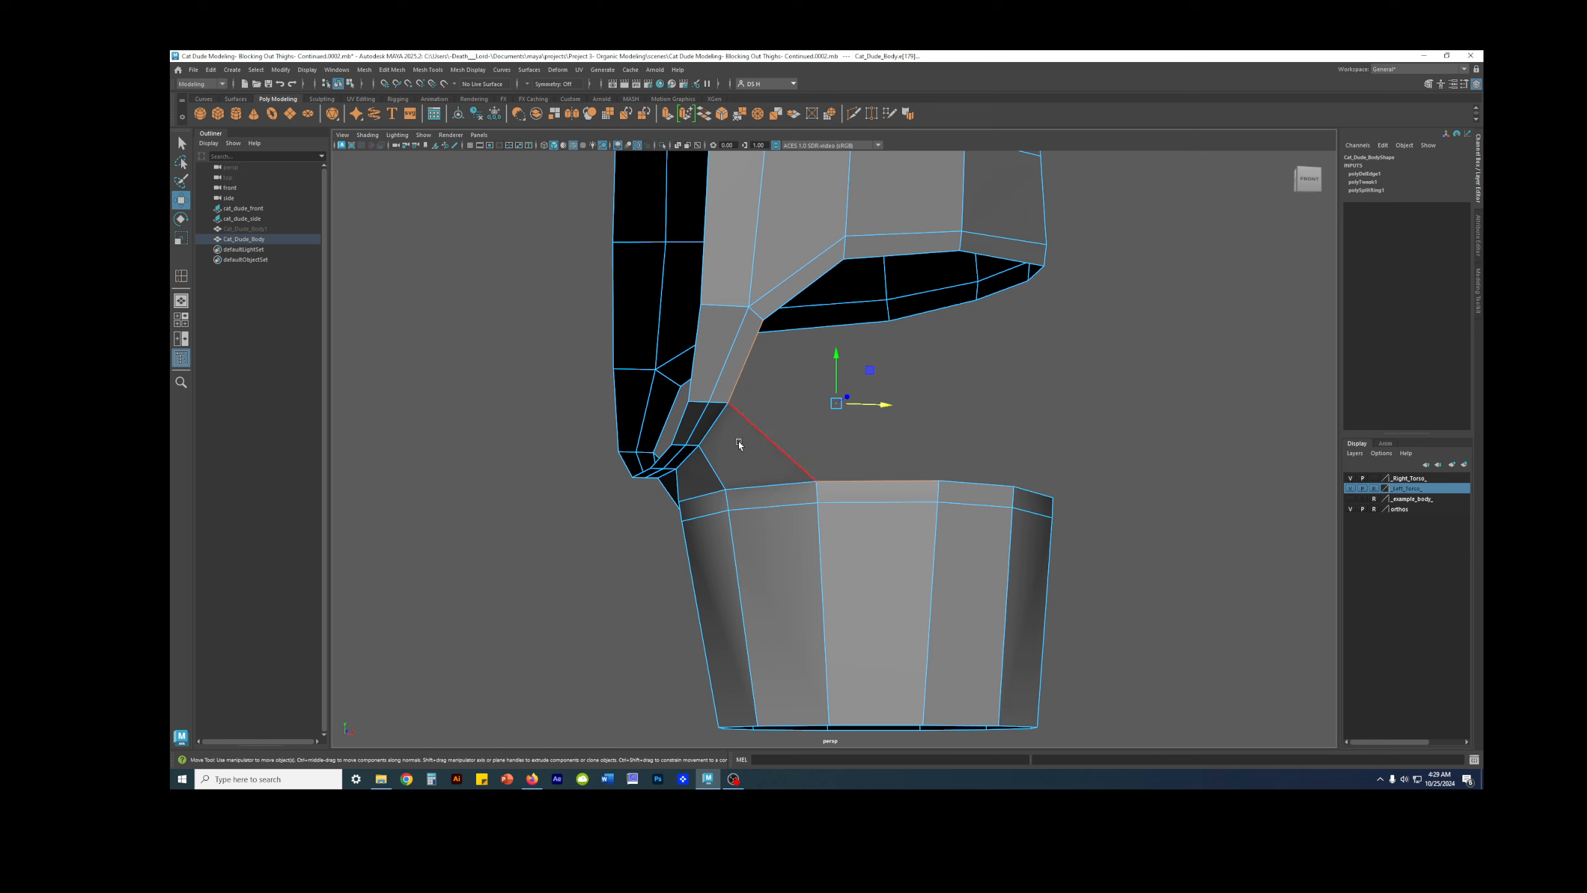
{"action": "right_click", "coordinate": [955, 385], "text": "shift"}
{"action": "right_click_drag", "start_coordinate": [954, 384], "coordinate": [942, 508], "text": "shift"}
{"action": "scroll", "coordinate": [910, 496], "scroll_direction": "down", "scroll_amount": 1}
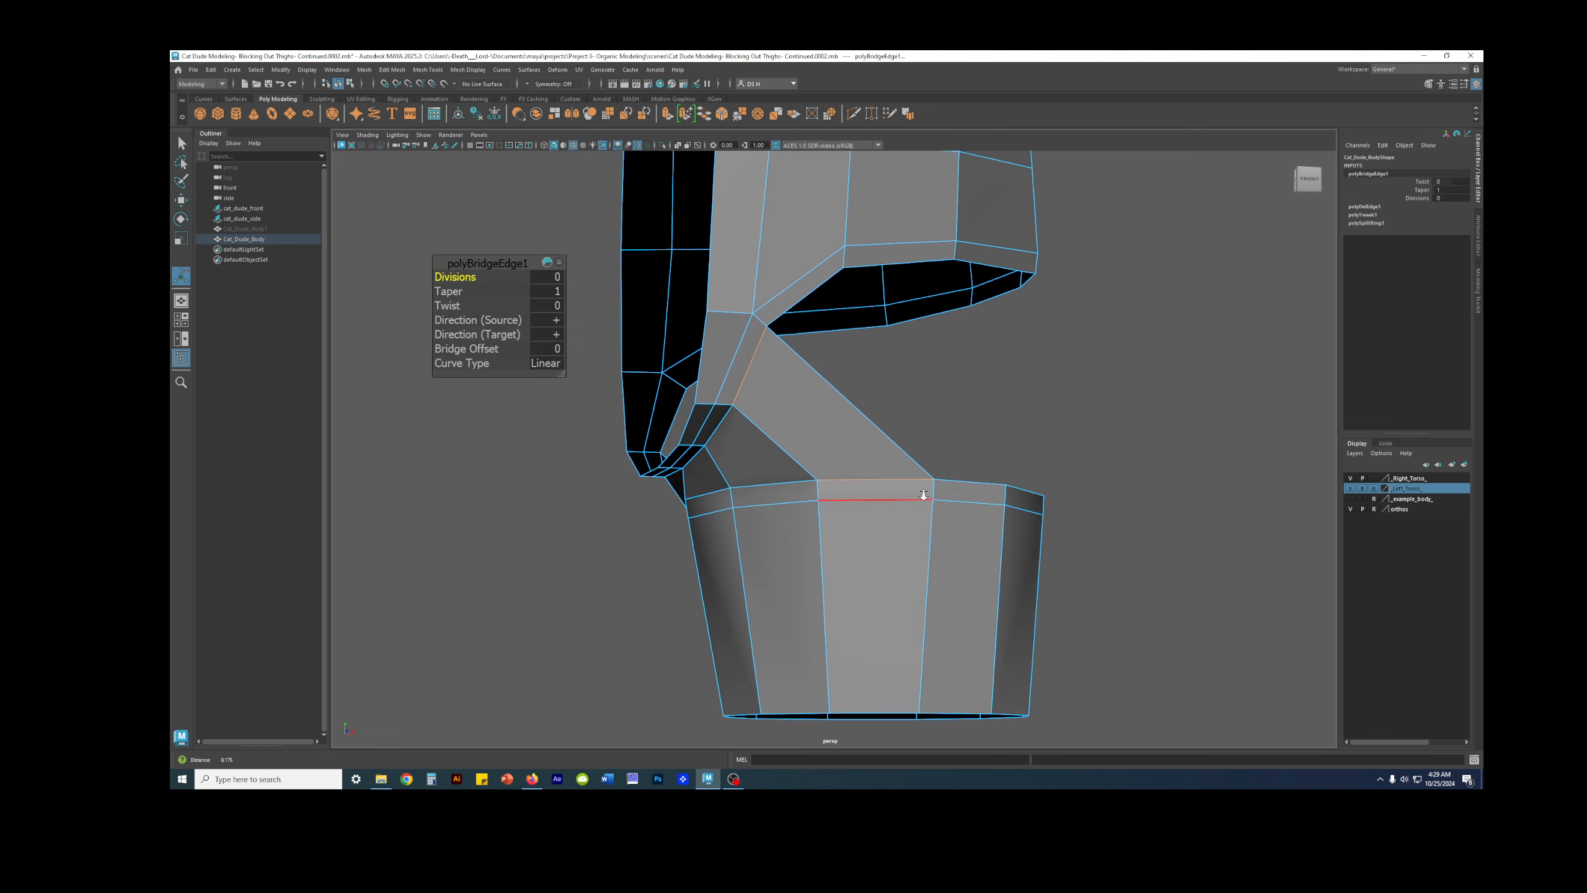
{"action": "scroll", "coordinate": [919, 497], "scroll_direction": "up", "scroll_amount": 1}
{"action": "key", "text": "w"}
{"action": "key", "text": "3"}
{"action": "left_click_drag", "start_coordinate": [878, 495], "coordinate": [795, 483], "text": "alt"}
{"action": "key", "text": "1"}
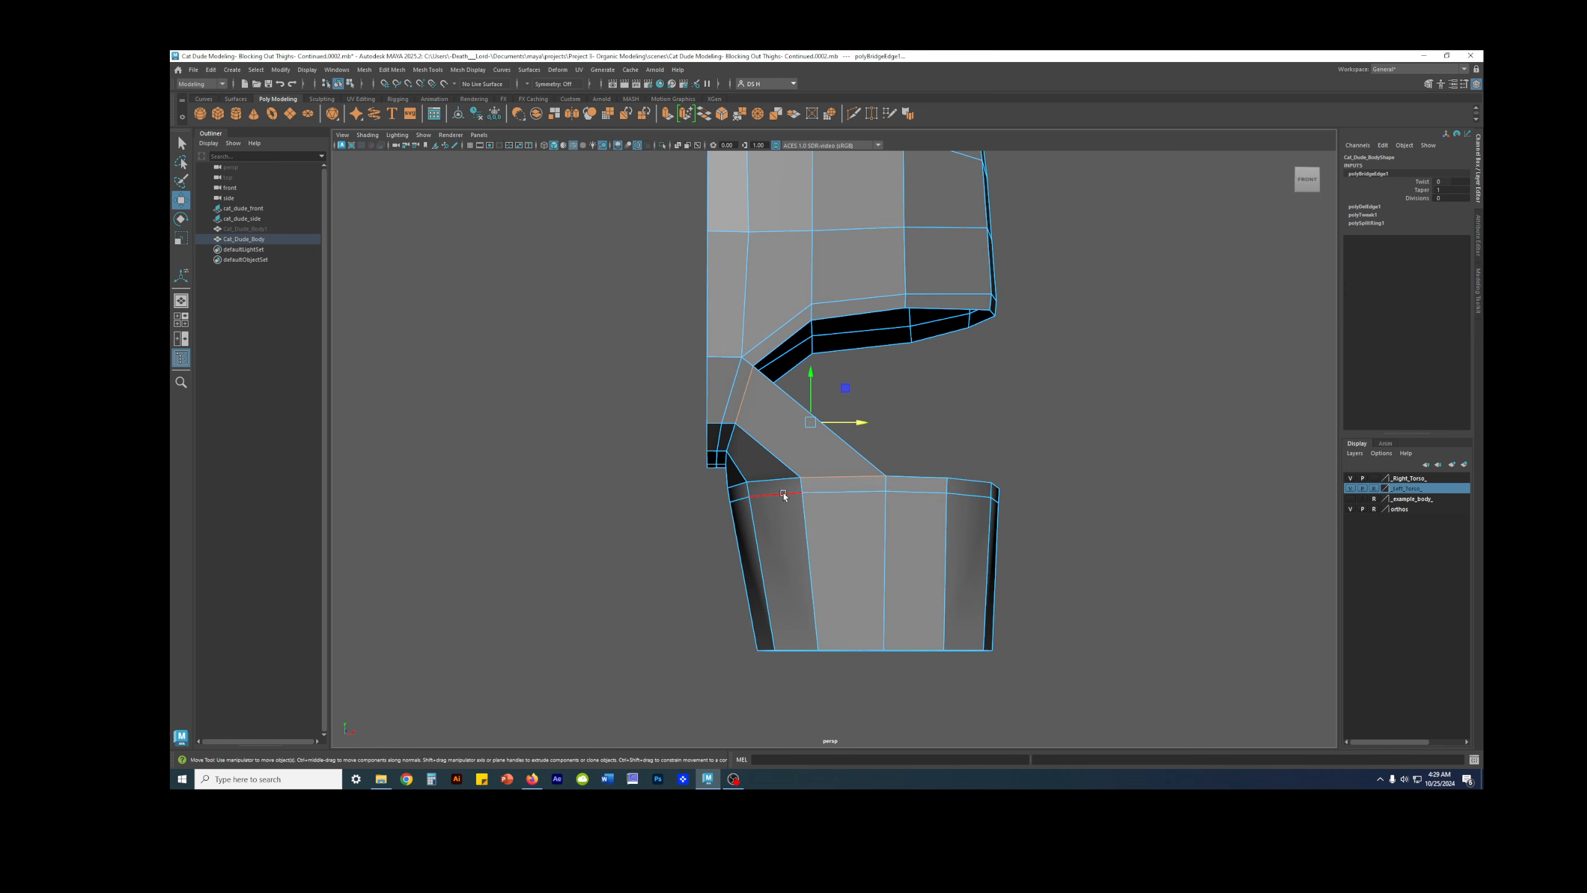
Step: Delete the body mesh's construction history
{"action": "key", "text": "F8"}
{"action": "left_click", "coordinate": [476, 115]}
{"action": "left_click_drag", "start_coordinate": [829, 382], "coordinate": [885, 454], "text": "alt"}
{"action": "scroll", "coordinate": [885, 454], "scroll_direction": "down", "scroll_amount": 2}
{"action": "left_click_drag", "start_coordinate": [818, 499], "coordinate": [823, 465], "text": "alt"}
Step: Shift both segments of the vertical edge below the new bridge's outer corner slightly toward the inner thigh
{"action": "right_click_drag", "start_coordinate": [868, 563], "coordinate": [865, 515]}
{"action": "left_click_drag", "start_coordinate": [871, 504], "coordinate": [875, 538], "text": "alt"}
{"action": "scroll", "coordinate": [875, 539], "scroll_direction": "up", "scroll_amount": 3}
{"action": "left_click", "coordinate": [882, 520]}
{"action": "left_click", "coordinate": [882, 558], "text": "shift"}
{"action": "left_click_drag", "start_coordinate": [1034, 535], "coordinate": [899, 438], "text": "alt"}
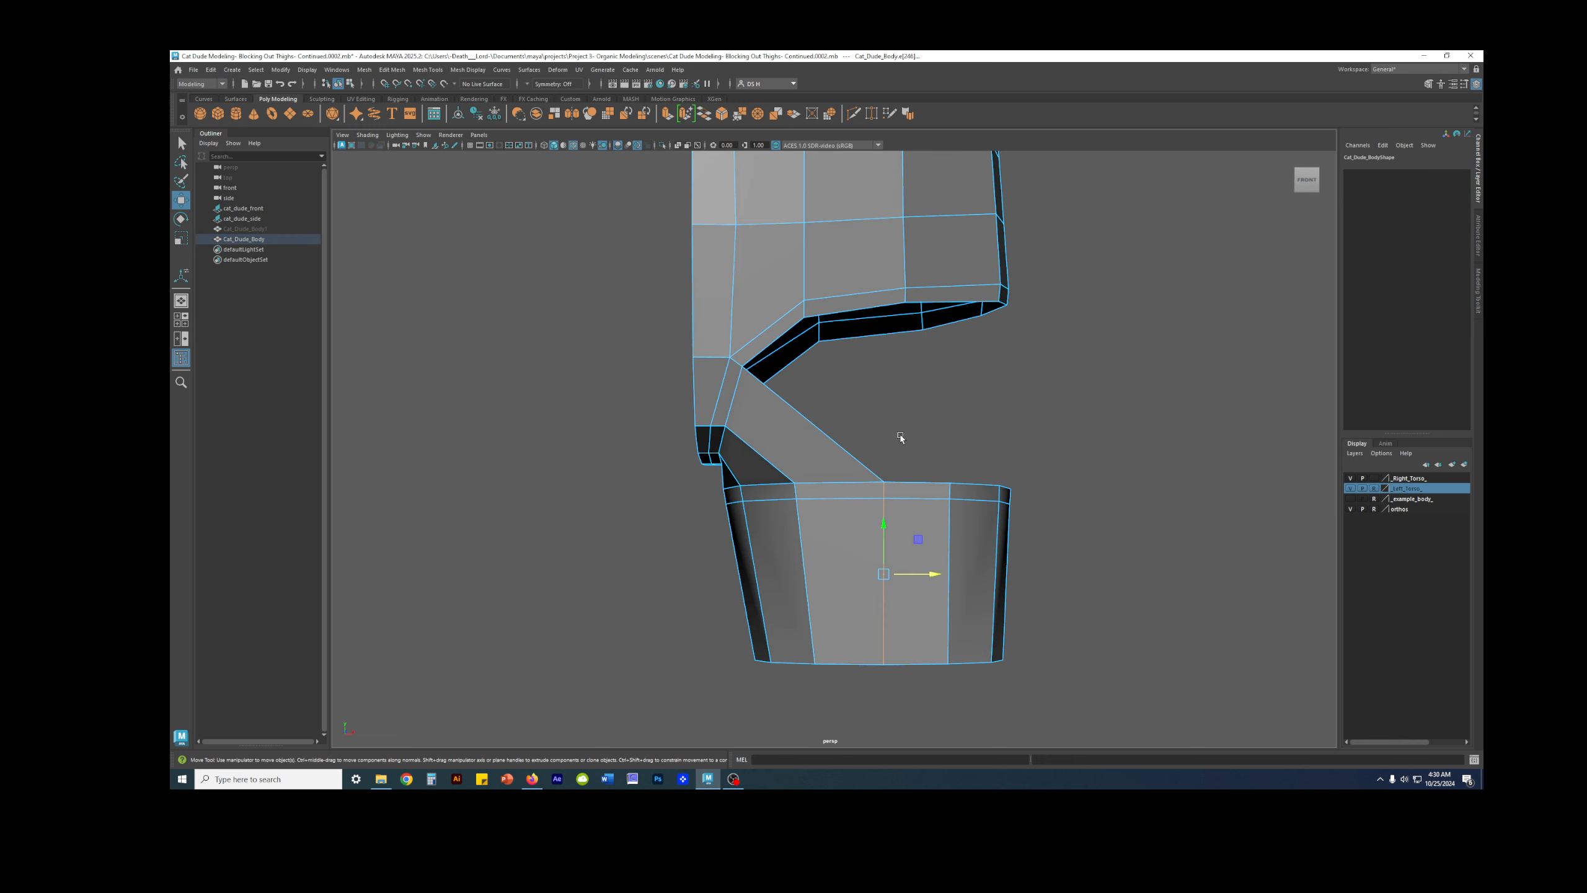
{"action": "left_click_drag", "start_coordinate": [934, 574], "coordinate": [925, 574]}
{"action": "middle_click_drag", "start_coordinate": [849, 528], "coordinate": [858, 473], "text": "alt"}
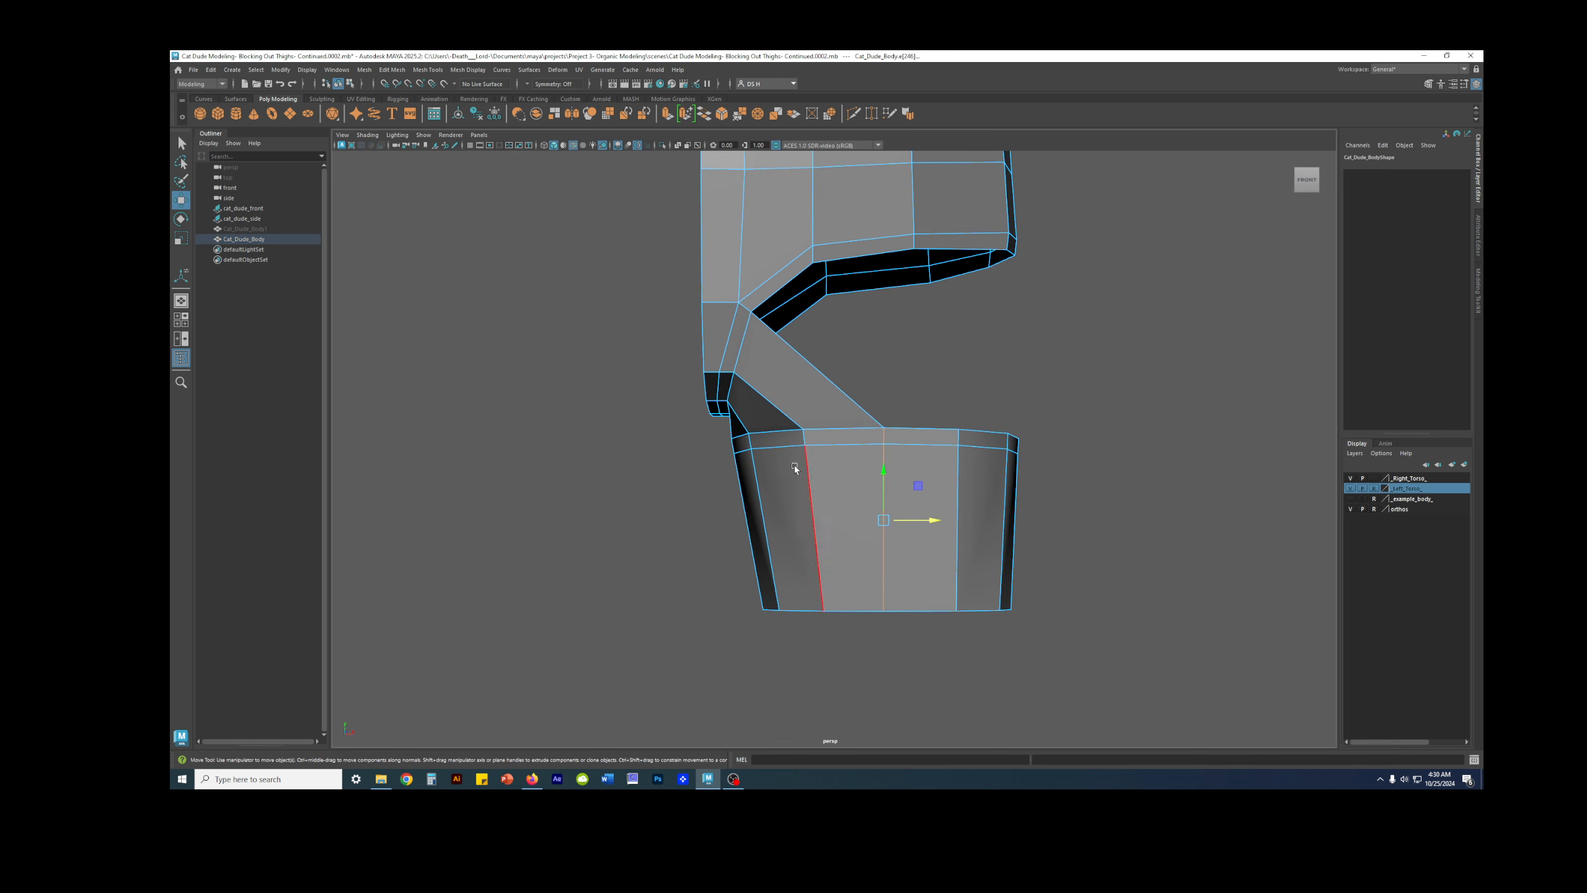
Step: Shift the neighbouring vertical edge below the new bridge's inner corner slightly toward the inner thigh
{"action": "left_click", "coordinate": [801, 439]}
{"action": "left_click_drag", "start_coordinate": [858, 519], "coordinate": [851, 518]}
{"action": "left_click", "coordinate": [890, 443]}
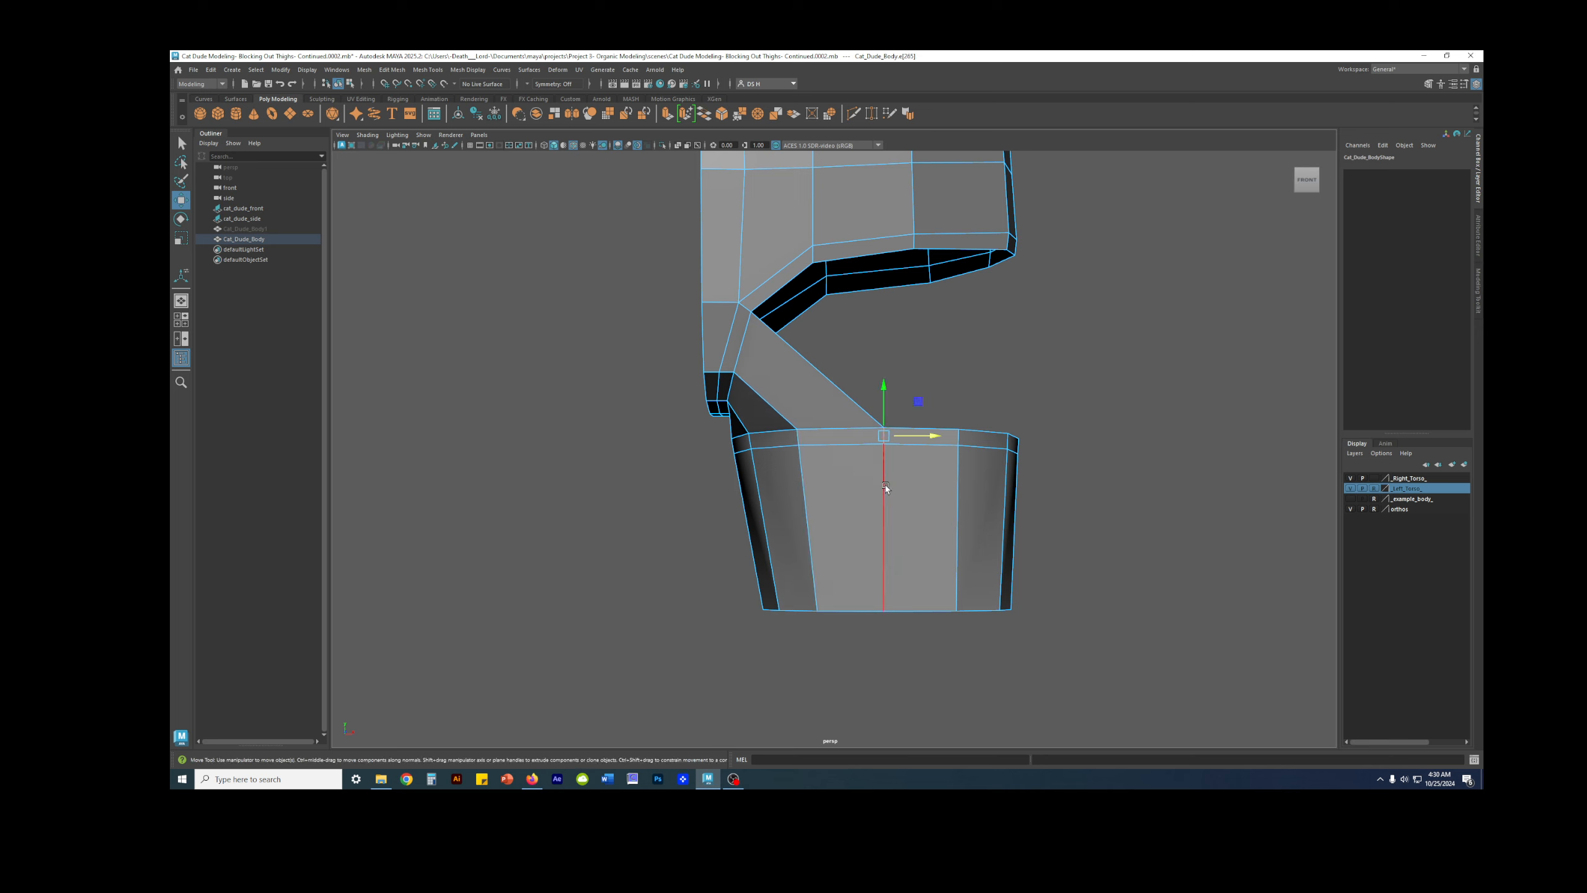
{"action": "left_click_drag", "start_coordinate": [932, 520], "coordinate": [980, 631]}
Step: Adjust individual vertices along the front and outer side of the thigh's lower rim
{"action": "key", "text": "F9"}
{"action": "left_click", "coordinate": [949, 602]}
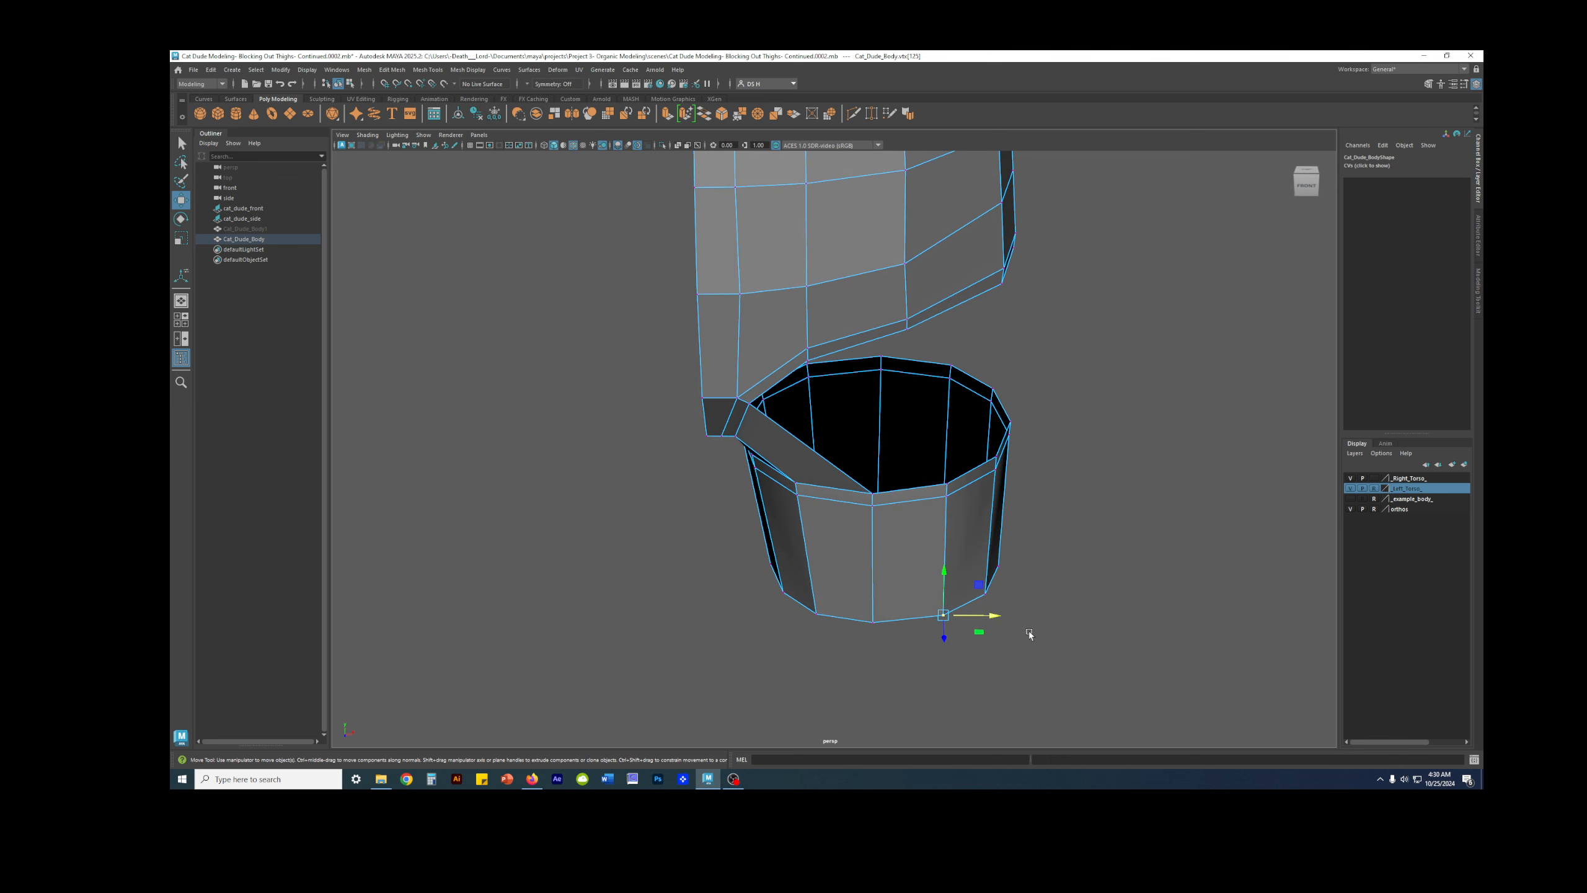
{"action": "mouse_move", "coordinate": [990, 619]}
{"action": "left_mouse_down", "text": "alt"}
{"action": "mouse_move", "coordinate": [1042, 568]}
{"action": "mouse_move", "coordinate": [1070, 571]}
{"action": "mouse_move", "coordinate": [1011, 600]}
{"action": "left_mouse_up", "text": "alt"}
{"action": "left_click", "coordinate": [1069, 571]}
{"action": "left_click", "coordinate": [991, 600]}
{"action": "left_click", "coordinate": [1061, 550]}
{"action": "left_click_drag", "start_coordinate": [1062, 547], "coordinate": [979, 455], "text": "alt"}
{"action": "left_click", "coordinate": [977, 613]}
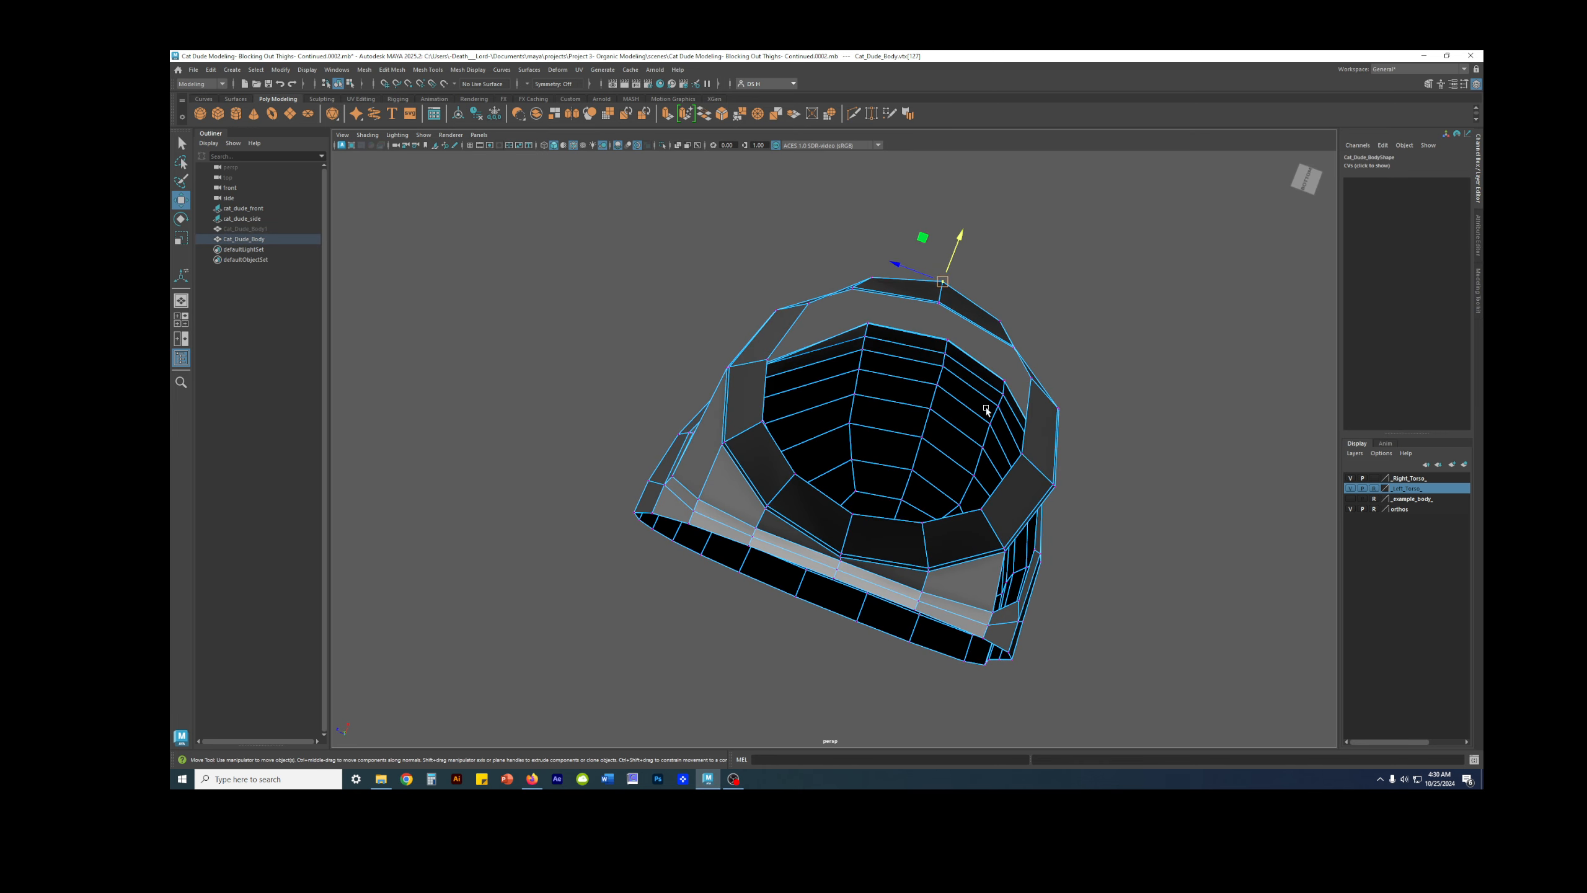
{"action": "left_click_drag", "start_coordinate": [968, 244], "coordinate": [986, 385], "text": "alt"}
{"action": "left_click_drag", "start_coordinate": [1040, 601], "coordinate": [1041, 601]}
{"action": "key", "text": "3"}
{"action": "key", "text": "1"}
{"action": "middle_click_drag", "start_coordinate": [814, 420], "coordinate": [879, 455], "text": "alt"}
{"action": "left_click_drag", "start_coordinate": [879, 455], "coordinate": [847, 419], "text": "alt"}
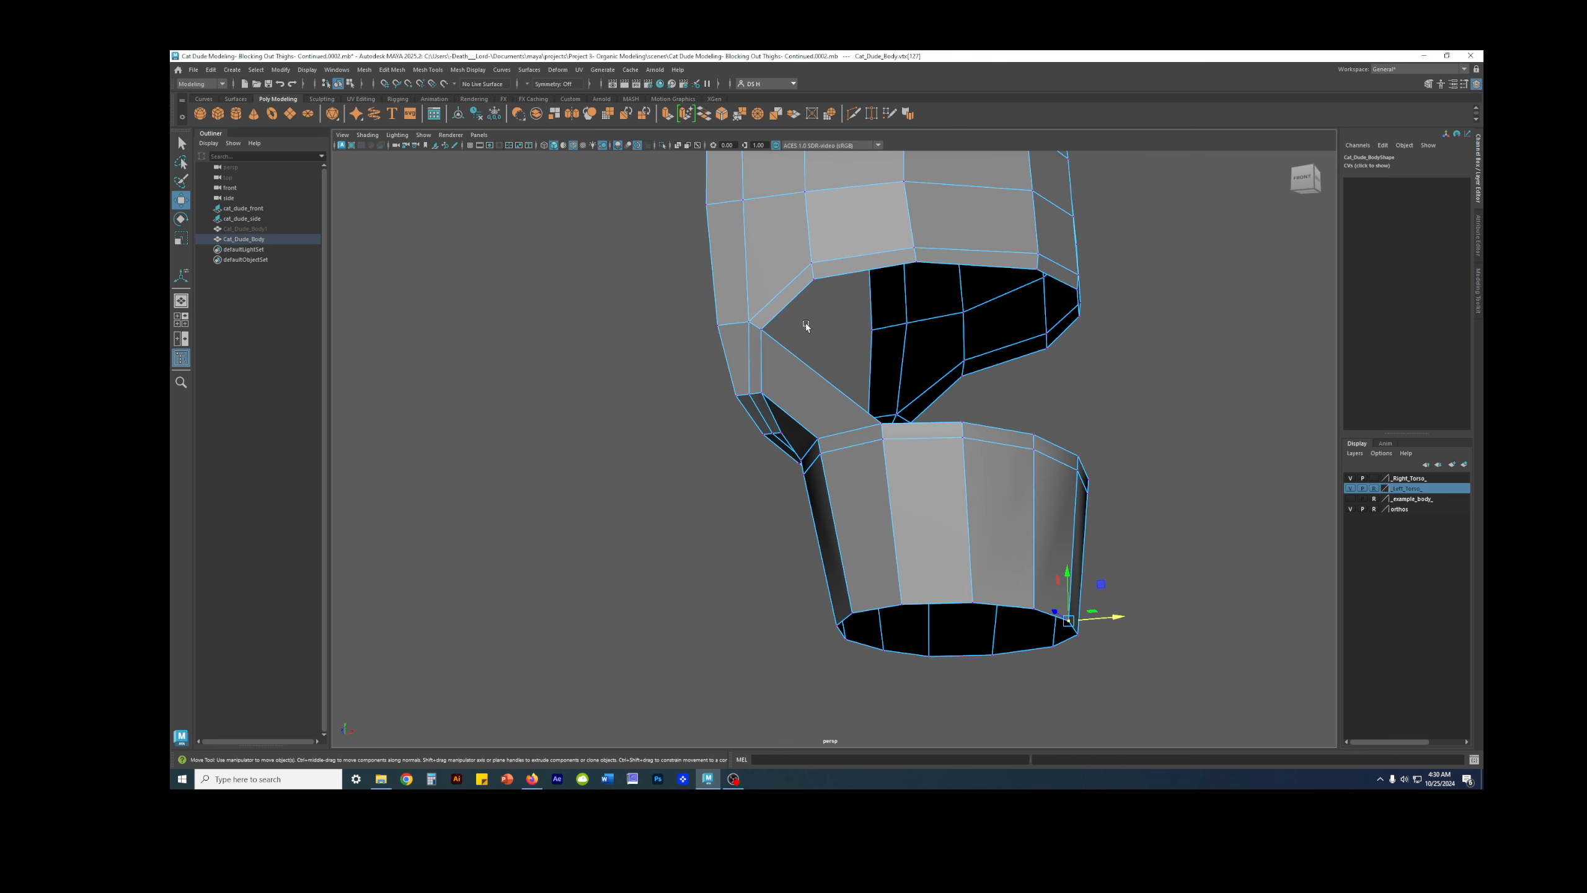
Step: Try to bridge the slanted edge of the torso's front leg opening to the adjacent side edge of the existing bridge
{"action": "right_click", "coordinate": [801, 281]}
{"action": "left_click", "coordinate": [800, 250]}
{"action": "left_click", "coordinate": [806, 289]}
{"action": "key", "text": "q"}
{"action": "mouse_move", "coordinate": [1178, 284]}
{"action": "left_mouse_down", "text": "alt"}
{"action": "mouse_move", "coordinate": [1086, 342]}
{"action": "mouse_move", "coordinate": [1176, 297]}
{"action": "left_mouse_up", "text": "alt"}
{"action": "right_click", "coordinate": [1175, 298], "text": "shift"}
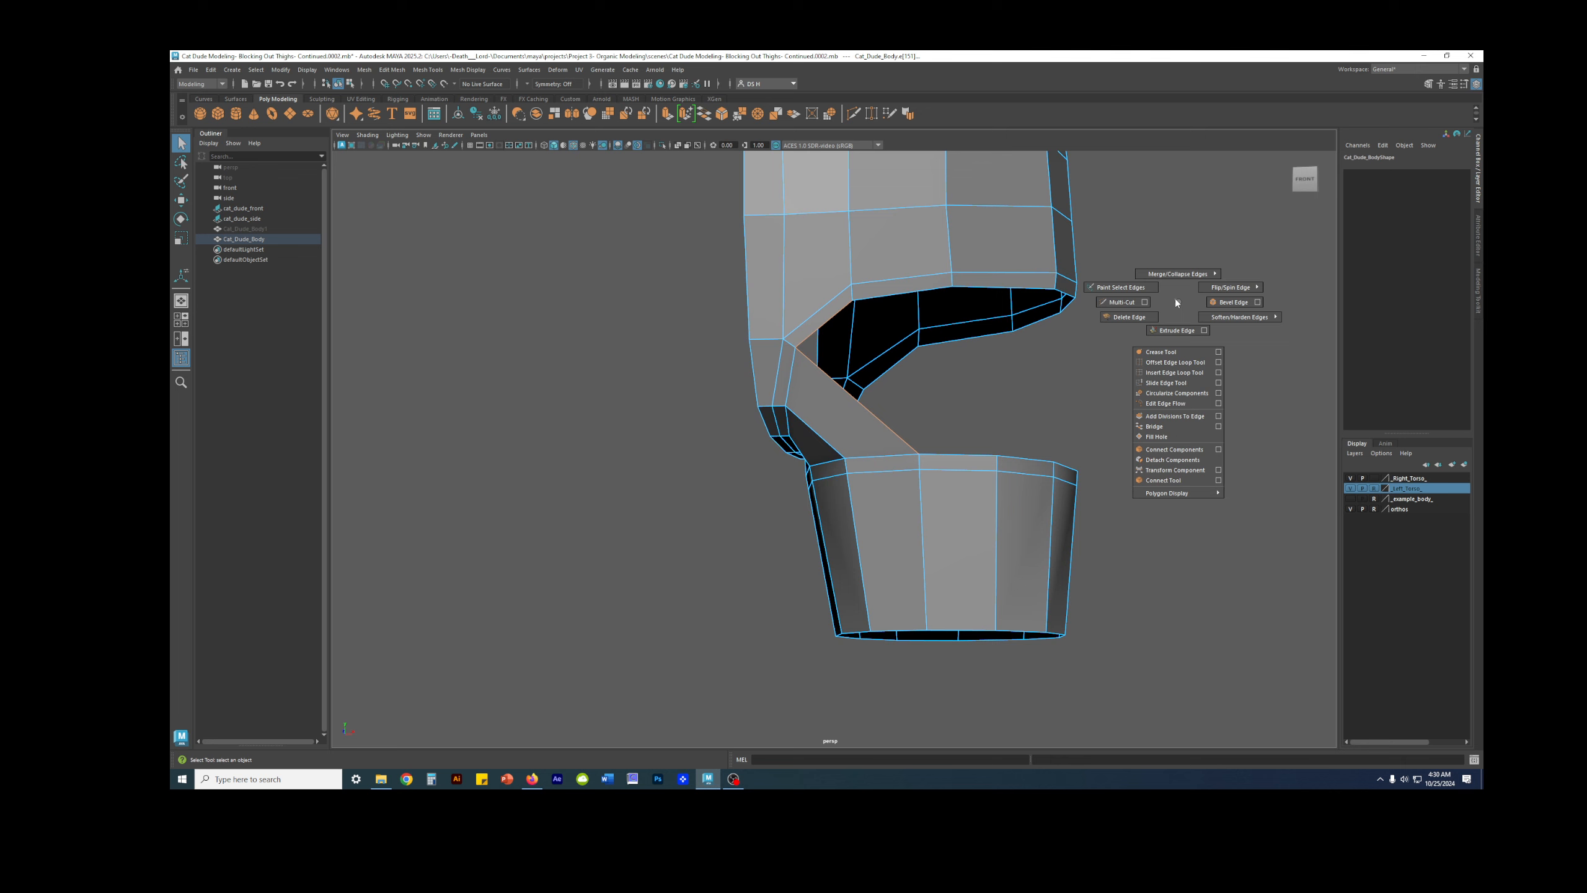
{"action": "left_click", "coordinate": [1154, 426]}
{"action": "key", "text": "w"}
{"action": "right_click", "coordinate": [1124, 349], "text": "shift"}
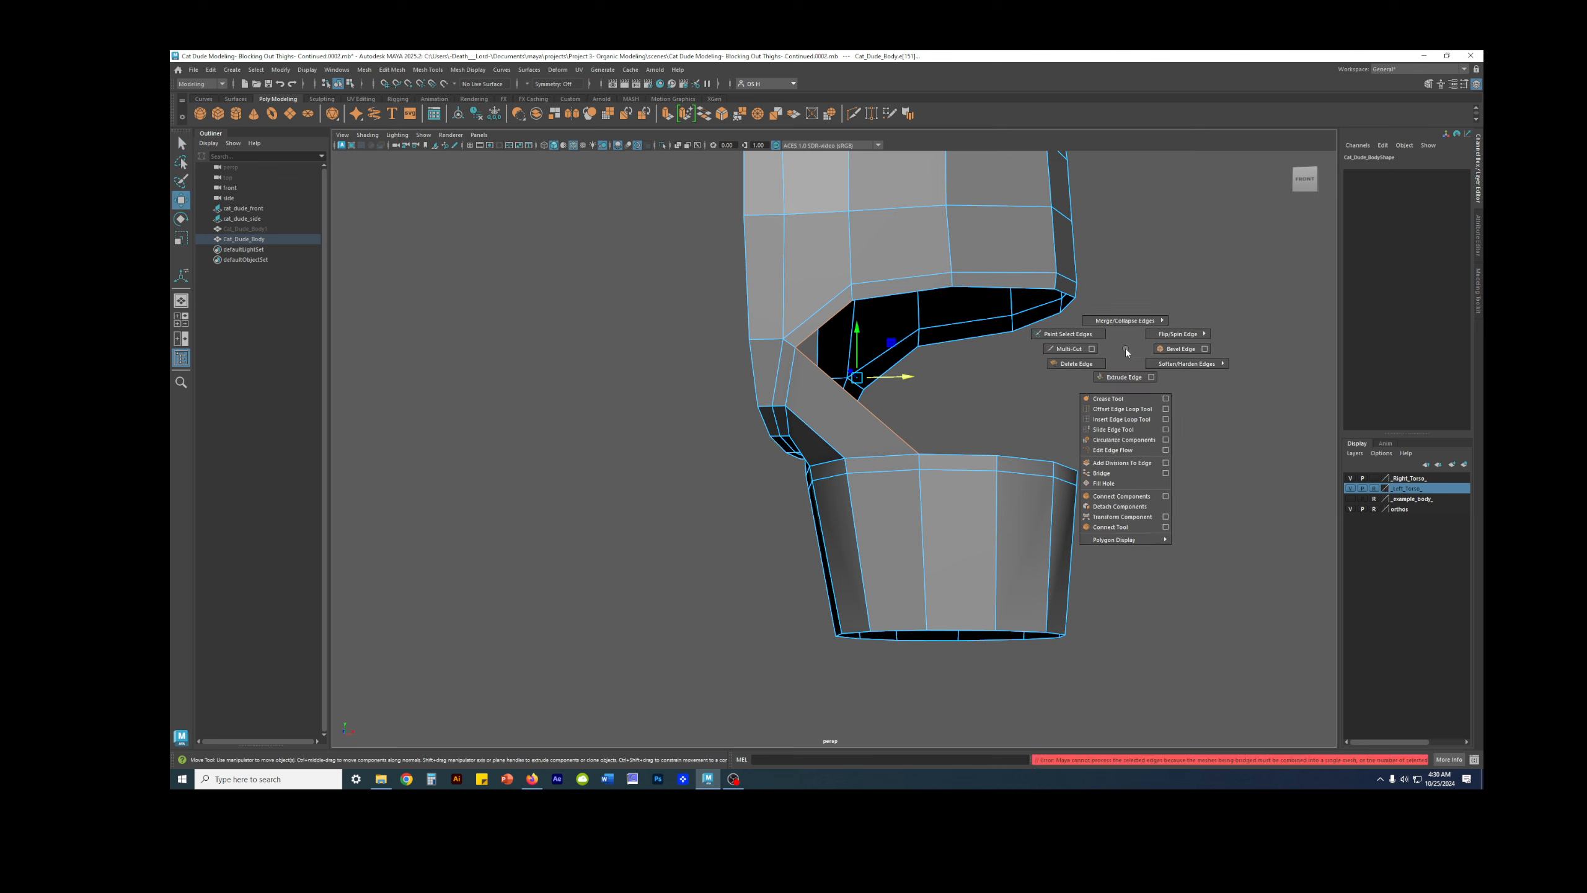
Step: Append a triangular polygon between the torso's slanted front opening edge and the side edge of the bridge to the thigh
{"action": "right_click_drag", "start_coordinate": [890, 281], "coordinate": [965, 246]}
{"action": "right_click", "coordinate": [1098, 334], "text": "shift"}
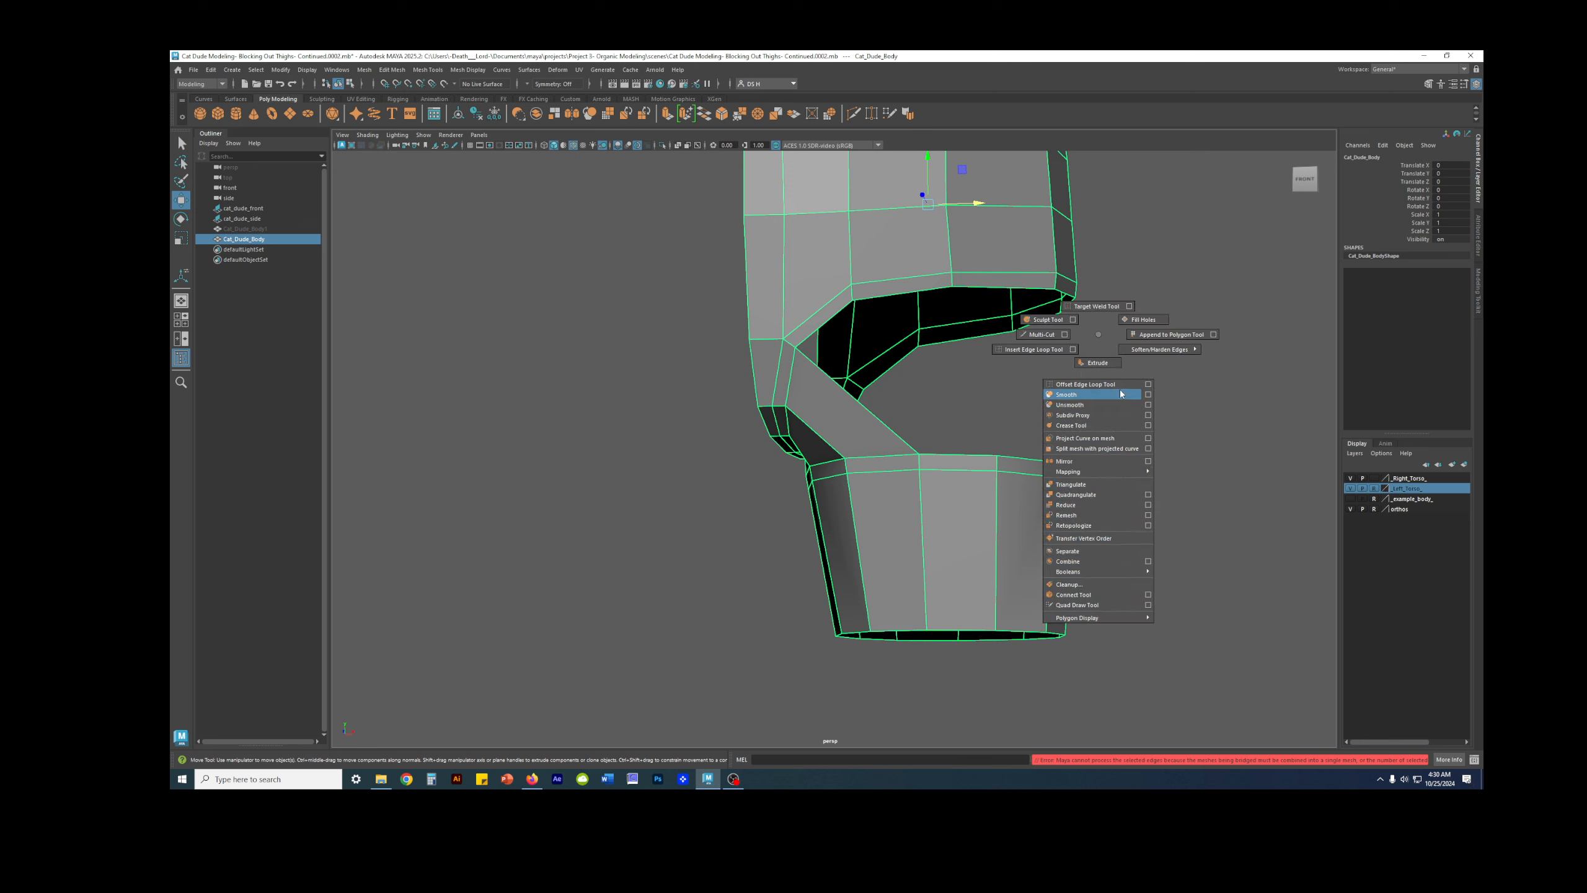
{"action": "left_click", "coordinate": [1164, 336]}
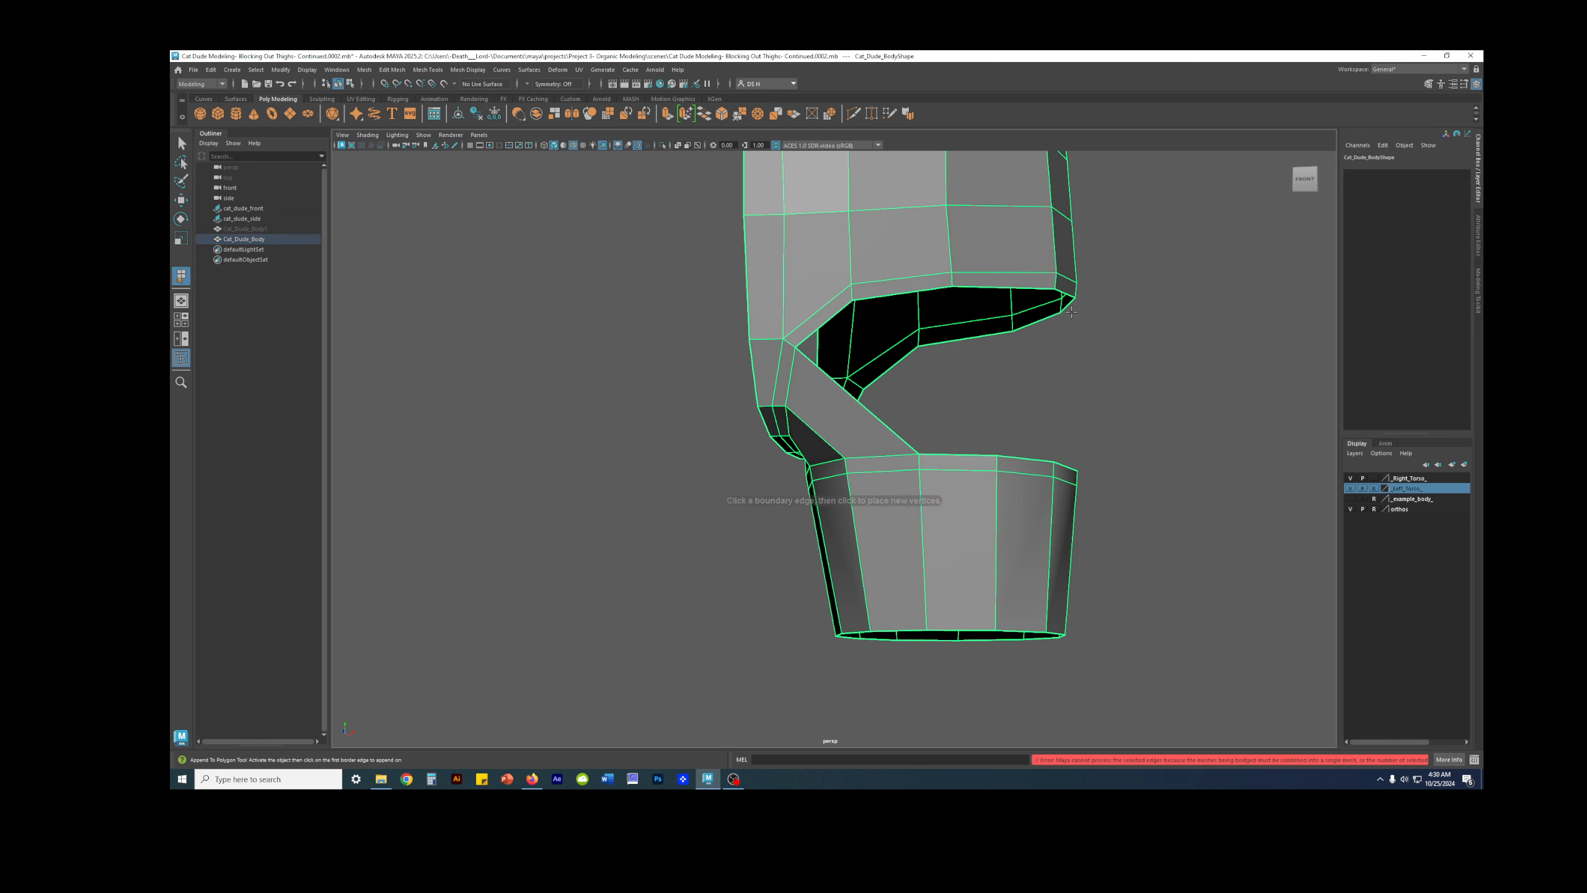
{"action": "left_click_drag", "start_coordinate": [832, 311], "coordinate": [787, 298], "text": "alt"}
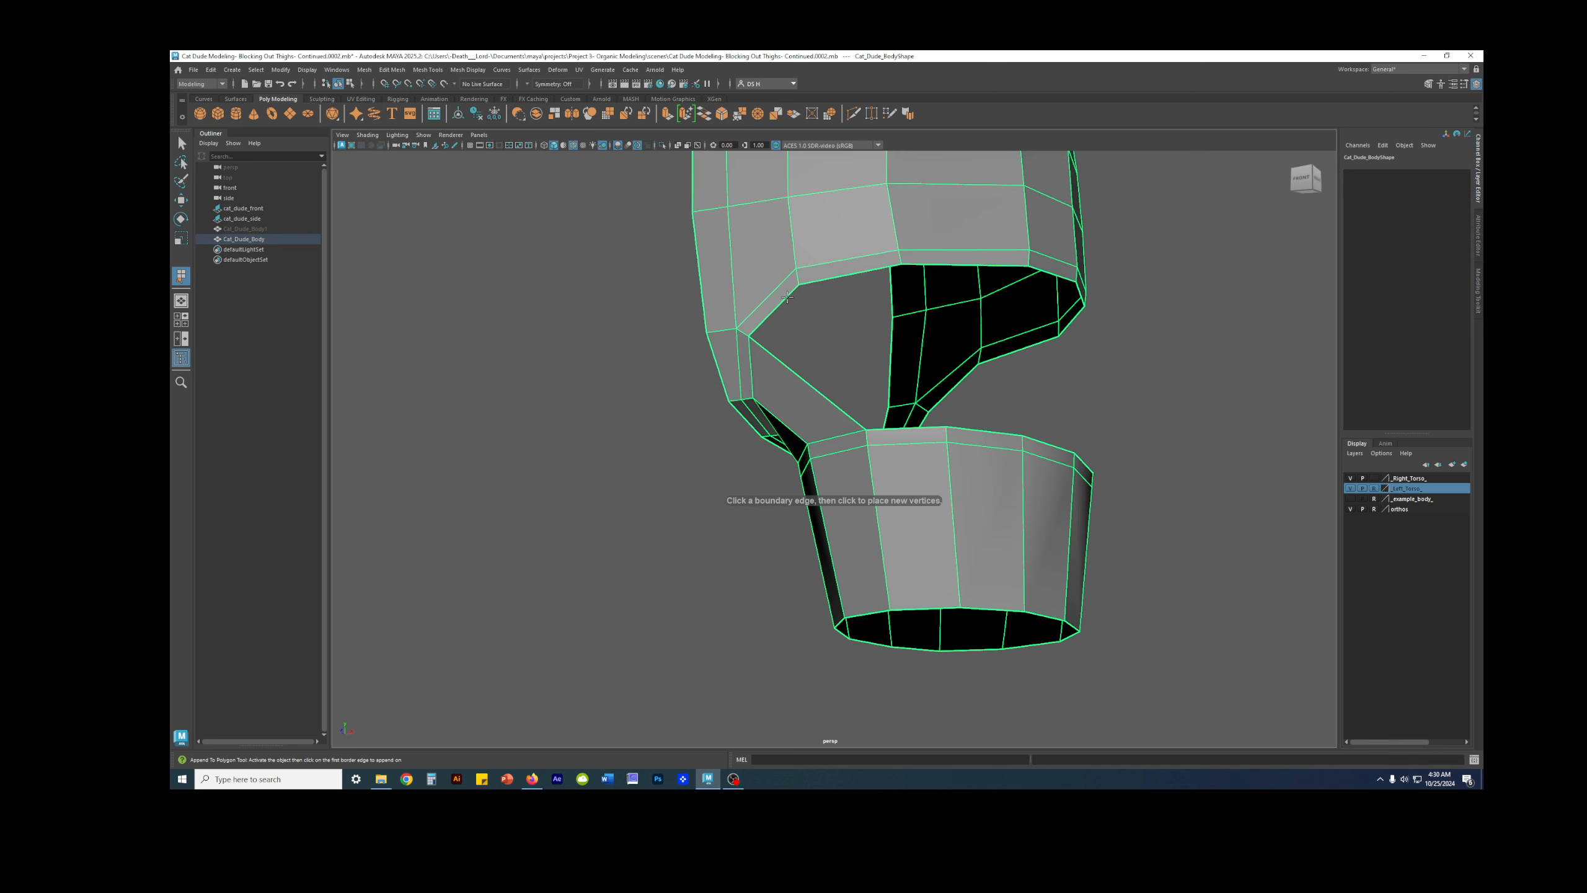
{"action": "left_click", "coordinate": [778, 306]}
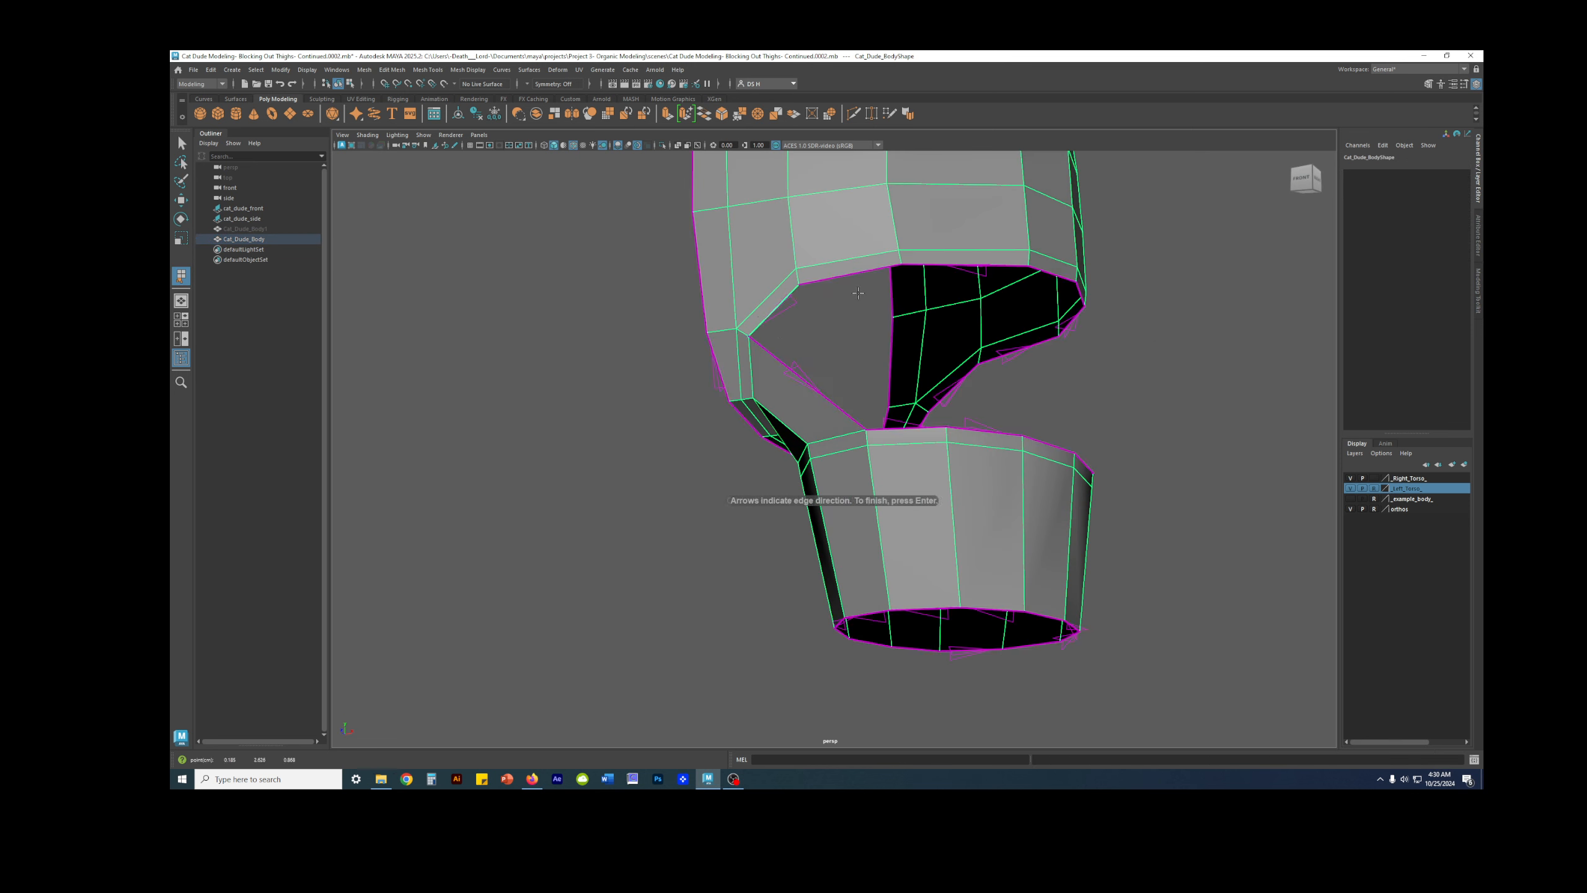
{"action": "left_click_drag", "start_coordinate": [758, 345], "coordinate": [751, 388], "text": "alt"}
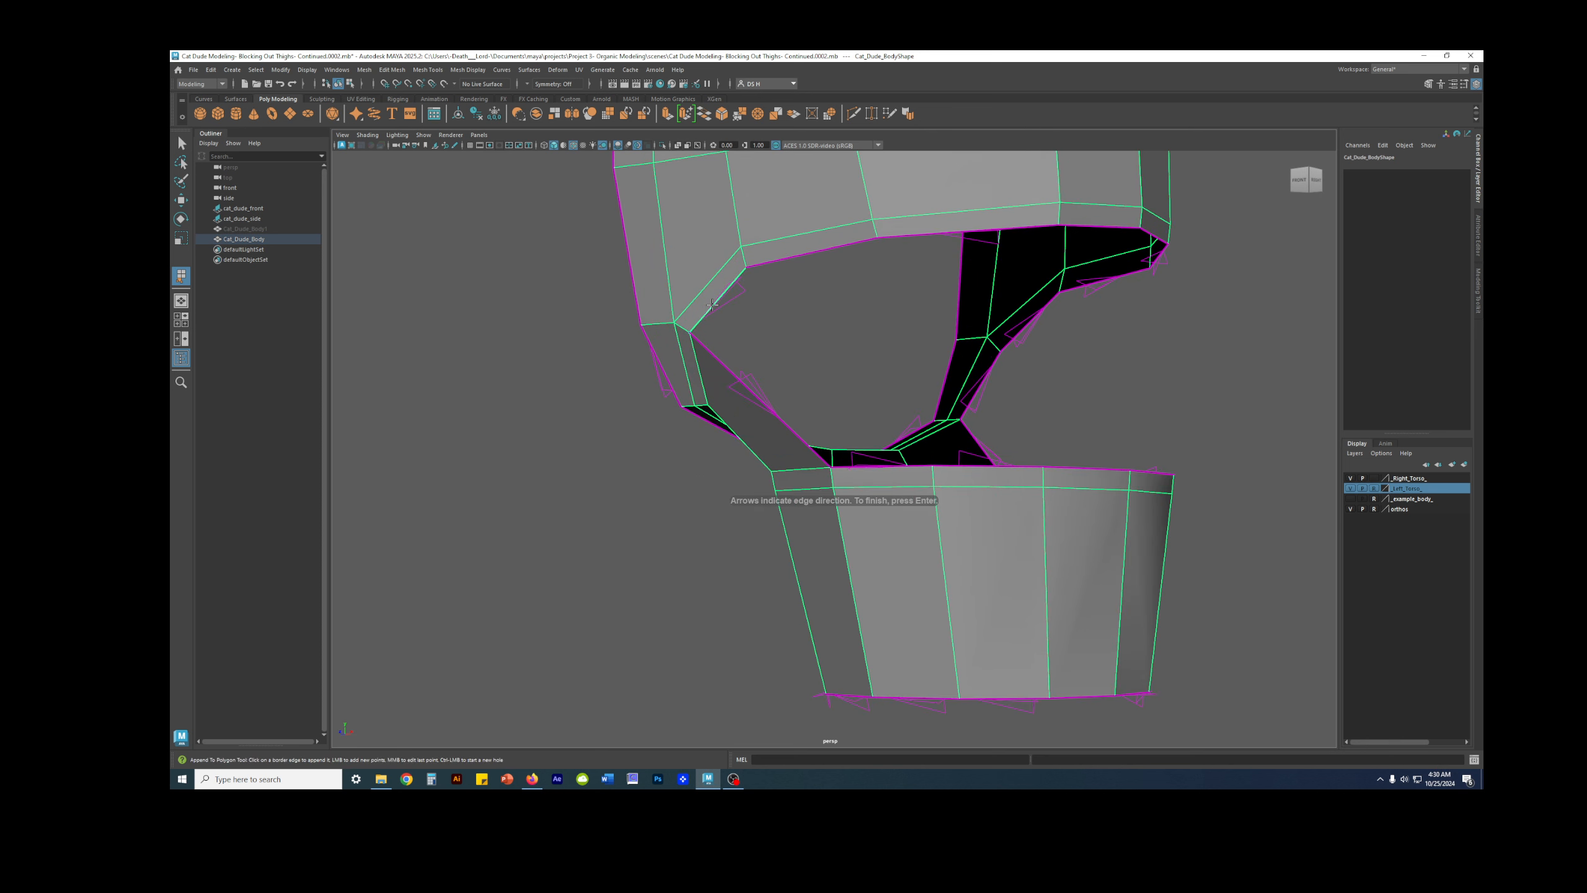
{"action": "left_click", "coordinate": [754, 395]}
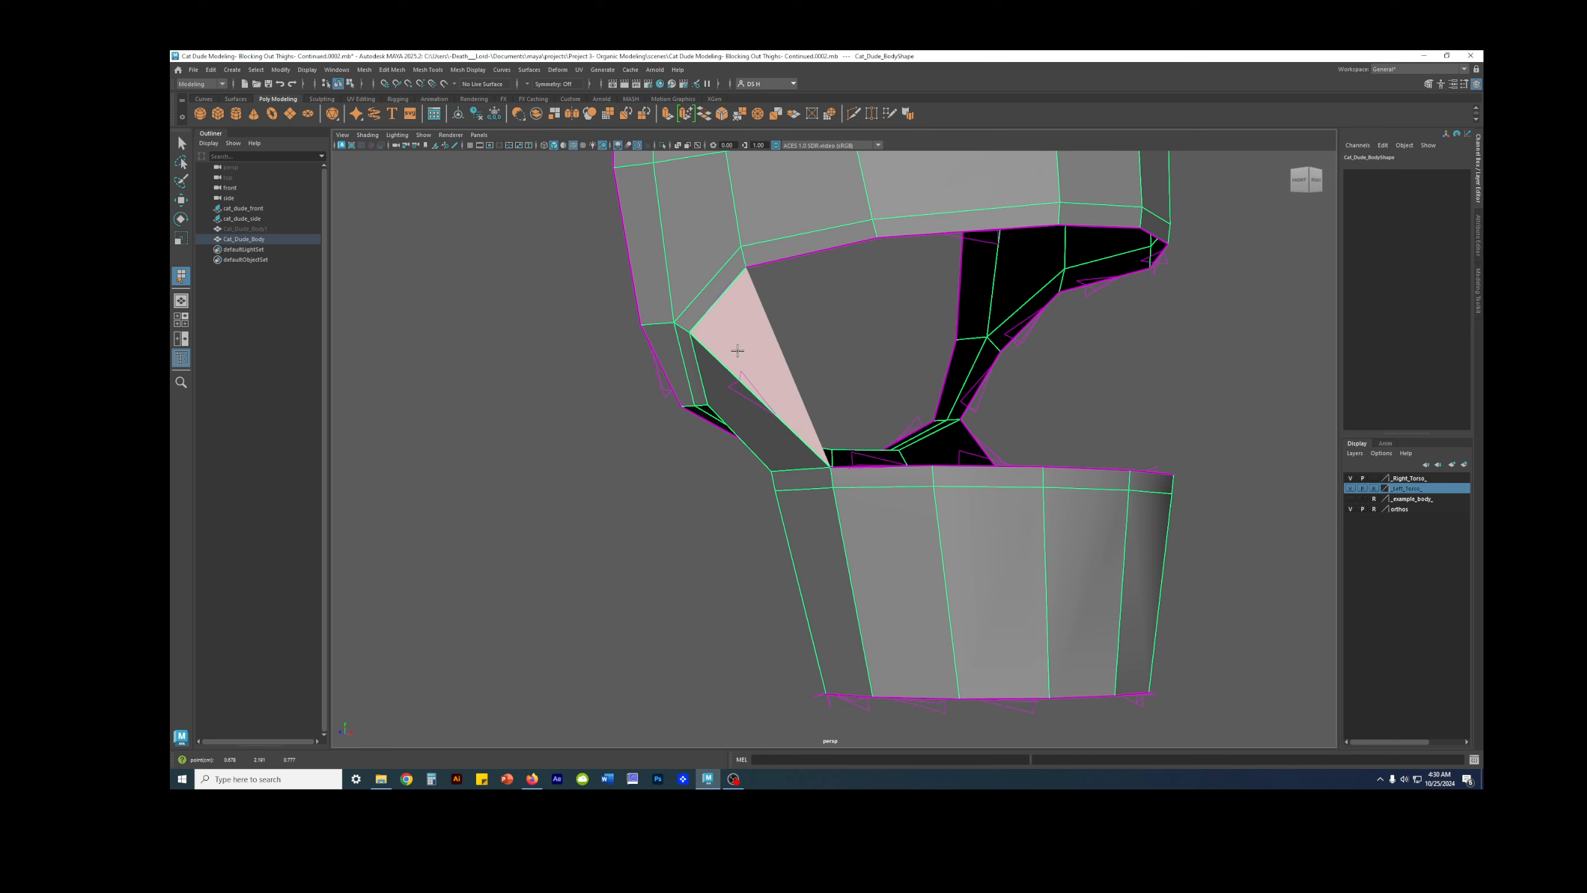
{"action": "key", "text": "w"}
{"action": "left_click_drag", "start_coordinate": [749, 343], "coordinate": [823, 325], "text": "alt"}
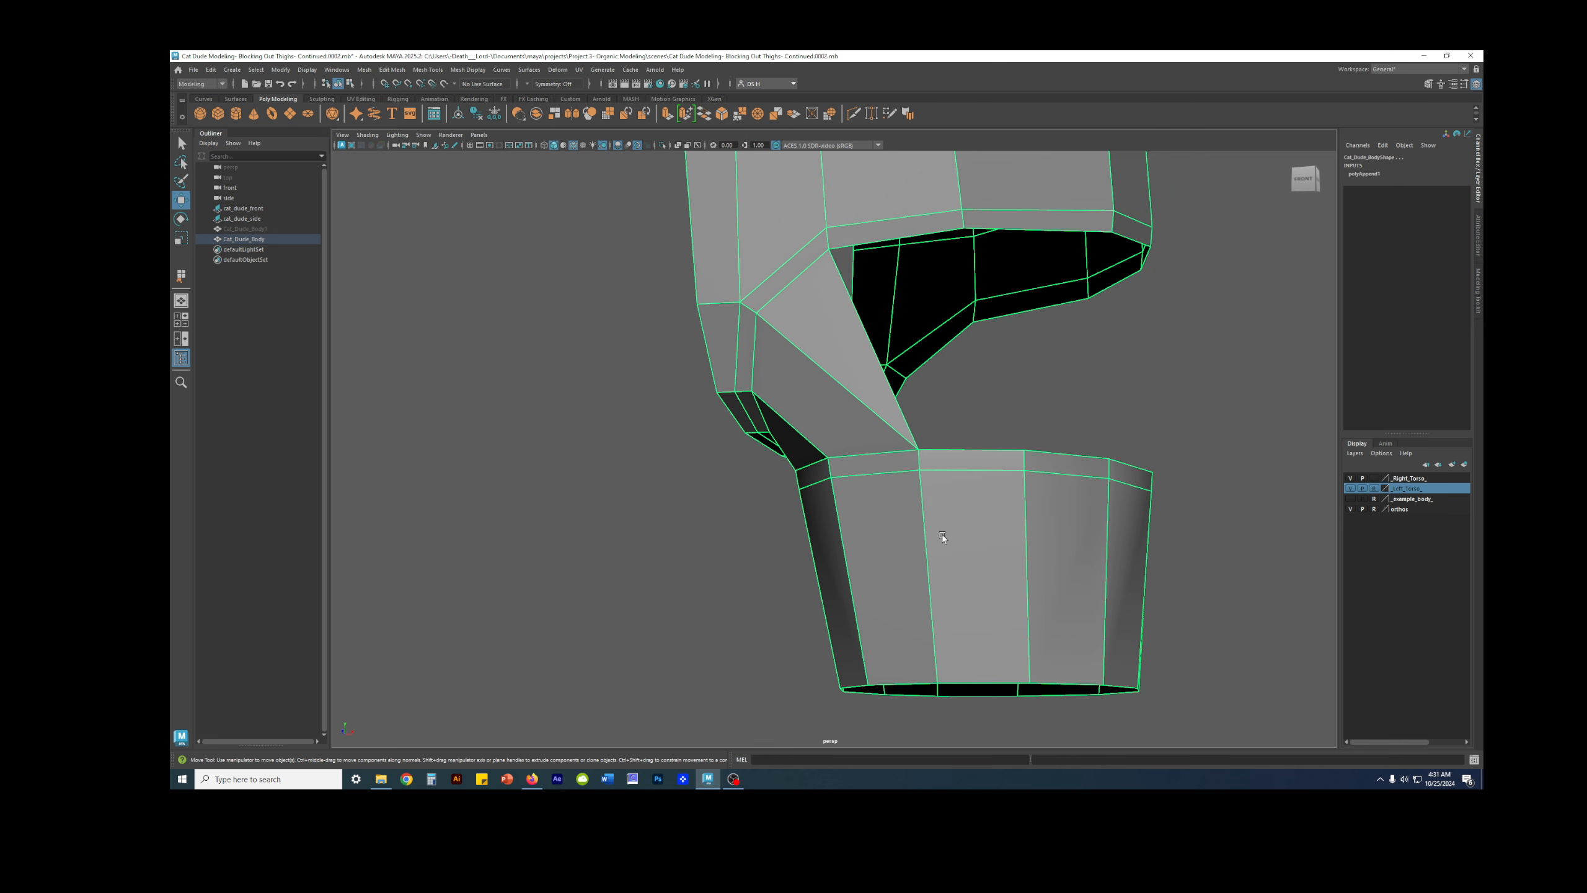
{"action": "left_click_drag", "start_coordinate": [1000, 548], "coordinate": [1003, 540], "text": "alt"}
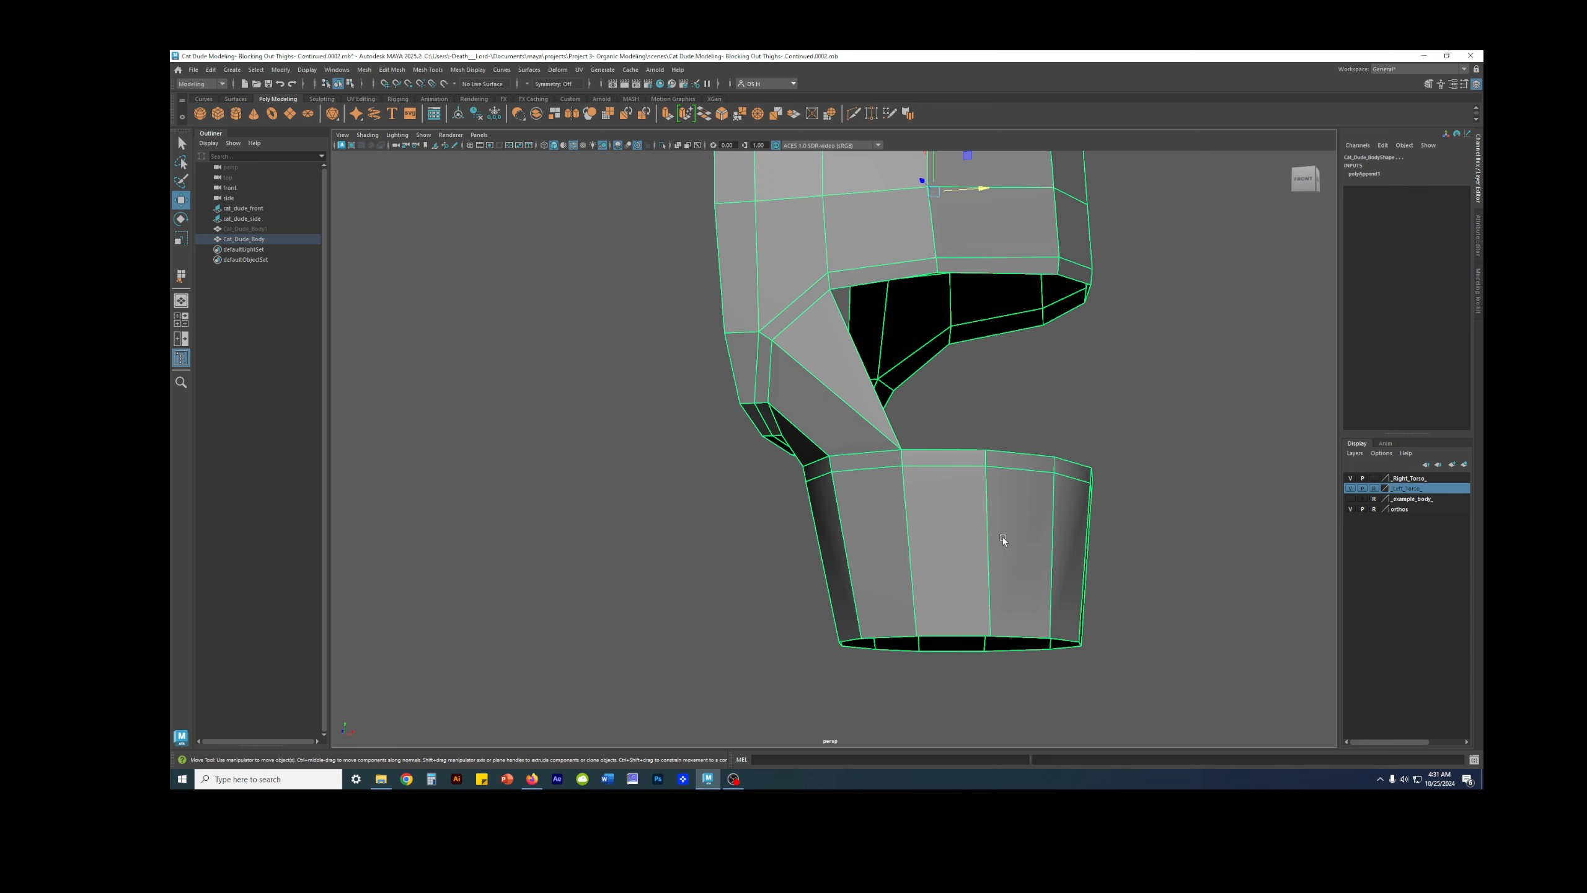
Step: Delete the body mesh's construction history, preview it smoothed, and save an incremental version of the scene
{"action": "left_click", "coordinate": [474, 117]}
{"action": "left_click_drag", "start_coordinate": [774, 375], "coordinate": [832, 505], "text": "alt"}
{"action": "key", "text": "3"}
{"action": "key", "text": "ctrl+alt+s"}
{"action": "key", "text": "1"}
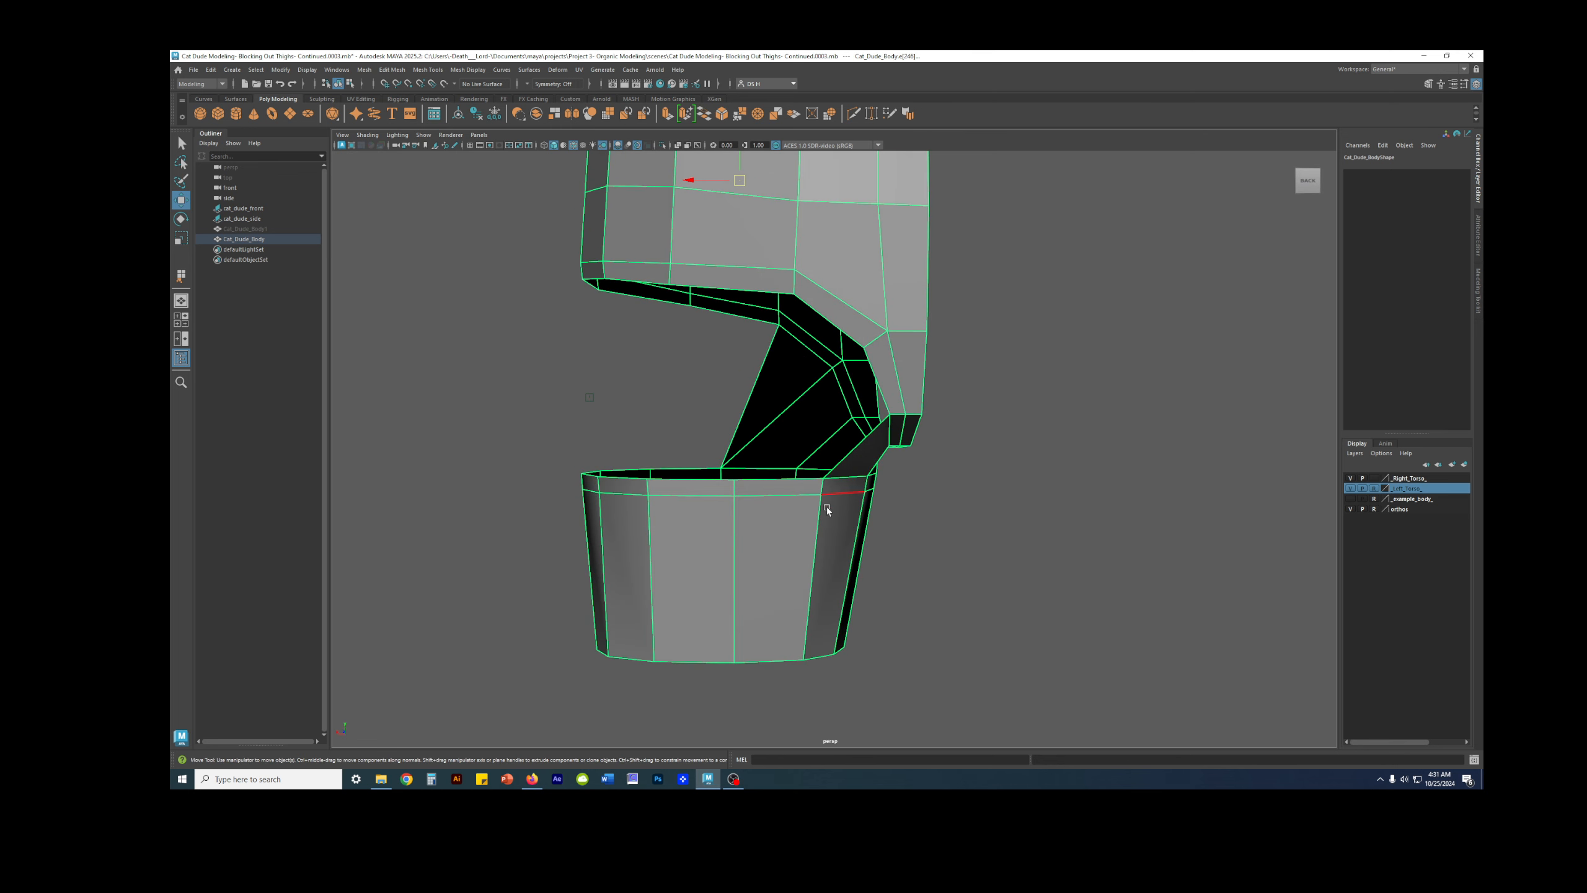
Step: Shift the short vertical edges along the thigh's upper back rim toward its outer side
{"action": "left_click", "coordinate": [827, 487]}
{"action": "left_click", "coordinate": [822, 531], "text": "shift"}
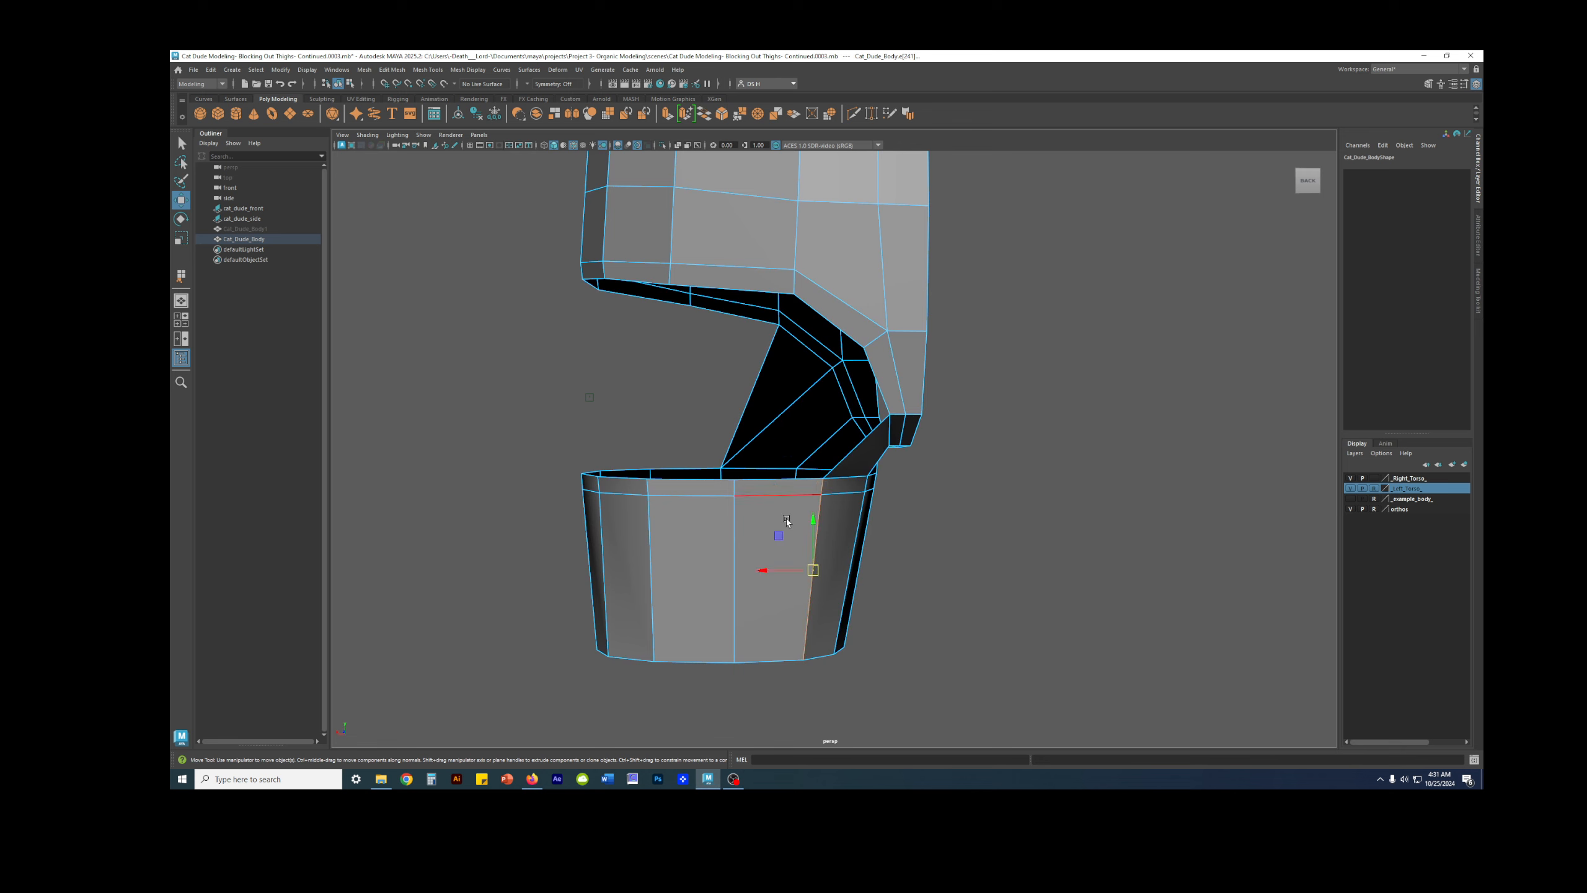
{"action": "left_click_drag", "start_coordinate": [791, 548], "coordinate": [797, 550], "text": "alt"}
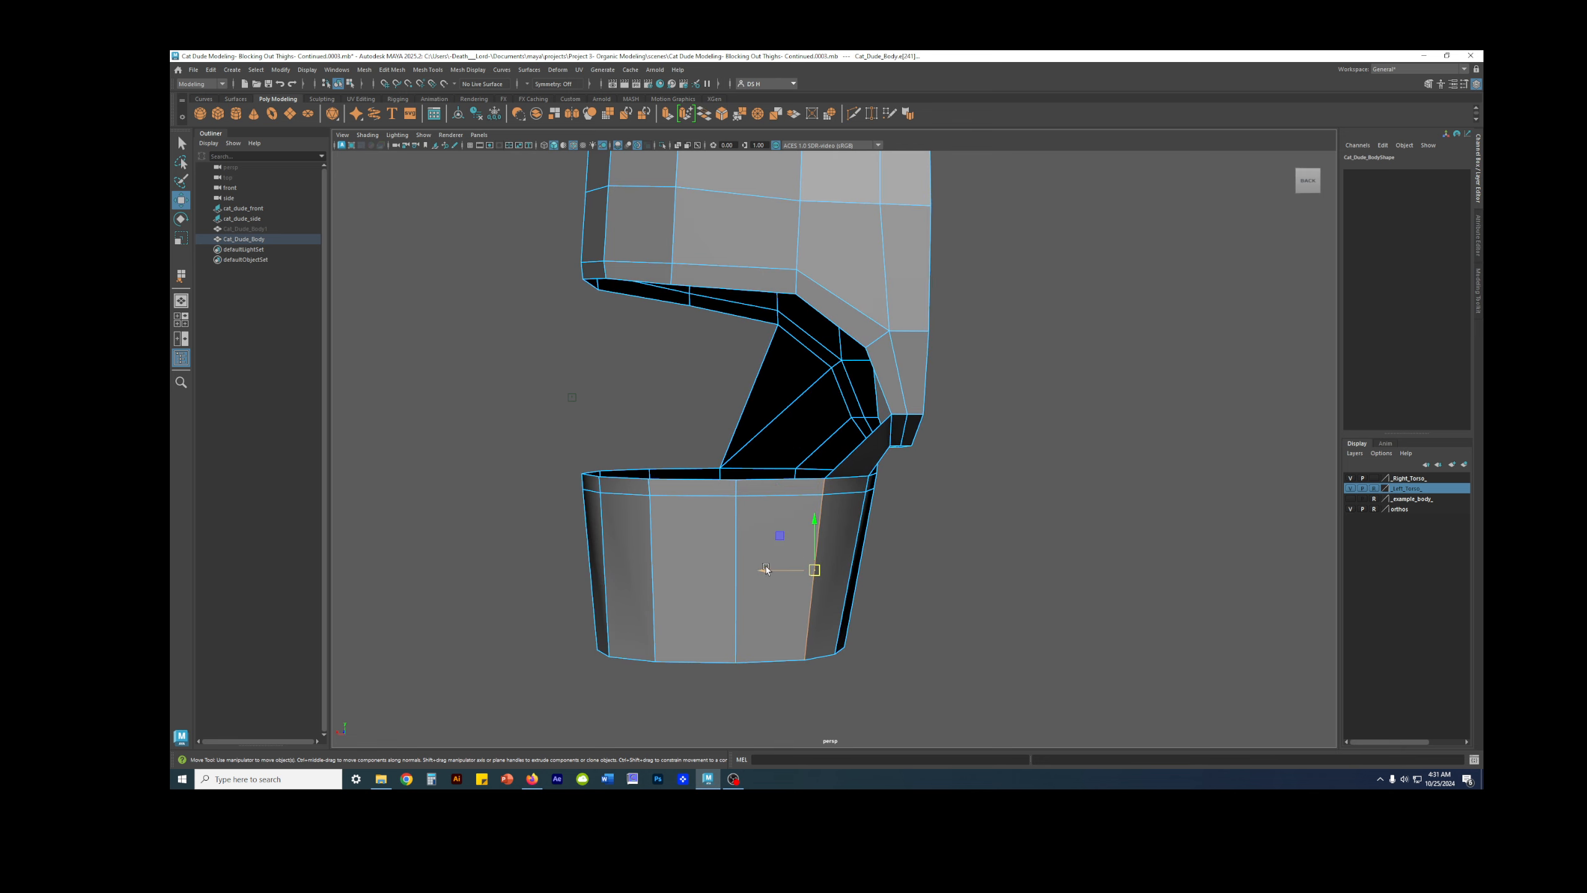
{"action": "left_click", "coordinate": [826, 486]}
{"action": "left_click_drag", "start_coordinate": [791, 490], "coordinate": [650, 497]}
{"action": "left_click", "coordinate": [629, 479]}
{"action": "left_click_drag", "start_coordinate": [629, 478], "coordinate": [630, 487], "text": "alt"}
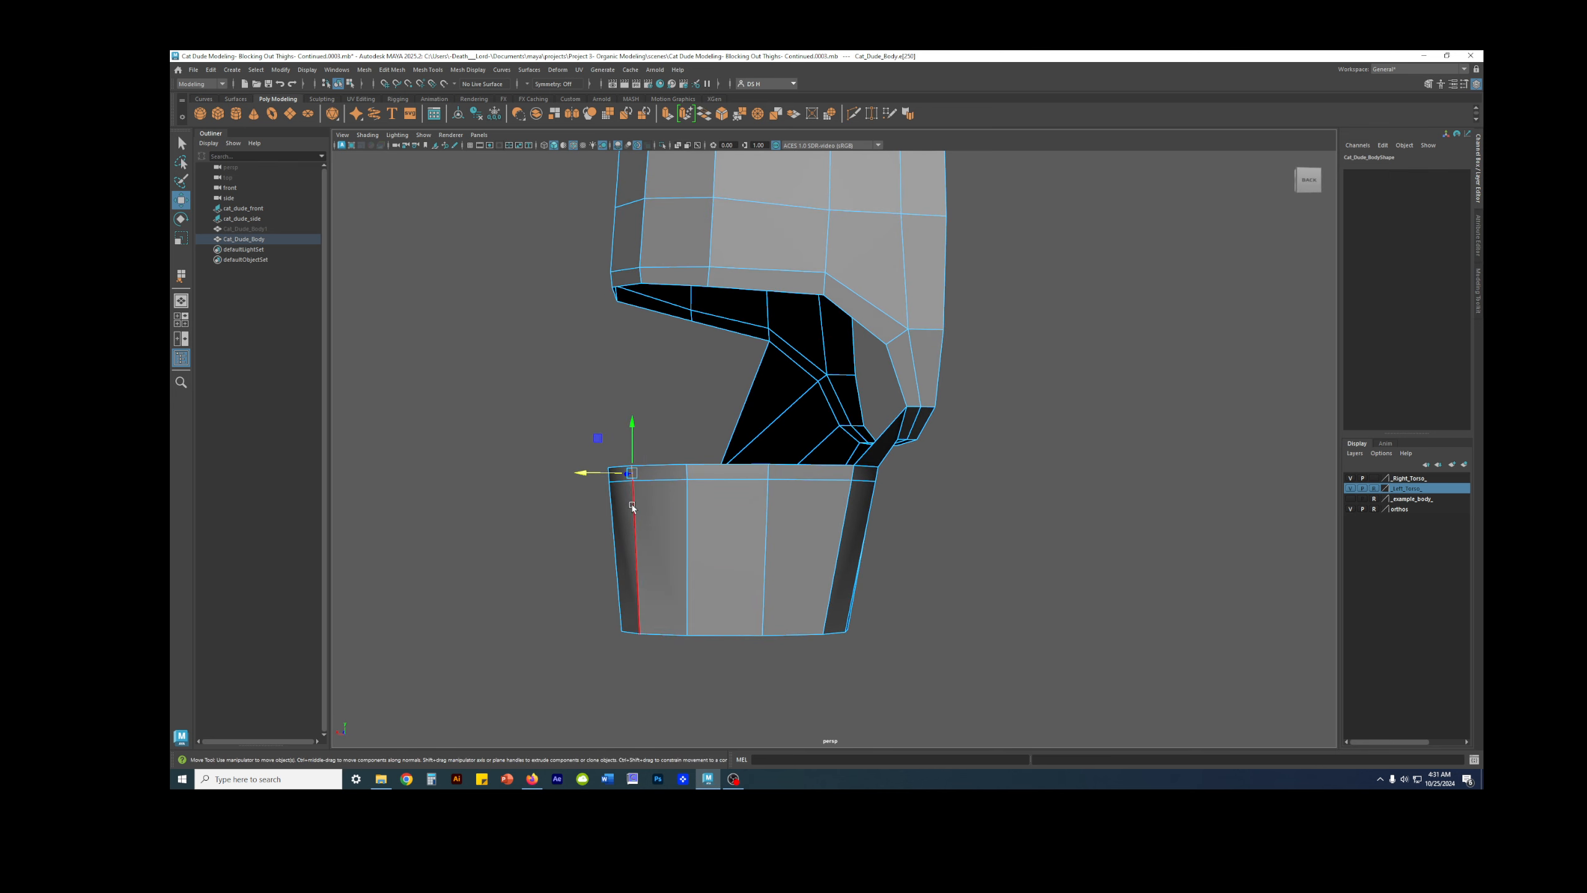
Step: Move individual vertices along the back of the thigh's lower rim toward the outer side
{"action": "right_click_drag", "start_coordinate": [619, 618], "coordinate": [621, 622]}
{"action": "left_click", "coordinate": [621, 630]}
{"action": "left_click_drag", "start_coordinate": [602, 641], "coordinate": [609, 649], "text": "alt"}
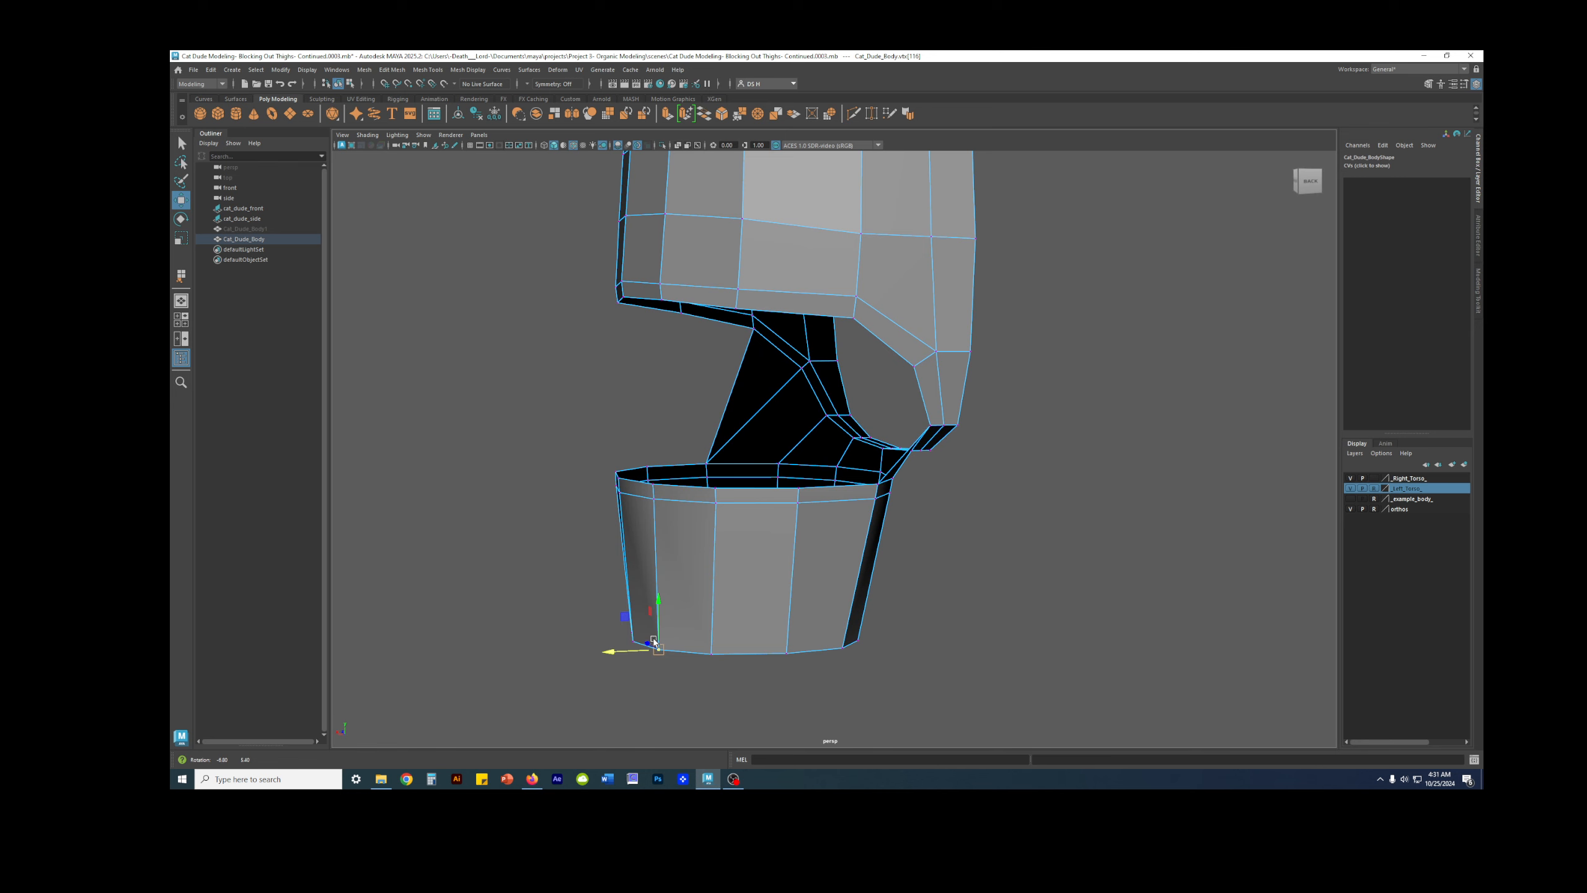
{"action": "left_click", "coordinate": [711, 654]}
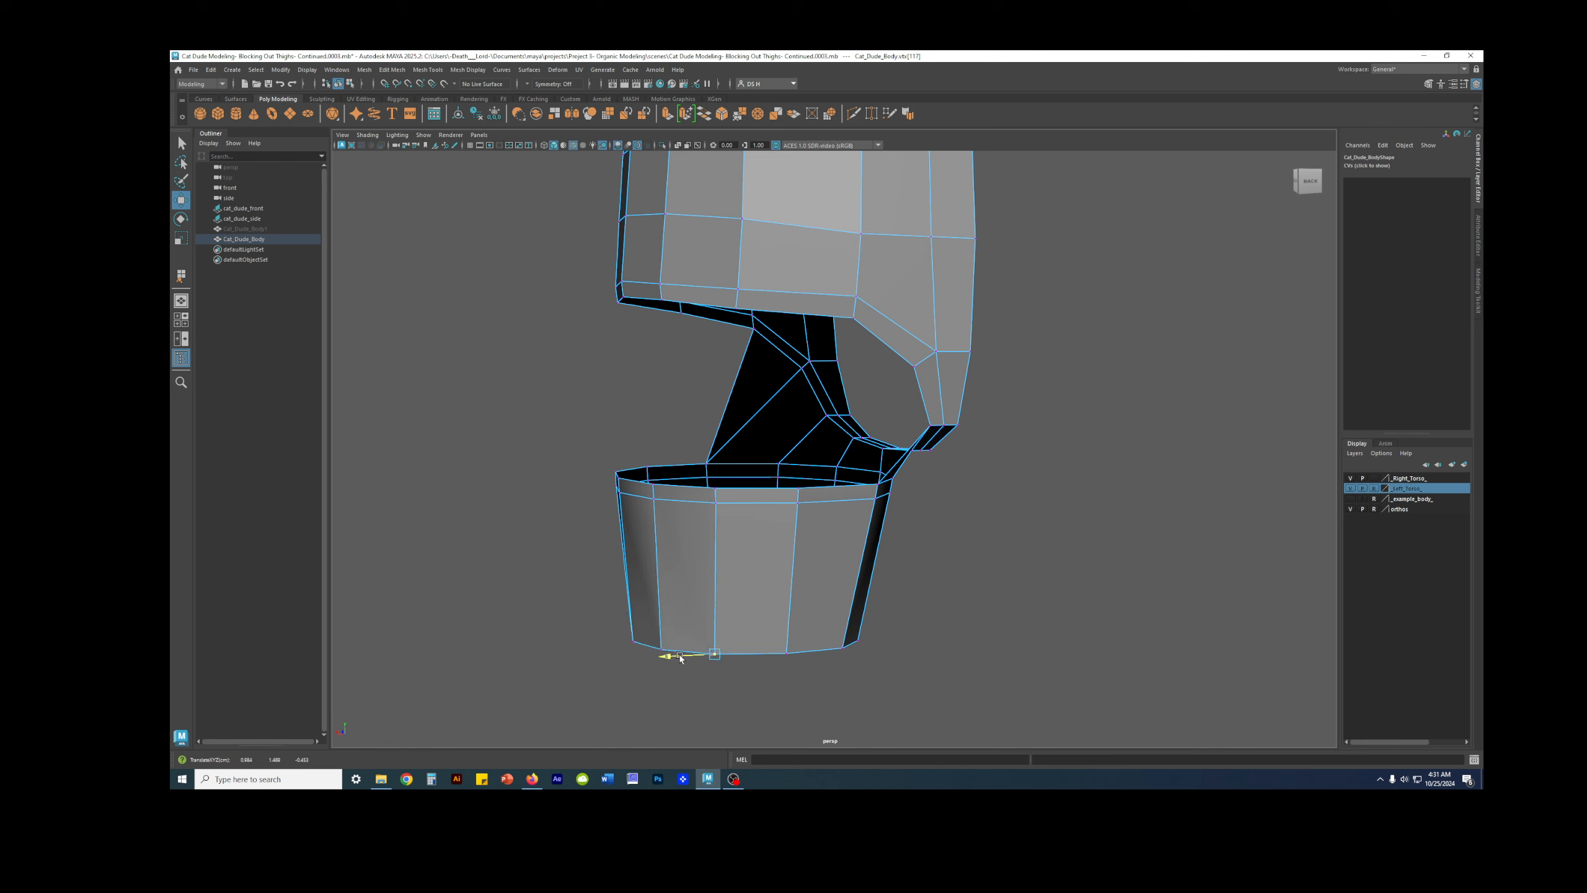
{"action": "left_click_drag", "start_coordinate": [711, 654], "coordinate": [755, 641], "text": "alt"}
{"action": "left_click", "coordinate": [766, 649]}
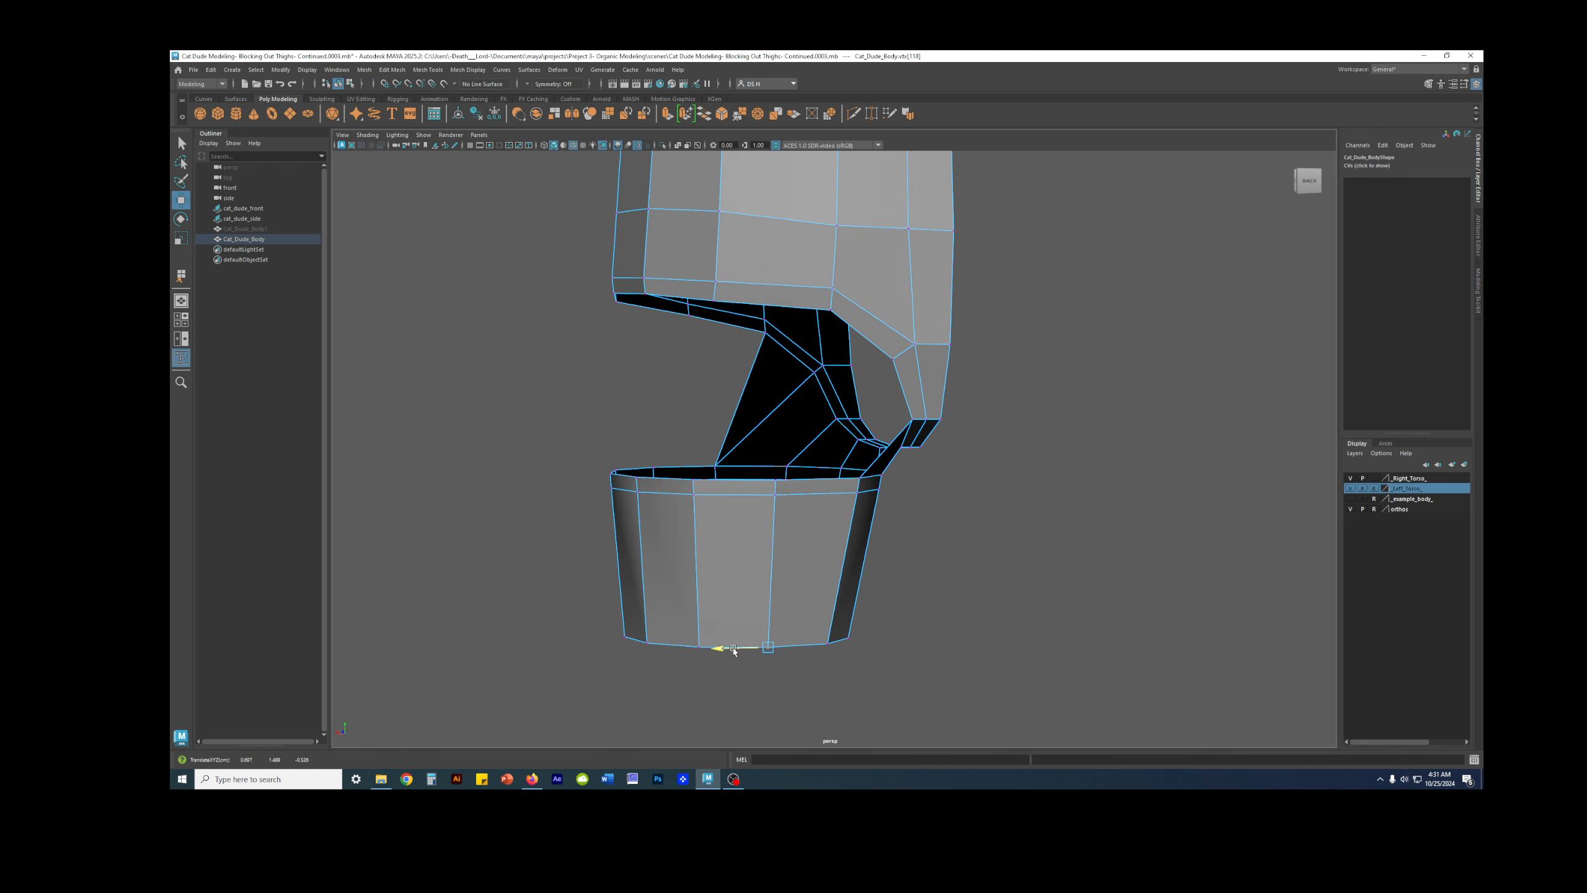
Step: Nudge the short vertical edge near the middle of the thigh's upper back rim sideways and check the mesh smoothed
{"action": "left_click_drag", "start_coordinate": [824, 441], "coordinate": [708, 561], "text": "alt"}
{"action": "left_click", "coordinate": [763, 470]}
{"action": "left_click", "coordinate": [768, 479]}
{"action": "left_click_drag", "start_coordinate": [733, 481], "coordinate": [773, 553]}
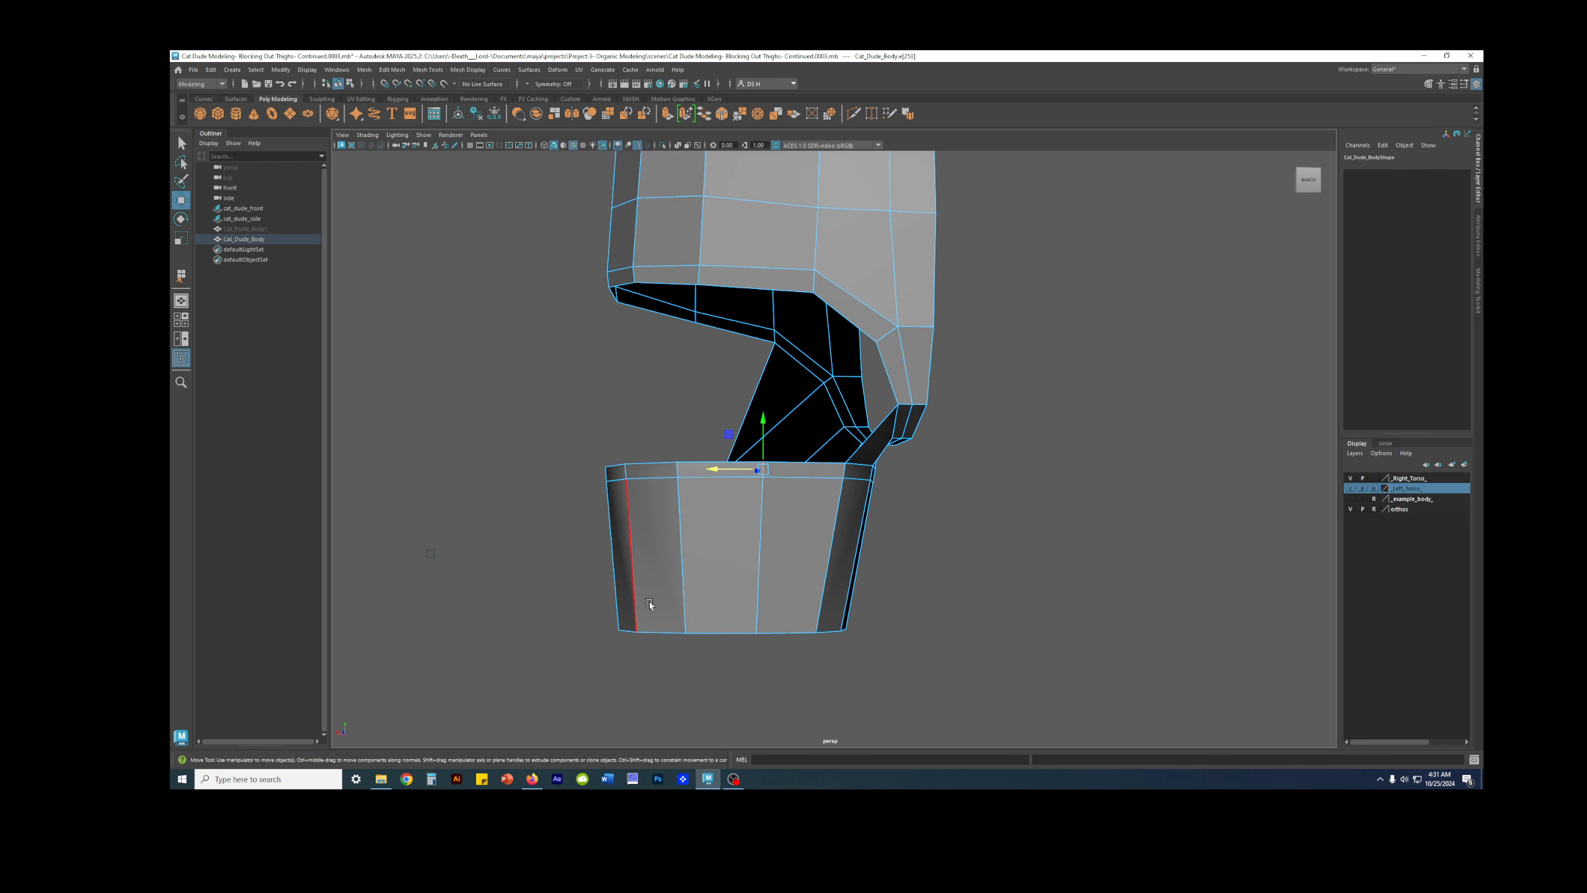
{"action": "left_click", "coordinate": [920, 453]}
{"action": "left_click_drag", "start_coordinate": [920, 453], "coordinate": [776, 517], "text": "alt"}
{"action": "key", "text": "3"}
{"action": "key", "text": "1"}
Step: Bridge the inner back edge of the torso's leg opening to the matching edge of the thigh's rim and preview it smoothed
{"action": "left_click", "coordinate": [834, 394]}
{"action": "left_click", "coordinate": [860, 366]}
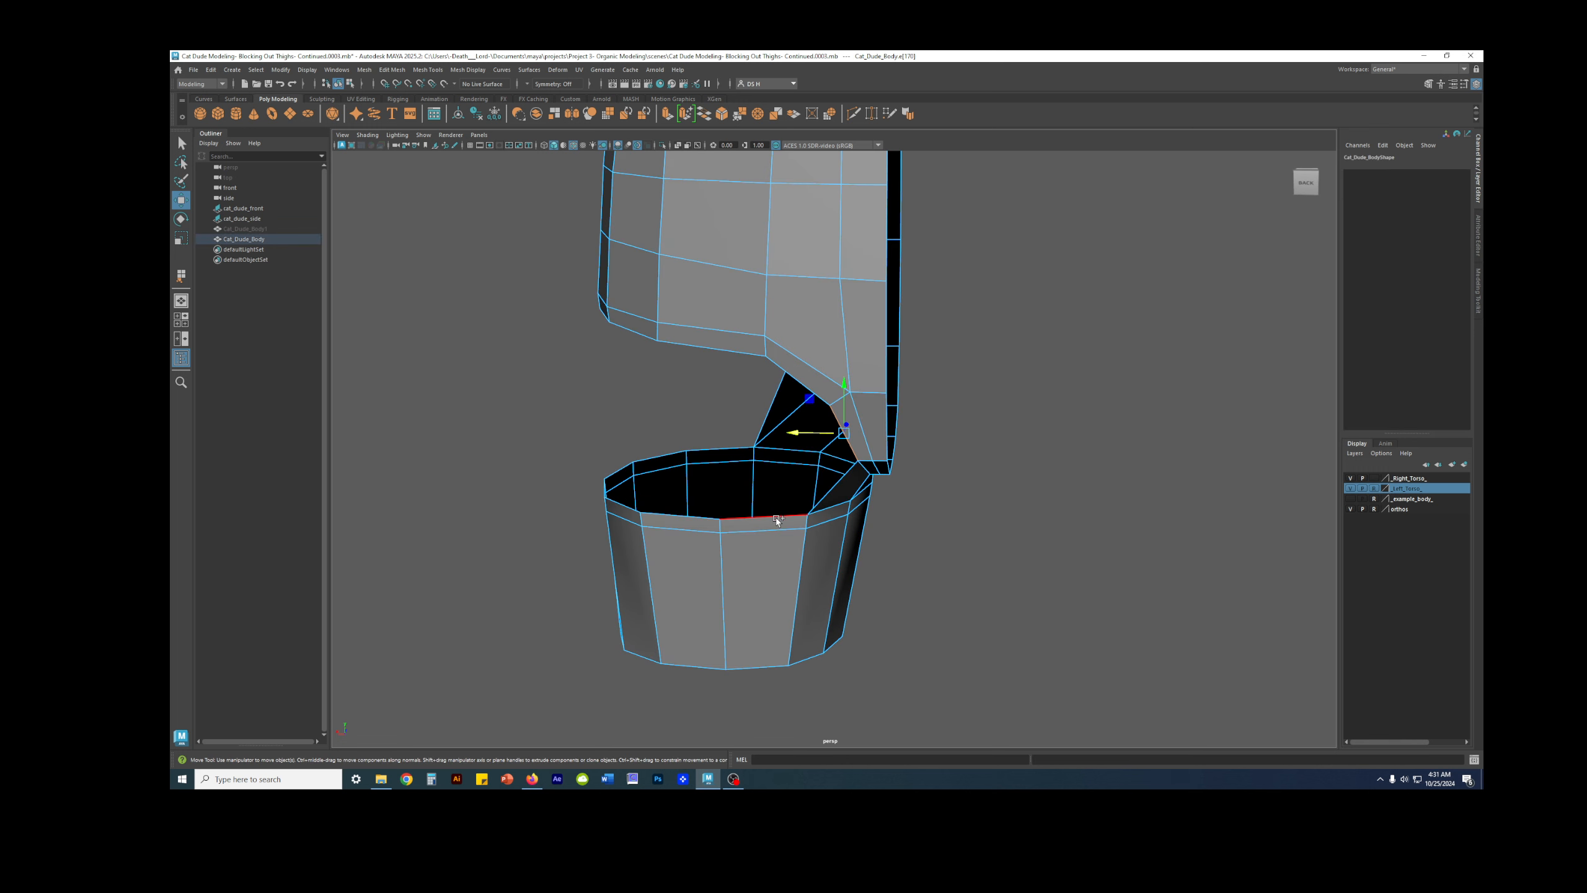
{"action": "left_click_drag", "start_coordinate": [806, 438], "coordinate": [786, 424], "text": "alt"}
{"action": "right_click", "coordinate": [498, 327], "text": "shift"}
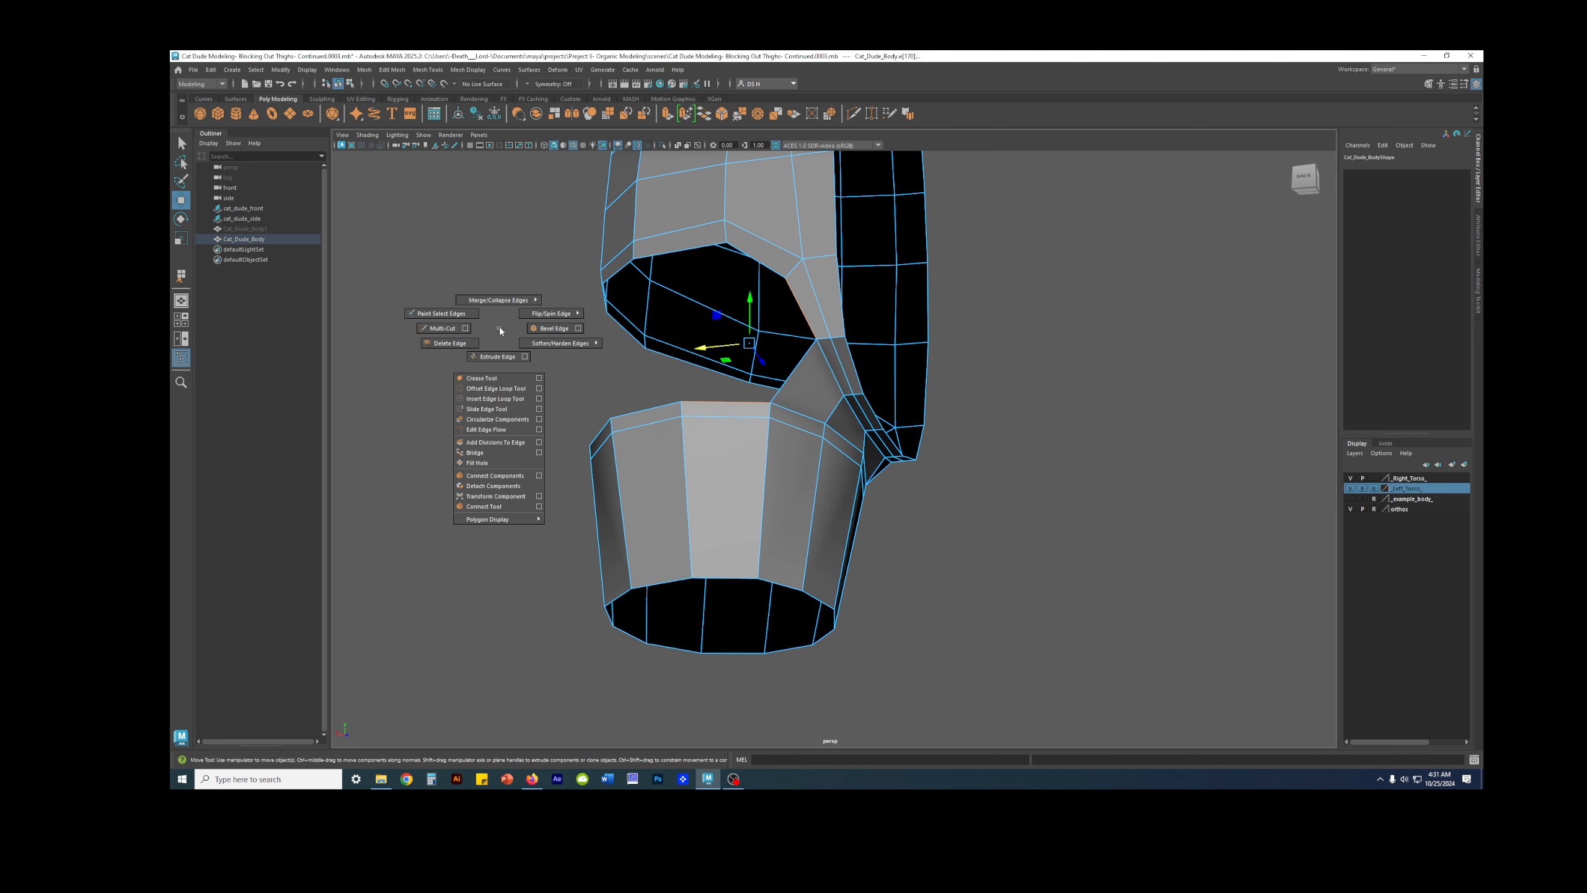
{"action": "left_click", "coordinate": [475, 452]}
{"action": "left_click_drag", "start_coordinate": [781, 456], "coordinate": [863, 407], "text": "alt"}
{"action": "key", "text": "3"}
{"action": "left_click", "coordinate": [1045, 326]}
{"action": "left_click", "coordinate": [832, 369]}
{"action": "key", "text": "1"}
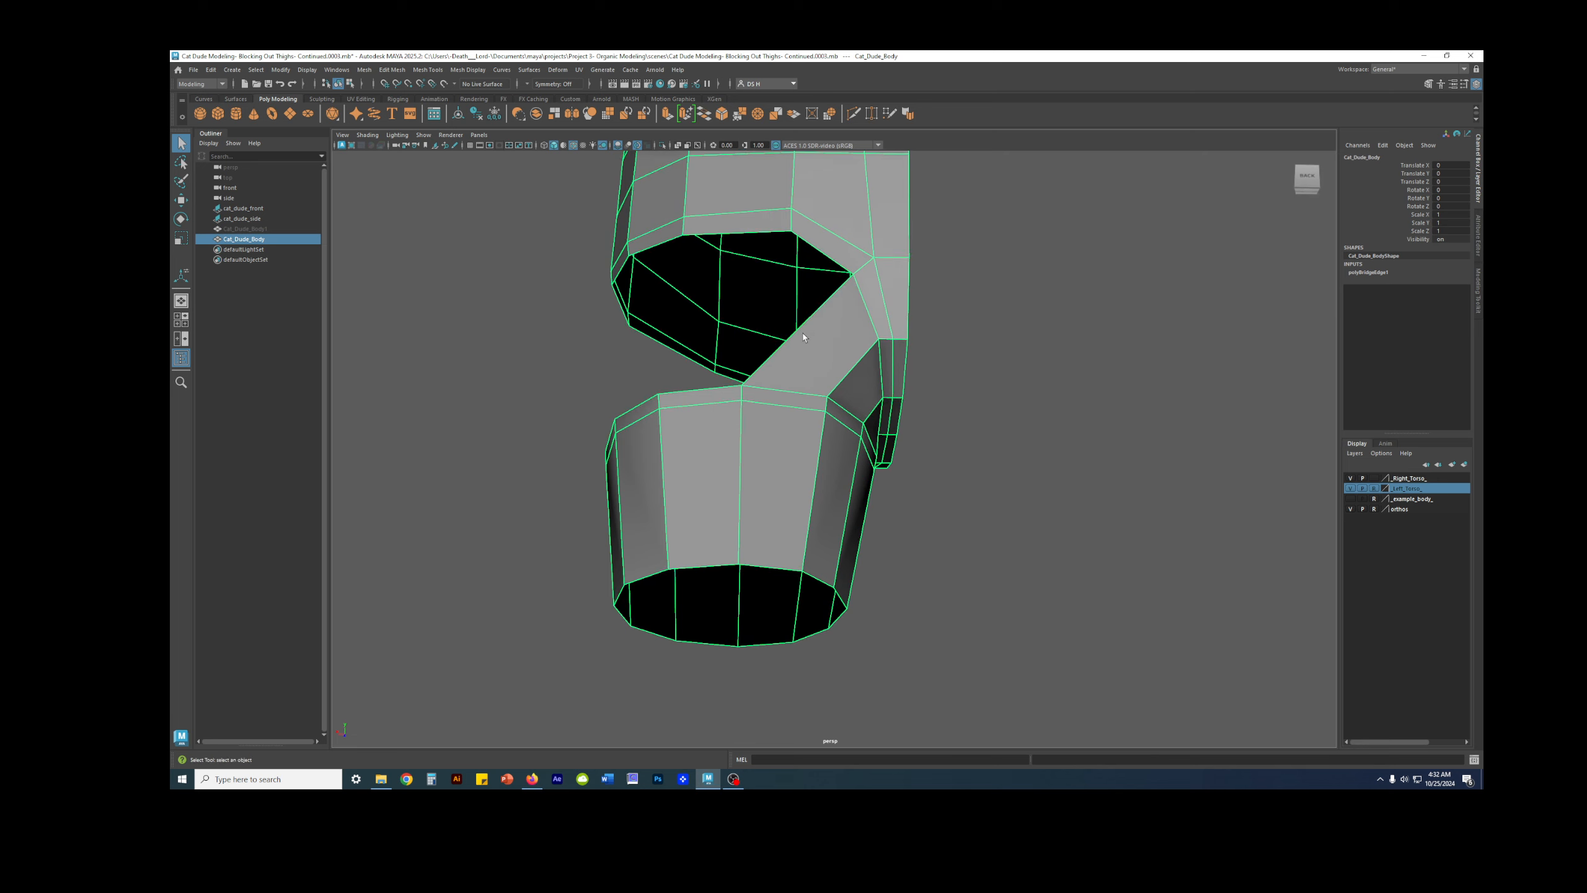
Step: Shift the short edge at the corner of the torso's back leg opening outward and adjust its two vertices individually
{"action": "left_click_drag", "start_coordinate": [640, 334], "coordinate": [796, 331], "text": "alt"}
{"action": "key", "text": "F9"}
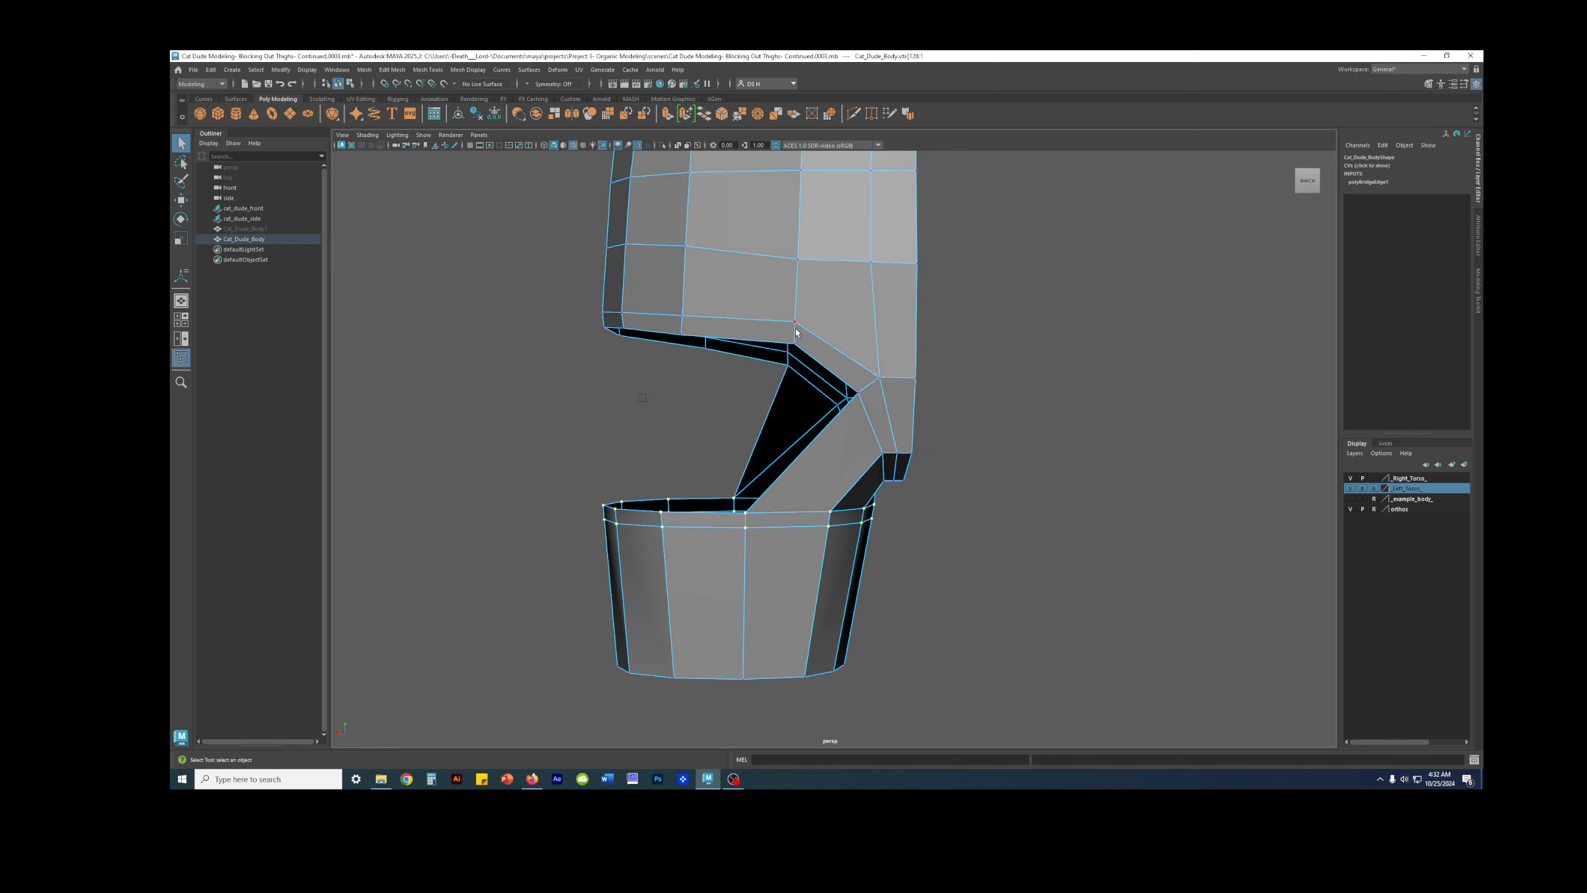
{"action": "key", "text": "F10"}
{"action": "key", "text": "w"}
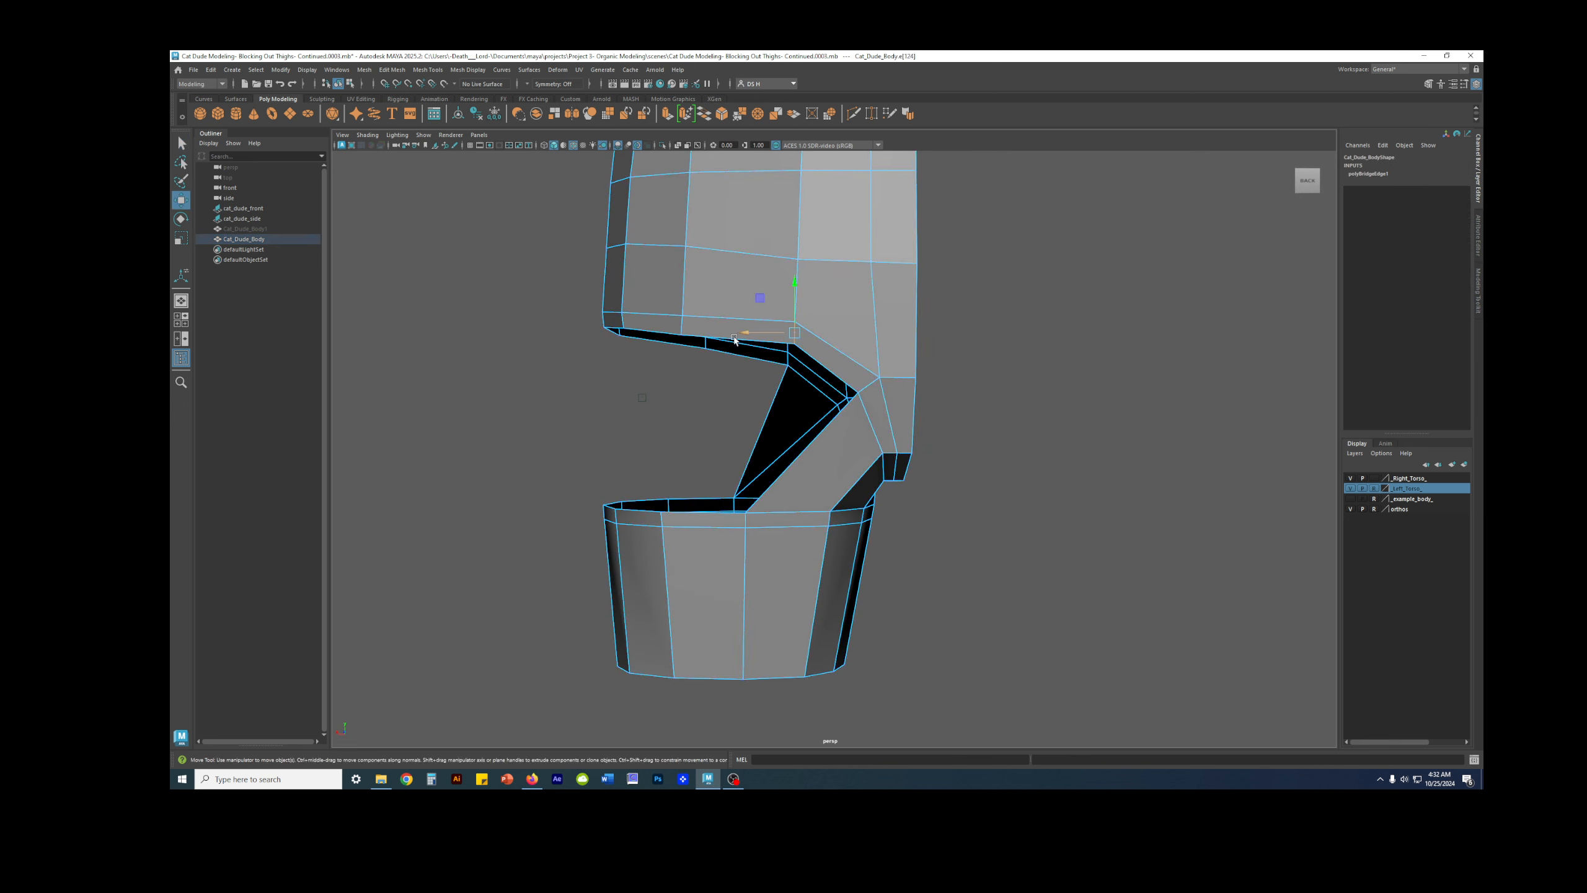
{"action": "left_click_drag", "start_coordinate": [744, 334], "coordinate": [739, 326]}
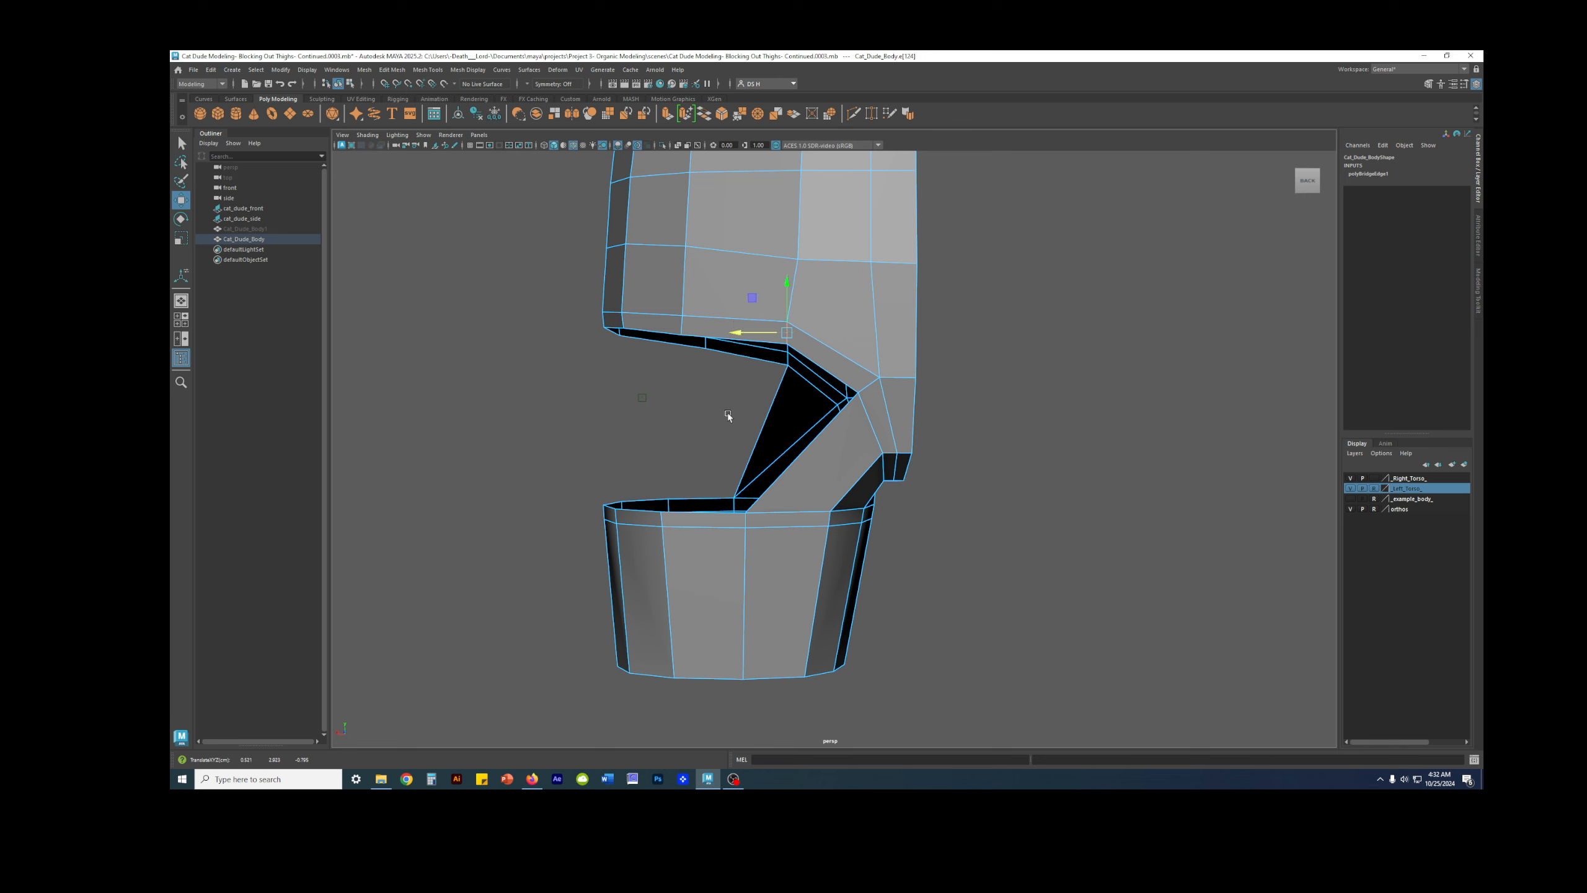
{"action": "key", "text": "e"}
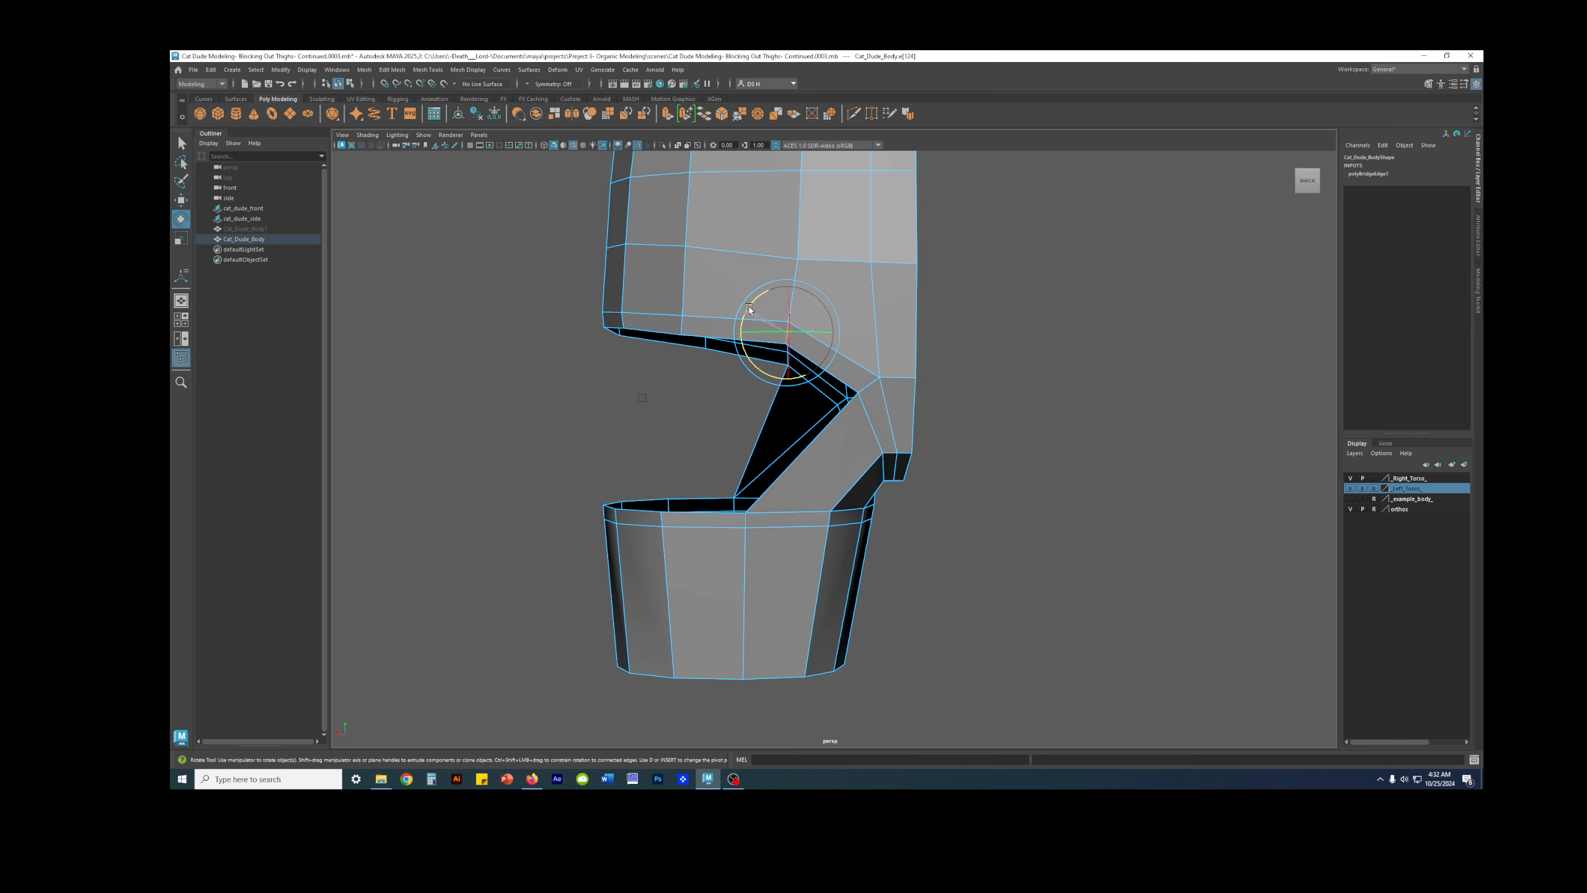
{"action": "key", "text": "w"}
{"action": "right_click_drag", "start_coordinate": [844, 337], "coordinate": [733, 339]}
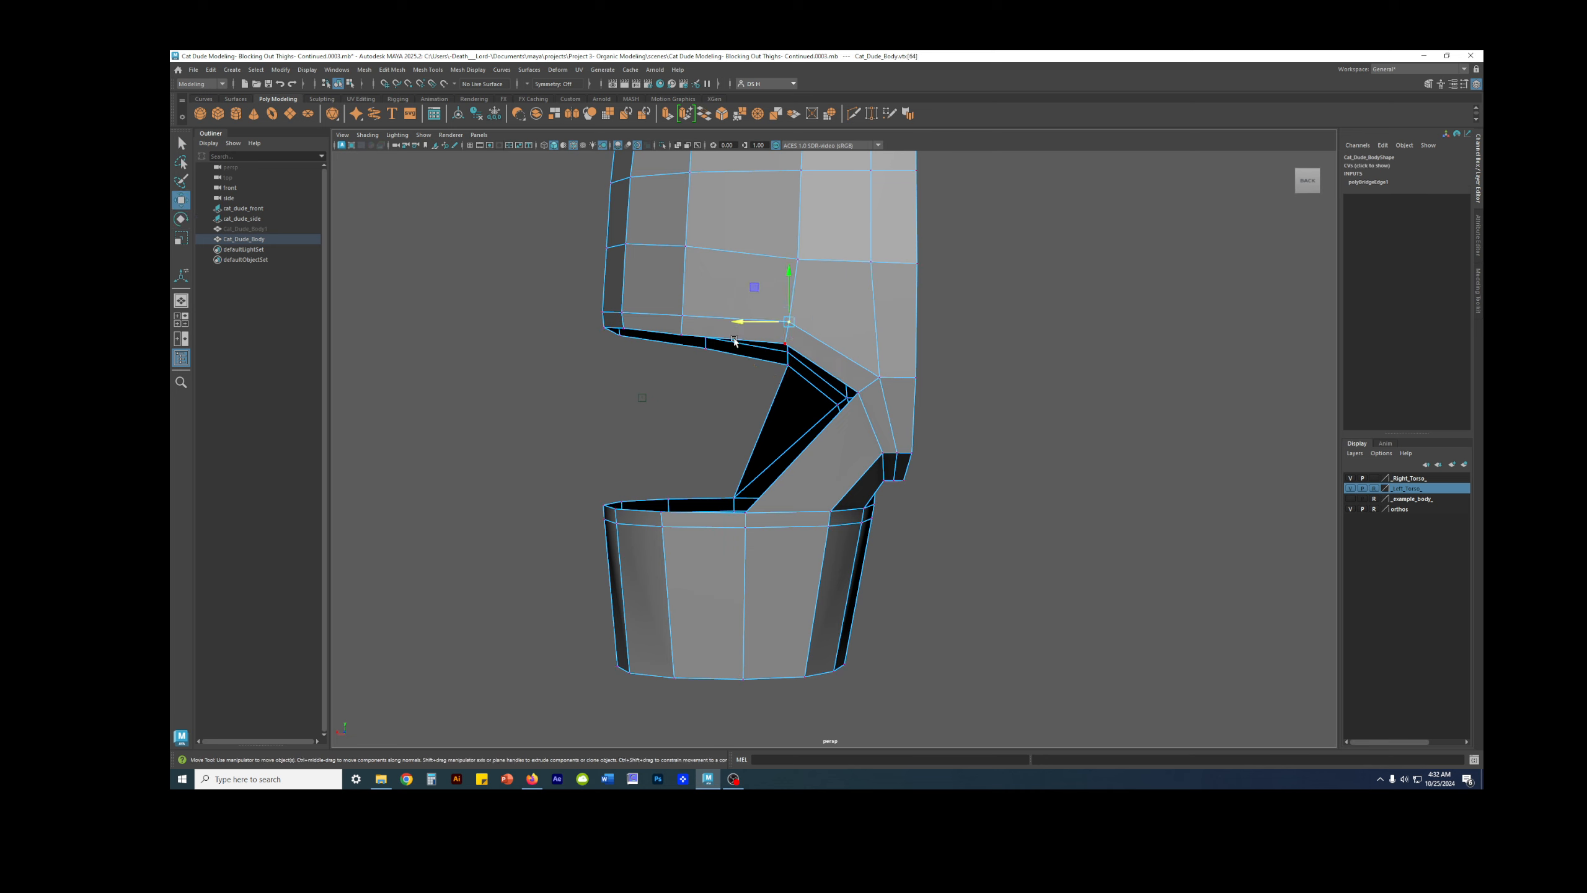
{"action": "left_click", "coordinate": [781, 343]}
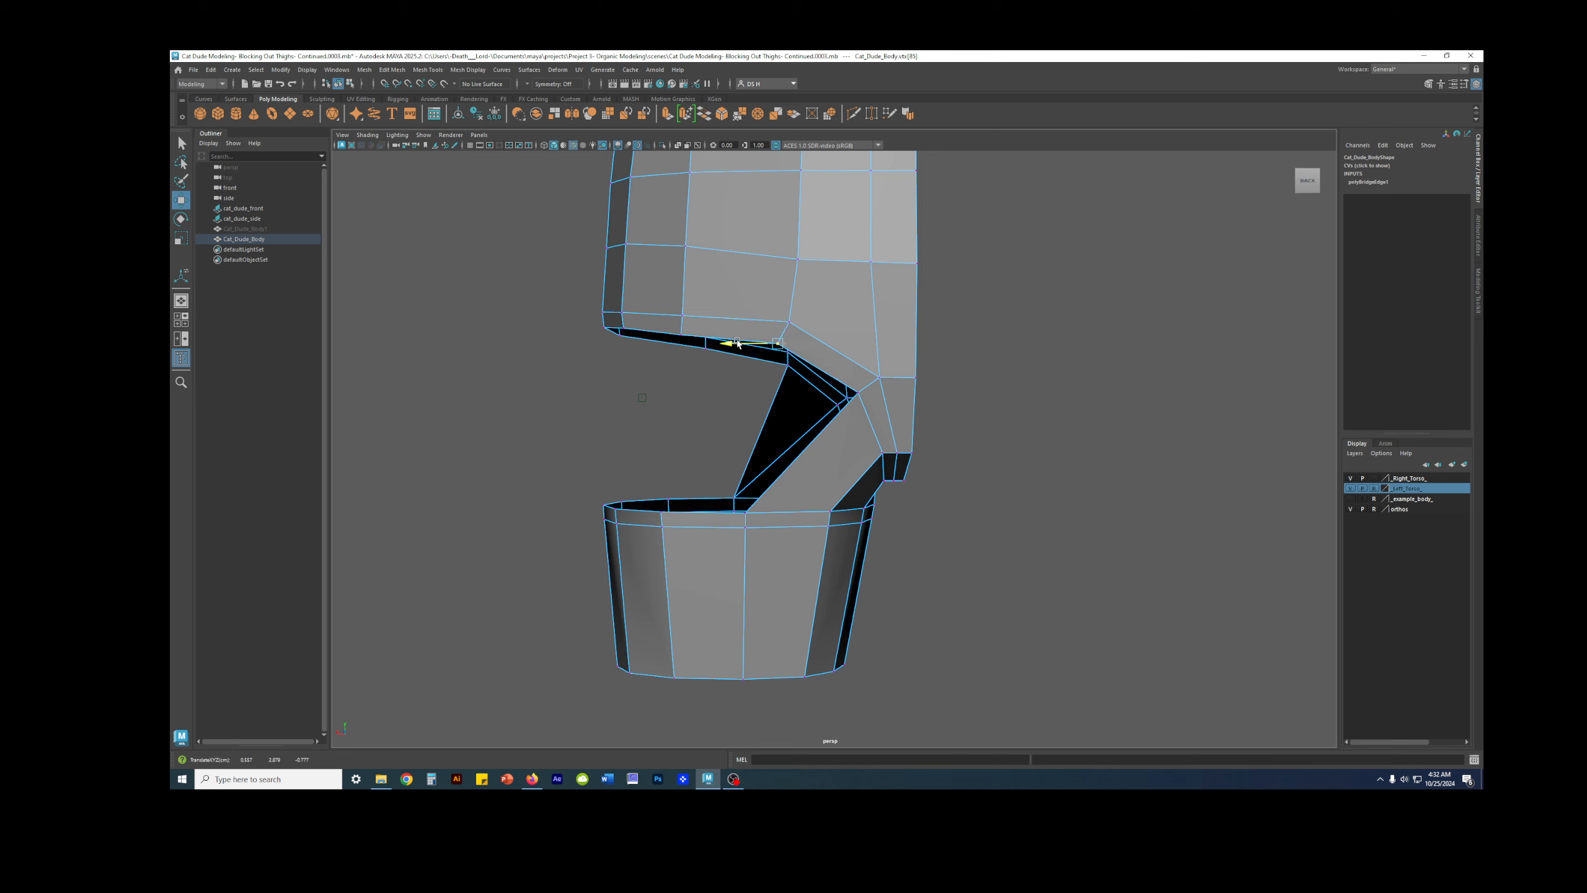
Step: Bridge the slanted back edge of the torso's leg opening to the next edge of the thigh's rim beside the previous bridge
{"action": "left_click_drag", "start_coordinate": [799, 429], "coordinate": [822, 462], "text": "alt"}
{"action": "key", "text": "F10"}
{"action": "left_click", "coordinate": [783, 529]}
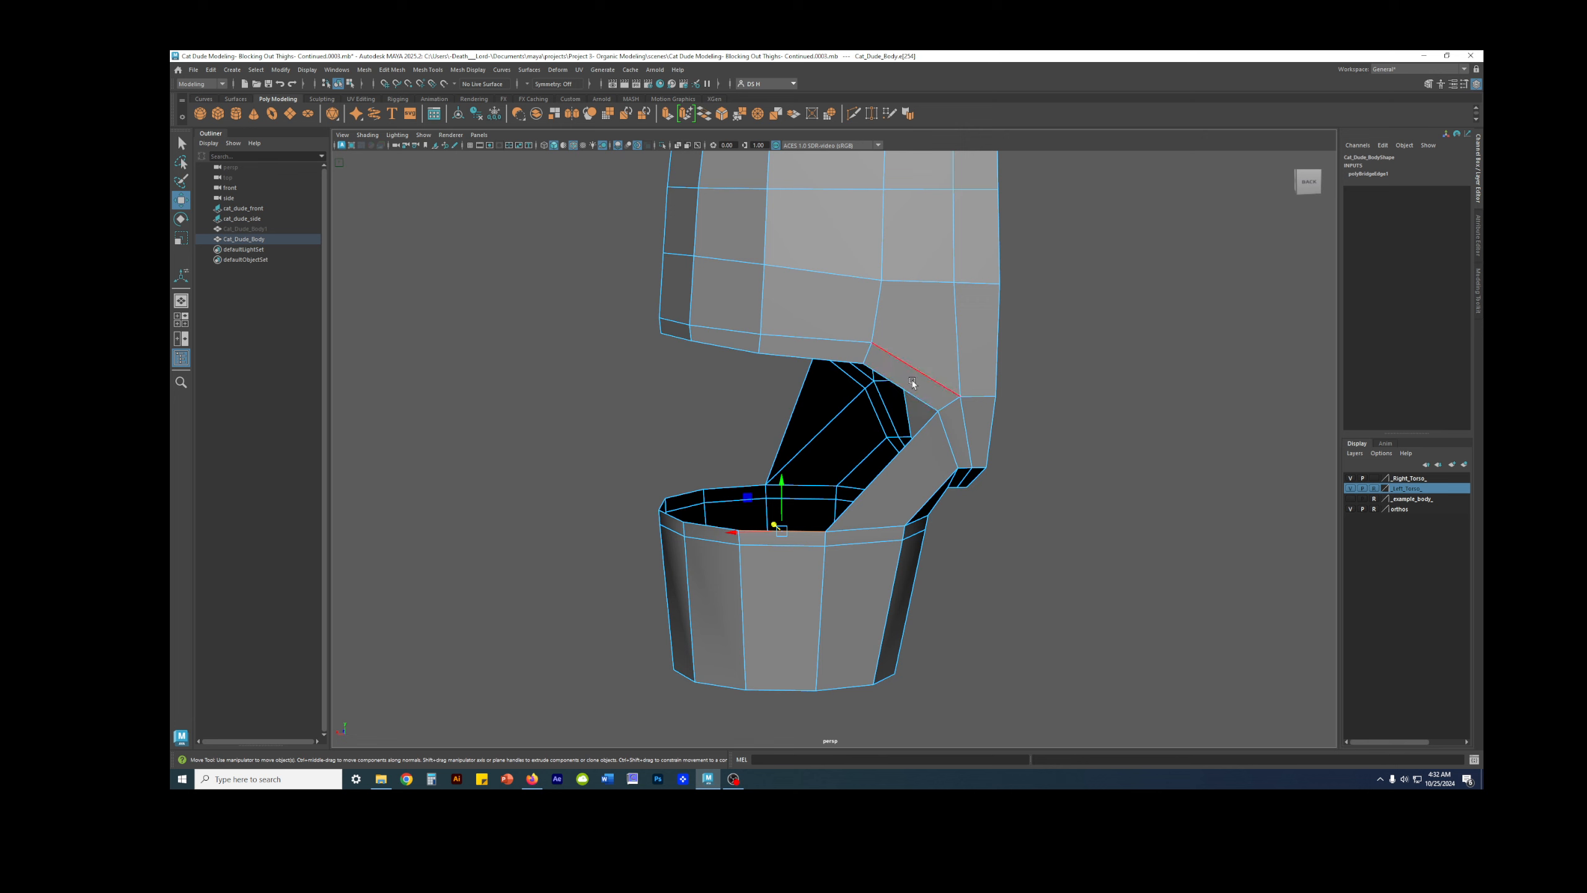
{"action": "left_click", "coordinate": [898, 388], "text": "shift"}
{"action": "left_click_drag", "start_coordinate": [897, 387], "coordinate": [831, 361], "text": "alt"}
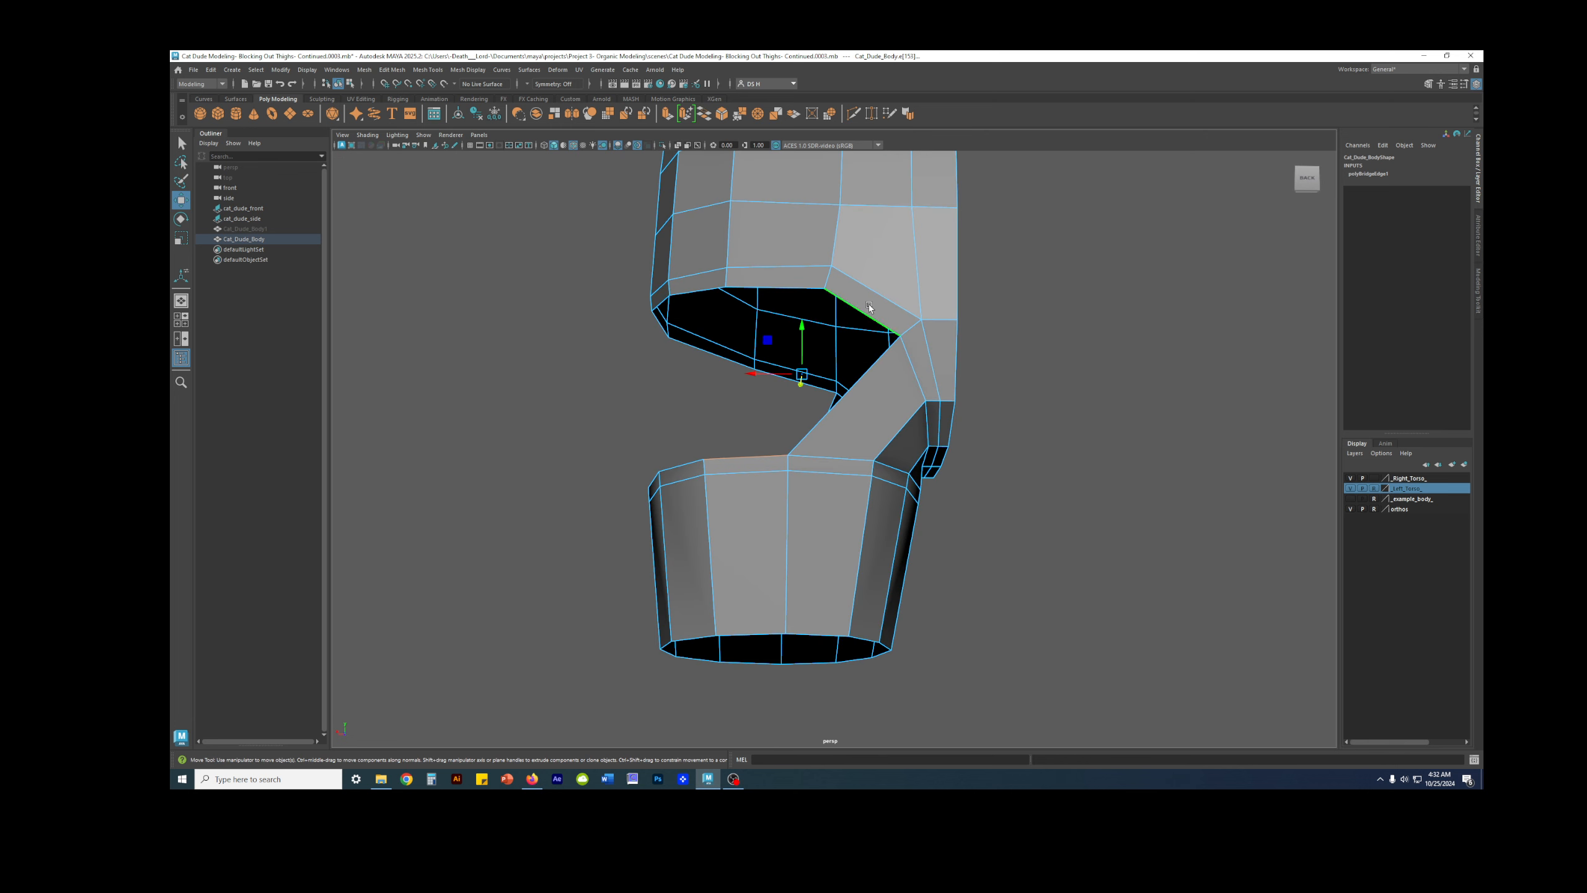
{"action": "right_click", "coordinate": [497, 359], "text": "shift"}
{"action": "right_click_drag", "start_coordinate": [497, 358], "coordinate": [493, 479], "text": "shift"}
{"action": "mouse_move", "coordinate": [934, 451]}
{"action": "left_mouse_down", "text": "alt"}
{"action": "mouse_move", "coordinate": [950, 448]}
{"action": "mouse_move", "coordinate": [937, 465]}
{"action": "left_mouse_up", "text": "alt"}
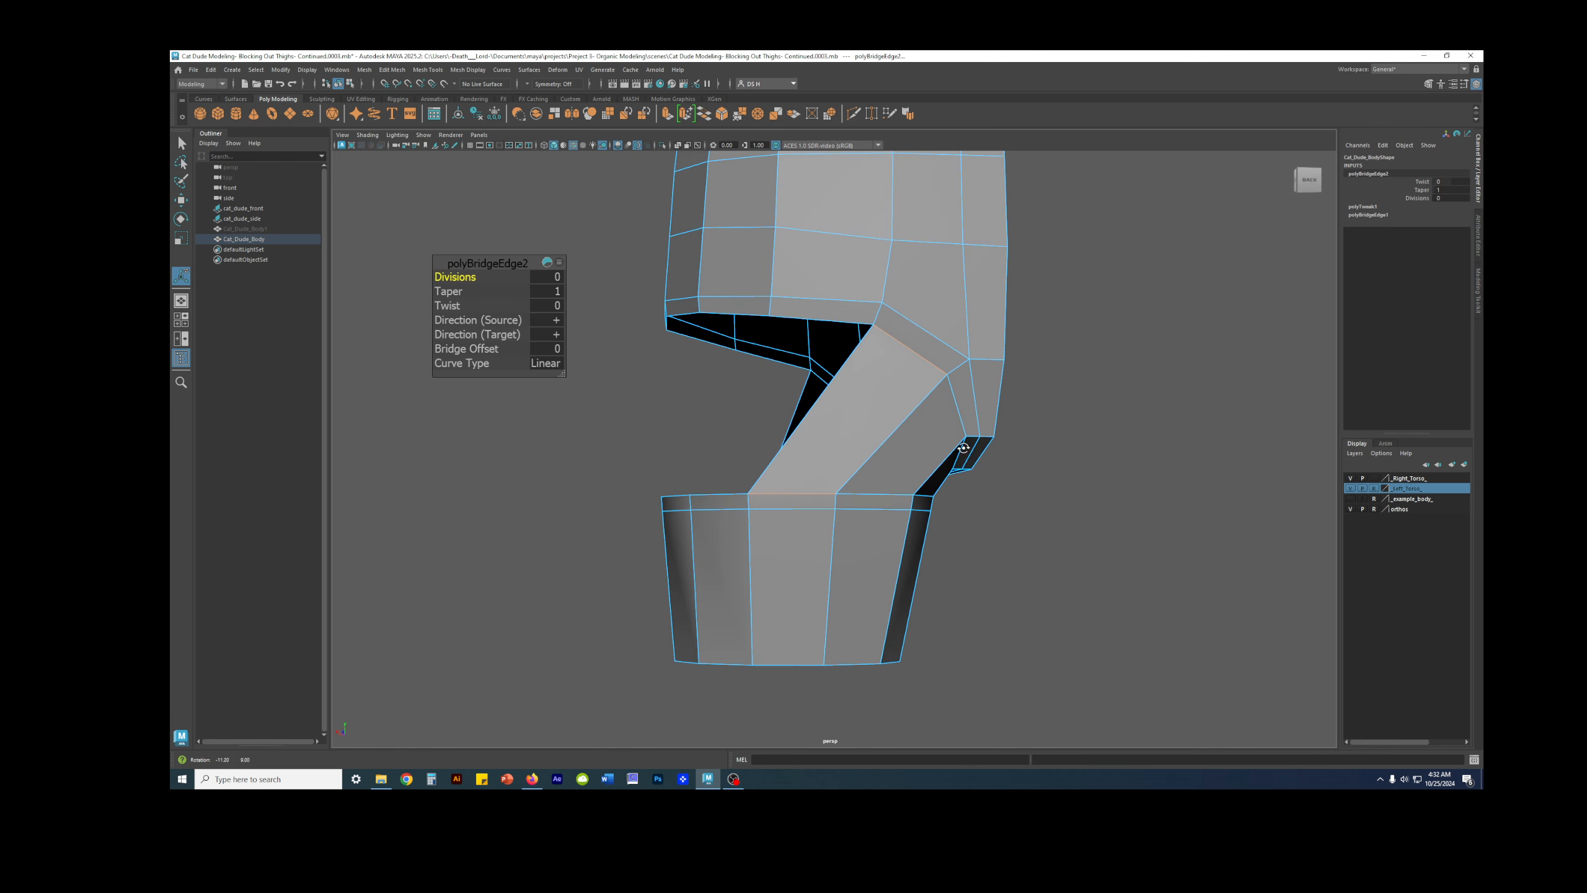
Step: Shift the short rim edges below the newest back bridge slightly toward the thigh's outer side
{"action": "mouse_move", "coordinate": [807, 532]}
{"action": "left_mouse_down", "text": "alt"}
{"action": "mouse_move", "coordinate": [851, 489]}
{"action": "mouse_move", "coordinate": [800, 514]}
{"action": "left_mouse_up", "text": "alt"}
{"action": "key", "text": "q"}
{"action": "left_click", "coordinate": [832, 520]}
{"action": "key", "text": "w"}
{"action": "left_click", "coordinate": [728, 514]}
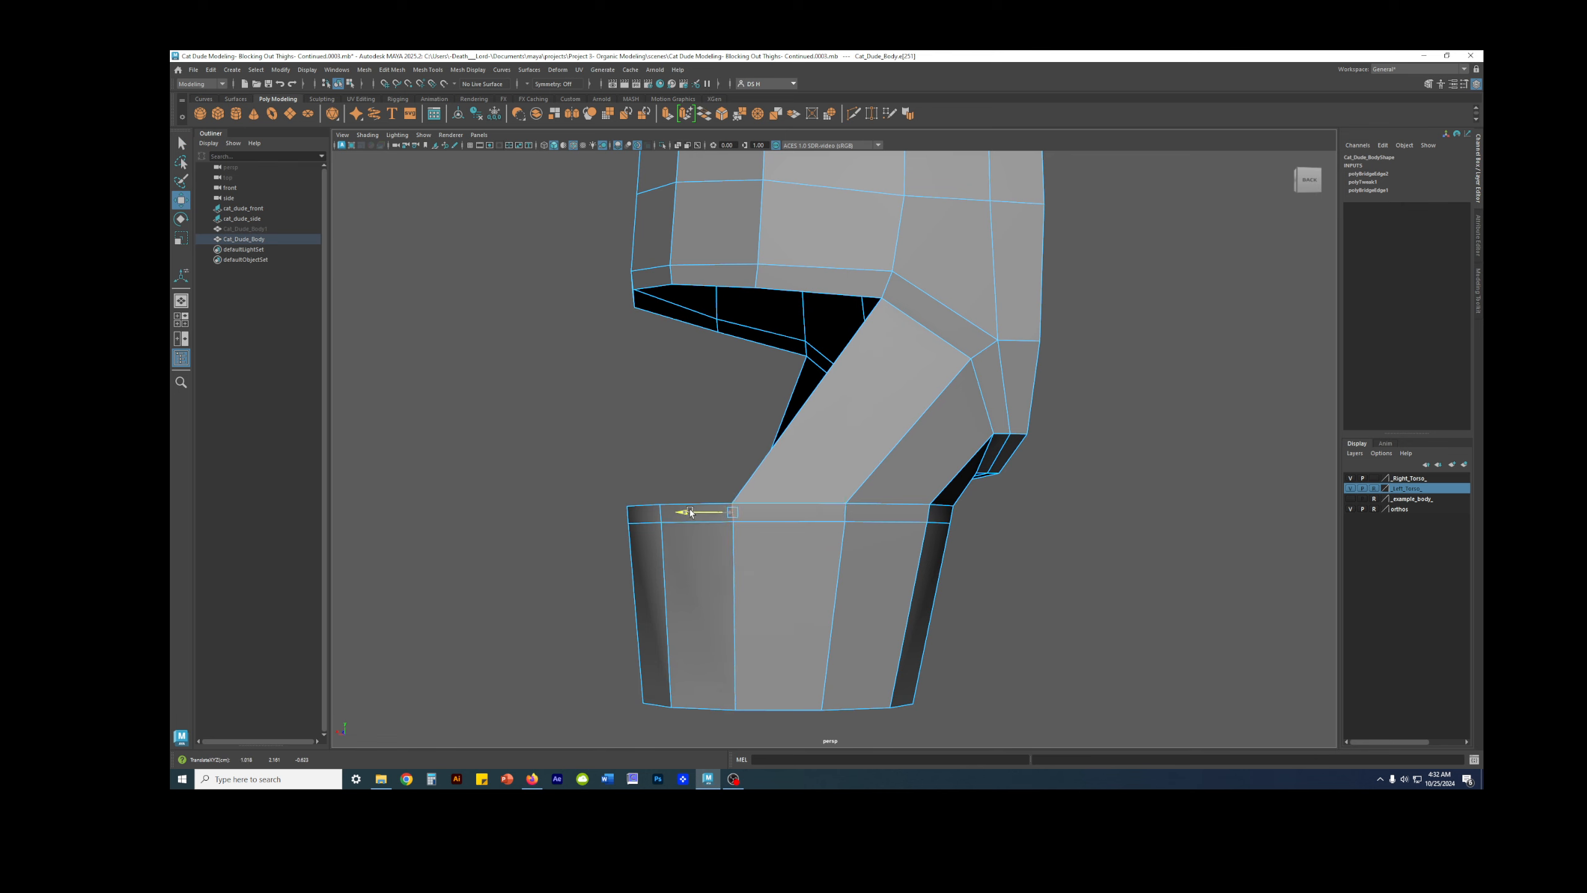
{"action": "key", "text": "e"}
{"action": "left_click", "coordinate": [1076, 540]}
{"action": "left_click_drag", "start_coordinate": [1076, 541], "coordinate": [900, 537], "text": "alt"}
Step: Shift the short vertical edge in the middle of the torso's outer side, just above the leg opening, slightly sideways
{"action": "scroll", "coordinate": [998, 541], "scroll_direction": "down", "scroll_amount": 2}
{"action": "right_click_drag", "start_coordinate": [900, 536], "coordinate": [822, 516]}
{"action": "left_click", "coordinate": [1069, 528]}
{"action": "left_click_drag", "start_coordinate": [1068, 528], "coordinate": [898, 382], "text": "alt"}
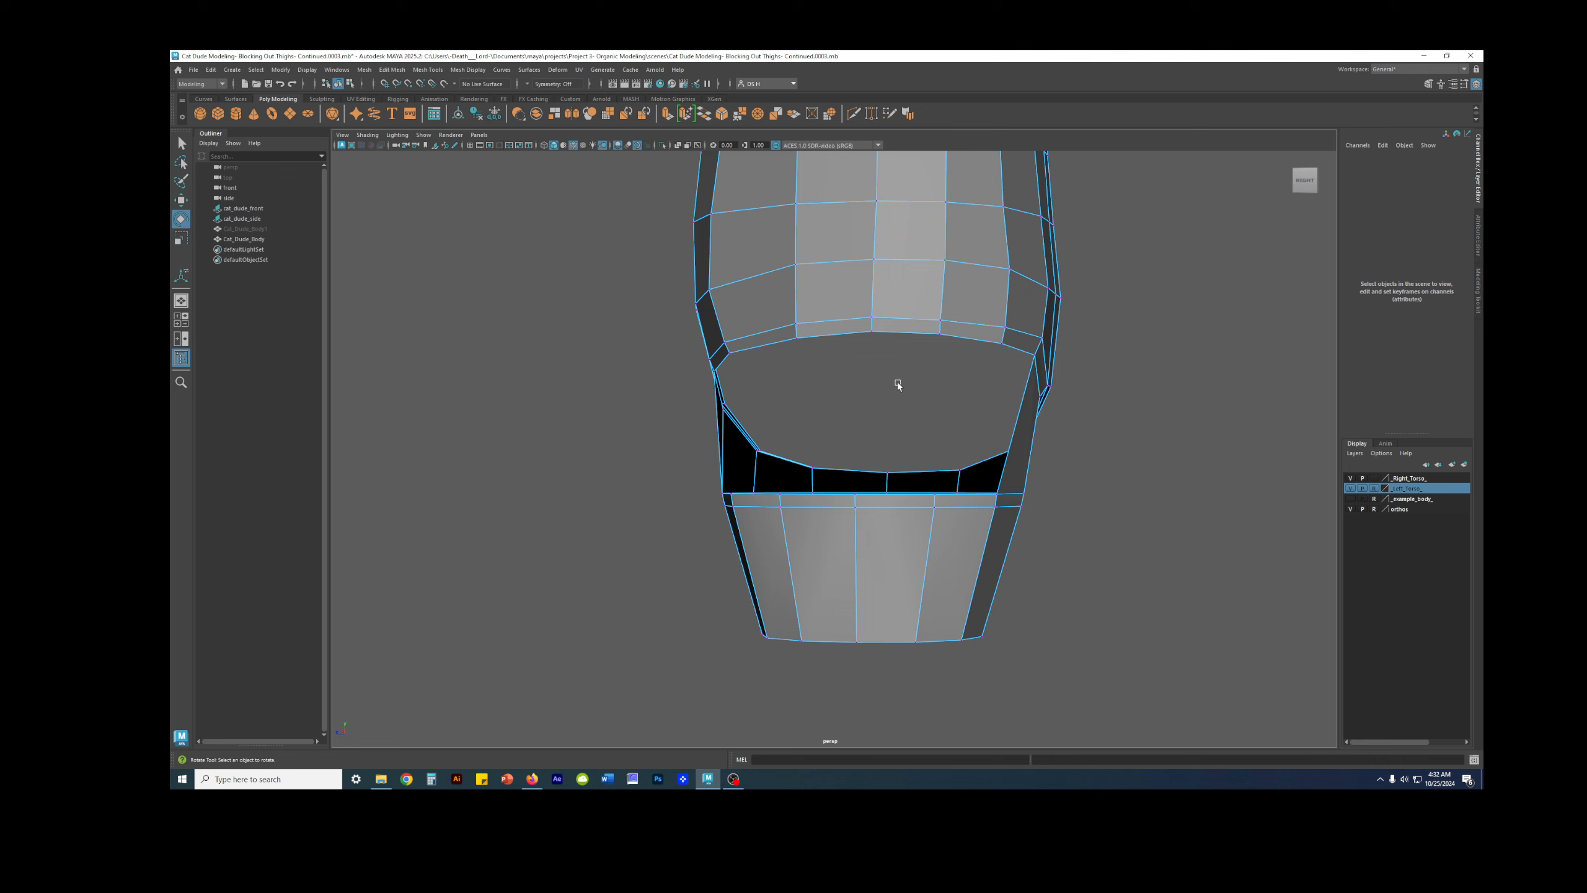
{"action": "right_click_drag", "start_coordinate": [898, 228], "coordinate": [898, 229]}
{"action": "left_click_drag", "start_coordinate": [899, 228], "coordinate": [902, 348], "text": "alt"}
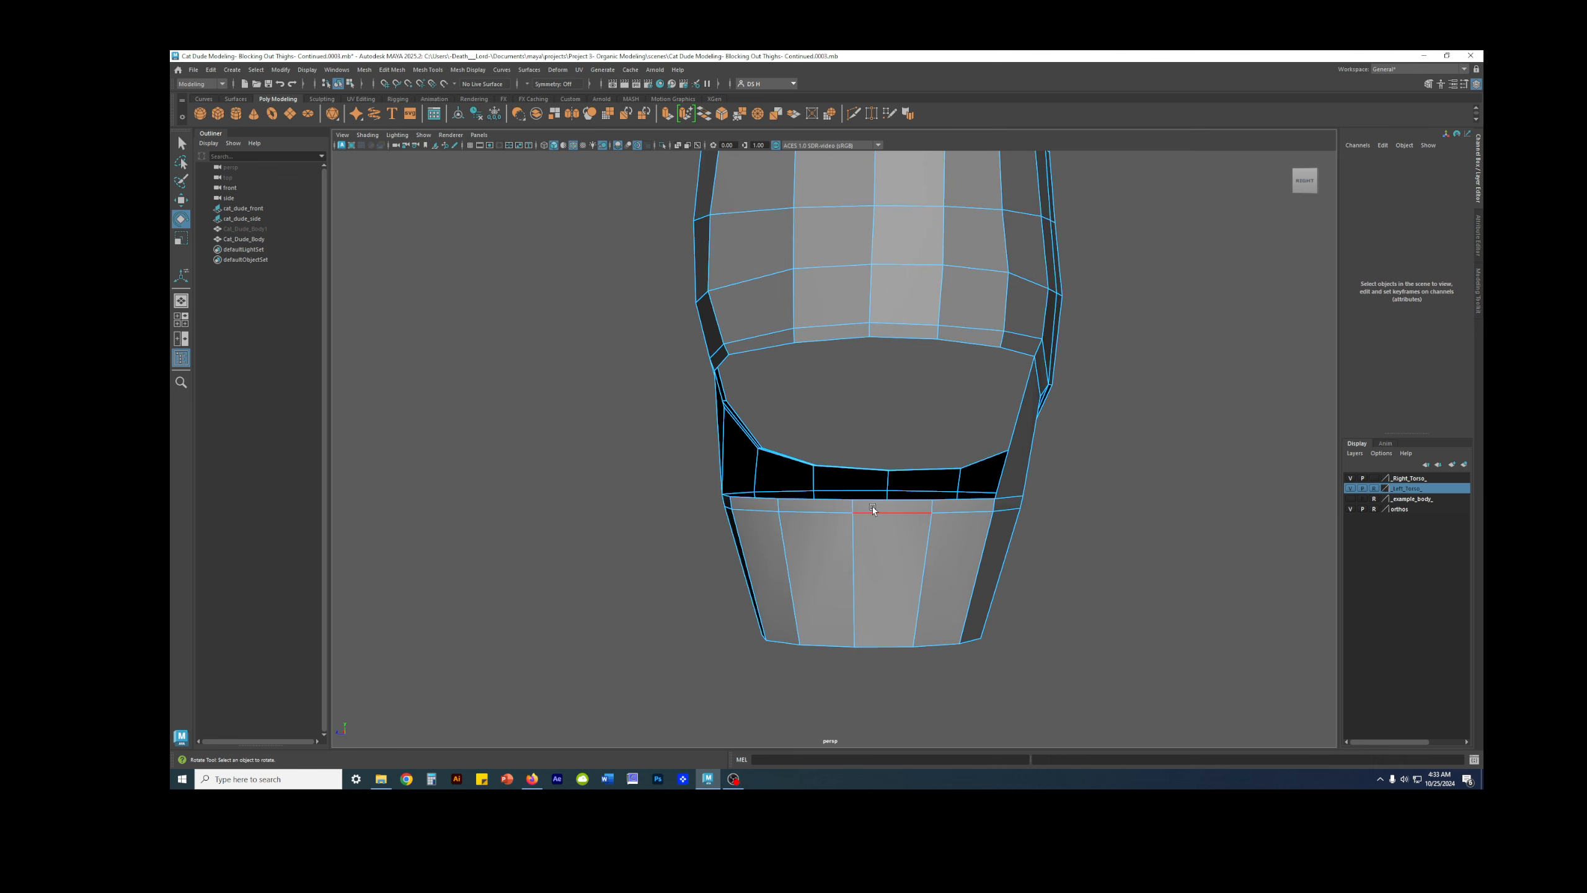
{"action": "left_click", "coordinate": [924, 332]}
{"action": "key", "text": "w"}
{"action": "left_click_drag", "start_coordinate": [903, 334], "coordinate": [908, 335]}
{"action": "left_click", "coordinate": [820, 331]}
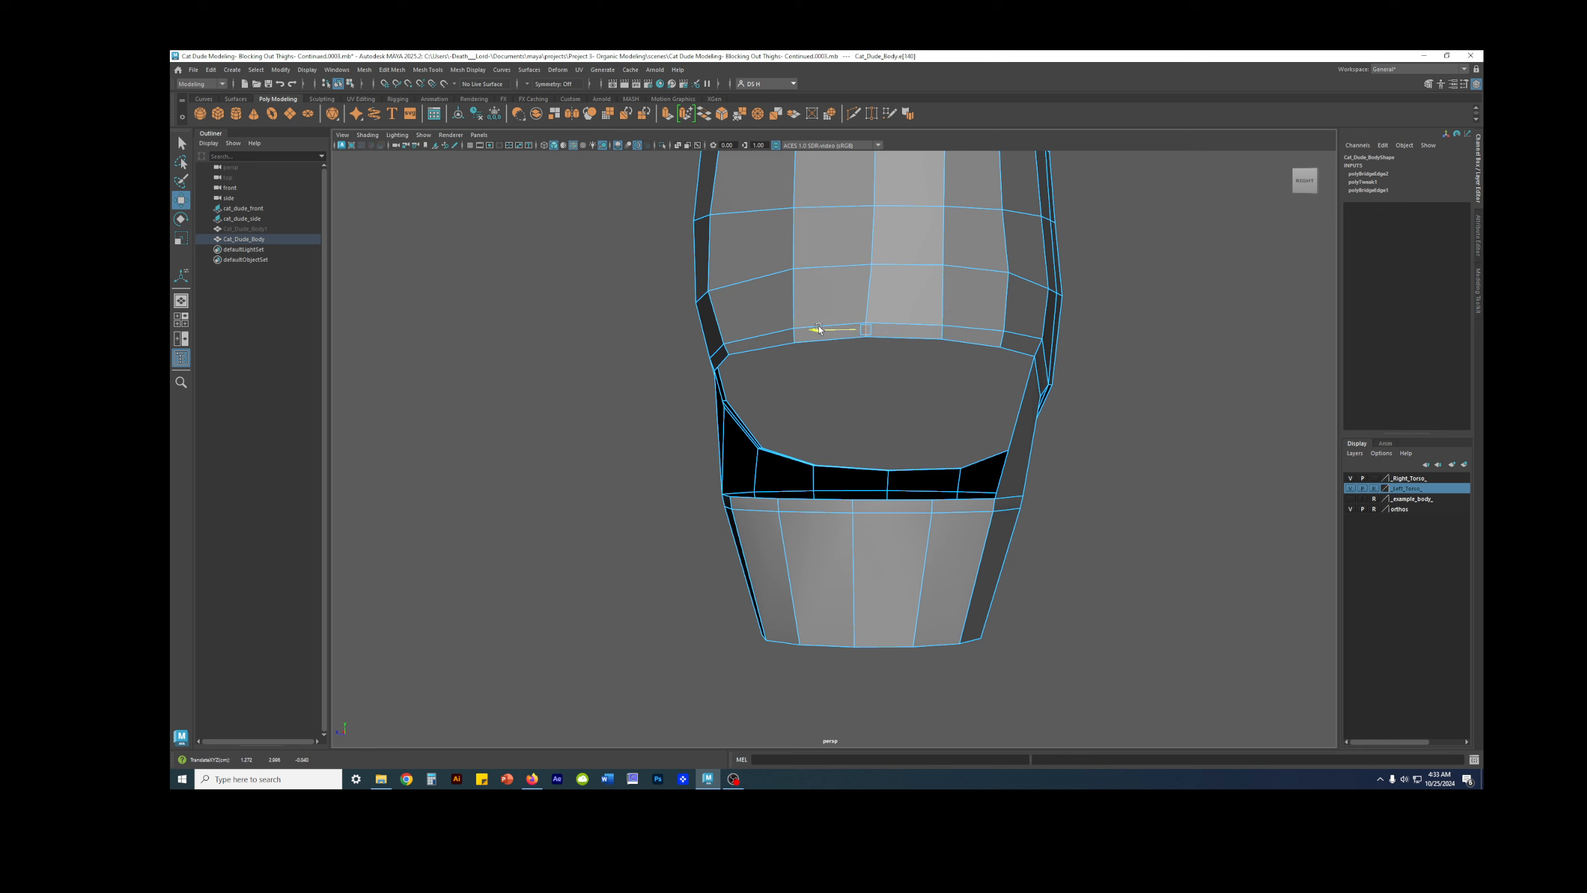
{"action": "middle_click_drag", "start_coordinate": [894, 329], "coordinate": [818, 326], "text": "alt"}
{"action": "left_click_drag", "start_coordinate": [819, 326], "coordinate": [819, 342], "text": "alt"}
Step: Shift individual vertices in the central columns of the torso's outer side above the leg opening slightly sideways to even the spacing
{"action": "right_click_drag", "start_coordinate": [812, 280], "coordinate": [769, 284]}
{"action": "left_click", "coordinate": [795, 276]}
{"action": "left_click_drag", "start_coordinate": [765, 276], "coordinate": [762, 276]}
{"action": "left_click", "coordinate": [797, 216]}
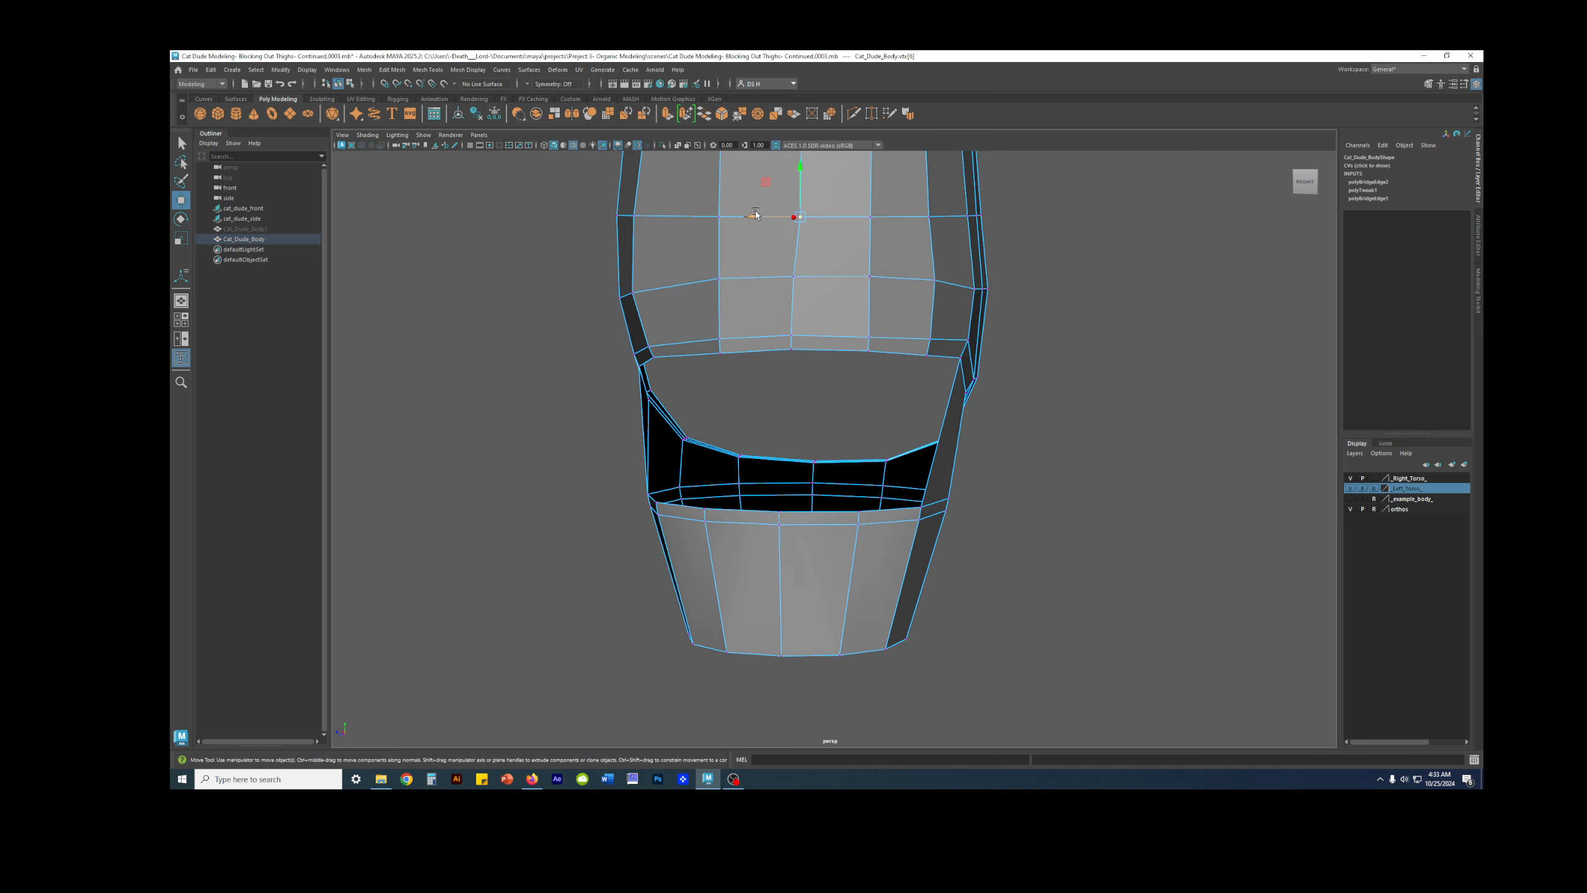
{"action": "left_click", "coordinate": [867, 275]}
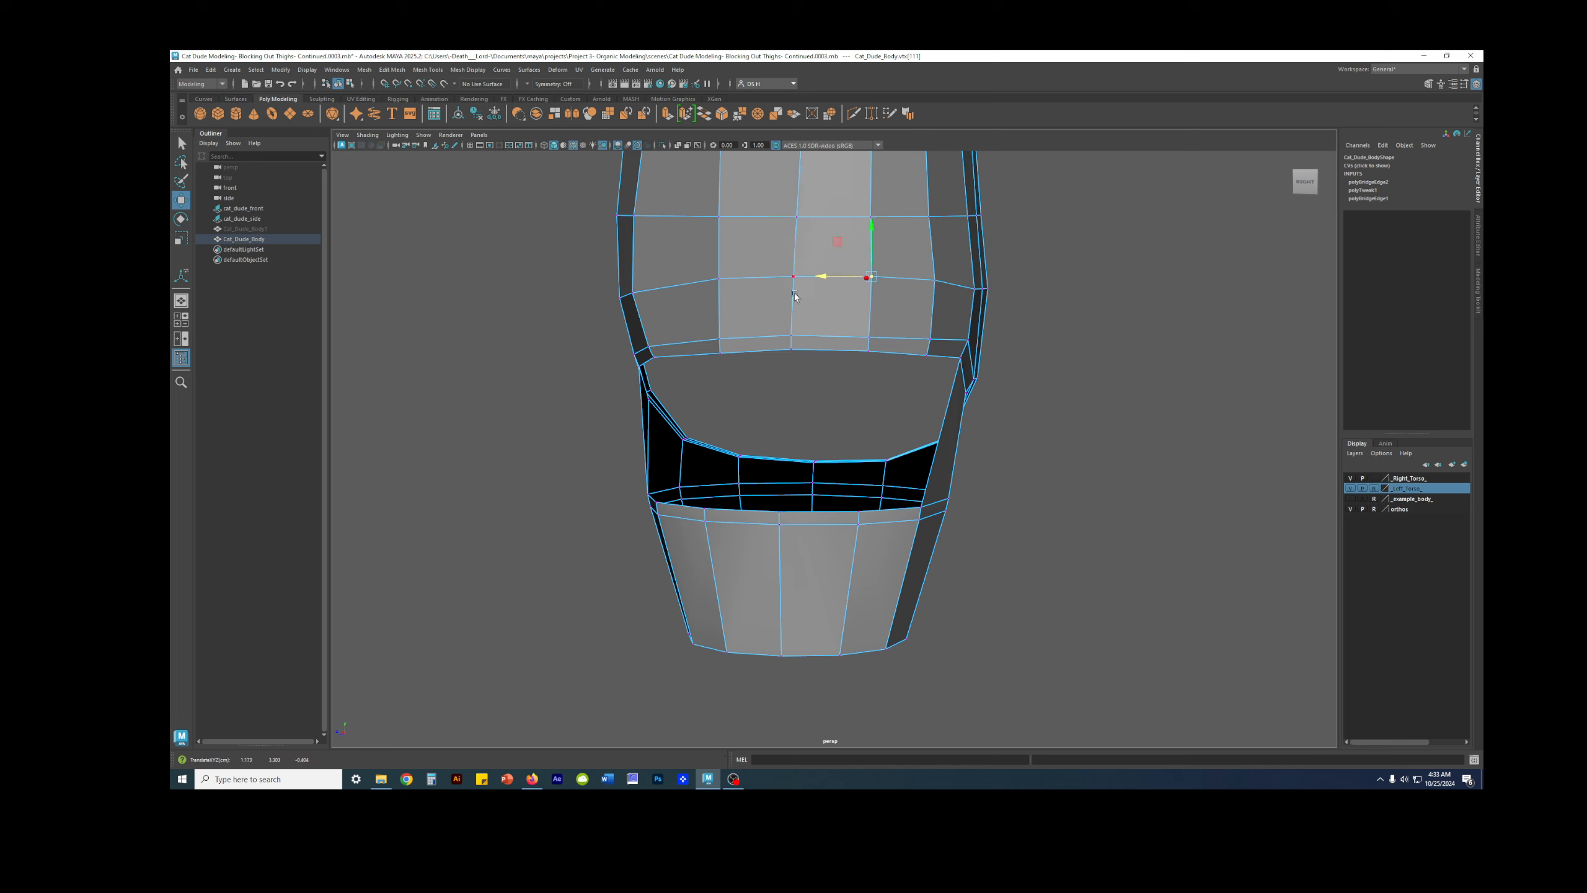
{"action": "left_click", "coordinate": [796, 216]}
{"action": "left_click_drag", "start_coordinate": [797, 216], "coordinate": [688, 288], "text": "alt"}
{"action": "left_click", "coordinate": [704, 216]}
{"action": "key", "text": "3"}
{"action": "left_click_drag", "start_coordinate": [704, 217], "coordinate": [776, 298], "text": "alt"}
Step: Bridge the middle outer edge of the torso's leg opening to the matching edge of the thigh's upper rim
{"action": "right_click_drag", "start_coordinate": [806, 304], "coordinate": [974, 430], "text": "alt"}
{"action": "right_click_drag", "start_coordinate": [839, 375], "coordinate": [836, 334]}
{"action": "middle_click_drag", "start_coordinate": [836, 335], "coordinate": [846, 294], "text": "alt"}
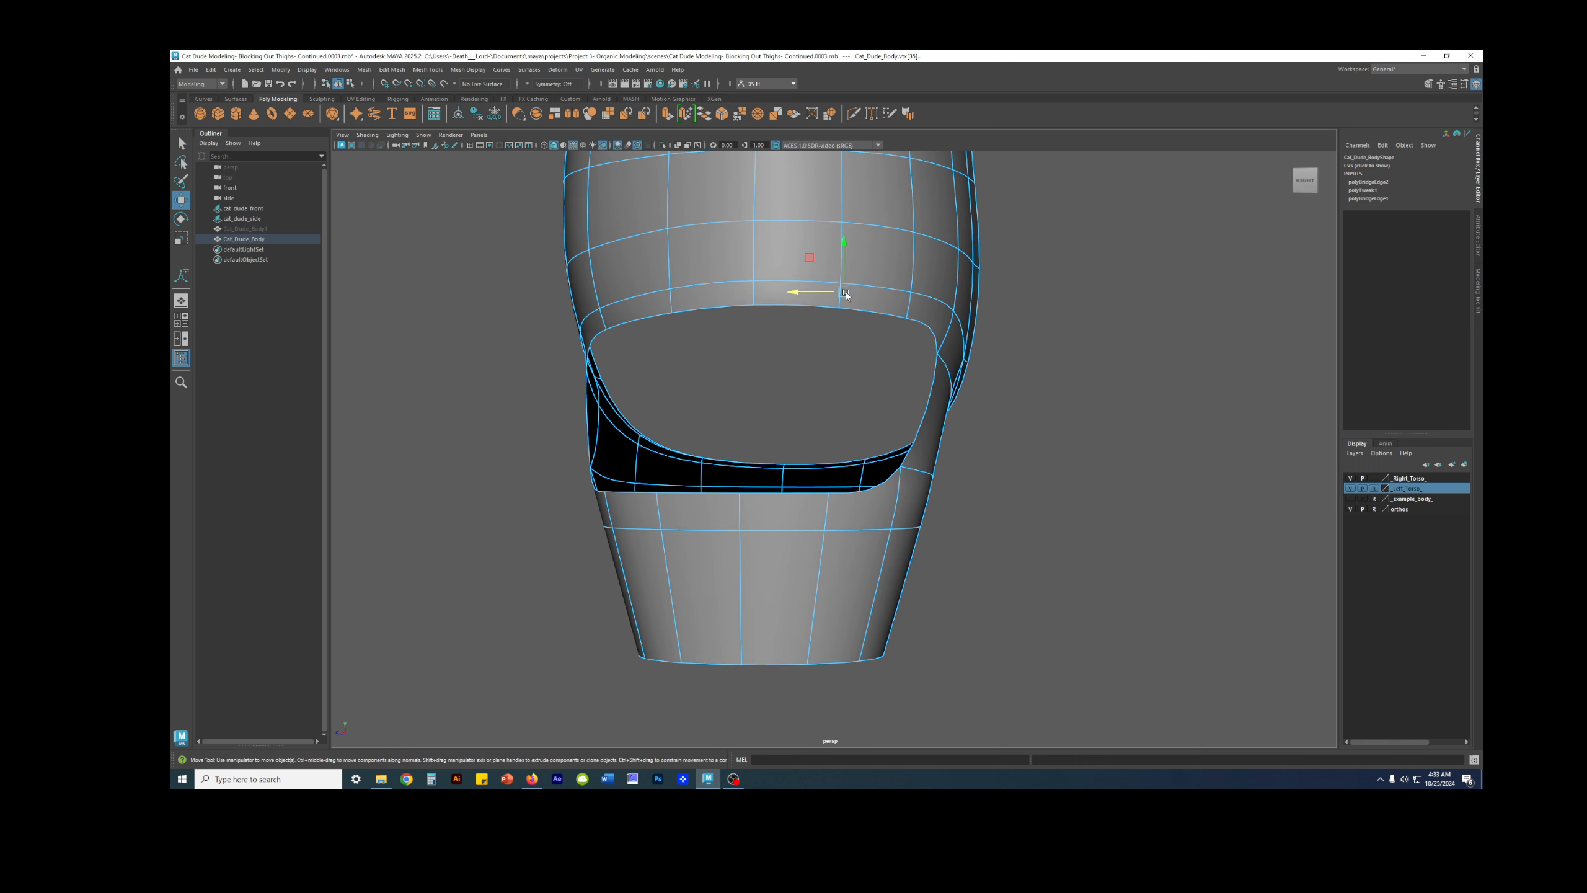
{"action": "left_click", "coordinate": [795, 375]}
{"action": "key", "text": "1"}
{"action": "left_click", "coordinate": [791, 305]}
{"action": "left_click_drag", "start_coordinate": [829, 375], "coordinate": [857, 349], "text": "alt"}
{"action": "left_click", "coordinate": [786, 537], "text": "shift"}
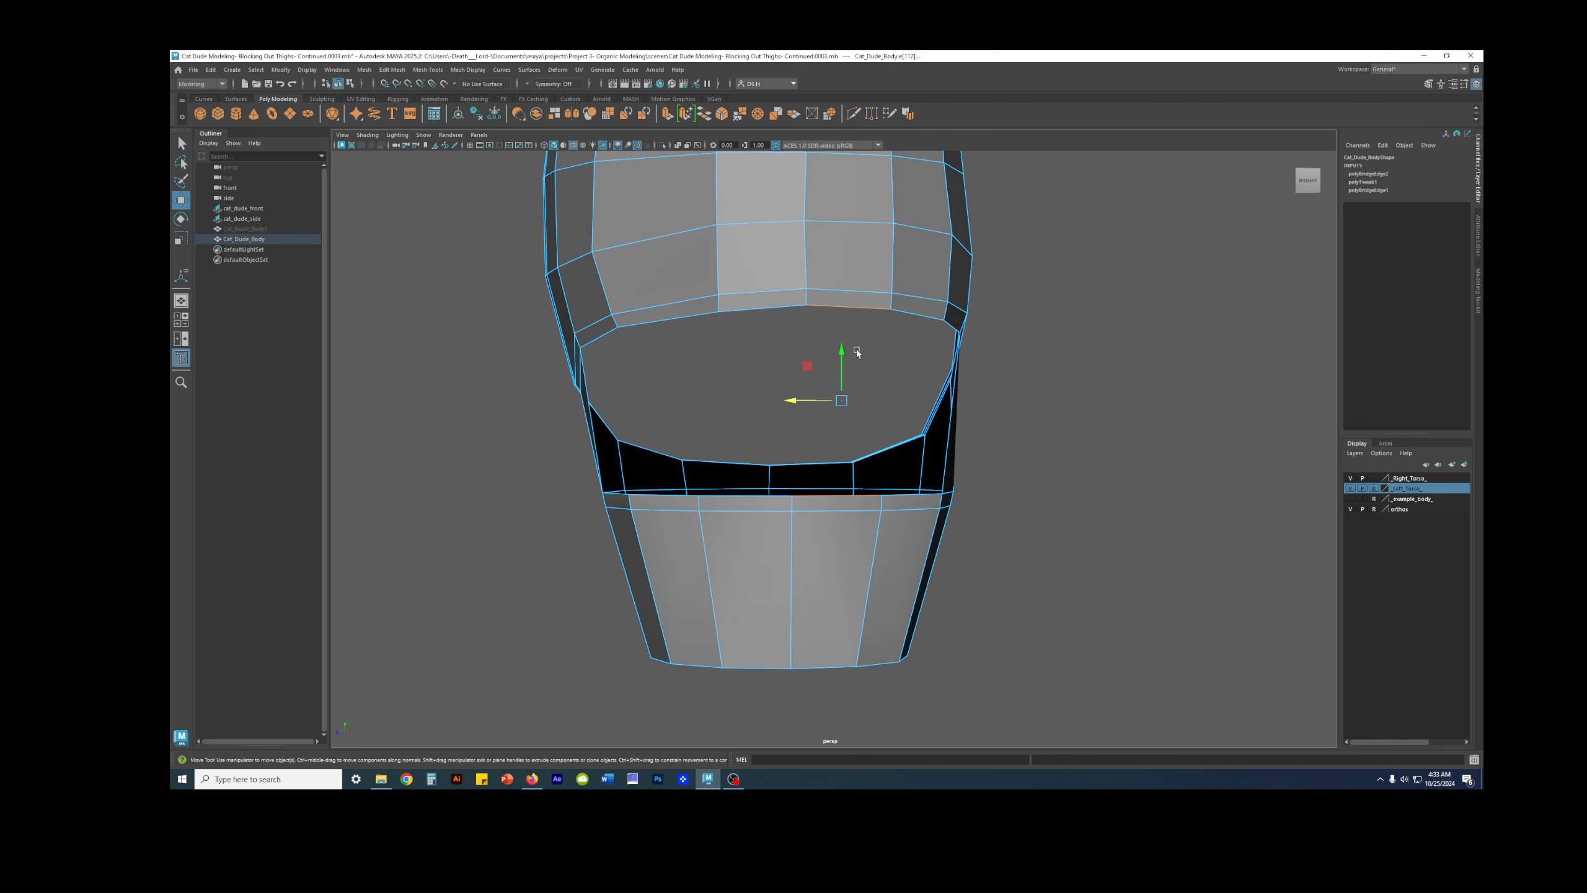
{"action": "right_click", "coordinate": [1053, 347], "text": "shift"}
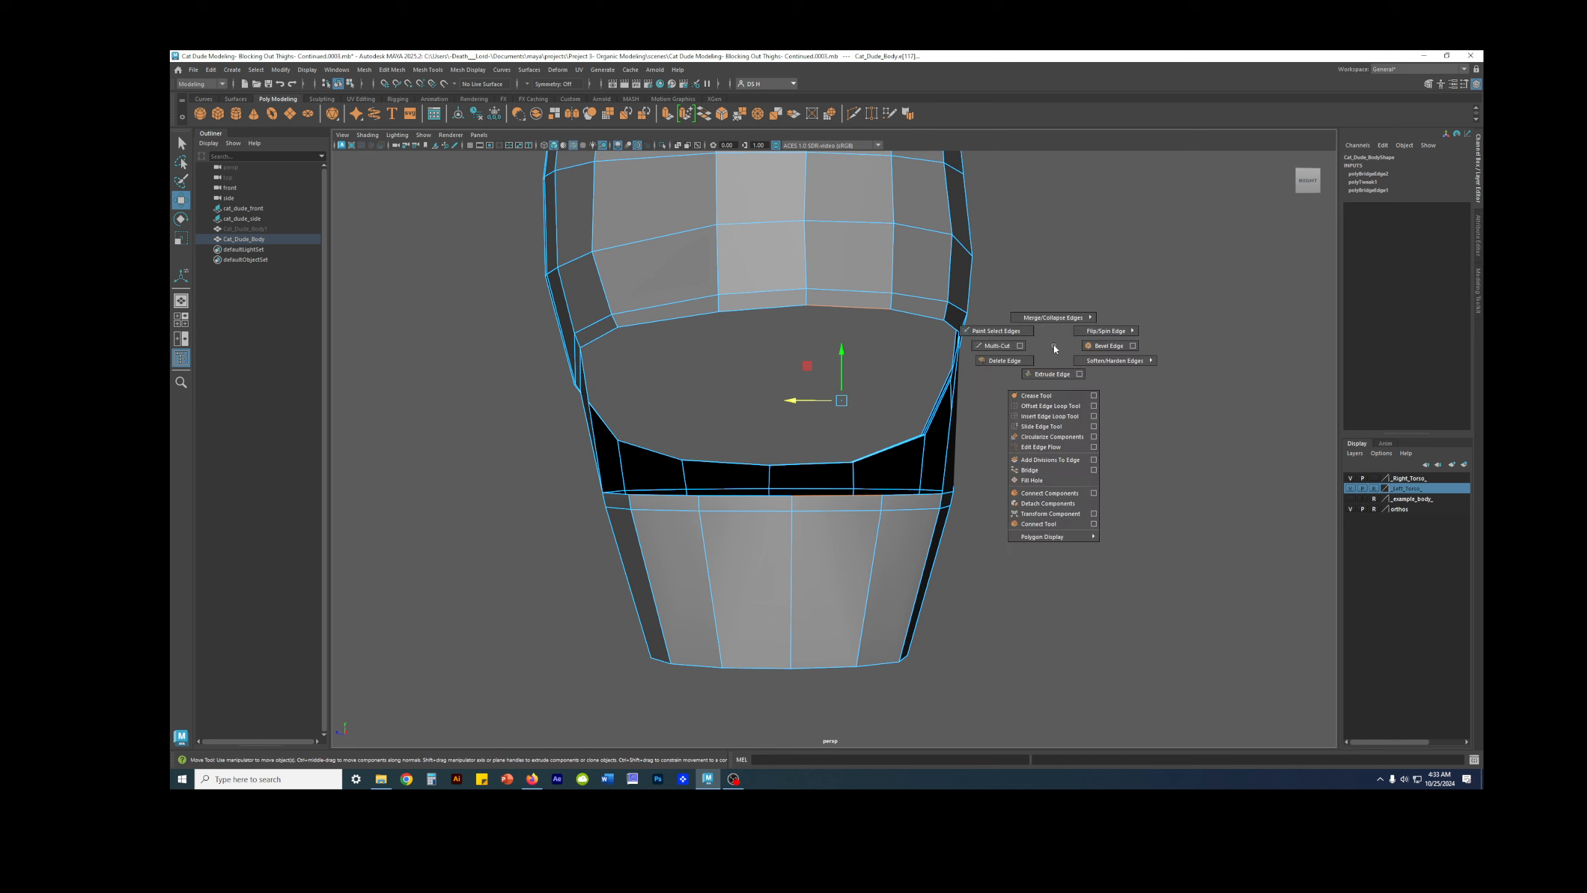
{"action": "left_click", "coordinate": [1049, 471]}
Step: Move the short torso rim edge in front of the new outer bridge and the vertices above it slightly forward
{"action": "left_click_drag", "start_coordinate": [761, 309], "coordinate": [715, 322], "text": "alt"}
{"action": "left_click", "coordinate": [737, 326]}
{"action": "key", "text": "w"}
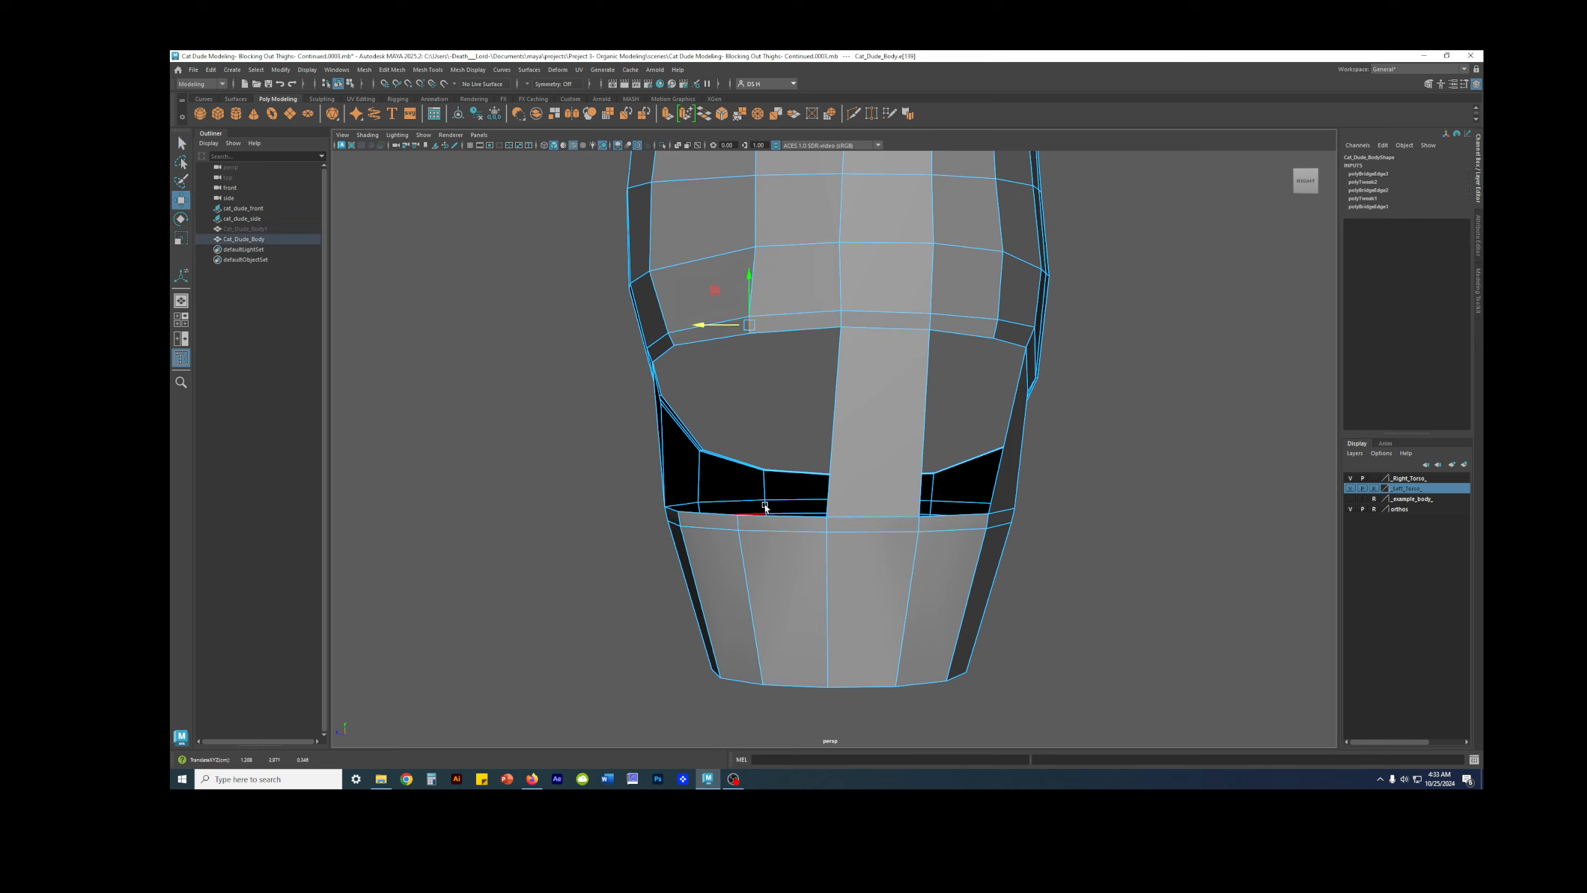
{"action": "right_click_drag", "start_coordinate": [767, 253], "coordinate": [737, 252]}
{"action": "left_click_drag", "start_coordinate": [699, 250], "coordinate": [688, 249]}
{"action": "middle_click_drag", "start_coordinate": [688, 249], "coordinate": [649, 380], "text": "alt"}
{"action": "left_click", "coordinate": [717, 306]}
{"action": "left_click_drag", "start_coordinate": [664, 303], "coordinate": [659, 302]}
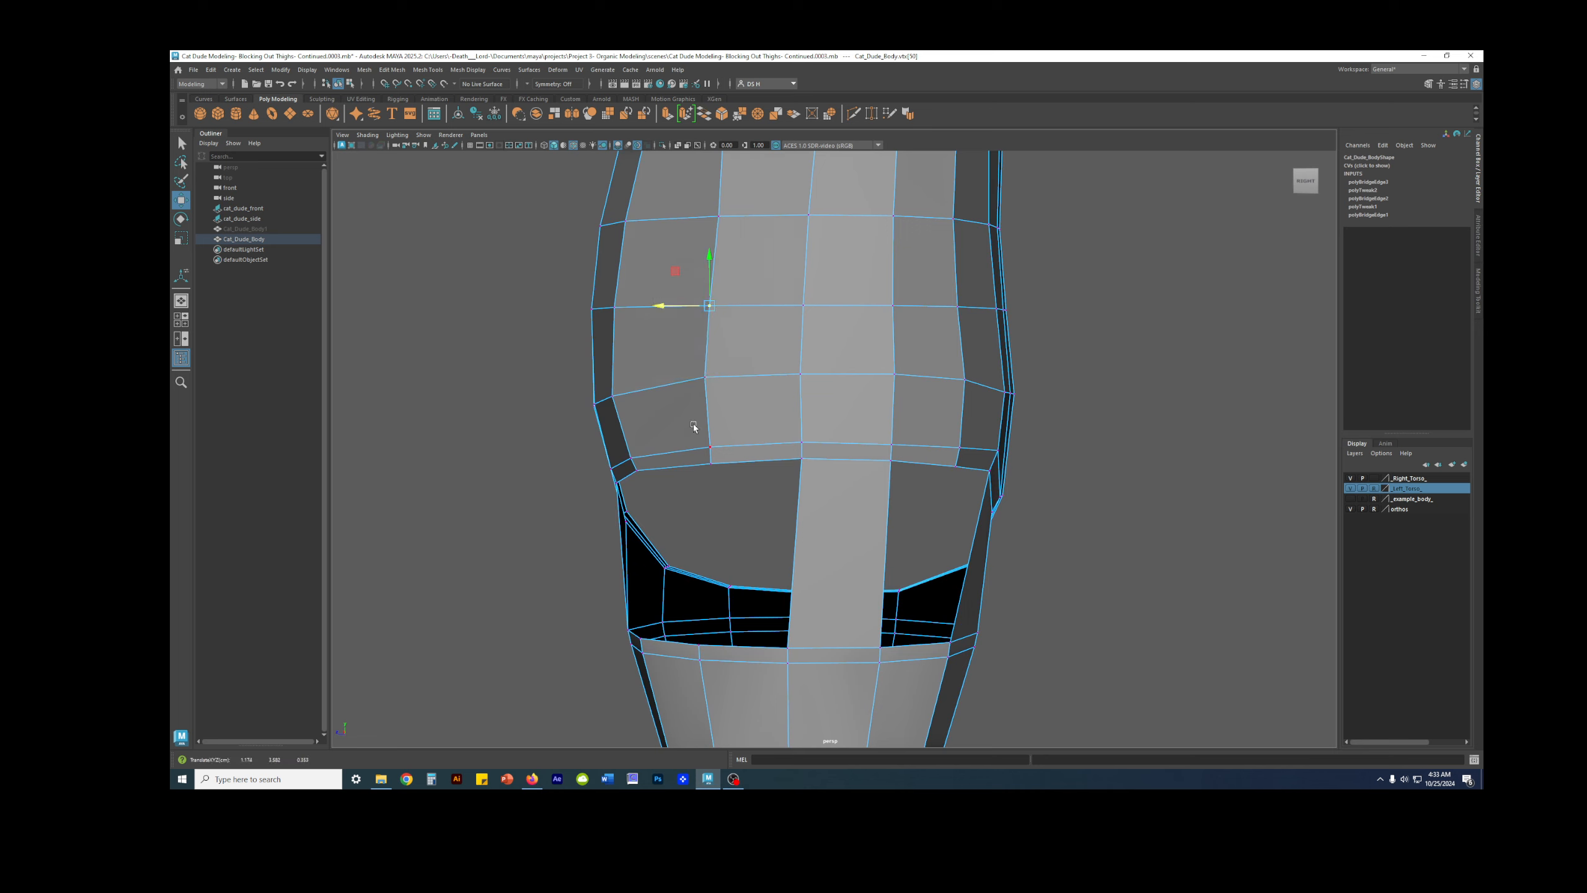
{"action": "left_click", "coordinate": [703, 375]}
{"action": "left_click_drag", "start_coordinate": [663, 377], "coordinate": [660, 378]}
Step: Move the next higher vertex in the same column forward and readjust the vertex below it
{"action": "middle_click_drag", "start_coordinate": [746, 277], "coordinate": [703, 352], "text": "alt"}
{"action": "left_click", "coordinate": [679, 292]}
{"action": "left_click_drag", "start_coordinate": [653, 289], "coordinate": [651, 288]}
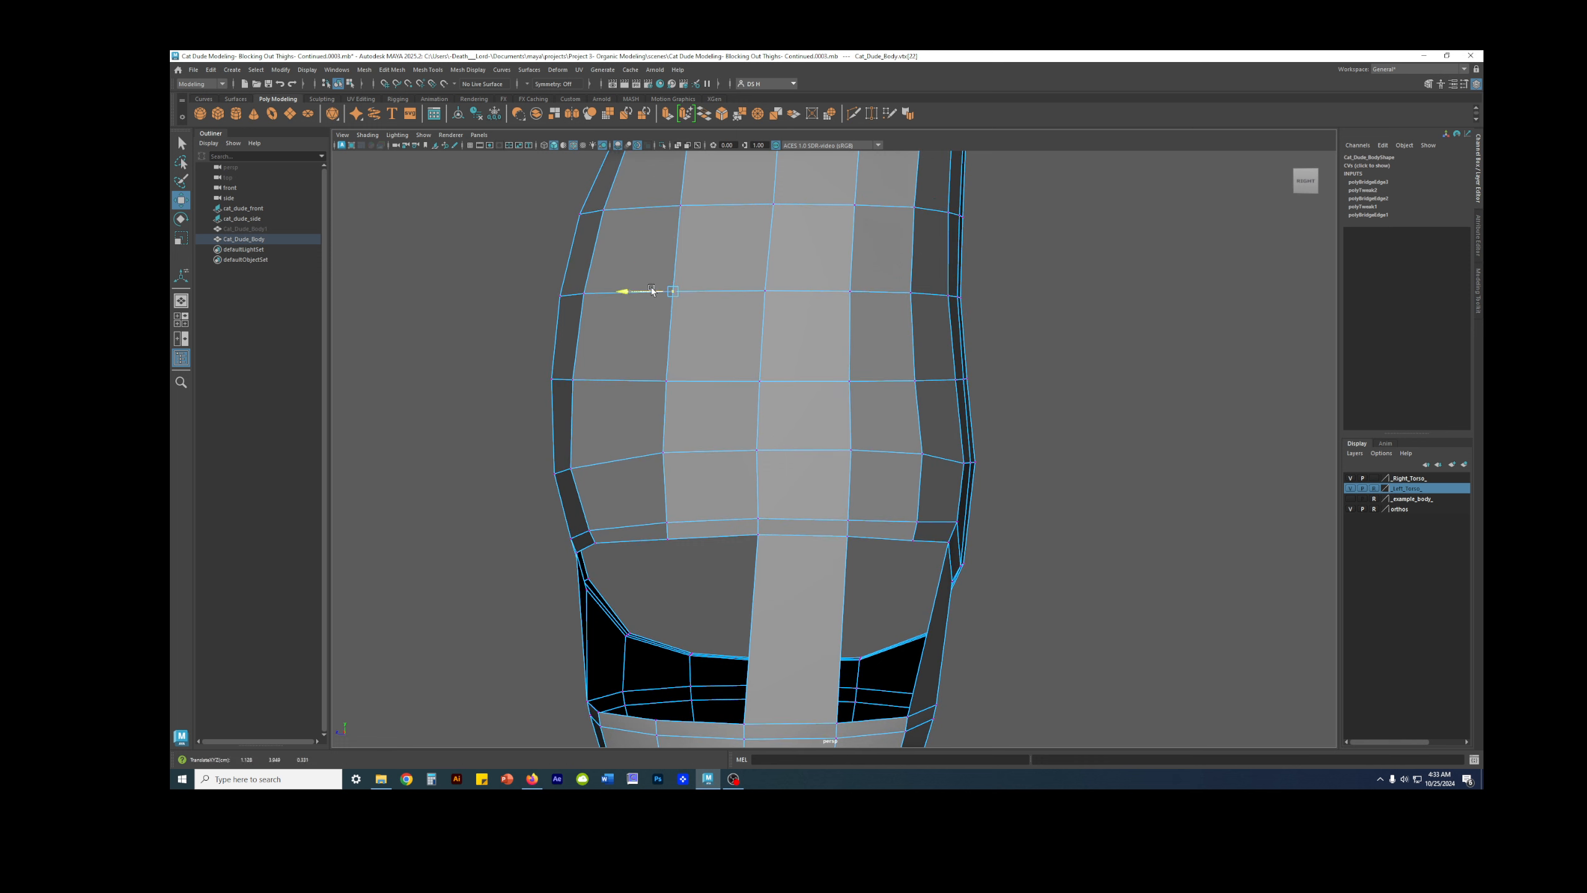
{"action": "left_click", "coordinate": [666, 380]}
{"action": "left_click_drag", "start_coordinate": [628, 380], "coordinate": [624, 381]}
Step: Even out the column of torso vertices above the outer bridge's back edge and preview the mesh smoothed
{"action": "left_click", "coordinate": [852, 381]}
{"action": "left_click_drag", "start_coordinate": [817, 382], "coordinate": [813, 384]}
{"action": "left_click", "coordinate": [850, 291]}
{"action": "left_click_drag", "start_coordinate": [817, 292], "coordinate": [820, 291]}
{"action": "middle_click_drag", "start_coordinate": [873, 219], "coordinate": [857, 334], "text": "alt"}
{"action": "left_click", "coordinate": [838, 319]}
{"action": "key", "text": "3"}
{"action": "middle_click_drag", "start_coordinate": [823, 664], "coordinate": [853, 272], "text": "alt"}
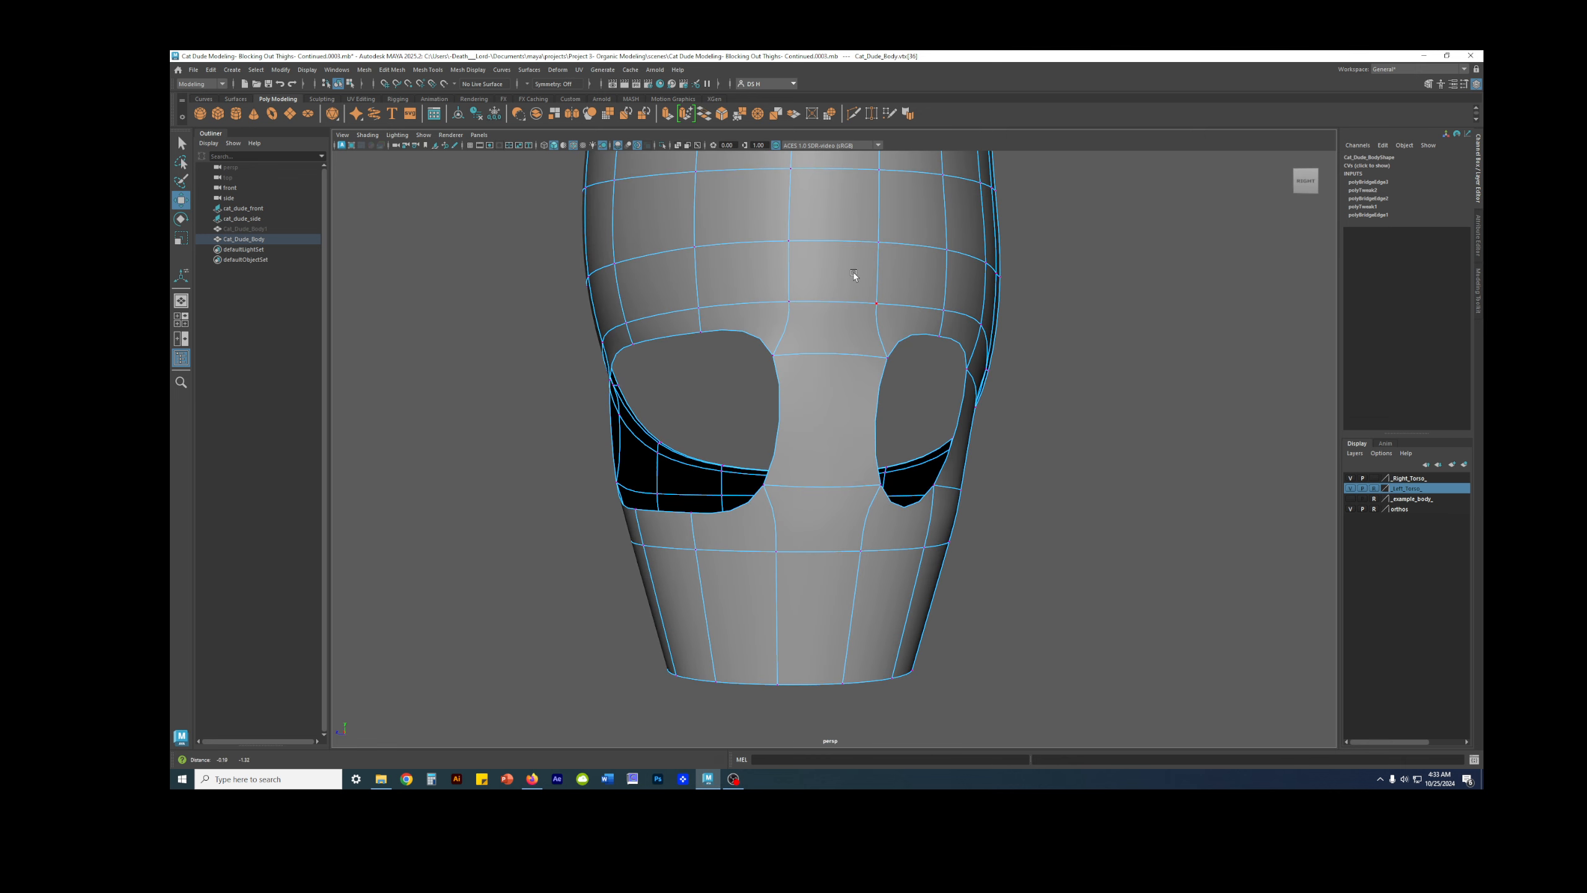
{"action": "key", "text": "1"}
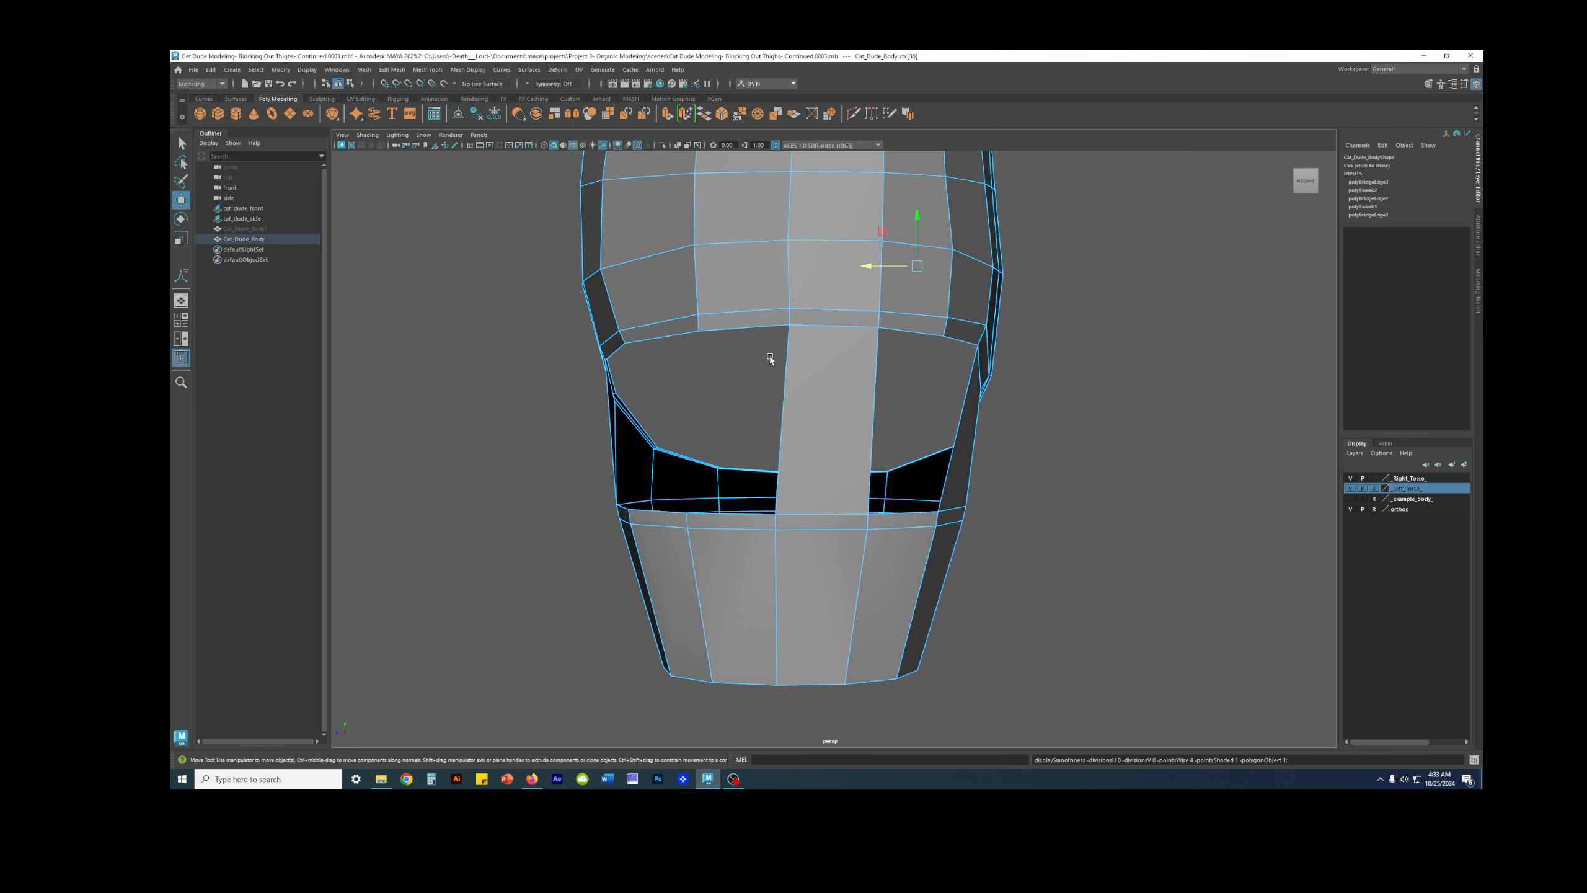
Step: Bridge the torso opening's edge just in front of the outer bridge to the matching edge of the thigh's rim
{"action": "left_click", "coordinate": [752, 323]}
{"action": "left_click", "coordinate": [725, 517], "text": "shift"}
{"action": "left_click_drag", "start_coordinate": [724, 516], "coordinate": [868, 525], "text": "alt"}
{"action": "right_click_drag", "start_coordinate": [1115, 388], "coordinate": [1101, 519], "text": "shift"}
{"action": "left_click_drag", "start_coordinate": [963, 476], "coordinate": [756, 423], "text": "alt"}
{"action": "key", "text": "3"}
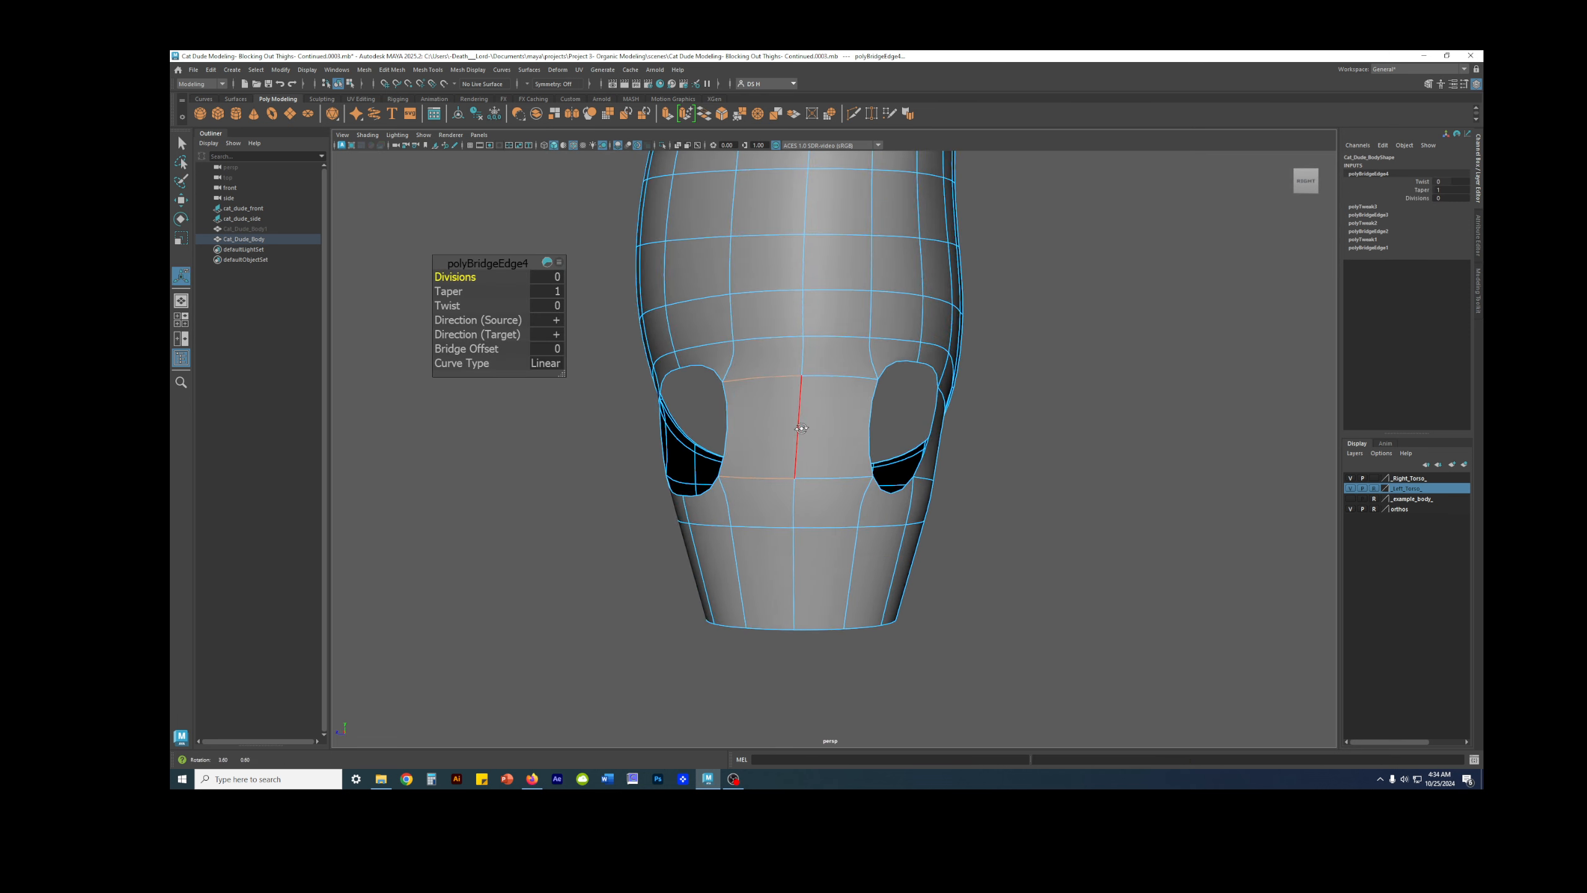
{"action": "key", "text": "1"}
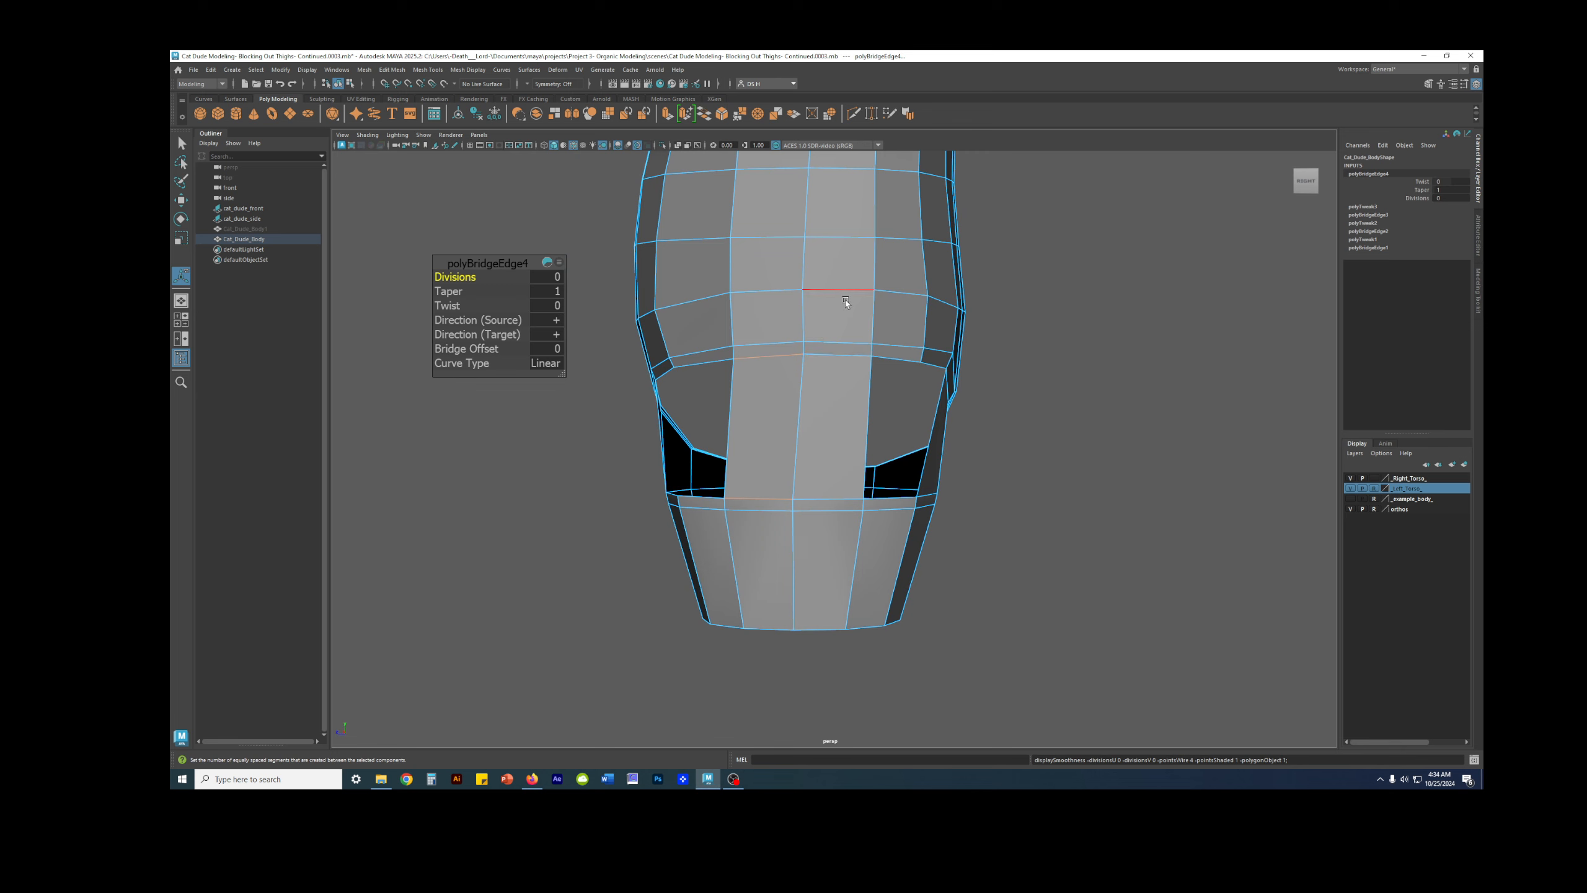
Step: Shift the thigh rim edges directly below the two outer bridges slightly toward the back
{"action": "key", "text": "q"}
{"action": "left_click", "coordinate": [877, 442]}
{"action": "right_click_drag", "start_coordinate": [877, 441], "coordinate": [804, 540], "text": "alt"}
{"action": "mouse_move", "coordinate": [949, 524]}
{"action": "left_mouse_down", "text": "alt"}
{"action": "mouse_move", "coordinate": [989, 535]}
{"action": "mouse_move", "coordinate": [972, 539]}
{"action": "left_mouse_up", "text": "alt"}
{"action": "scroll", "coordinate": [878, 523], "scroll_direction": "up", "scroll_amount": 3}
{"action": "left_click_drag", "start_coordinate": [878, 523], "coordinate": [893, 527], "text": "alt"}
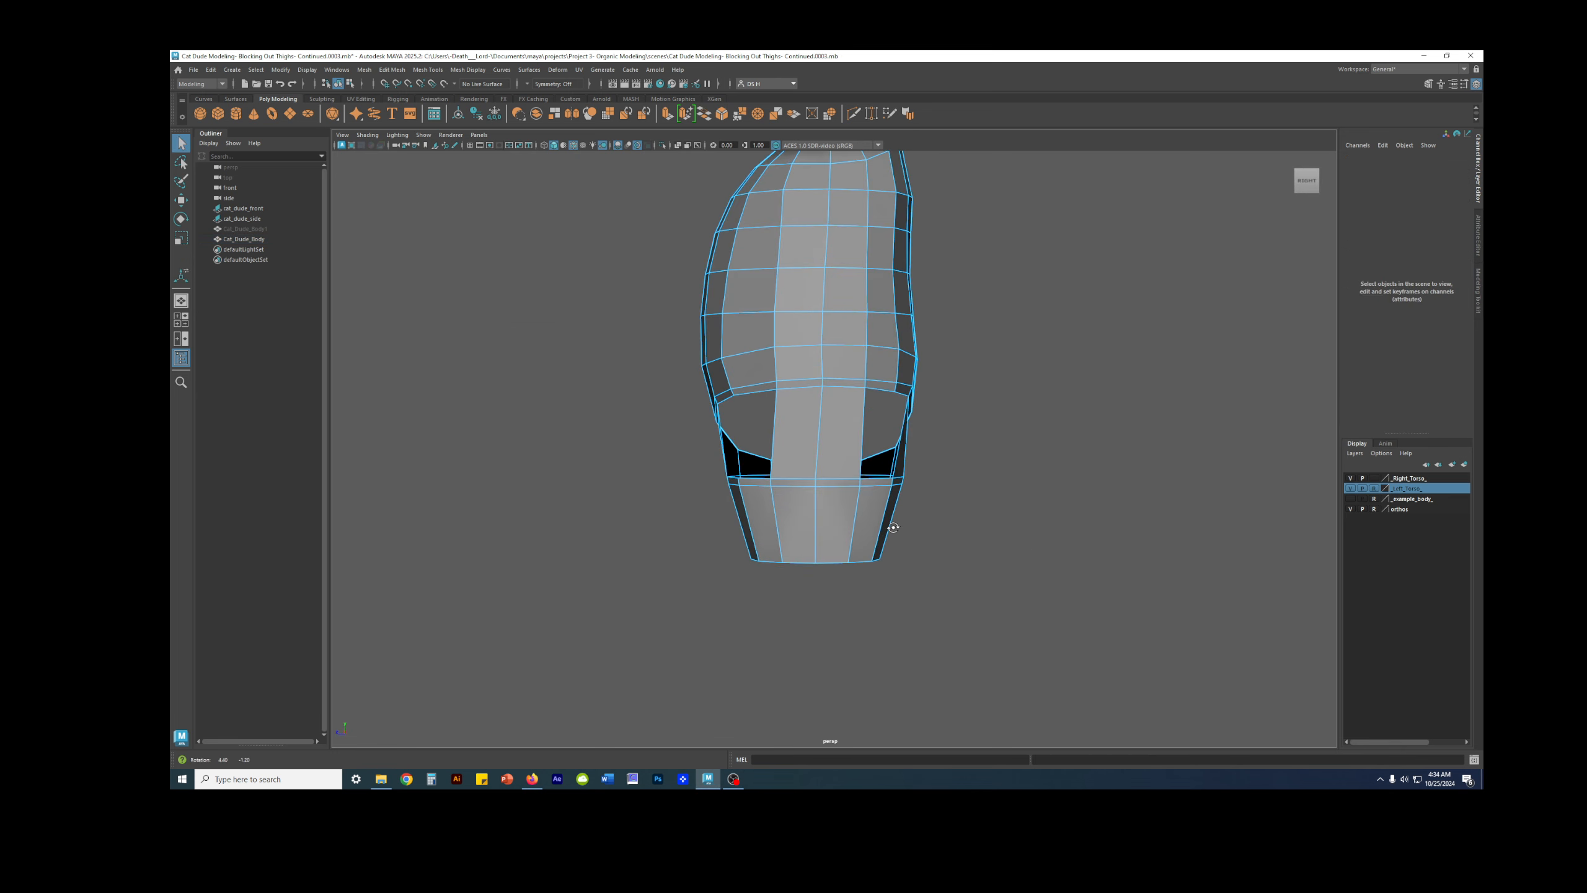
{"action": "right_click_drag", "start_coordinate": [825, 457], "coordinate": [896, 459], "text": "alt"}
{"action": "middle_click_drag", "start_coordinate": [870, 437], "coordinate": [900, 487], "text": "alt"}
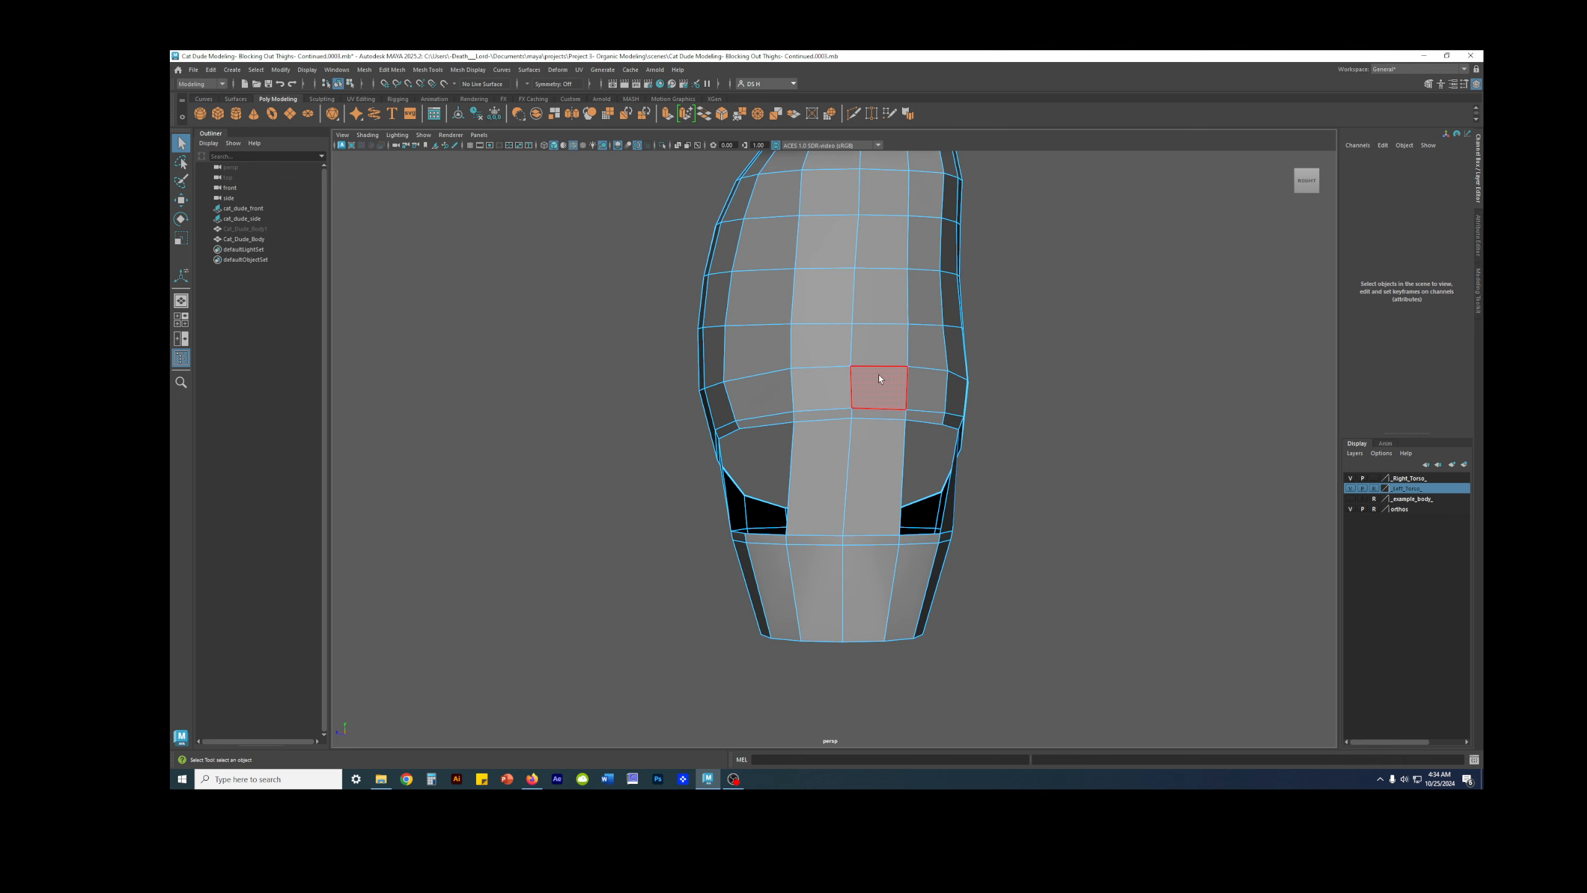
{"action": "left_click", "coordinate": [880, 541]}
{"action": "key", "text": "w"}
{"action": "left_click", "coordinate": [840, 522], "text": "shift"}
{"action": "left_click_drag", "start_coordinate": [801, 541], "coordinate": [803, 543]}
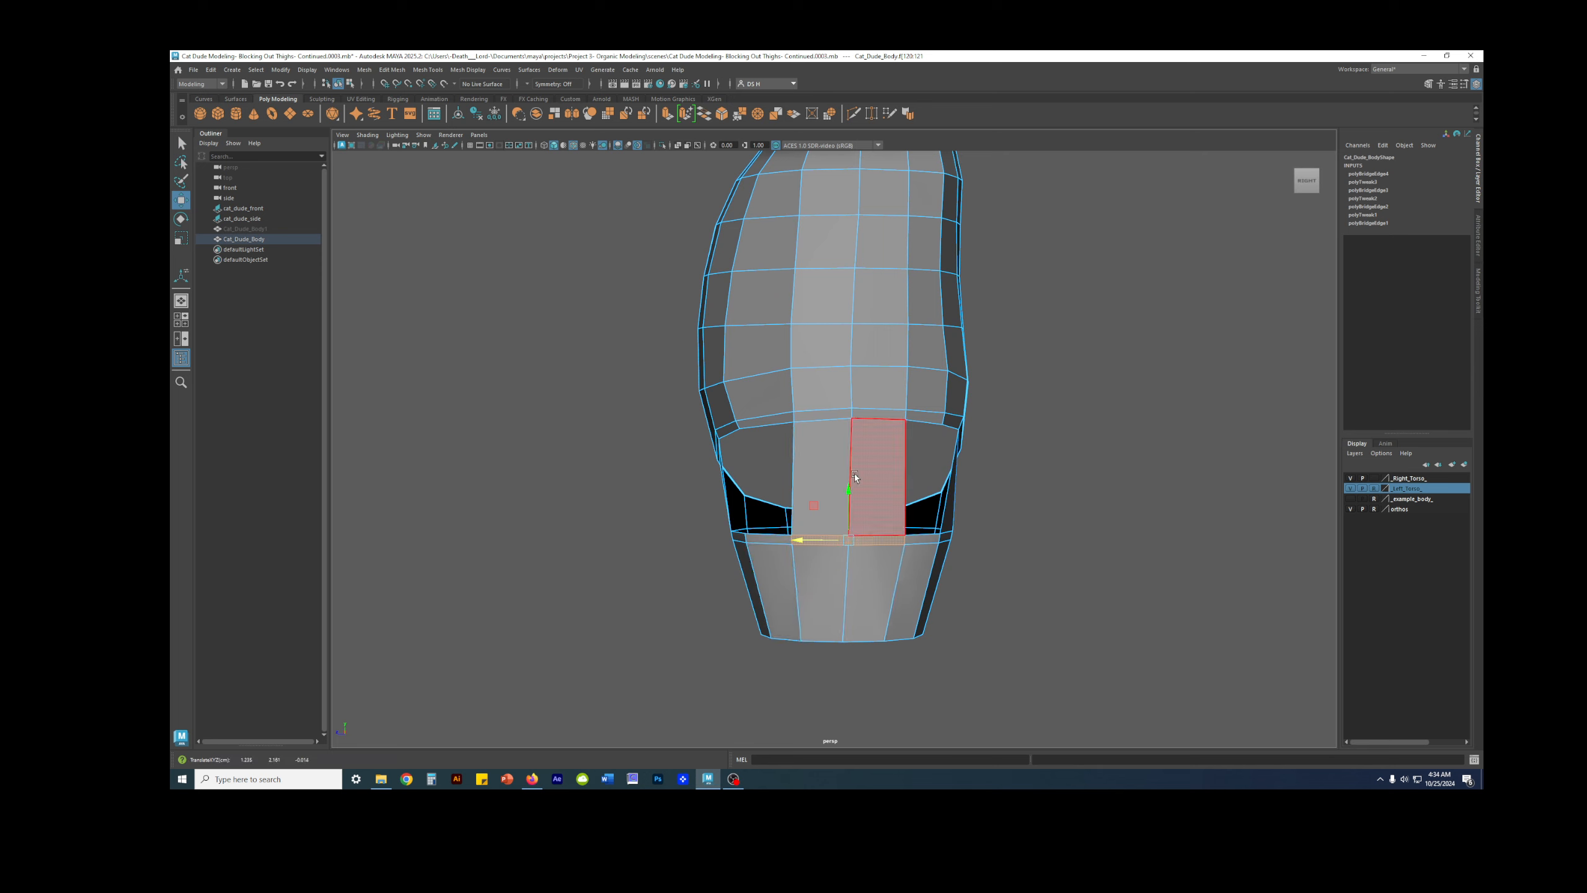
{"action": "left_click", "coordinate": [1048, 571]}
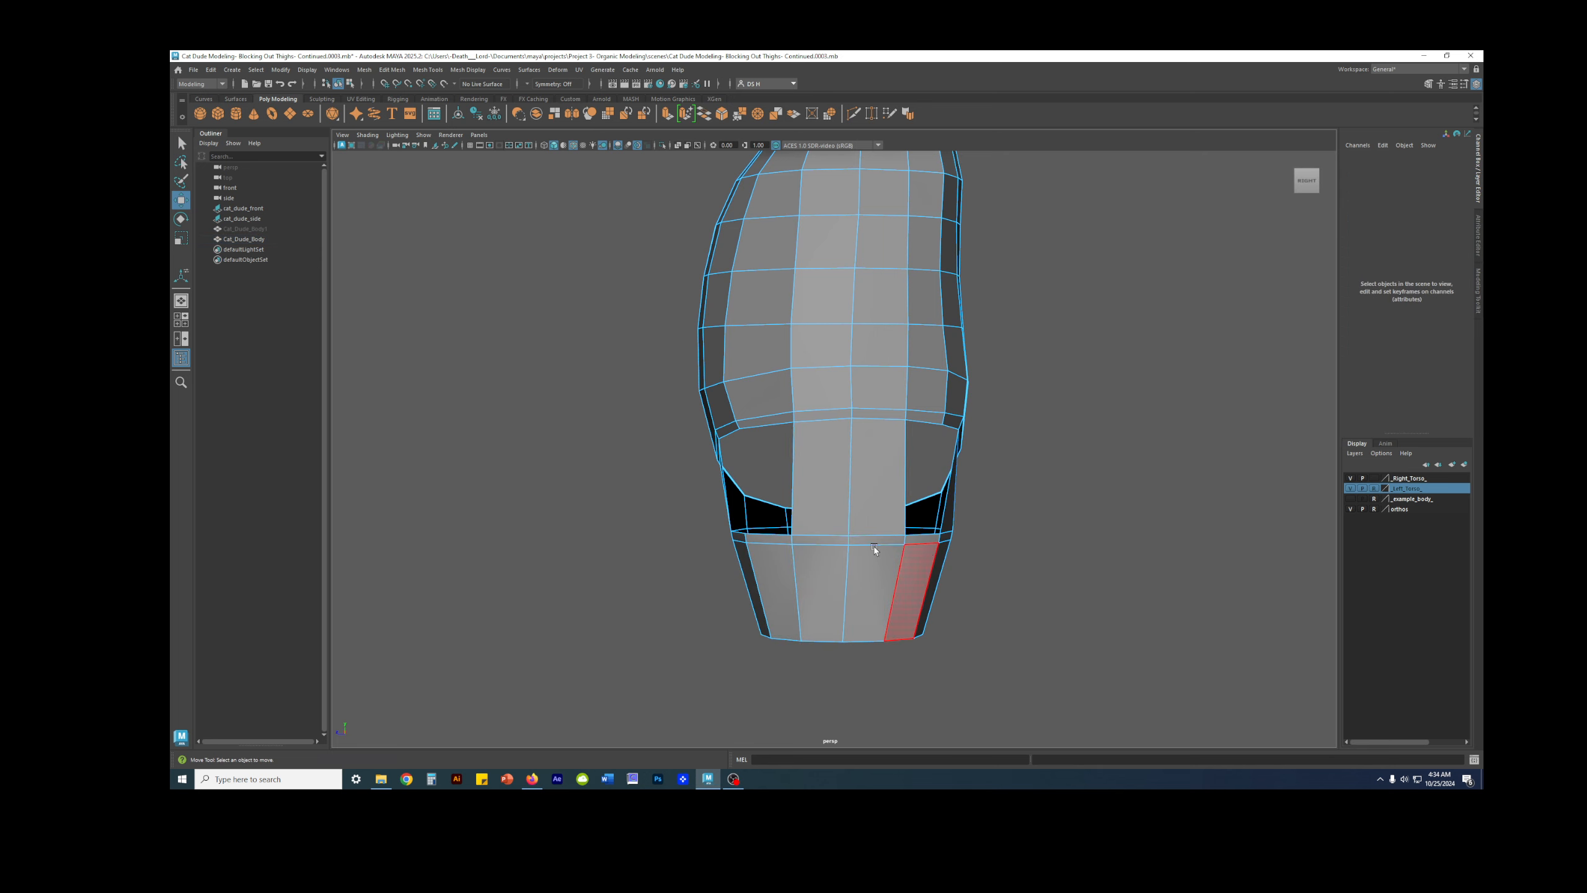
Step: Adjust the three short vertical thigh rim edges below the outer bridges individually so that they are evenly spaced
{"action": "double_click", "coordinate": [792, 532]}
{"action": "scroll", "coordinate": [793, 563], "scroll_direction": "up", "scroll_amount": 2}
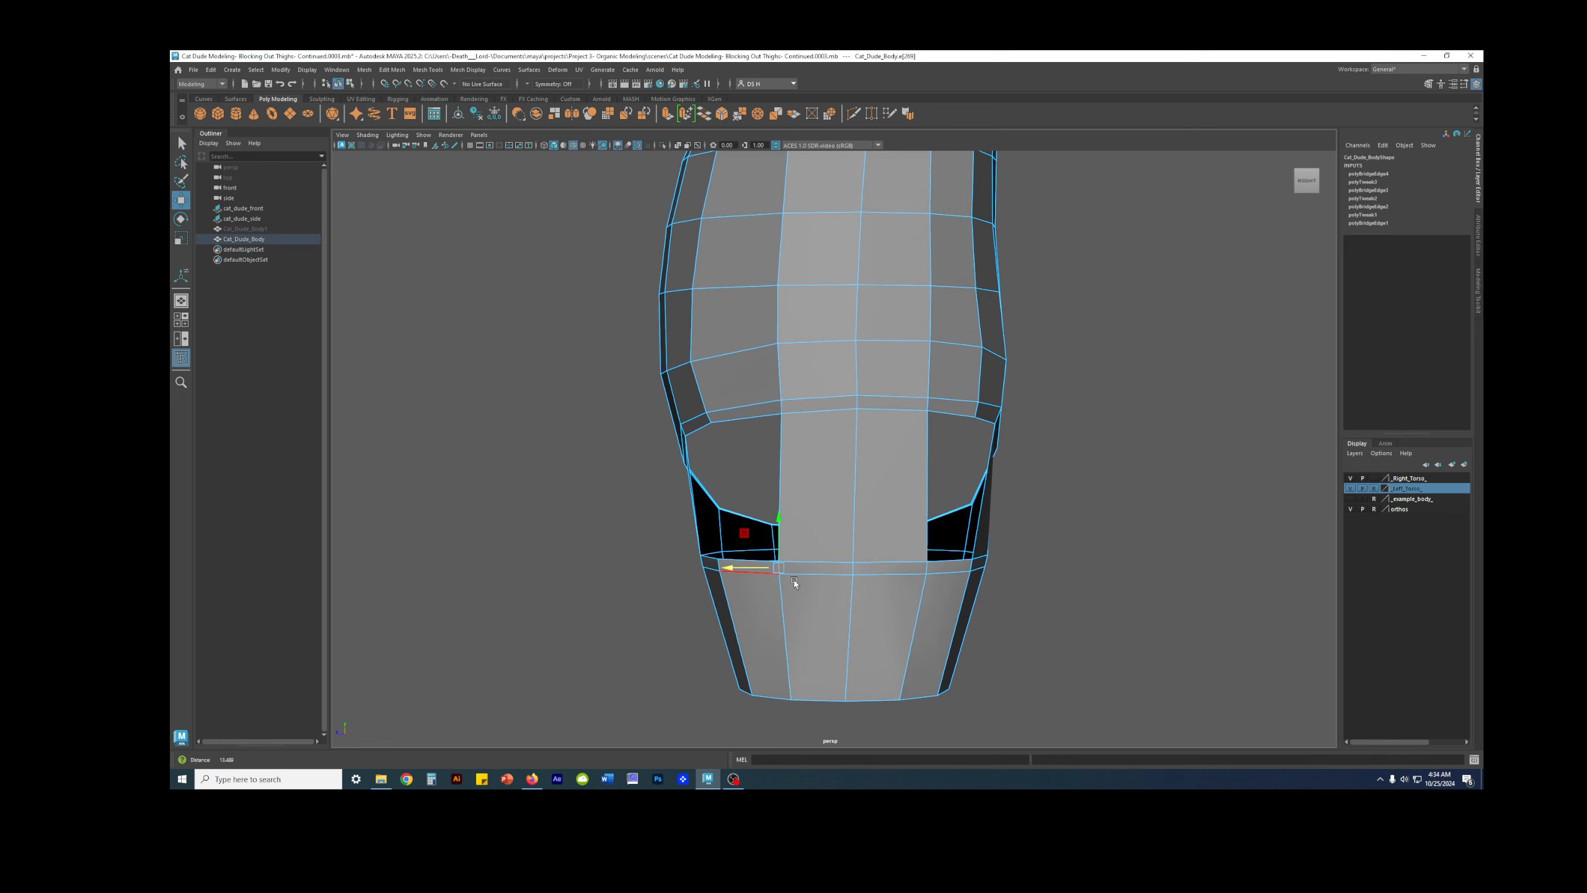
{"action": "left_click", "coordinate": [733, 567]}
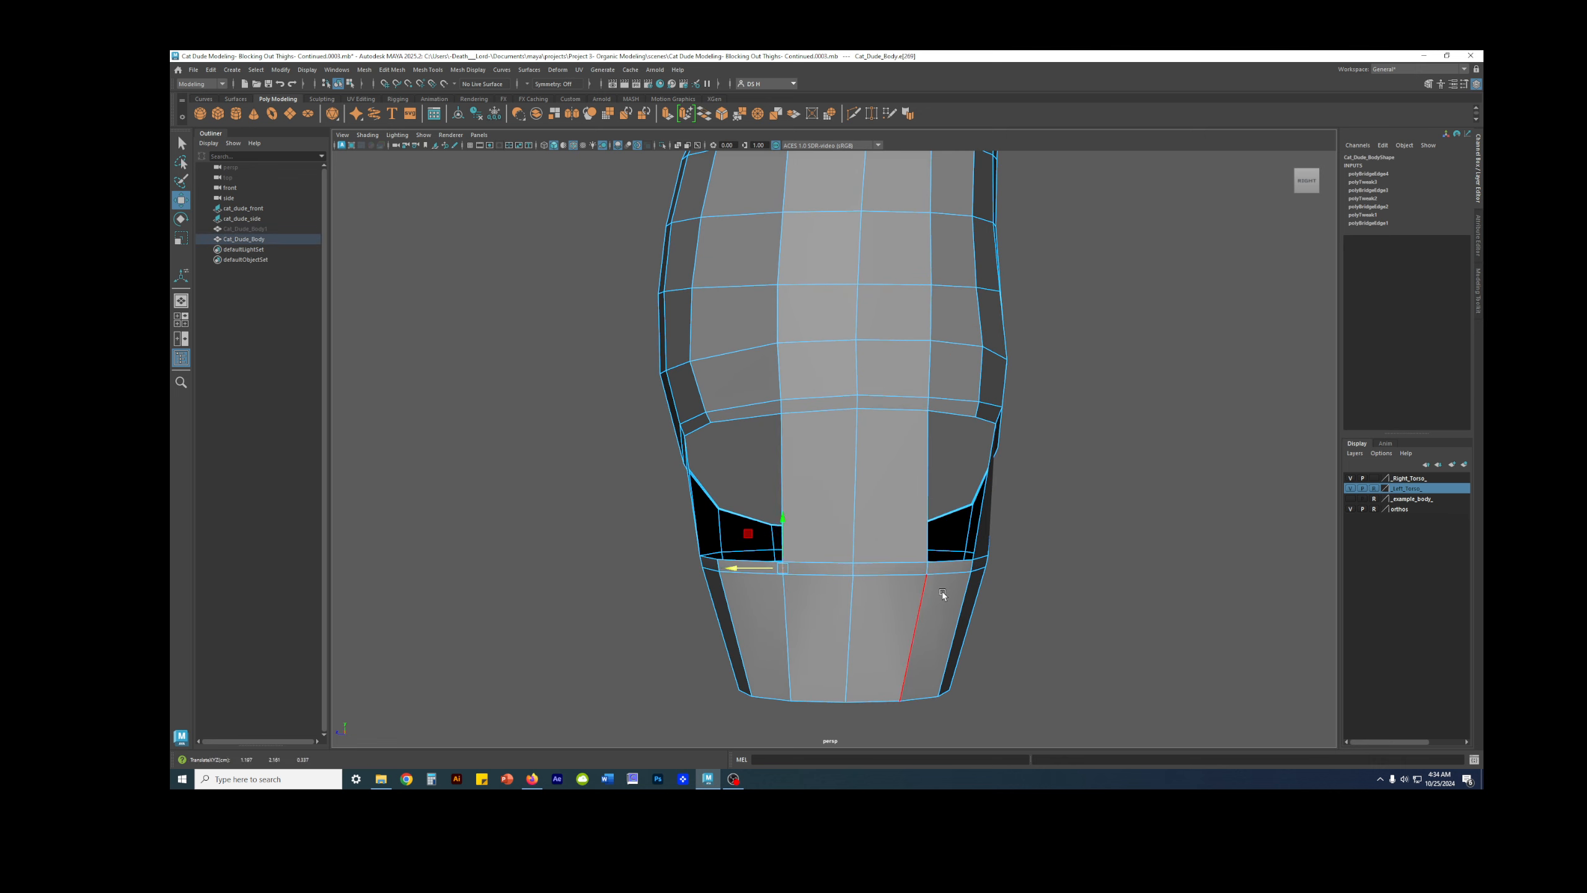
{"action": "left_click_drag", "start_coordinate": [880, 573], "coordinate": [874, 568]}
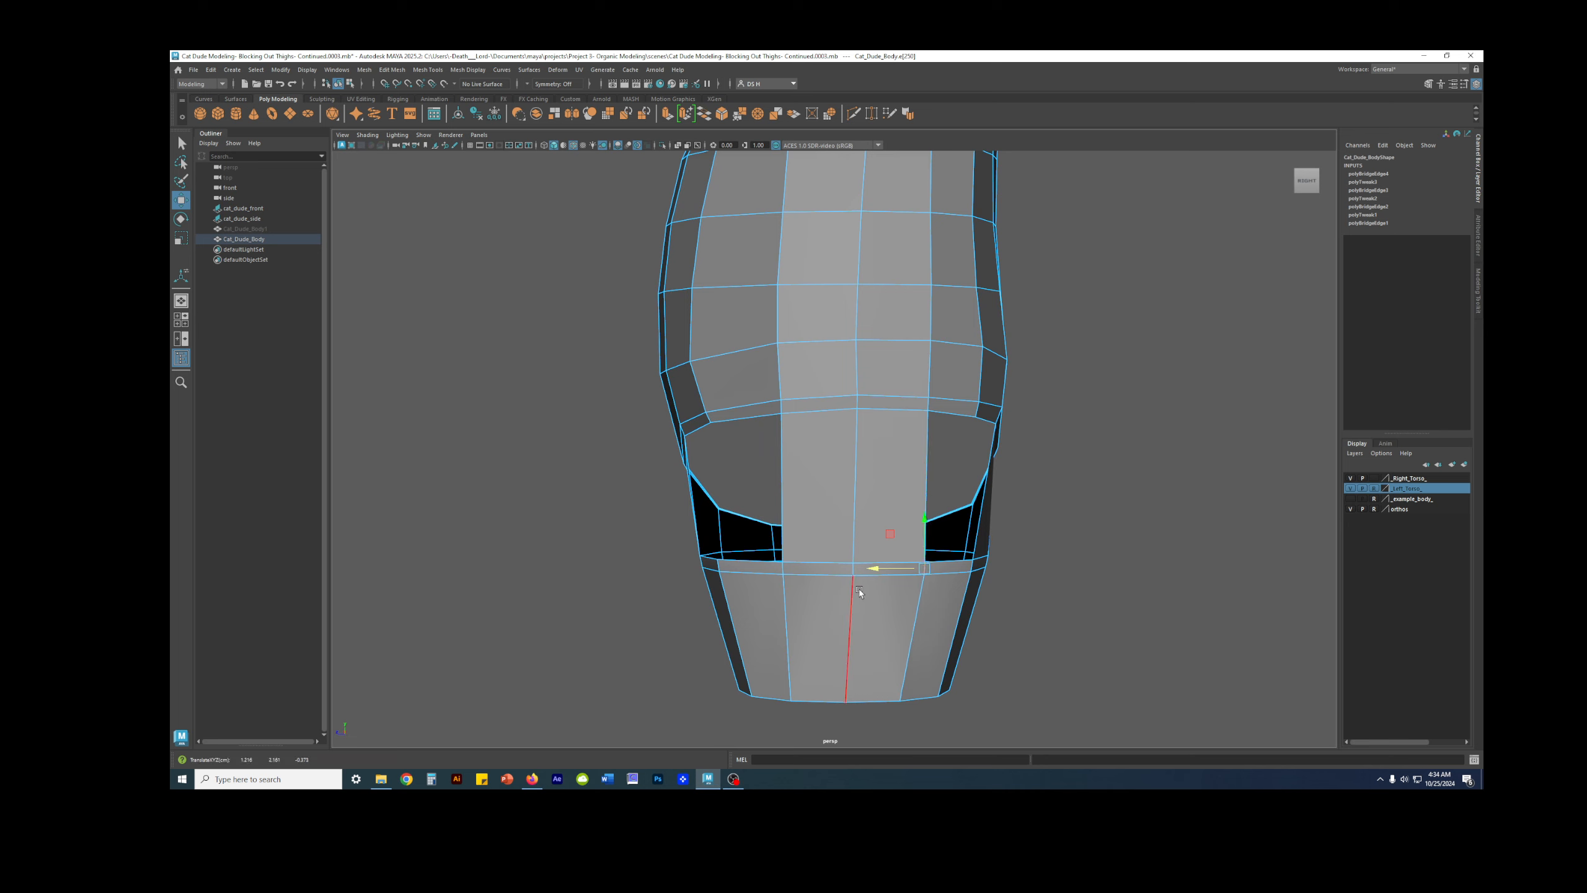
{"action": "left_click", "coordinate": [849, 573]}
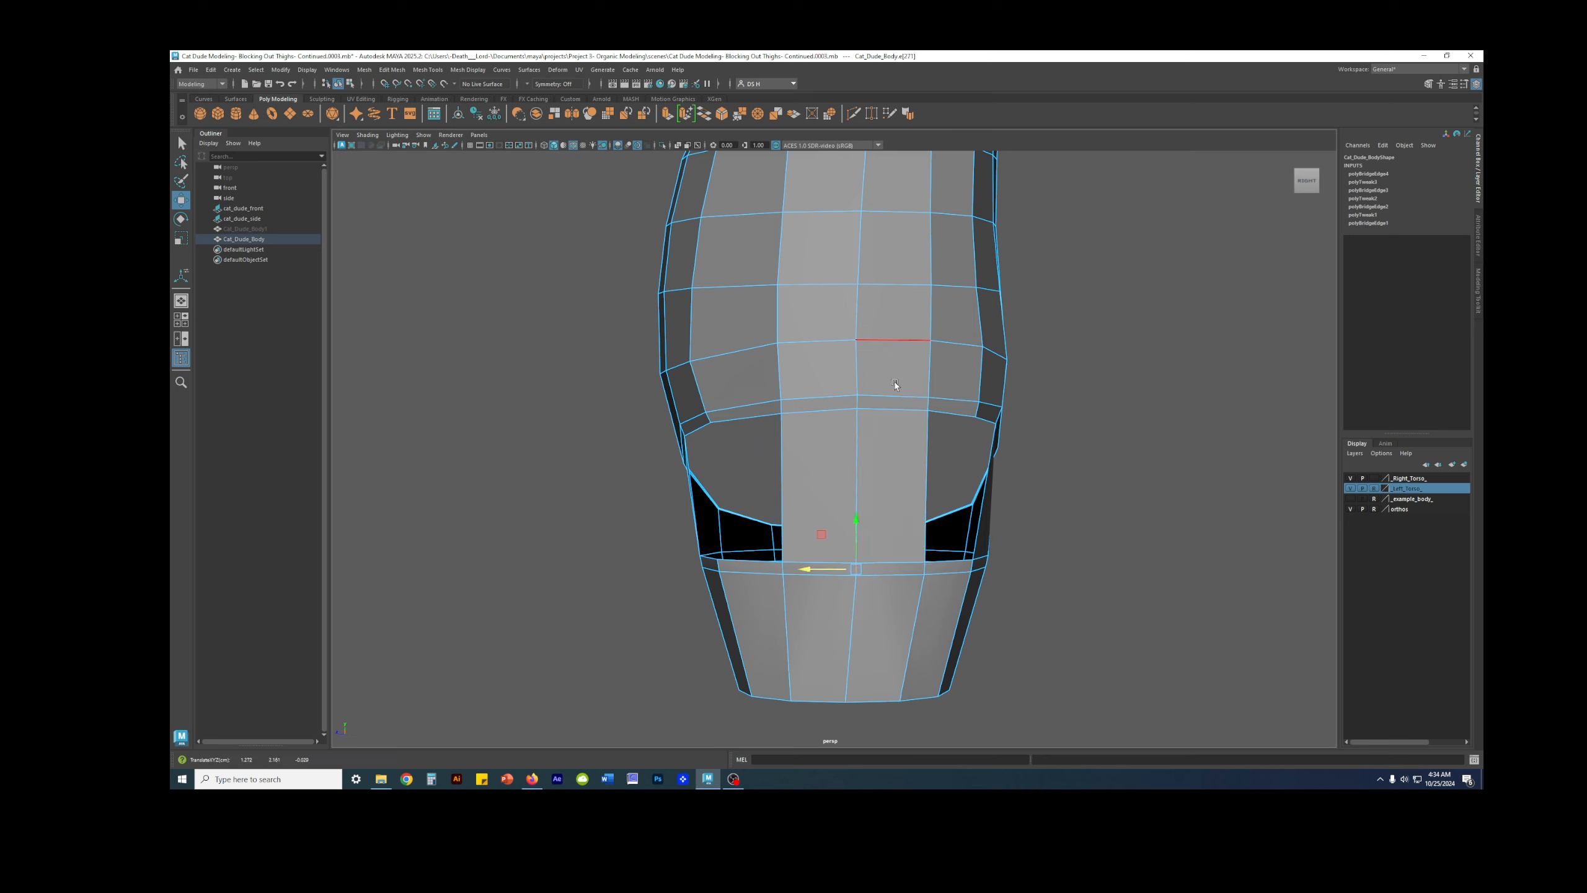
Step: Shift the vertices on the outer side of the thigh's bottom edge slightly backward in line with the columns above
{"action": "middle_click_drag", "start_coordinate": [903, 544], "coordinate": [884, 403], "text": "alt"}
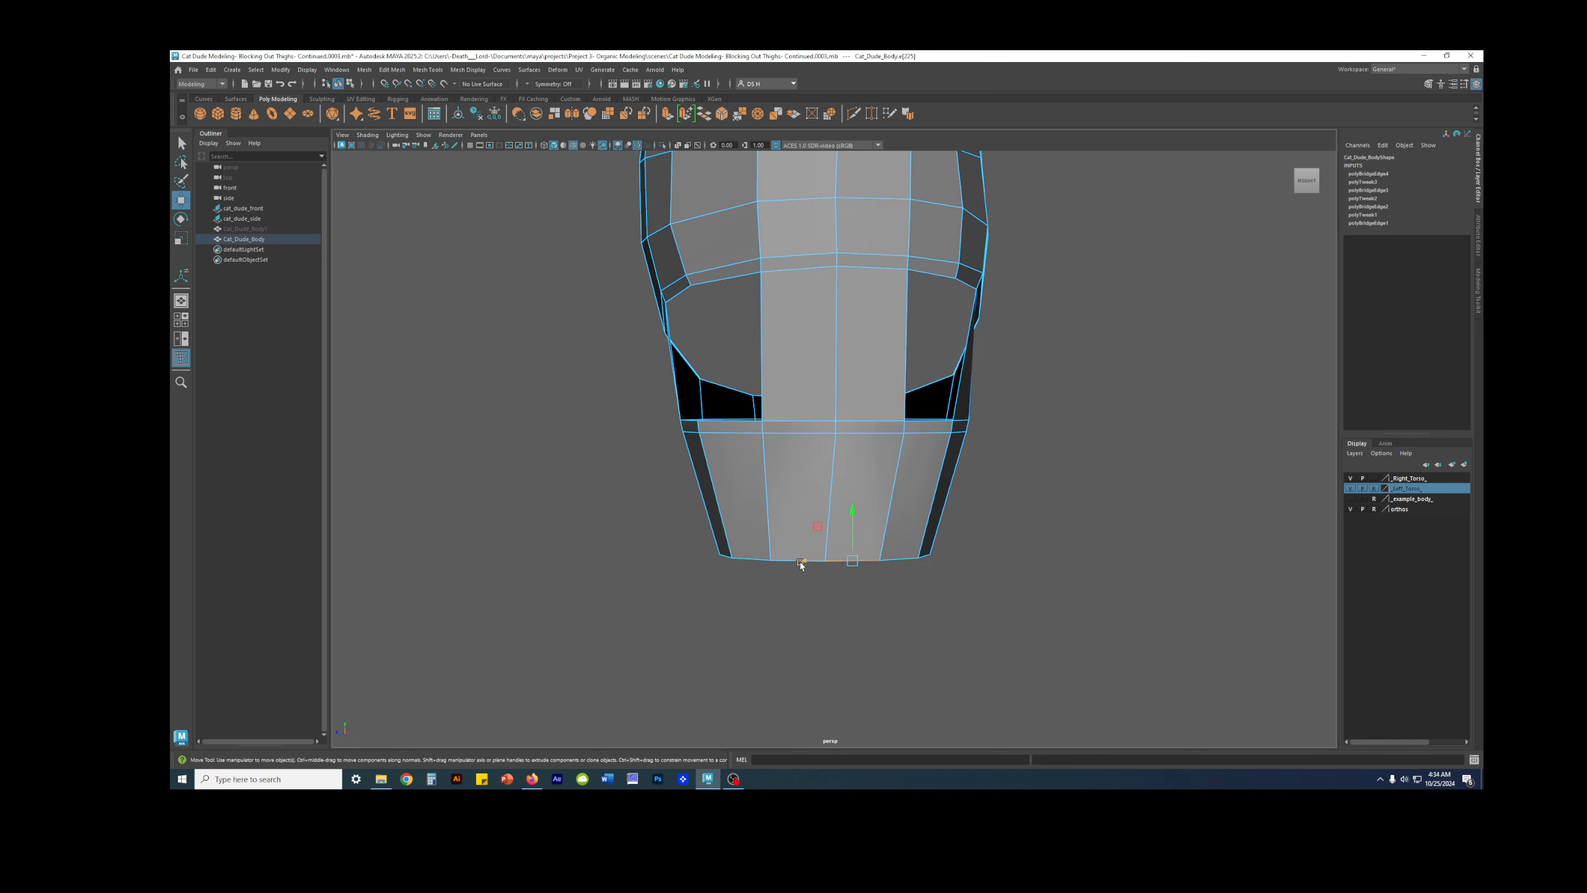
{"action": "left_click", "coordinate": [843, 616]}
{"action": "right_click_drag", "start_coordinate": [858, 551], "coordinate": [781, 556]}
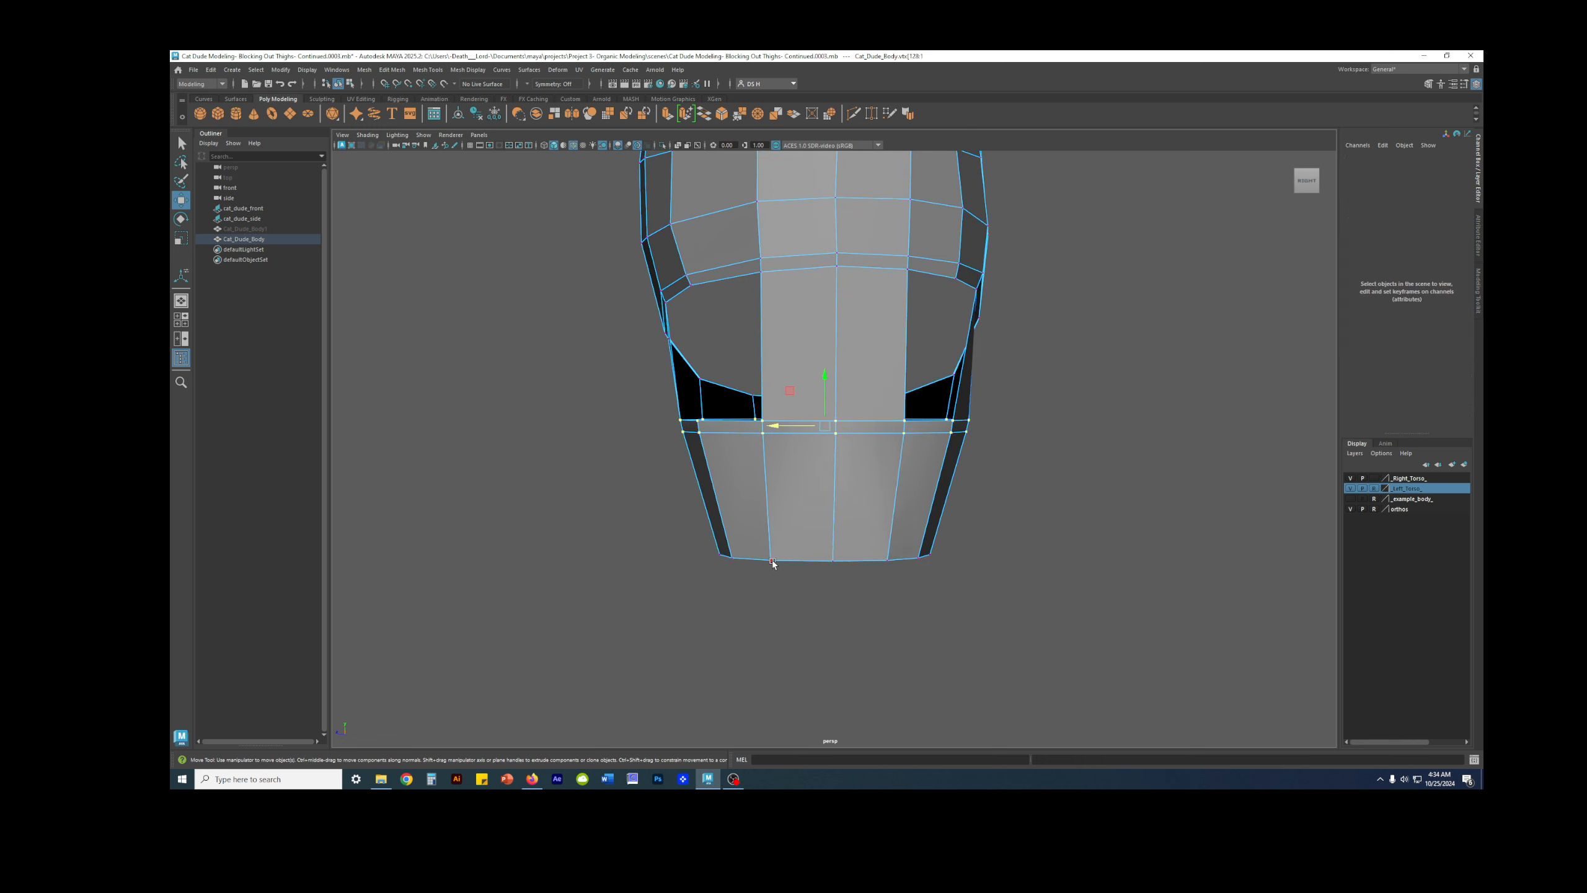
{"action": "left_click", "coordinate": [772, 561]}
{"action": "left_click_drag", "start_coordinate": [742, 561], "coordinate": [748, 562]}
{"action": "middle_click_drag", "start_coordinate": [885, 416], "coordinate": [825, 523], "text": "alt"}
{"action": "scroll", "coordinate": [826, 523], "scroll_direction": "down", "scroll_amount": 1}
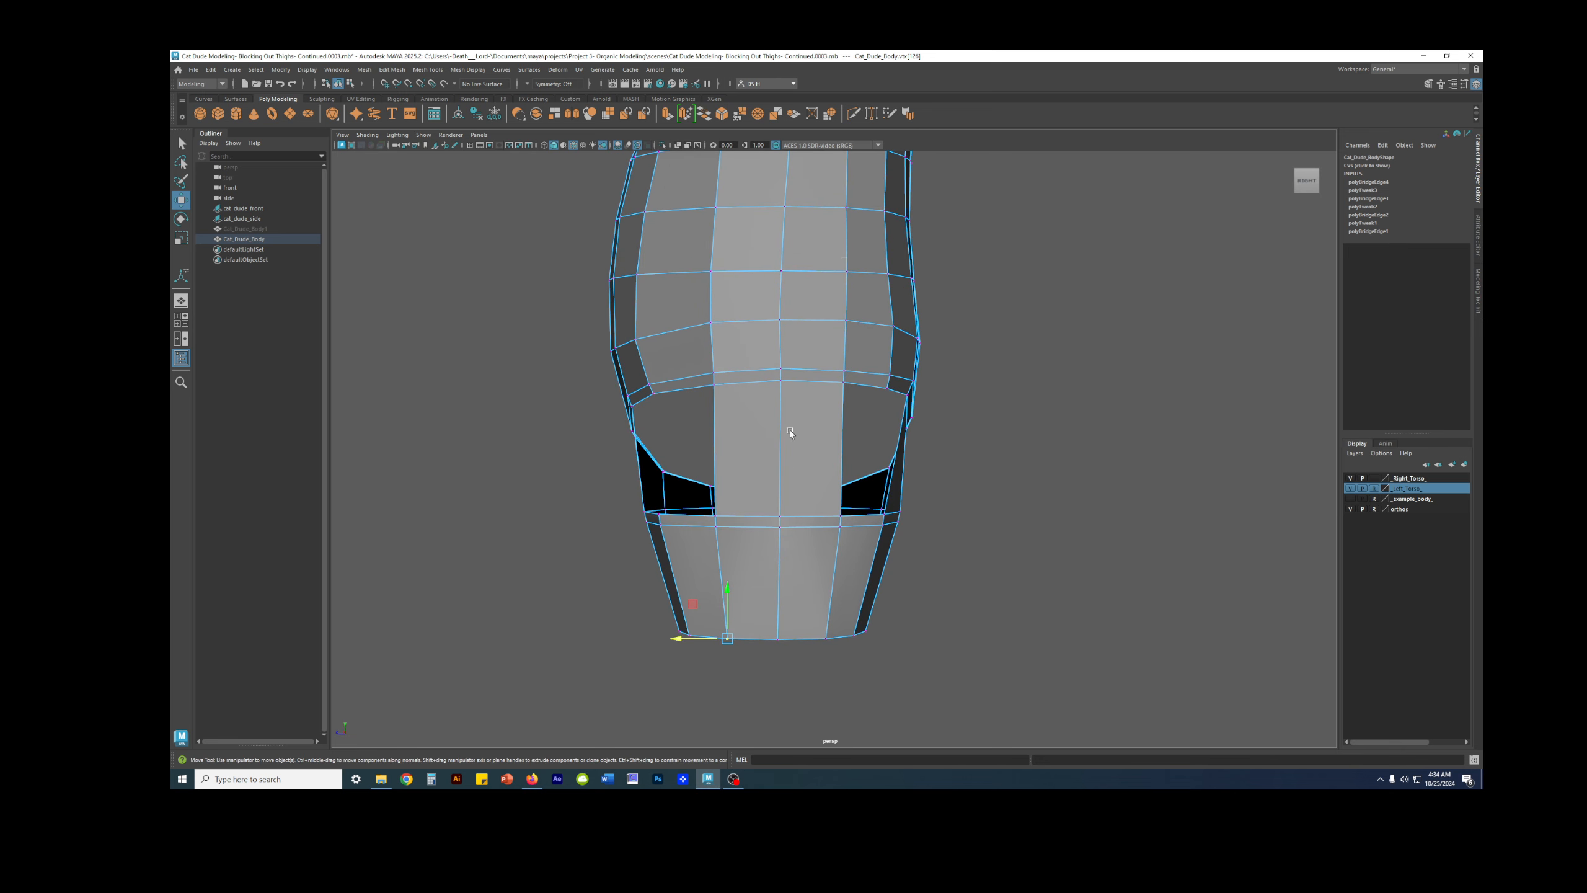
{"action": "key", "text": "3"}
{"action": "key", "text": "1"}
{"action": "left_click", "coordinate": [828, 637]}
{"action": "left_click", "coordinate": [887, 641]}
Step: Shift the short vertical rim edge at the outer foot of the slanted back bridge slightly toward the thigh's outer side
{"action": "left_click_drag", "start_coordinate": [893, 639], "coordinate": [832, 460], "text": "alt"}
{"action": "left_click", "coordinate": [790, 603]}
{"action": "key", "text": "3"}
{"action": "left_click", "coordinate": [952, 340]}
{"action": "left_click", "coordinate": [932, 469]}
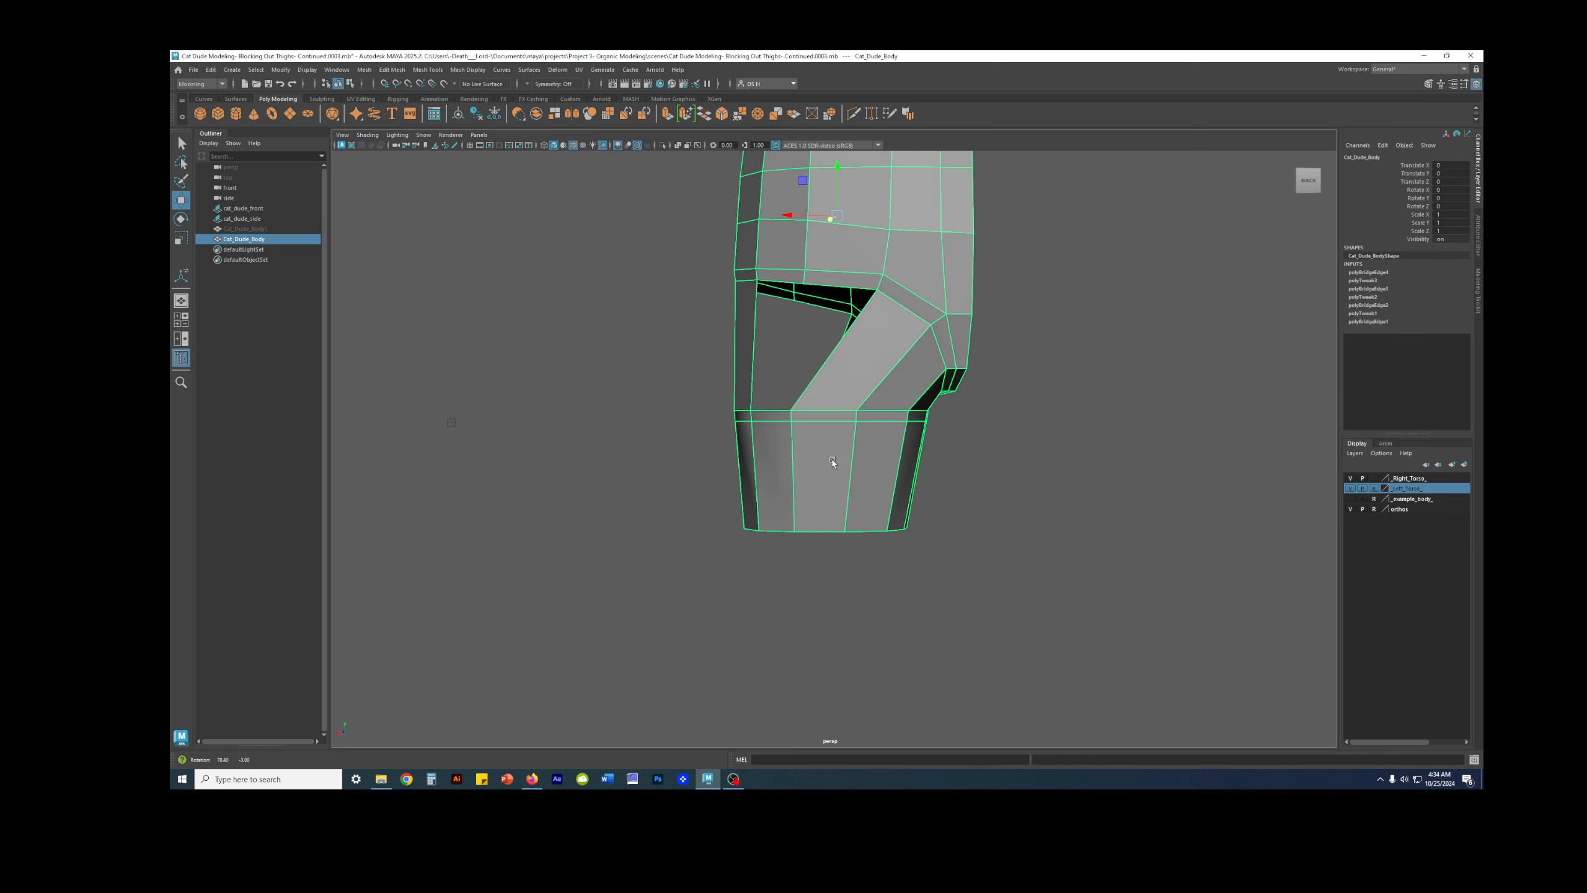
{"action": "right_click_drag", "start_coordinate": [833, 460], "coordinate": [822, 532]}
{"action": "left_click", "coordinate": [777, 533]}
{"action": "left_click", "coordinate": [937, 537]}
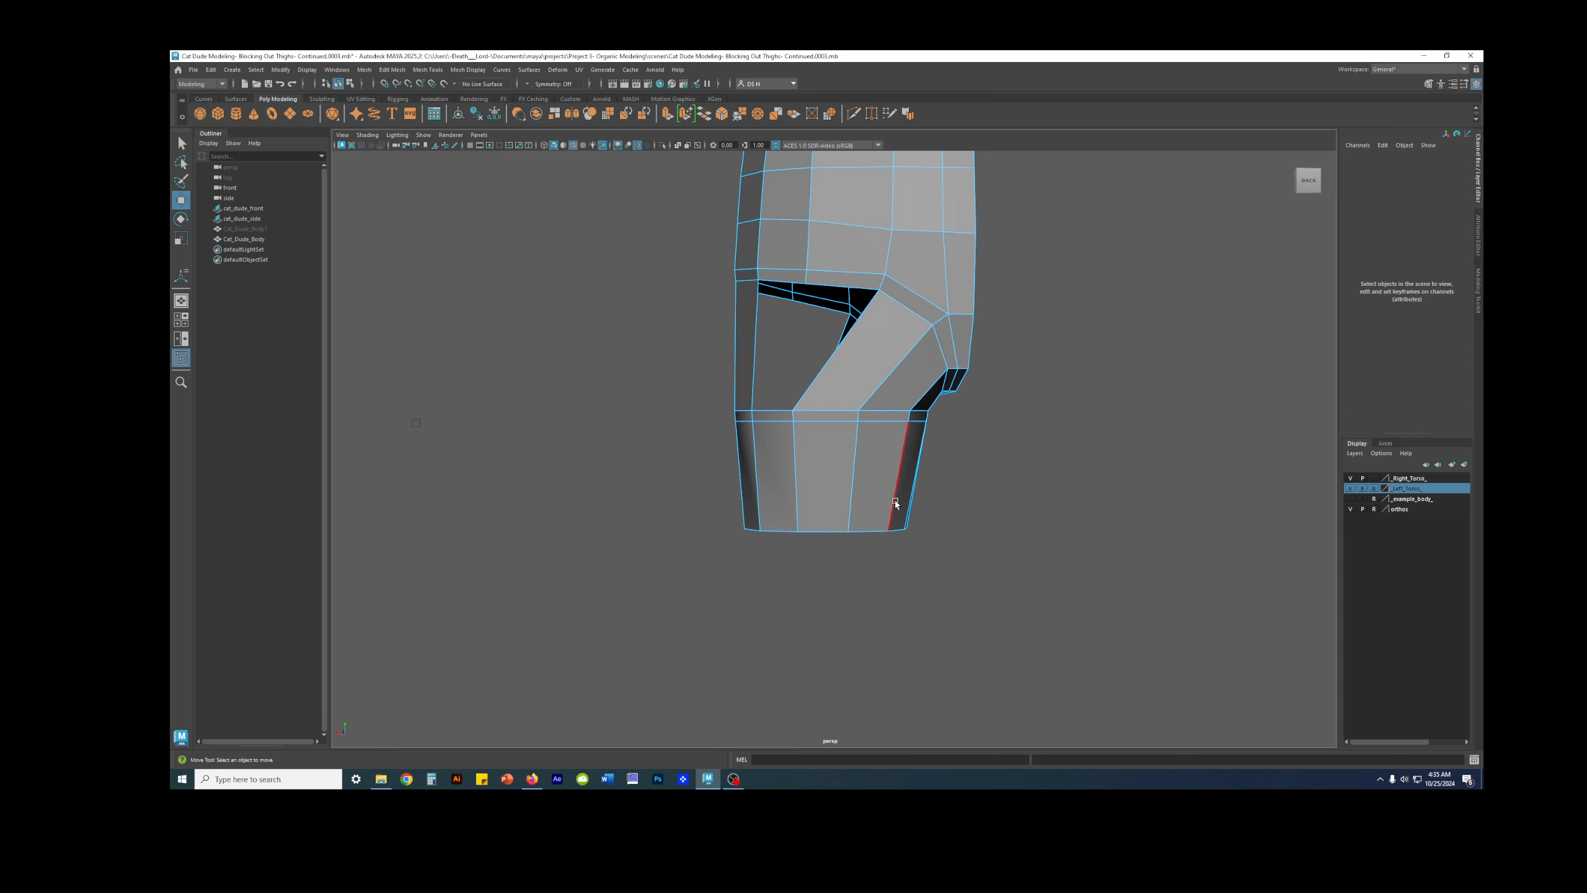
{"action": "left_click_drag", "start_coordinate": [891, 479], "coordinate": [817, 476], "text": "alt"}
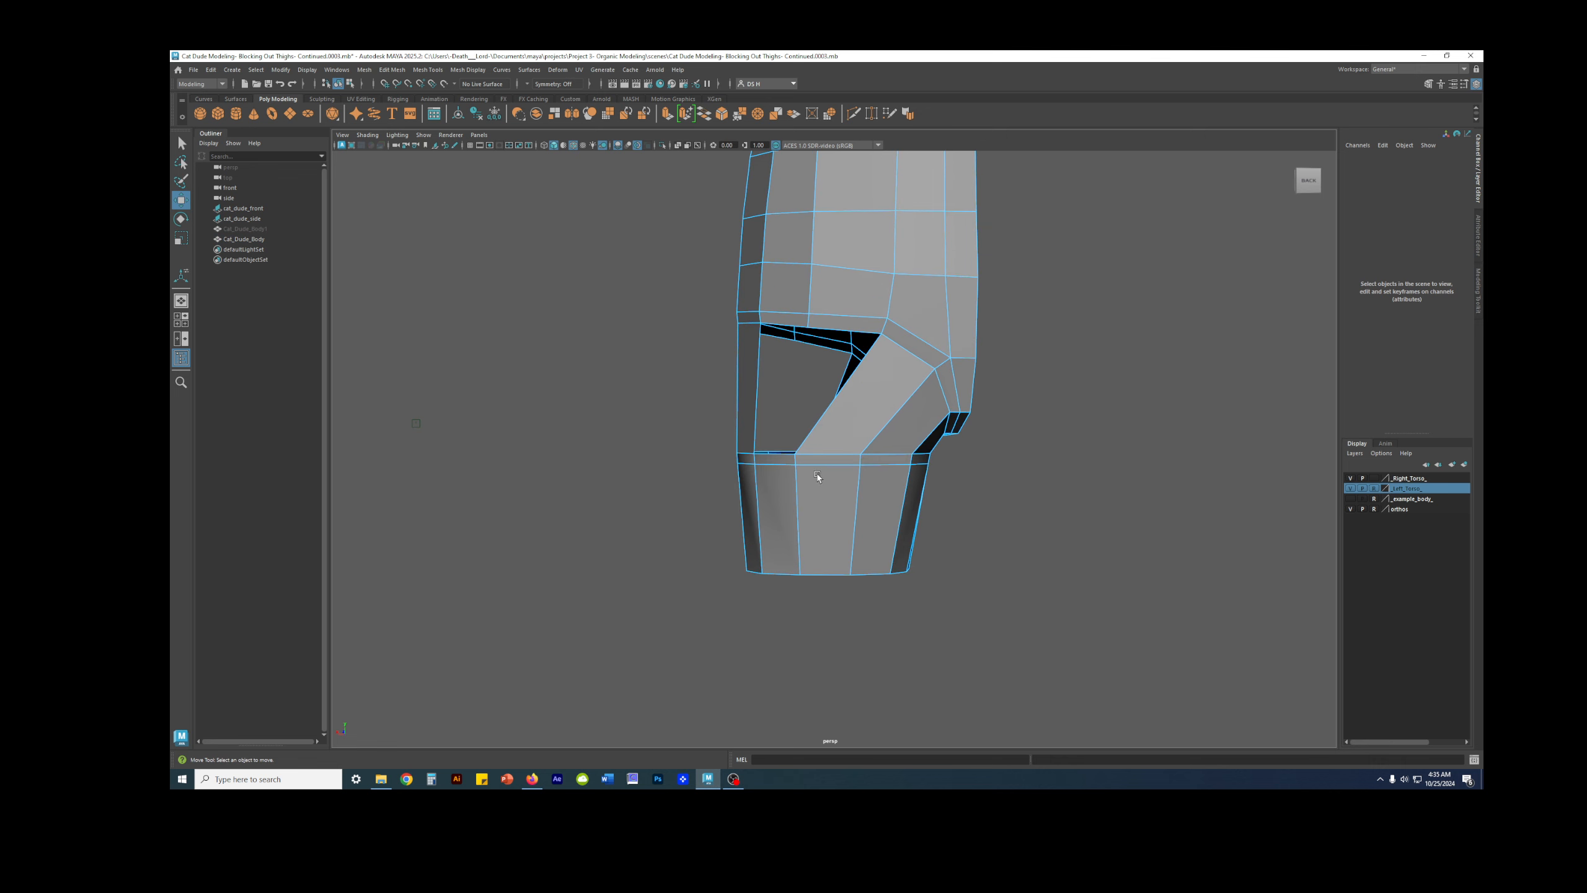
{"action": "scroll", "coordinate": [779, 474], "scroll_direction": "up", "scroll_amount": 3}
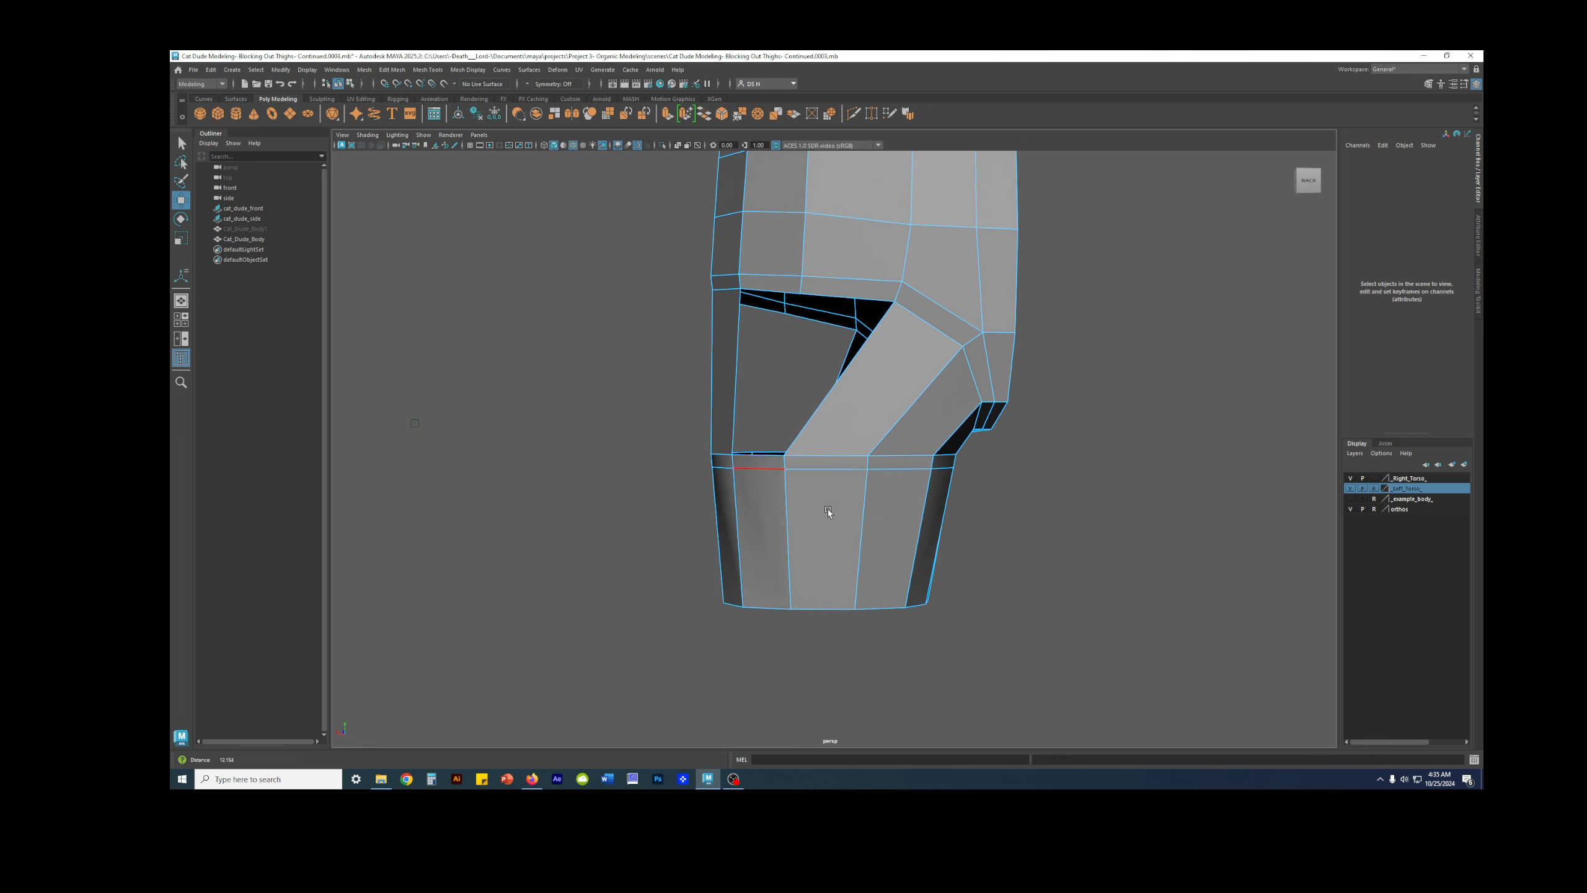
{"action": "left_click", "coordinate": [777, 465]}
{"action": "left_click_drag", "start_coordinate": [754, 465], "coordinate": [751, 466]}
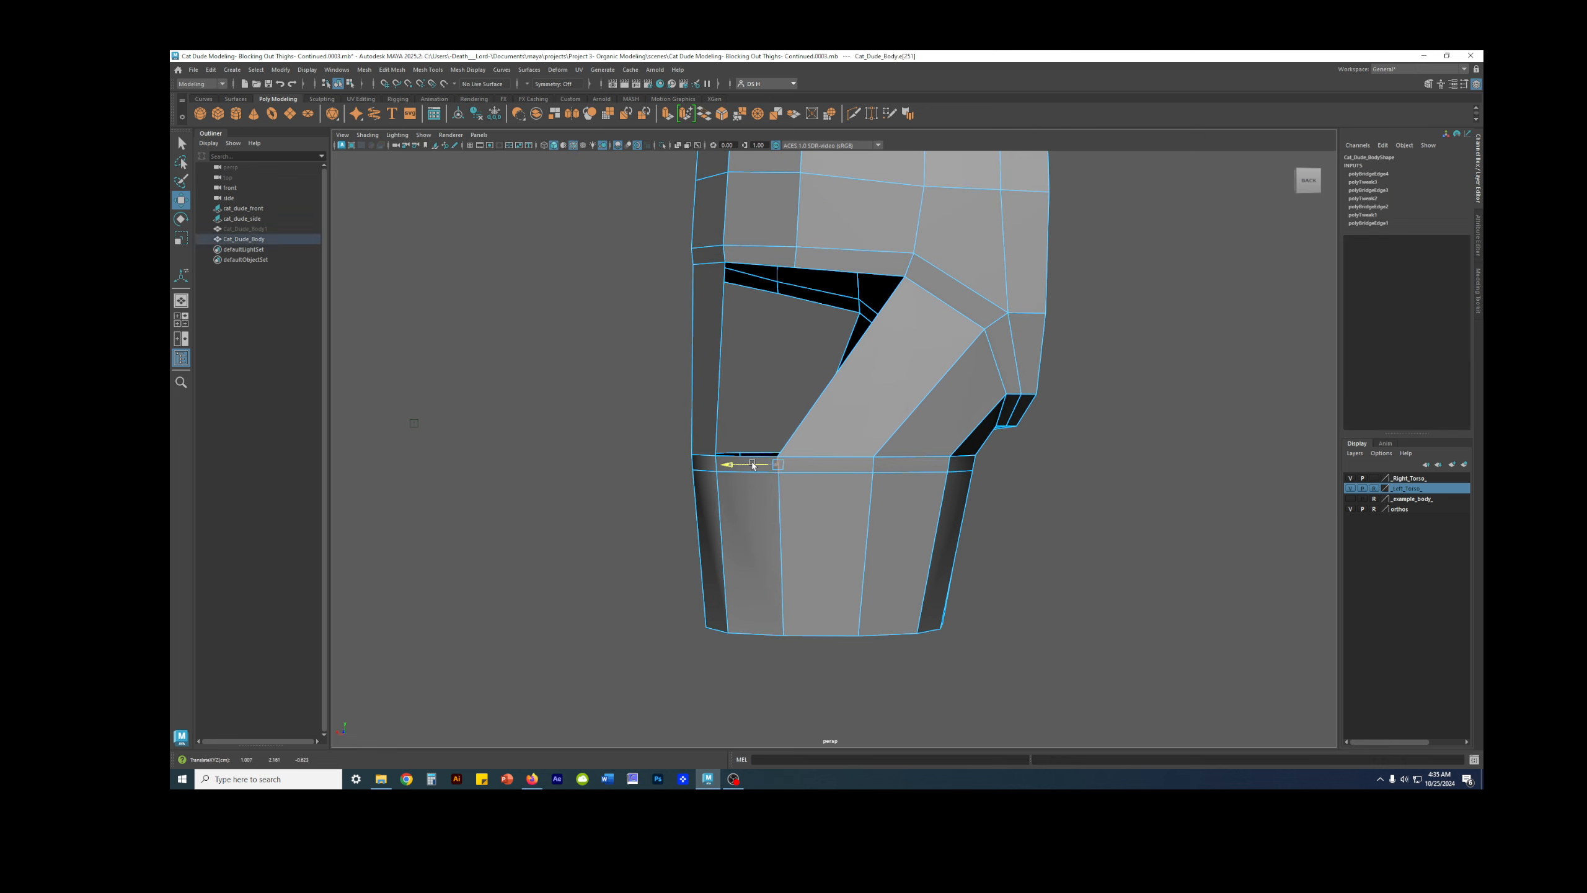
Step: Select both rows of vertices around the thigh's upper rim and shift them slightly along the front-to-back axis
{"action": "left_click", "coordinate": [1106, 529]}
{"action": "left_click_drag", "start_coordinate": [1106, 529], "coordinate": [808, 490], "text": "alt"}
{"action": "mouse_move", "coordinate": [738, 432]}
{"action": "left_mouse_down", "text": "alt"}
{"action": "mouse_move", "coordinate": [700, 438]}
{"action": "mouse_move", "coordinate": [755, 454]}
{"action": "left_mouse_up", "text": "alt"}
{"action": "key", "text": "F9"}
{"action": "left_click_drag", "start_coordinate": [984, 440], "coordinate": [675, 473]}
{"action": "key", "text": "4"}
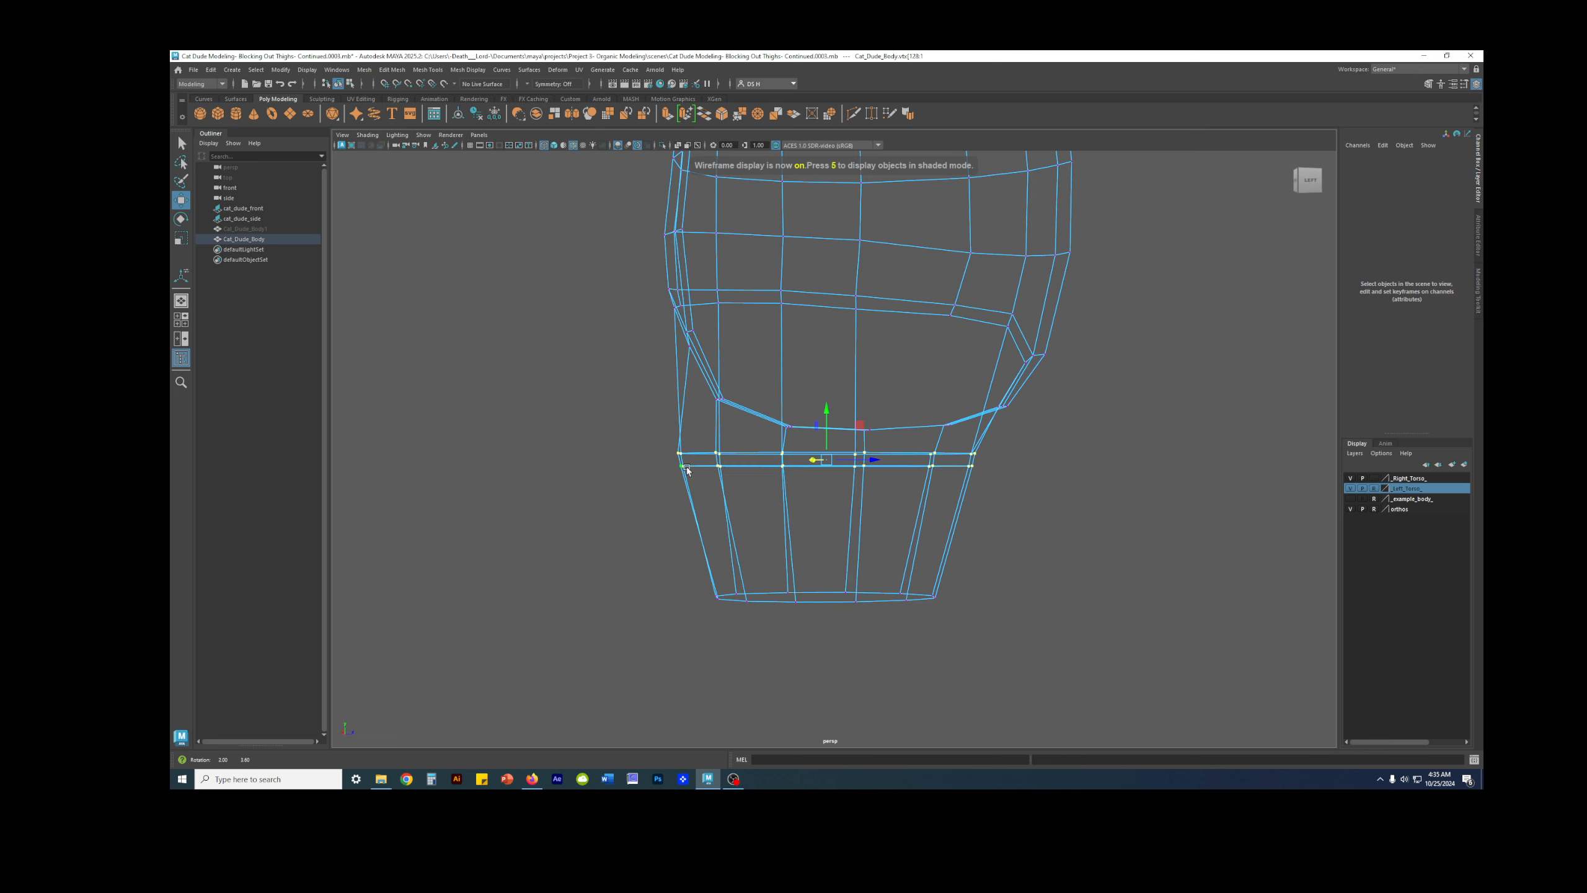
{"action": "key", "text": "5"}
{"action": "left_click_drag", "start_coordinate": [872, 458], "coordinate": [771, 456]}
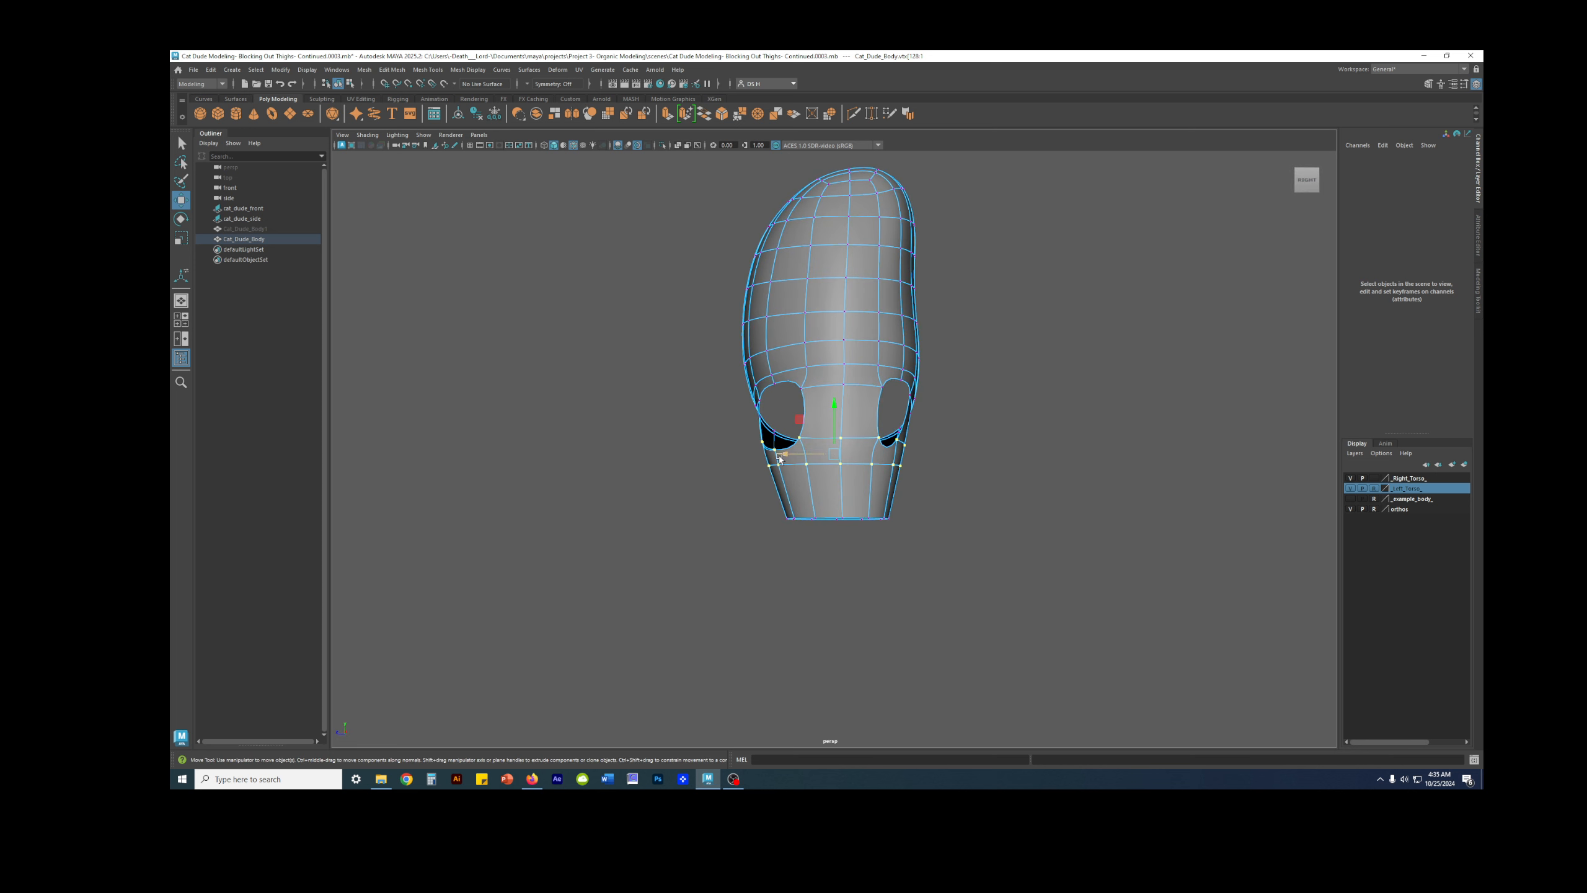
Step: Select the vertices along the thigh's open bottom edge and nudge them slightly along the front-to-back axis to fit the side reference
{"action": "left_click_drag", "start_coordinate": [929, 507], "coordinate": [914, 491], "text": "alt"}
{"action": "scroll", "coordinate": [906, 513], "scroll_direction": "up", "scroll_amount": 3}
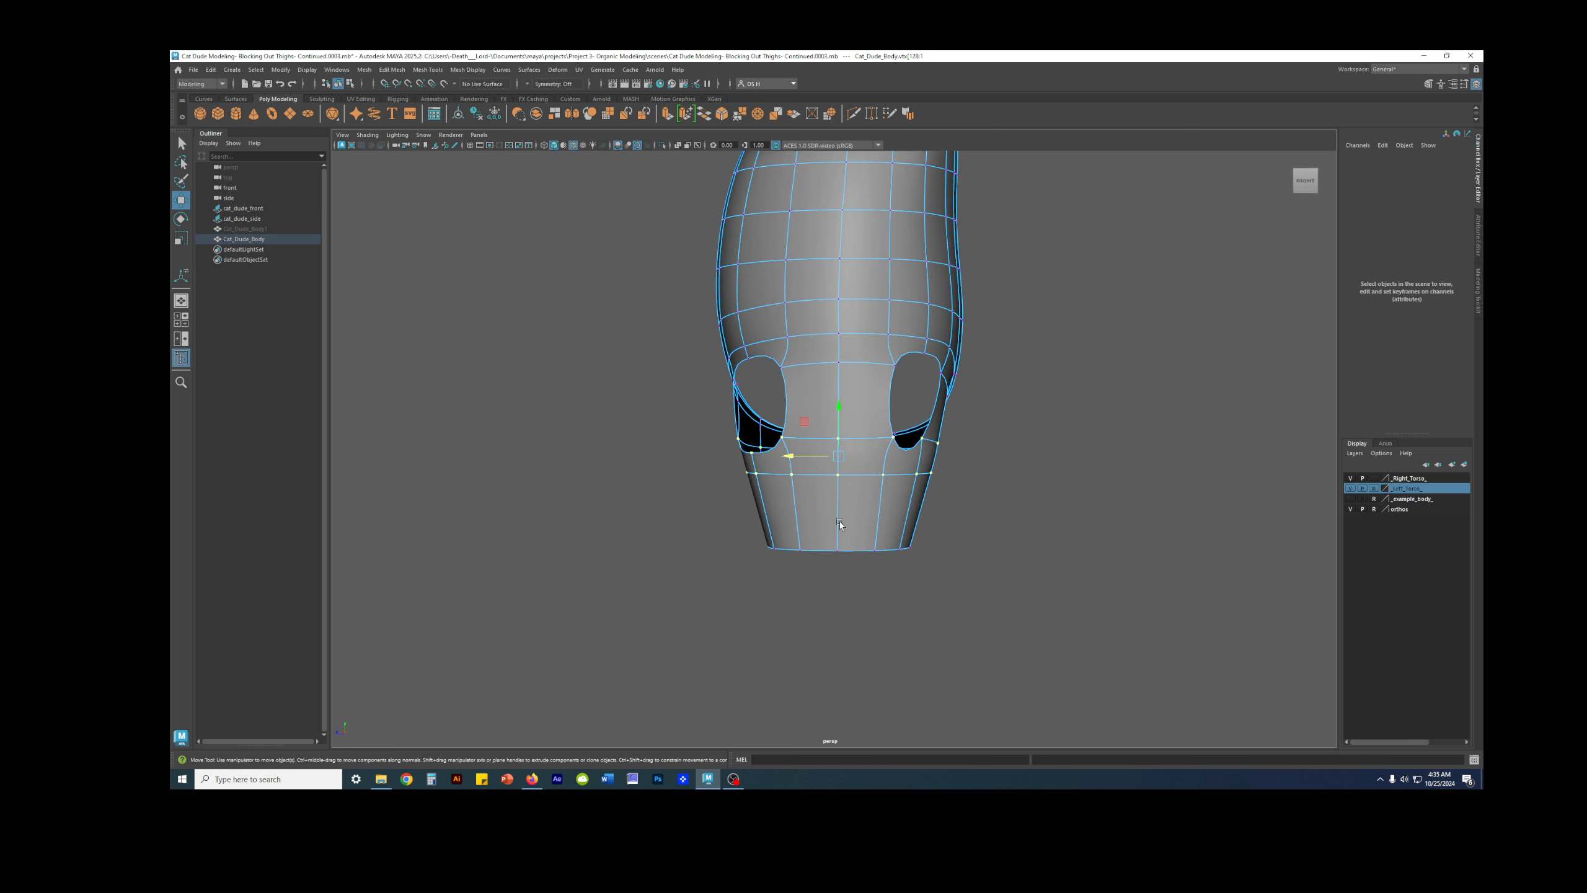
{"action": "key", "text": "space"}
{"action": "key", "text": "space"}
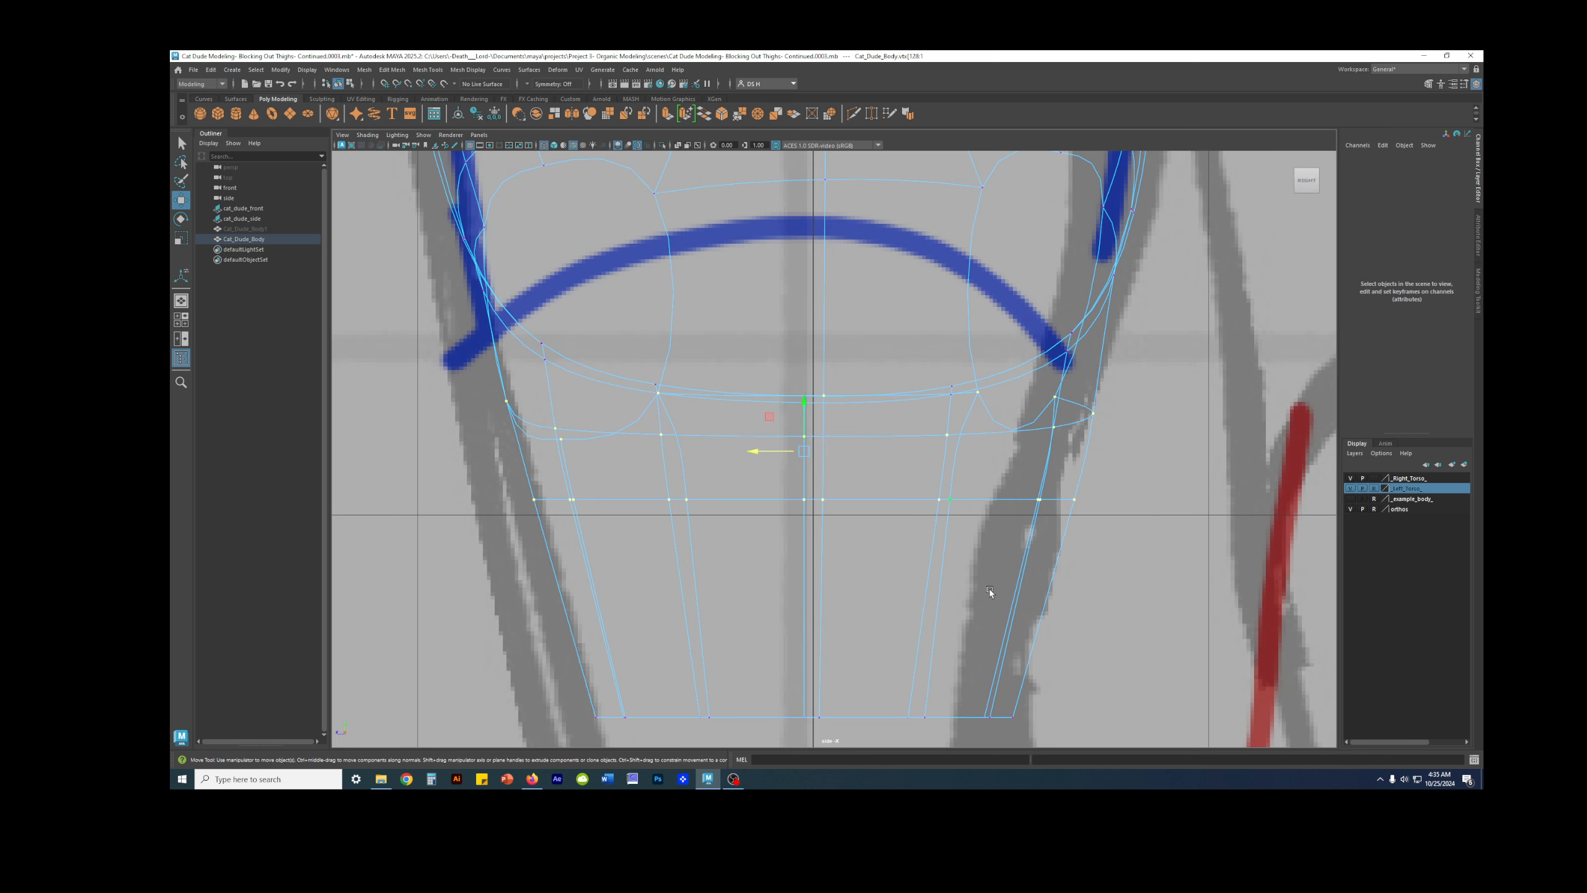
{"action": "key", "text": "5"}
{"action": "scroll", "coordinate": [994, 591], "scroll_direction": "down", "scroll_amount": 5}
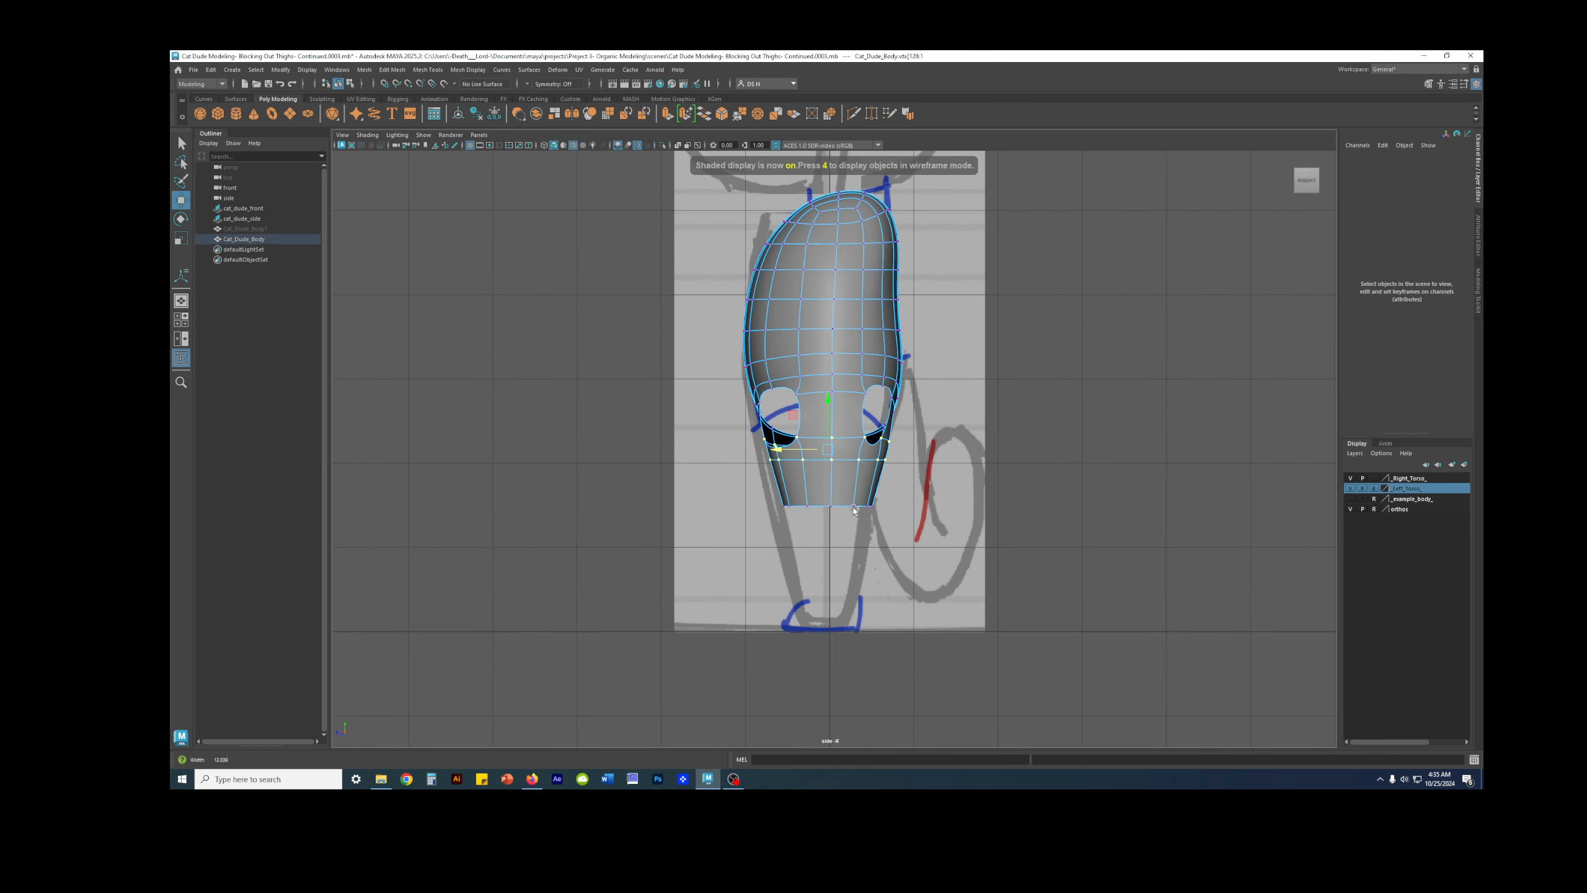
{"action": "scroll", "coordinate": [1116, 548], "scroll_direction": "up", "scroll_amount": 5}
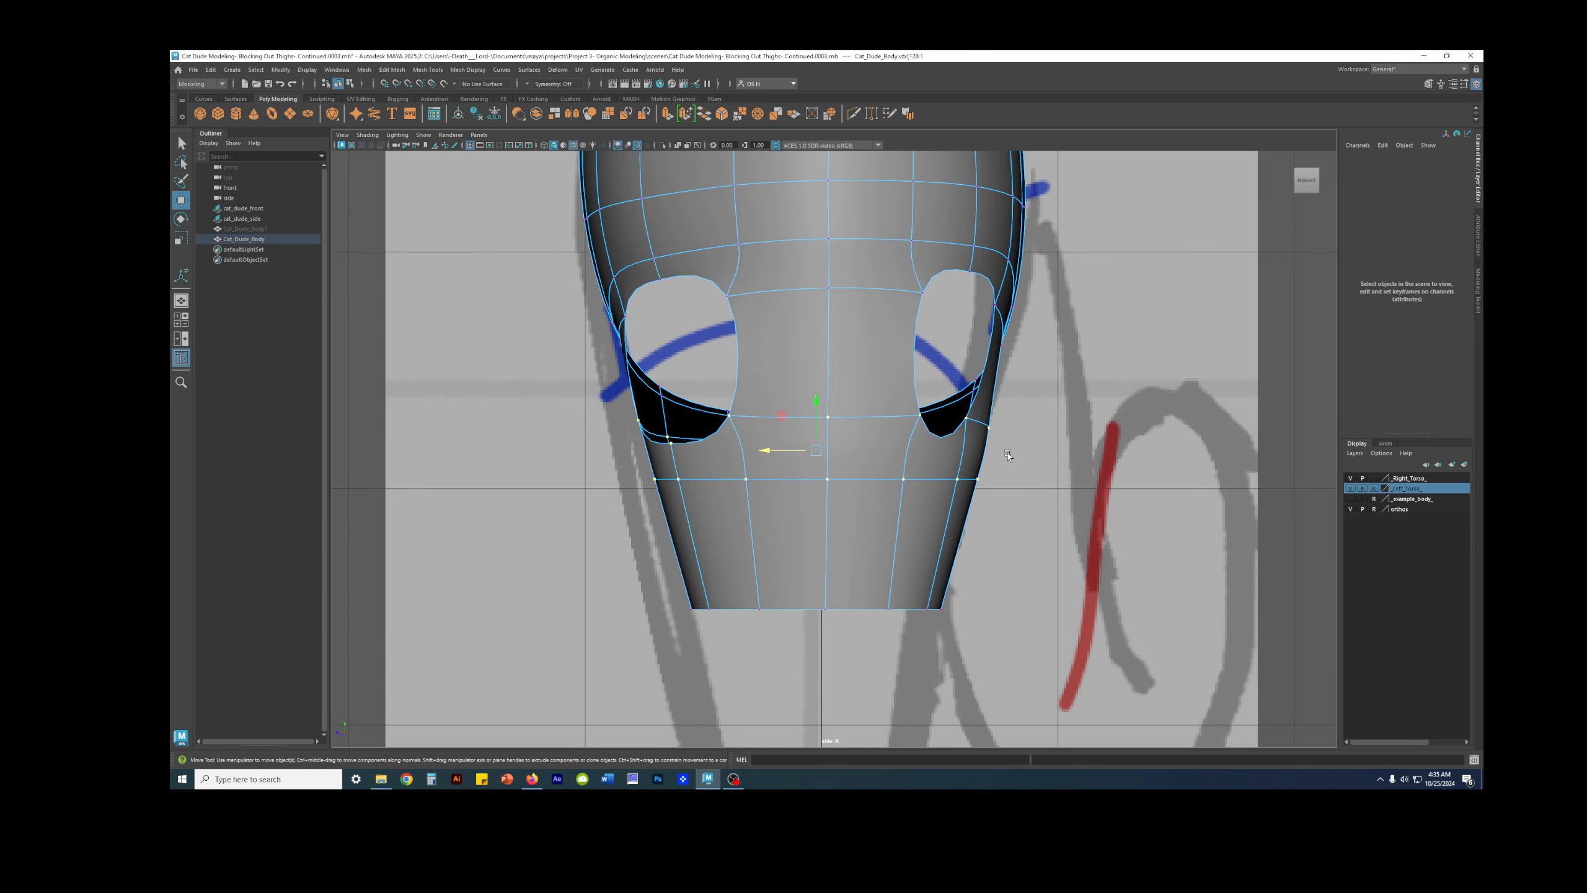
{"action": "scroll", "coordinate": [644, 562], "scroll_direction": "down", "scroll_amount": 2}
{"action": "left_click_drag", "start_coordinate": [655, 534], "coordinate": [975, 566]}
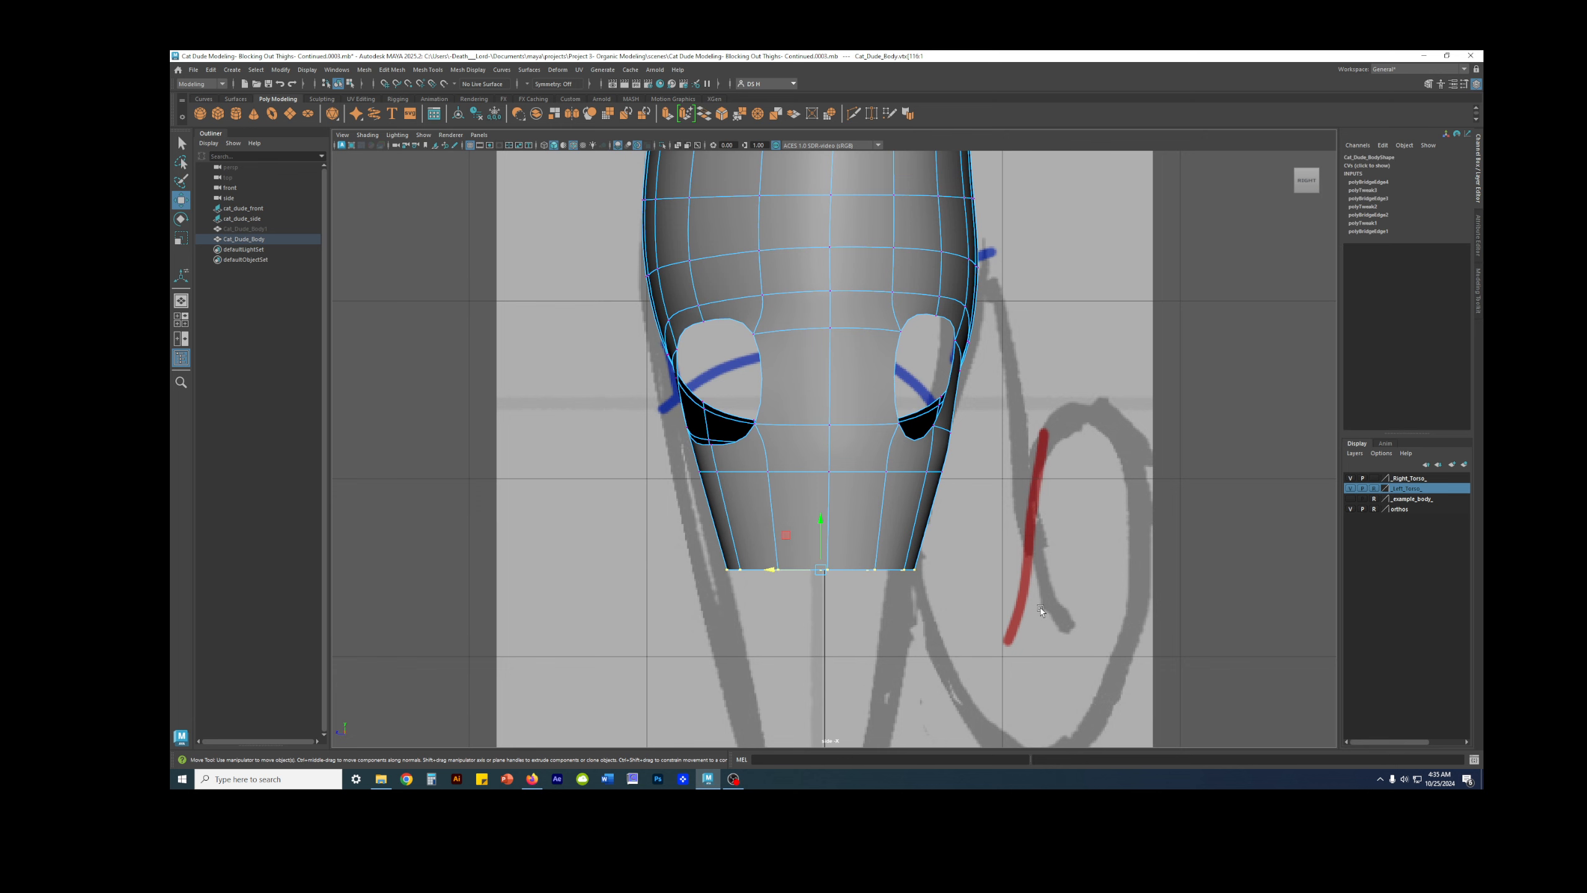
{"action": "scroll", "coordinate": [962, 474], "scroll_direction": "down", "scroll_amount": 2}
{"action": "middle_click_drag", "start_coordinate": [854, 490], "coordinate": [786, 602], "text": "alt"}
{"action": "left_click_drag", "start_coordinate": [710, 656], "coordinate": [708, 657]}
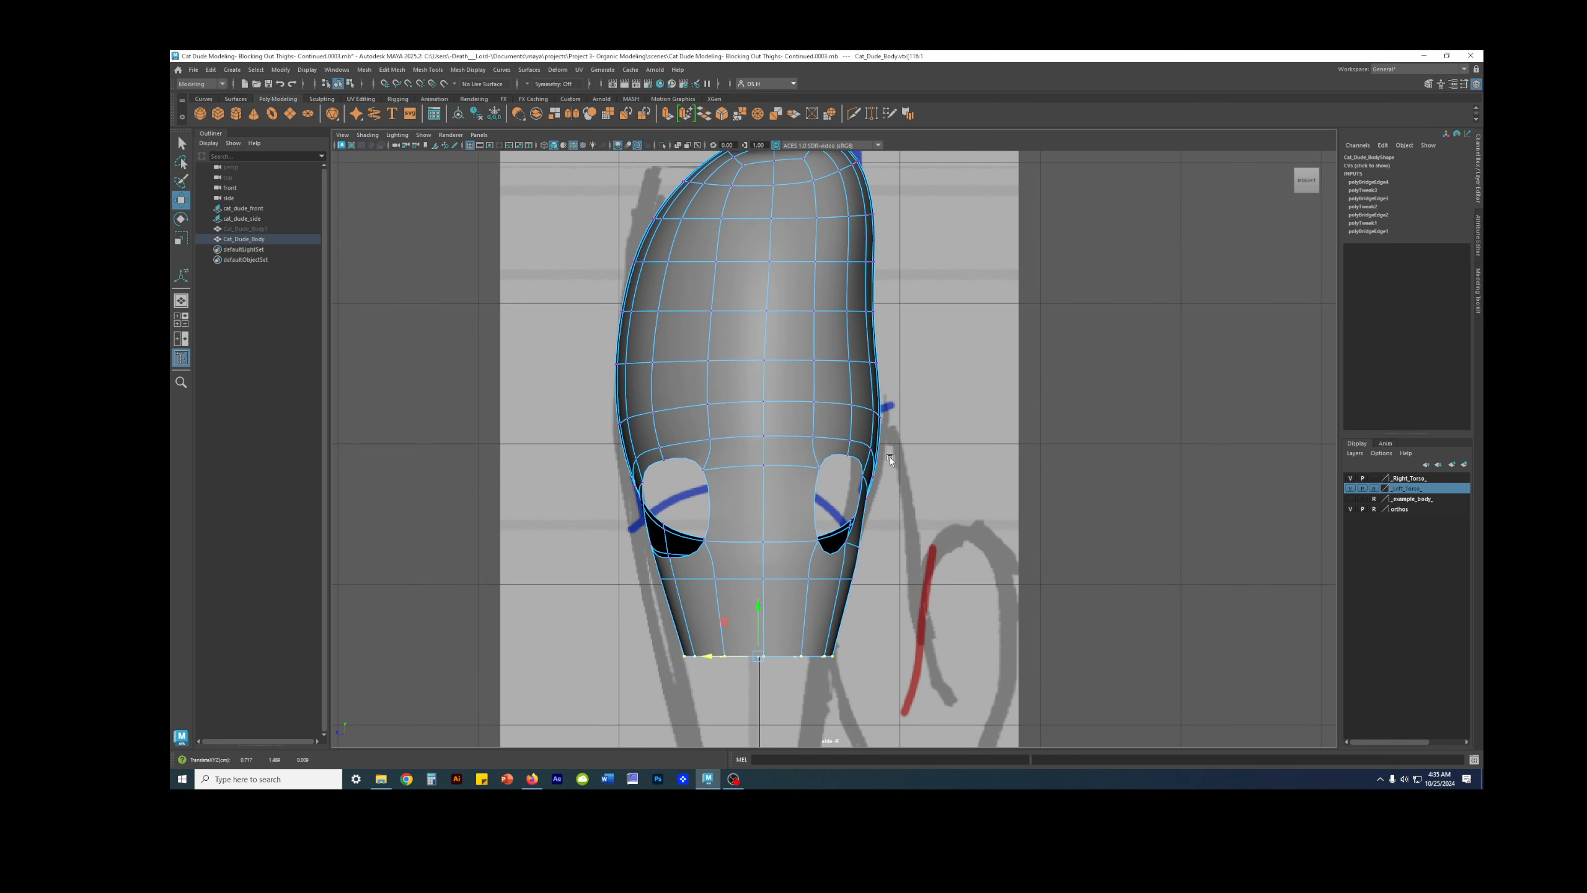
Step: Return to object mode, save an incremental version of the scene, and delete the body's construction history
{"action": "key", "text": "space"}
{"action": "key", "text": "space"}
{"action": "left_click_drag", "start_coordinate": [874, 450], "coordinate": [849, 476], "text": "alt"}
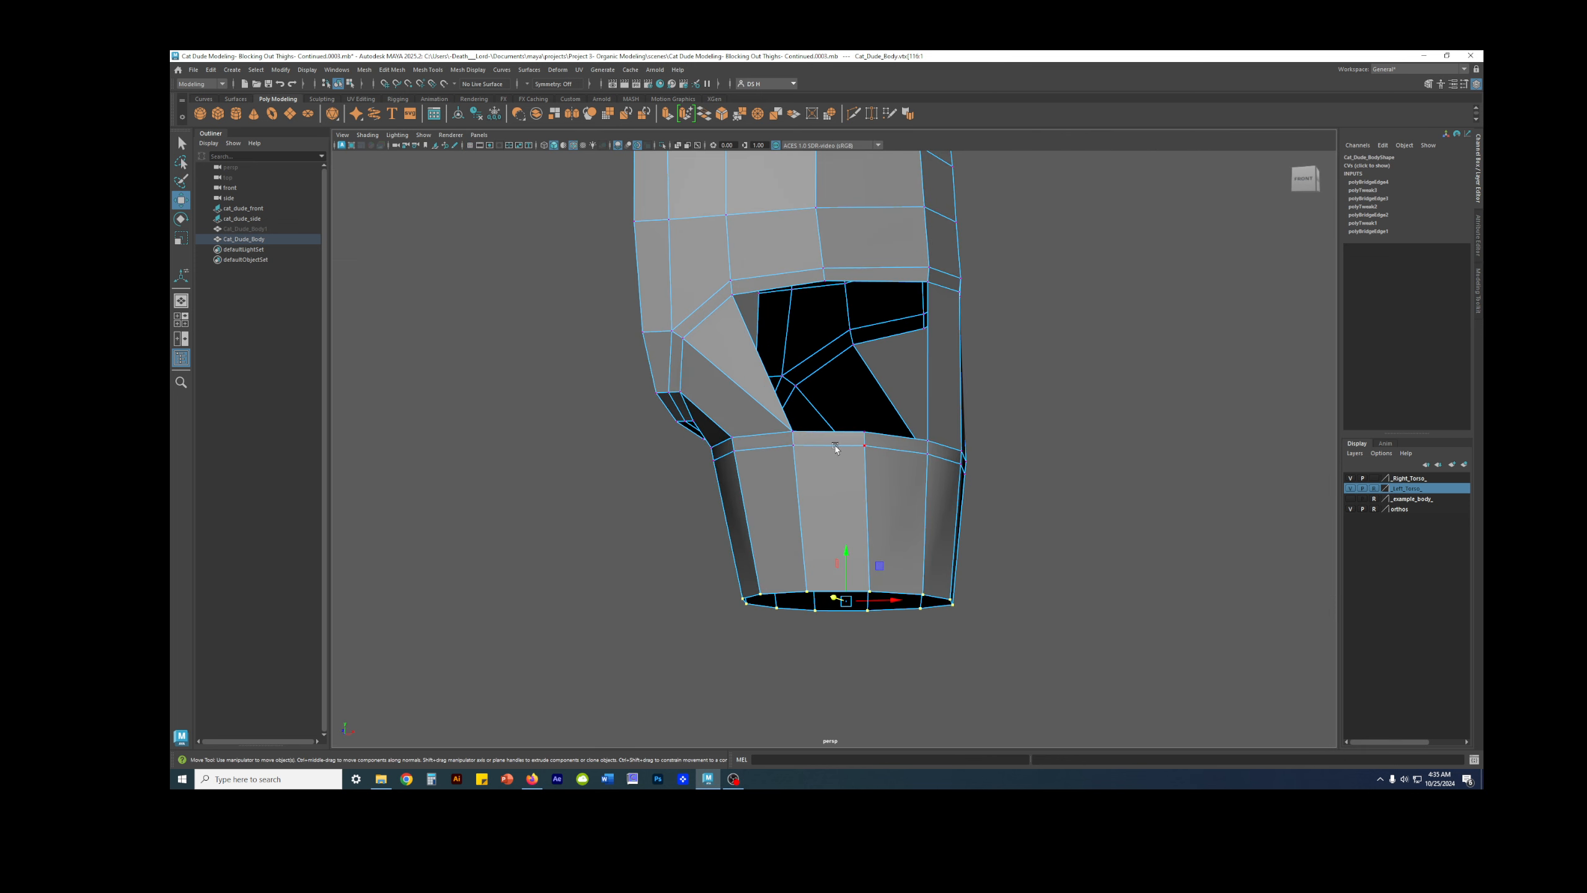
{"action": "middle_click_drag", "start_coordinate": [835, 447], "coordinate": [843, 482], "text": "alt"}
{"action": "key", "text": "F8"}
{"action": "key", "text": "ctrl+alt+s"}
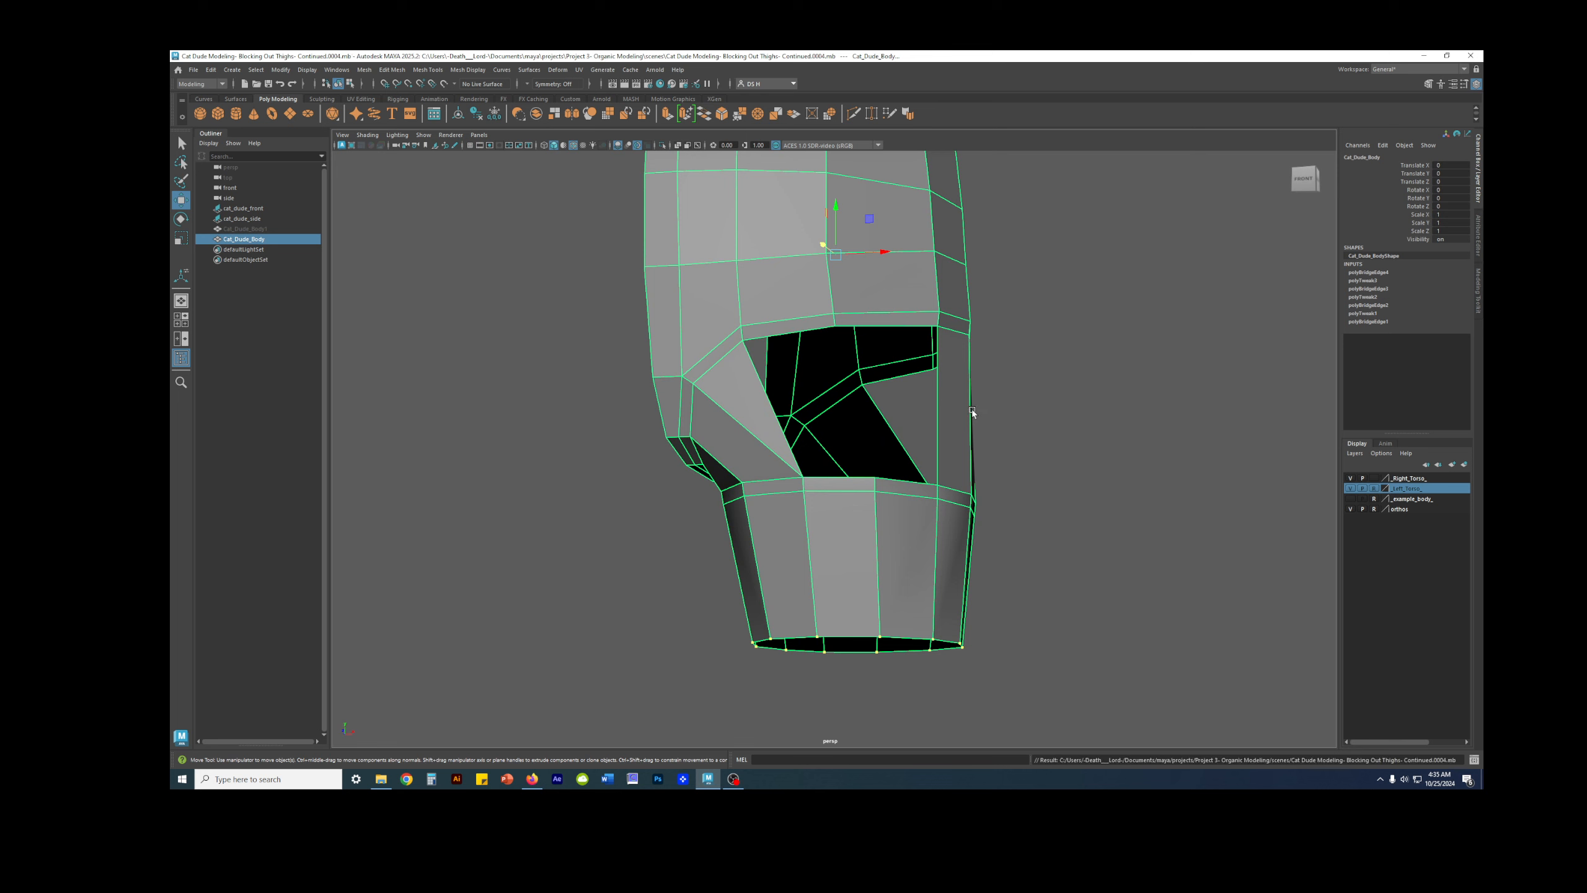
{"action": "key", "text": "F10"}
{"action": "key", "text": "F8"}
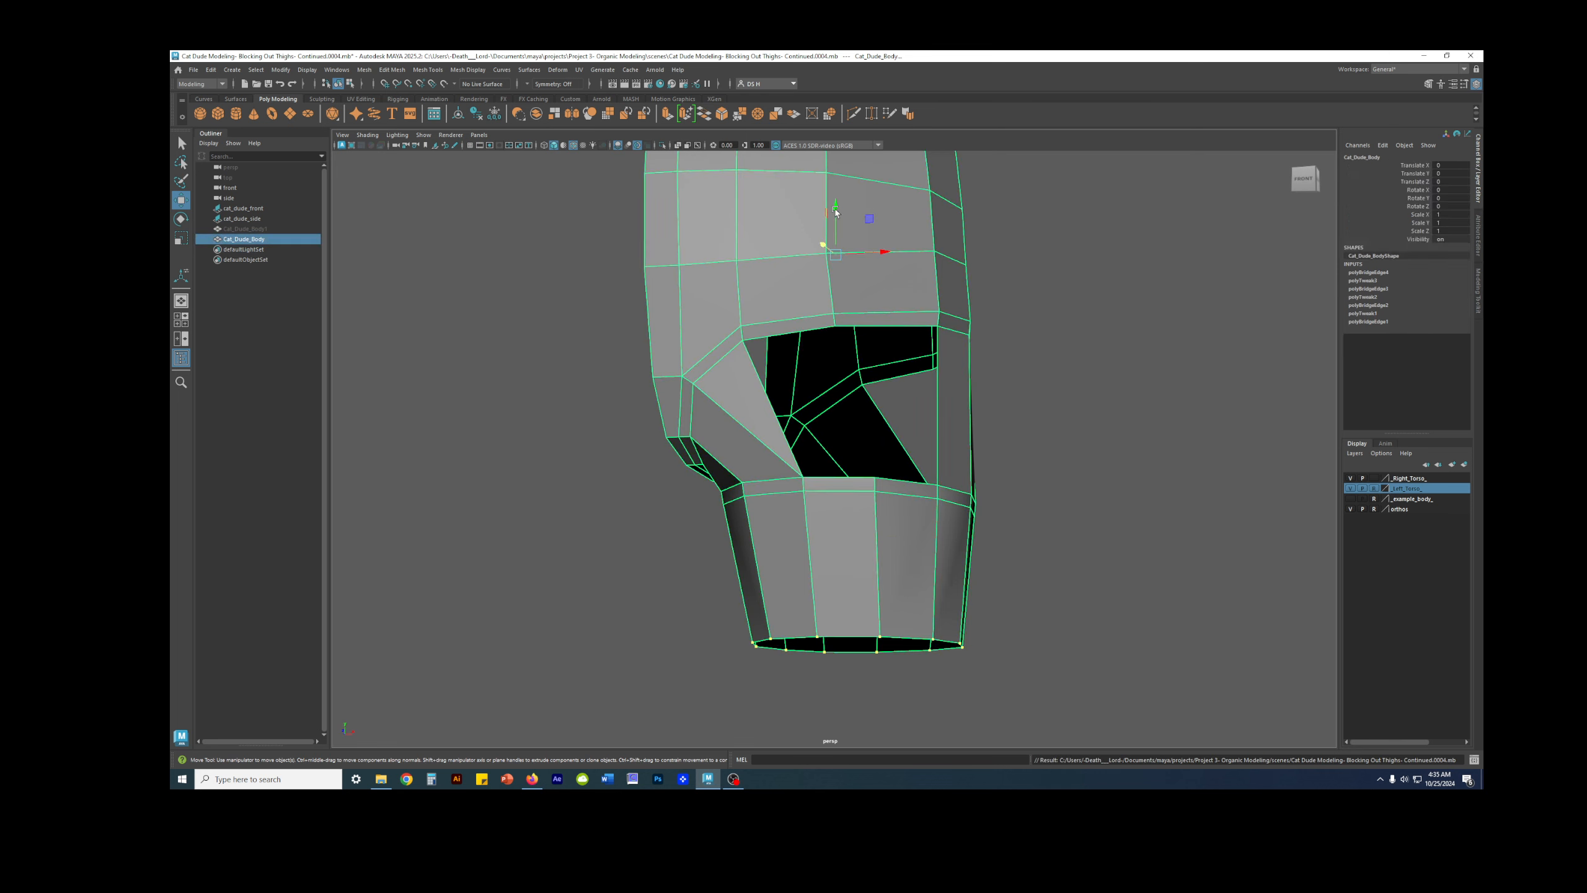
{"action": "scroll", "coordinate": [878, 338], "scroll_direction": "up", "scroll_amount": 2}
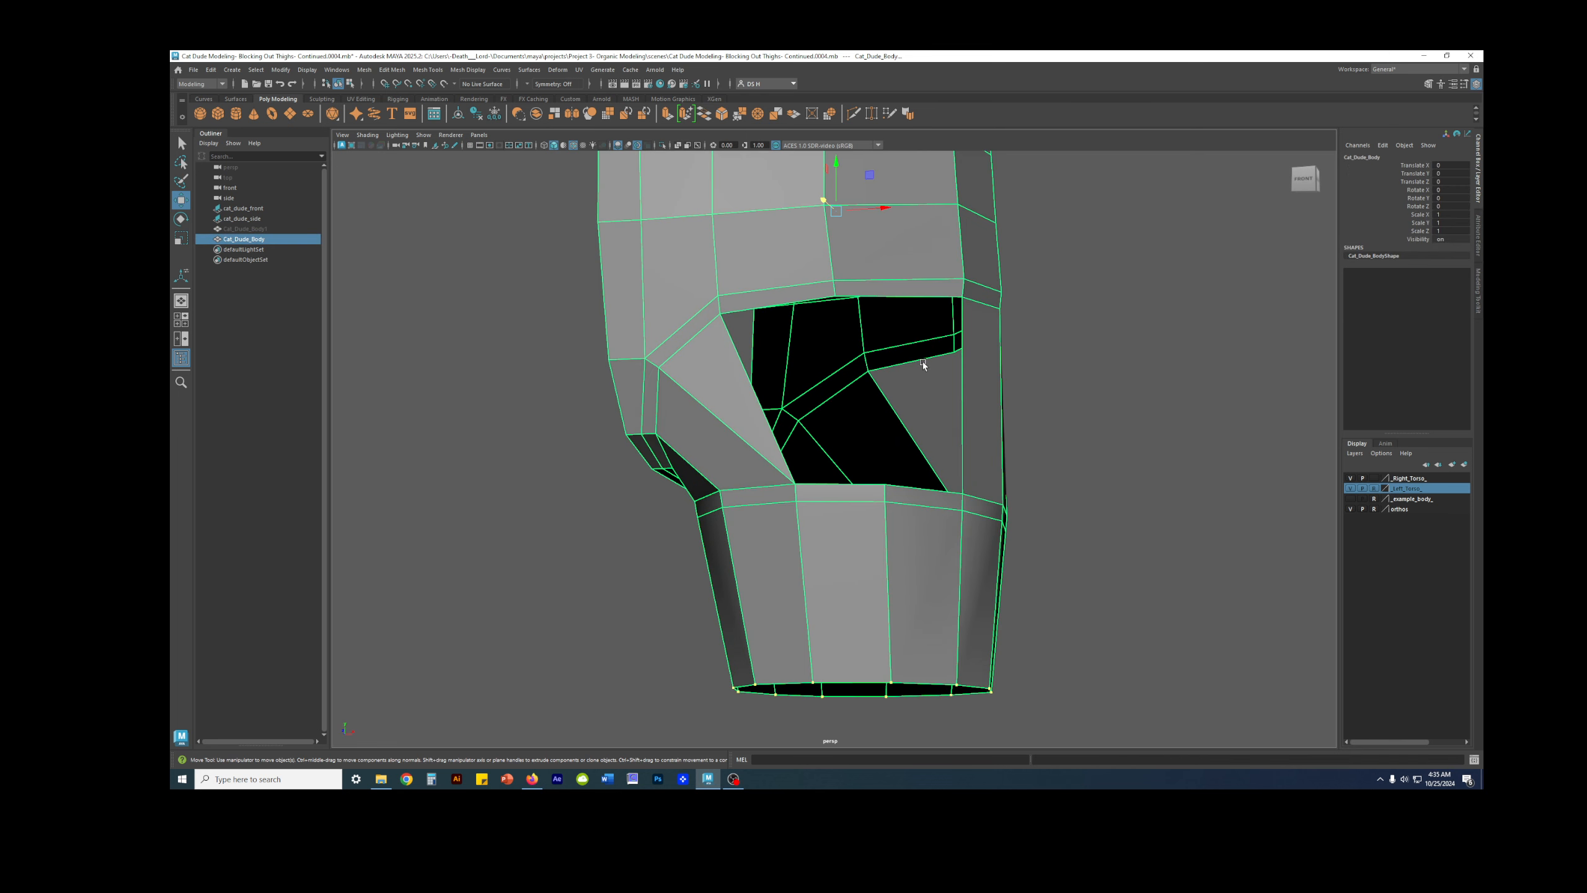
{"action": "key", "text": "F10"}
{"action": "left_click", "coordinate": [778, 303]}
{"action": "left_click_drag", "start_coordinate": [883, 366], "coordinate": [818, 352], "text": "alt"}
{"action": "left_click", "coordinate": [745, 430], "text": "shift"}
{"action": "left_click_drag", "start_coordinate": [745, 430], "coordinate": [665, 520], "text": "alt"}
{"action": "right_click_drag", "start_coordinate": [576, 315], "coordinate": [570, 316]}
Step: Shift the vertices at the front corner of the thigh's upper rim slightly backward against the side reference
{"action": "mouse_move", "coordinate": [637, 321]}
{"action": "left_mouse_down", "text": "alt"}
{"action": "mouse_move", "coordinate": [661, 334]}
{"action": "mouse_move", "coordinate": [648, 330]}
{"action": "left_mouse_up", "text": "alt"}
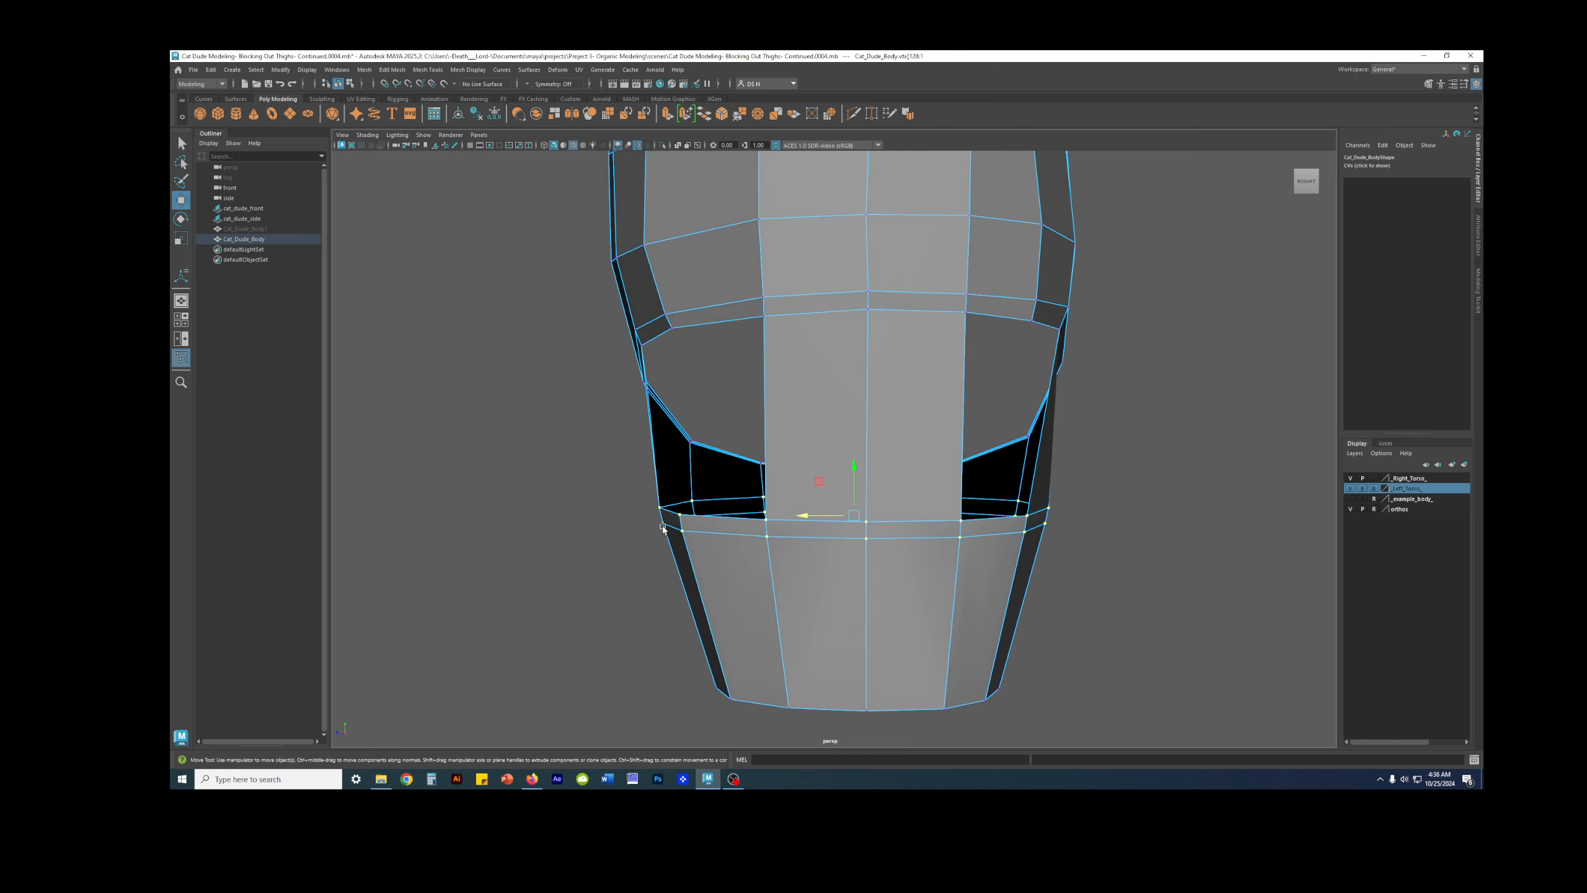
{"action": "key", "text": "space"}
{"action": "key", "text": "space"}
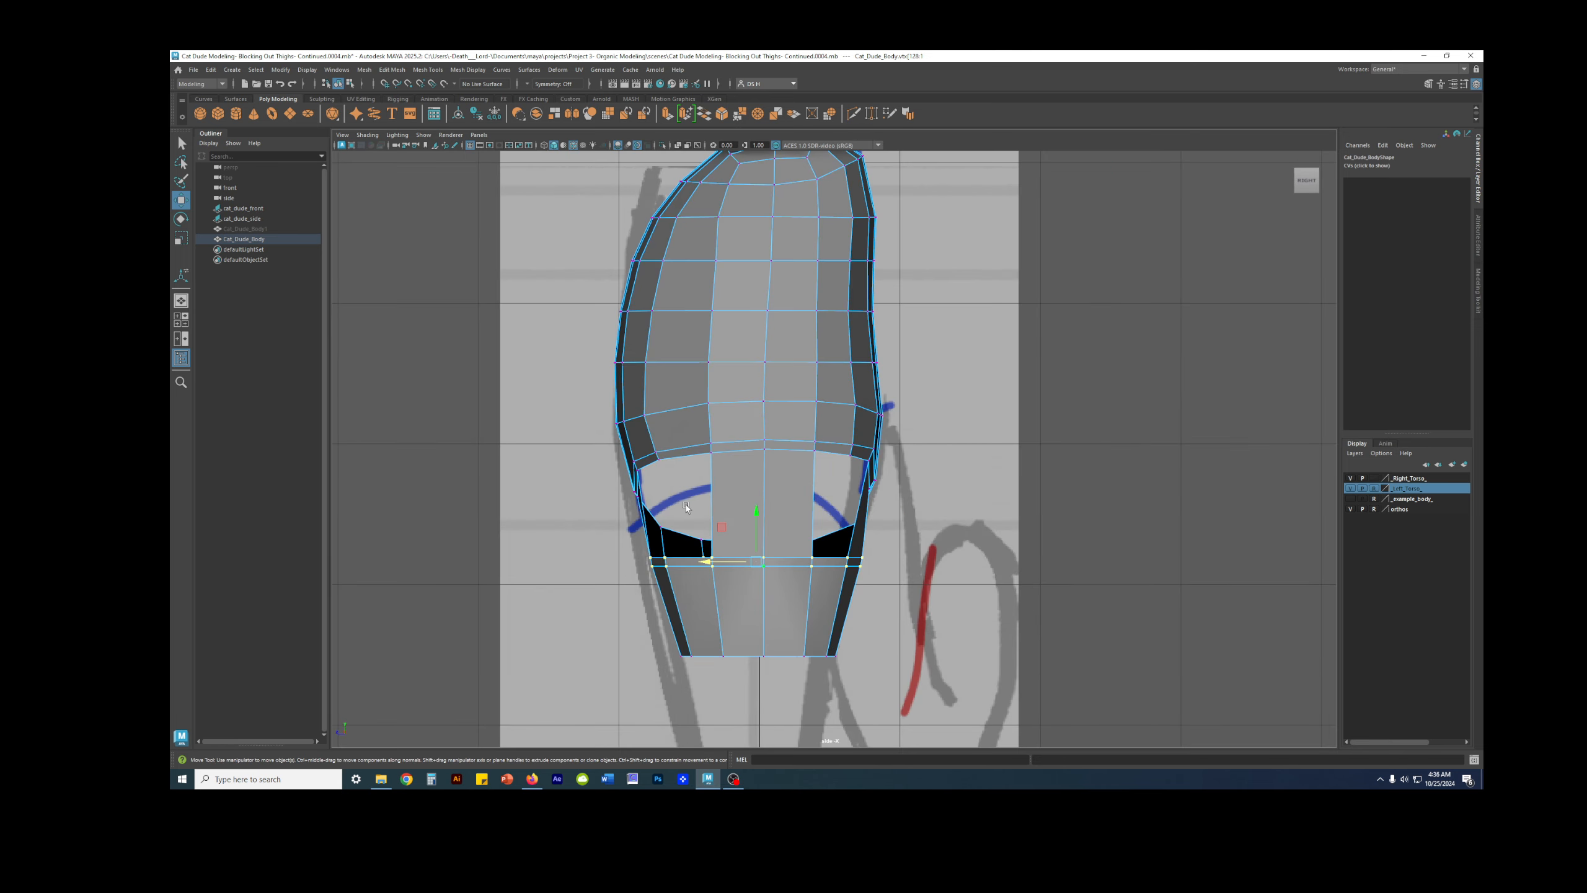
{"action": "scroll", "coordinate": [685, 508], "scroll_direction": "up", "scroll_amount": 5}
{"action": "left_click", "coordinate": [687, 276]}
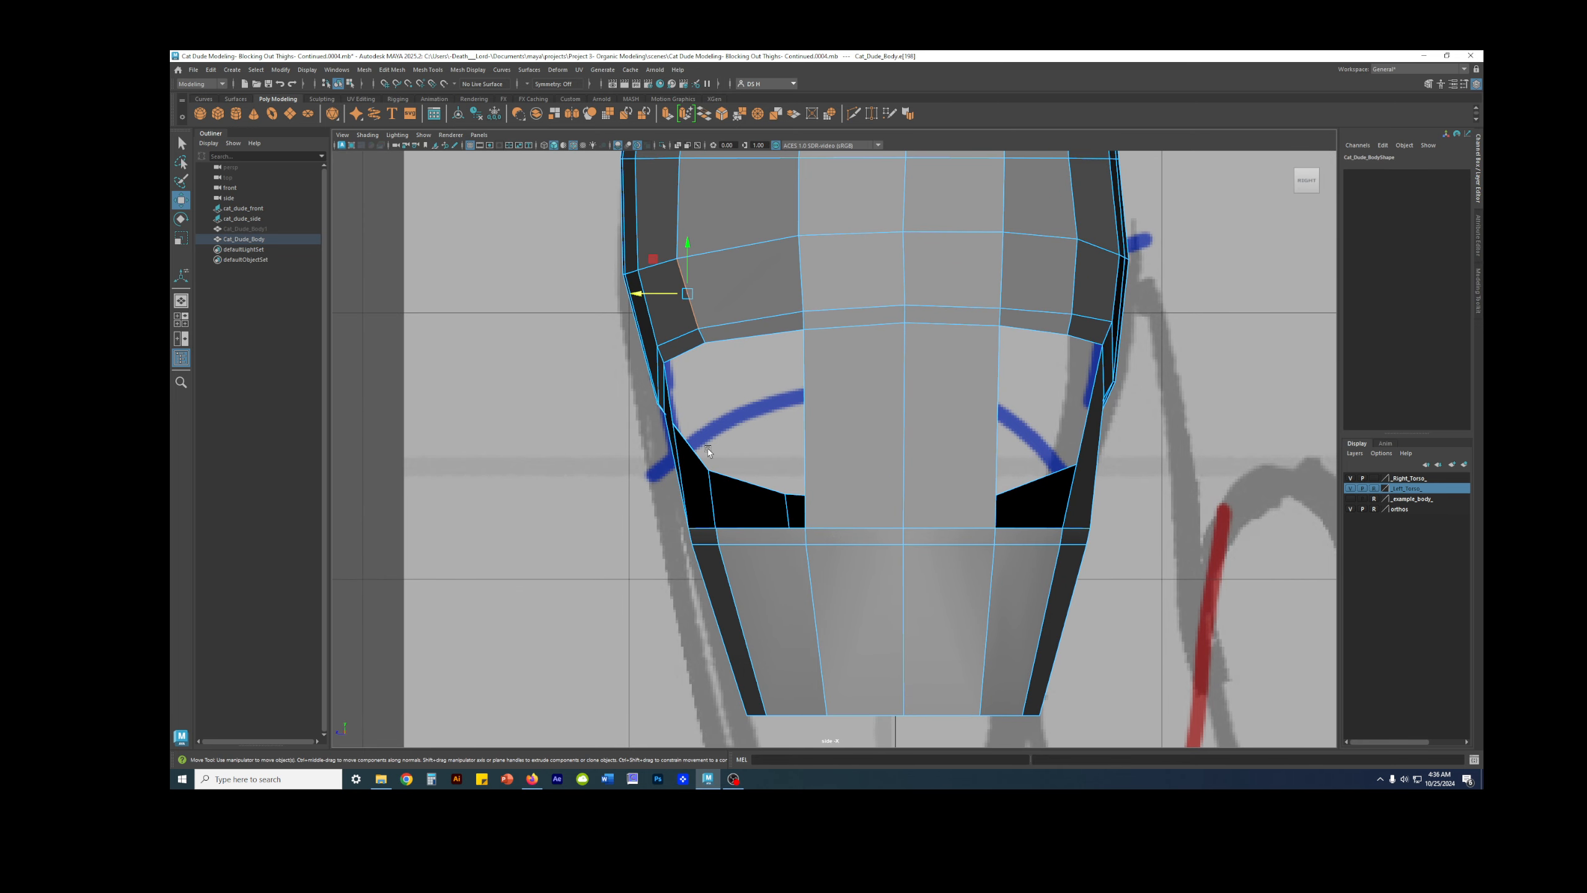
{"action": "right_click_drag", "start_coordinate": [734, 558], "coordinate": [641, 542]}
{"action": "key", "text": "4"}
{"action": "key", "text": "5"}
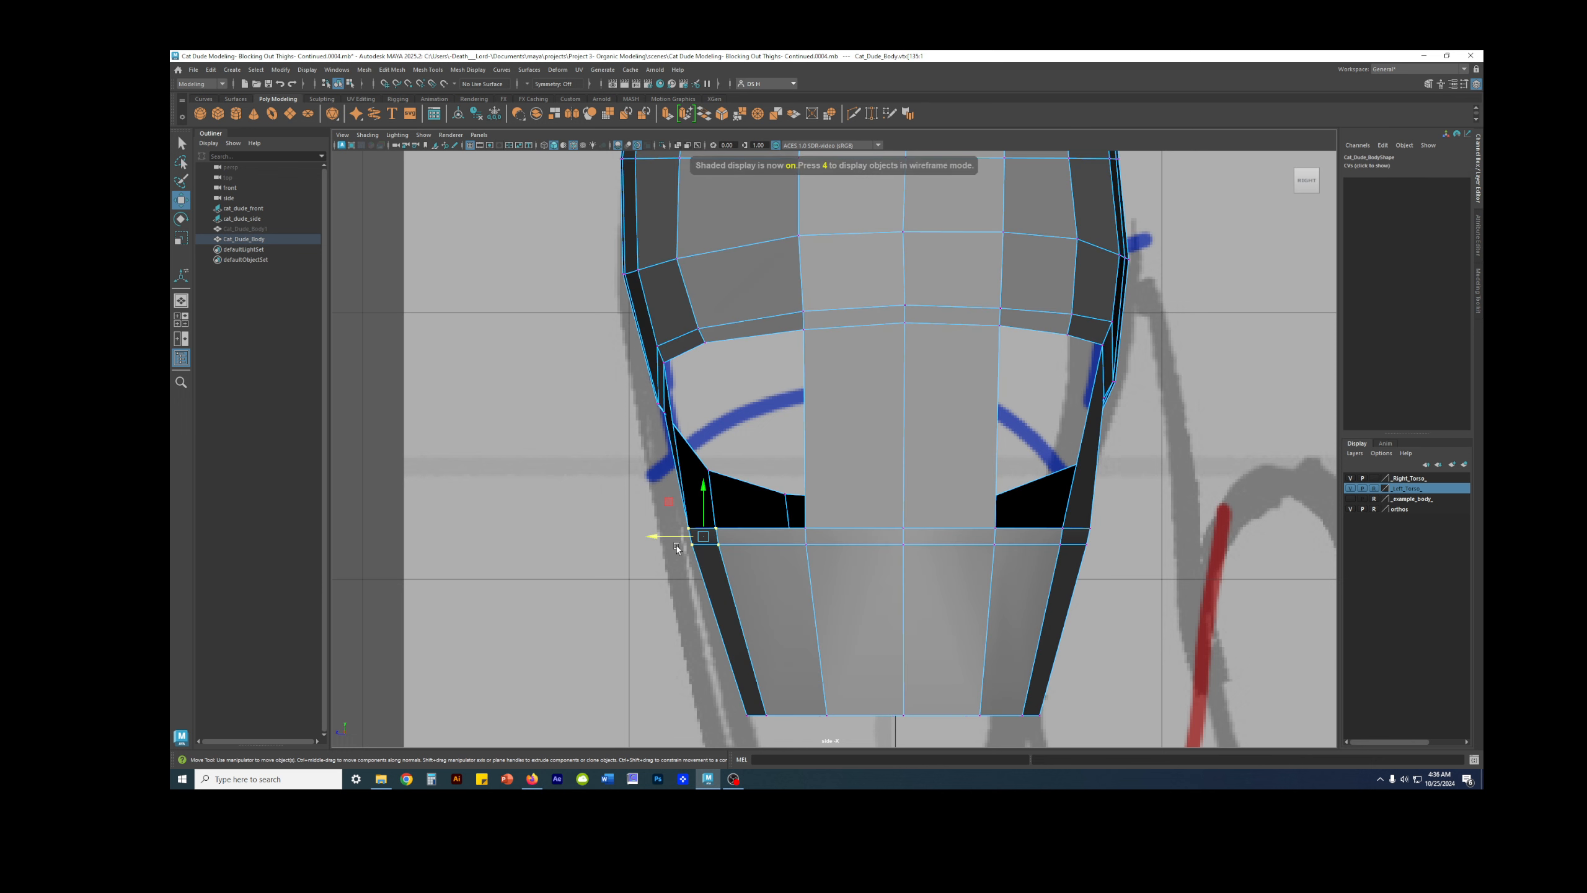
{"action": "left_click_drag", "start_coordinate": [660, 541], "coordinate": [665, 539]}
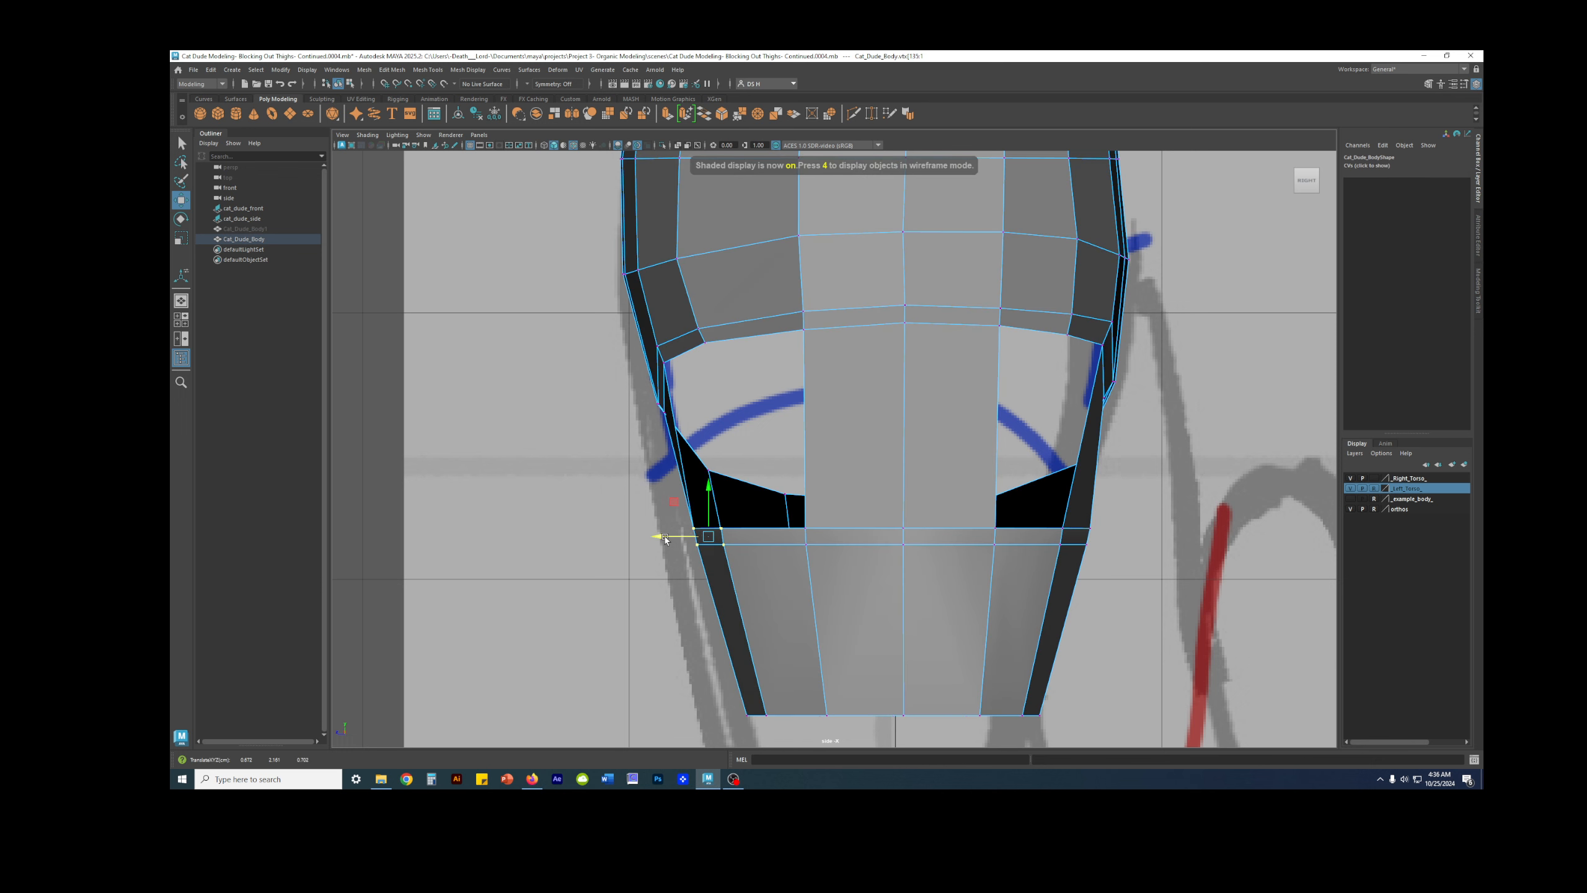
{"action": "key", "text": "z"}
{"action": "key", "text": "shift+z"}
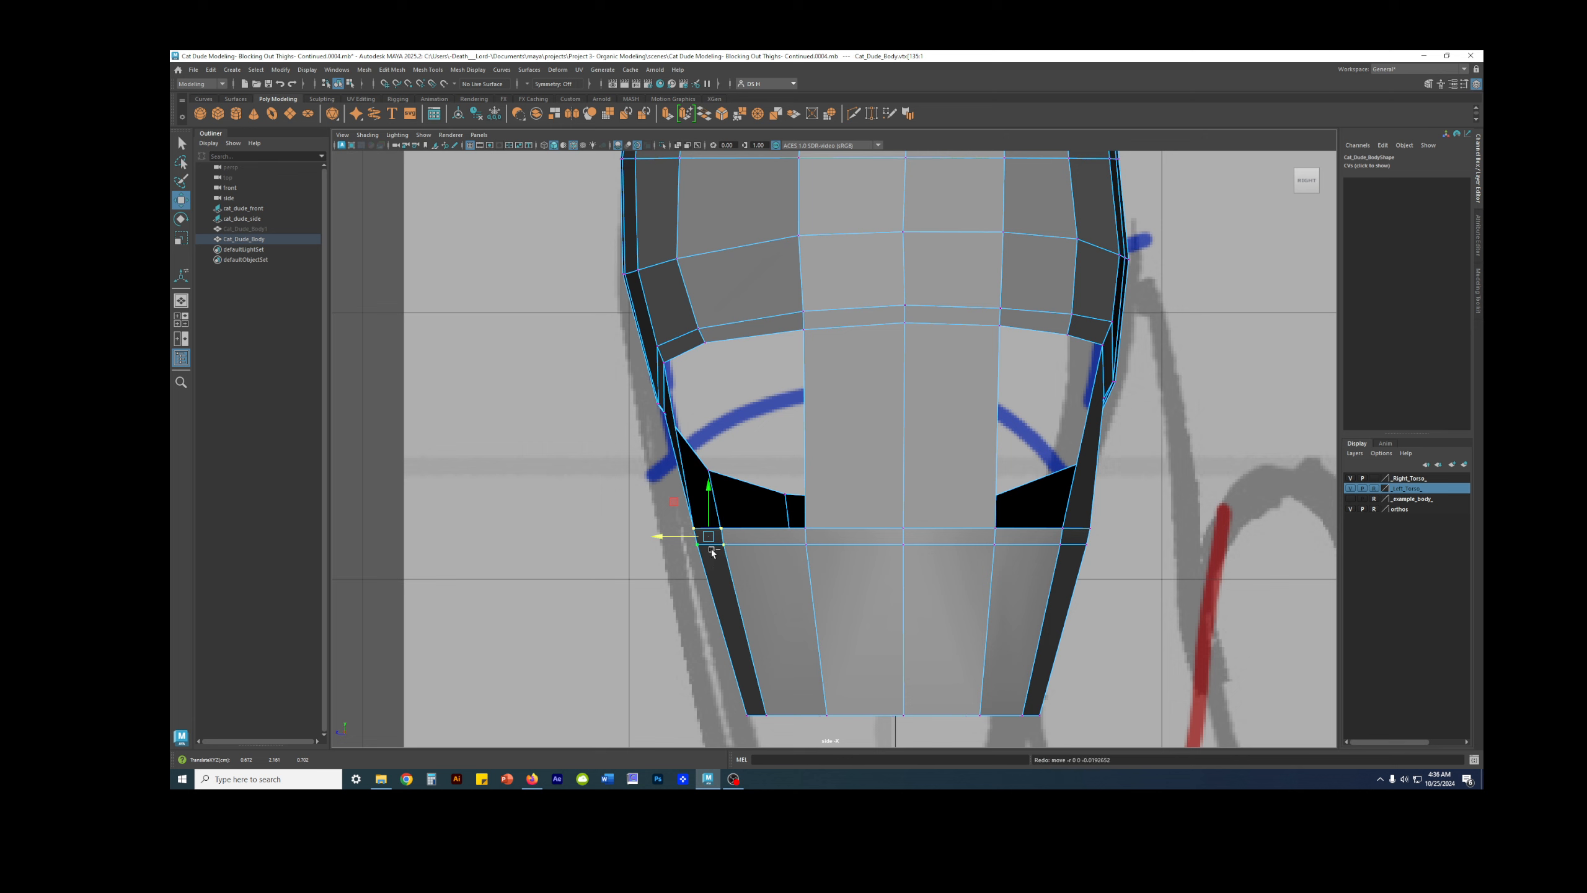
Step: Shift the short vertical rim edge beside the thigh's front corner slightly further backward
{"action": "right_click_drag", "start_coordinate": [748, 571], "coordinate": [733, 521]}
{"action": "left_click", "coordinate": [722, 537]}
{"action": "left_click_drag", "start_coordinate": [695, 535], "coordinate": [696, 536]}
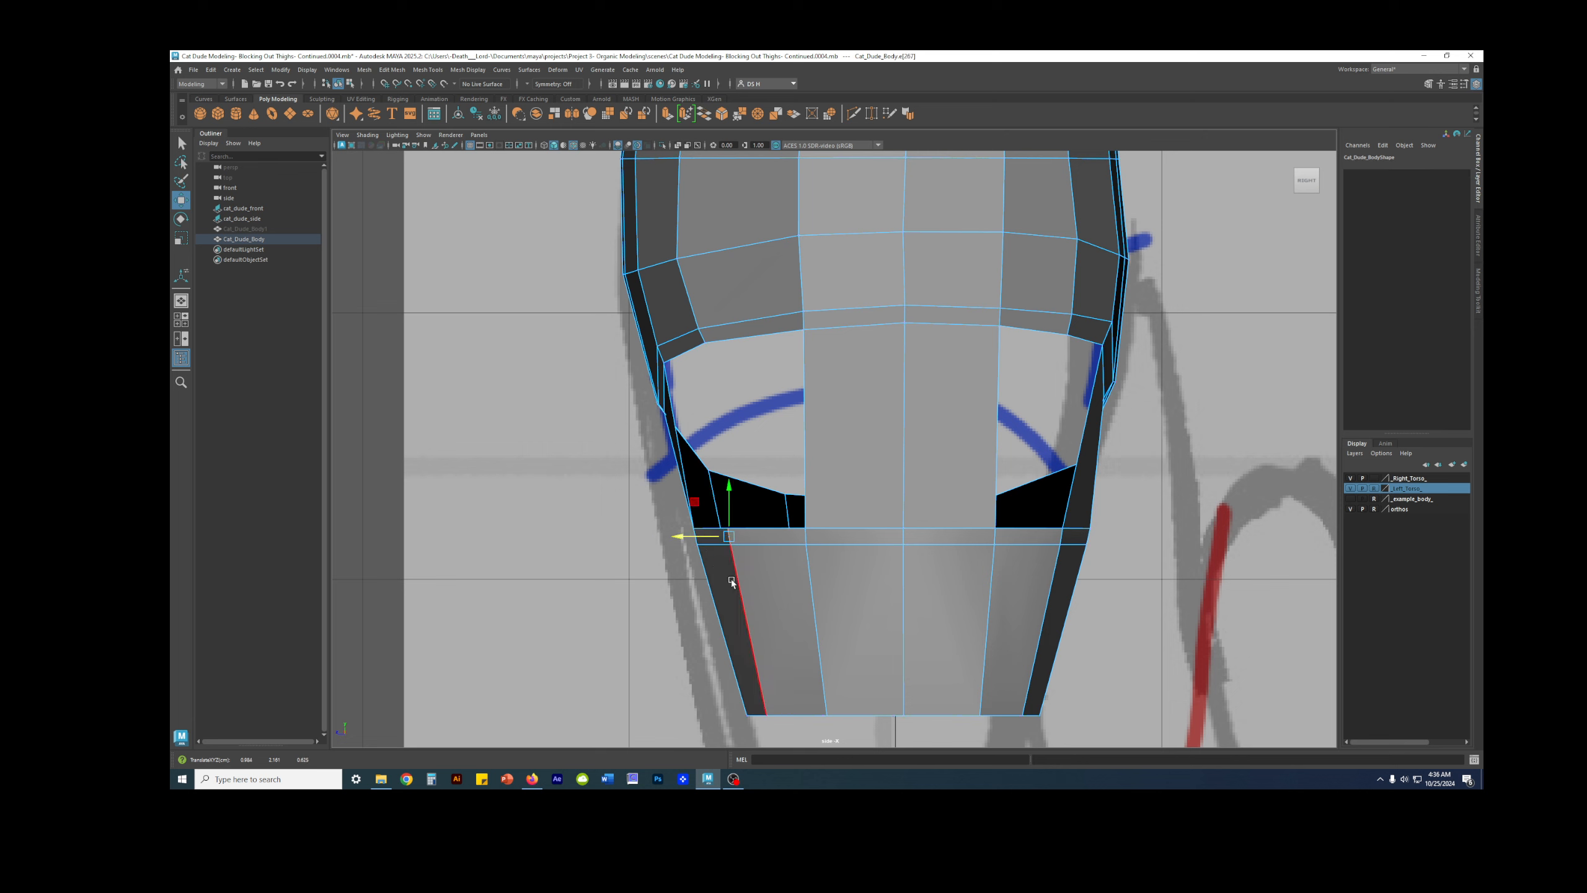
Step: Nudge the vertex at the upper front corner of the leg opening to even out the torso's lower border
{"action": "key", "text": "F9"}
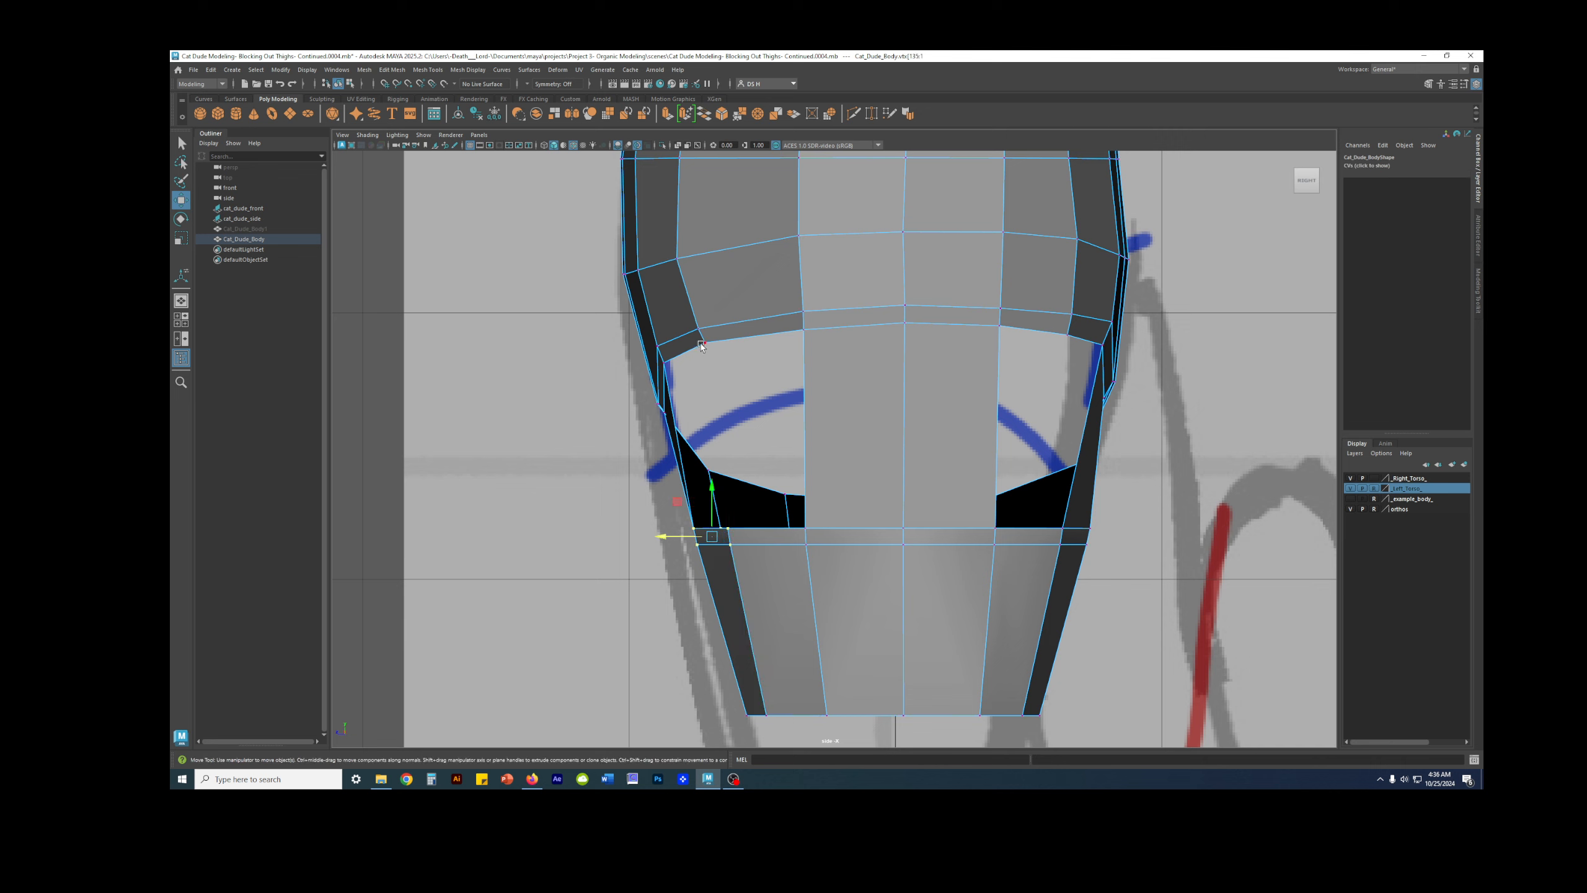
{"action": "left_click_drag", "start_coordinate": [679, 348], "coordinate": [701, 335]}
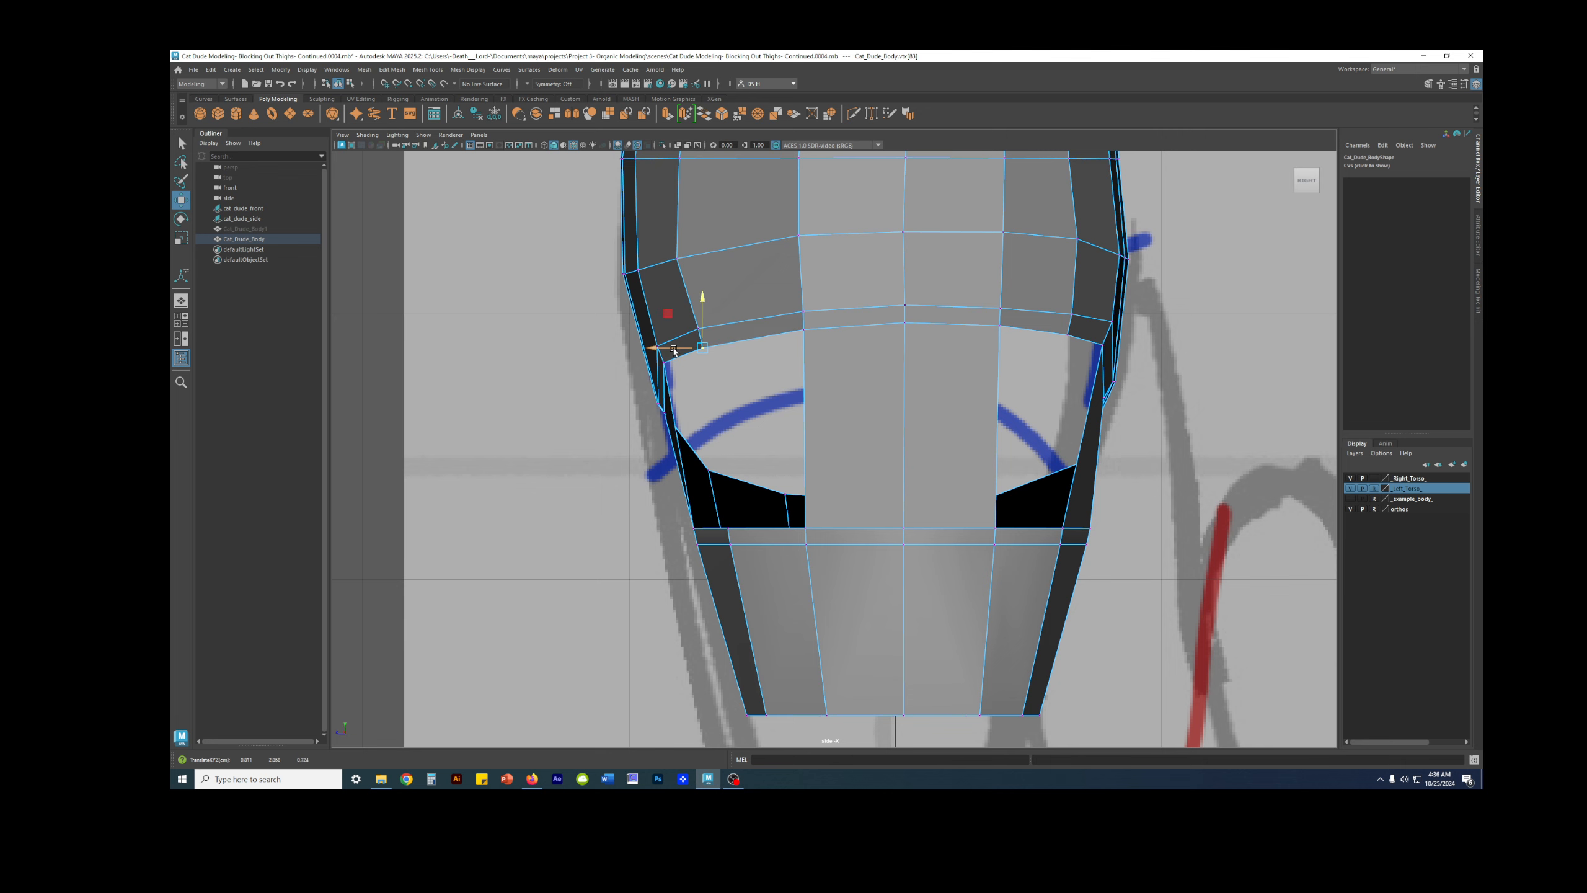
{"action": "left_click", "coordinate": [659, 365]}
Step: Bridge the front torso edge beside the slanted inner bridge to the matching edge of the thigh's upper rim
{"action": "key", "text": "F10"}
{"action": "left_click", "coordinate": [714, 521]}
{"action": "key", "text": "space"}
{"action": "key", "text": "space"}
{"action": "left_click_drag", "start_coordinate": [747, 302], "coordinate": [841, 373], "text": "alt"}
{"action": "left_click", "coordinate": [855, 328]}
{"action": "left_click", "coordinate": [773, 454], "text": "shift"}
{"action": "left_click_drag", "start_coordinate": [773, 454], "coordinate": [985, 439], "text": "alt"}
{"action": "right_click", "coordinate": [1153, 346], "text": "shift"}
{"action": "left_click", "coordinate": [1161, 474]}
{"action": "left_click_drag", "start_coordinate": [1102, 460], "coordinate": [1043, 448], "text": "alt"}
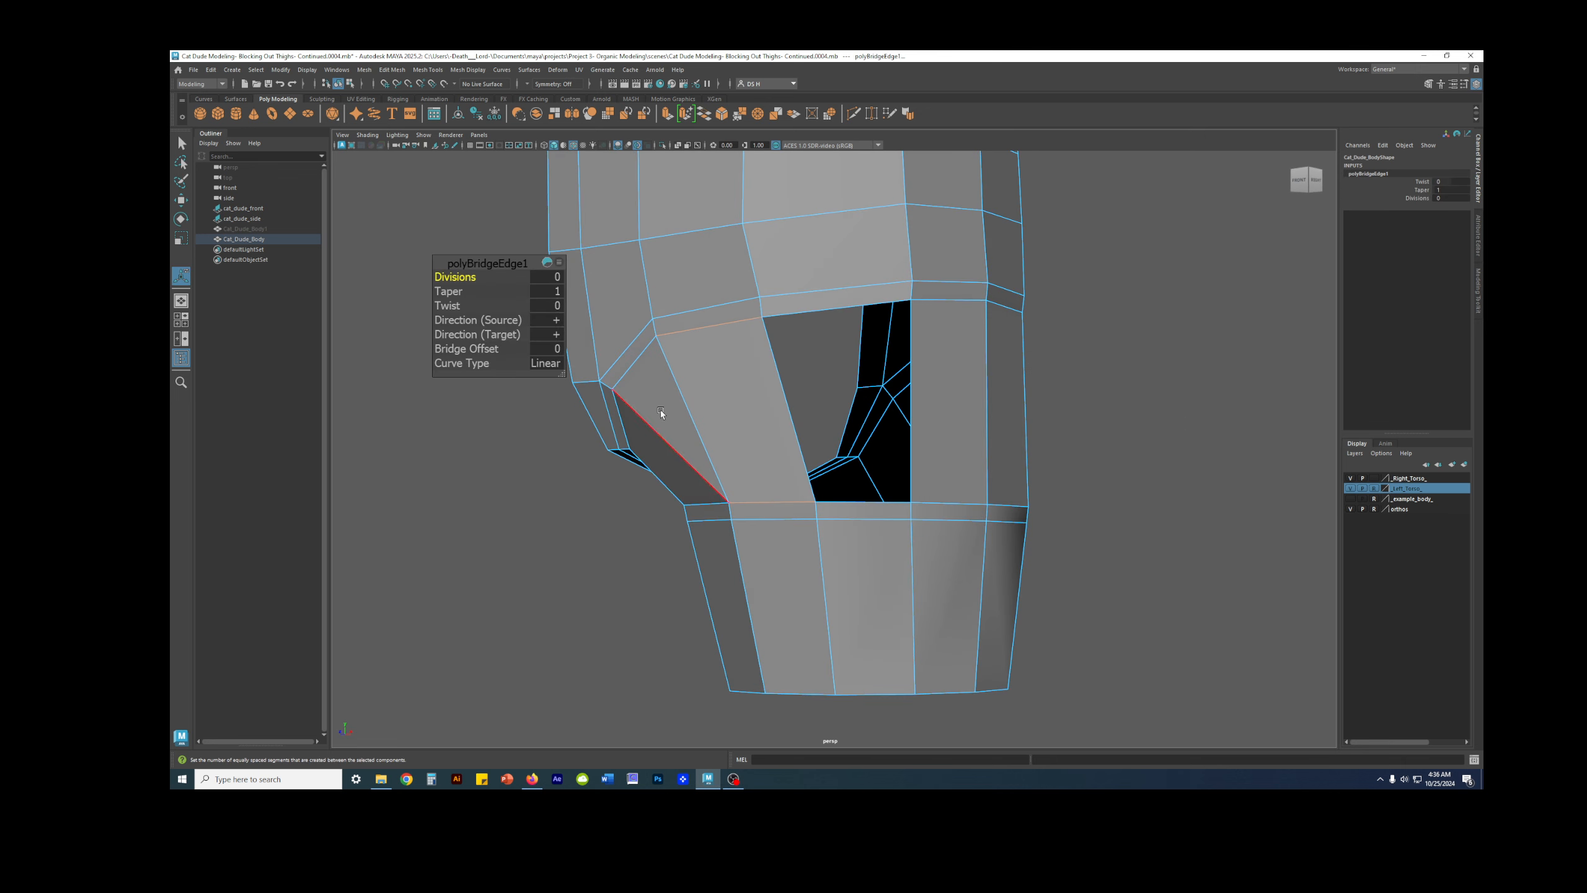
Step: Bridge the remaining pair of torso and thigh edges to close the front gap
{"action": "left_click_drag", "start_coordinate": [659, 414], "coordinate": [686, 398], "text": "alt"}
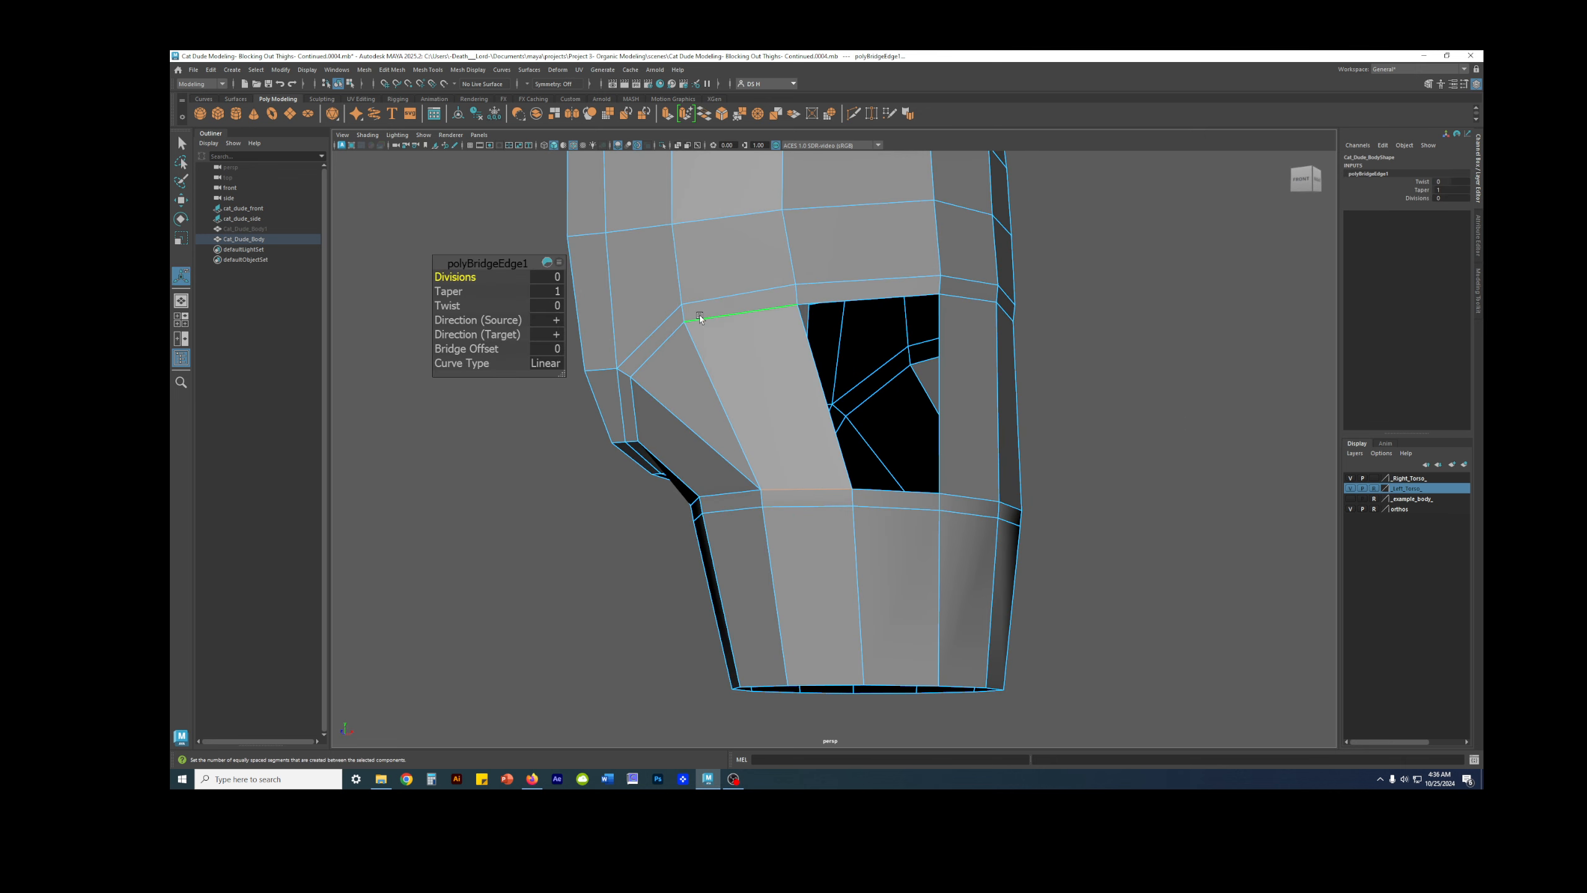
{"action": "left_click", "coordinate": [880, 302]}
{"action": "left_click_drag", "start_coordinate": [914, 497], "coordinate": [1119, 519], "text": "alt"}
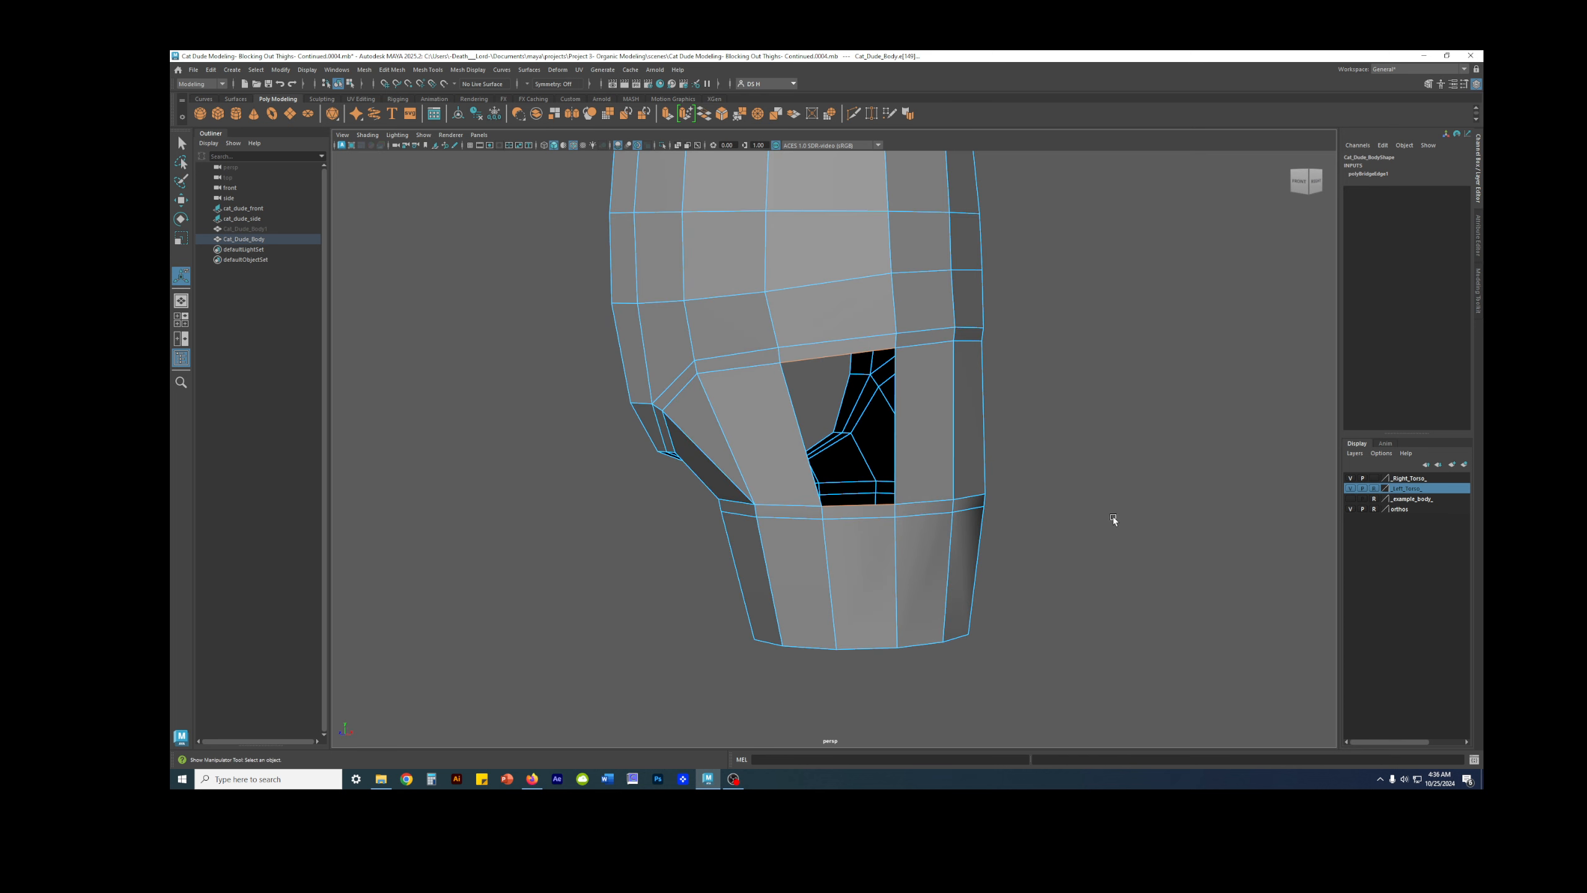
{"action": "key", "text": "g"}
Step: Return to object mode, preview the body smoothed, and delete its construction history
{"action": "right_click_drag", "start_coordinate": [1006, 340], "coordinate": [1005, 340]}
{"action": "key", "text": "3"}
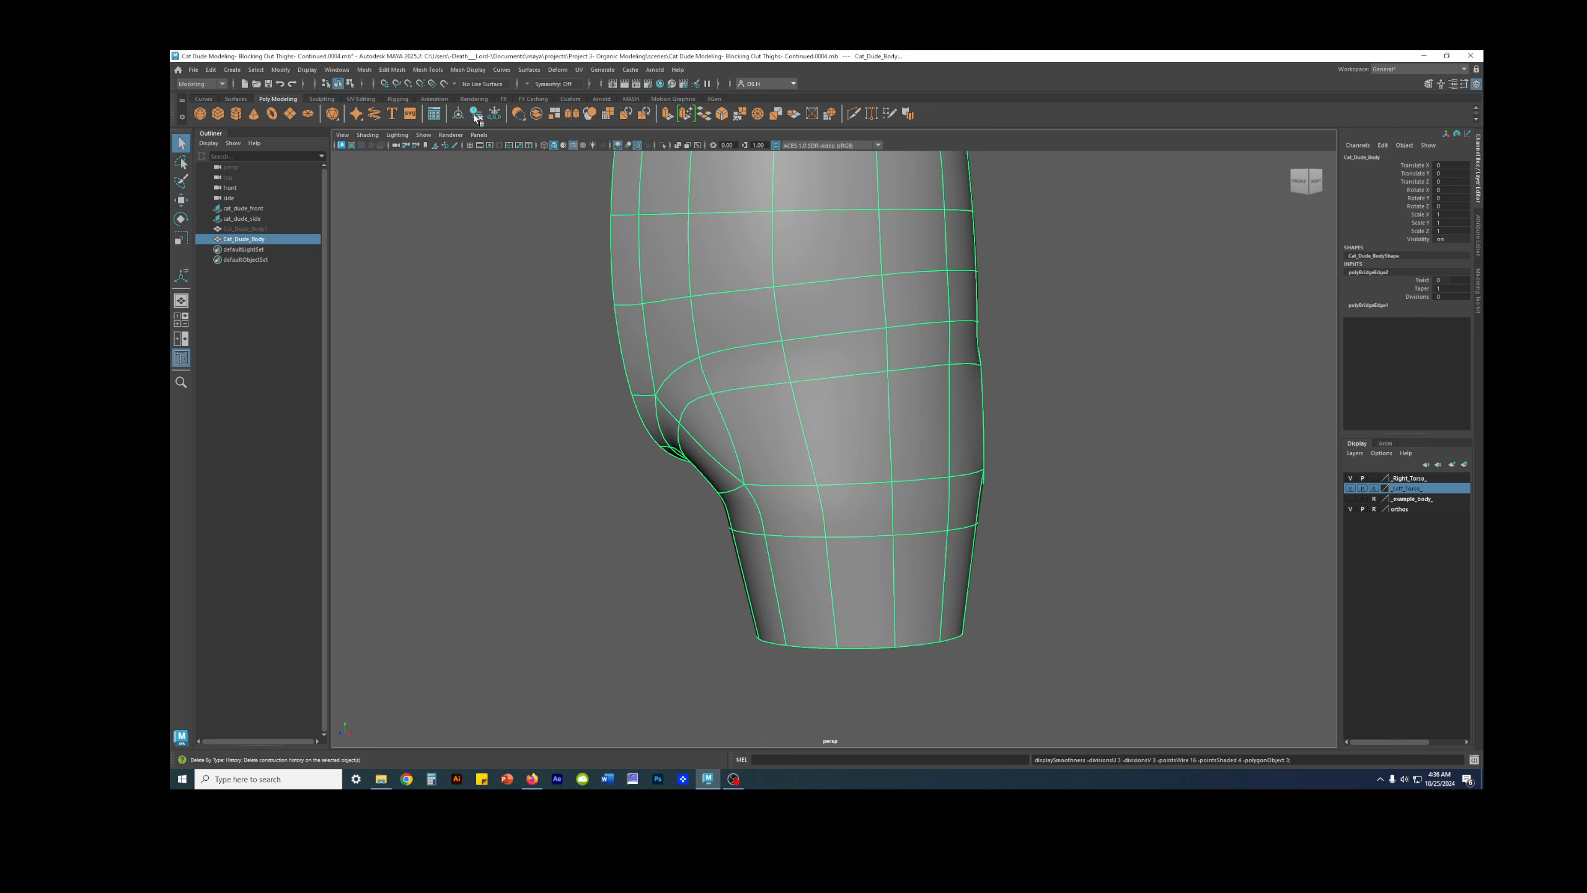
{"action": "left_click_drag", "start_coordinate": [569, 380], "coordinate": [799, 412], "text": "alt"}
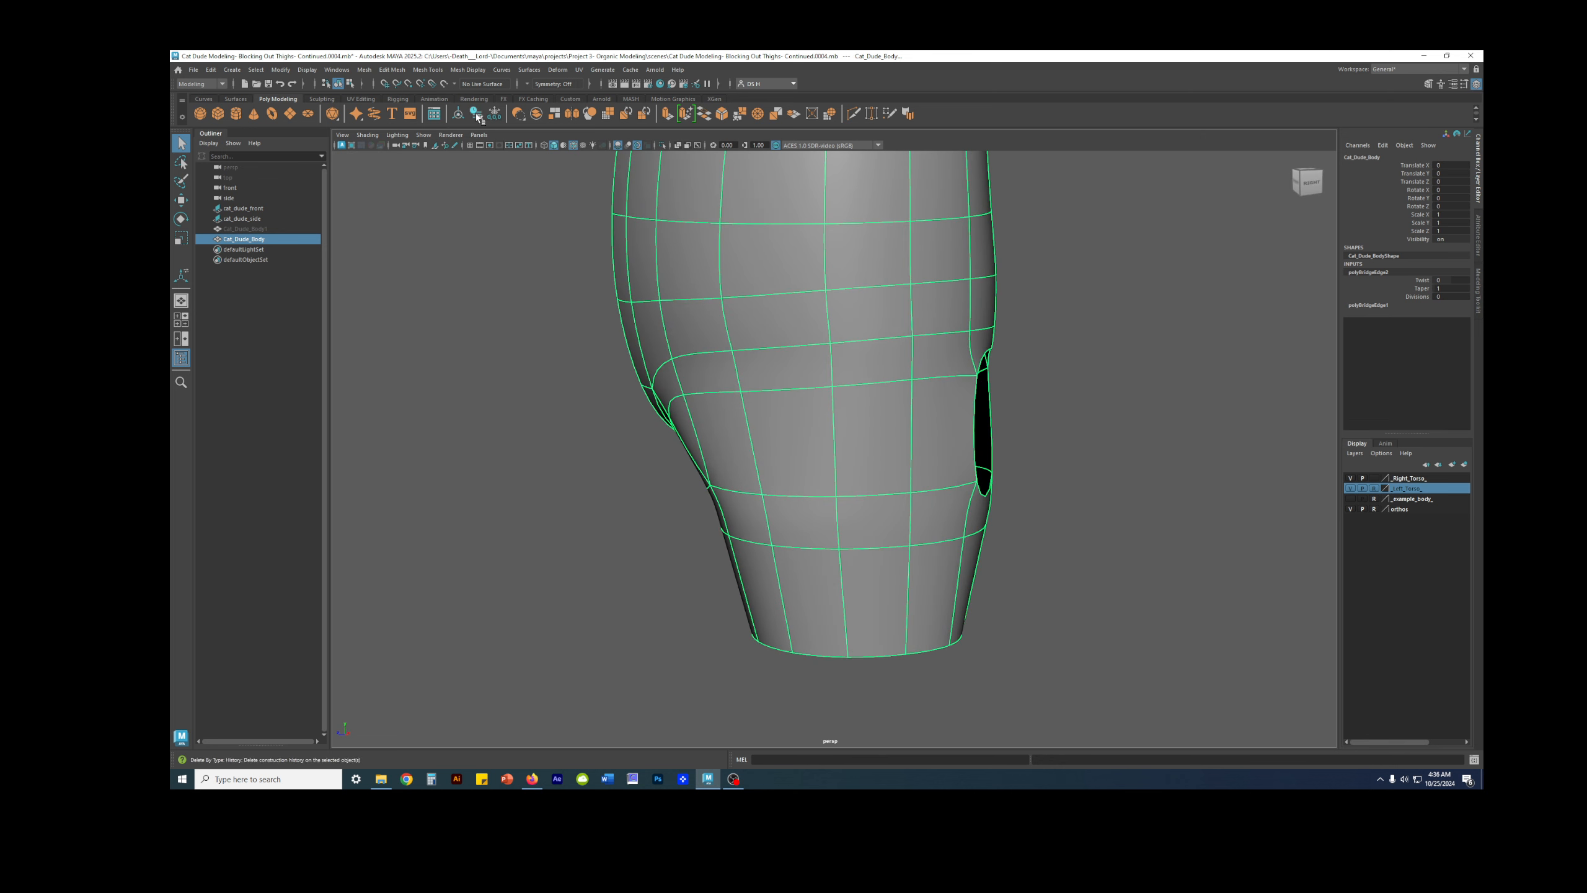
{"action": "left_click", "coordinate": [479, 119]}
Step: In unsmoothed display, extrude the two torso edges above the back gap downward toward the thigh
{"action": "left_click_drag", "start_coordinate": [905, 363], "coordinate": [886, 320], "text": "alt"}
{"action": "key", "text": "1"}
{"action": "right_click_drag", "start_coordinate": [904, 272], "coordinate": [903, 227]}
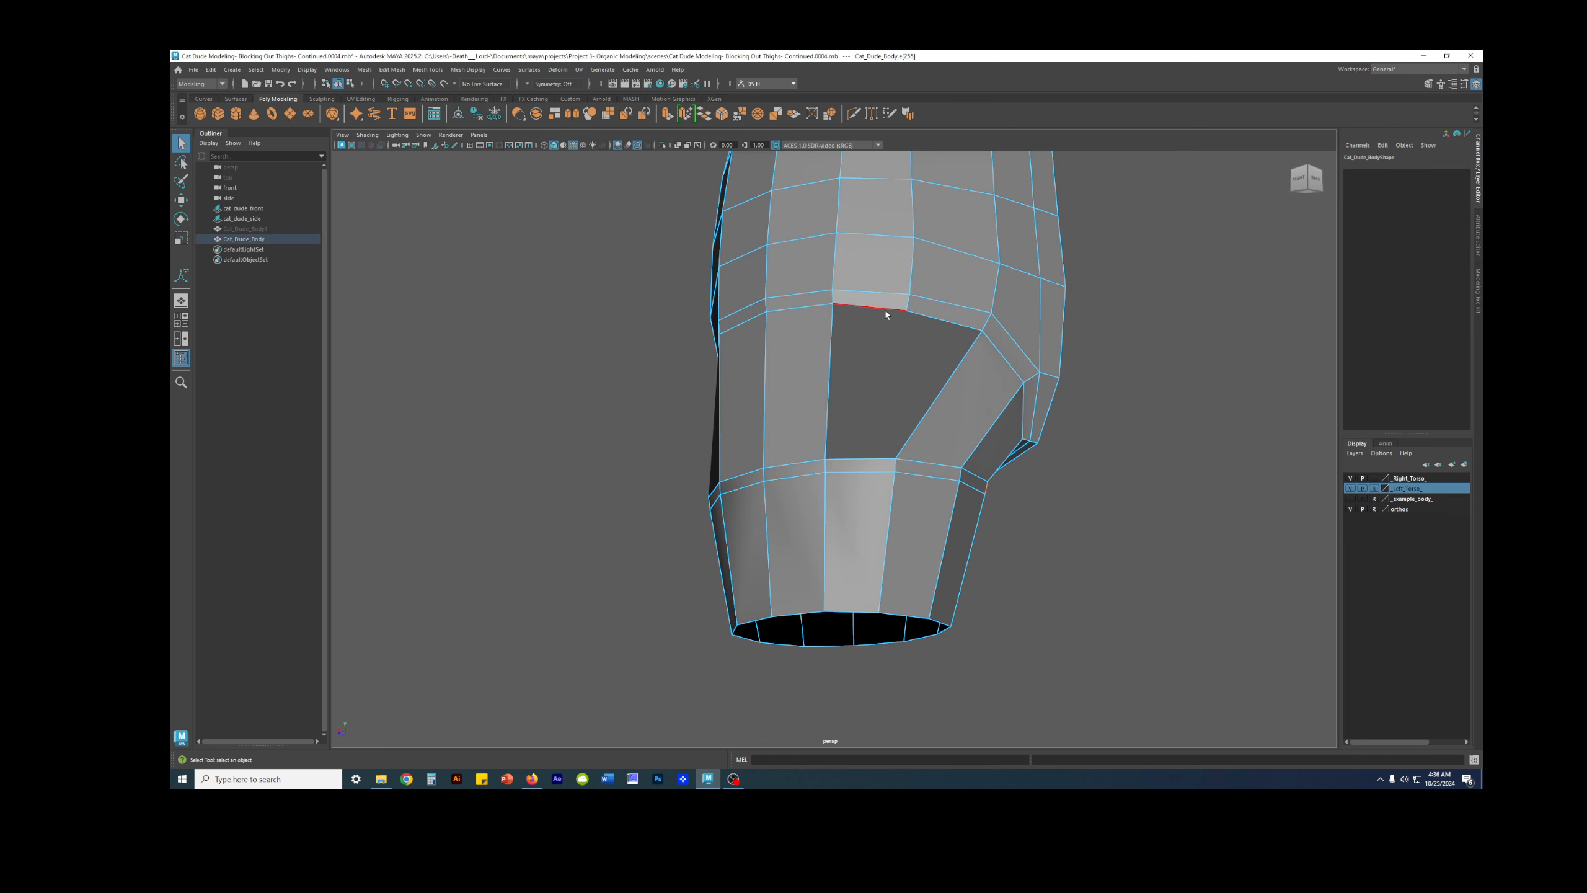
{"action": "left_click", "coordinate": [940, 320]}
{"action": "left_click_drag", "start_coordinate": [937, 329], "coordinate": [931, 357], "text": "alt"}
{"action": "key", "text": "w"}
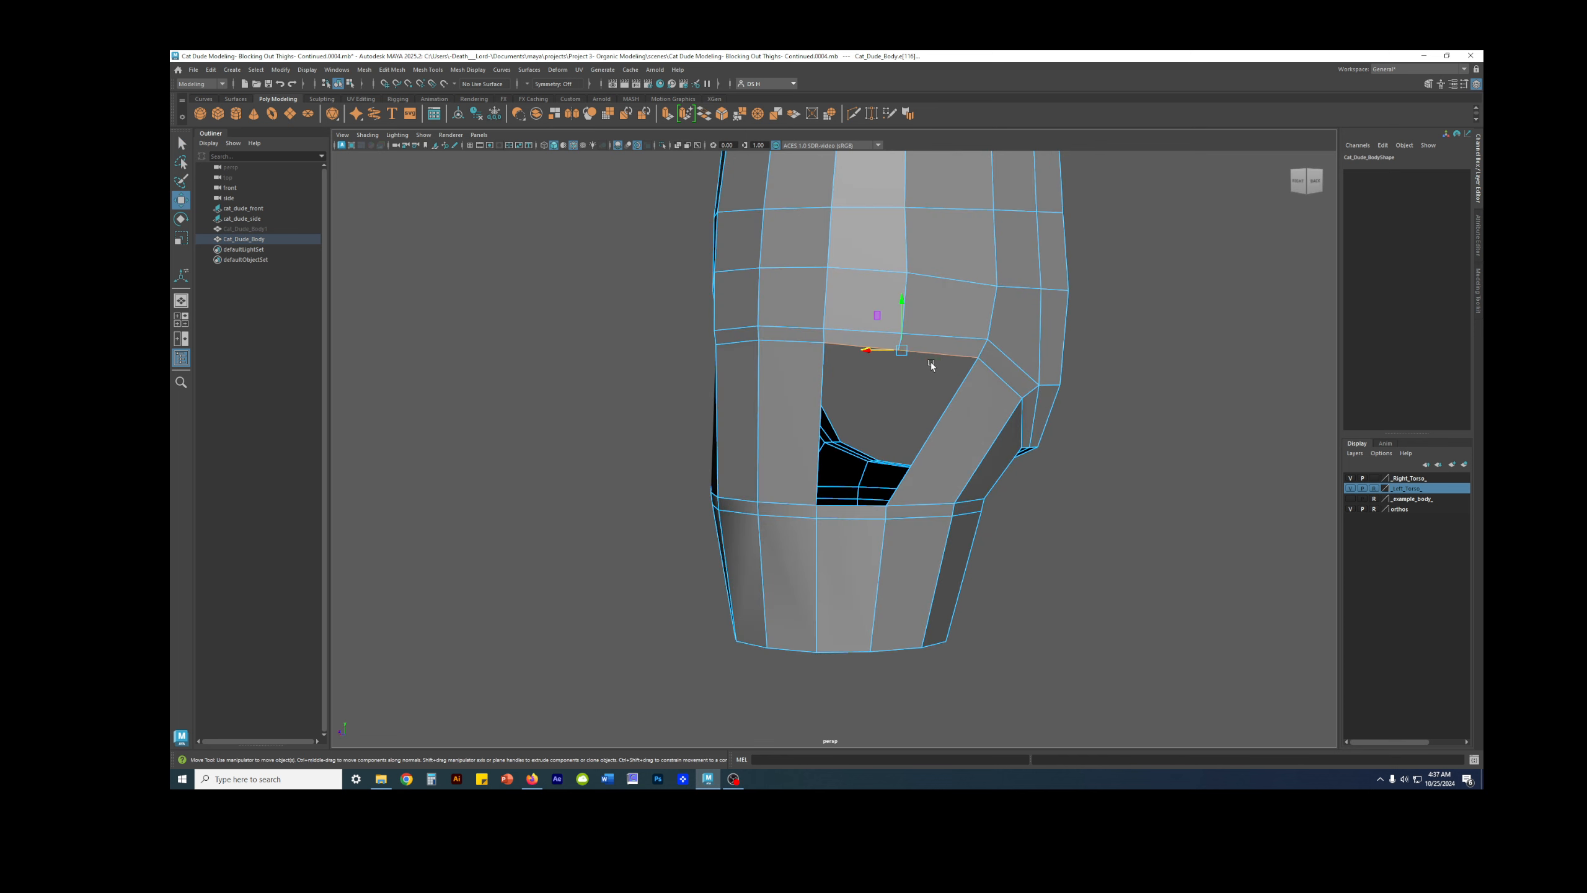
{"action": "left_click_drag", "start_coordinate": [894, 425], "coordinate": [935, 374], "text": "alt"}
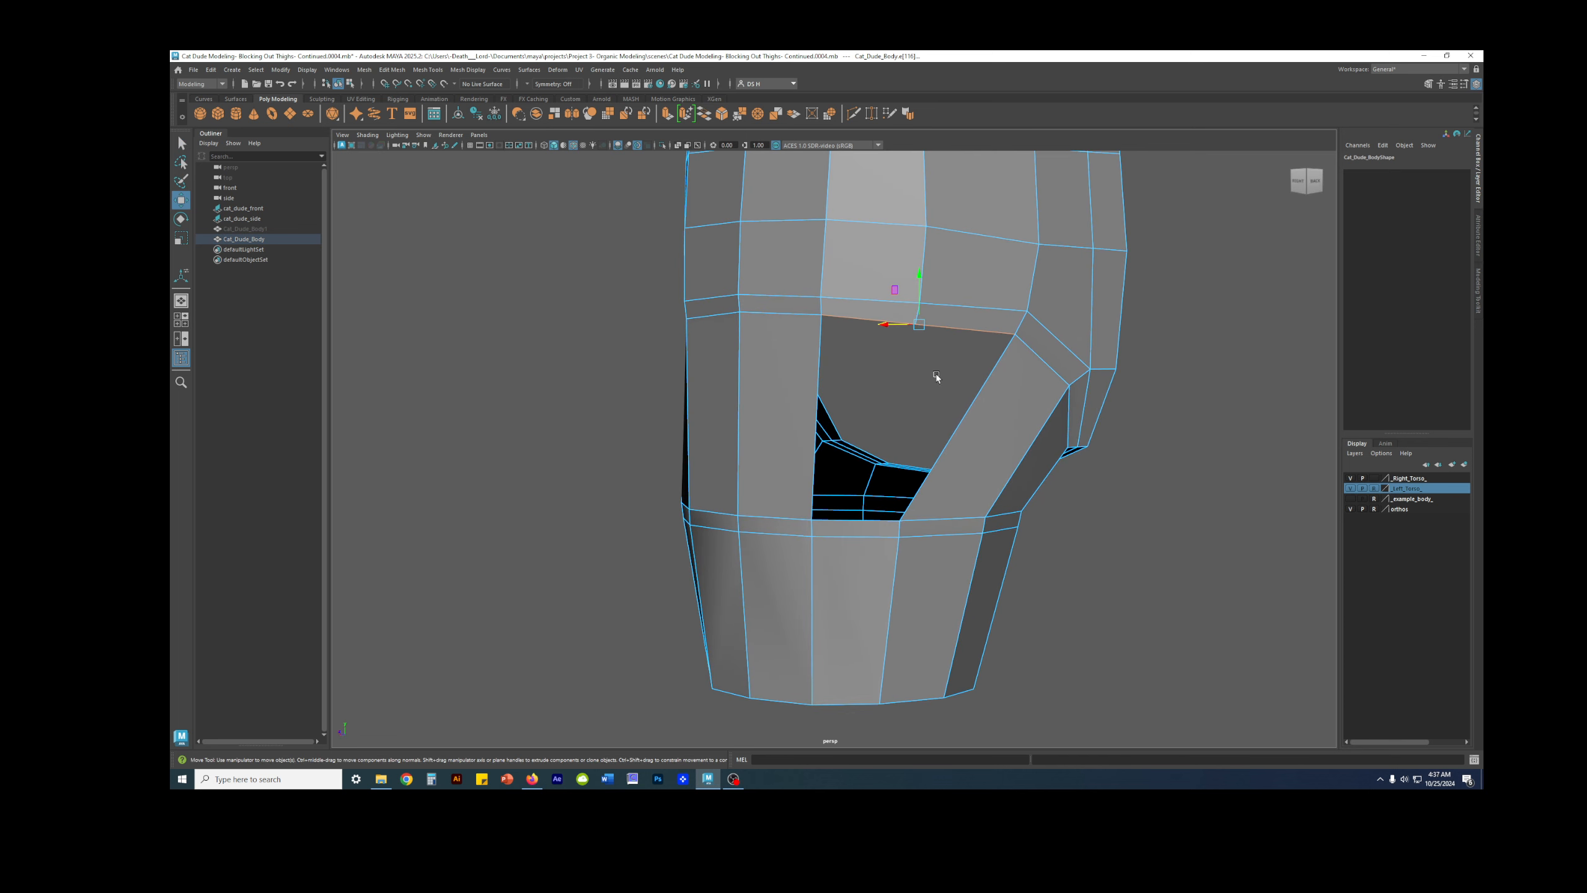
{"action": "right_click", "coordinate": [1165, 312], "text": "shift"}
{"action": "left_click", "coordinate": [1161, 338]}
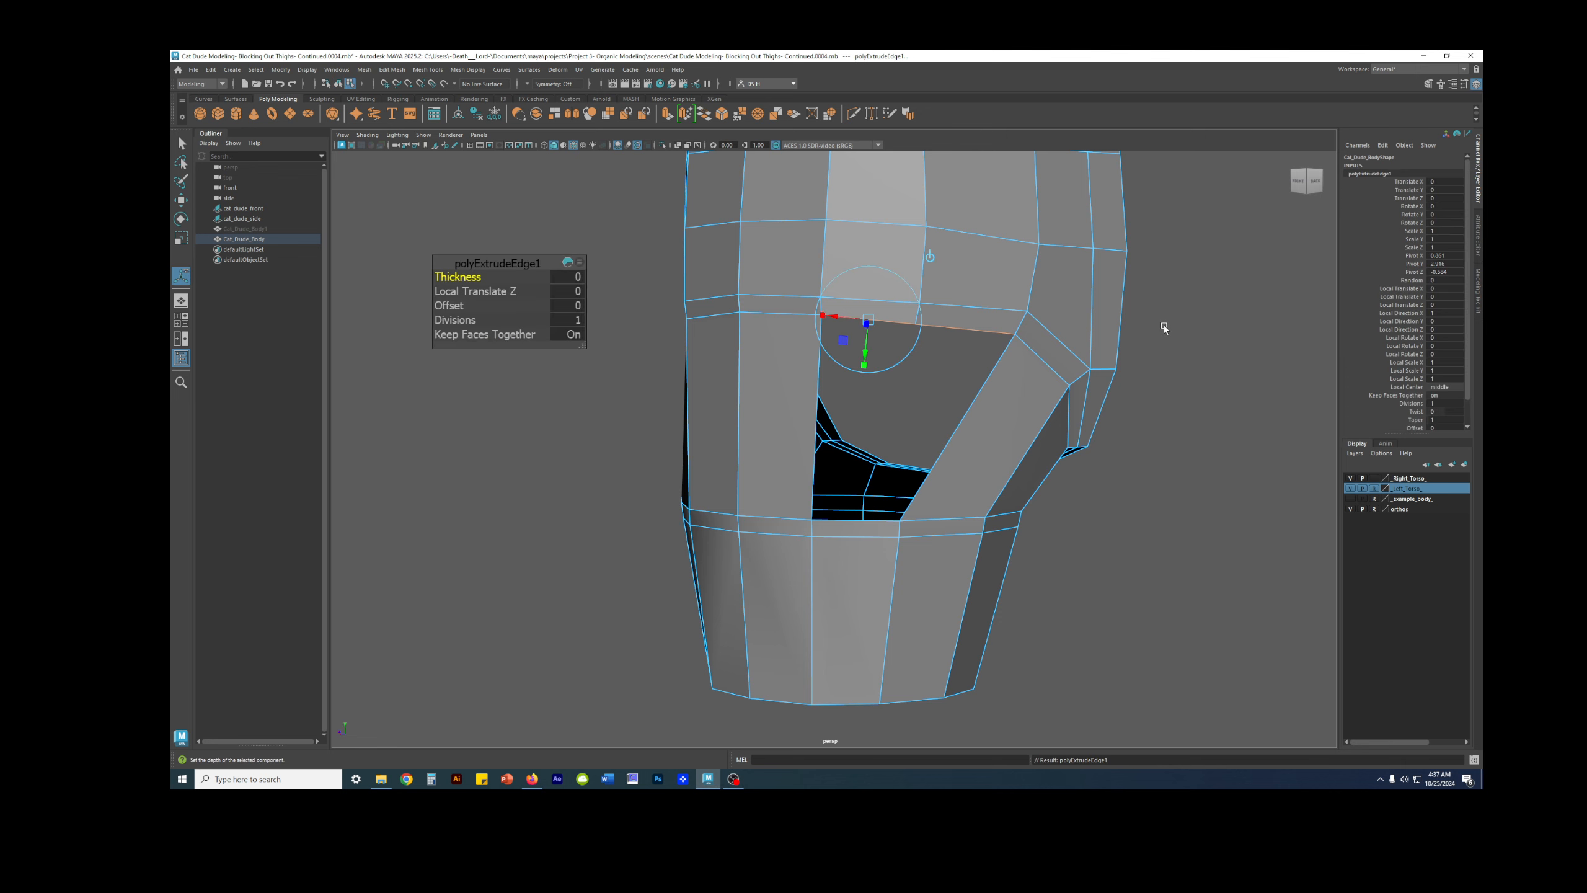
{"action": "left_click_drag", "start_coordinate": [871, 365], "coordinate": [795, 466]}
{"action": "left_click_drag", "start_coordinate": [671, 474], "coordinate": [779, 455]}
Step: Close the back gap by target welding the extruded flap's loose vertices onto the adjoining bridge and thigh rim vertices
{"action": "key", "text": "w"}
{"action": "left_click", "coordinate": [957, 436]}
{"action": "right_click_drag", "start_coordinate": [956, 436], "coordinate": [893, 436]}
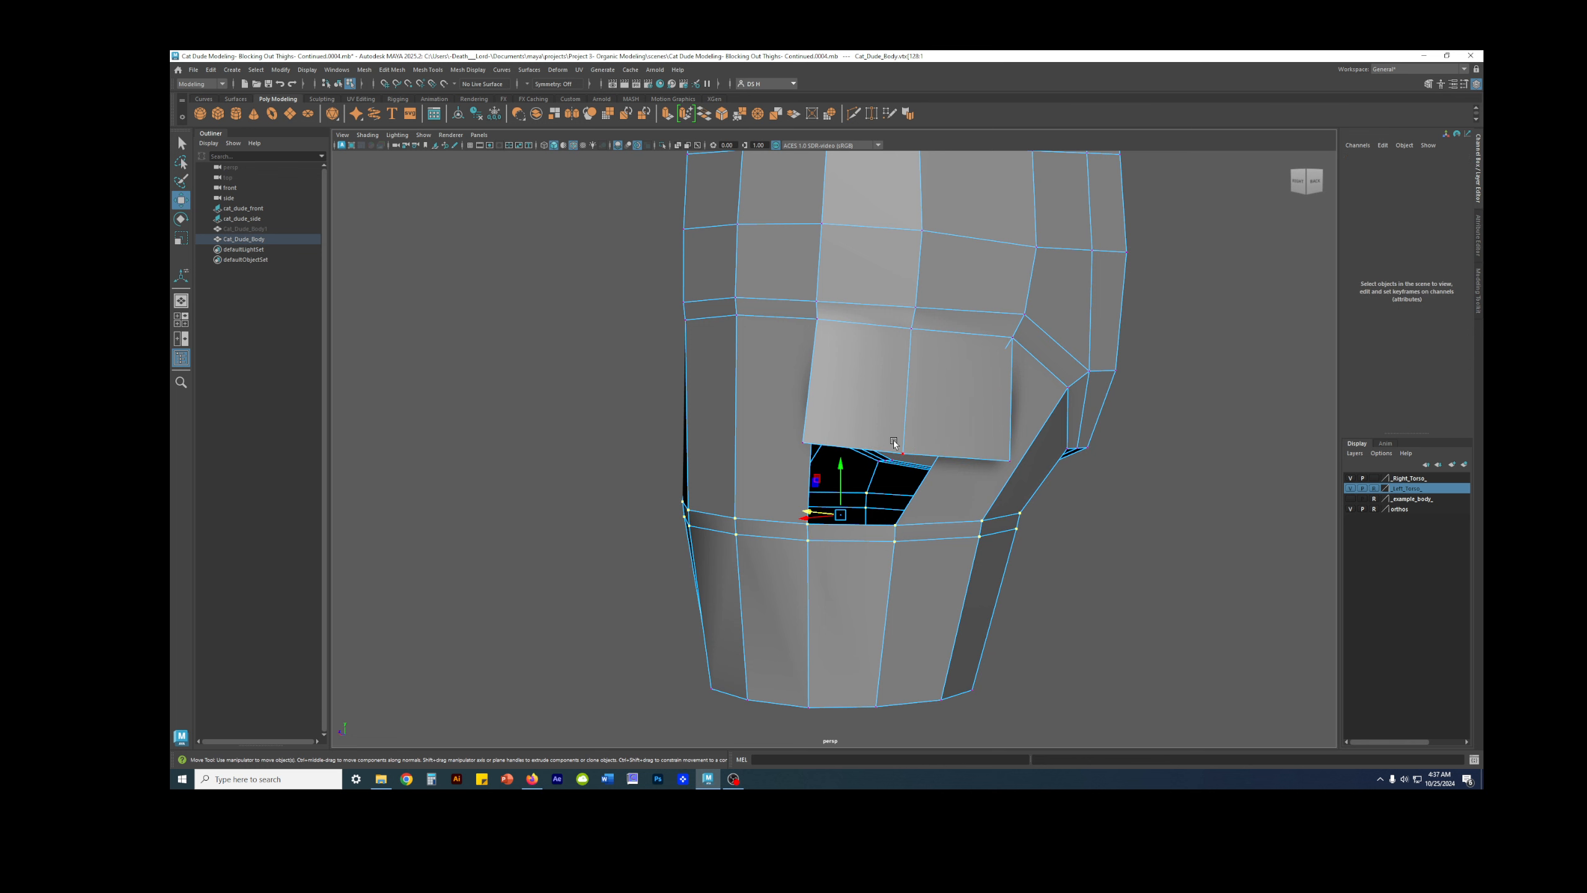
{"action": "left_click_drag", "start_coordinate": [1038, 535], "coordinate": [1055, 508], "text": "alt"}
{"action": "left_click", "coordinate": [1054, 508]}
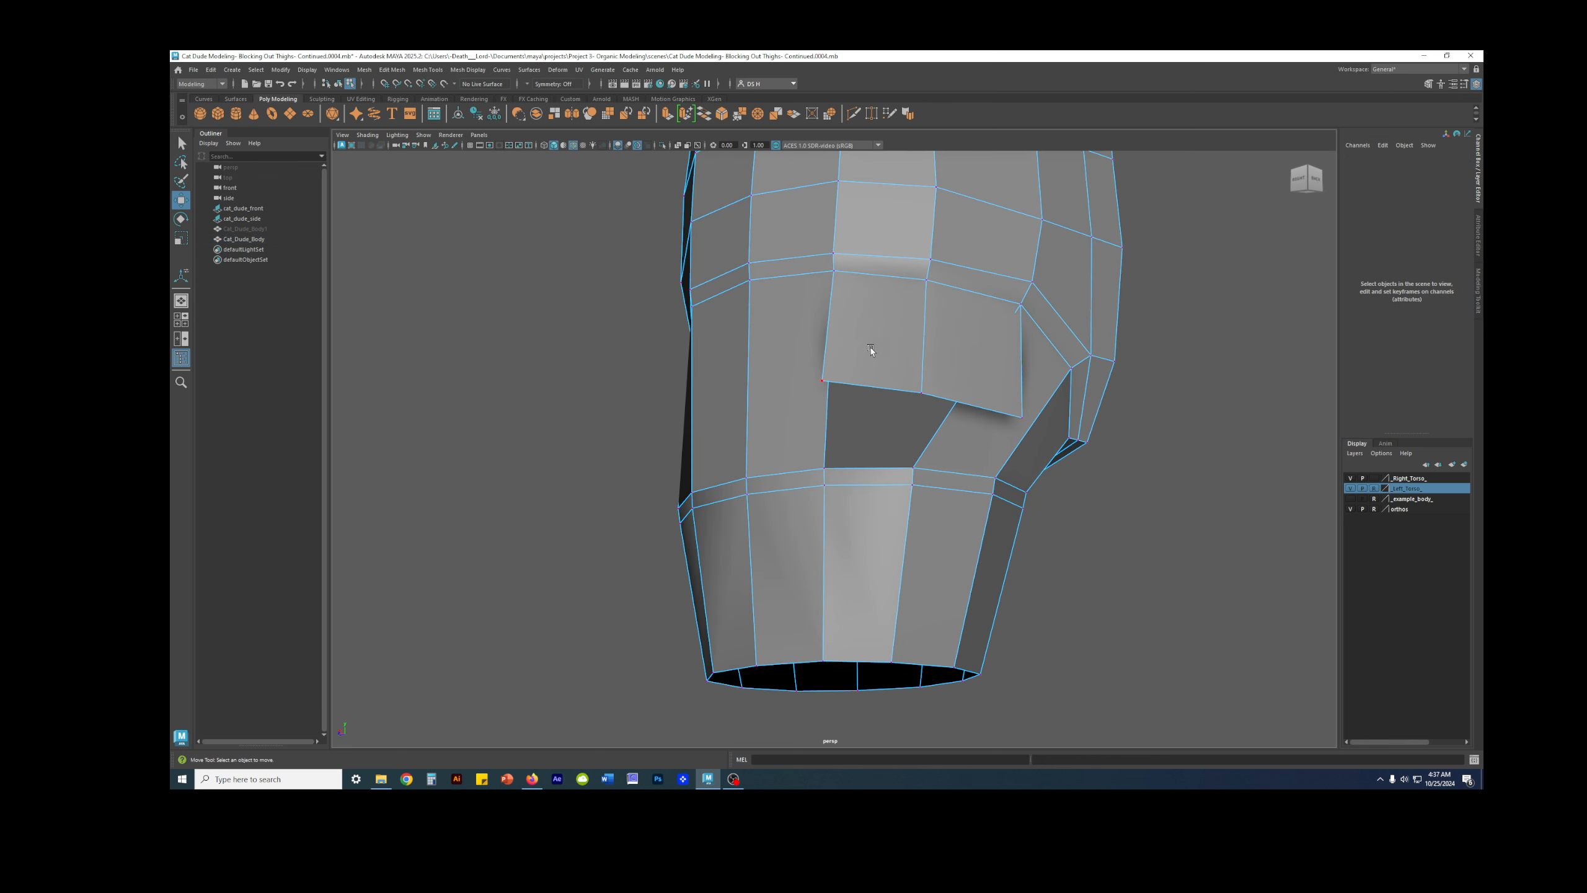
{"action": "left_click_drag", "start_coordinate": [871, 350], "coordinate": [809, 390]}
{"action": "mouse_move", "coordinate": [902, 325]}
{"action": "right_mouse_down", "text": "shift"}
{"action": "mouse_move", "coordinate": [899, 295]}
{"action": "mouse_move", "coordinate": [897, 319]}
{"action": "right_mouse_up", "text": "shift"}
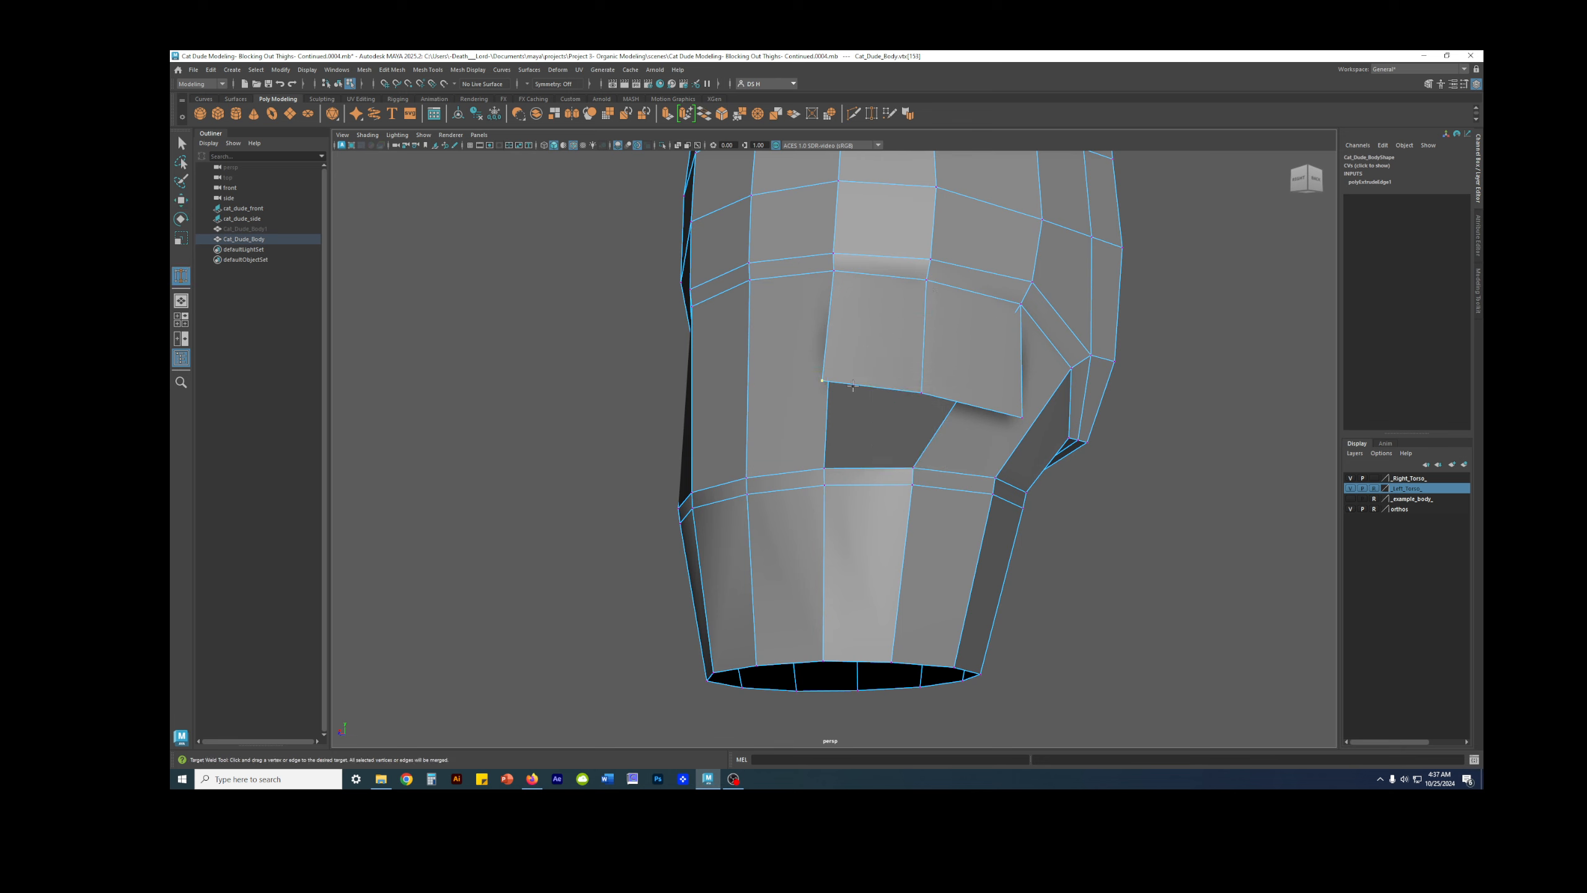
{"action": "left_click_drag", "start_coordinate": [823, 465], "coordinate": [1049, 442]}
Step: Check the welded back area in smoothed display, return to object mode, and delete the body's construction history
{"action": "key", "text": "3"}
{"action": "key", "text": "w"}
{"action": "right_click_drag", "start_coordinate": [1049, 441], "coordinate": [771, 468], "text": "alt"}
{"action": "key", "text": "1"}
{"action": "mouse_move", "coordinate": [831, 437]}
{"action": "left_mouse_down", "text": "alt"}
{"action": "mouse_move", "coordinate": [863, 446]}
{"action": "mouse_move", "coordinate": [1017, 315]}
{"action": "mouse_move", "coordinate": [871, 415]}
{"action": "mouse_move", "coordinate": [637, 422]}
{"action": "mouse_move", "coordinate": [882, 425]}
{"action": "mouse_move", "coordinate": [827, 414]}
{"action": "mouse_move", "coordinate": [840, 494]}
{"action": "mouse_move", "coordinate": [835, 431]}
{"action": "mouse_move", "coordinate": [794, 429]}
{"action": "mouse_move", "coordinate": [818, 429]}
{"action": "mouse_move", "coordinate": [821, 414]}
{"action": "left_mouse_up", "text": "alt"}
{"action": "left_click", "coordinate": [871, 414]}
{"action": "right_click", "coordinate": [821, 413]}
{"action": "left_click", "coordinate": [477, 115]}
Step: Examine the joined thigh in smoothed display and compare the body's outline with the front reference sketch
{"action": "left_click_drag", "start_coordinate": [835, 356], "coordinate": [781, 348], "text": "alt"}
{"action": "key", "text": "3"}
{"action": "right_click_drag", "start_coordinate": [781, 348], "coordinate": [649, 351], "text": "alt"}
{"action": "left_click_drag", "start_coordinate": [650, 350], "coordinate": [867, 312], "text": "alt"}
{"action": "key", "text": "space"}
{"action": "key", "text": "space"}
{"action": "middle_click_drag", "start_coordinate": [838, 330], "coordinate": [897, 500], "text": "alt"}
{"action": "right_click_drag", "start_coordinate": [897, 500], "coordinate": [842, 360], "text": "alt"}
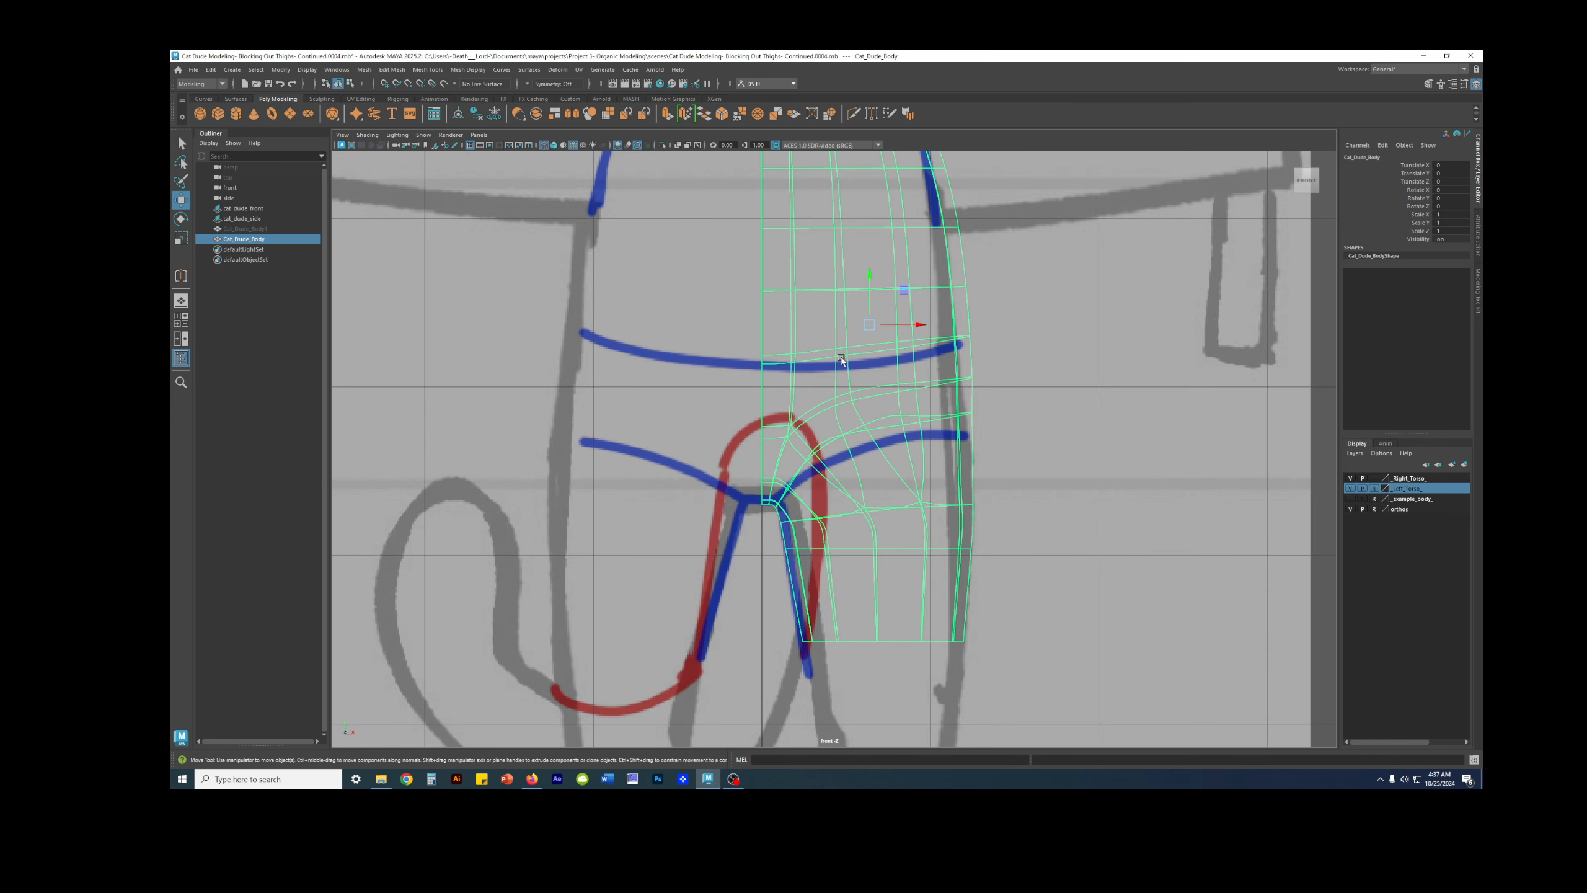
{"action": "middle_click_drag", "start_coordinate": [841, 360], "coordinate": [903, 401], "text": "alt"}
{"action": "key", "text": "1"}
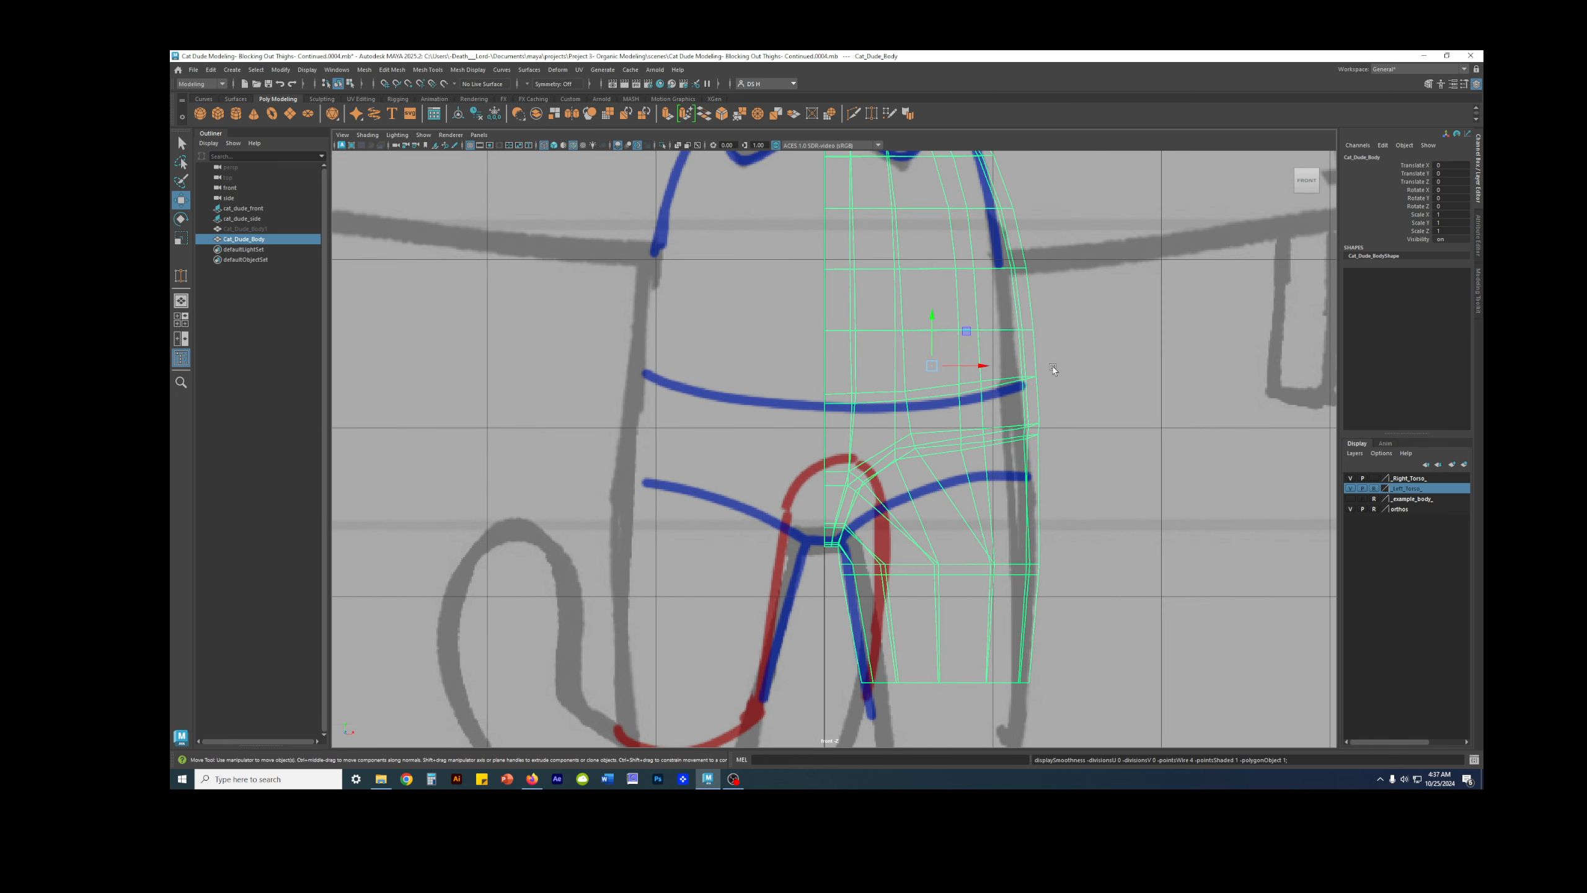
Step: Move the half body's pivot onto the character's vertical centre line in the front view
{"action": "left_click_drag", "start_coordinate": [935, 366], "coordinate": [937, 341]}
{"action": "key", "text": "ctrl+z"}
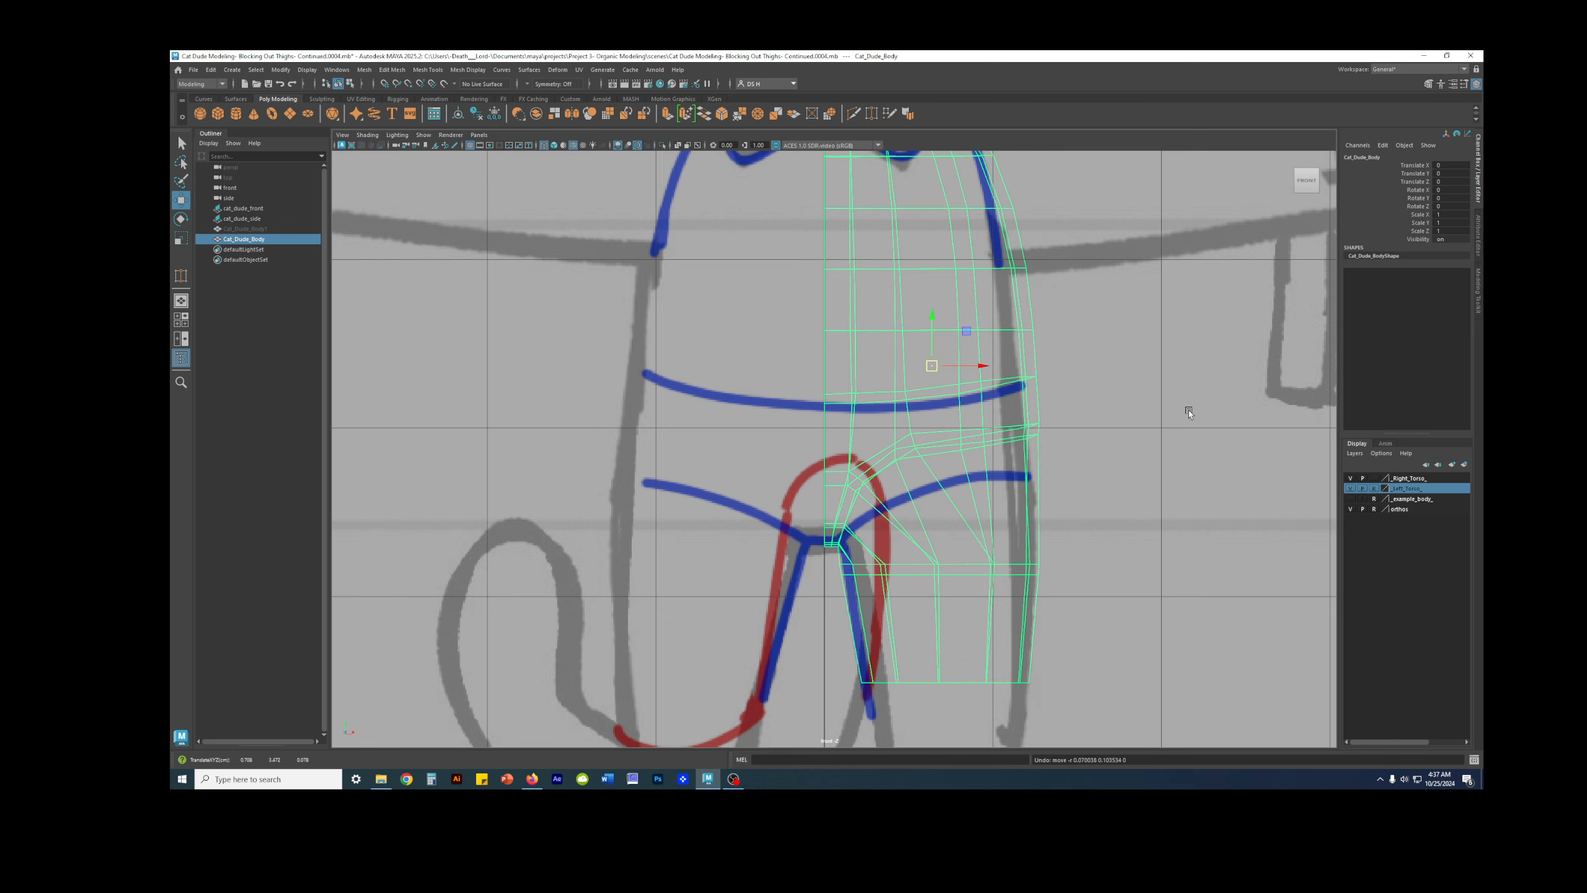
{"action": "key", "text": "d"}
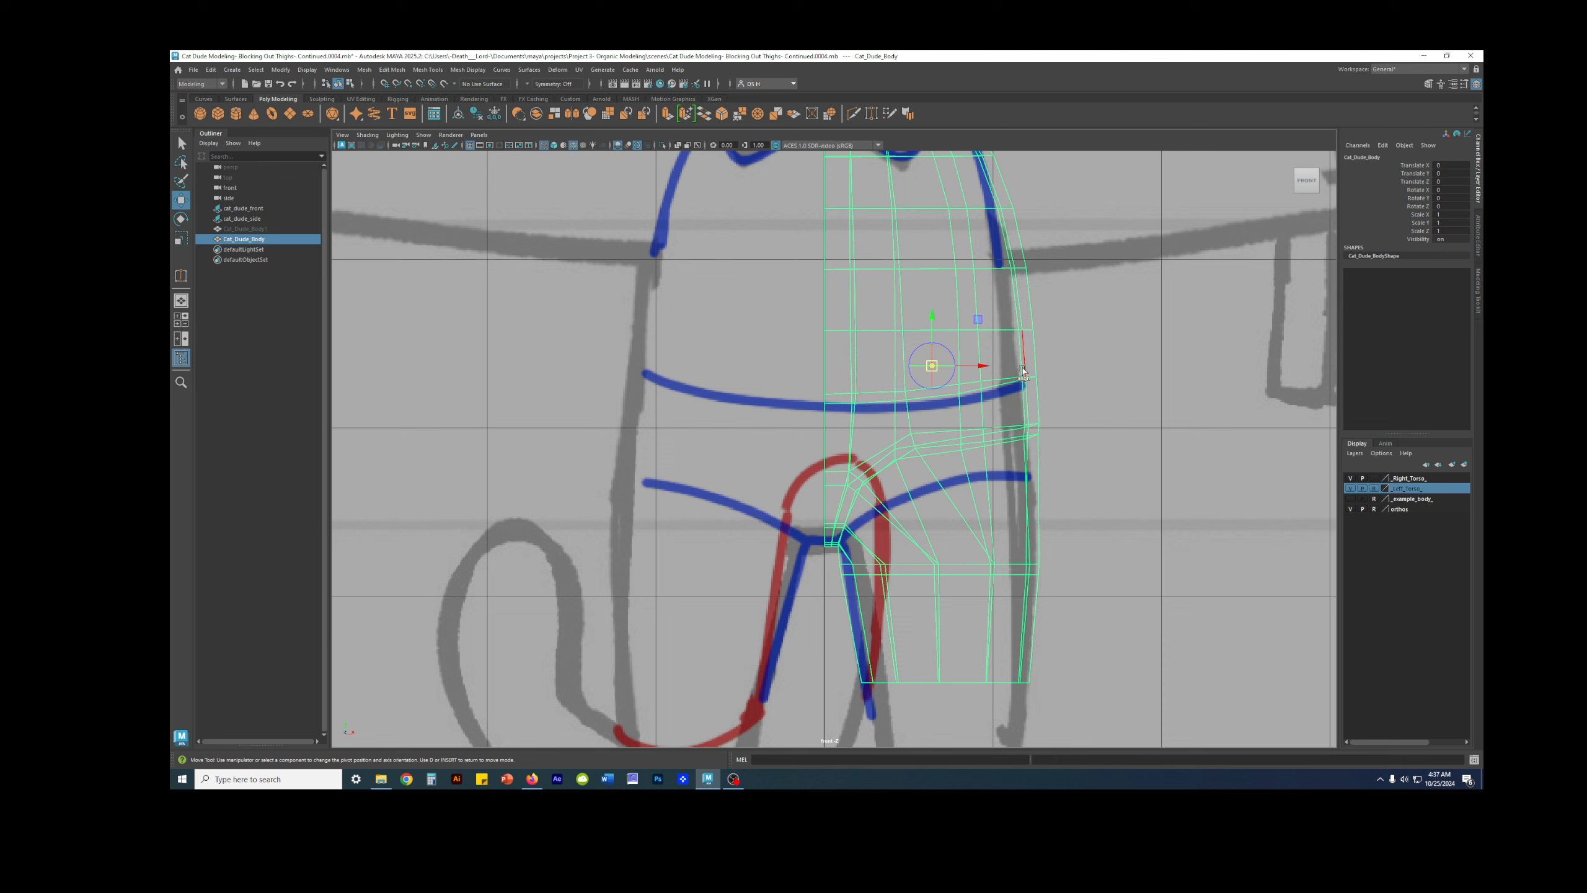
{"action": "left_click", "coordinate": [979, 365]}
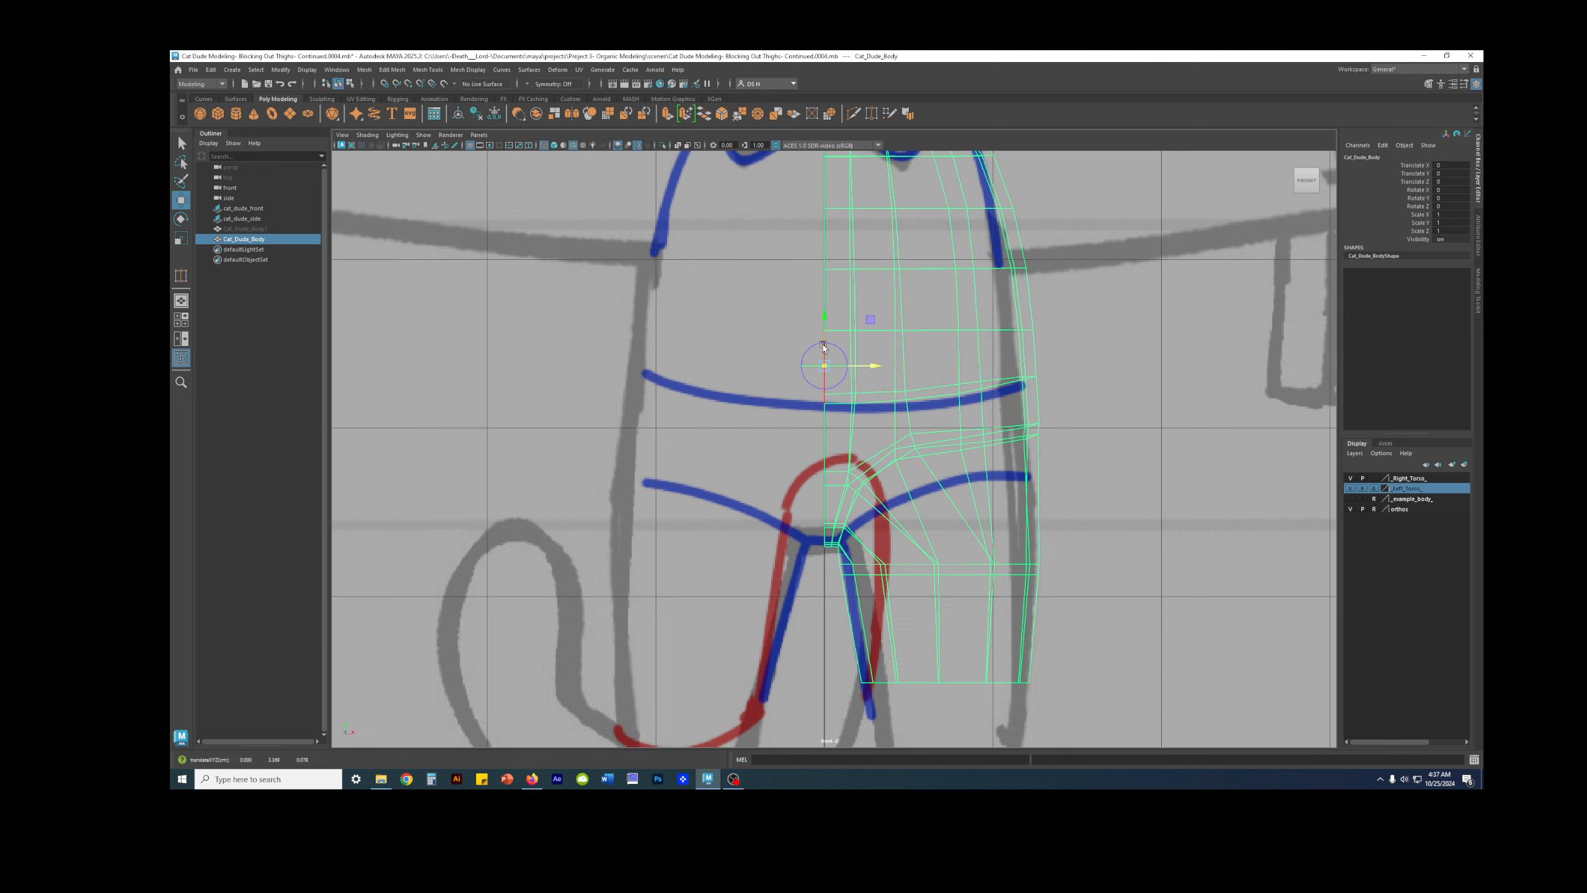
{"action": "key", "text": "w"}
{"action": "scroll", "coordinate": [826, 215], "scroll_direction": "down", "scroll_amount": 10}
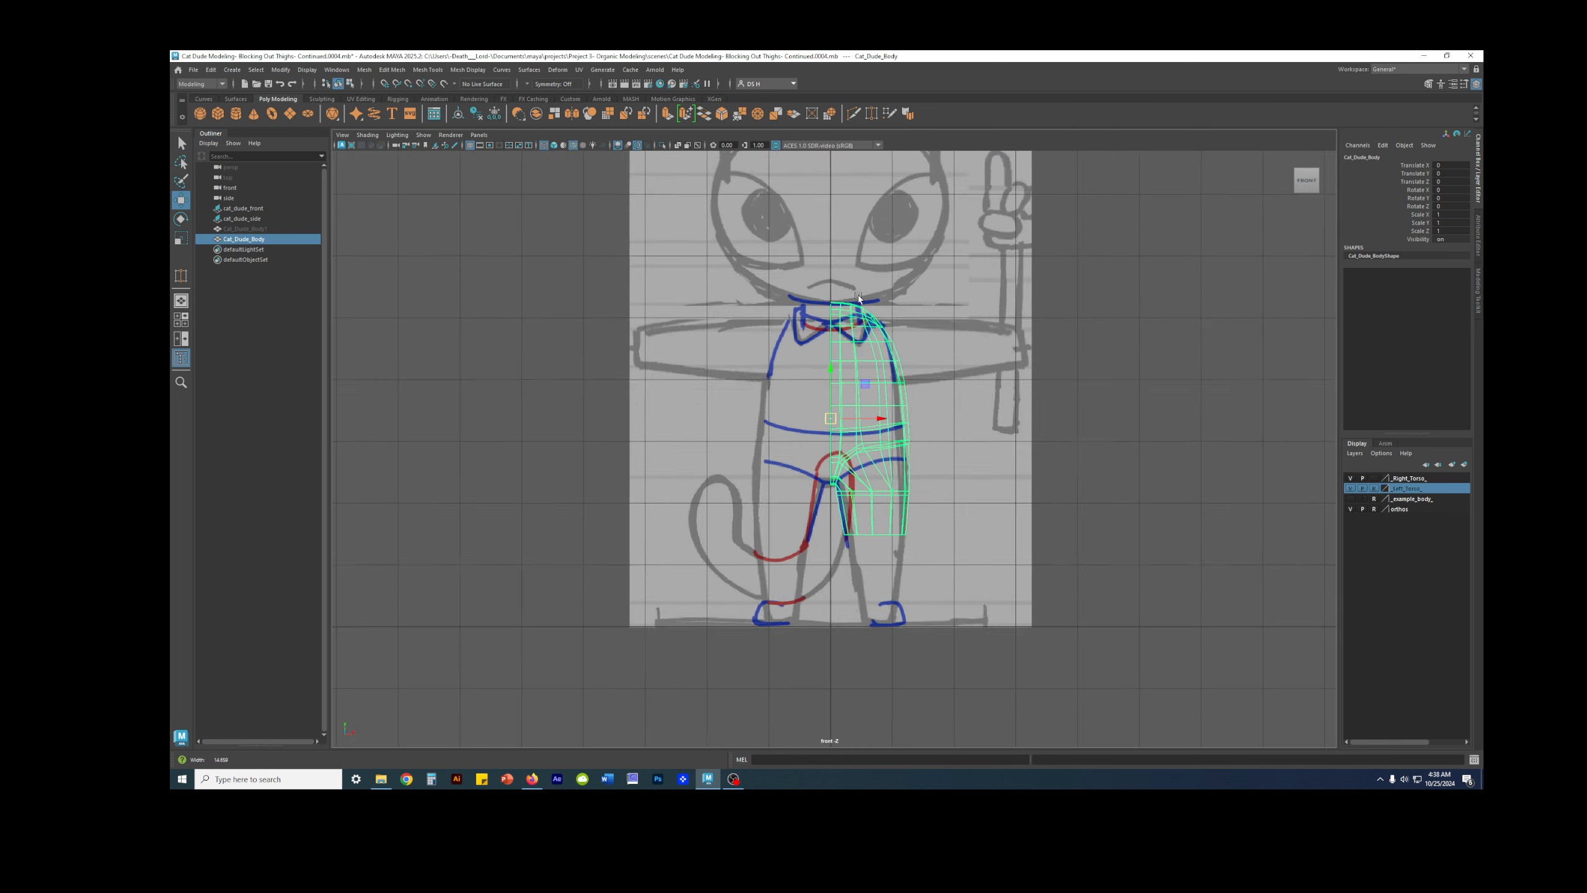
{"action": "scroll", "coordinate": [714, 349], "scroll_direction": "up", "scroll_amount": 10}
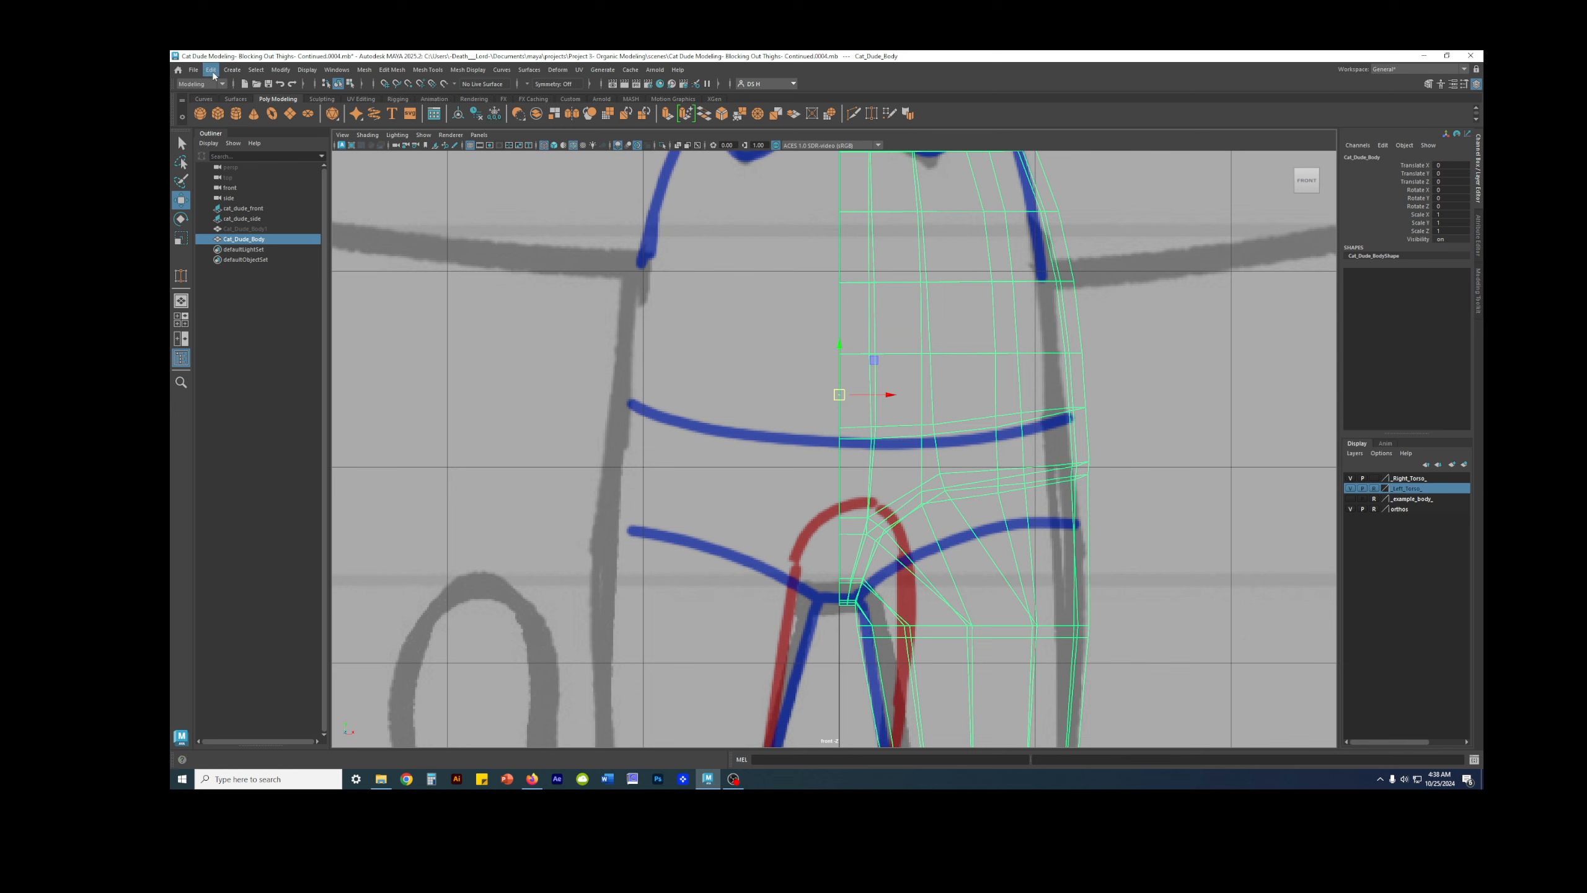
Step: Duplicate the half body with Duplicate Special as one instance, scaled -1 in X, to mirror it across the centre
{"action": "left_click", "coordinate": [212, 72]}
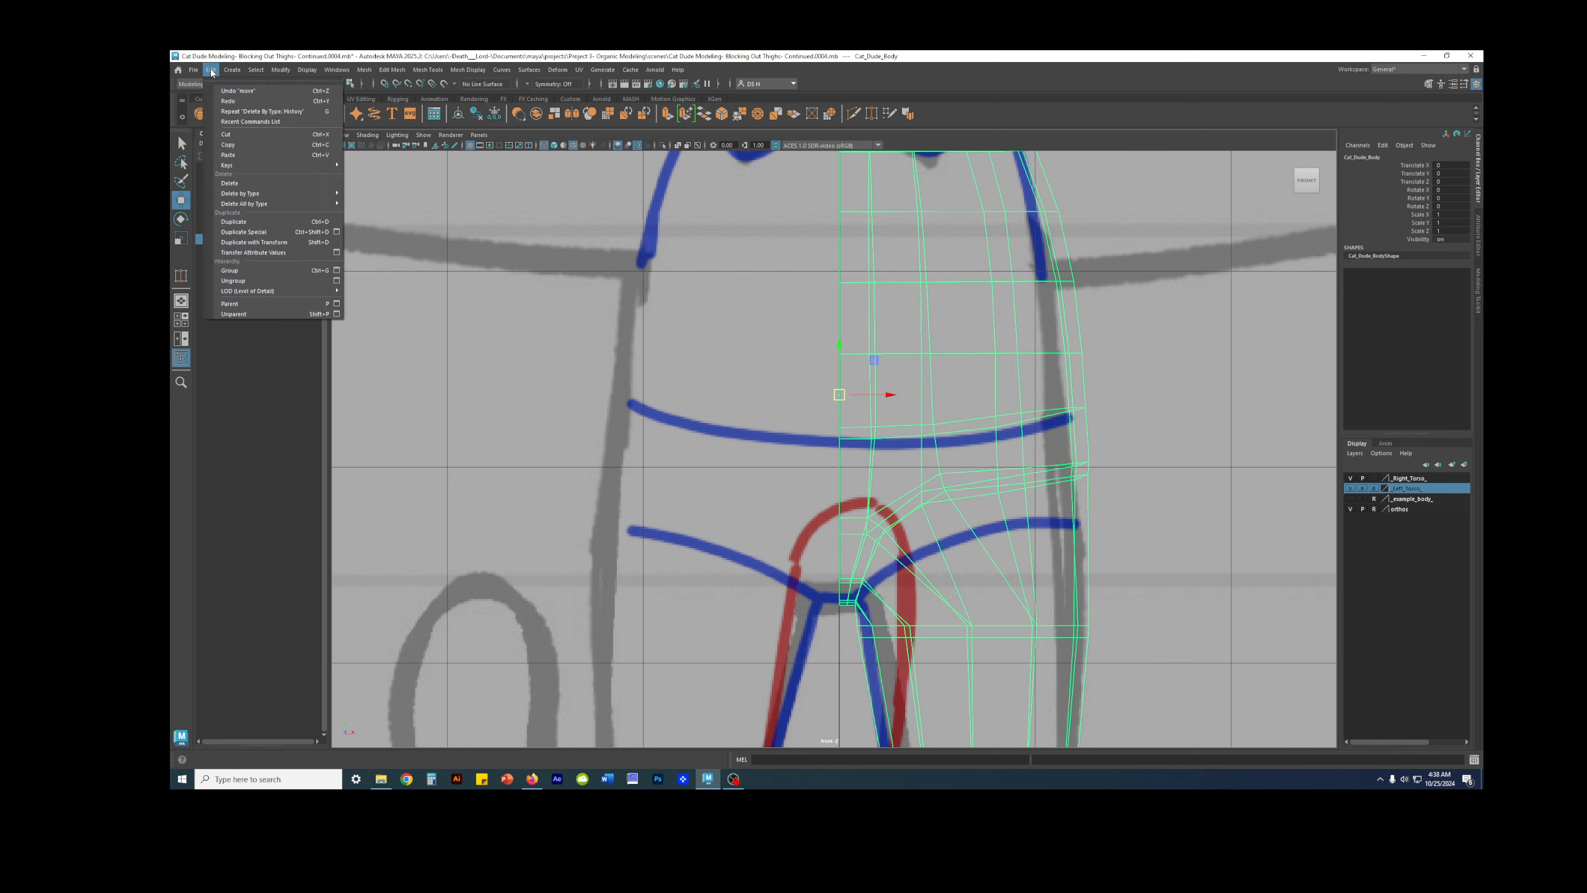
{"action": "left_click", "coordinate": [336, 232]}
{"action": "left_click_drag", "start_coordinate": [661, 298], "coordinate": [461, 239]}
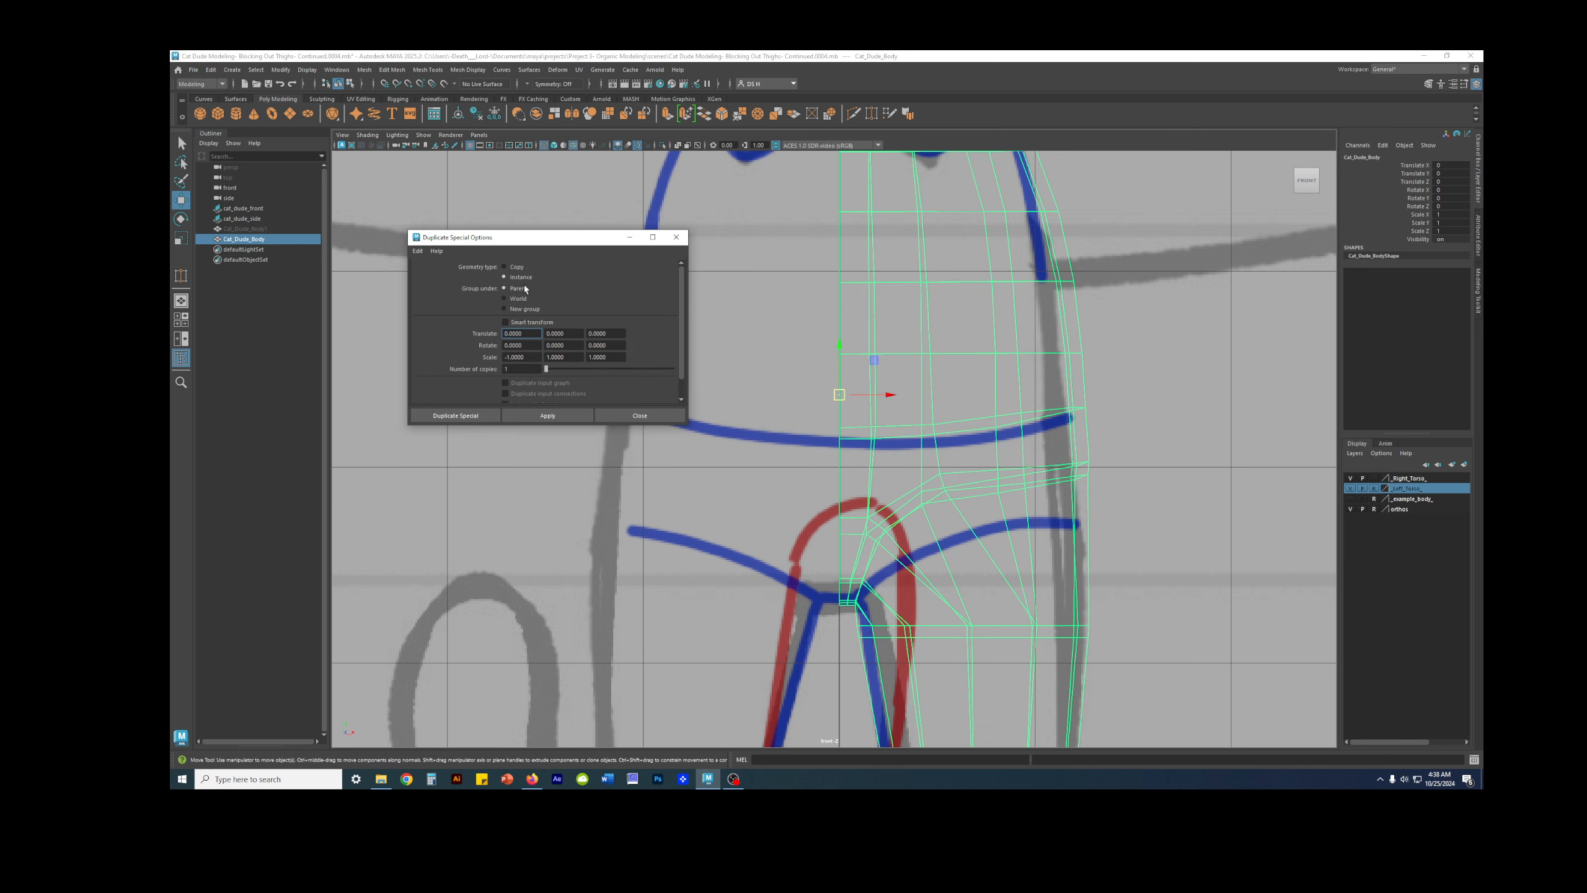
{"action": "left_click", "coordinate": [539, 415]}
{"action": "left_click", "coordinate": [624, 416]}
{"action": "key", "text": "space"}
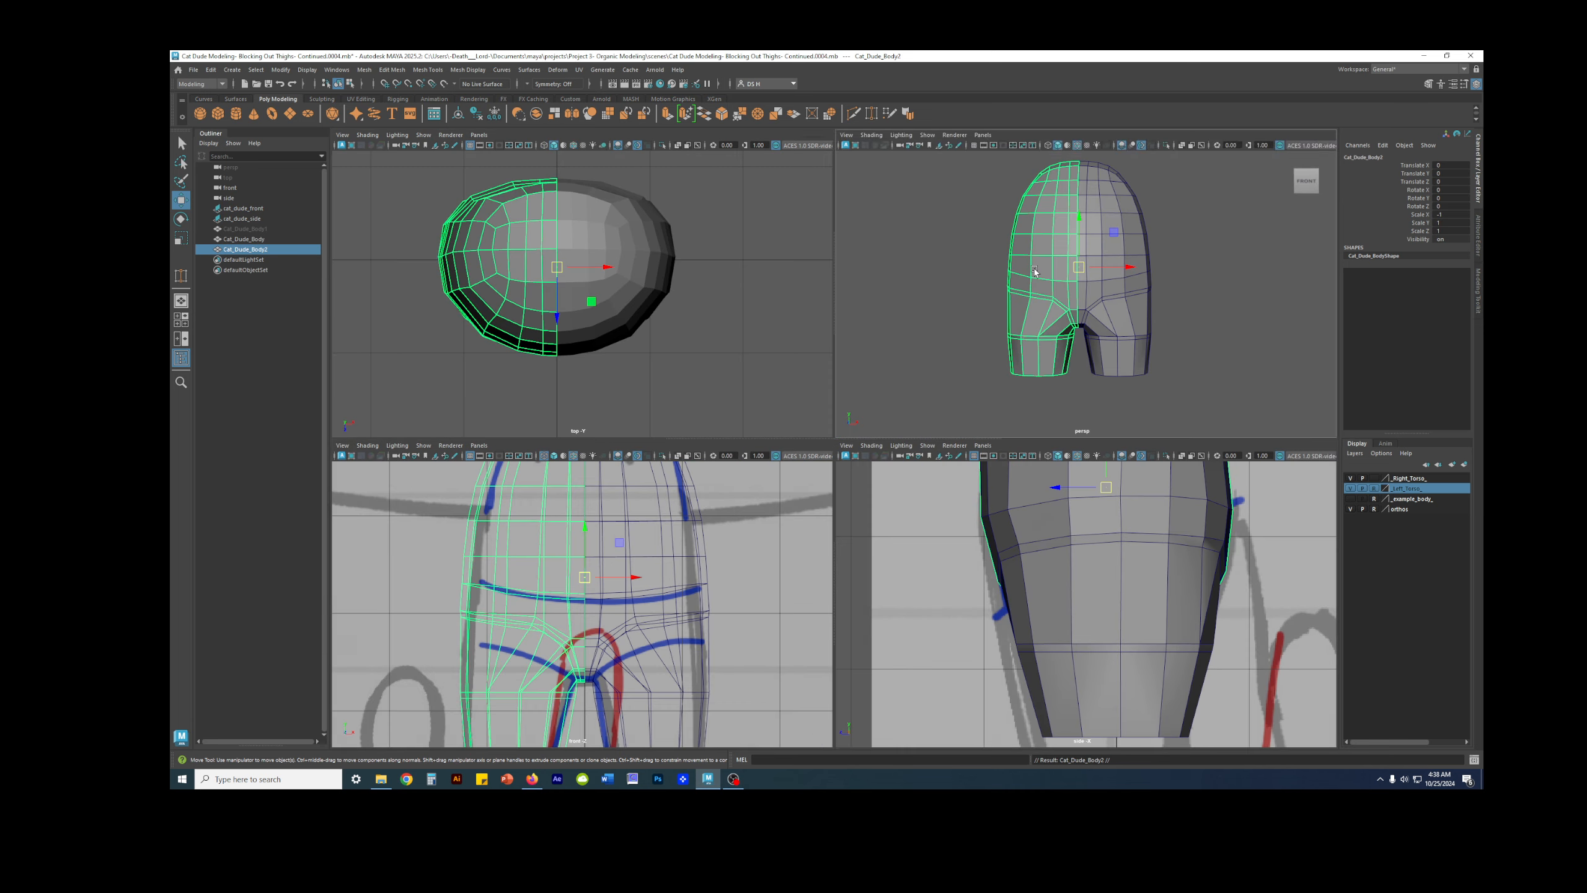
{"action": "key", "text": "space"}
Step: Show the original half body unsmoothed in perspective and delete the unused display layers
{"action": "left_click_drag", "start_coordinate": [1034, 298], "coordinate": [939, 367], "text": "alt"}
{"action": "left_click", "coordinate": [912, 310]}
{"action": "right_click_drag", "start_coordinate": [939, 368], "coordinate": [1027, 450], "text": "alt"}
{"action": "left_click", "coordinate": [964, 478]}
{"action": "key", "text": "1"}
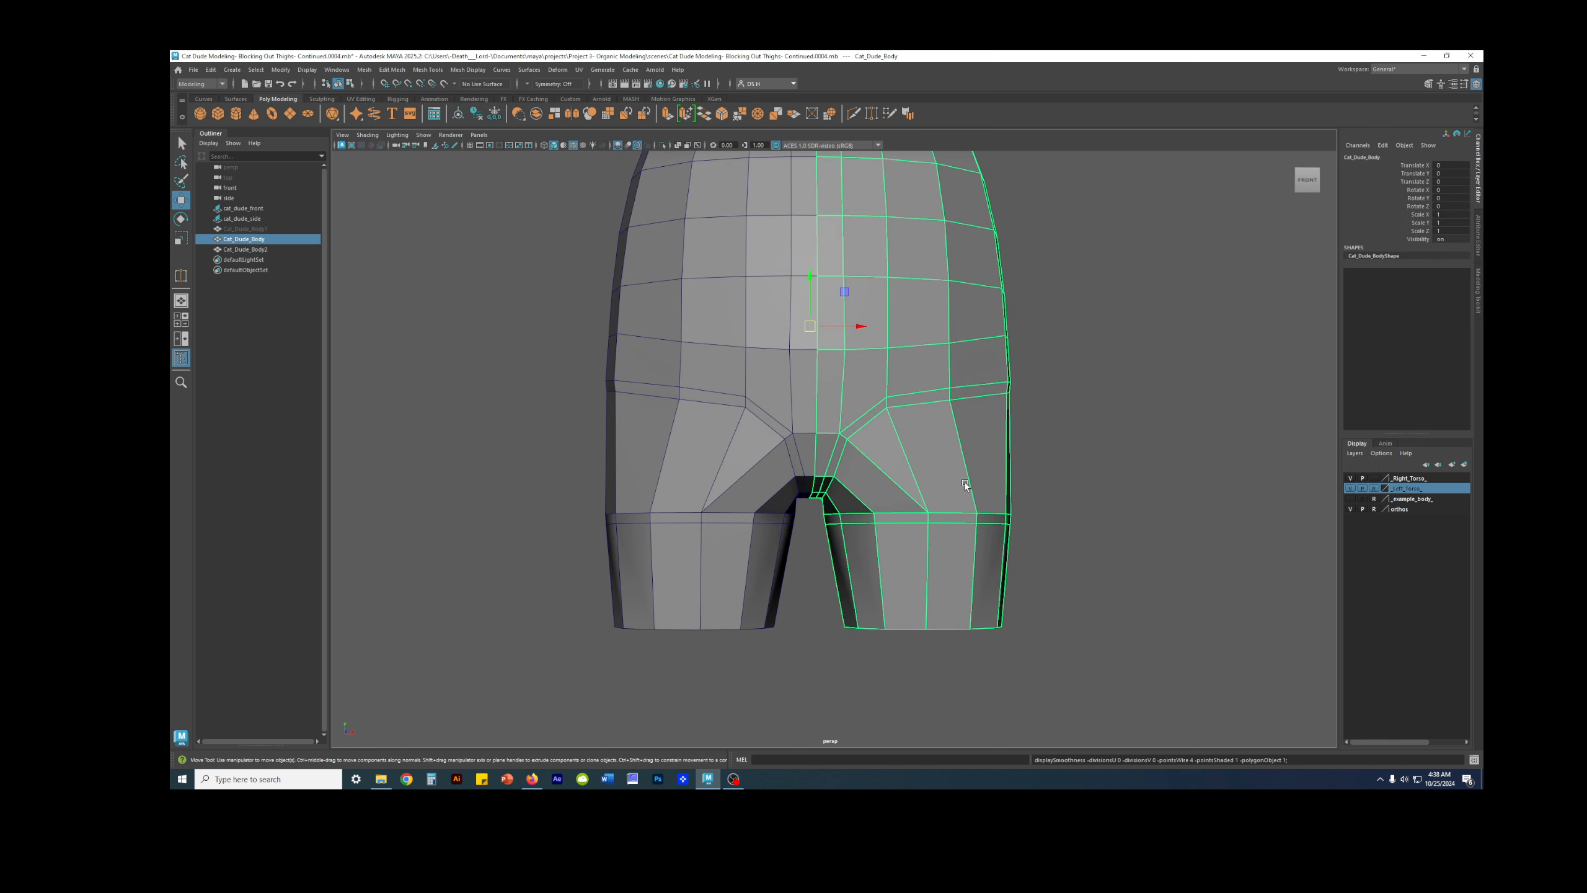
{"action": "left_click_drag", "start_coordinate": [937, 396], "coordinate": [973, 441], "text": "alt"}
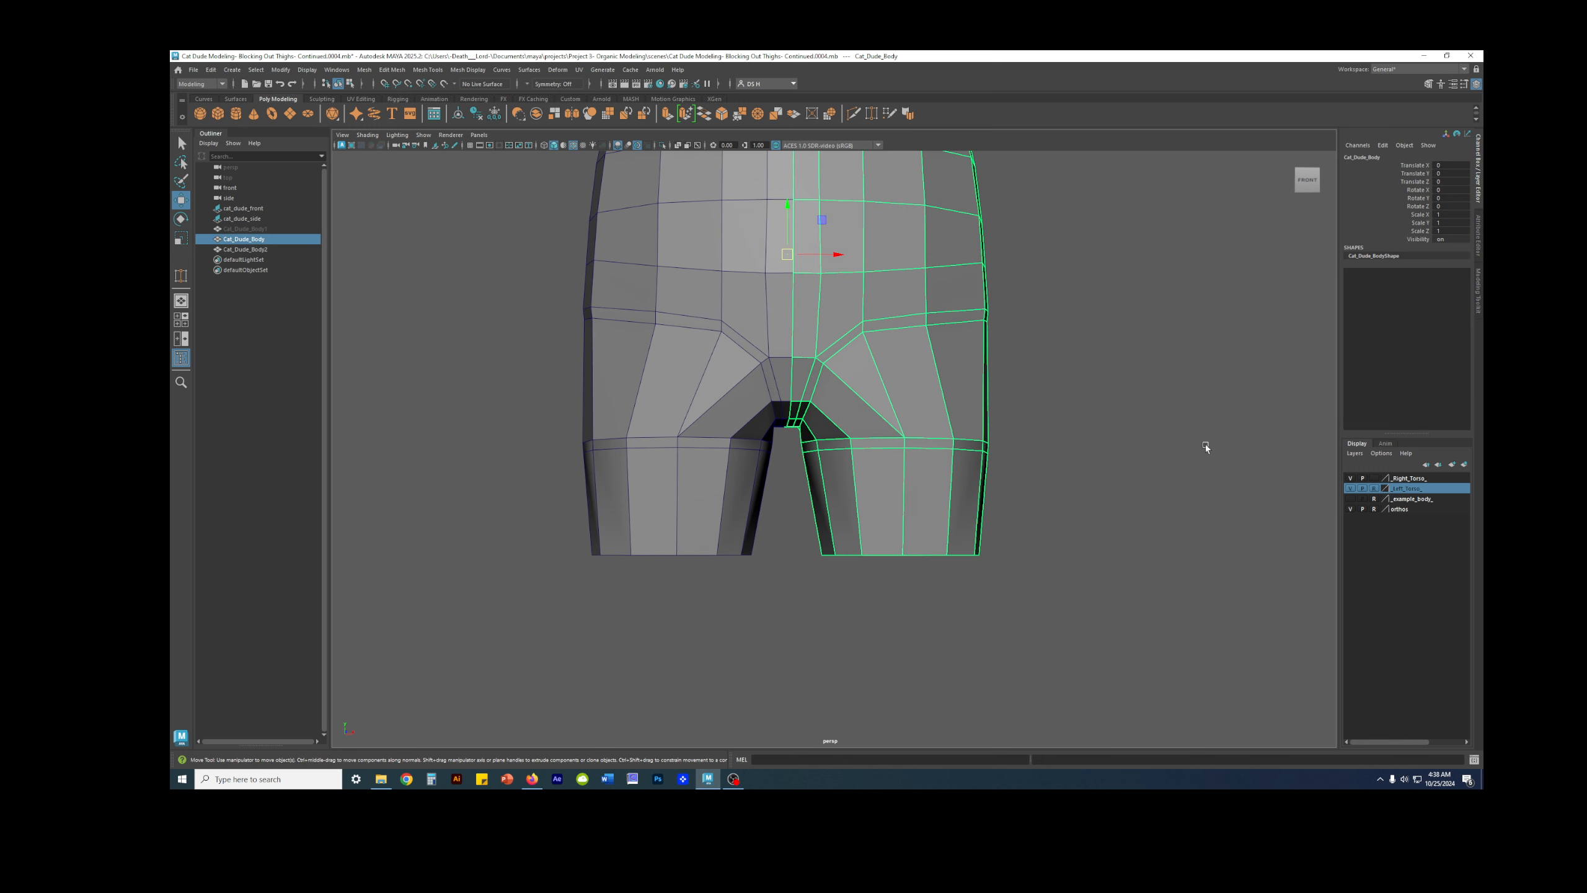
{"action": "right_click", "coordinate": [1353, 488]}
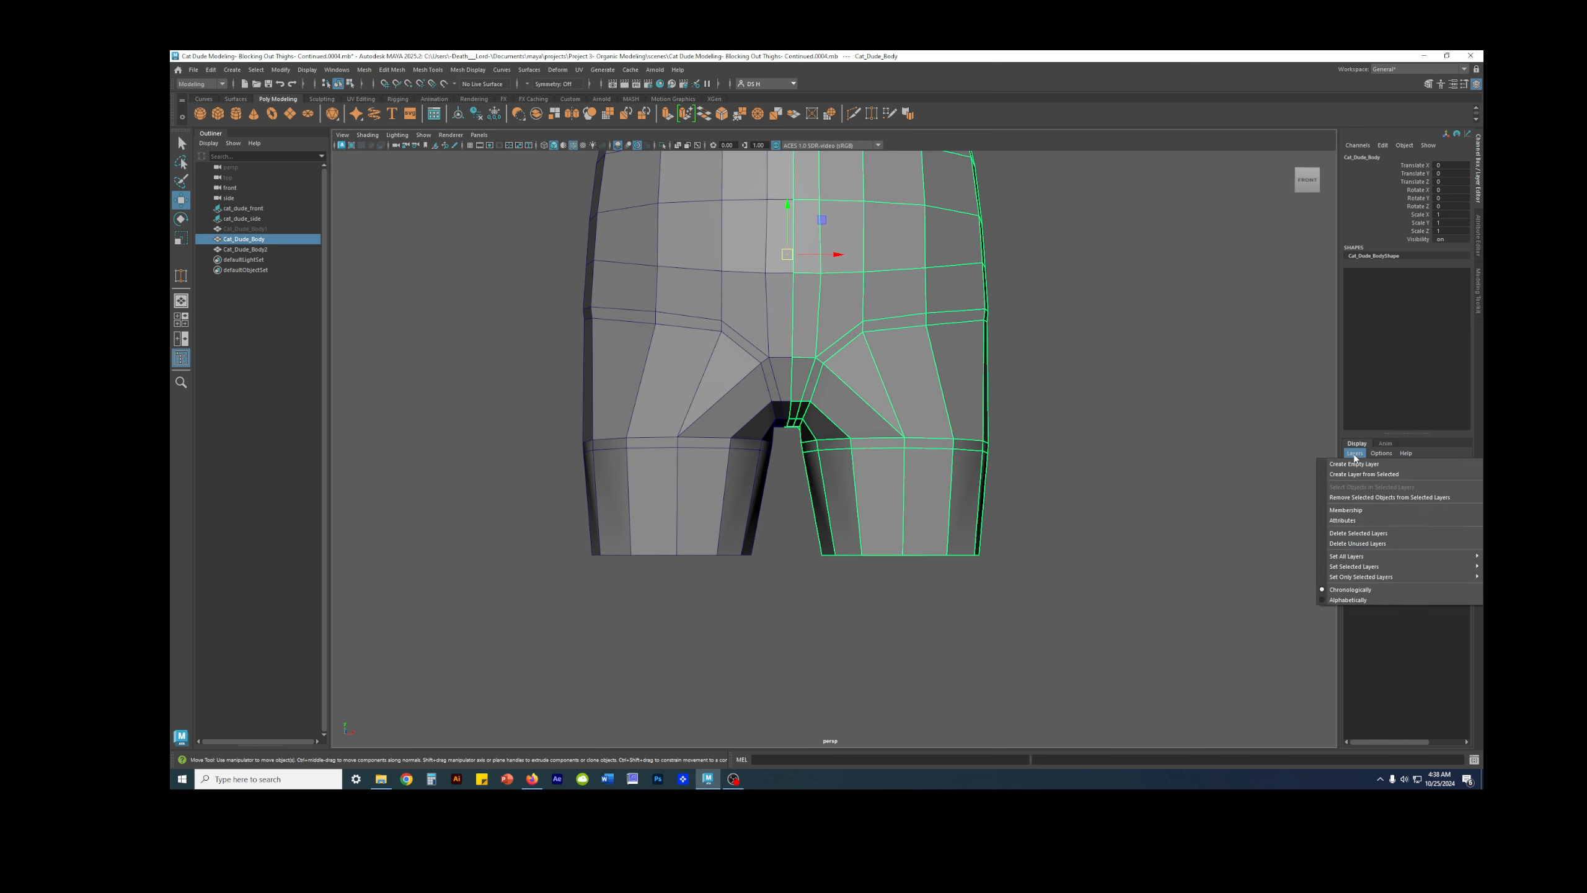
{"action": "left_click", "coordinate": [1374, 544]}
{"action": "left_click_drag", "start_coordinate": [964, 348], "coordinate": [1038, 382], "text": "alt"}
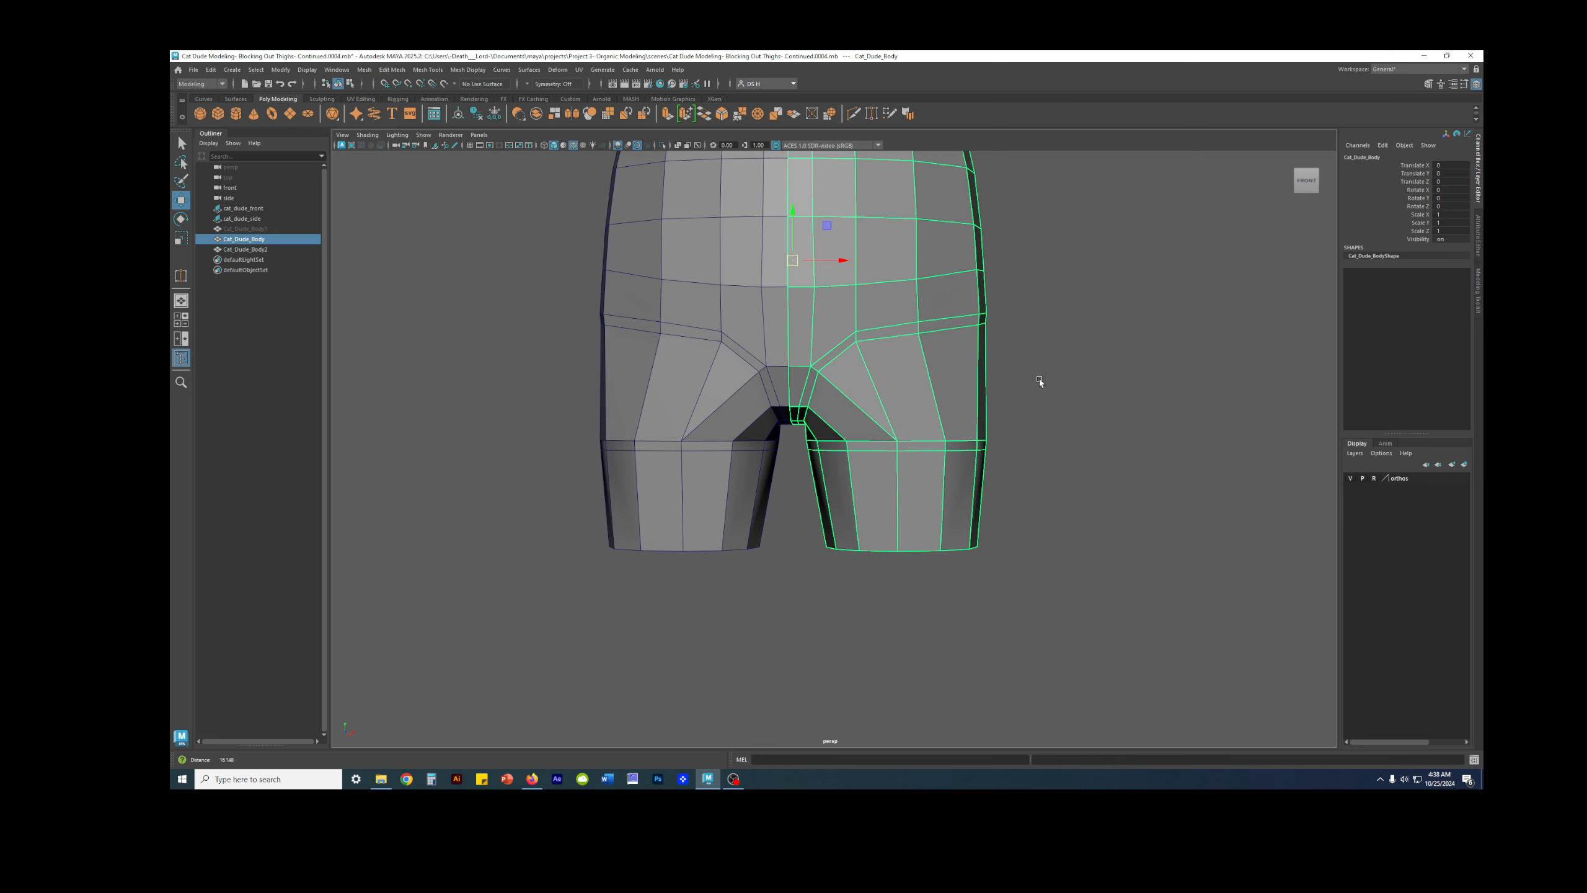
Step: Rename the original half Cat_Dude_Body_Right and the mirrored instance Cat_Dude_Body_Left
{"action": "double_click", "coordinate": [291, 239]}
{"action": "type", "text": "_Right"}
{"action": "key", "text": "Return"}
{"action": "double_click", "coordinate": [271, 248]}
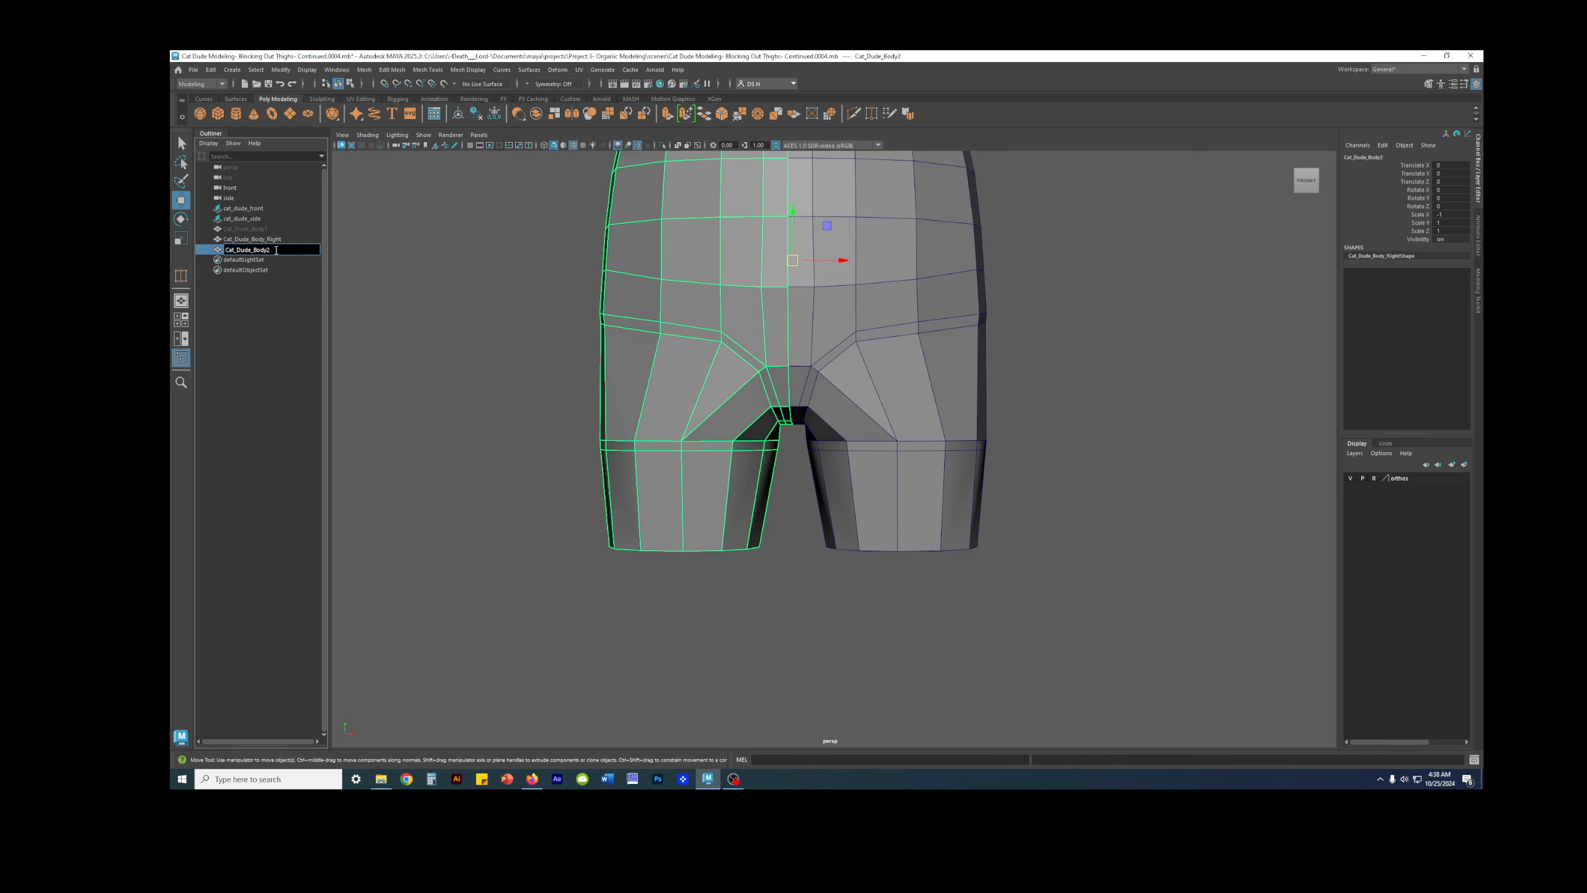
{"action": "key", "text": "BackSpace"}
{"action": "type", "text": "_Left"}
{"action": "key", "text": "Return"}
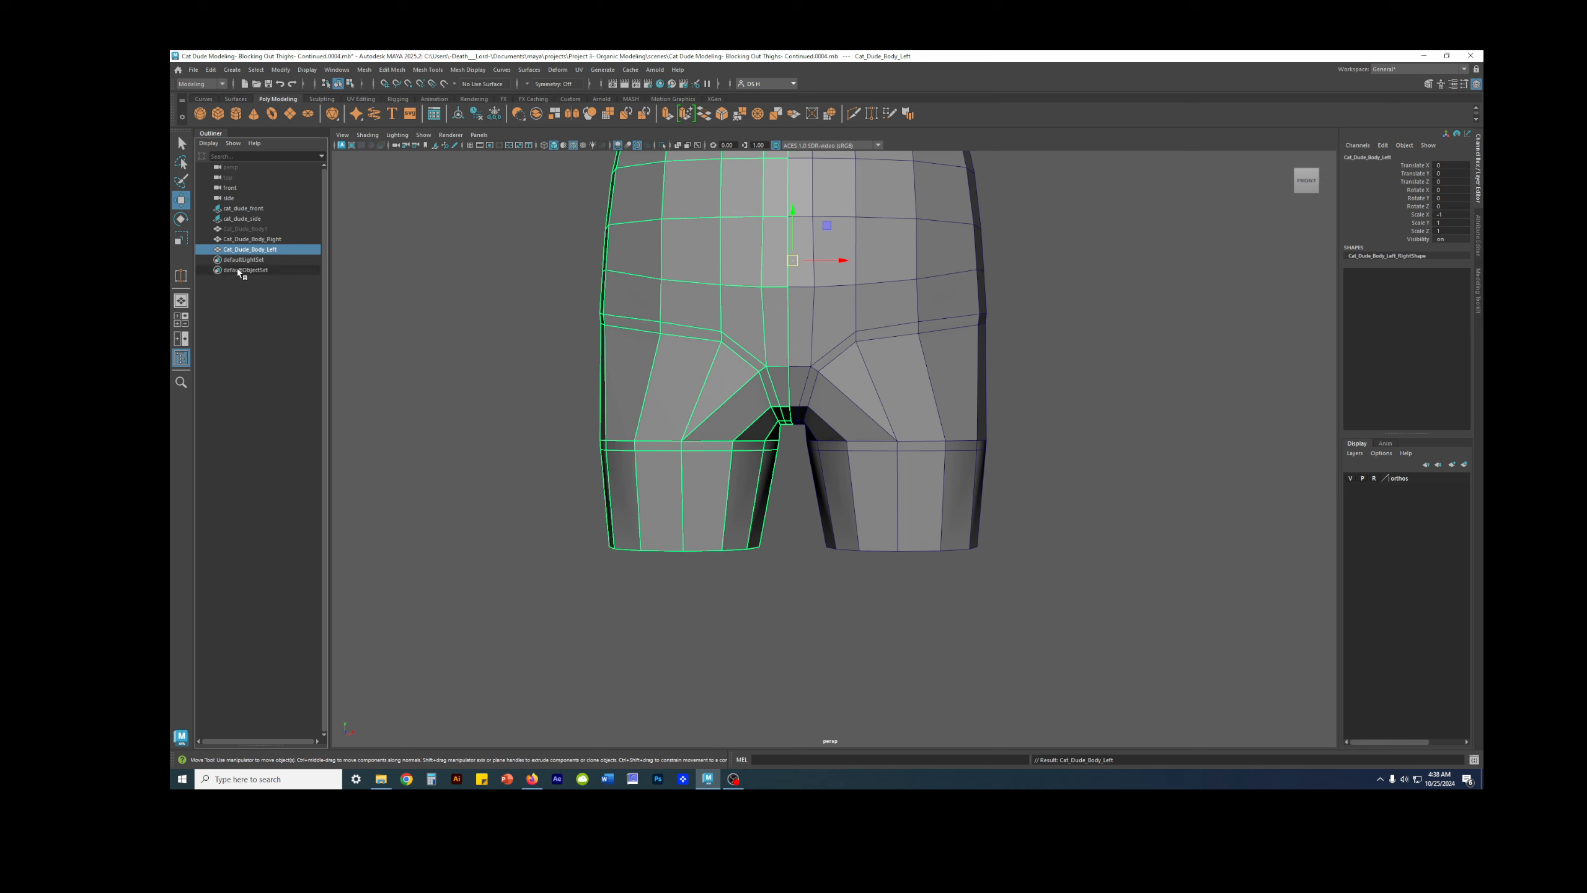
Step: Put the mirrored half on a new display layer named _Cat_Dude_Body_Left_ and set the layer to Reference
{"action": "double_click", "coordinate": [264, 249]}
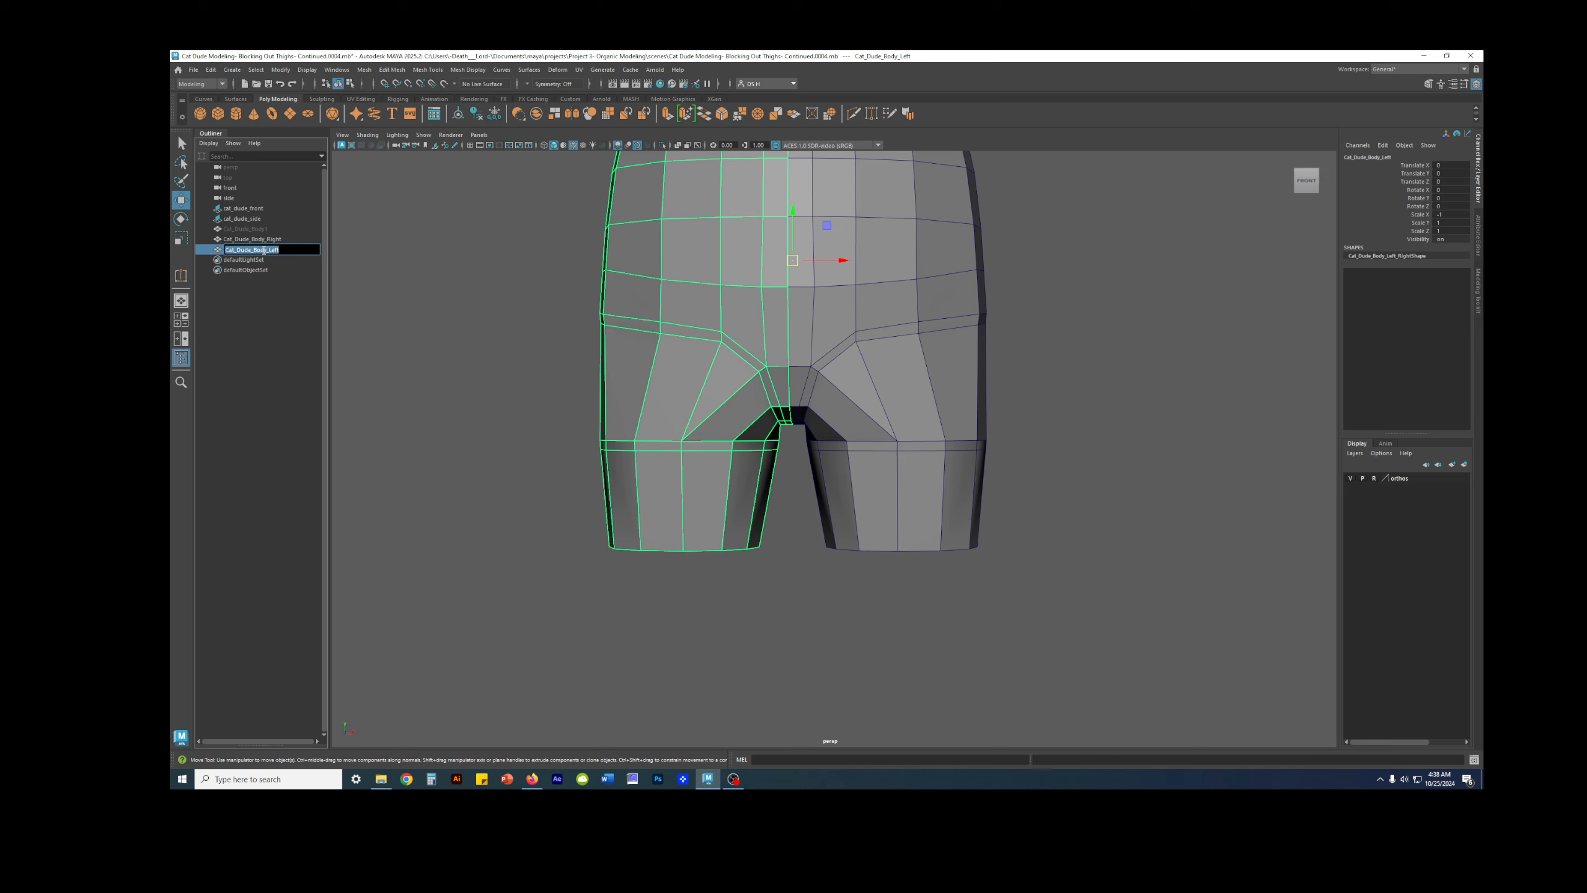
{"action": "left_click", "coordinate": [268, 288]}
{"action": "left_click", "coordinate": [253, 249]}
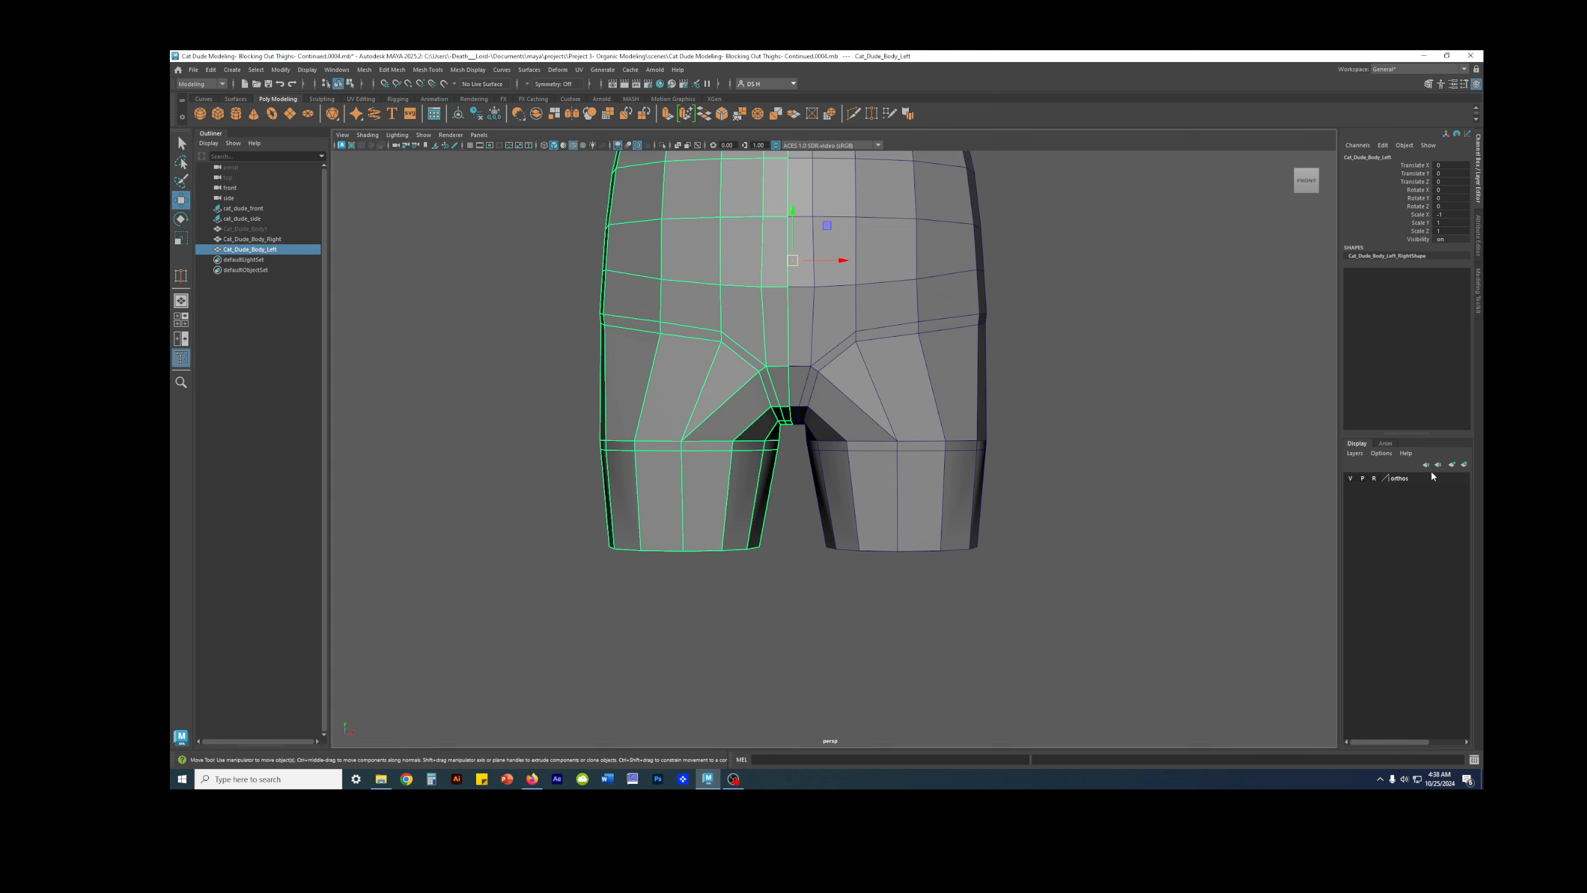
{"action": "left_click", "coordinate": [1464, 465]}
{"action": "double_click", "coordinate": [1397, 479]}
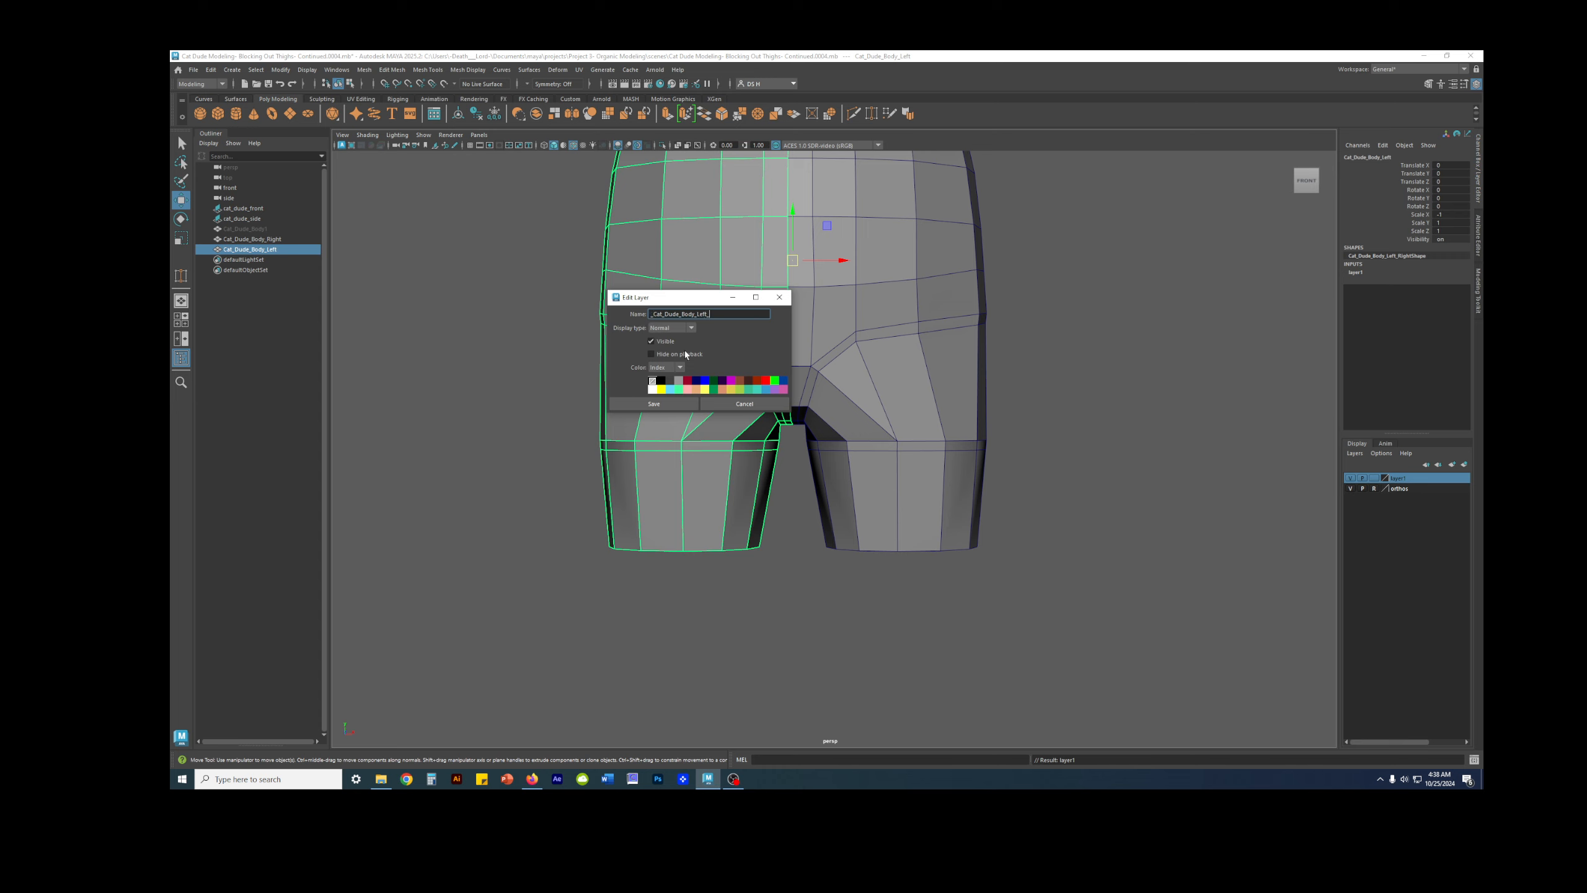
{"action": "left_click", "coordinate": [670, 403]}
{"action": "left_click", "coordinate": [1374, 478]}
{"action": "left_click", "coordinate": [1169, 461]}
Step: Insert an edge loop across the inner thigh faces of the right half, between the crotch and the leg rim
{"action": "scroll", "coordinate": [743, 384], "scroll_direction": "up", "scroll_amount": 4}
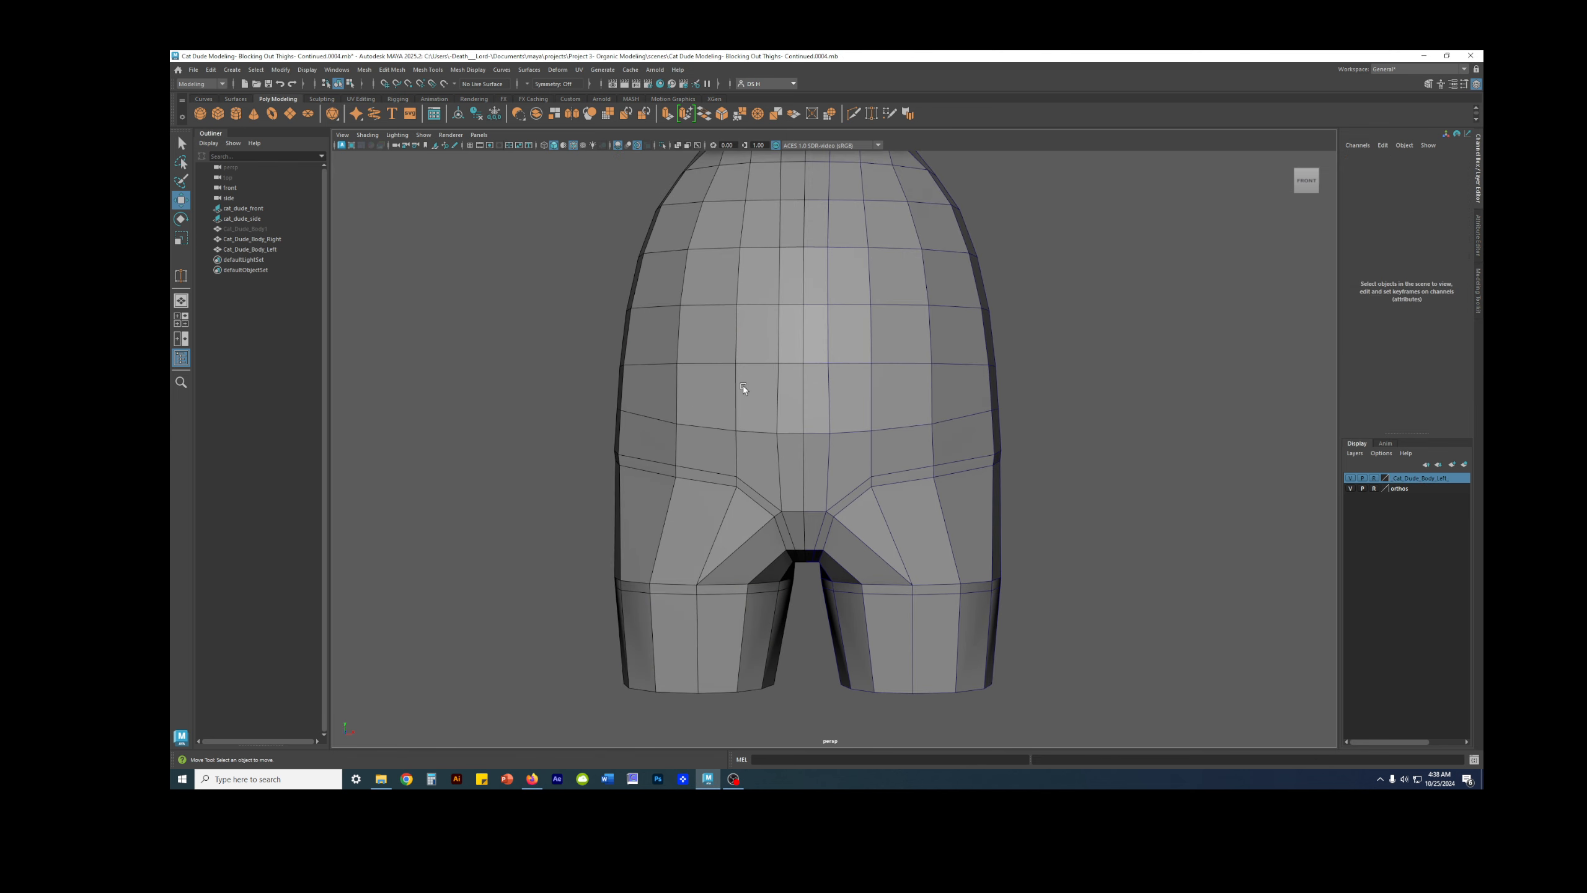
{"action": "left_click", "coordinate": [902, 373]}
{"action": "left_click_drag", "start_coordinate": [1025, 477], "coordinate": [972, 483], "text": "alt"}
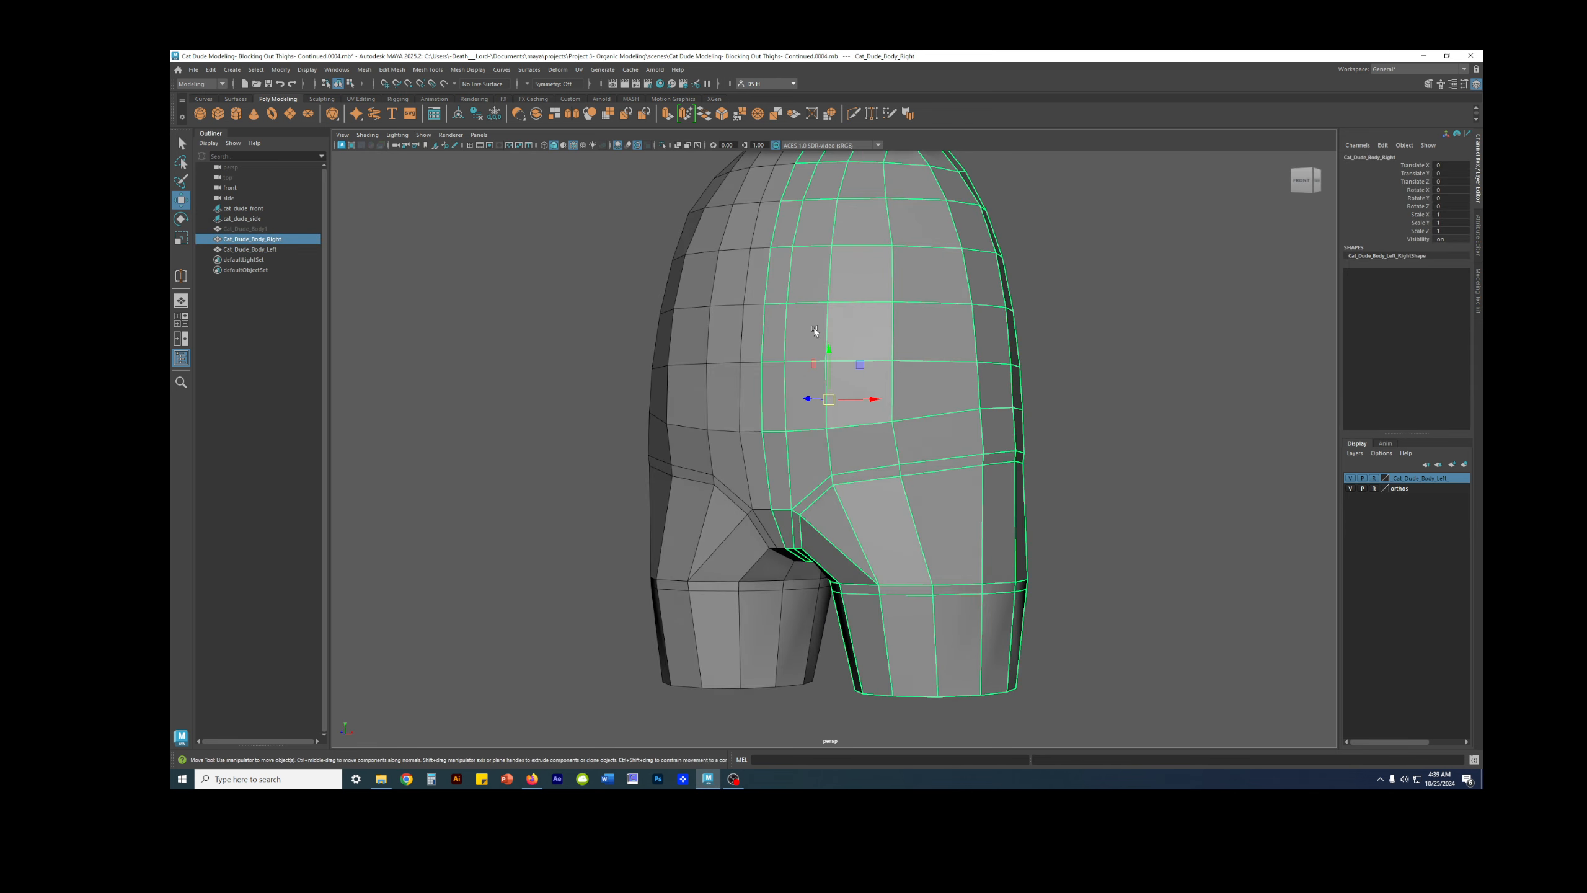
{"action": "middle_click_drag", "start_coordinate": [971, 483], "coordinate": [924, 350], "text": "alt"}
{"action": "scroll", "coordinate": [923, 350], "scroll_direction": "up", "scroll_amount": 4}
{"action": "left_click_drag", "start_coordinate": [900, 340], "coordinate": [942, 331], "text": "alt"}
{"action": "scroll", "coordinate": [943, 331], "scroll_direction": "up", "scroll_amount": 2}
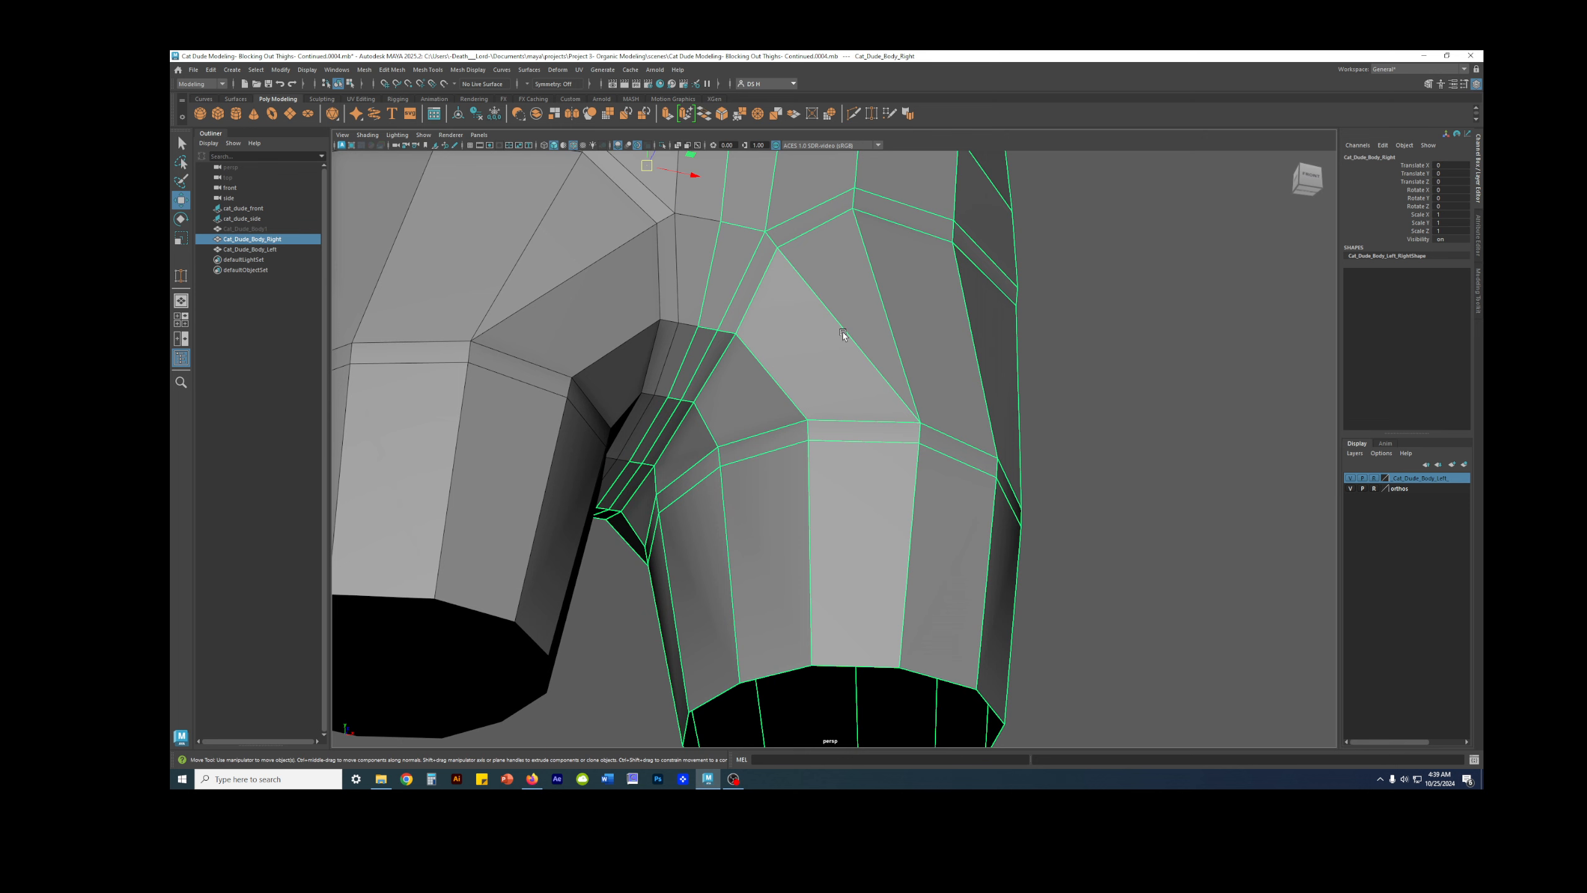
{"action": "left_click_drag", "start_coordinate": [843, 336], "coordinate": [814, 298], "text": "alt"}
{"action": "right_click", "coordinate": [838, 320], "text": "shift"}
{"action": "left_click", "coordinate": [800, 332]}
{"action": "left_click_drag", "start_coordinate": [814, 297], "coordinate": [894, 339], "text": "alt"}
{"action": "left_click_drag", "start_coordinate": [894, 339], "coordinate": [823, 289], "text": "alt"}
{"action": "key", "text": "w"}
{"action": "right_click", "coordinate": [823, 289]}
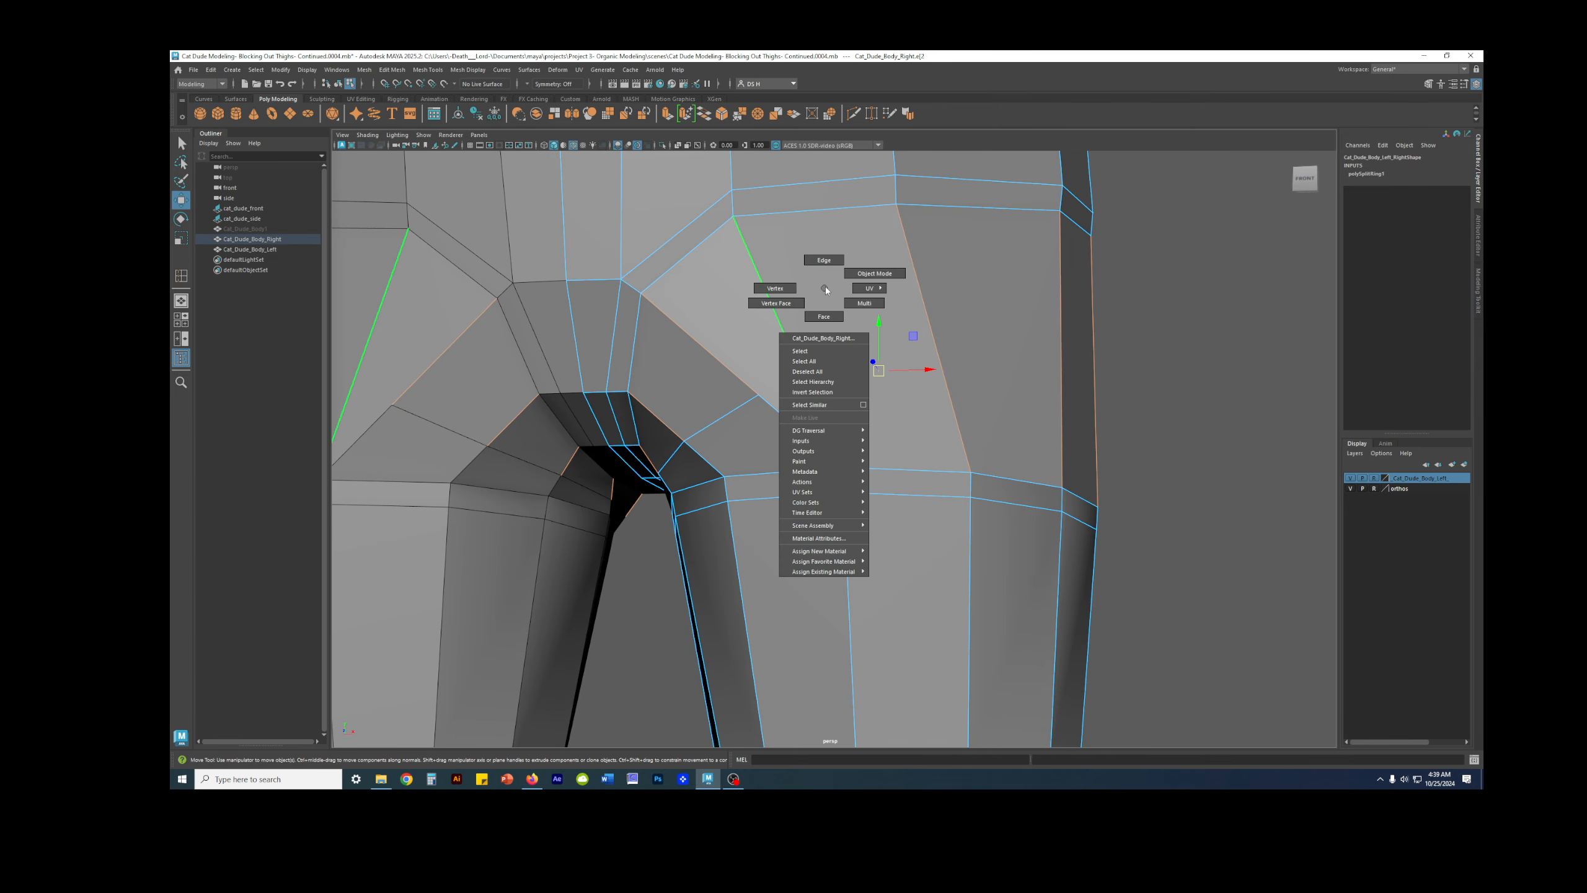
{"action": "right_click_drag", "start_coordinate": [826, 288], "coordinate": [874, 273]}
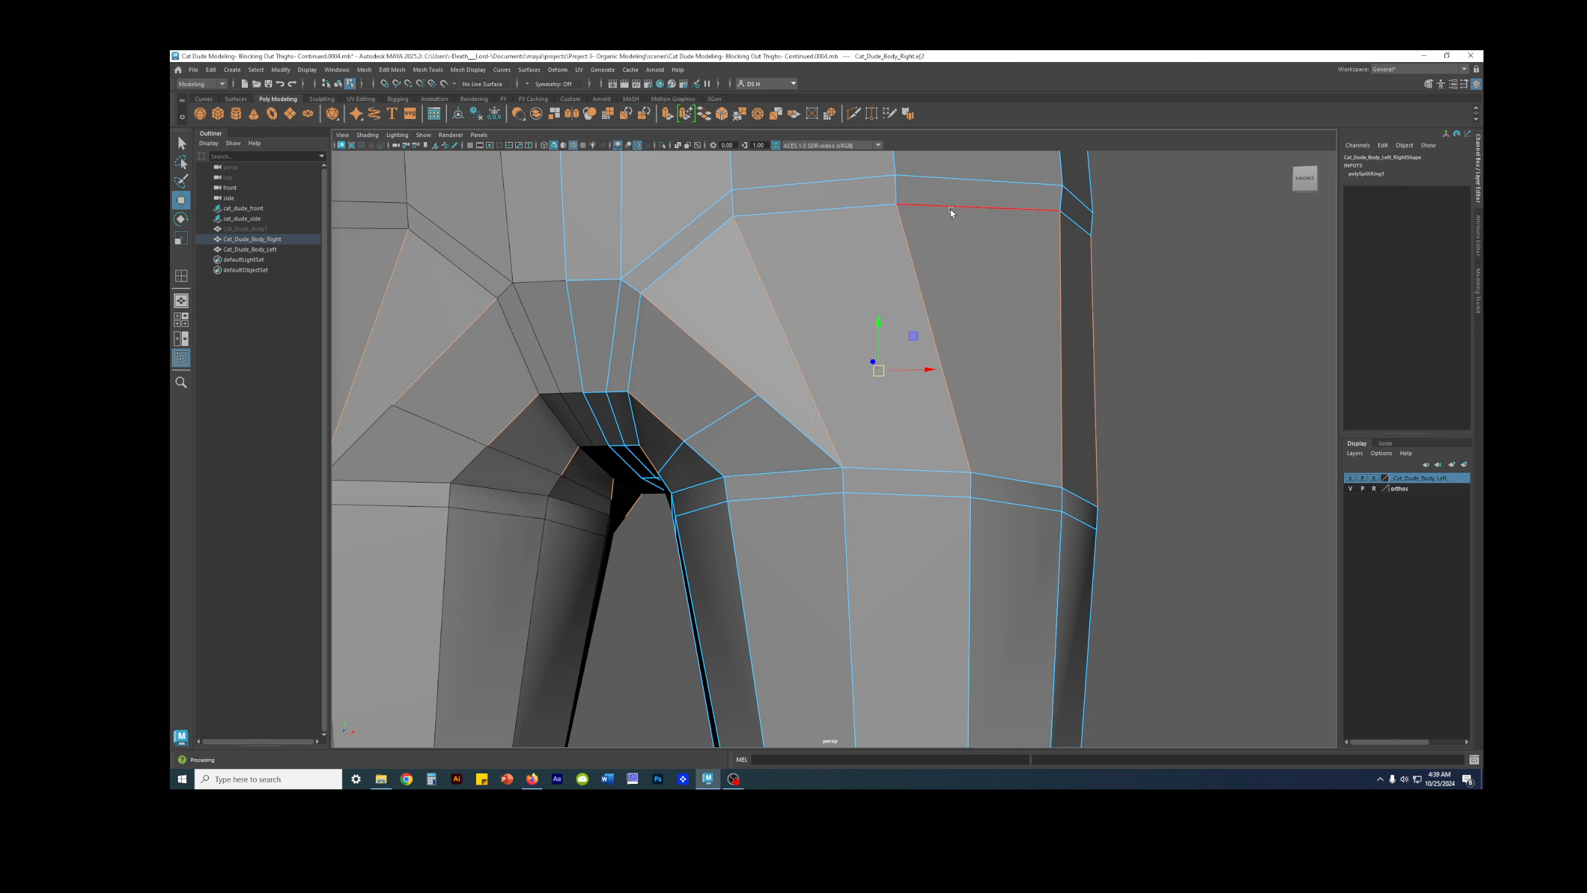
Step: Cut a new edge line with Multi-Cut around the outer thigh from front to back, above the leg rim
{"action": "right_click", "coordinate": [872, 245], "text": "shift"}
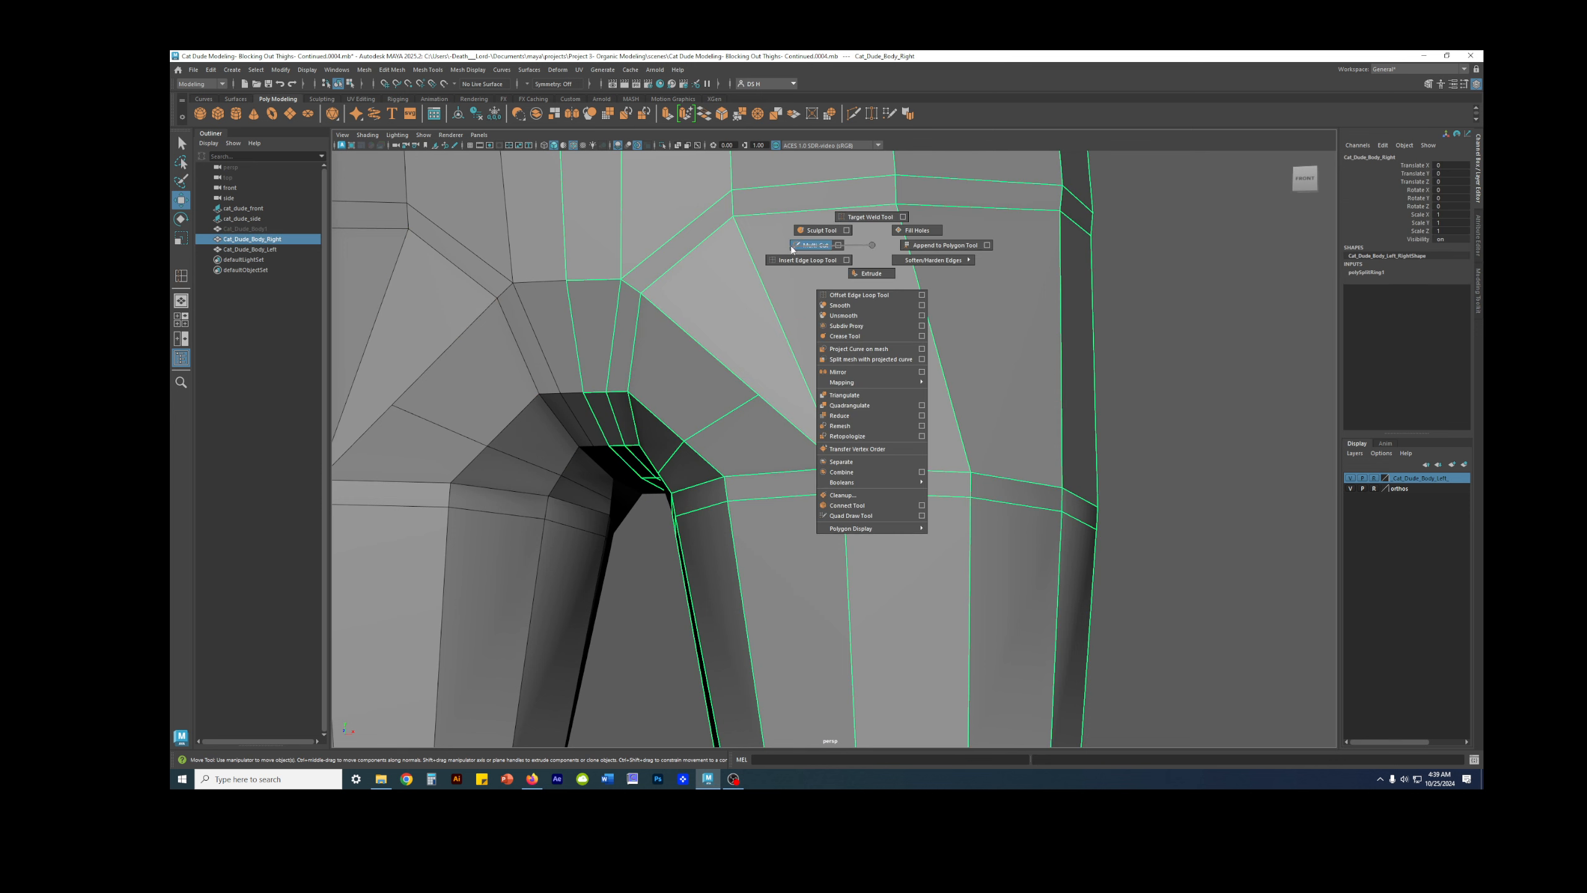
{"action": "left_click", "coordinate": [815, 245]}
{"action": "left_click", "coordinate": [785, 336]}
{"action": "left_click", "coordinate": [928, 320]}
{"action": "left_click_drag", "start_coordinate": [928, 320], "coordinate": [954, 300], "text": "alt"}
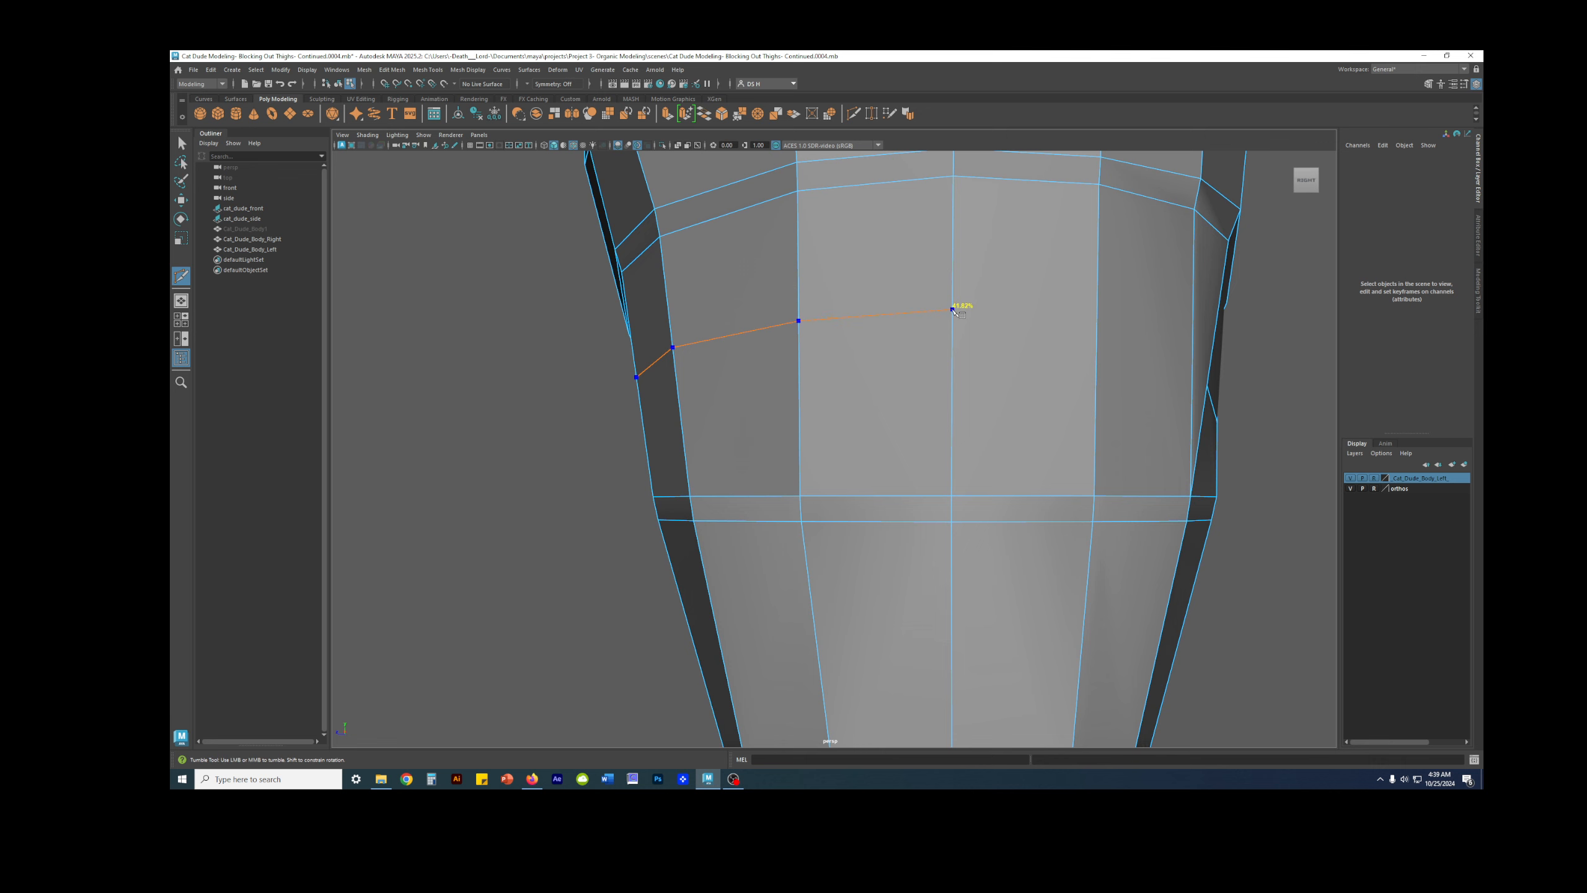
{"action": "left_click", "coordinate": [956, 311]}
{"action": "left_click", "coordinate": [1170, 331]}
{"action": "left_click_drag", "start_coordinate": [1171, 331], "coordinate": [937, 313], "text": "alt"}
{"action": "left_click", "coordinate": [817, 257]}
{"action": "left_click_drag", "start_coordinate": [817, 257], "coordinate": [990, 406], "text": "alt"}
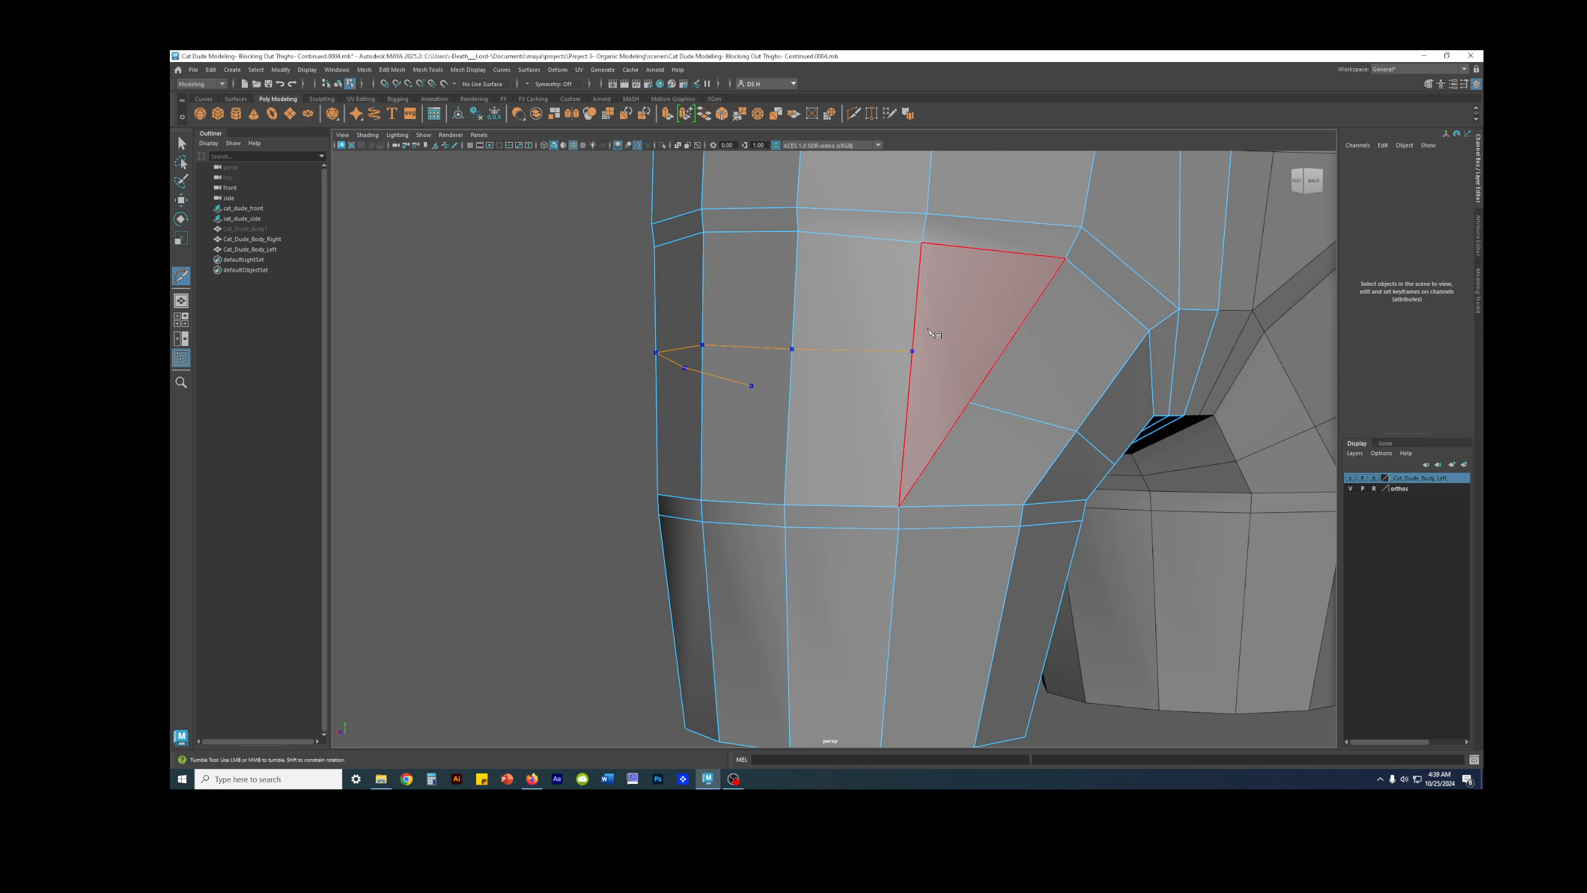
{"action": "left_click", "coordinate": [923, 368]}
{"action": "left_click_drag", "start_coordinate": [924, 368], "coordinate": [806, 344], "text": "alt"}
{"action": "key", "text": "w"}
Step: Cut an edge on the front of the thigh joining the inner-thigh loop to the start of the outer cut
{"action": "left_click_drag", "start_coordinate": [763, 392], "coordinate": [834, 363], "text": "alt"}
{"action": "scroll", "coordinate": [834, 362], "scroll_direction": "up", "scroll_amount": 2}
{"action": "right_click_drag", "start_coordinate": [860, 305], "coordinate": [740, 311], "text": "shift"}
{"action": "left_click", "coordinate": [819, 402]}
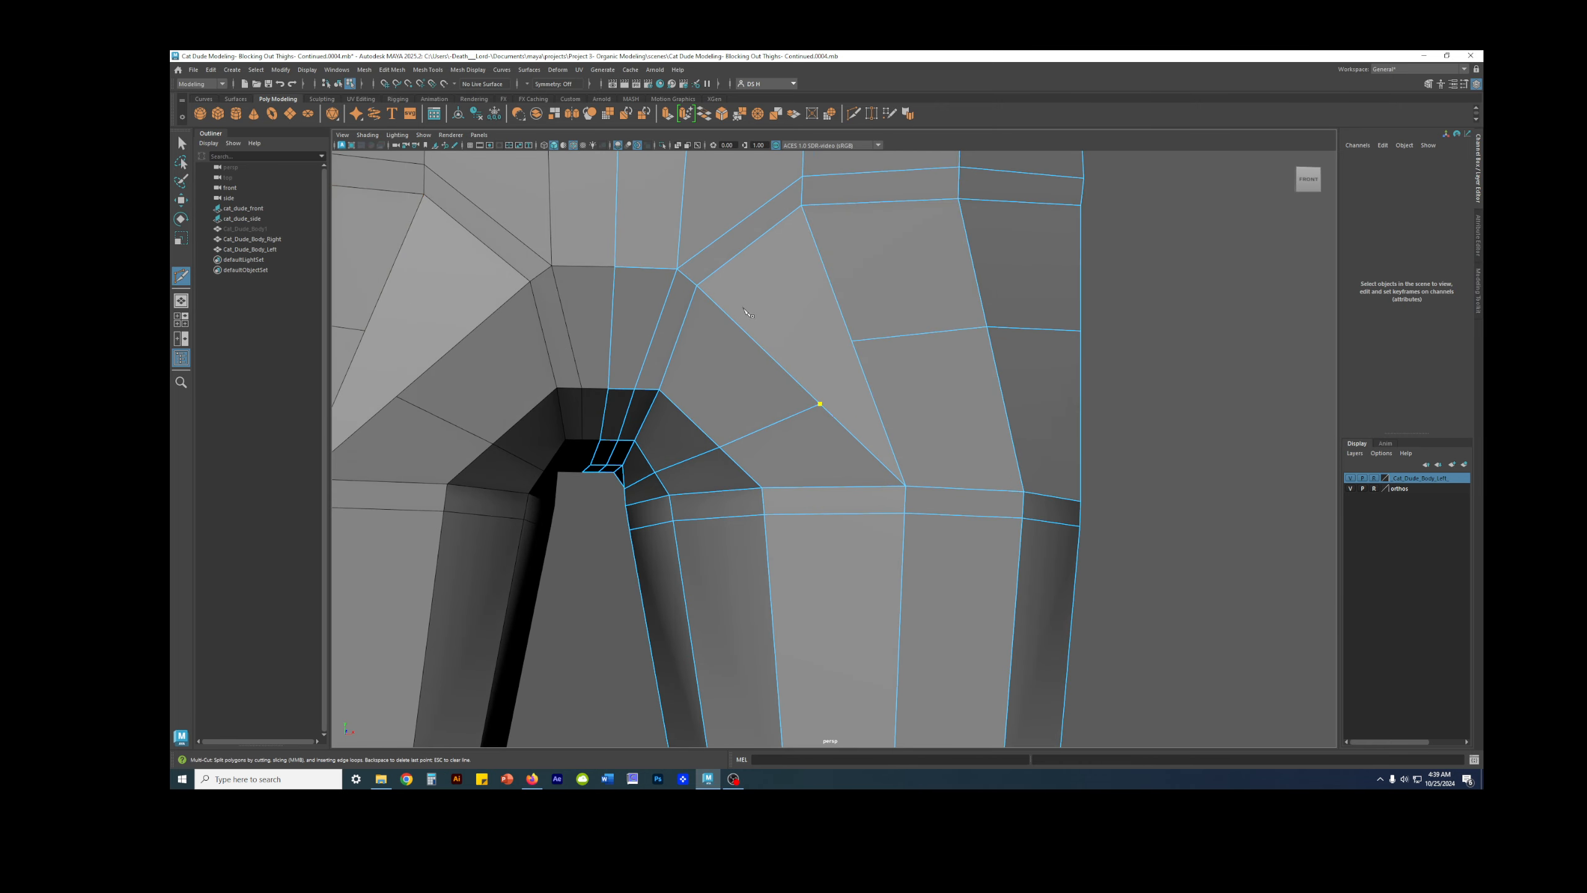
{"action": "key", "text": "w"}
Step: Merge the two neighbouring vertices on the front of the thigh where the inner and outer cuts meet
{"action": "left_click_drag", "start_coordinate": [808, 414], "coordinate": [1042, 377], "text": "alt"}
{"action": "right_click_drag", "start_coordinate": [808, 372], "coordinate": [881, 382], "text": "alt"}
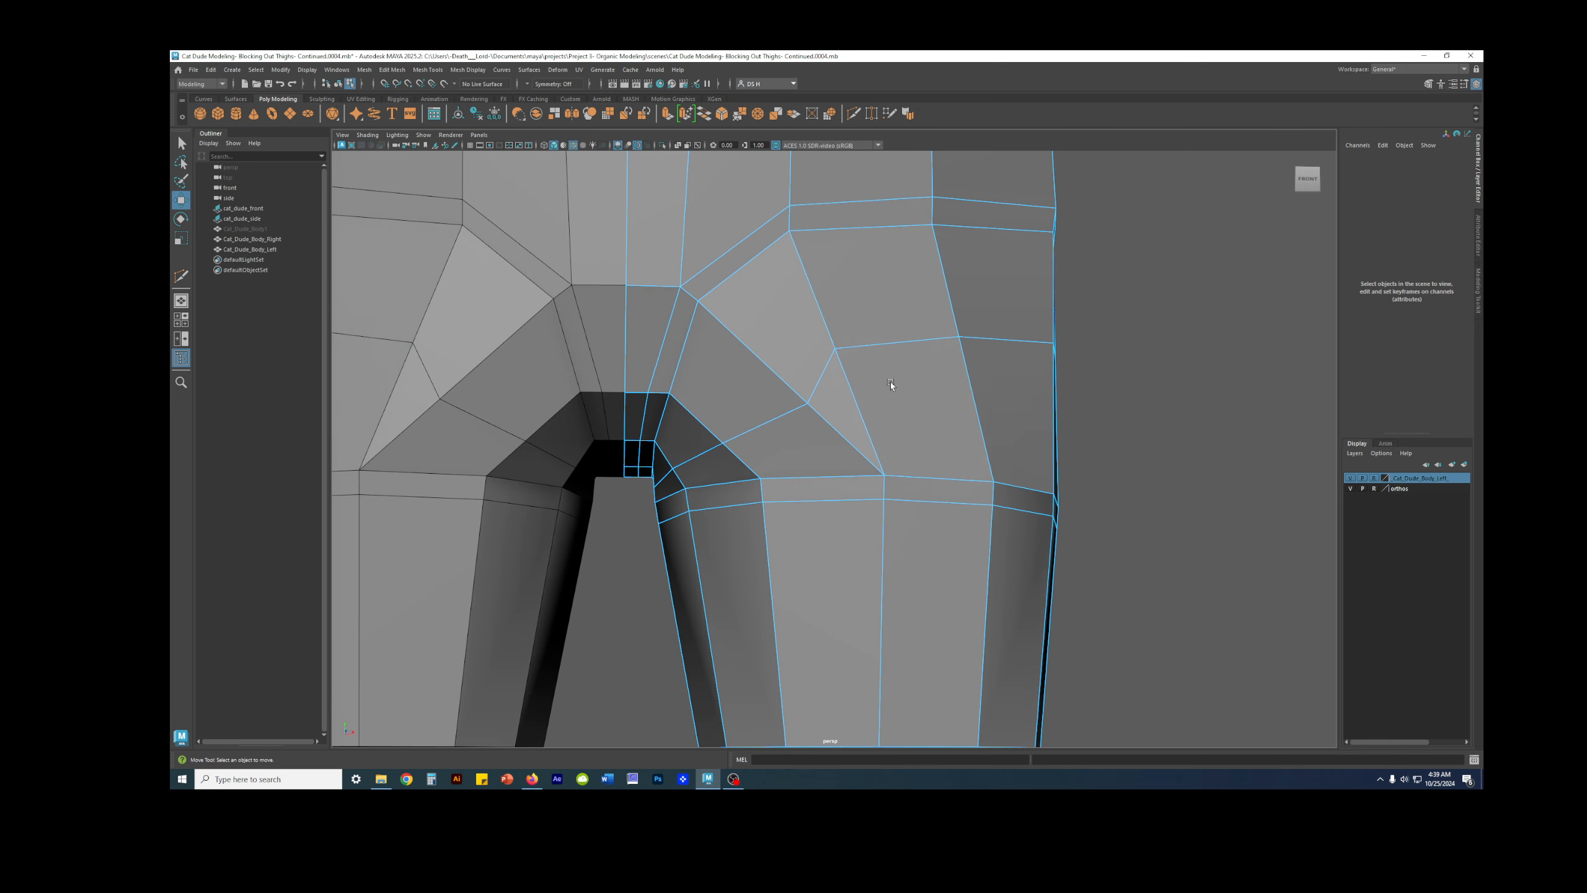
{"action": "left_click", "coordinate": [836, 349]}
{"action": "left_click", "coordinate": [811, 403], "text": "shift"}
{"action": "right_click_drag", "start_coordinate": [854, 308], "coordinate": [861, 190], "text": "shift"}
{"action": "left_click_drag", "start_coordinate": [831, 398], "coordinate": [825, 438], "text": "alt"}
Step: Merge the matching pair of neighbouring vertices on the back of the thigh
{"action": "right_click_drag", "start_coordinate": [826, 438], "coordinate": [706, 361], "text": "alt"}
{"action": "left_click_drag", "start_coordinate": [707, 361], "coordinate": [552, 333], "text": "alt"}
{"action": "left_click_drag", "start_coordinate": [812, 379], "coordinate": [847, 396], "text": "alt"}
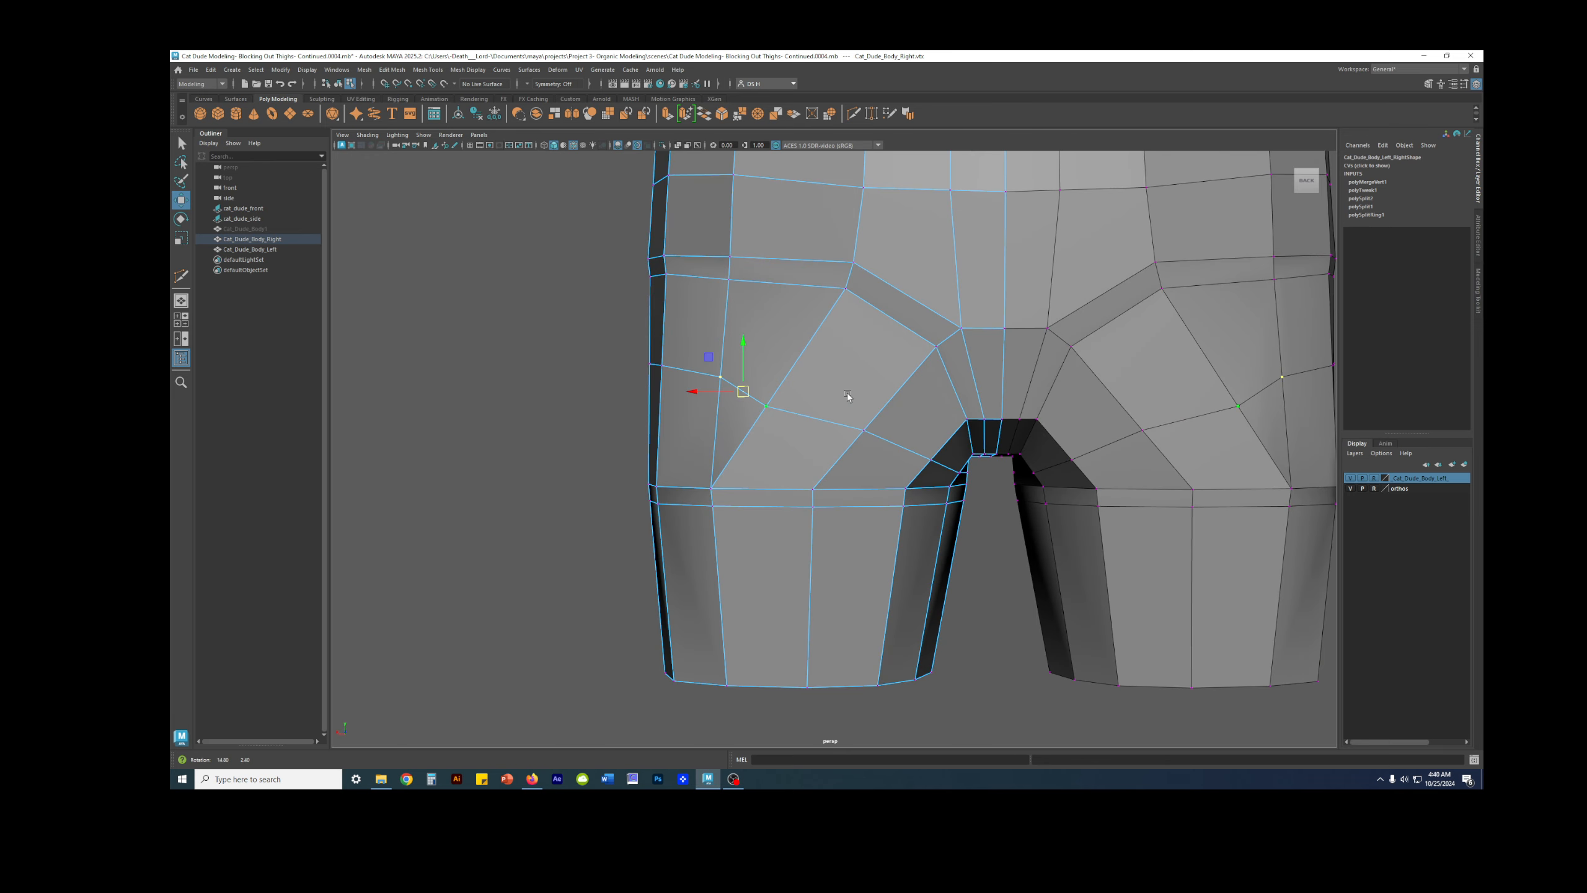
{"action": "key", "text": "g"}
{"action": "left_click_drag", "start_coordinate": [837, 393], "coordinate": [1081, 375], "text": "alt"}
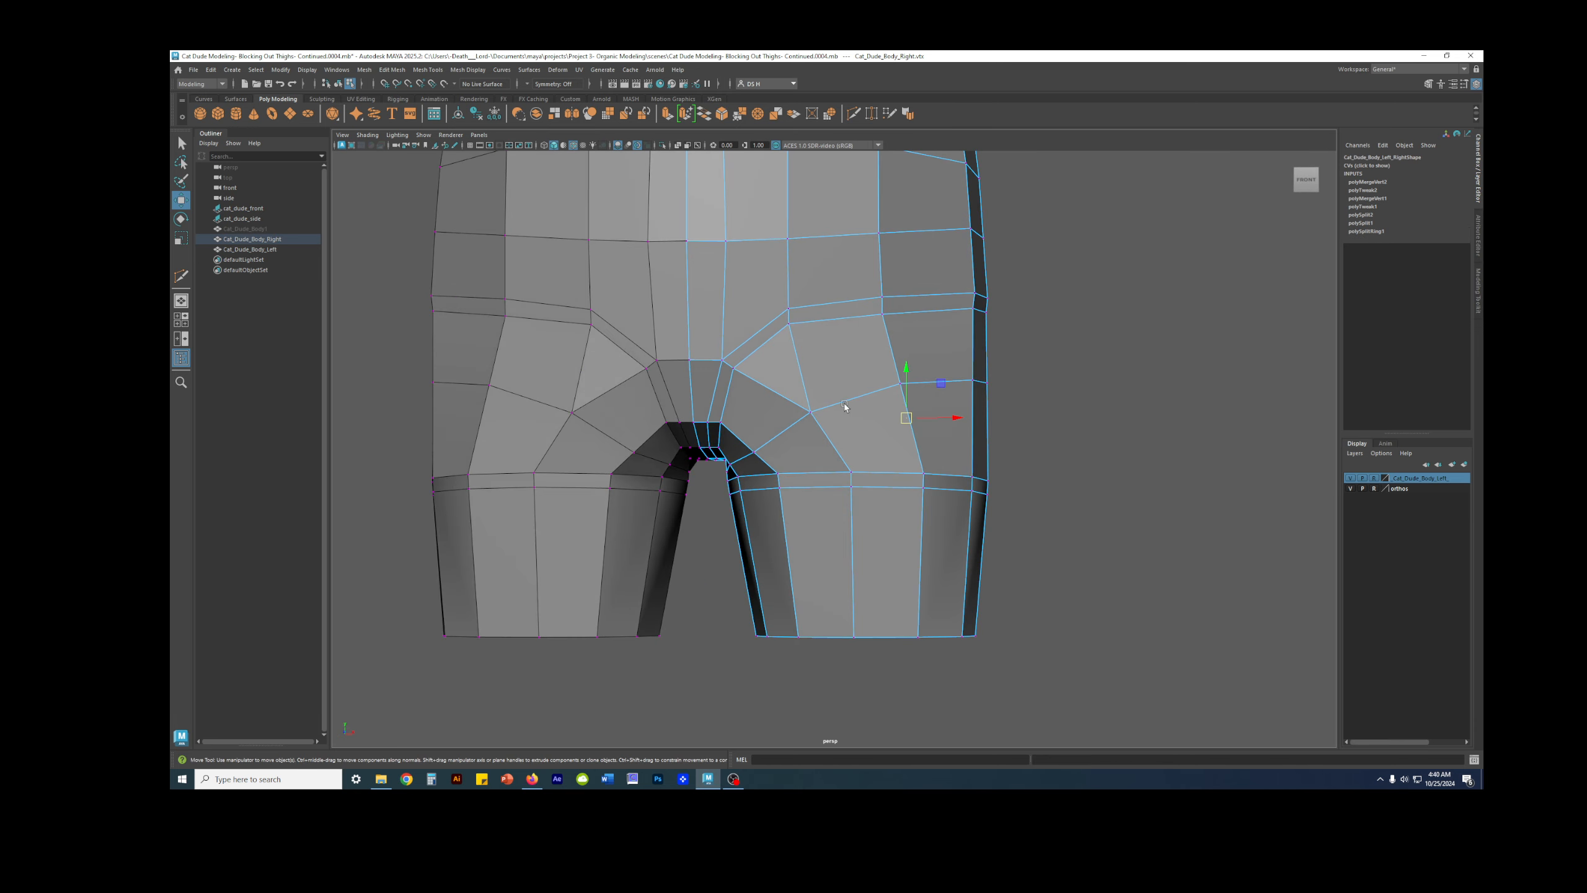
Step: Delete the upper of the two closely spaced edge loops around the top of the right thigh
{"action": "scroll", "coordinate": [843, 401], "scroll_direction": "up", "scroll_amount": 8}
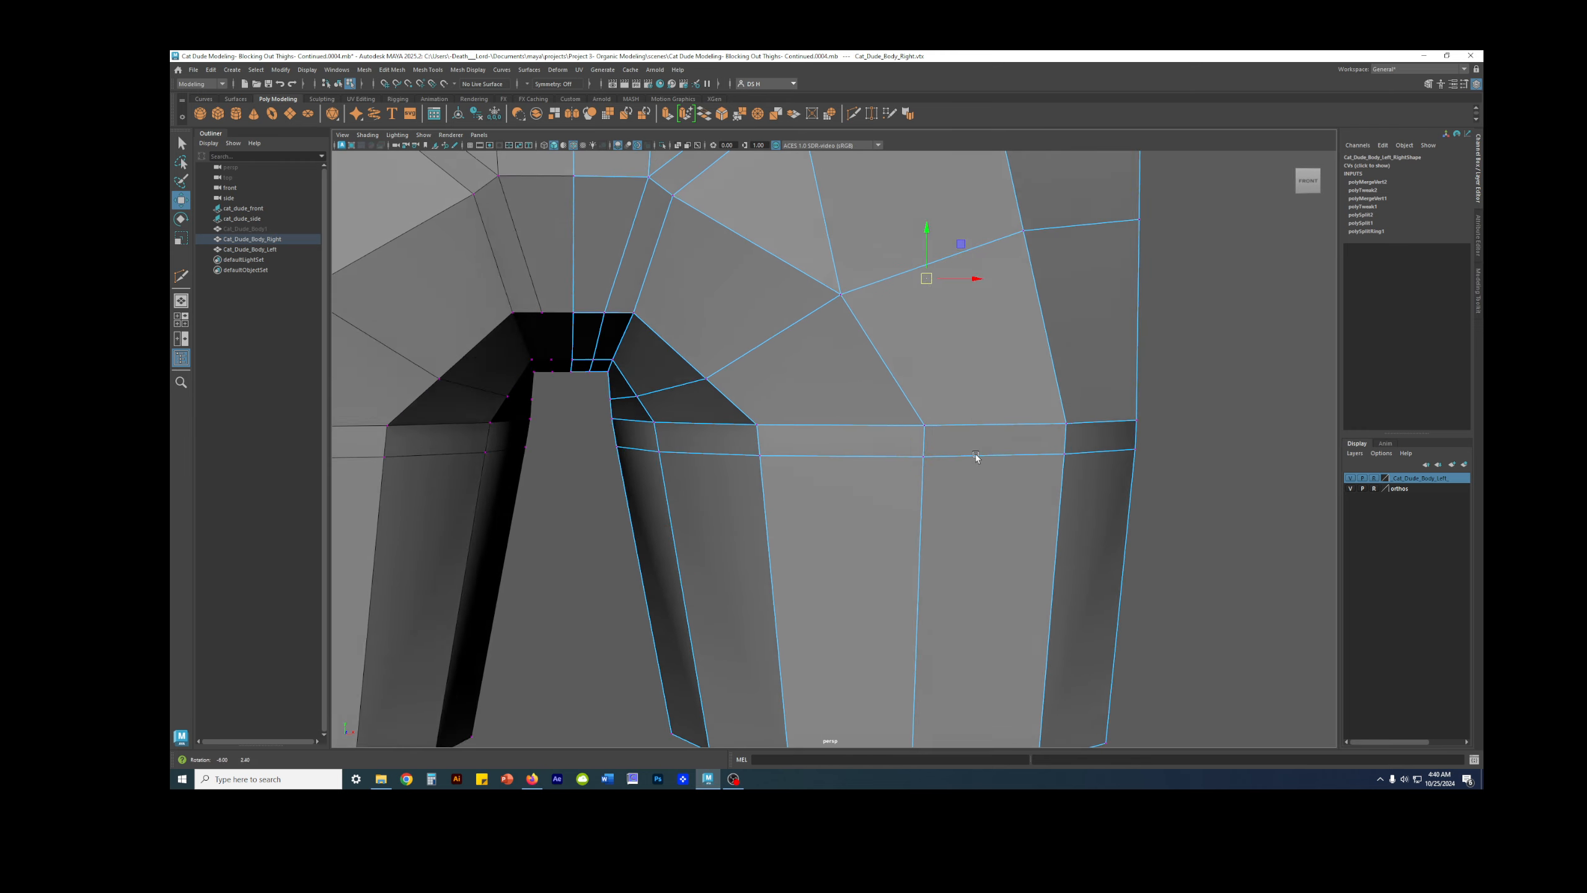
{"action": "left_click_drag", "start_coordinate": [974, 454], "coordinate": [965, 451], "text": "alt"}
{"action": "scroll", "coordinate": [829, 429], "scroll_direction": "down", "scroll_amount": 3}
{"action": "left_click_drag", "start_coordinate": [752, 420], "coordinate": [777, 410], "text": "alt"}
{"action": "scroll", "coordinate": [893, 415], "scroll_direction": "down", "scroll_amount": 2}
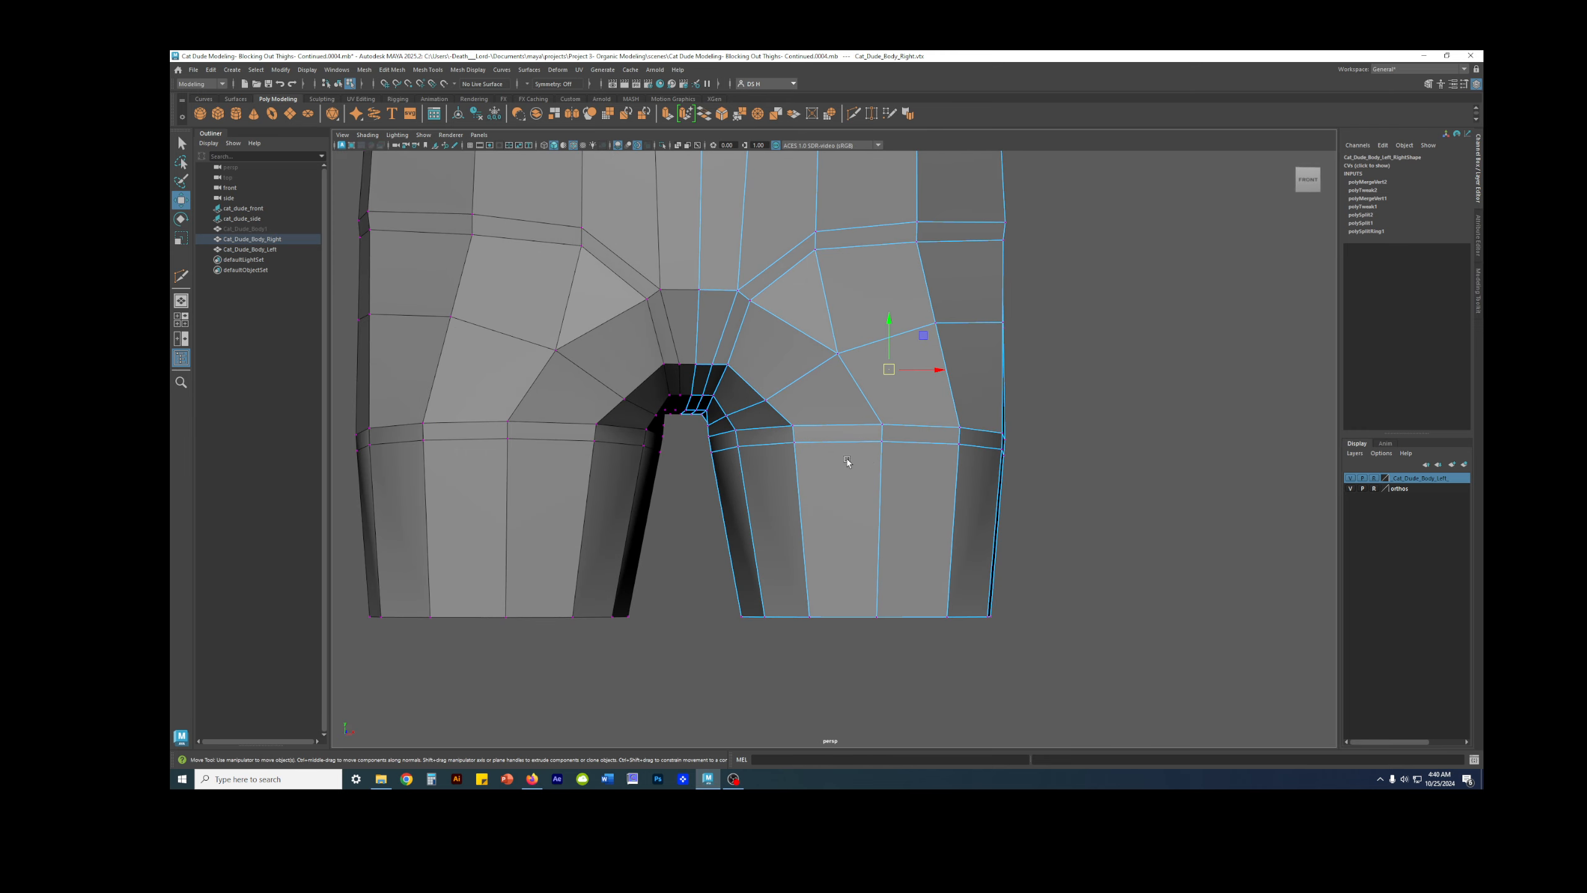
{"action": "left_click_drag", "start_coordinate": [847, 461], "coordinate": [1040, 434], "text": "alt"}
{"action": "key", "text": "F10"}
{"action": "left_click", "coordinate": [895, 453]}
{"action": "double_click", "coordinate": [895, 453]}
{"action": "double_click", "coordinate": [945, 427]}
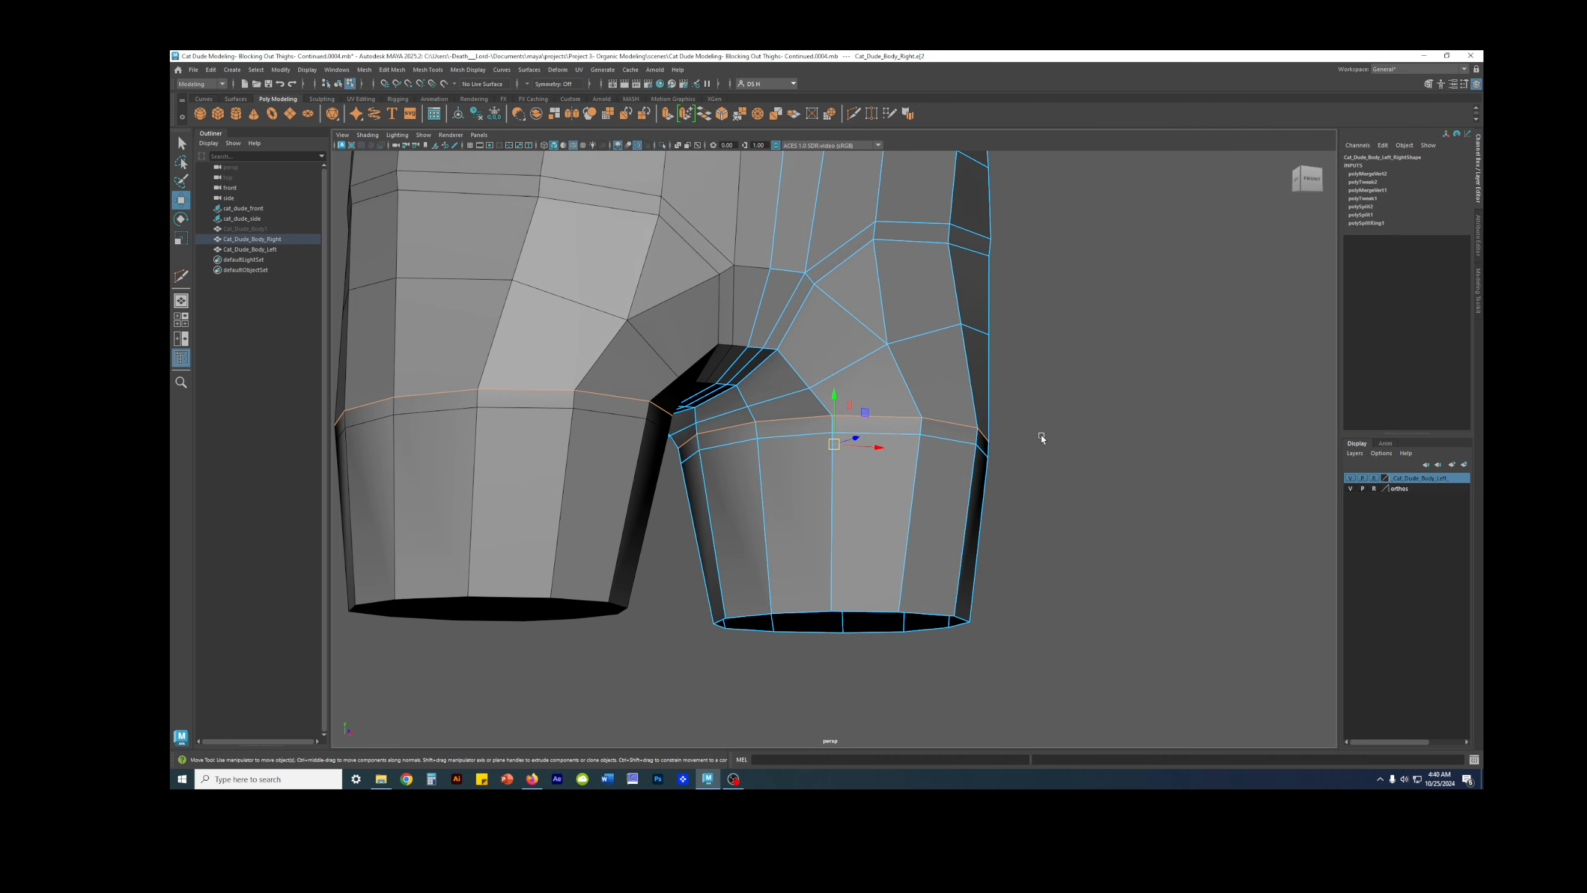
{"action": "right_click_drag", "start_coordinate": [798, 424], "coordinate": [952, 433], "text": "alt"}
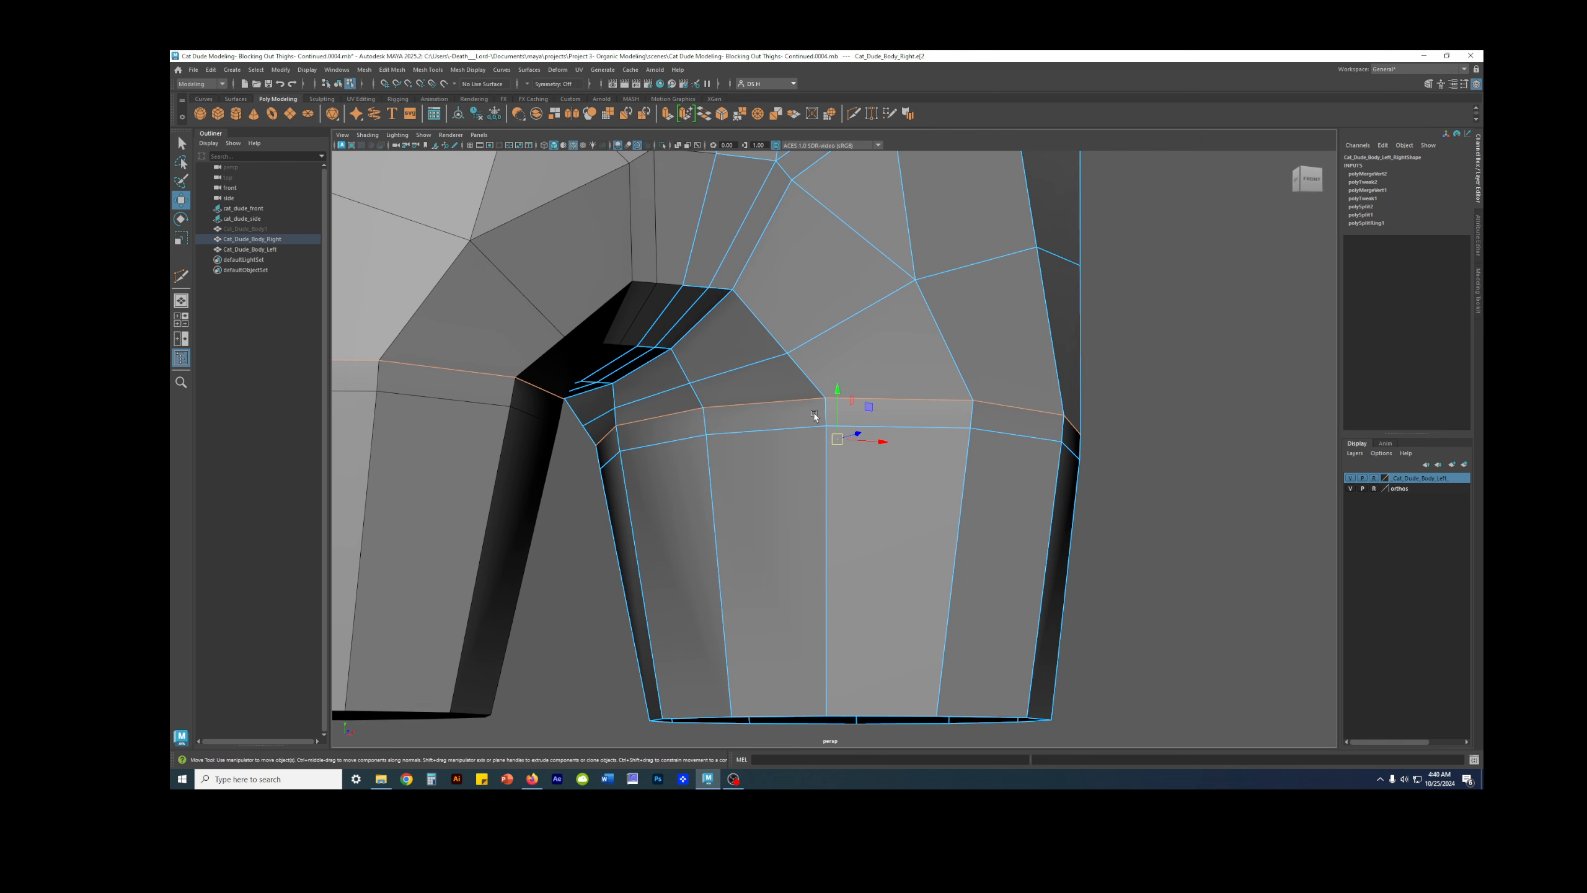
{"action": "left_click_drag", "start_coordinate": [953, 433], "coordinate": [790, 415], "text": "alt"}
{"action": "left_click_drag", "start_coordinate": [690, 418], "coordinate": [1071, 452], "text": "alt"}
{"action": "right_click_drag", "start_coordinate": [1123, 369], "coordinate": [1082, 383], "text": "shift"}
Step: Check the thigh and crotch shape in smoothed display and return to object mode
{"action": "left_click_drag", "start_coordinate": [1262, 413], "coordinate": [802, 425], "text": "alt"}
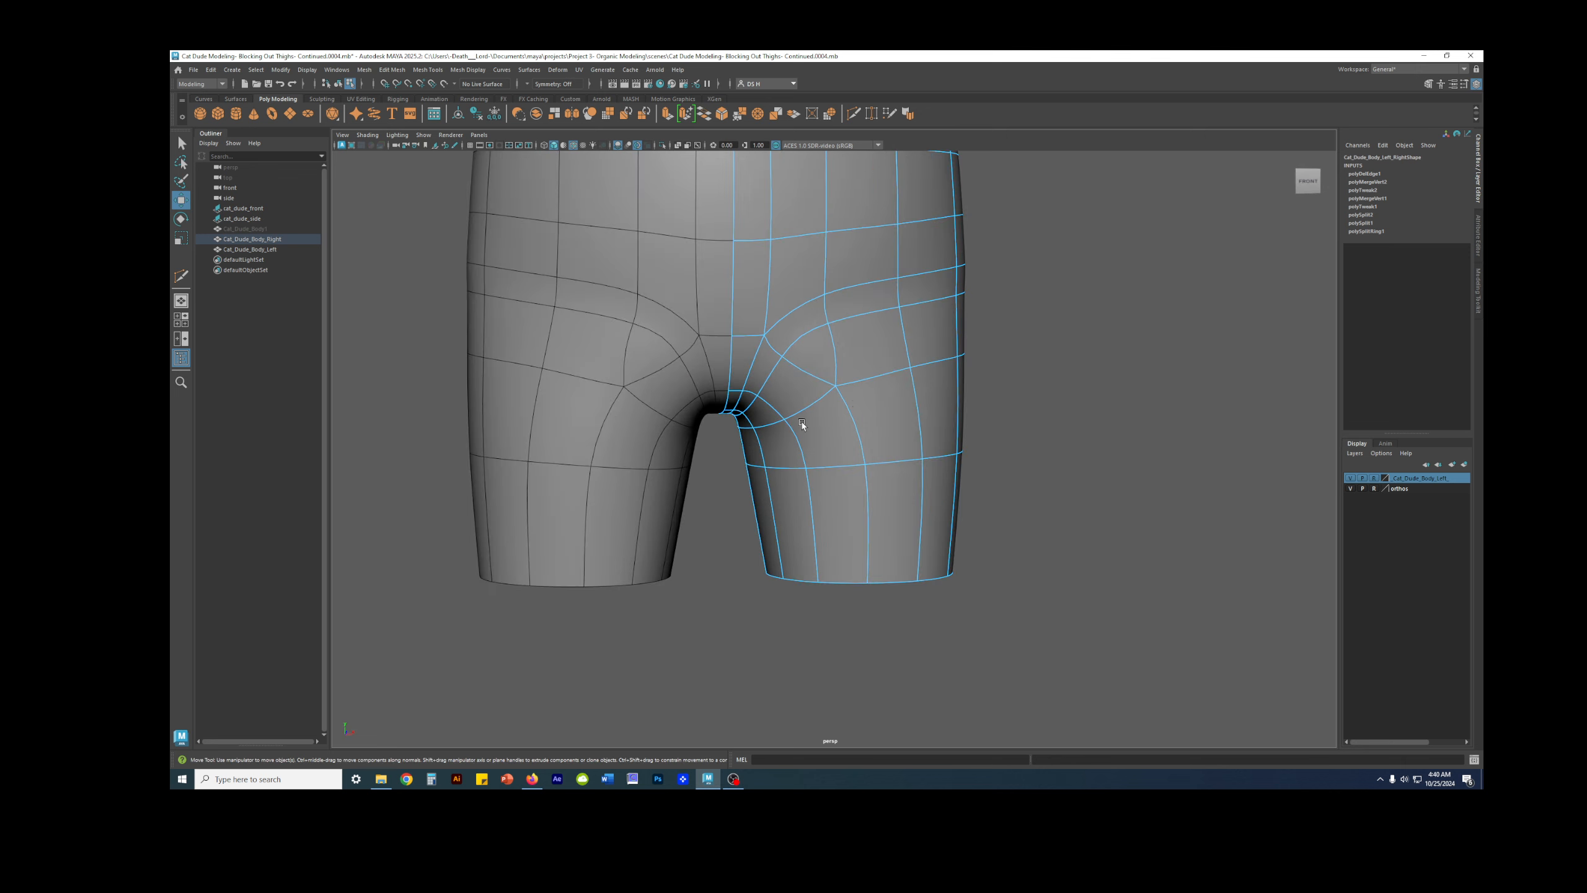
{"action": "key", "text": "F8"}
{"action": "left_click", "coordinate": [979, 430]}
Step: Try to shift the front edge of the right thigh's lower loop slightly backward, and undo the change
{"action": "left_click_drag", "start_coordinate": [980, 429], "coordinate": [781, 368], "text": "alt"}
{"action": "left_click", "coordinate": [902, 427]}
{"action": "right_click_drag", "start_coordinate": [789, 501], "coordinate": [781, 368]}
{"action": "left_click", "coordinate": [784, 454]}
{"action": "left_click_drag", "start_coordinate": [815, 465], "coordinate": [761, 459], "text": "alt"}
{"action": "right_click_drag", "start_coordinate": [874, 417], "coordinate": [825, 438], "text": "alt"}
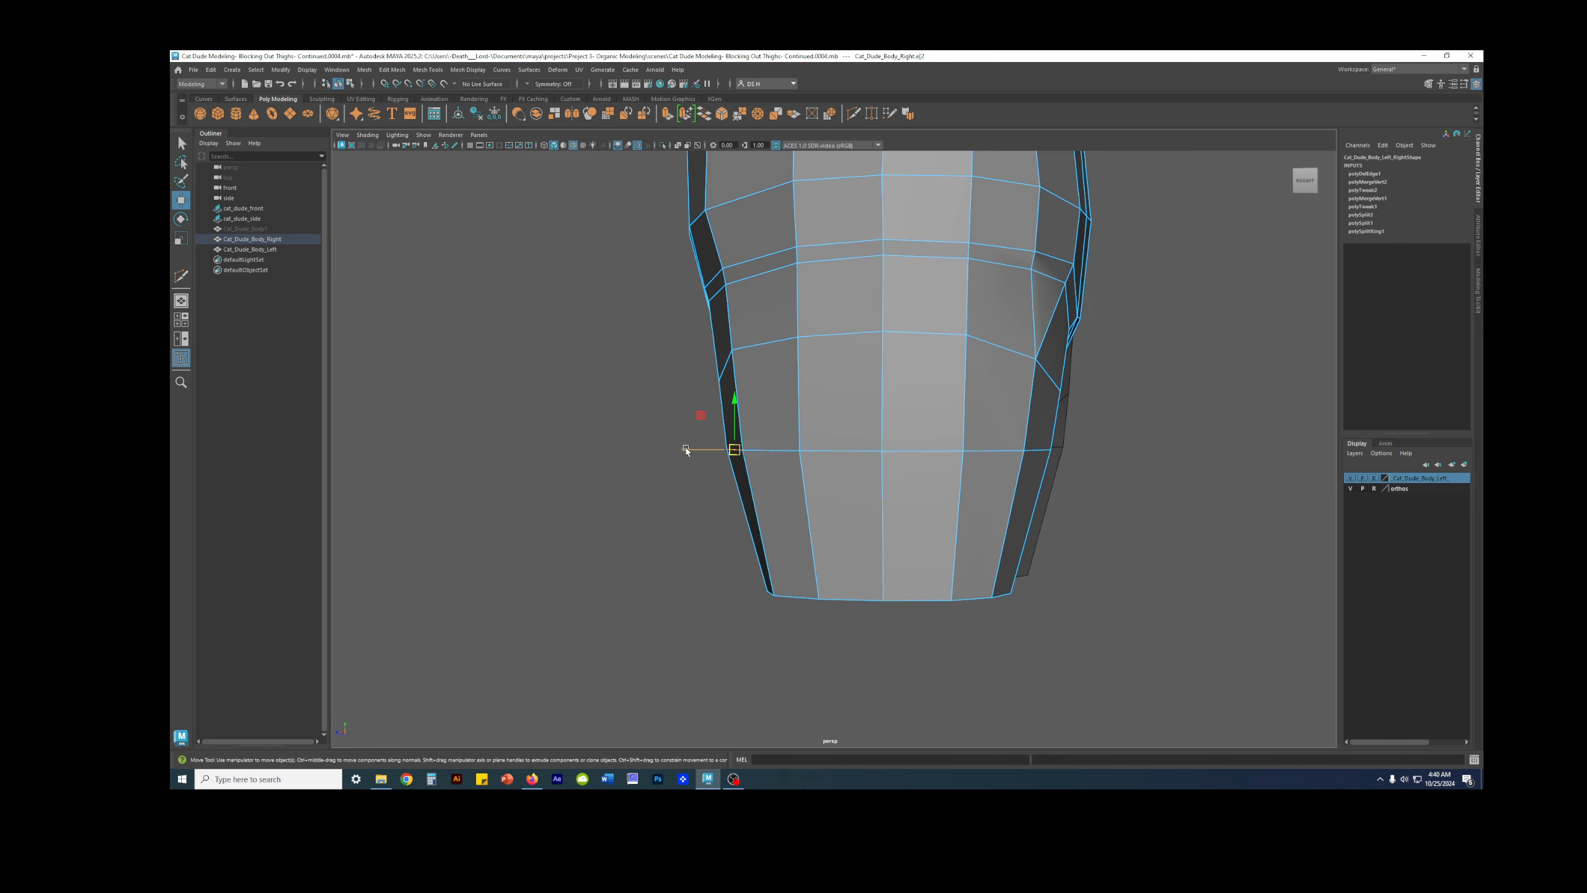
{"action": "left_click_drag", "start_coordinate": [686, 450], "coordinate": [692, 453]}
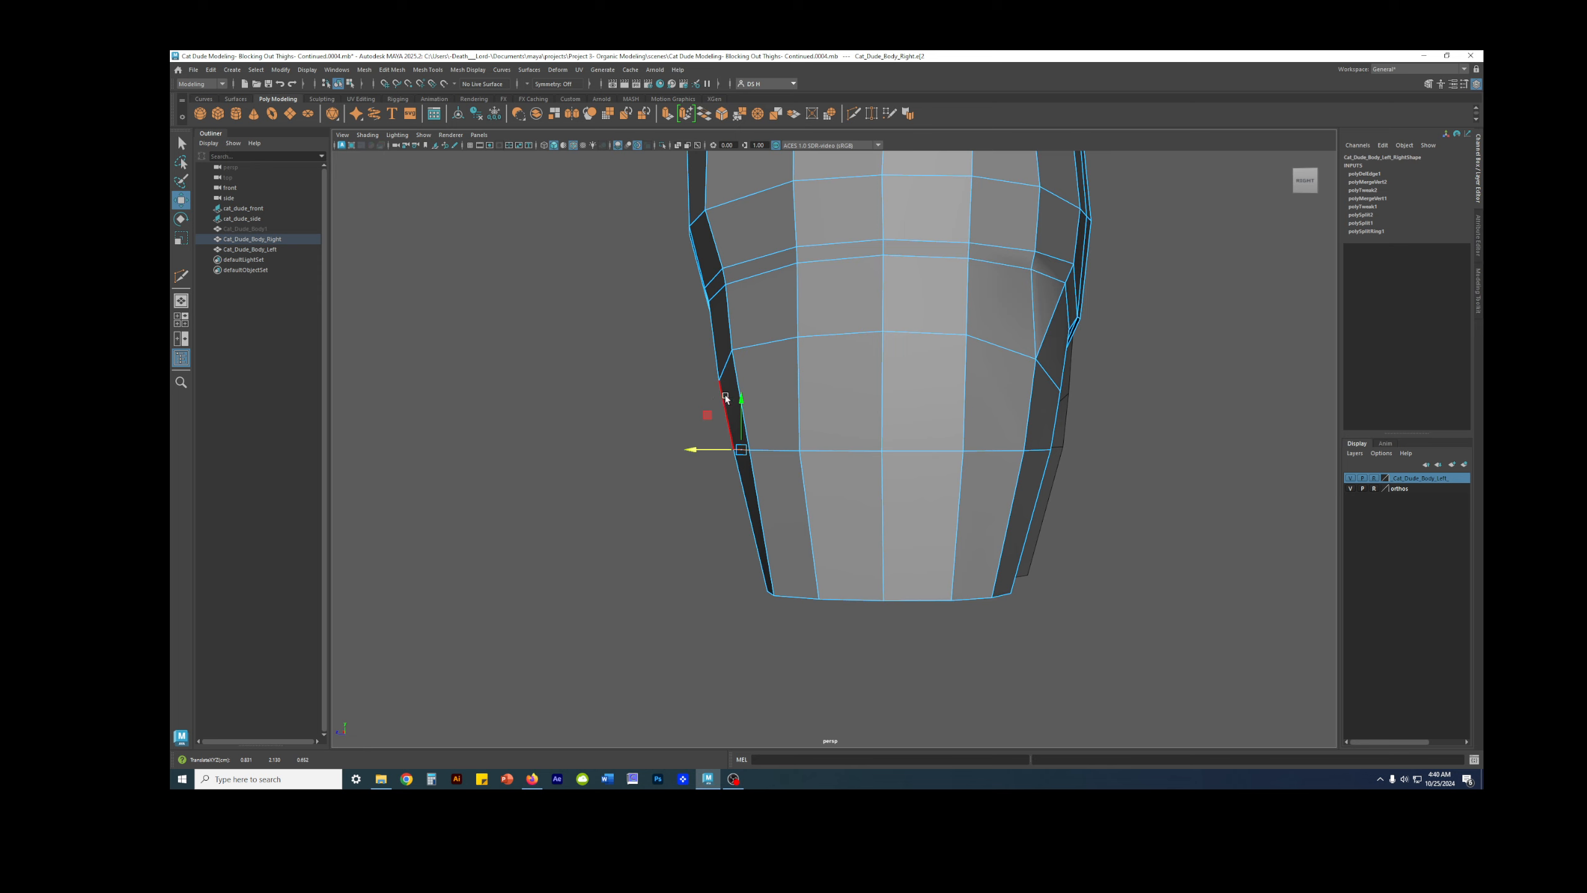
{"action": "key", "text": "ctrl+z"}
{"action": "left_click_drag", "start_coordinate": [743, 446], "coordinate": [932, 450], "text": "alt"}
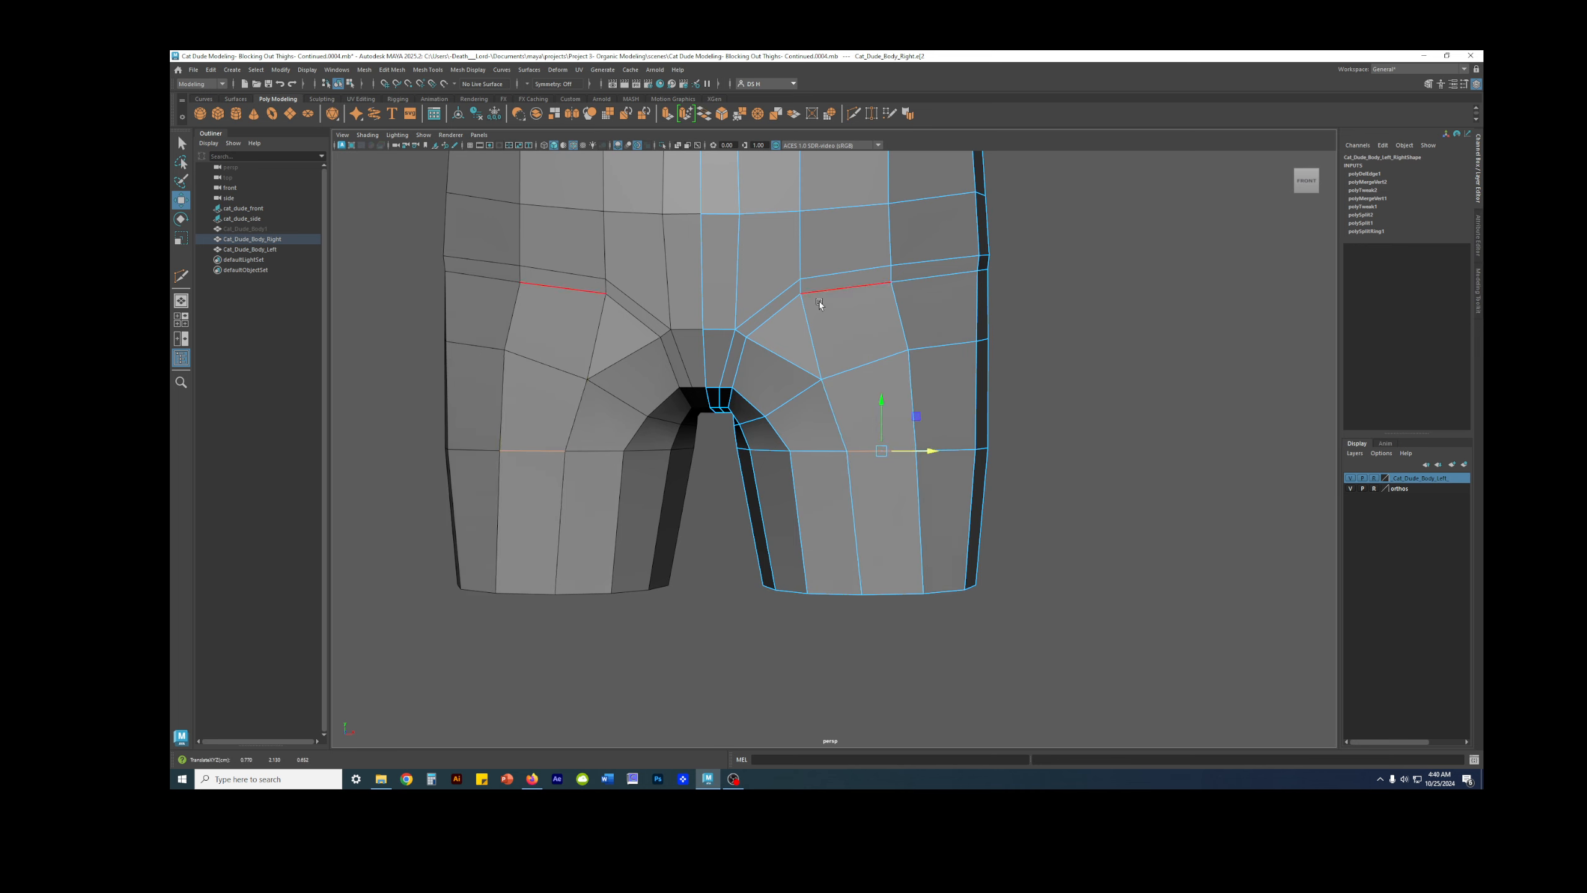
Step: Adjust the position of the front edge on the right thigh's bottom opening
{"action": "key", "text": "3"}
{"action": "key", "text": "1"}
{"action": "left_click_drag", "start_coordinate": [904, 437], "coordinate": [922, 536], "text": "alt"}
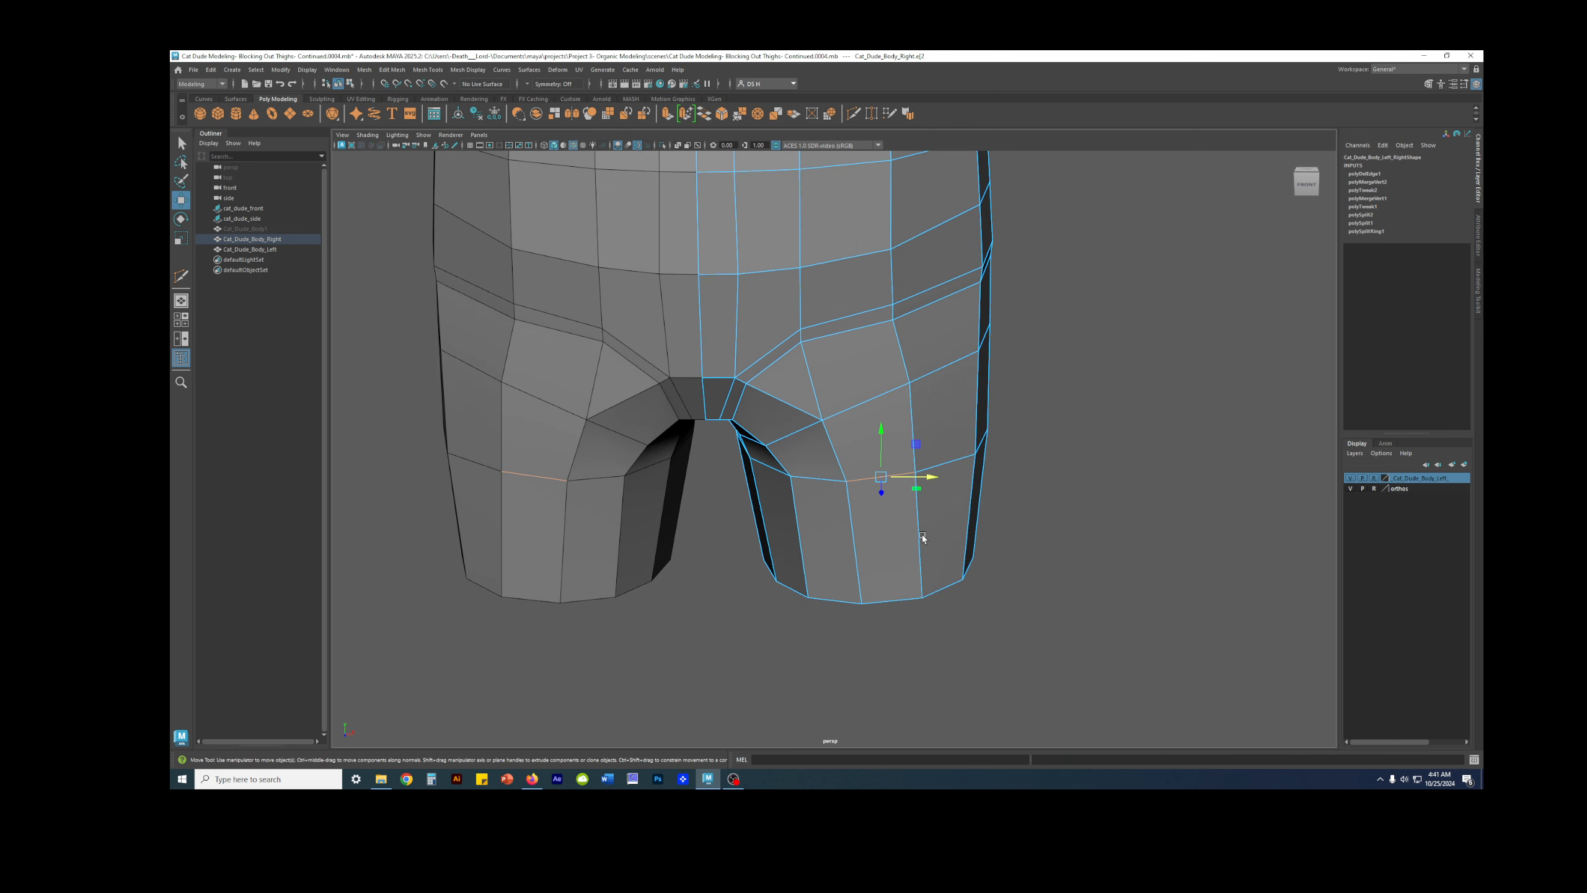
{"action": "left_click", "coordinate": [897, 602]}
{"action": "left_click_drag", "start_coordinate": [897, 602], "coordinate": [941, 594], "text": "alt"}
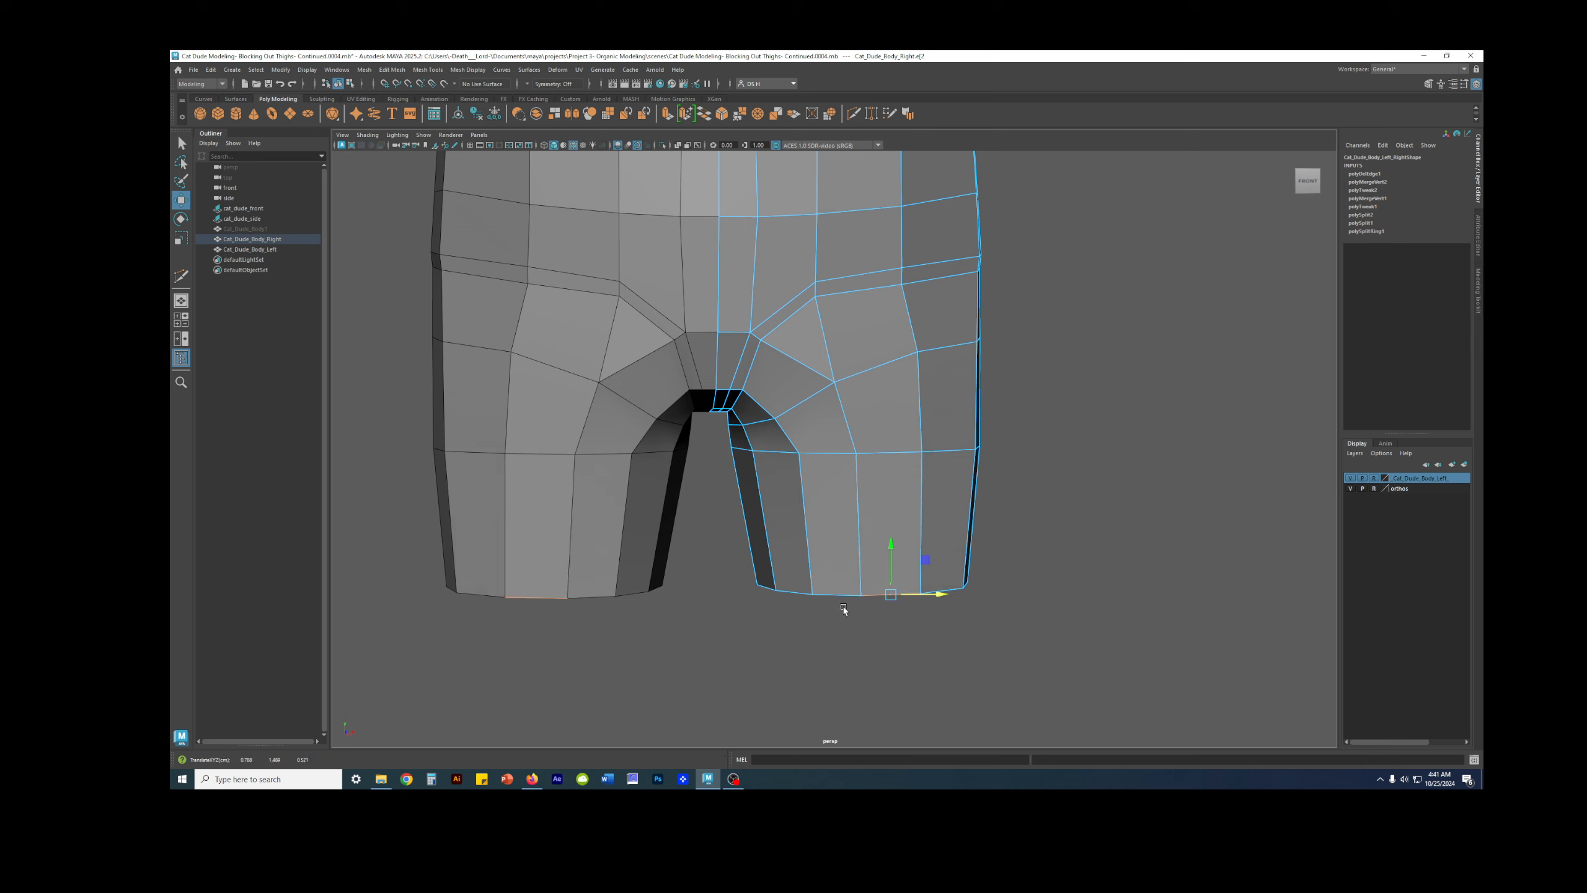
Step: Examine the crotch and inner thigh closely, comparing the smoothed display with the unsmoothed one
{"action": "left_click_drag", "start_coordinate": [830, 458], "coordinate": [741, 419], "text": "alt"}
{"action": "key", "text": "3"}
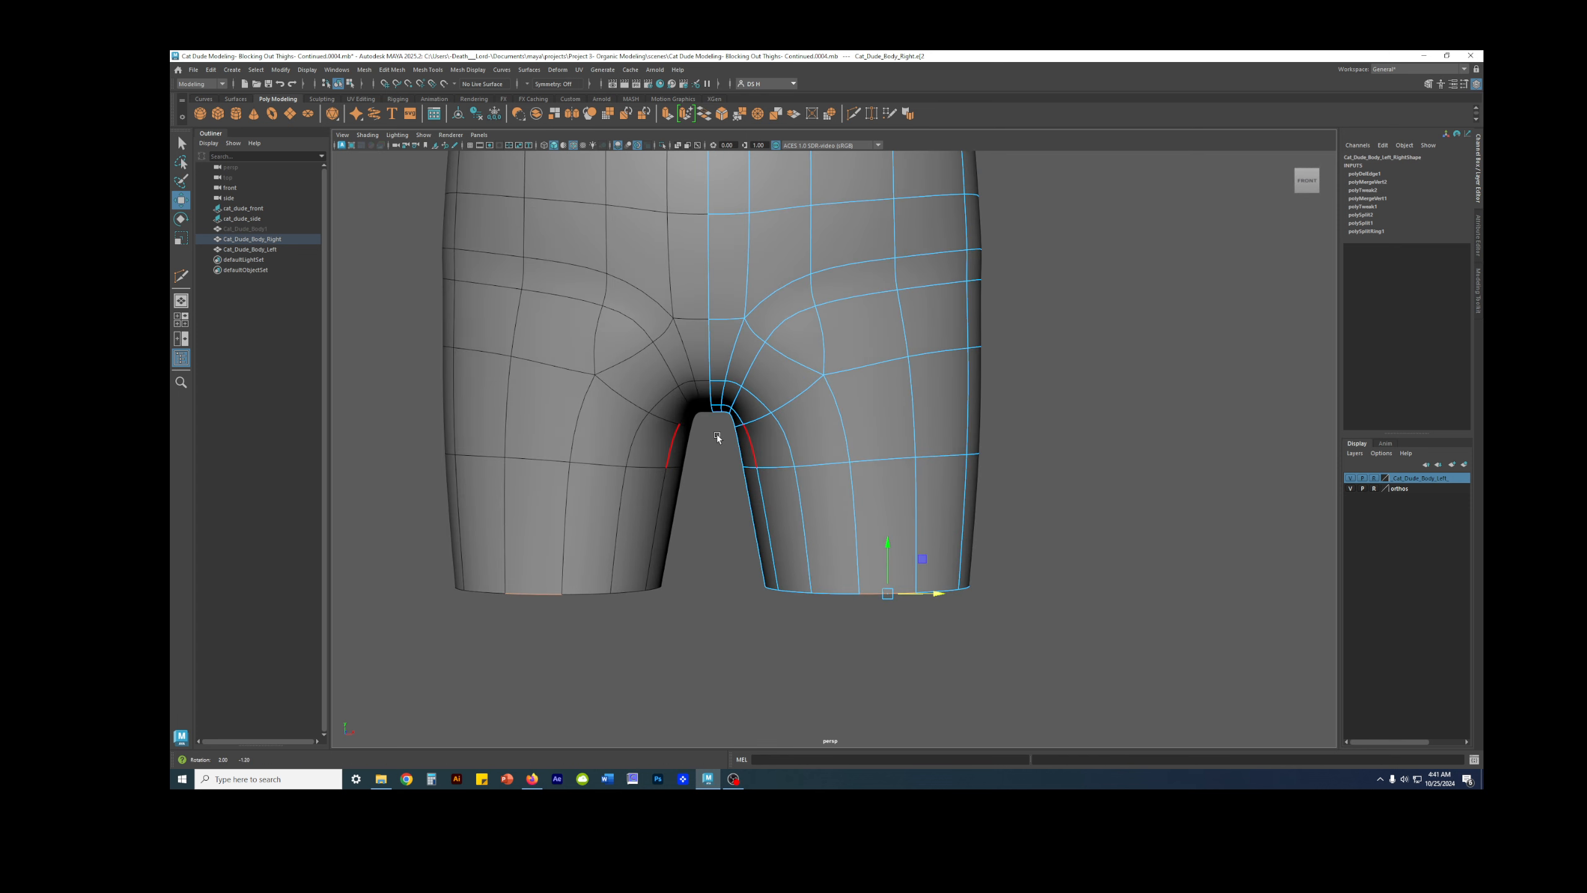
{"action": "right_click_drag", "start_coordinate": [717, 434], "coordinate": [819, 479], "text": "alt"}
{"action": "key", "text": "1"}
{"action": "mouse_move", "coordinate": [690, 418]}
{"action": "left_mouse_down", "text": "alt"}
{"action": "mouse_move", "coordinate": [725, 415]}
{"action": "mouse_move", "coordinate": [691, 418]}
{"action": "left_mouse_up", "text": "alt"}
{"action": "key", "text": "3"}
{"action": "middle_click_drag", "start_coordinate": [734, 413], "coordinate": [882, 400], "text": "alt"}
{"action": "scroll", "coordinate": [867, 424], "scroll_direction": "up", "scroll_amount": 4}
{"action": "left_click_drag", "start_coordinate": [868, 424], "coordinate": [871, 428], "text": "alt"}
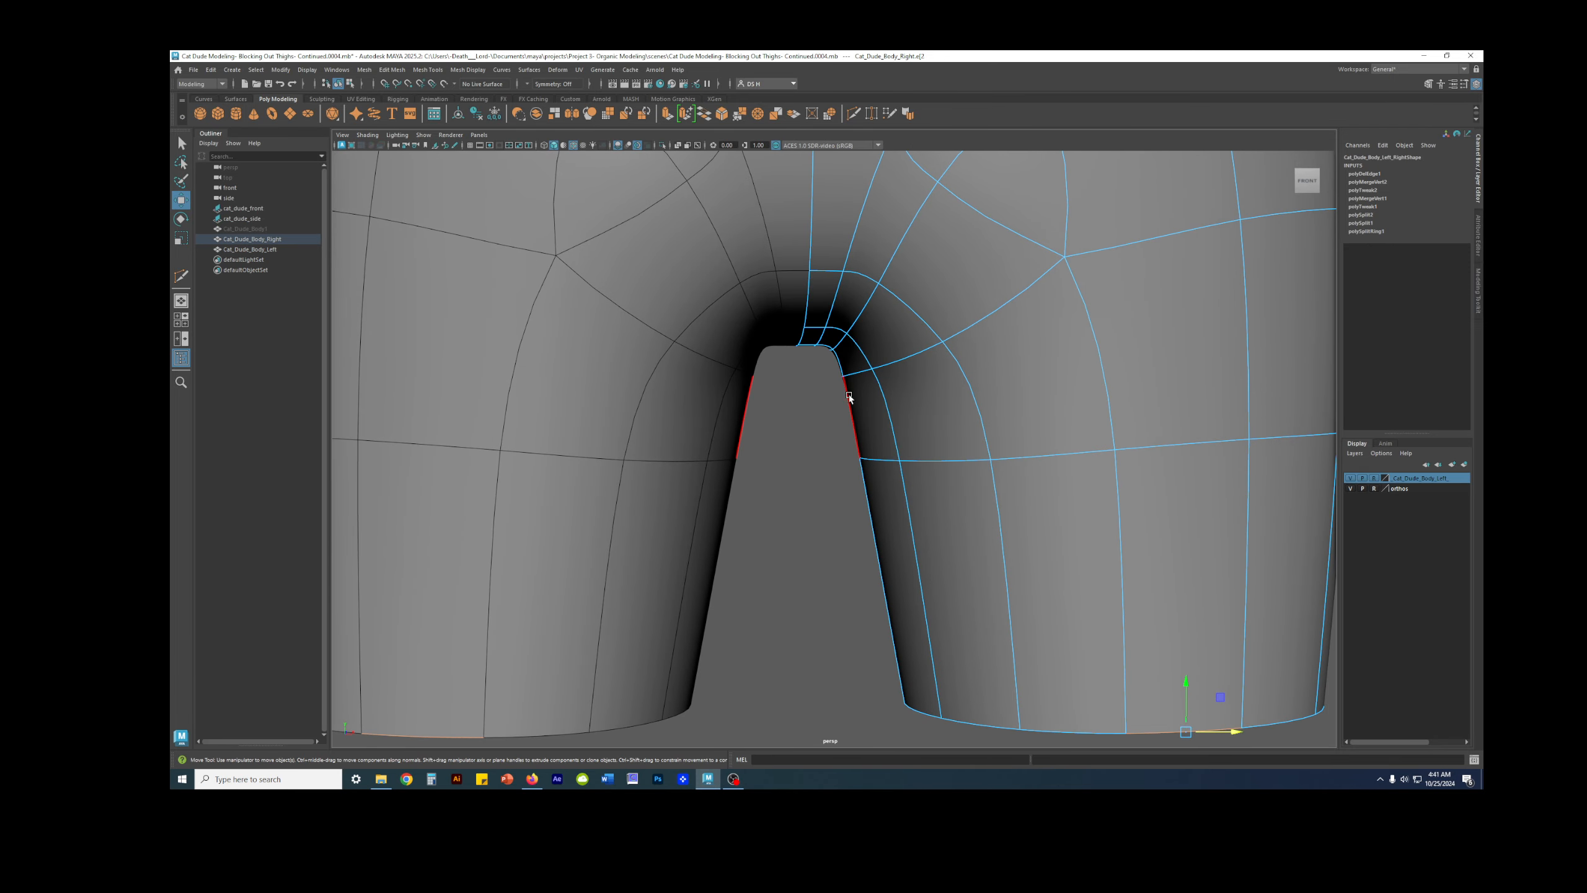
{"action": "key", "text": "1"}
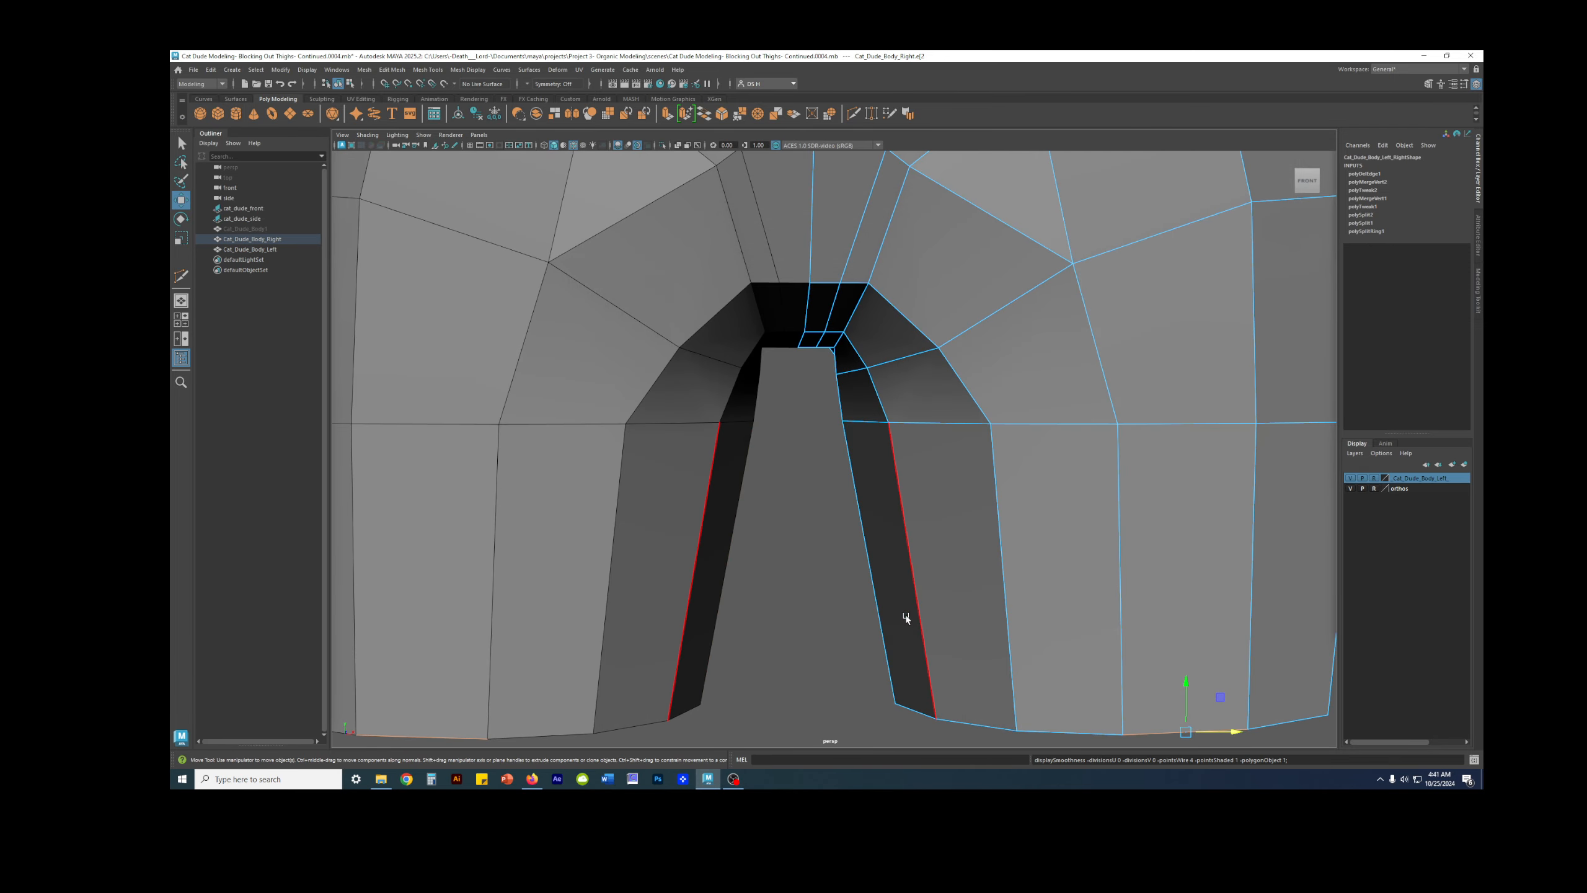
{"action": "key", "text": "3"}
{"action": "key", "text": "1"}
{"action": "left_click_drag", "start_coordinate": [954, 505], "coordinate": [853, 448], "text": "alt"}
Step: Select the edge loop running down the inner thigh through the crotch and compare its smoothed and unsmoothed shape
{"action": "left_click", "coordinate": [806, 400]}
{"action": "key", "text": "w"}
{"action": "left_click", "coordinate": [812, 365]}
{"action": "key", "text": "q"}
{"action": "left_click_drag", "start_coordinate": [805, 354], "coordinate": [822, 420], "text": "alt"}
{"action": "key", "text": "r"}
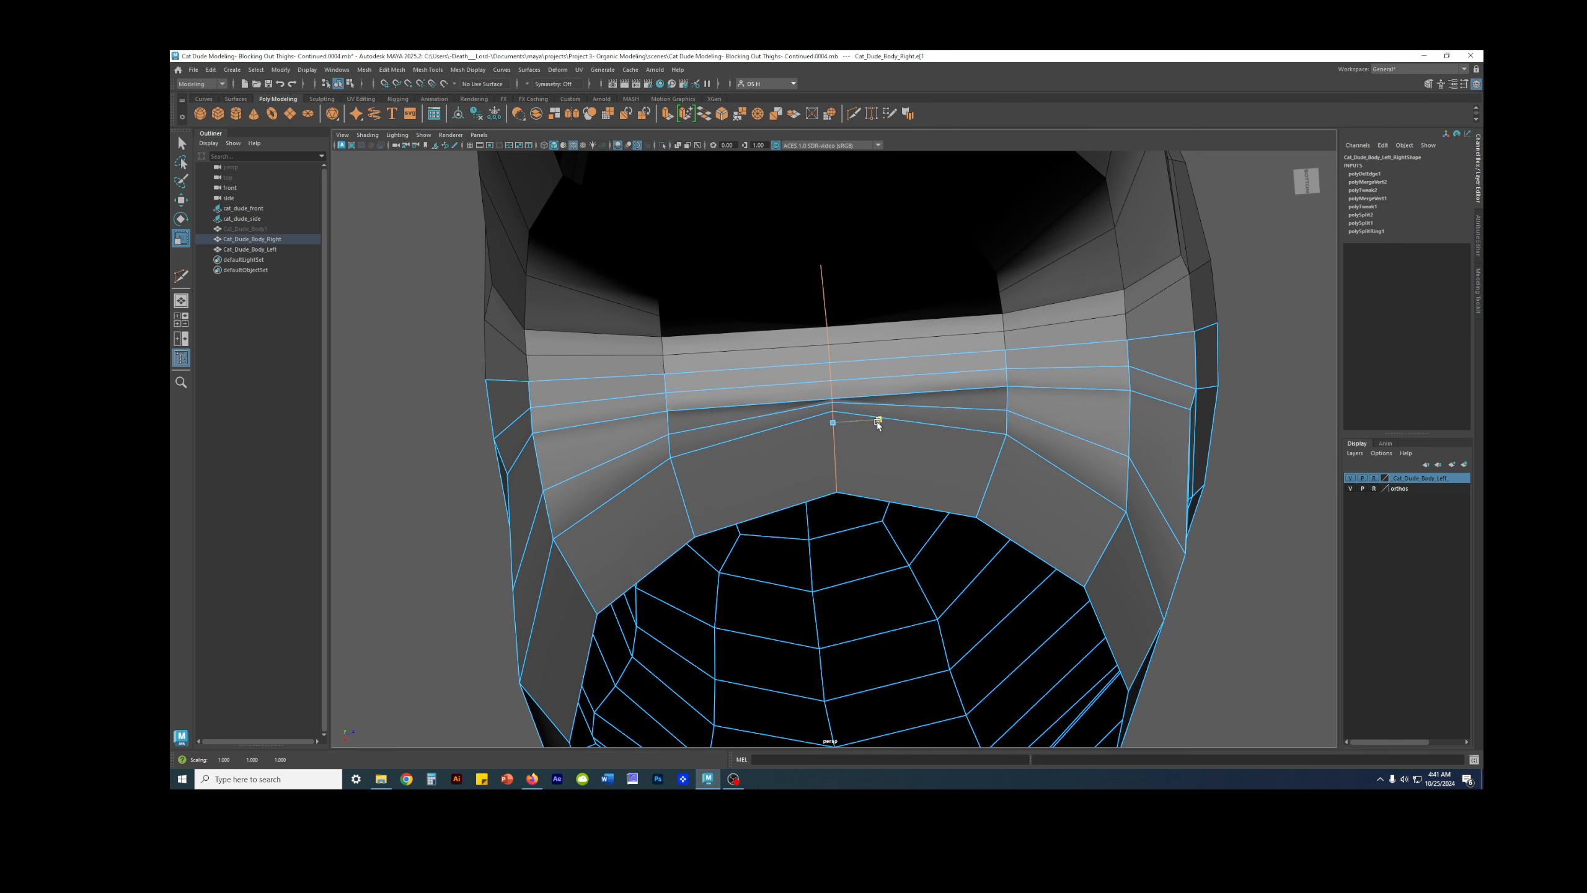
{"action": "left_click_drag", "start_coordinate": [867, 421], "coordinate": [786, 461], "text": "alt"}
{"action": "key", "text": "3"}
{"action": "key", "text": "1"}
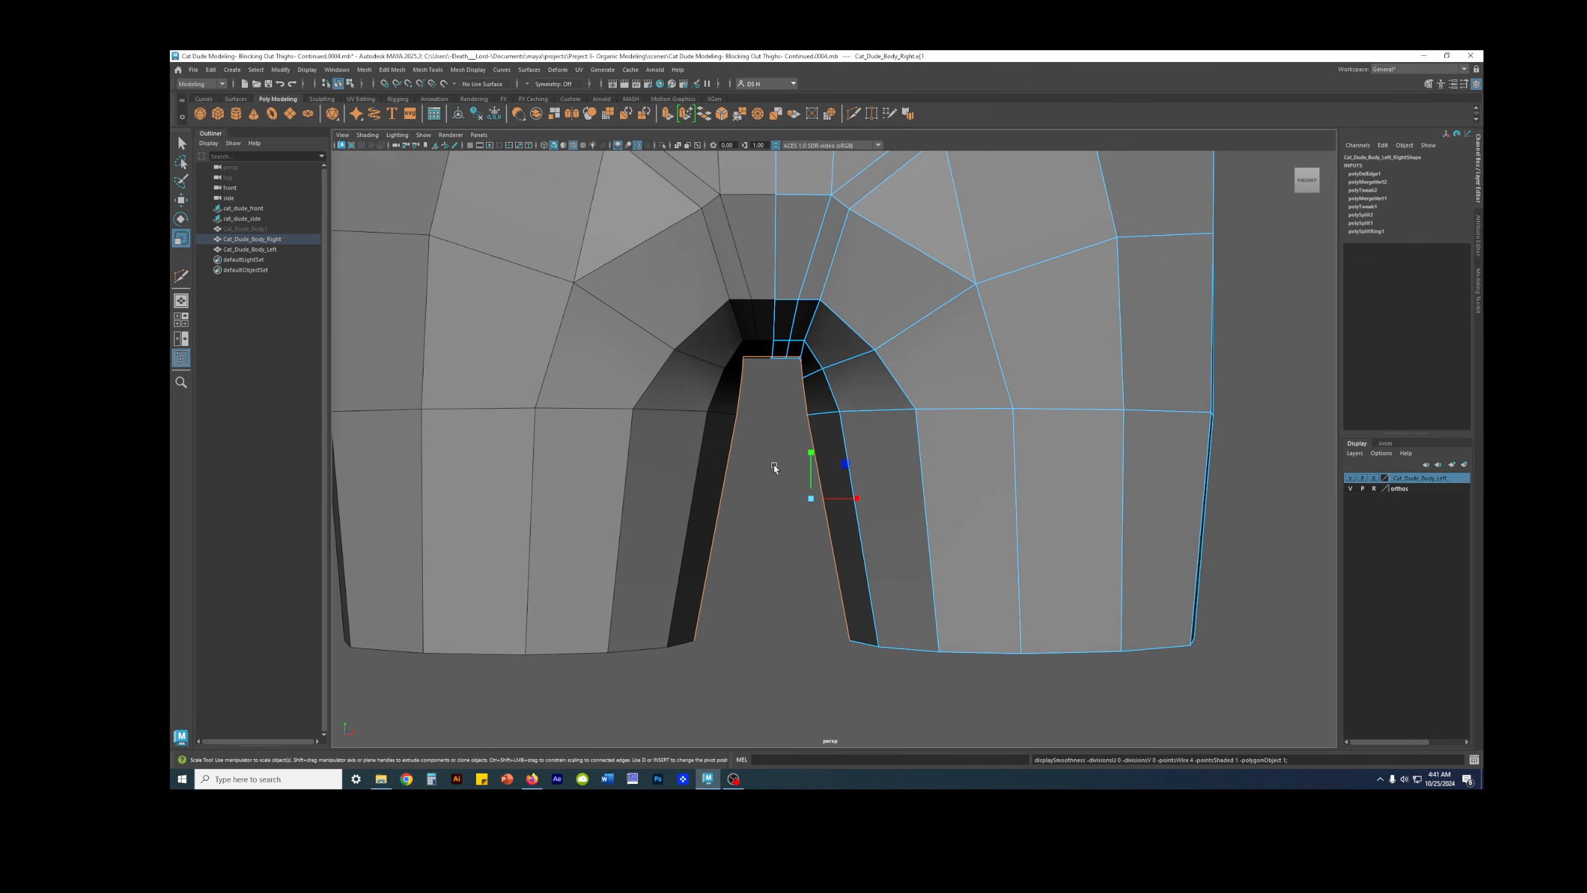
{"action": "key", "text": "w"}
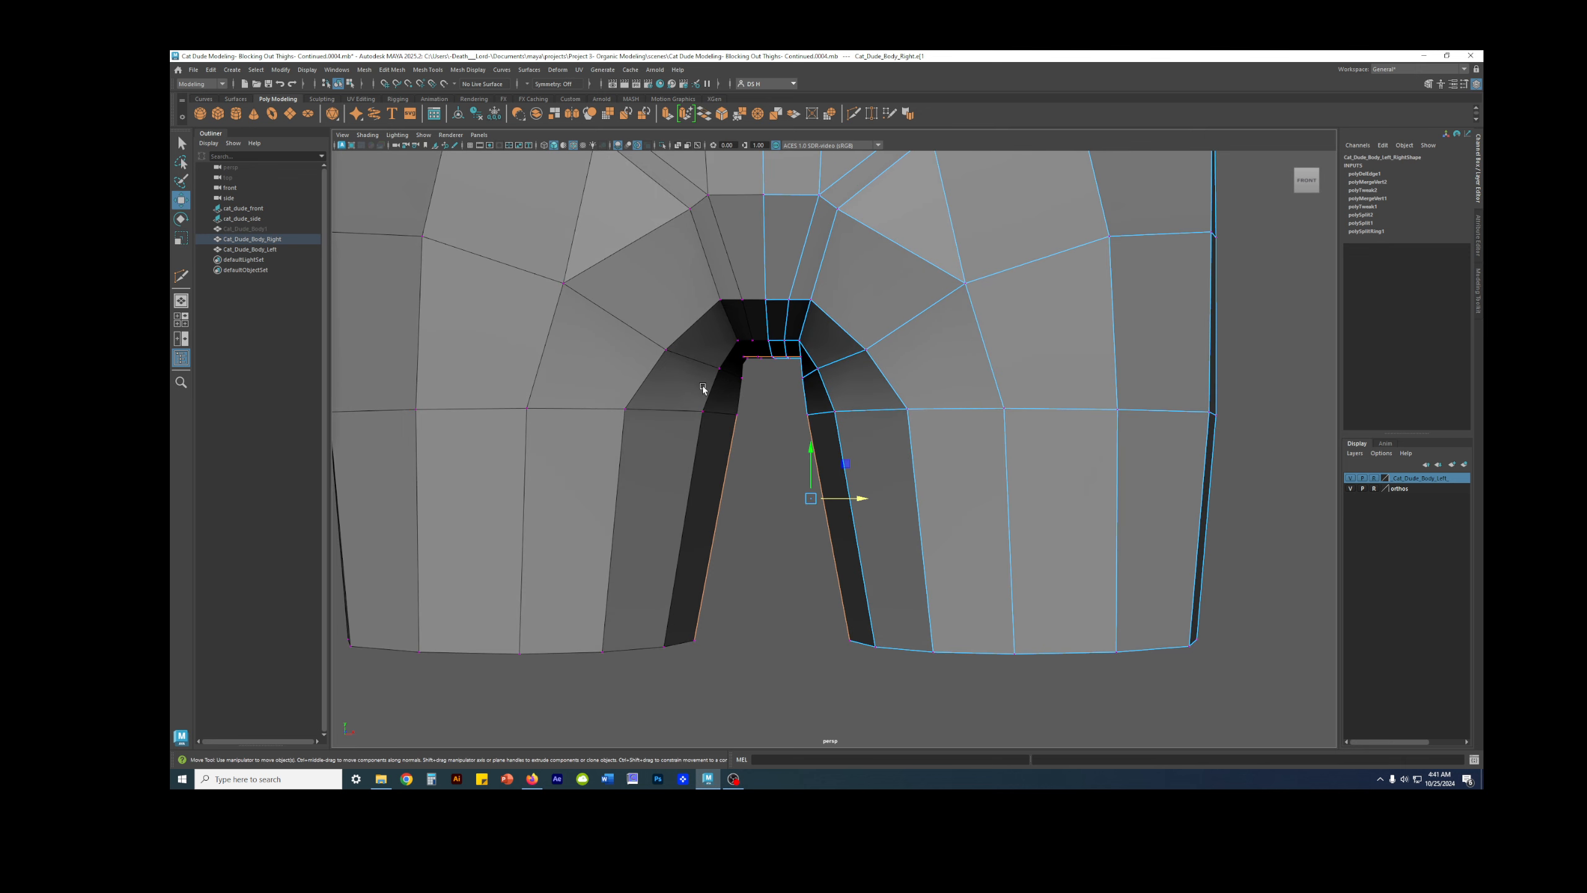
Step: Move the inner front vertex of the right thigh's lower loop slightly toward the crotch and check it smoothed
{"action": "left_click", "coordinate": [828, 398]}
{"action": "left_click", "coordinate": [834, 416]}
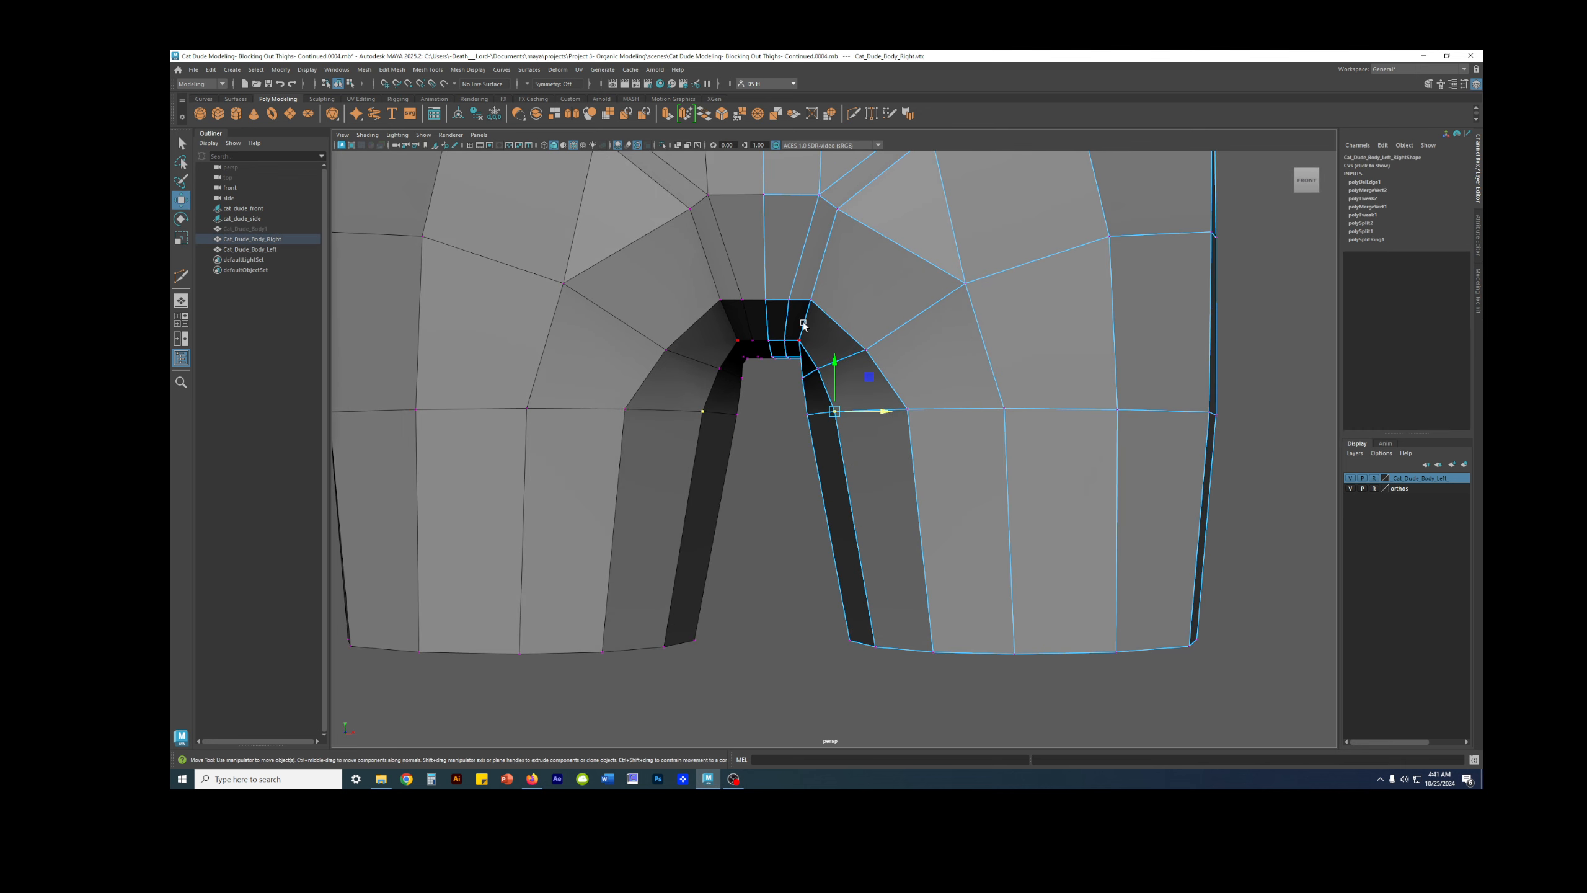
{"action": "left_click_drag", "start_coordinate": [881, 412], "coordinate": [876, 412]}
{"action": "left_click_drag", "start_coordinate": [865, 592], "coordinate": [862, 591], "text": "alt"}
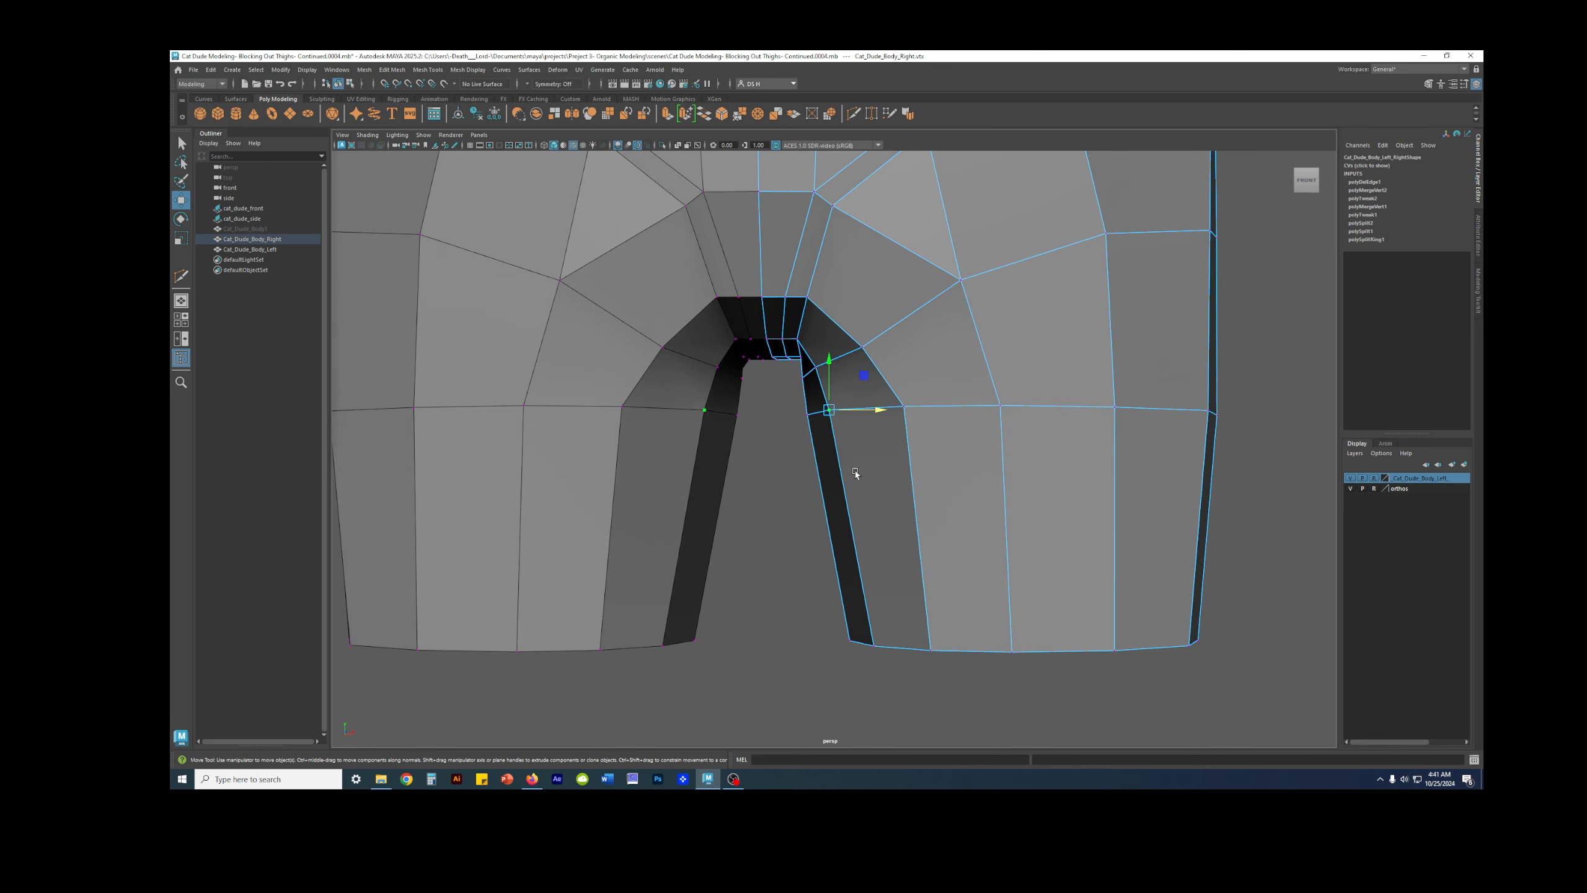
{"action": "left_click_drag", "start_coordinate": [864, 412], "coordinate": [862, 411]}
{"action": "key", "text": "3"}
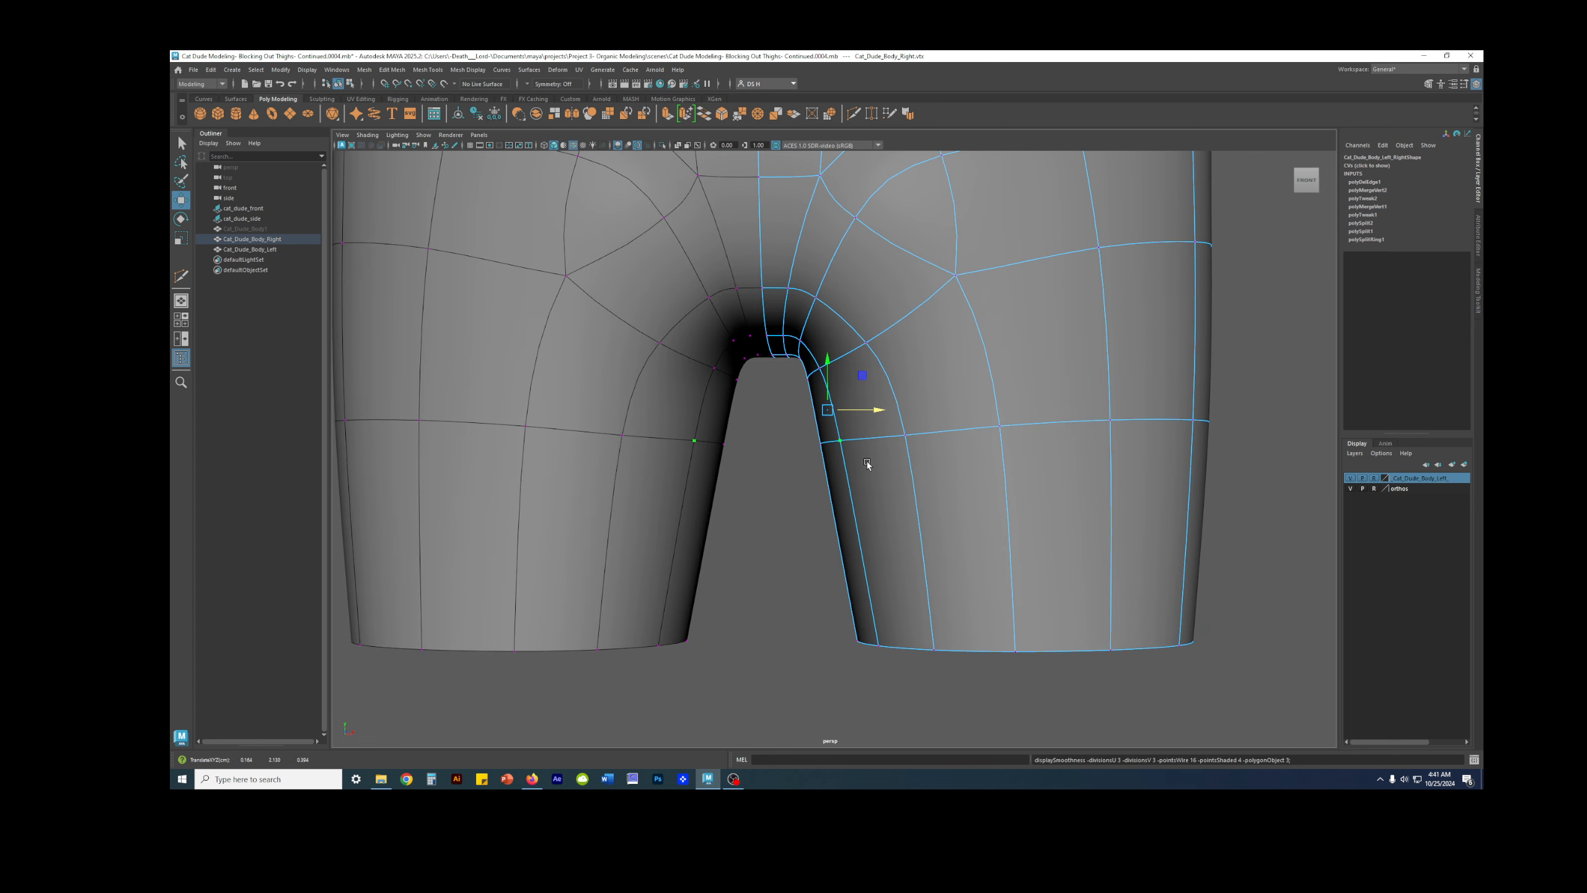
{"action": "key", "text": "1"}
{"action": "key", "text": "3"}
{"action": "key", "text": "1"}
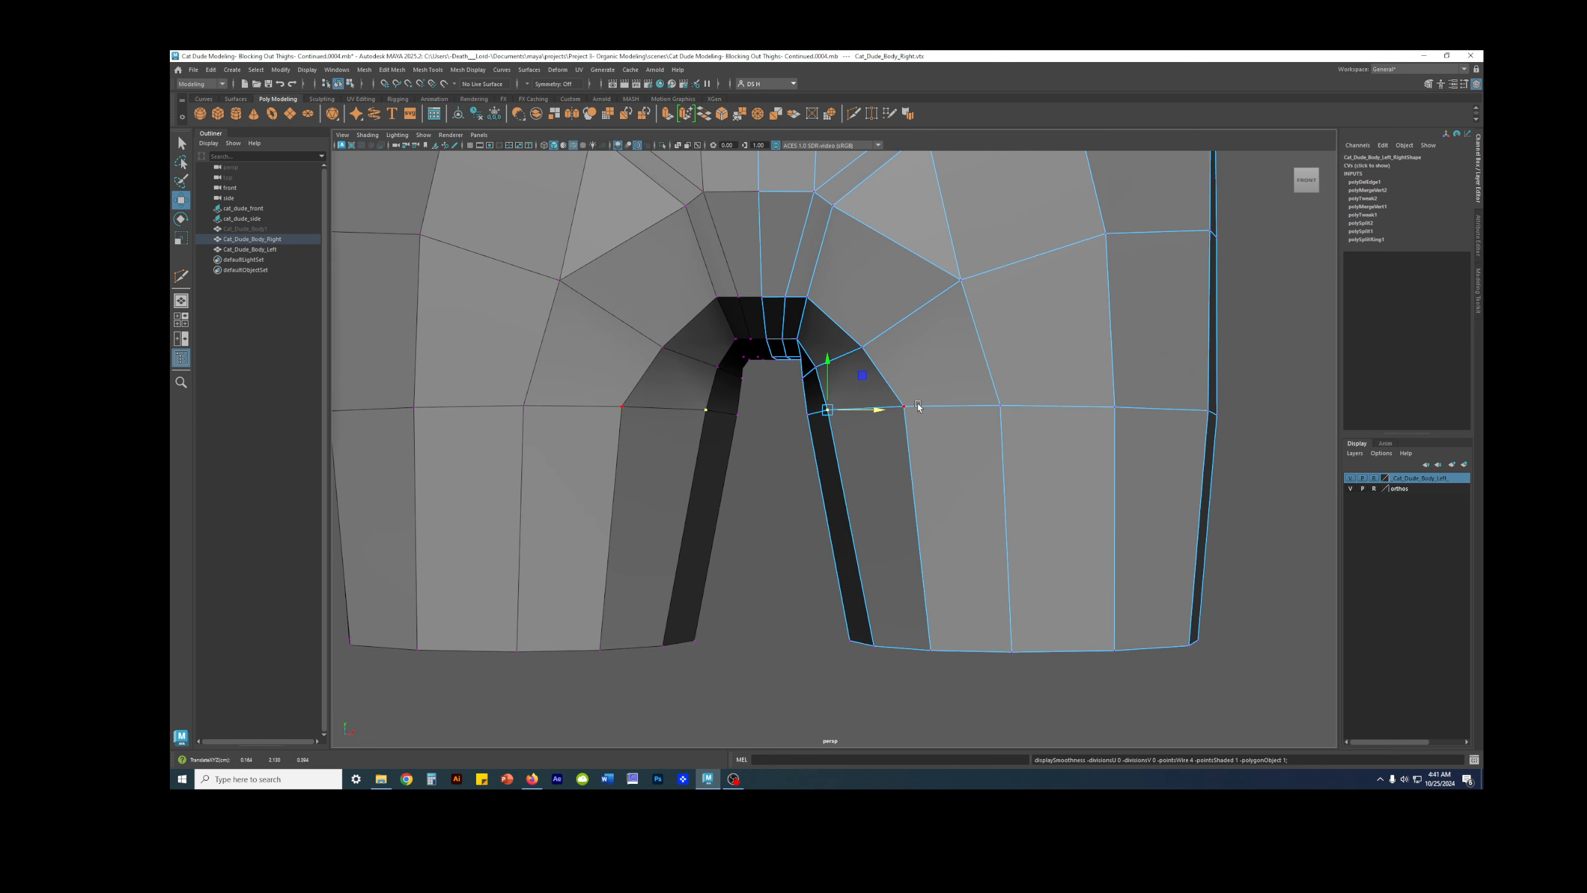
Step: Move the next vertex outward along the lower thigh loop slightly toward the crotch and preview it smoothed
{"action": "left_click_drag", "start_coordinate": [932, 427], "coordinate": [1018, 367], "text": "alt"}
{"action": "left_click_drag", "start_coordinate": [1021, 435], "coordinate": [1068, 414], "text": "alt"}
{"action": "left_click_drag", "start_coordinate": [1056, 482], "coordinate": [942, 415], "text": "alt"}
{"action": "key", "text": "3"}
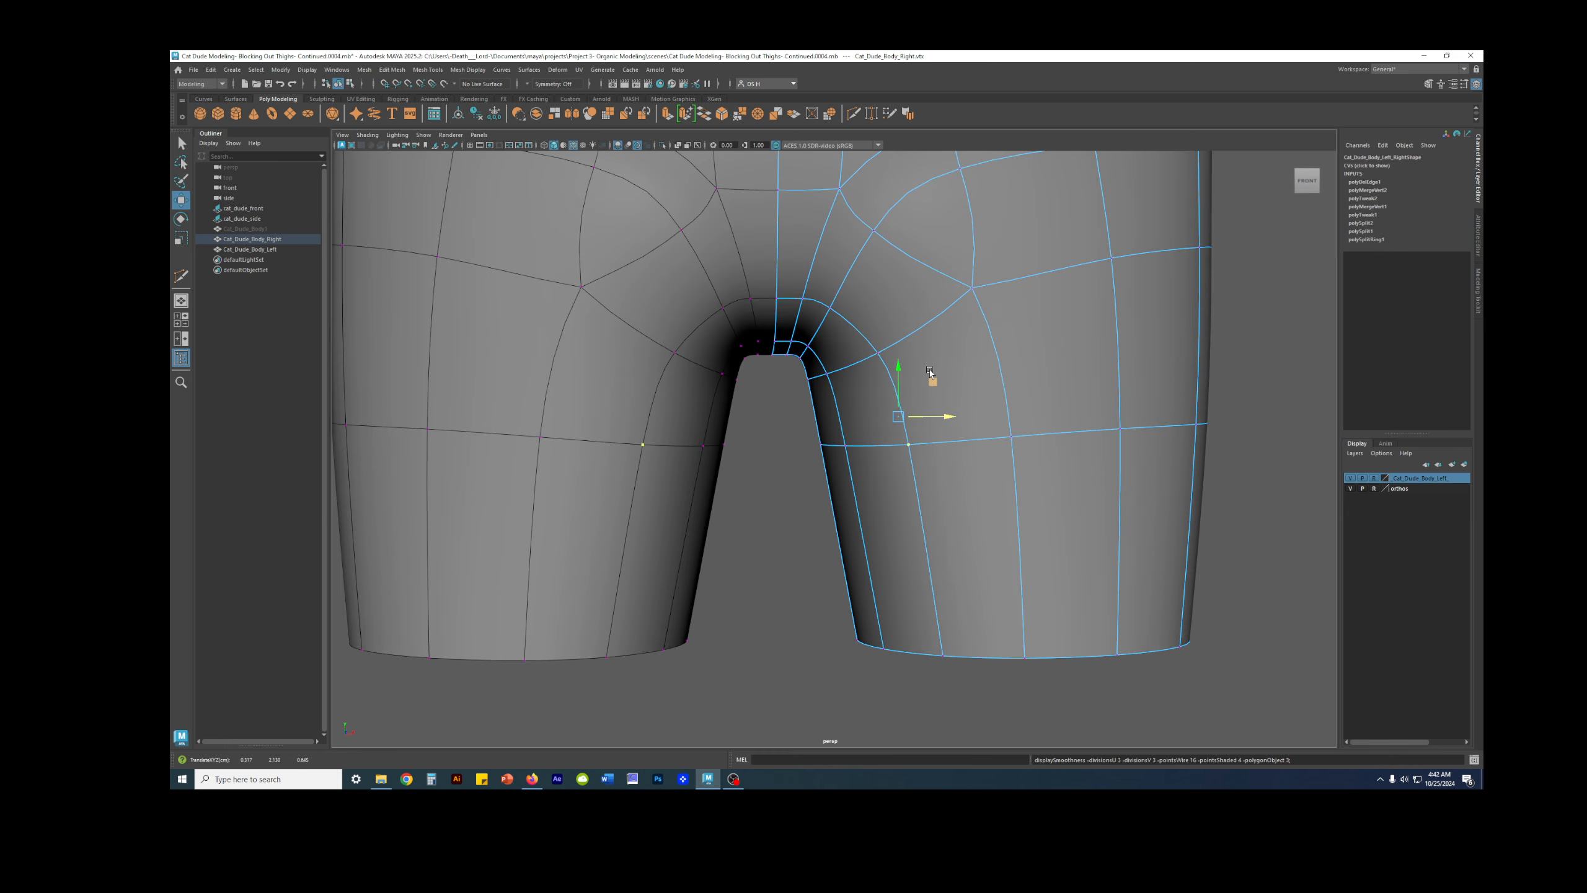
Step: Return the right body half to object mode and check the thighs from several sides
{"action": "right_click_drag", "start_coordinate": [972, 446], "coordinate": [850, 458], "text": "alt"}
{"action": "left_click", "coordinate": [1191, 419]}
{"action": "left_click_drag", "start_coordinate": [1191, 419], "coordinate": [804, 439], "text": "alt"}
{"action": "right_click_drag", "start_coordinate": [804, 439], "coordinate": [916, 475], "text": "alt"}
{"action": "left_click", "coordinate": [910, 445]}
{"action": "key", "text": "1"}
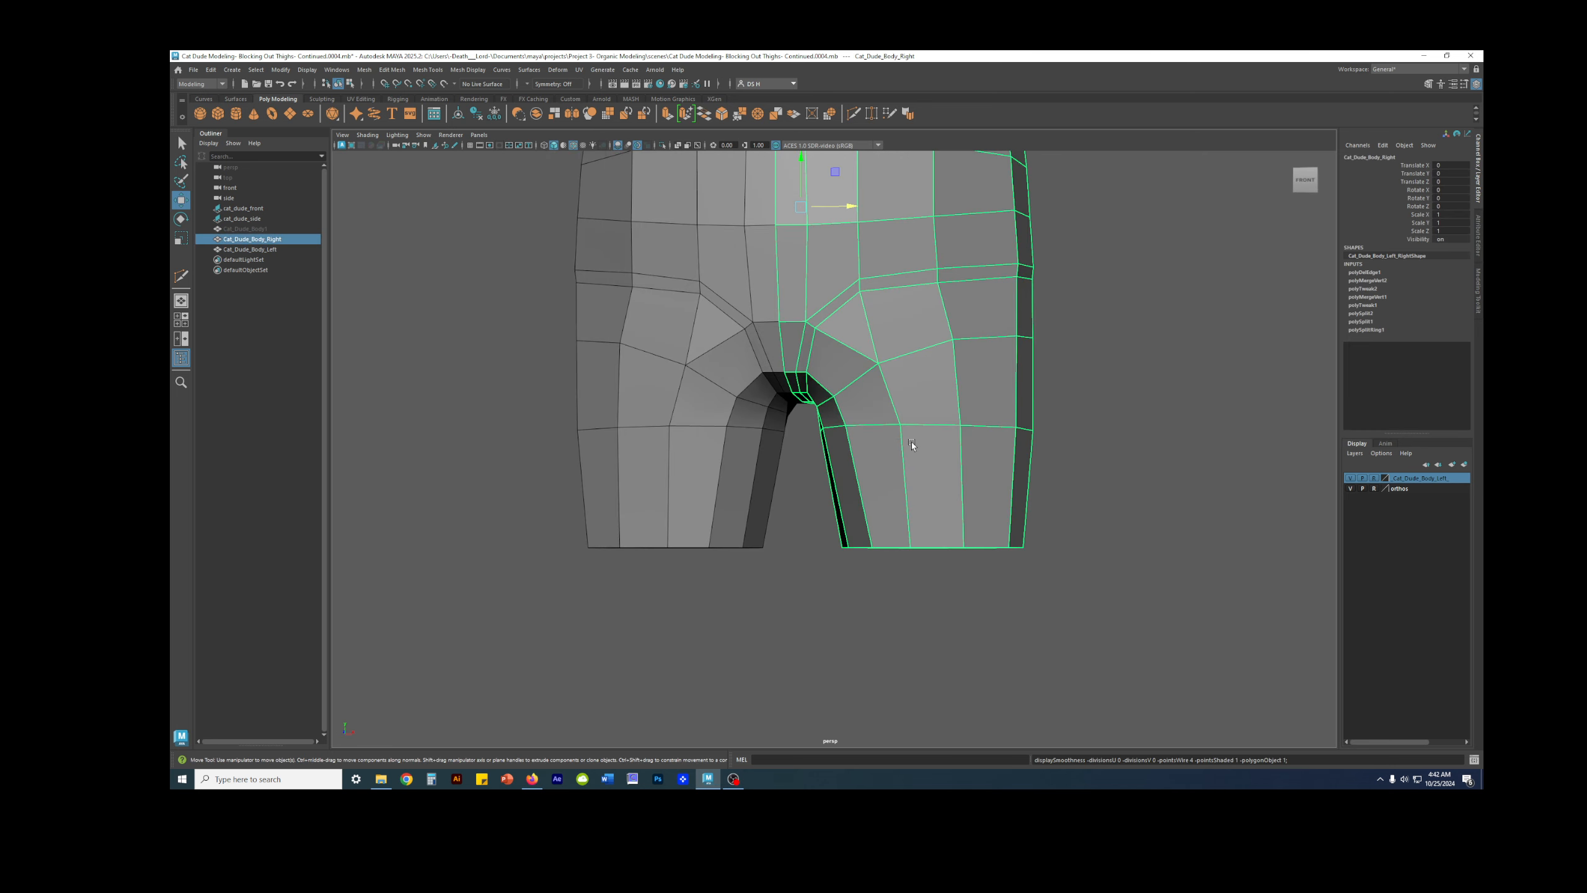
Step: Shift the front vertex on the right leg's bottom opening sideways to even out the spacing, and check the smoothed shape
{"action": "right_click_drag", "start_coordinate": [874, 549], "coordinate": [958, 584], "text": "alt"}
{"action": "left_click_drag", "start_coordinate": [958, 584], "coordinate": [1118, 488], "text": "alt"}
{"action": "left_click", "coordinate": [799, 530]}
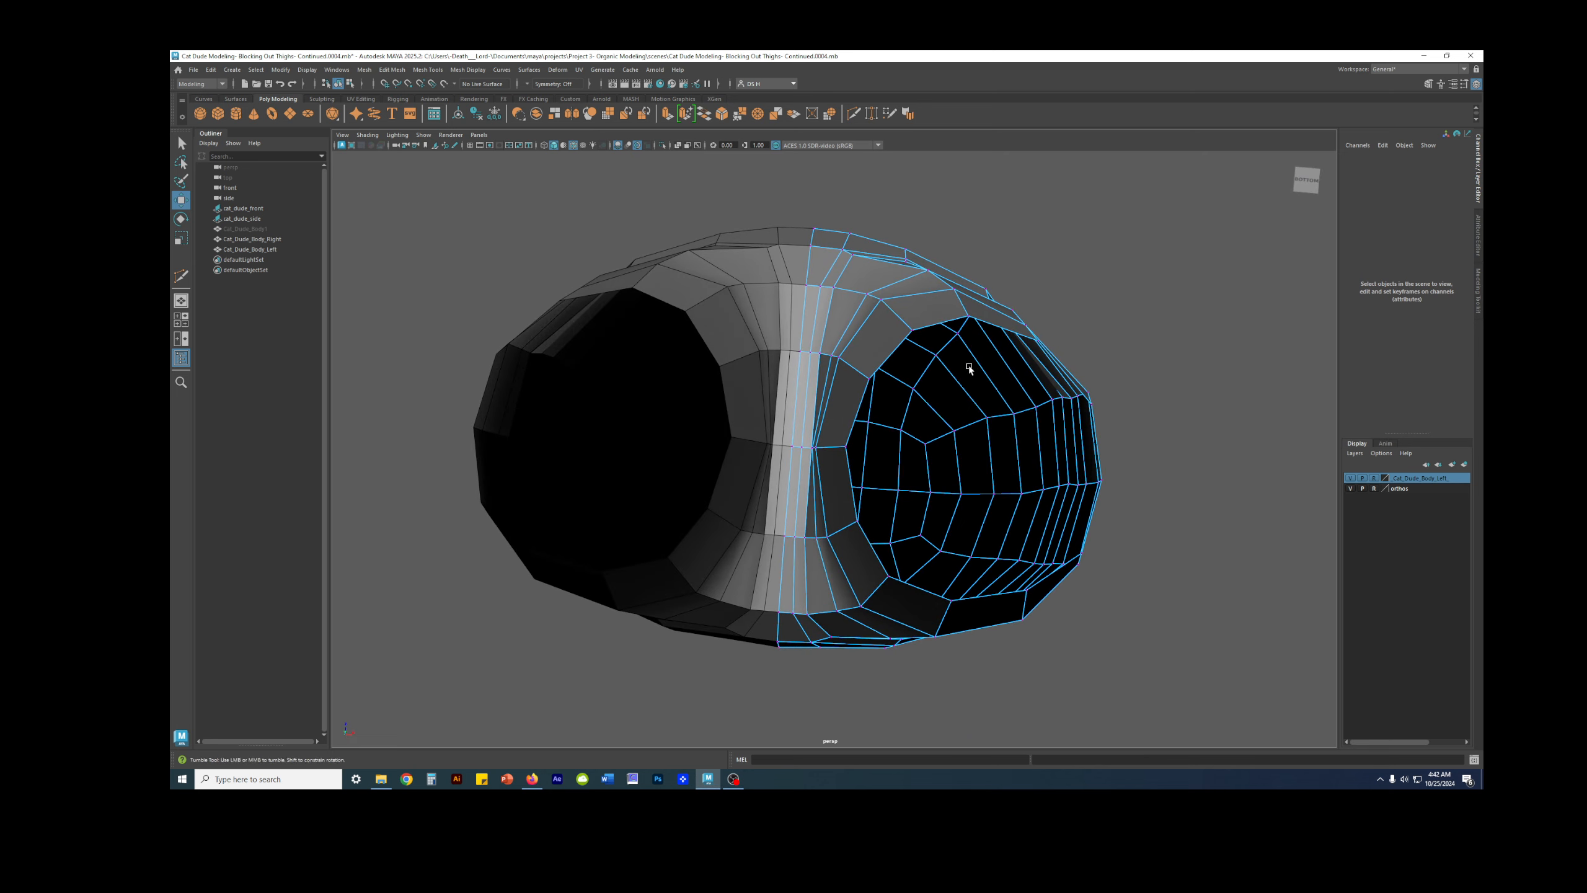
{"action": "left_click", "coordinate": [968, 318]}
{"action": "left_click_drag", "start_coordinate": [985, 316], "coordinate": [980, 303], "text": "alt"}
{"action": "left_click_drag", "start_coordinate": [848, 401], "coordinate": [957, 456], "text": "alt"}
{"action": "left_click_drag", "start_coordinate": [937, 602], "coordinate": [943, 601]}
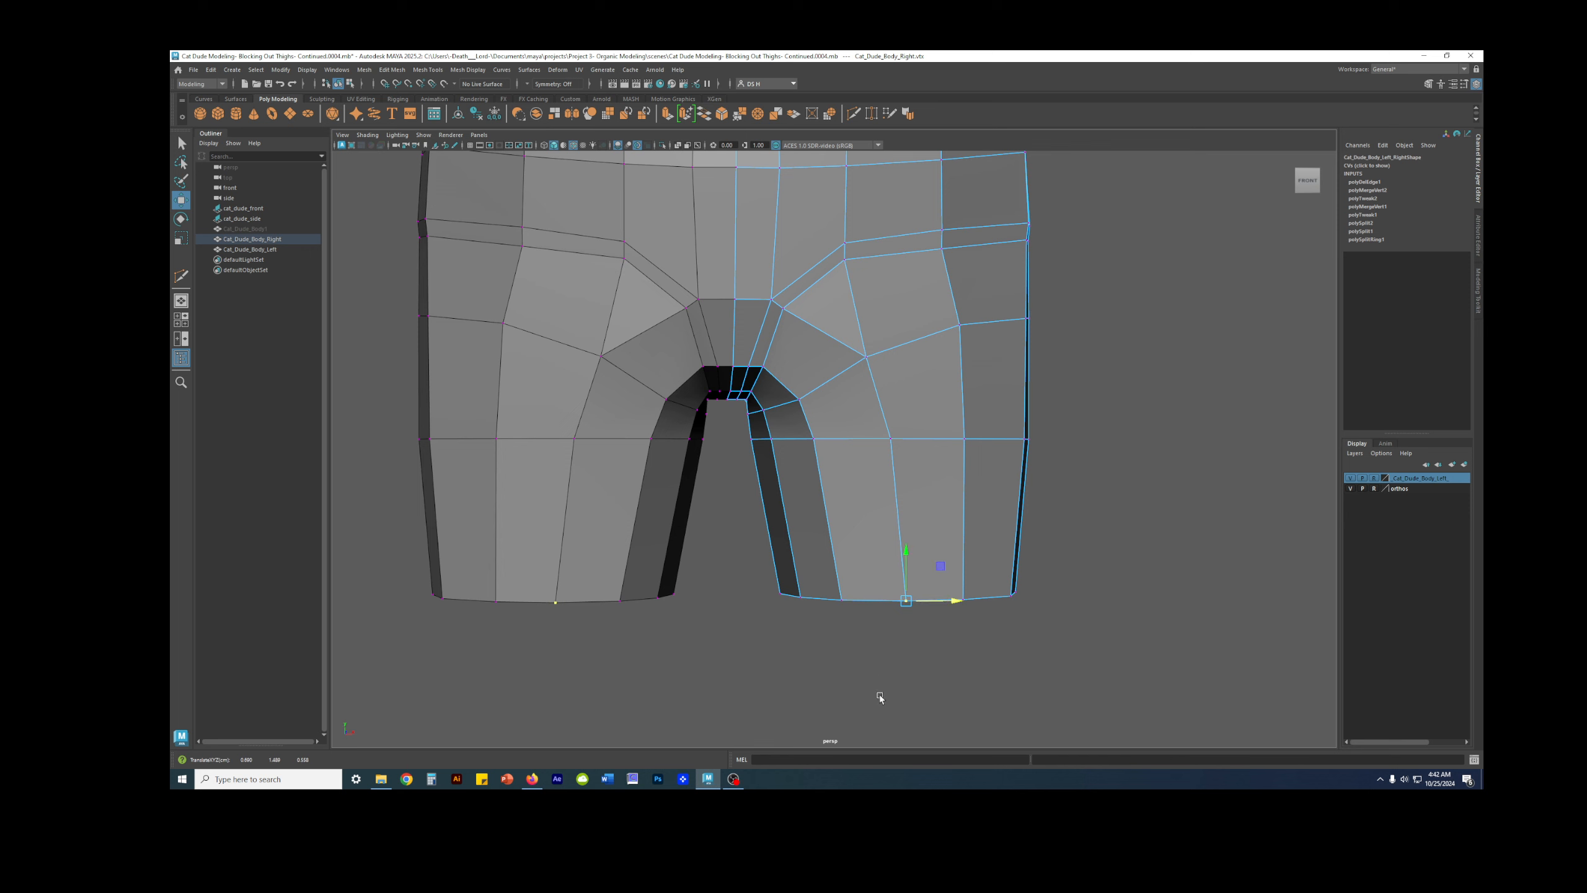
{"action": "key", "text": "3"}
{"action": "key", "text": "1"}
{"action": "left_click", "coordinate": [906, 670]}
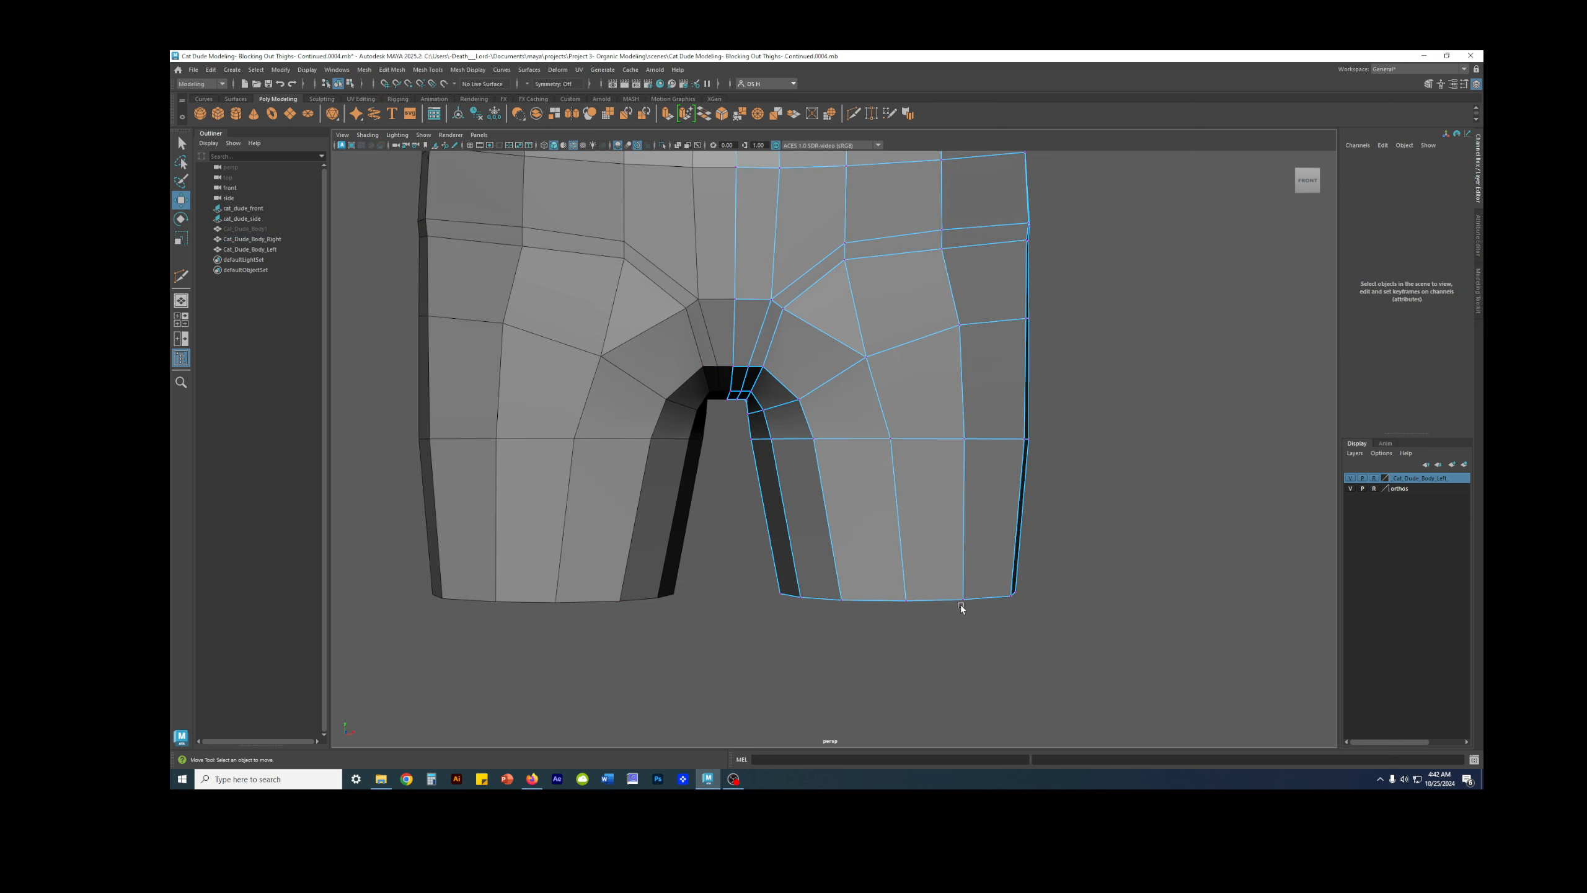
Step: Move the outer front vertex on the right leg's bottom edge and the lower-loop vertex above it slightly outward
{"action": "left_click", "coordinate": [962, 601]}
{"action": "left_click_drag", "start_coordinate": [1051, 585], "coordinate": [908, 438], "text": "alt"}
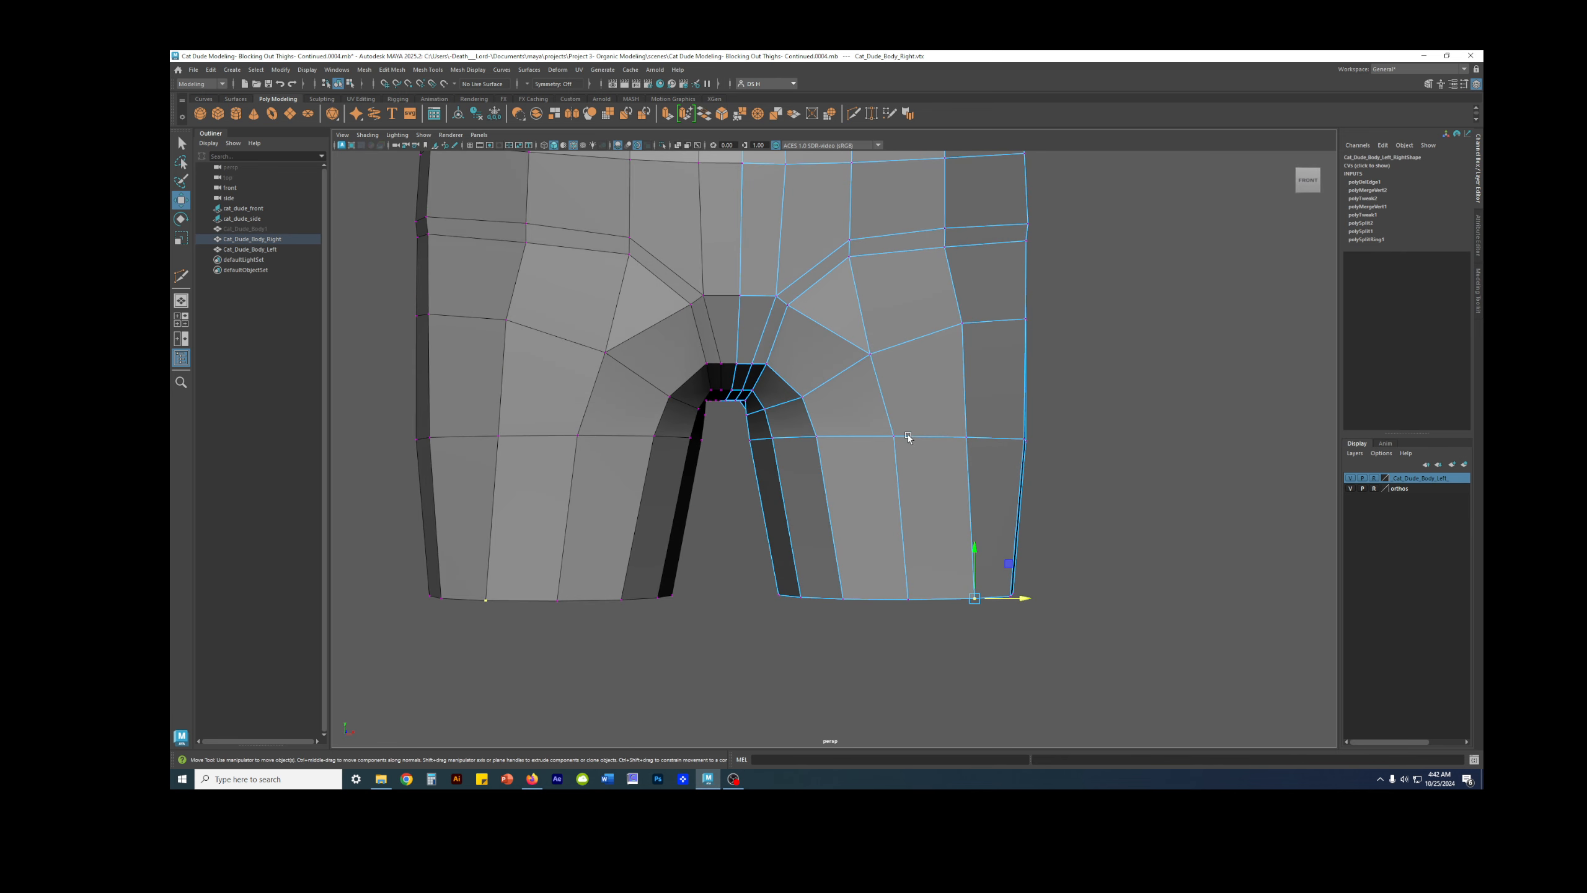
{"action": "left_click", "coordinate": [967, 450]}
{"action": "key", "text": "q"}
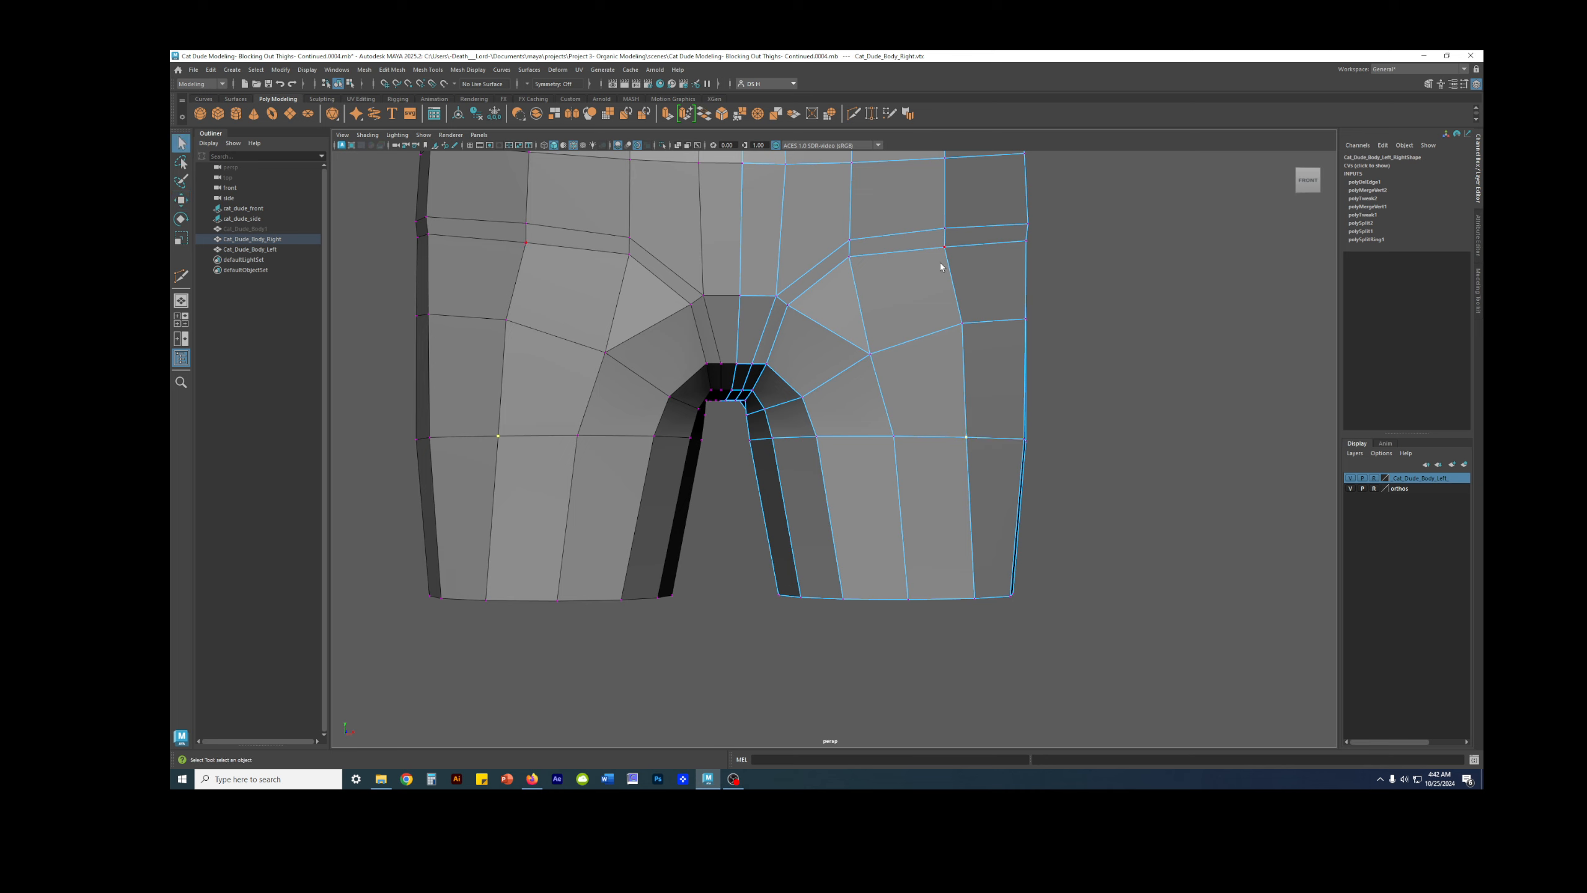
{"action": "key", "text": "w"}
{"action": "left_click_drag", "start_coordinate": [1016, 437], "coordinate": [1023, 439]}
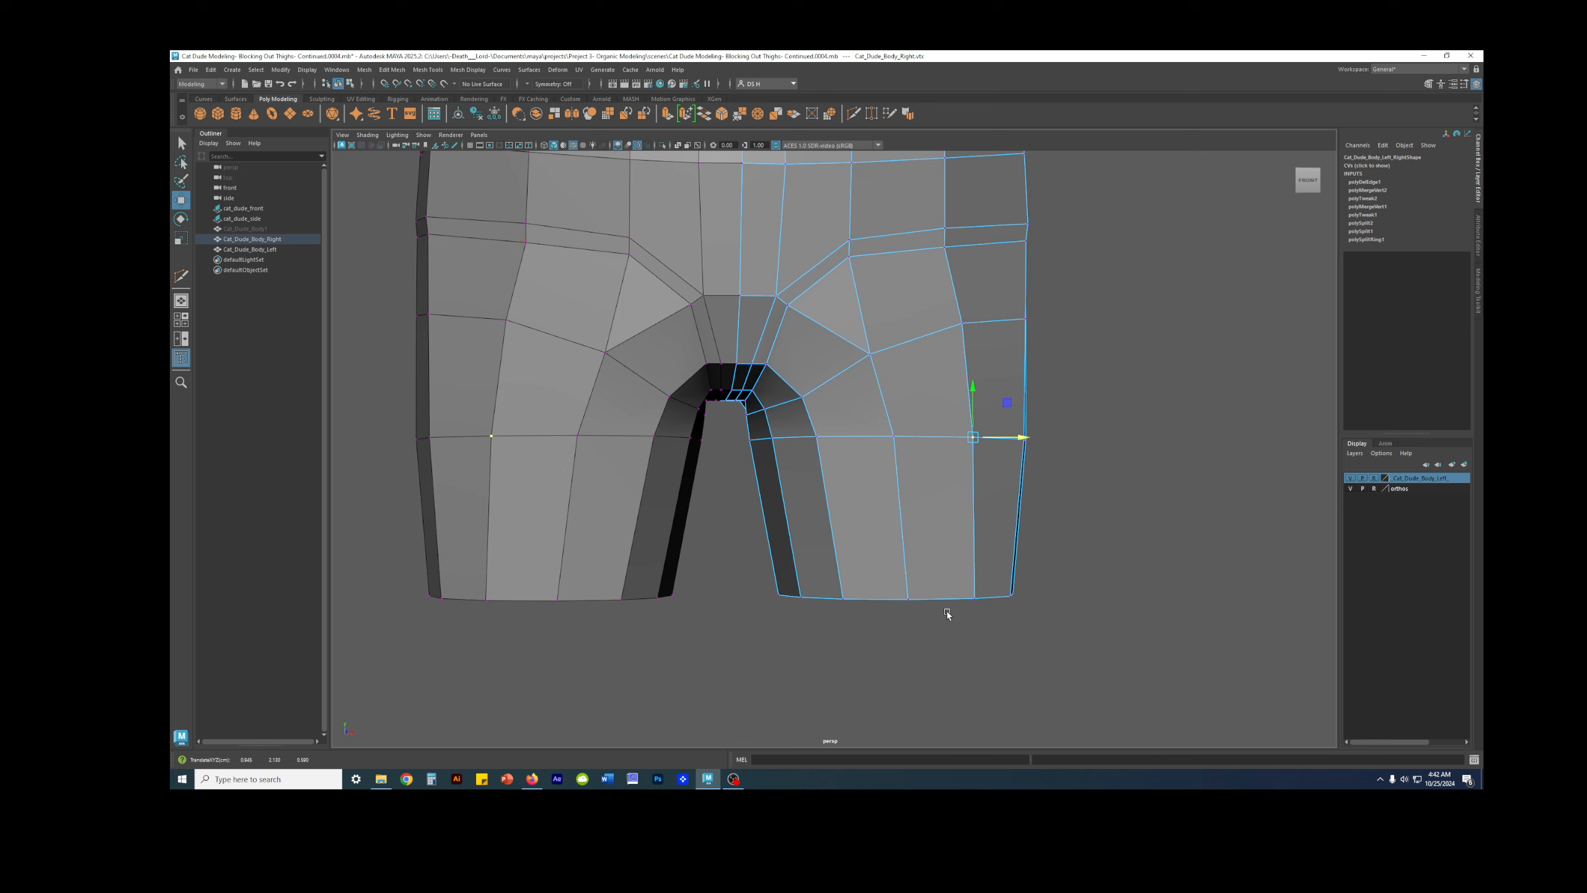
Step: Nudge the middle front vertex of the lower thigh loop inward and adjust the loop's front depth from the side
{"action": "left_click", "coordinate": [893, 437]}
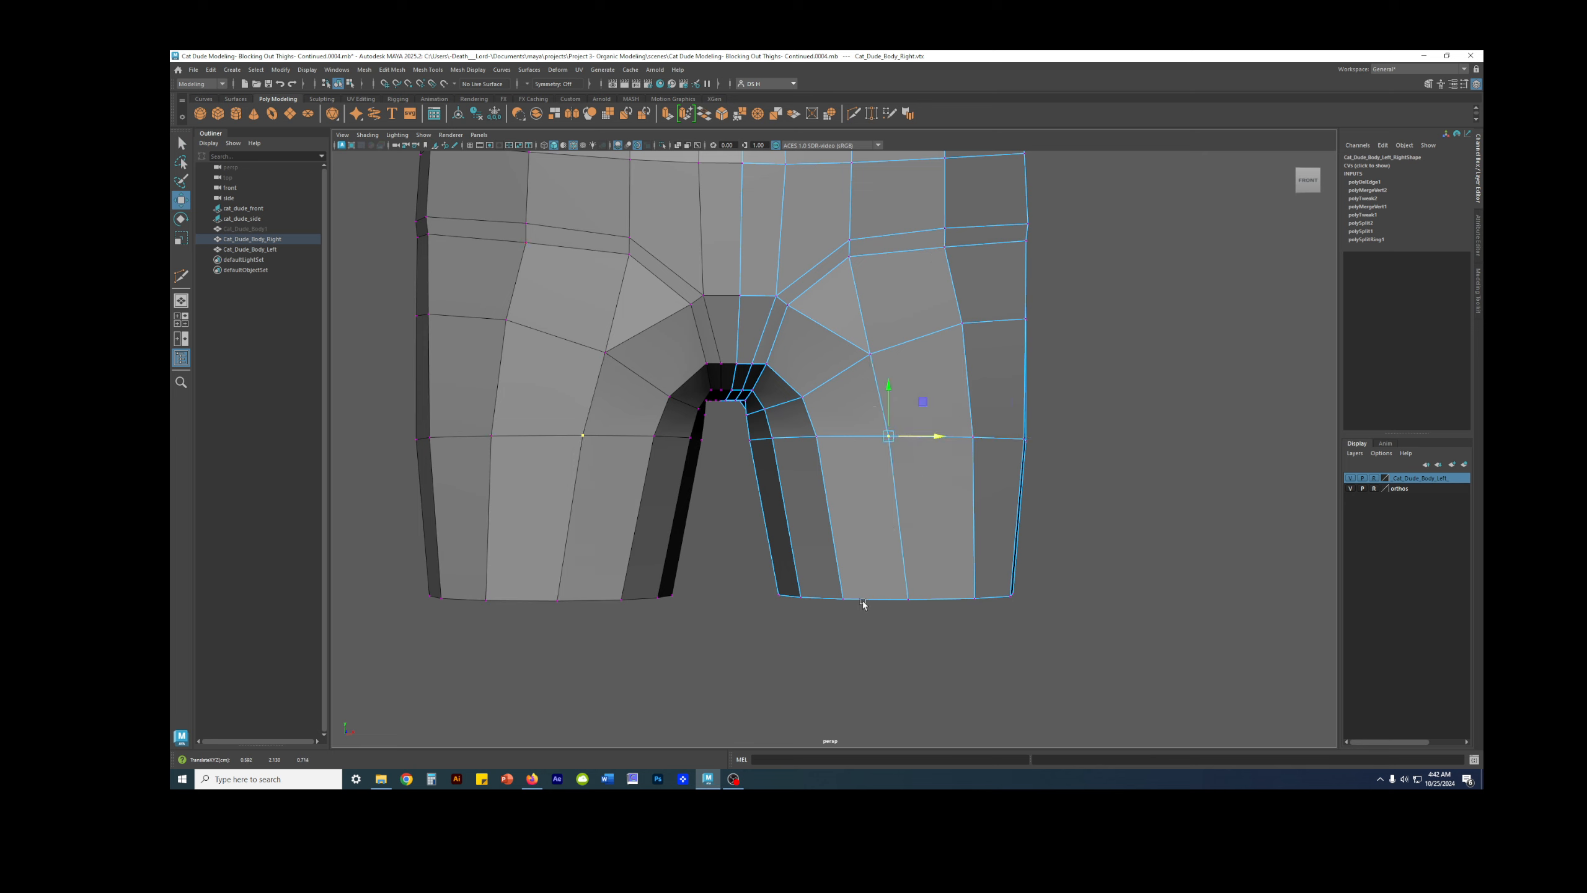
{"action": "left_click_drag", "start_coordinate": [986, 551], "coordinate": [817, 586], "text": "alt"}
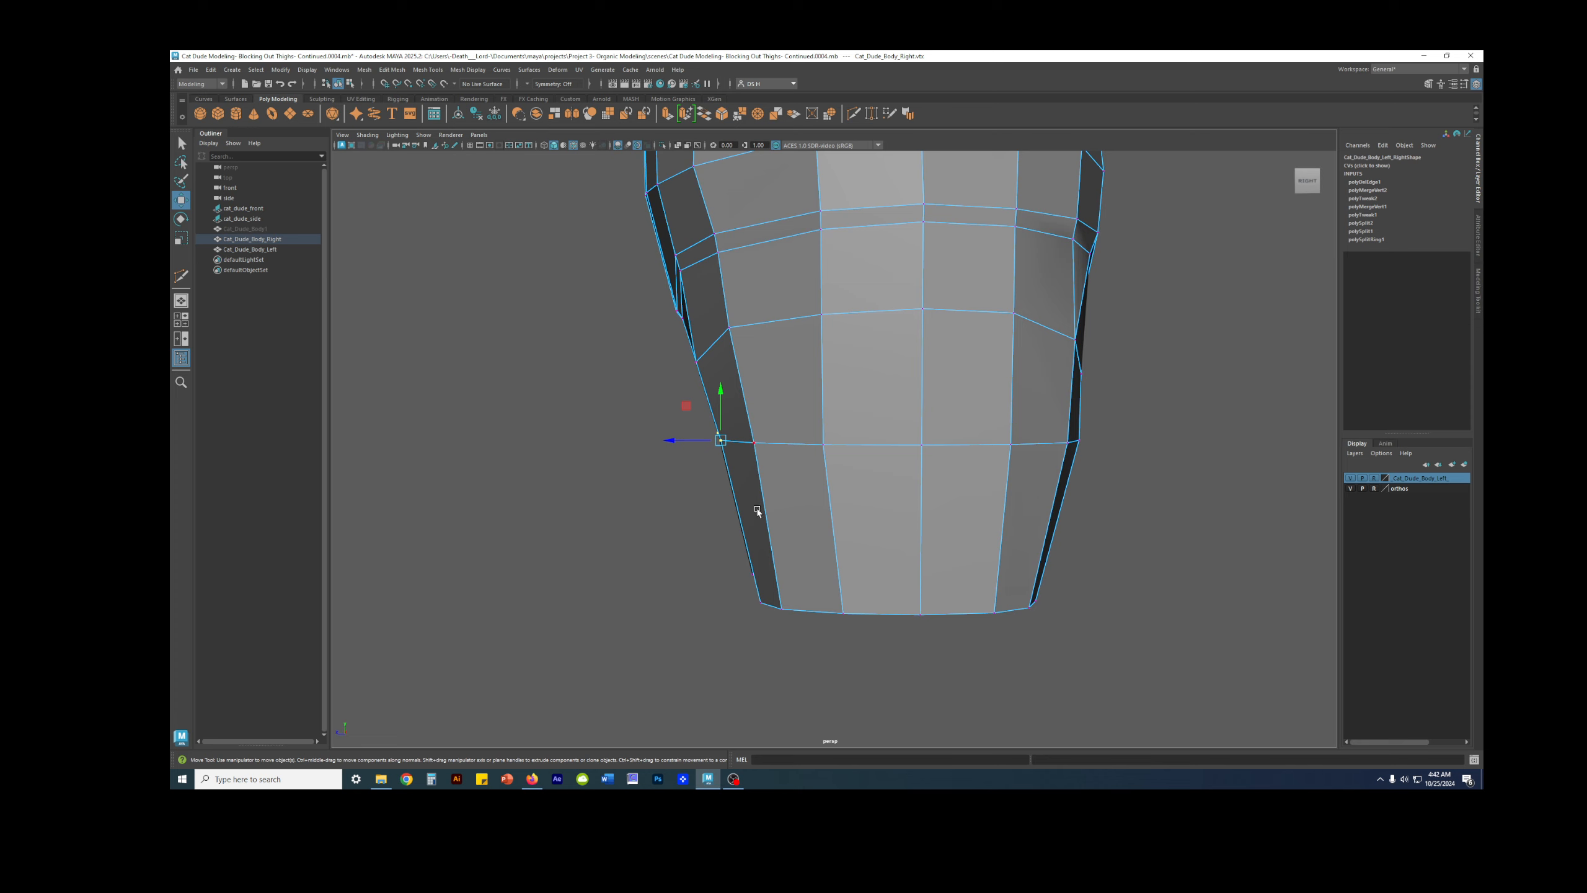
{"action": "left_click_drag", "start_coordinate": [662, 444], "coordinate": [714, 442]}
Step: Adjust the side vertex just forward of the thigh's centre line on the lower loop and the vertex directly above it
{"action": "left_click", "coordinate": [823, 445]}
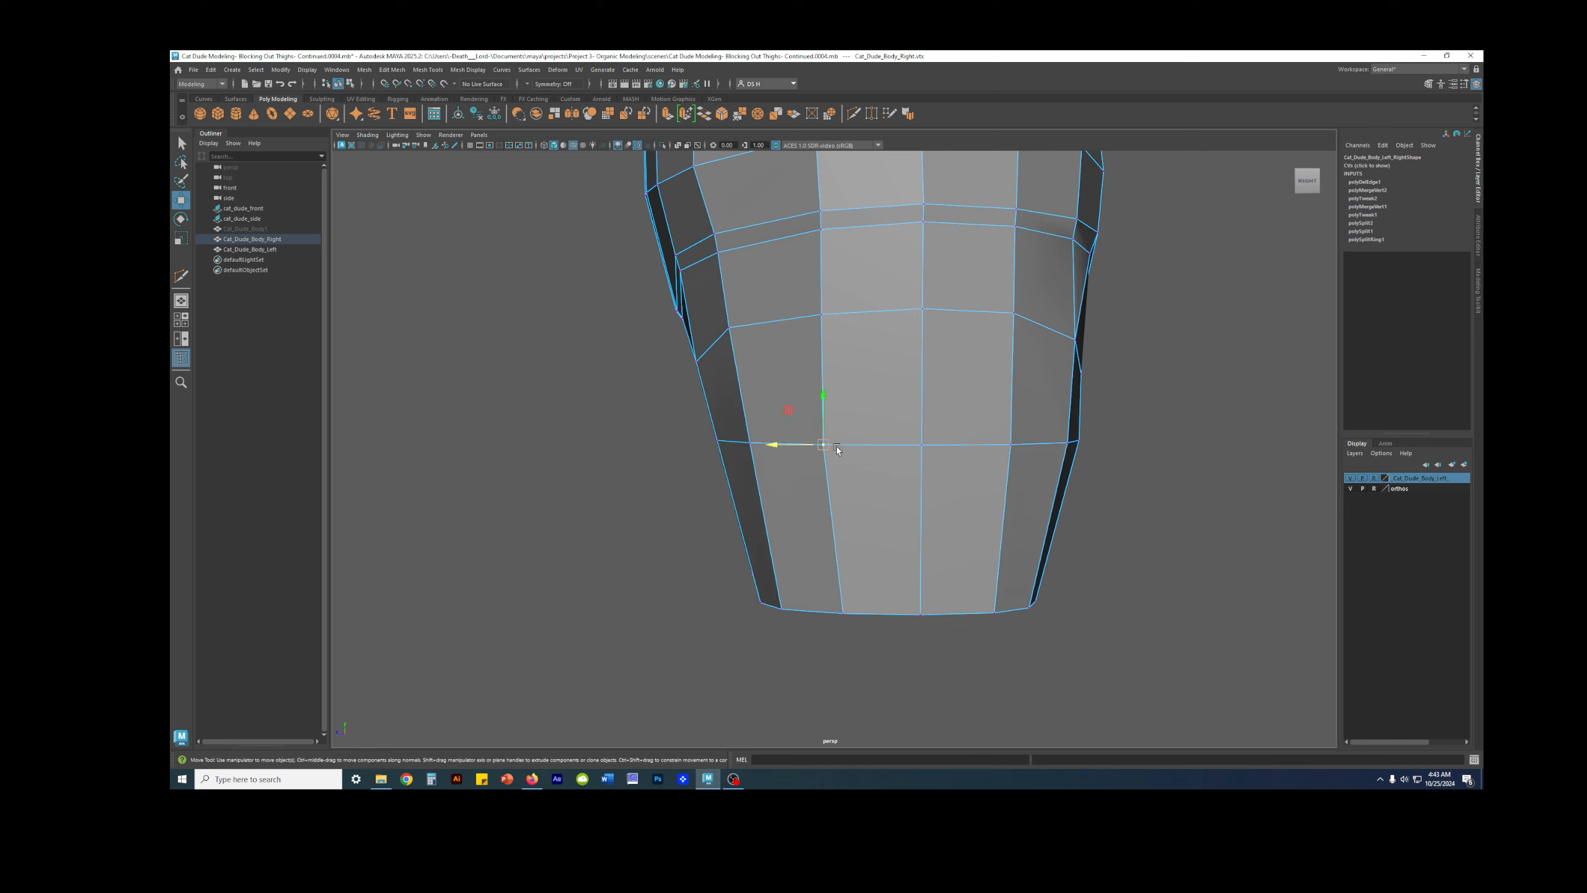
{"action": "key", "text": "f"}
{"action": "left_click_drag", "start_coordinate": [776, 461], "coordinate": [781, 451]}
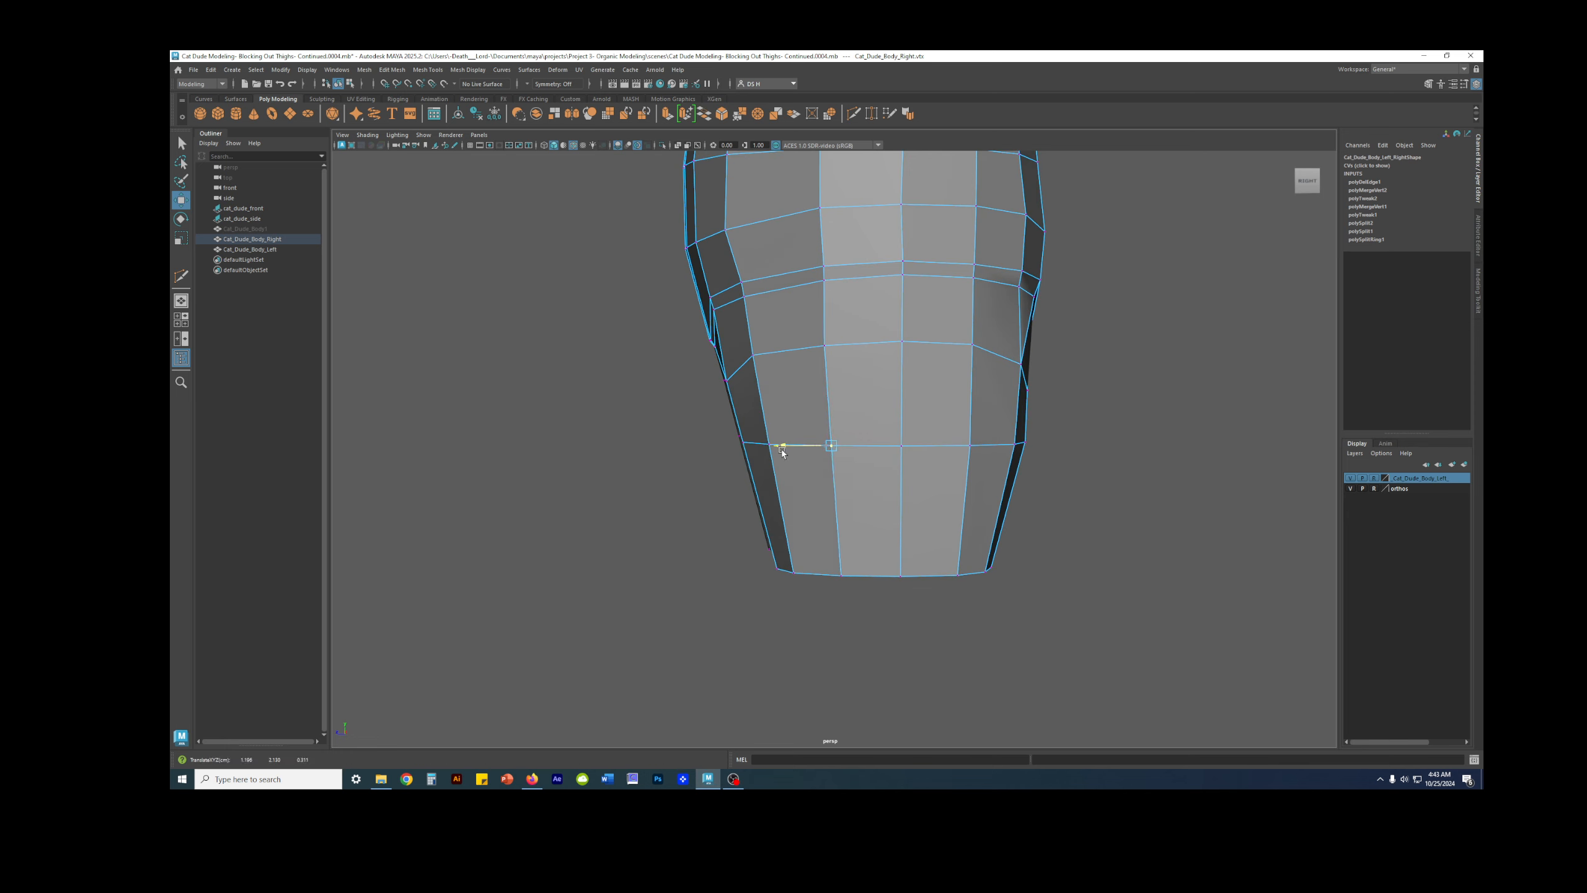
{"action": "key", "text": "3"}
{"action": "key", "text": "1"}
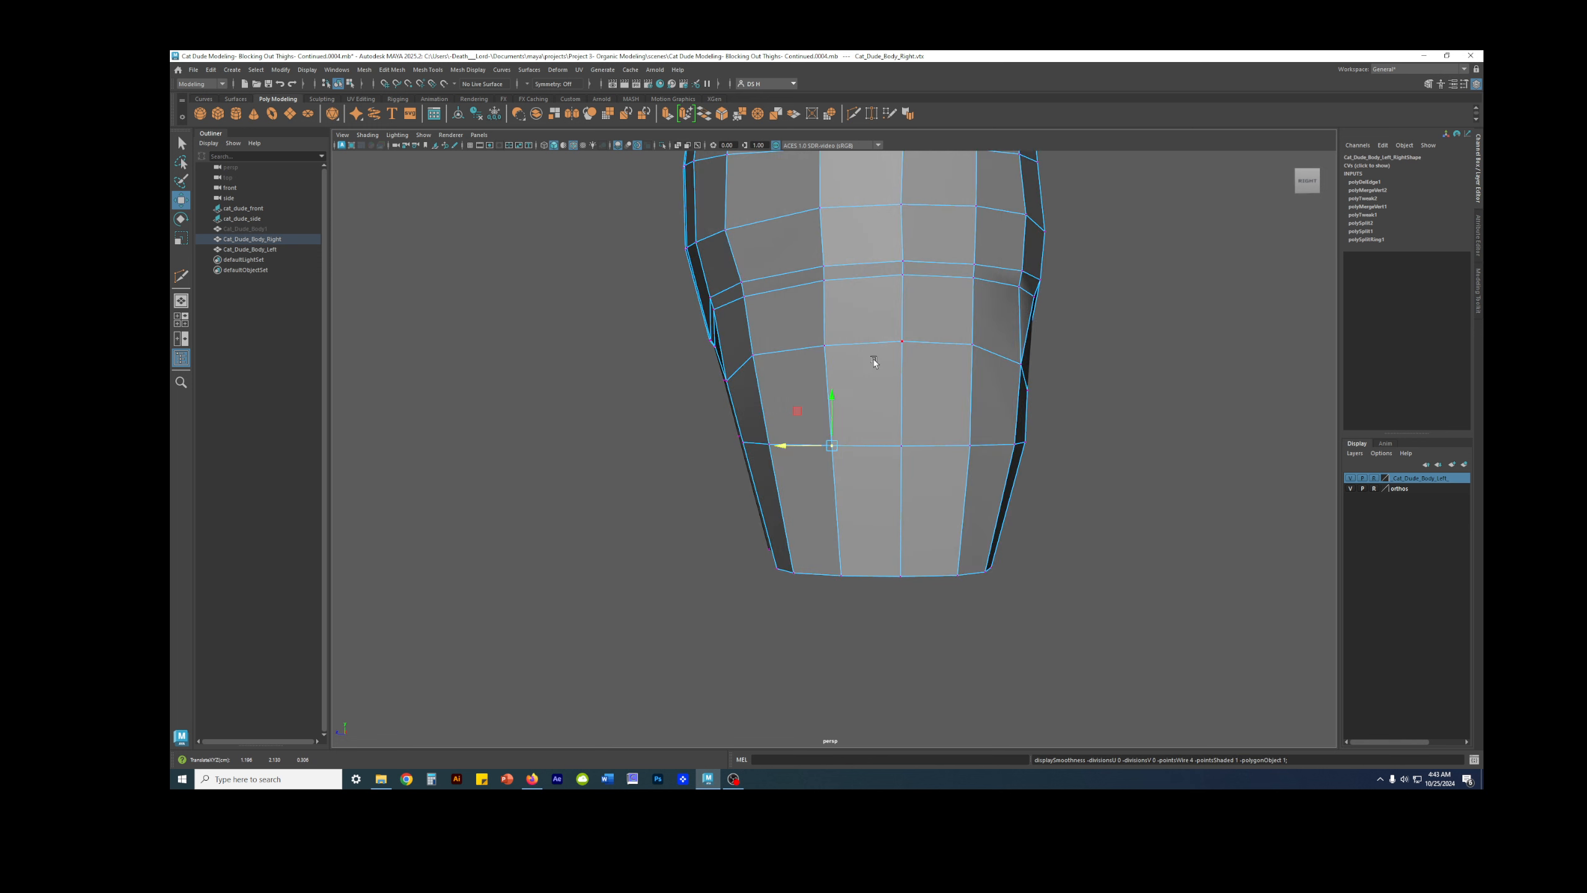
{"action": "left_click", "coordinate": [826, 346]}
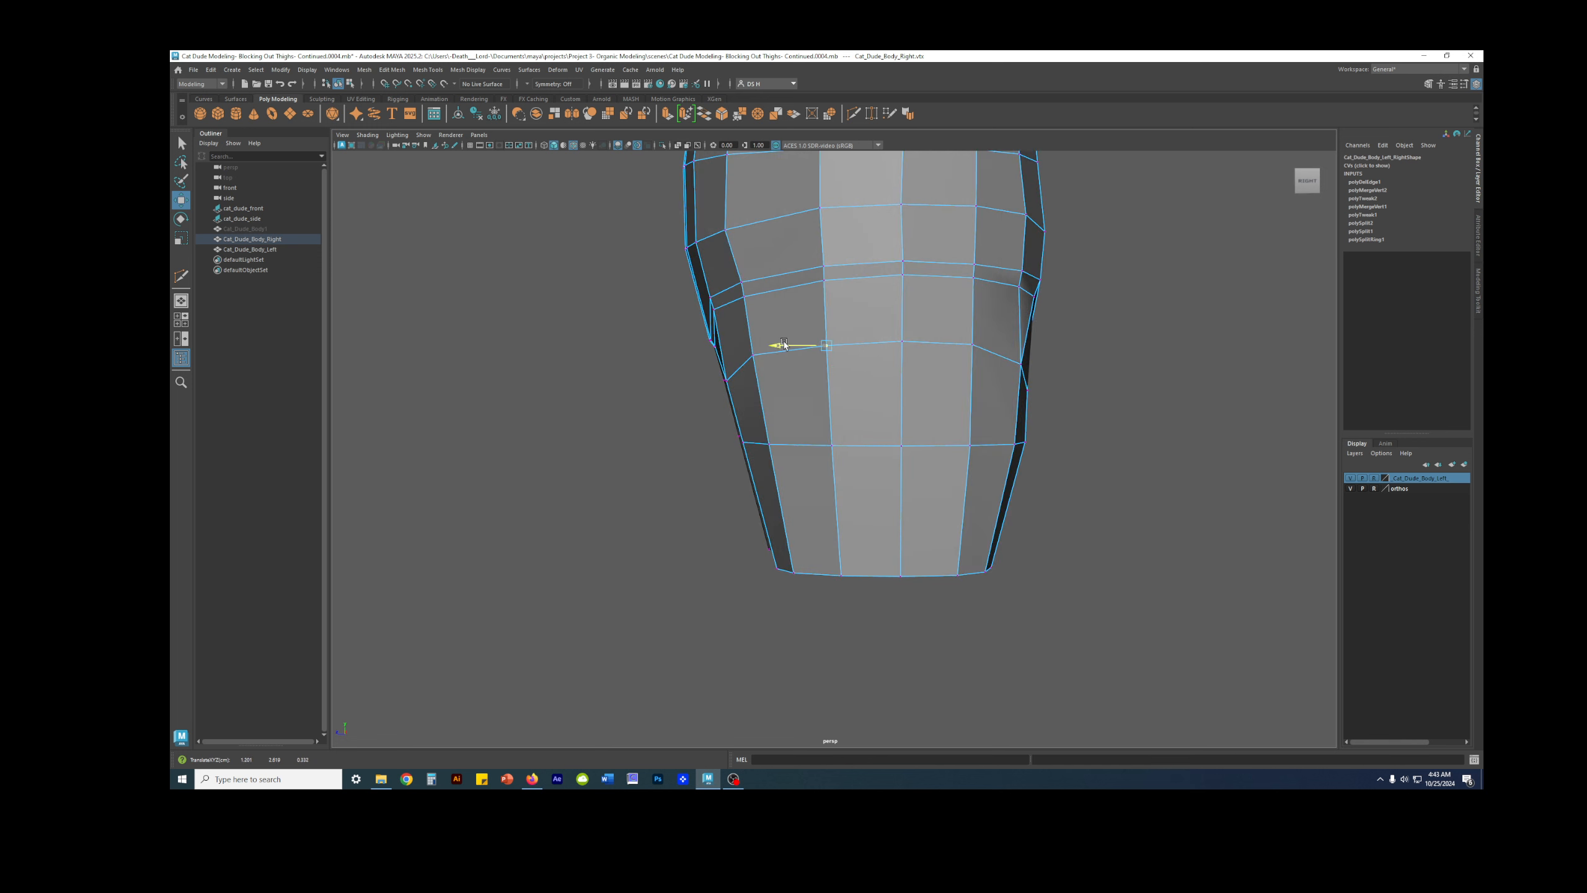
{"action": "left_click_drag", "start_coordinate": [945, 395], "coordinate": [972, 454], "text": "alt"}
Step: Move the lower-loop vertex just behind the thigh's side centre line slightly forward and check the legs from the front
{"action": "left_click", "coordinate": [1012, 442]}
{"action": "left_click", "coordinate": [1092, 494]}
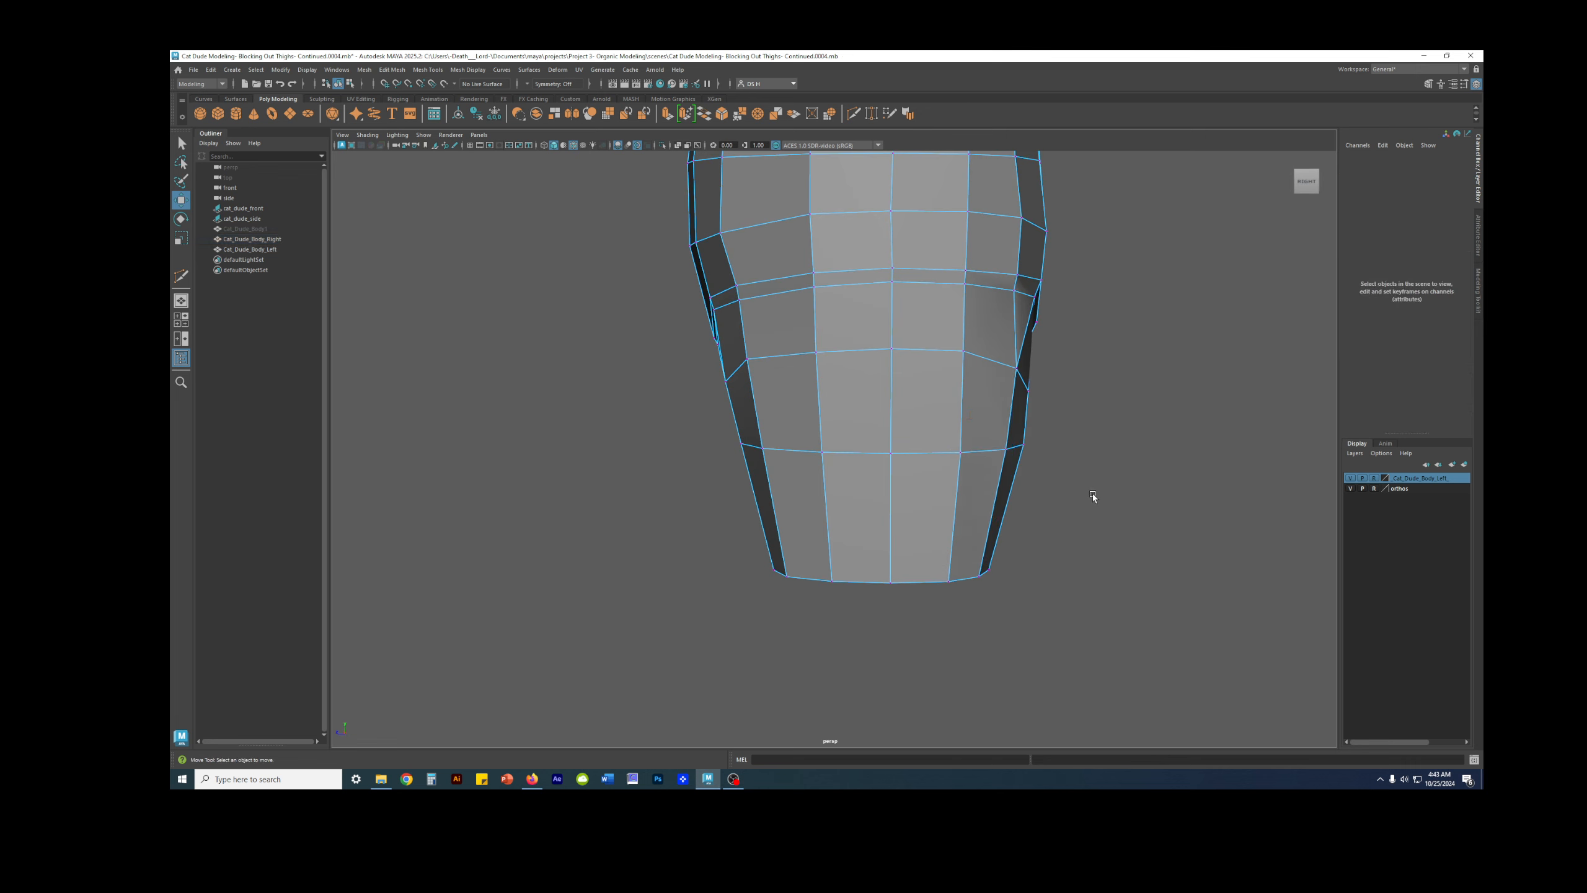
{"action": "left_click", "coordinate": [968, 460]}
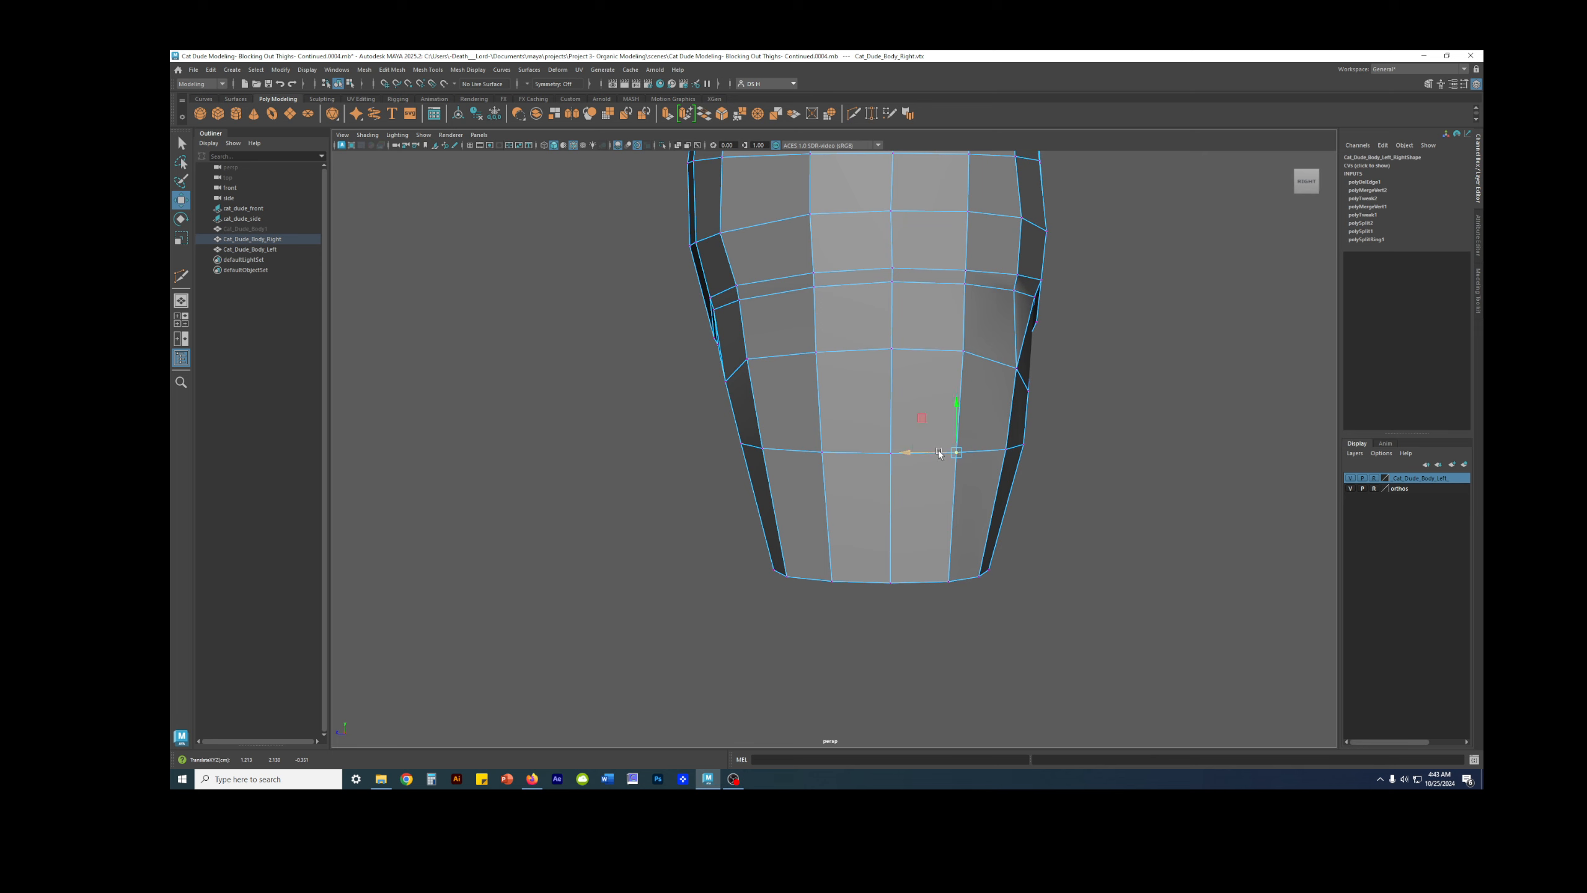
{"action": "left_click", "coordinate": [999, 476]}
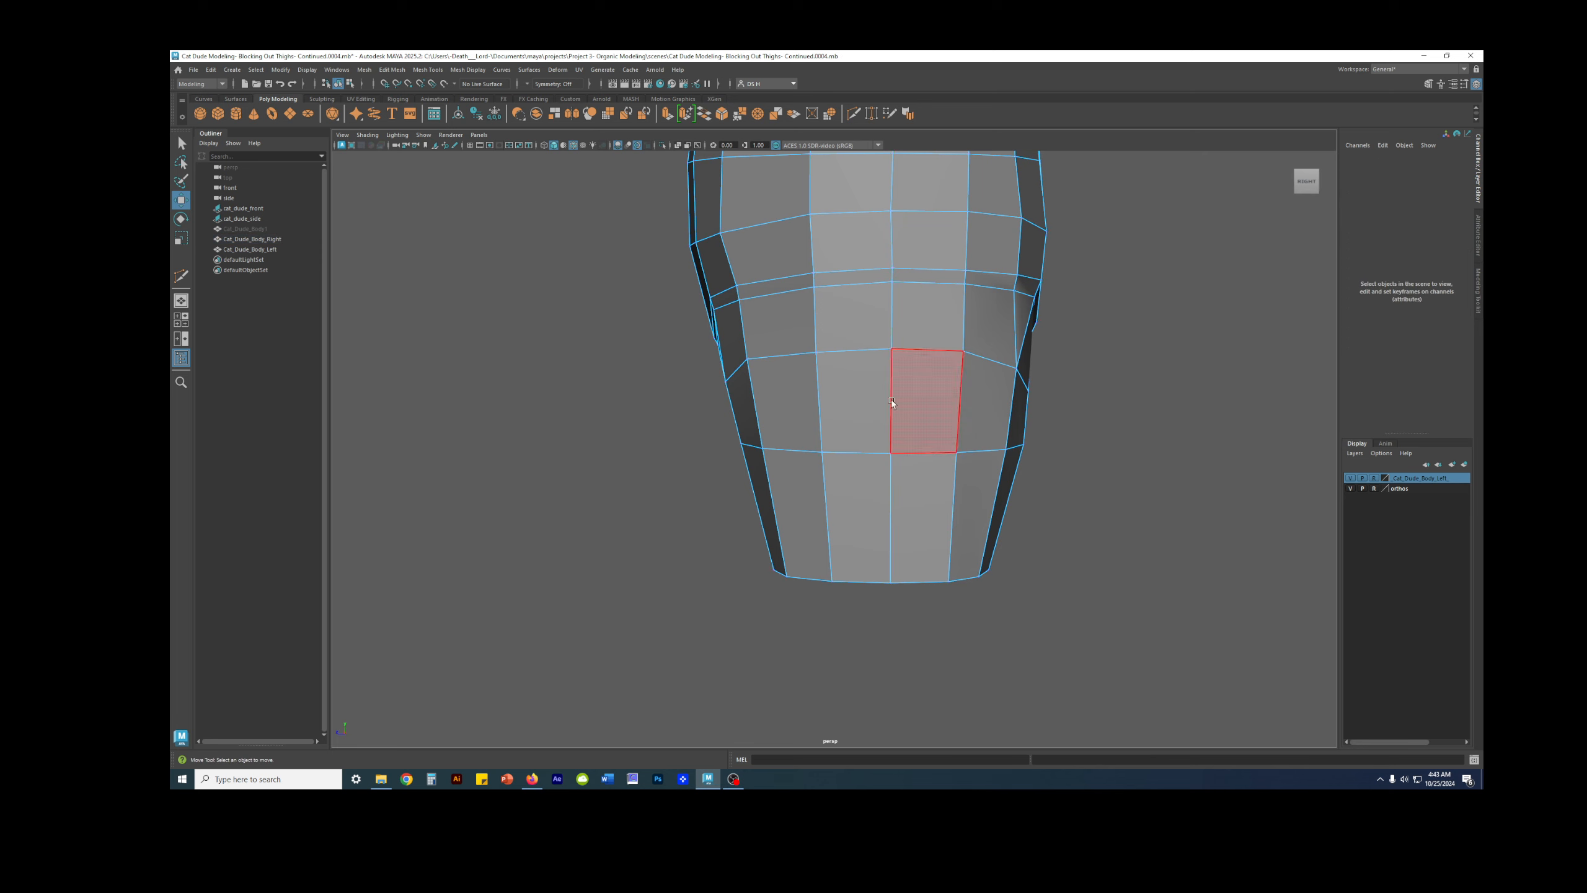
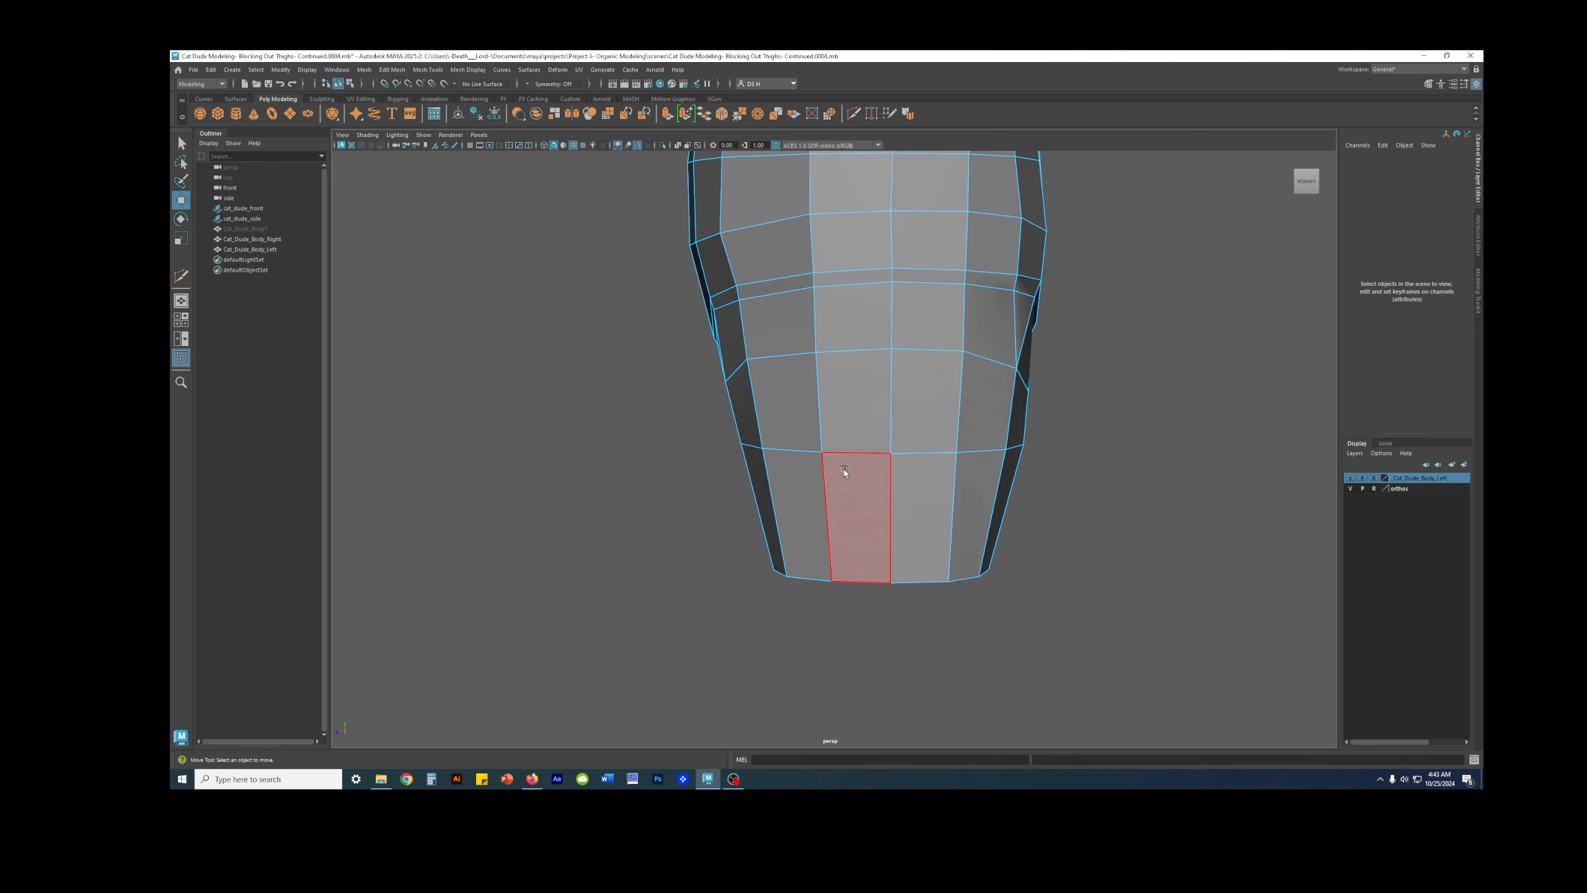
{"action": "left_click_drag", "start_coordinate": [844, 467], "coordinate": [956, 309], "text": "alt"}
{"action": "left_click_drag", "start_coordinate": [940, 496], "coordinate": [971, 405], "text": "alt"}
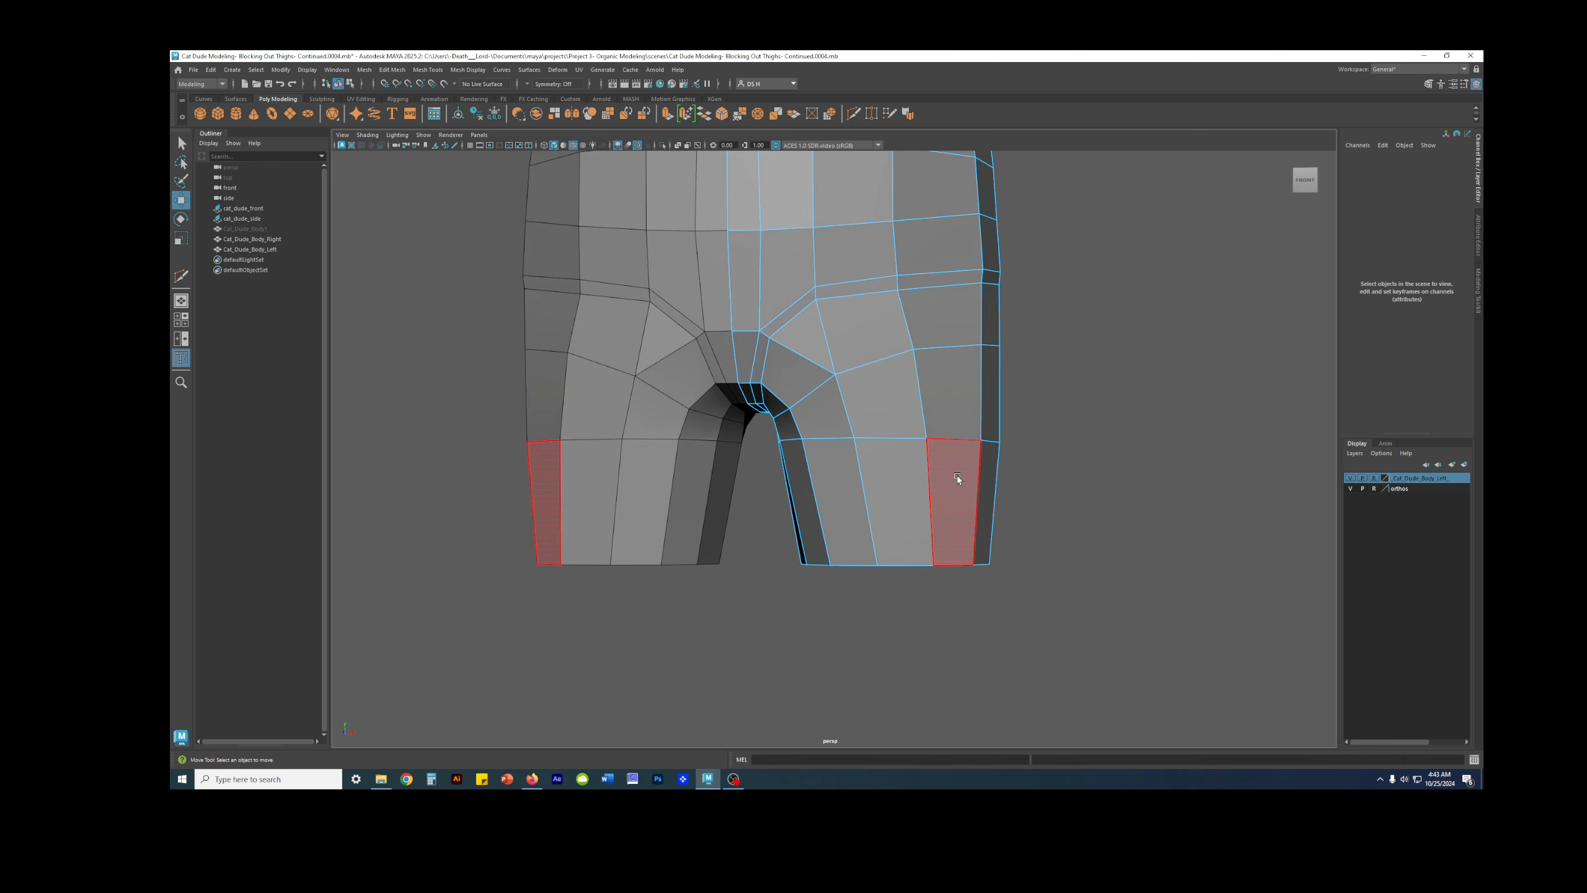
{"action": "left_click_drag", "start_coordinate": [957, 475], "coordinate": [973, 490], "text": "alt"}
{"action": "left_click_drag", "start_coordinate": [897, 431], "coordinate": [925, 431], "text": "alt"}
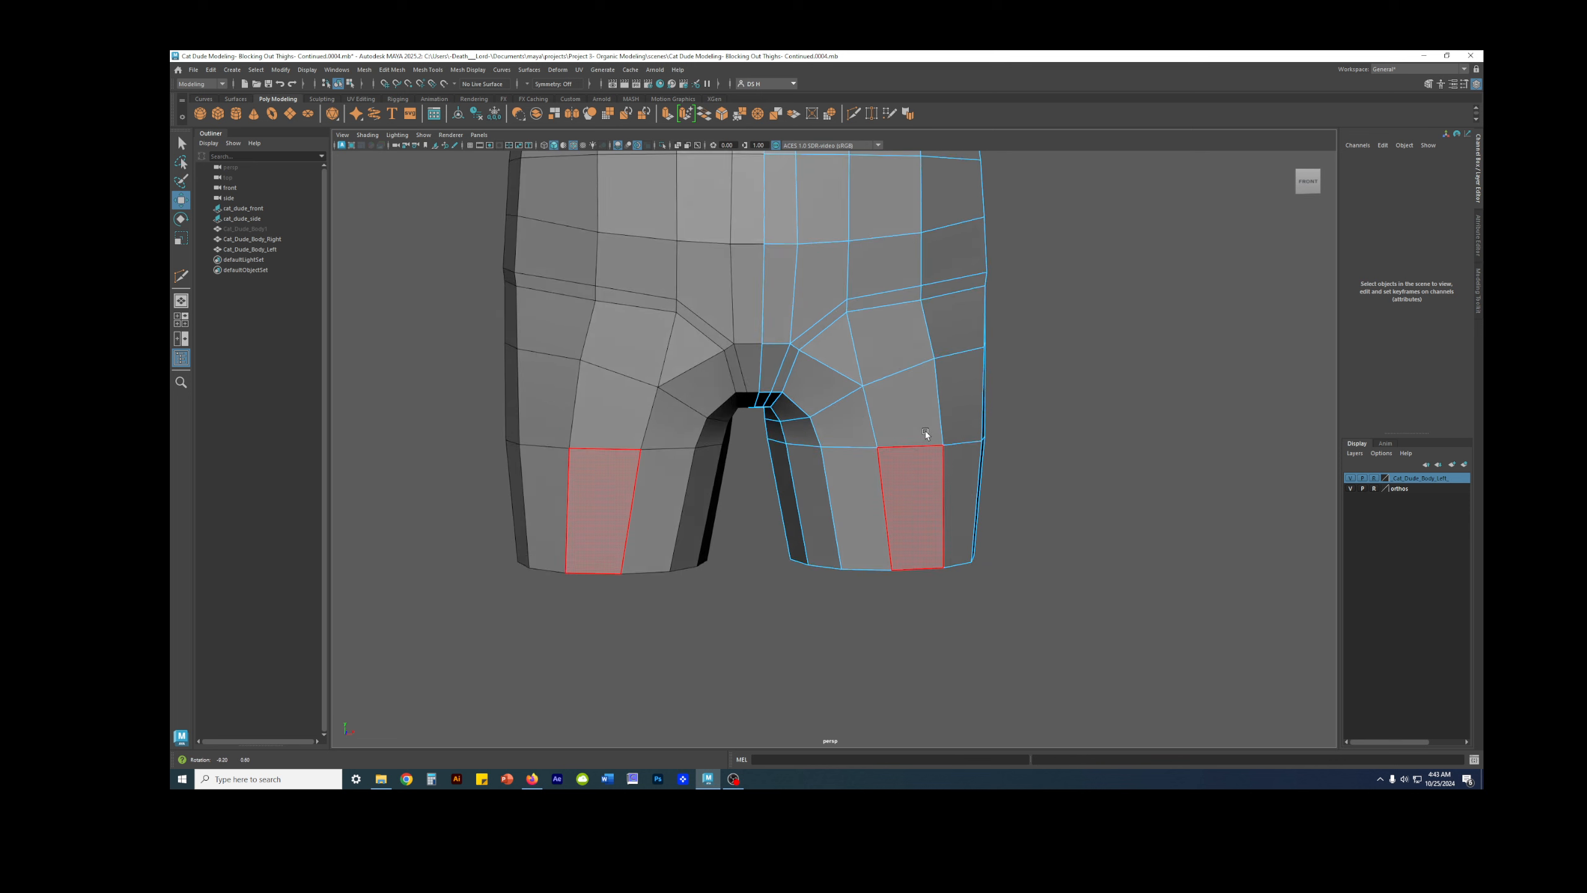
Step: Nudge the outer front vertex on the right leg's upper thigh loop slightly inward
{"action": "key", "text": "F9"}
{"action": "left_click", "coordinate": [922, 301]}
{"action": "left_click_drag", "start_coordinate": [945, 362], "coordinate": [948, 358]}
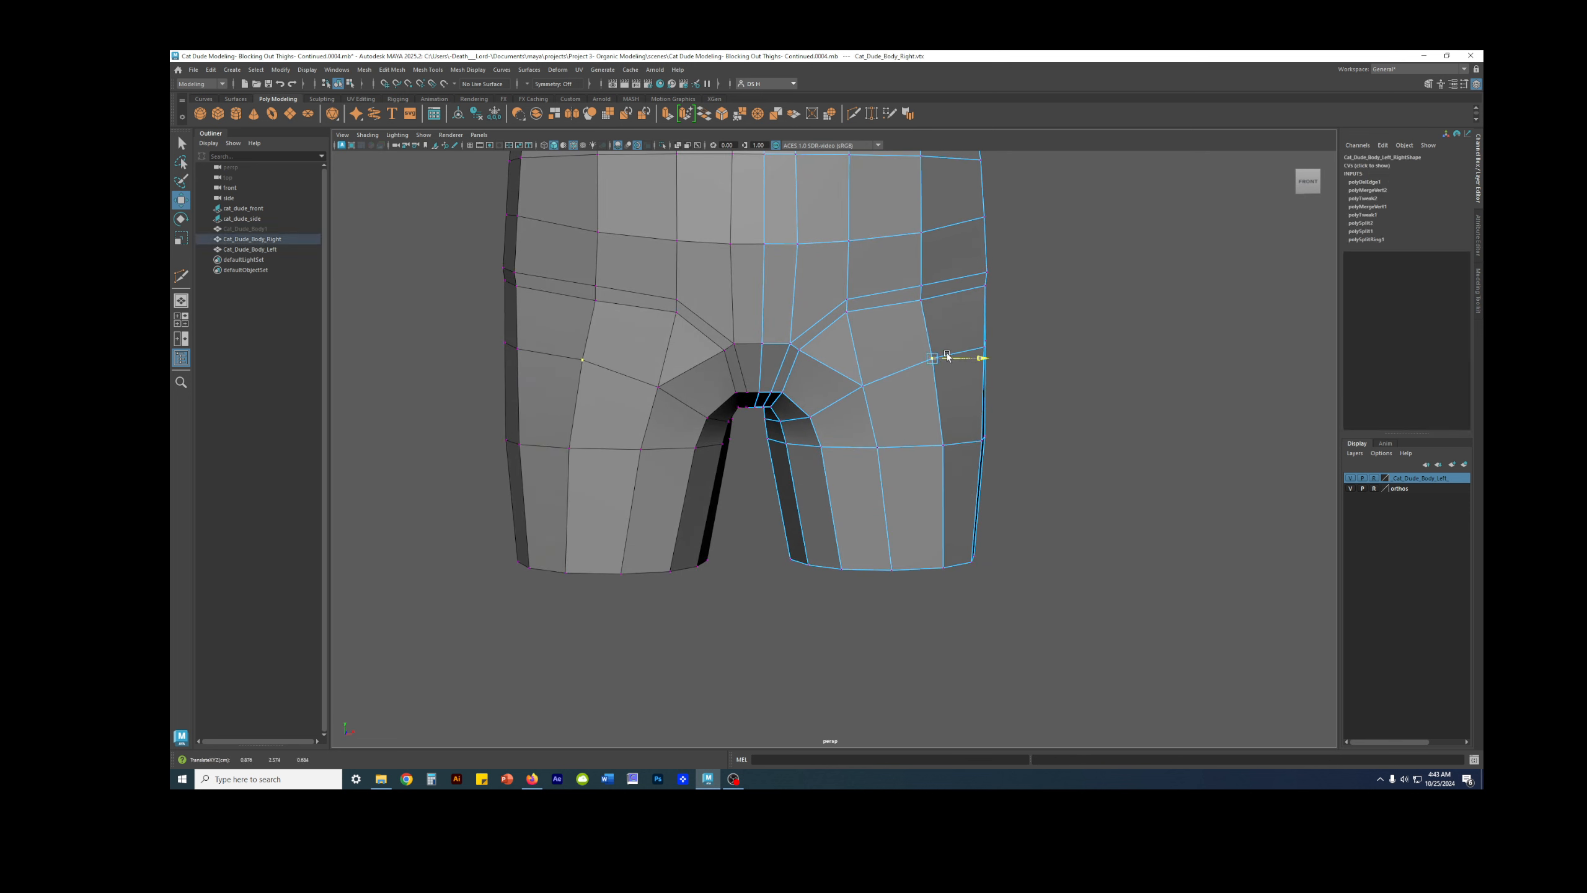
Step: Space the front vertices of the right leg's bottom edge, moving the middle and inner ones inward and the outer one outward
{"action": "left_click", "coordinate": [888, 567]}
{"action": "left_click_drag", "start_coordinate": [915, 569], "coordinate": [865, 567]}
{"action": "left_click", "coordinate": [841, 575]}
{"action": "left_click", "coordinate": [841, 569]}
{"action": "left_click", "coordinate": [940, 571]}
{"action": "left_click_drag", "start_coordinate": [977, 568], "coordinate": [981, 571]}
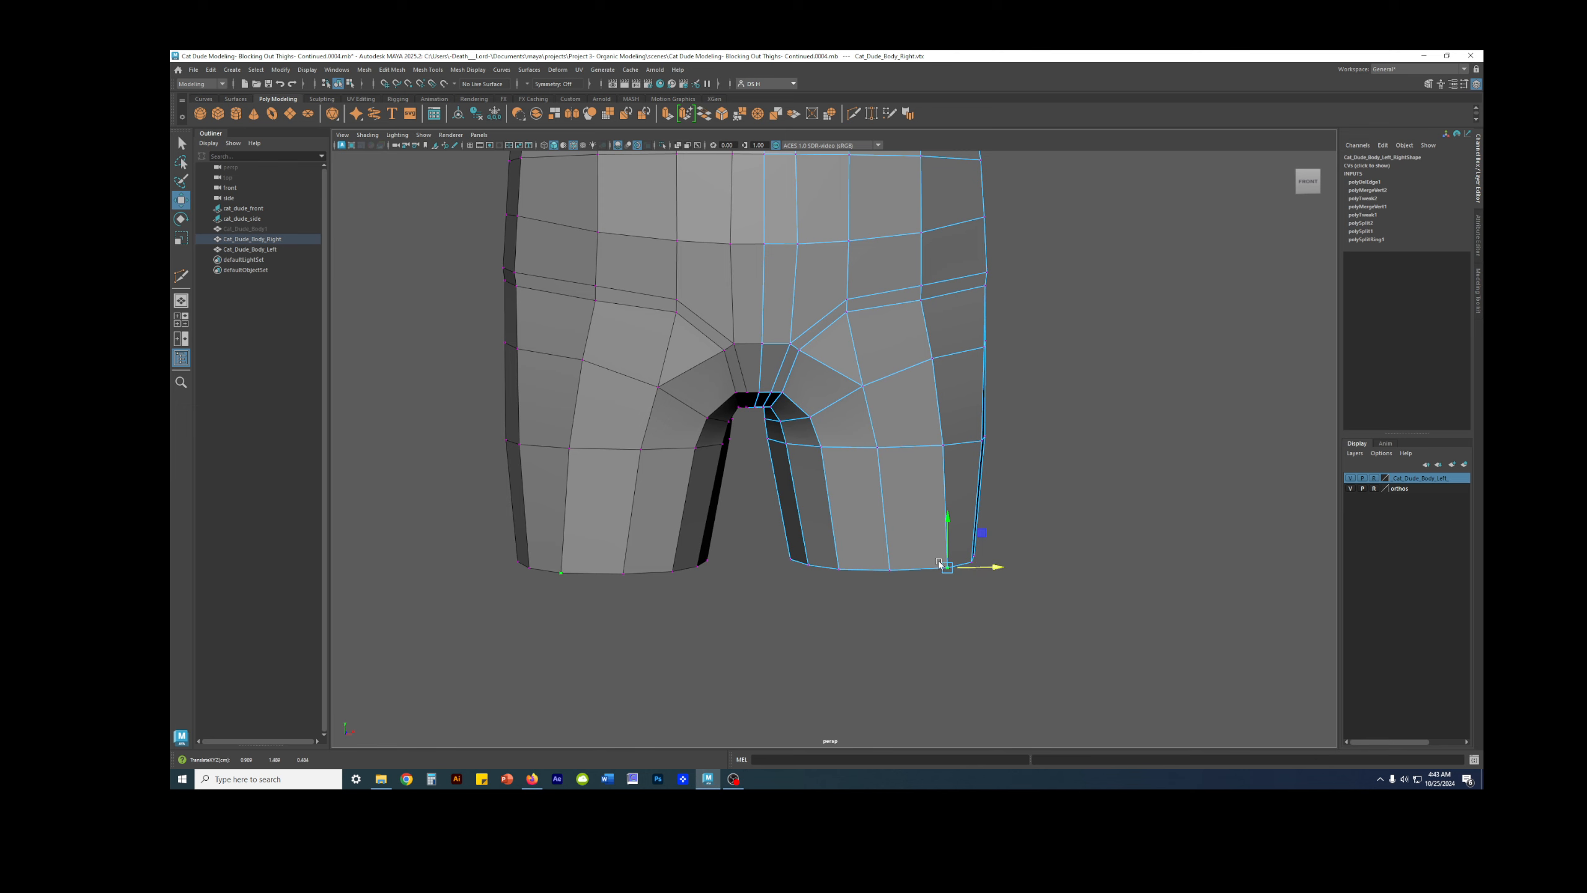
{"action": "left_click", "coordinate": [889, 568]}
{"action": "left_click_drag", "start_coordinate": [924, 570], "coordinate": [883, 606]}
{"action": "left_click", "coordinate": [925, 618]}
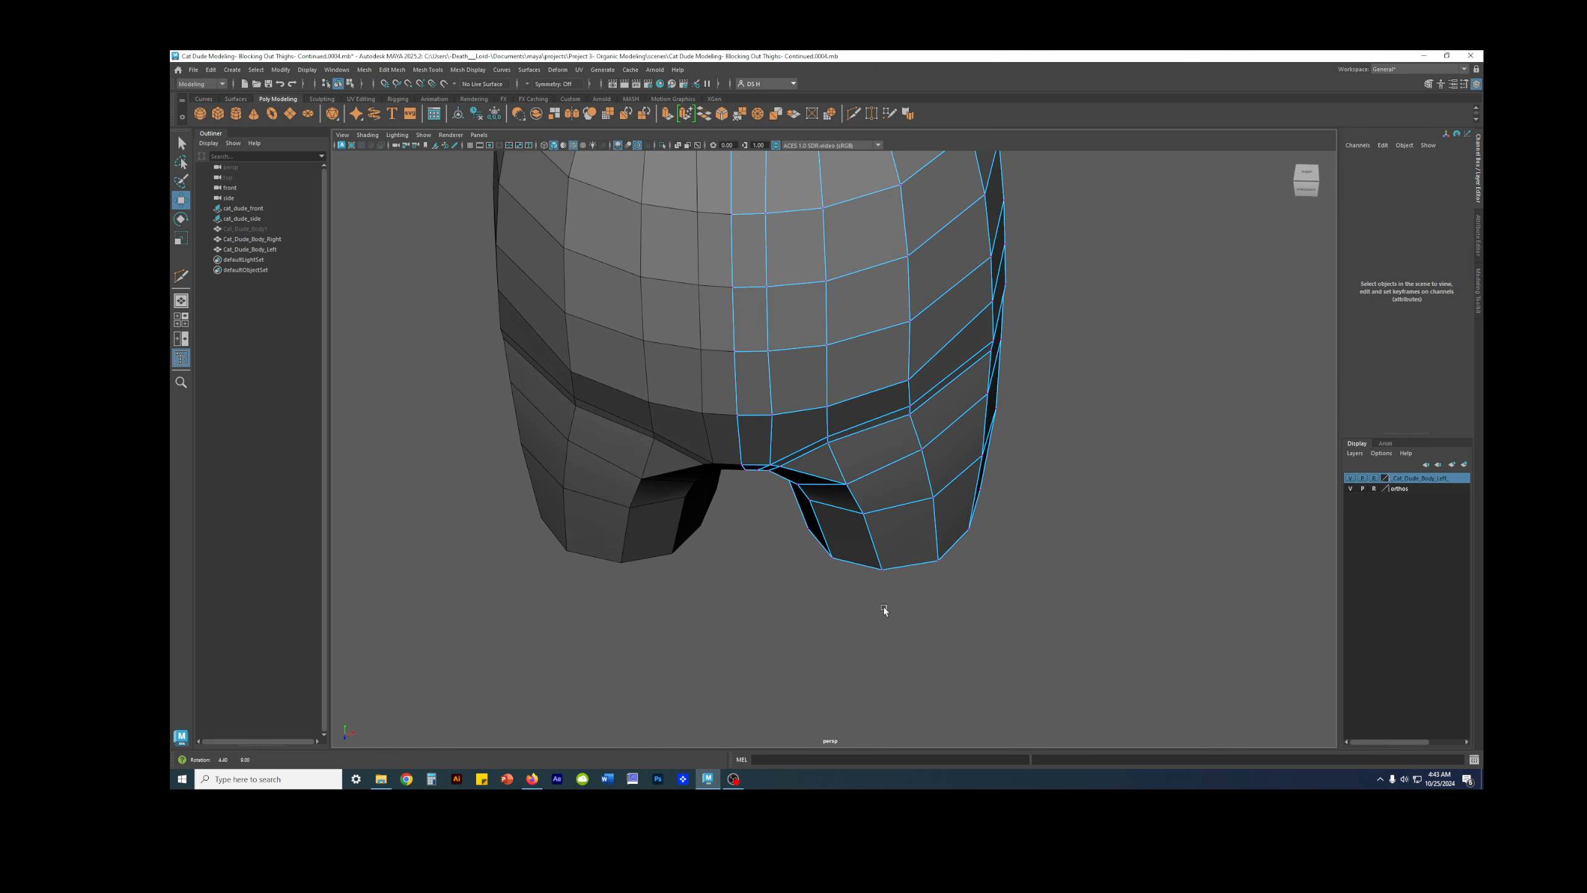
Step: Adjust the inner front edge of the right leg's opening and check the leg's smoothed shape from beneath
{"action": "key", "text": "3"}
{"action": "left_click_drag", "start_coordinate": [800, 553], "coordinate": [872, 542], "text": "alt"}
{"action": "right_click_drag", "start_coordinate": [858, 539], "coordinate": [844, 501]}
{"action": "left_click", "coordinate": [843, 551]}
{"action": "right_click_drag", "start_coordinate": [833, 560], "coordinate": [903, 591], "text": "alt"}
{"action": "key", "text": "1"}
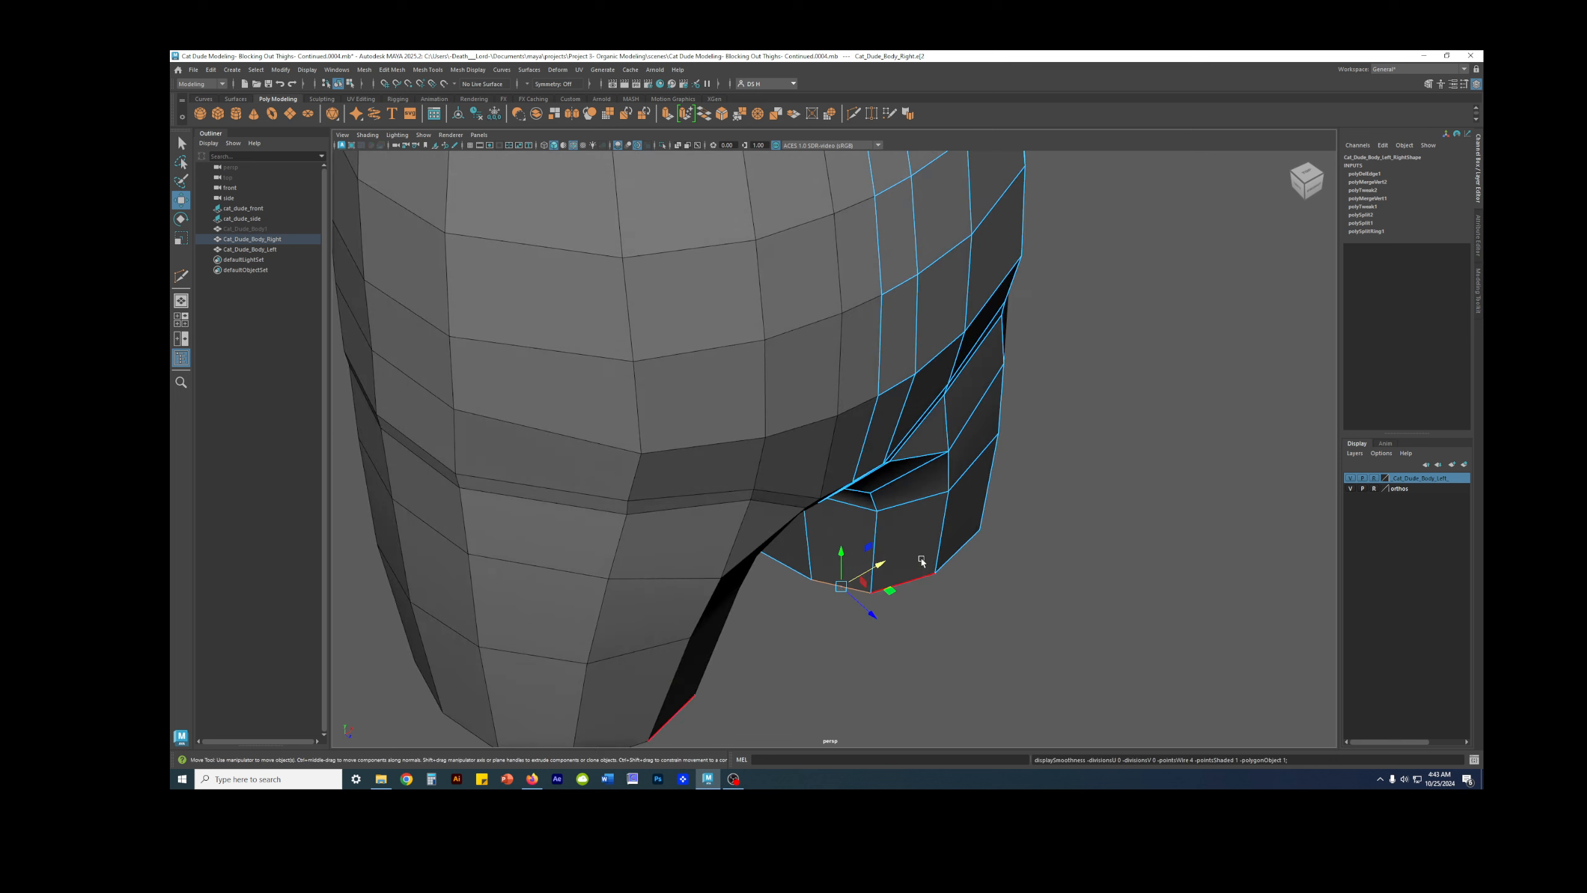
{"action": "left_click_drag", "start_coordinate": [874, 615], "coordinate": [970, 631]}
{"action": "key", "text": "3"}
{"action": "mouse_move", "coordinate": [916, 507]}
{"action": "left_mouse_down", "text": "alt"}
{"action": "mouse_move", "coordinate": [944, 426]}
{"action": "mouse_move", "coordinate": [902, 421]}
{"action": "mouse_move", "coordinate": [882, 476]}
{"action": "mouse_move", "coordinate": [997, 418]}
{"action": "mouse_move", "coordinate": [1118, 485]}
{"action": "mouse_move", "coordinate": [903, 484]}
{"action": "left_mouse_up", "text": "alt"}
{"action": "key", "text": "1"}
{"action": "left_click", "coordinate": [1123, 487]}
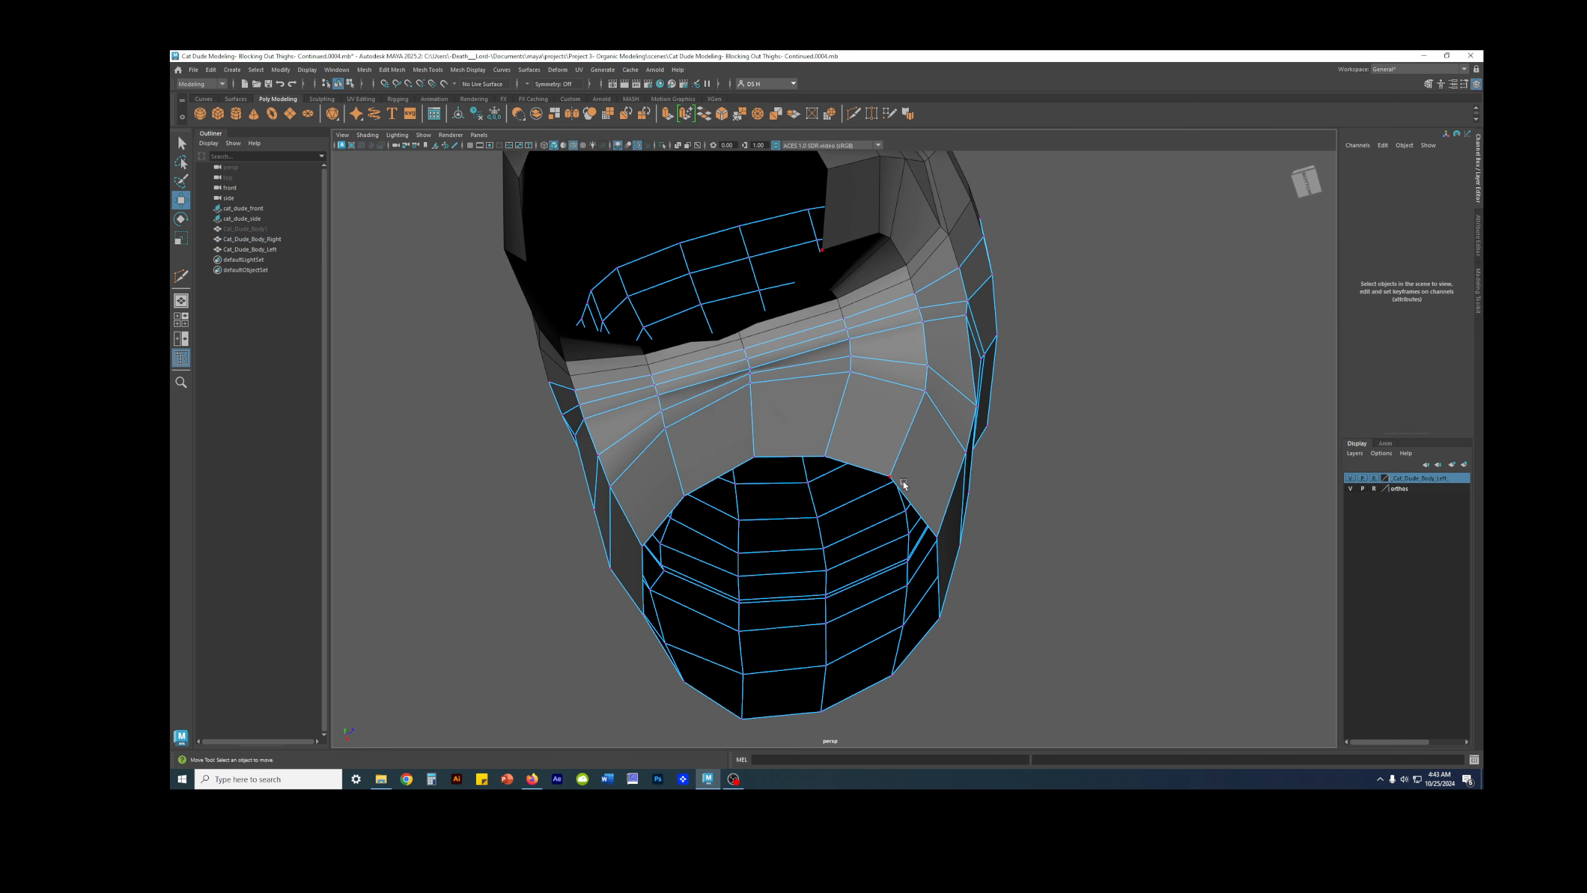
Step: Adjust the inner vertex just forward of the centre on the right leg's bottom edge, working from beneath
{"action": "left_click", "coordinate": [891, 477]}
{"action": "left_click_drag", "start_coordinate": [825, 520], "coordinate": [859, 425], "text": "alt"}
{"action": "left_click", "coordinate": [841, 469]}
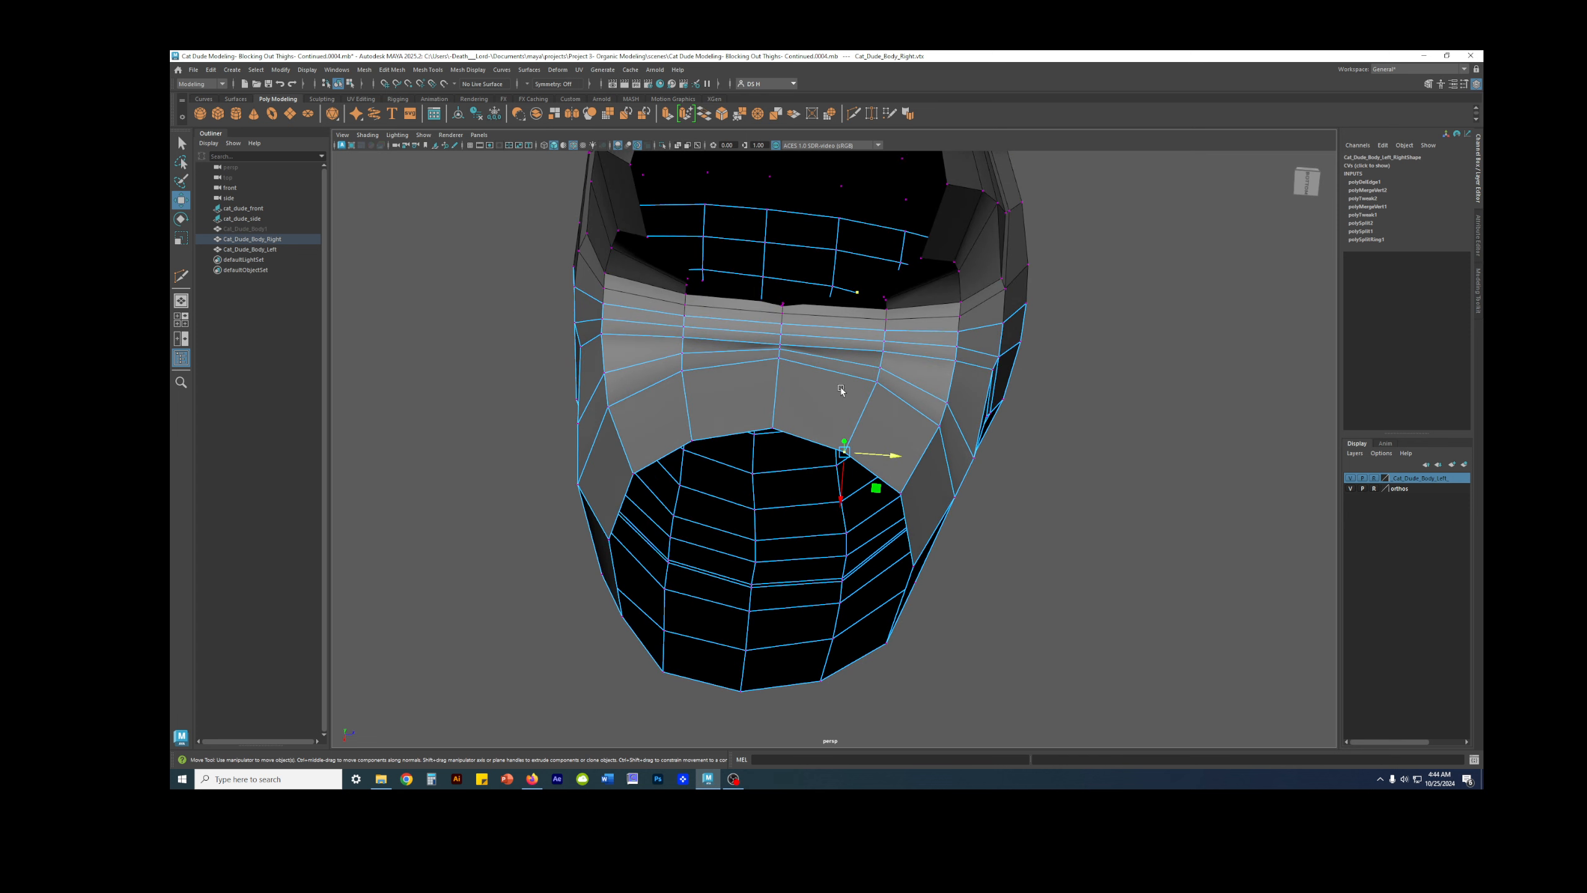
{"action": "right_click_drag", "start_coordinate": [848, 370], "coordinate": [816, 494]}
{"action": "left_click_drag", "start_coordinate": [925, 474], "coordinate": [960, 375], "text": "alt"}
{"action": "right_click_drag", "start_coordinate": [960, 375], "coordinate": [899, 363]}
Step: Adjust the middle front vertex of the right leg's bottom edge along the depth axis from the side
{"action": "left_click", "coordinate": [906, 358]}
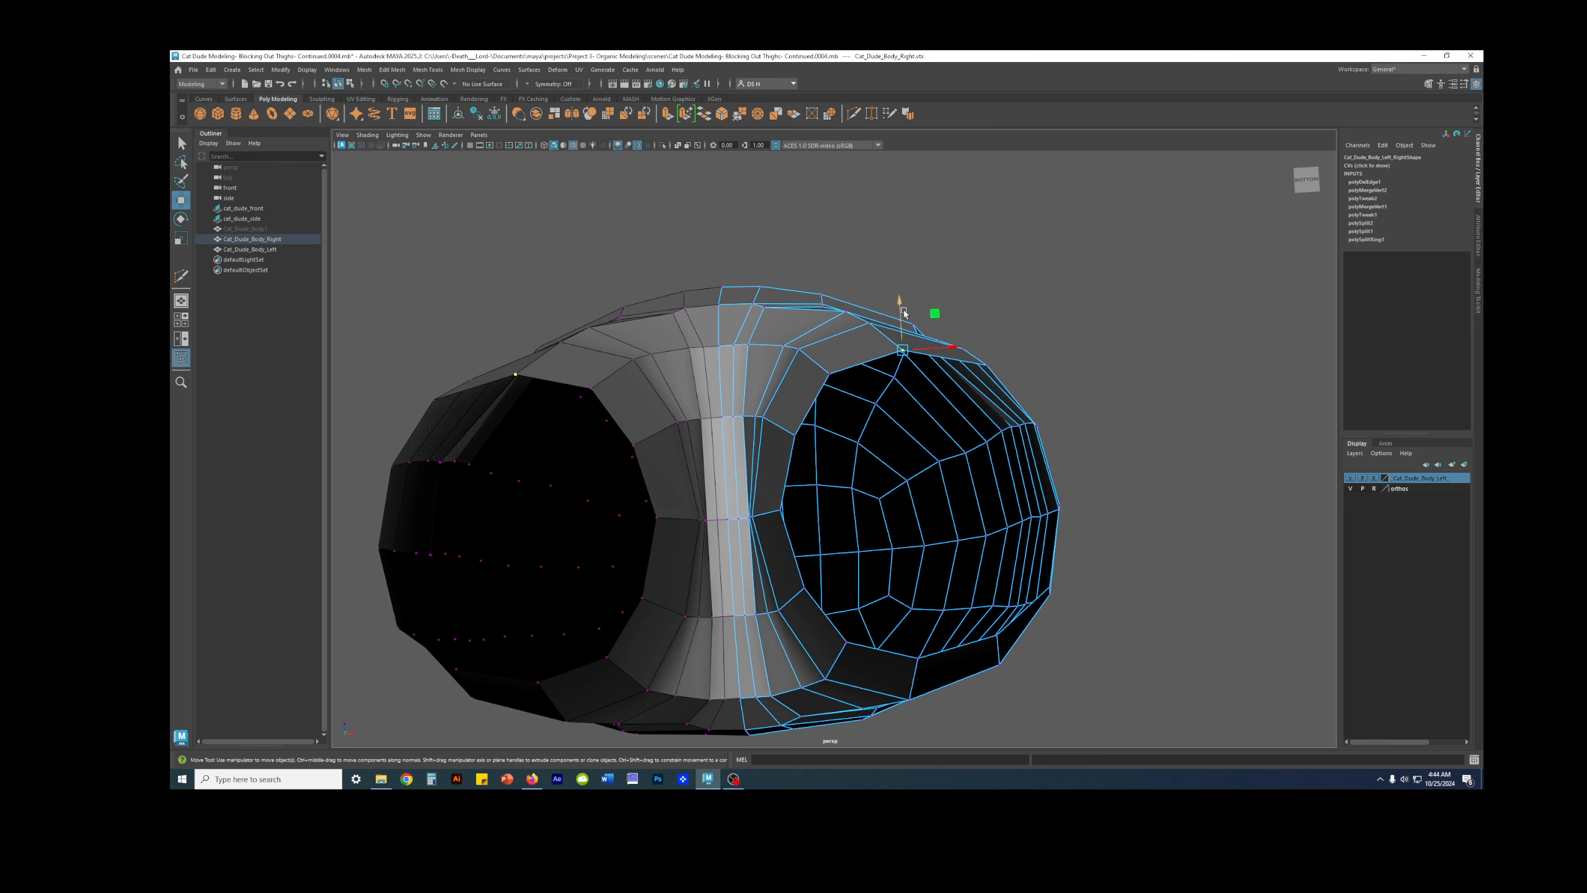
{"action": "left_click_drag", "start_coordinate": [908, 352], "coordinate": [769, 533], "text": "alt"}
{"action": "left_click_drag", "start_coordinate": [698, 612], "coordinate": [697, 612]}
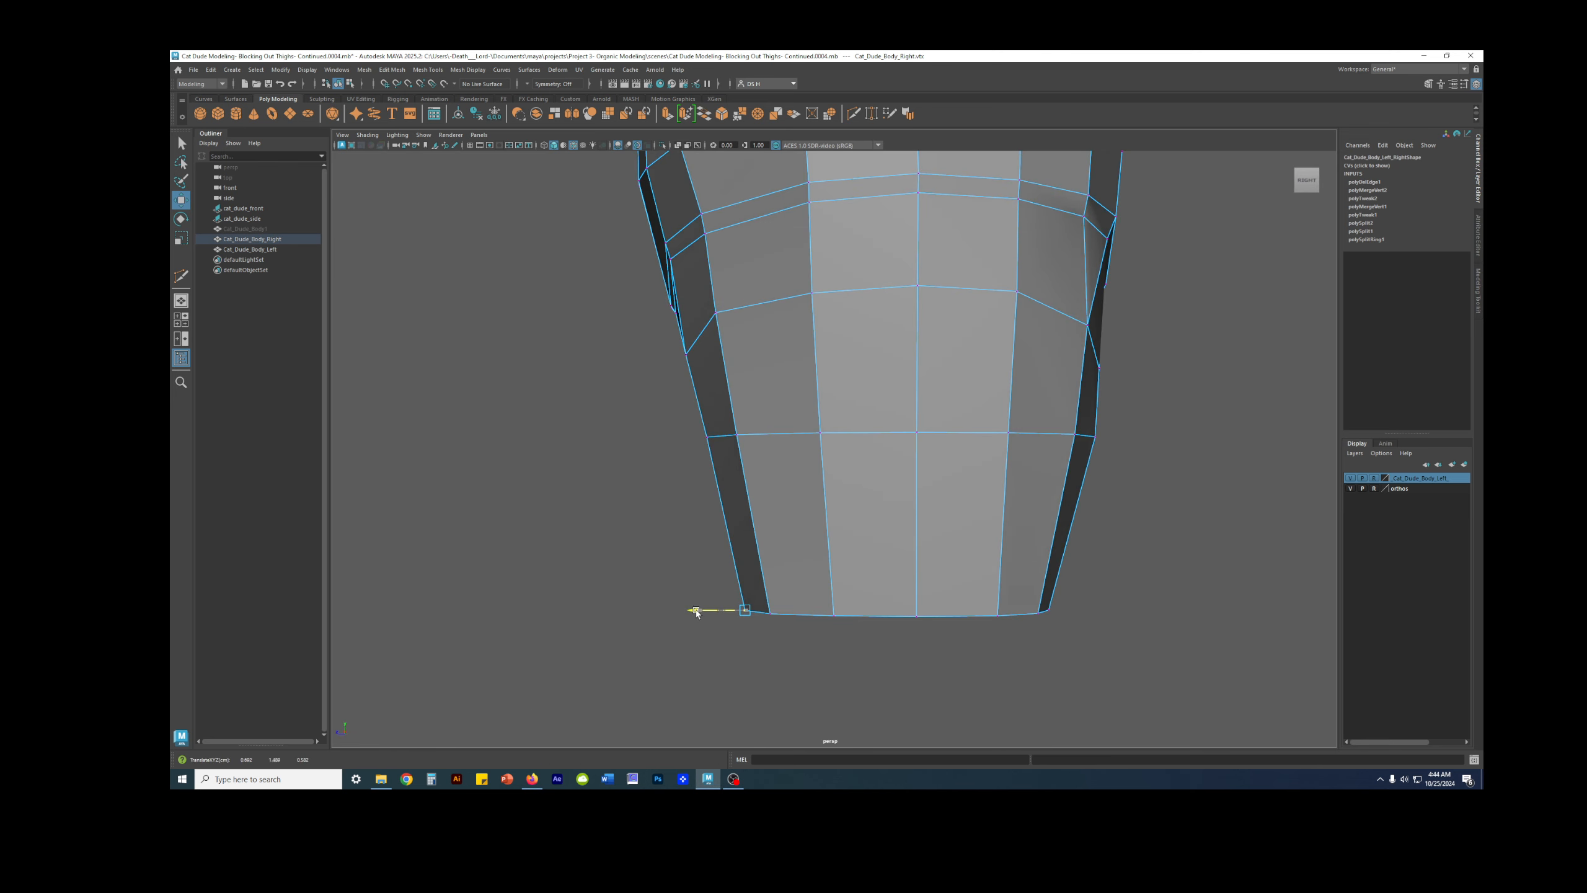
Step: Move the front vertex of the lower thigh loop slightly forward from the side, checking the smoothed profile
{"action": "left_click", "coordinate": [710, 441]}
{"action": "key", "text": "3"}
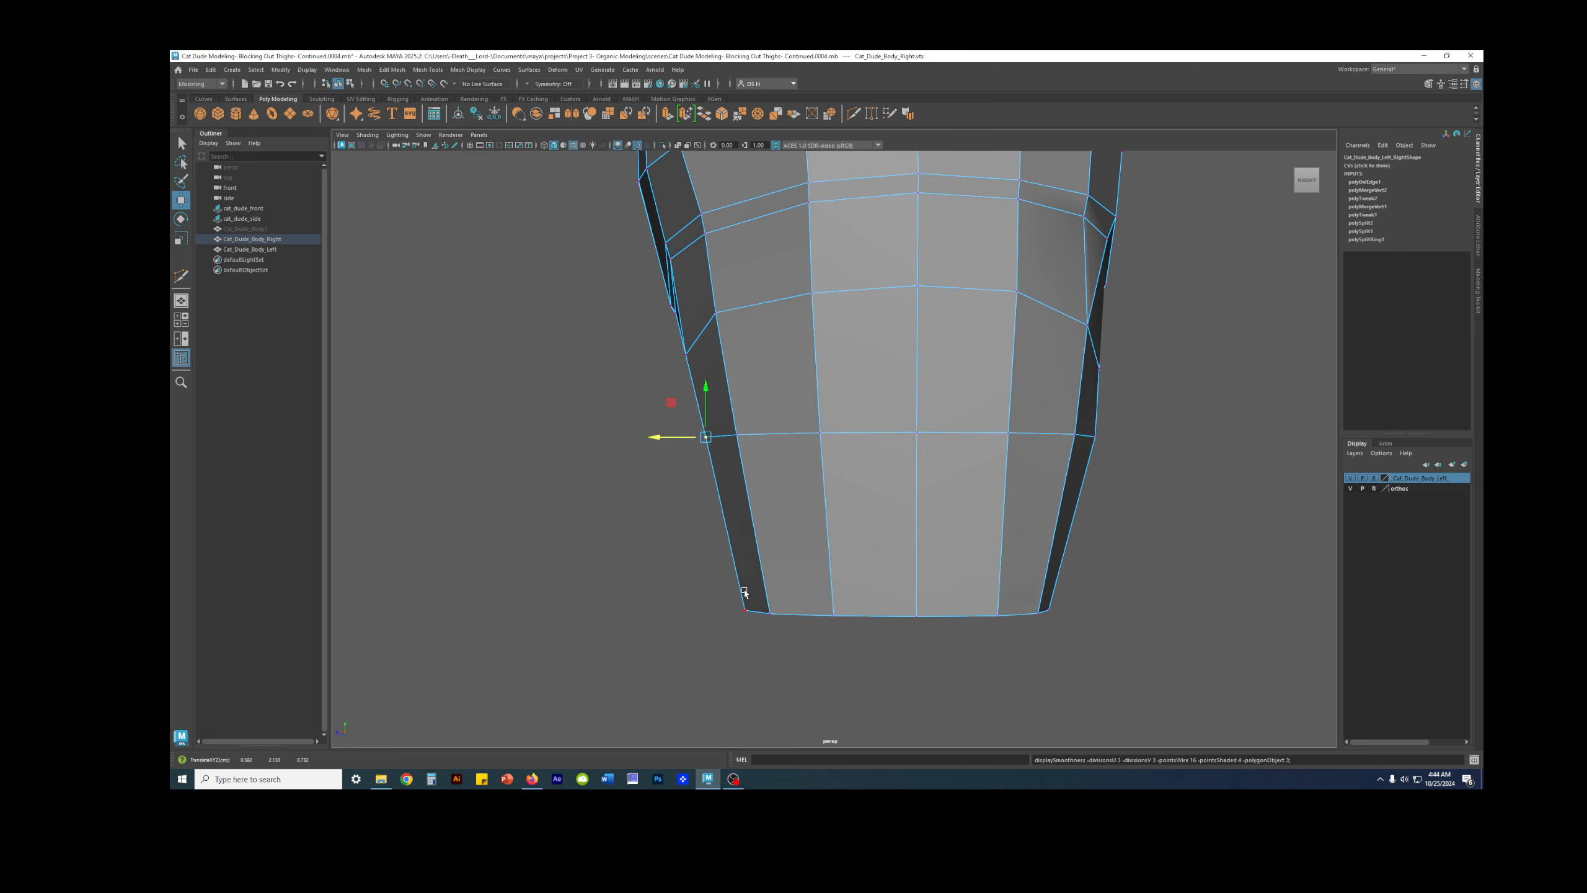
{"action": "left_click_drag", "start_coordinate": [926, 485], "coordinate": [910, 500], "text": "alt"}
{"action": "right_click_drag", "start_coordinate": [910, 499], "coordinate": [1046, 360], "text": "alt"}
{"action": "left_click", "coordinate": [1046, 361]}
{"action": "left_click_drag", "start_coordinate": [1046, 361], "coordinate": [845, 412], "text": "alt"}
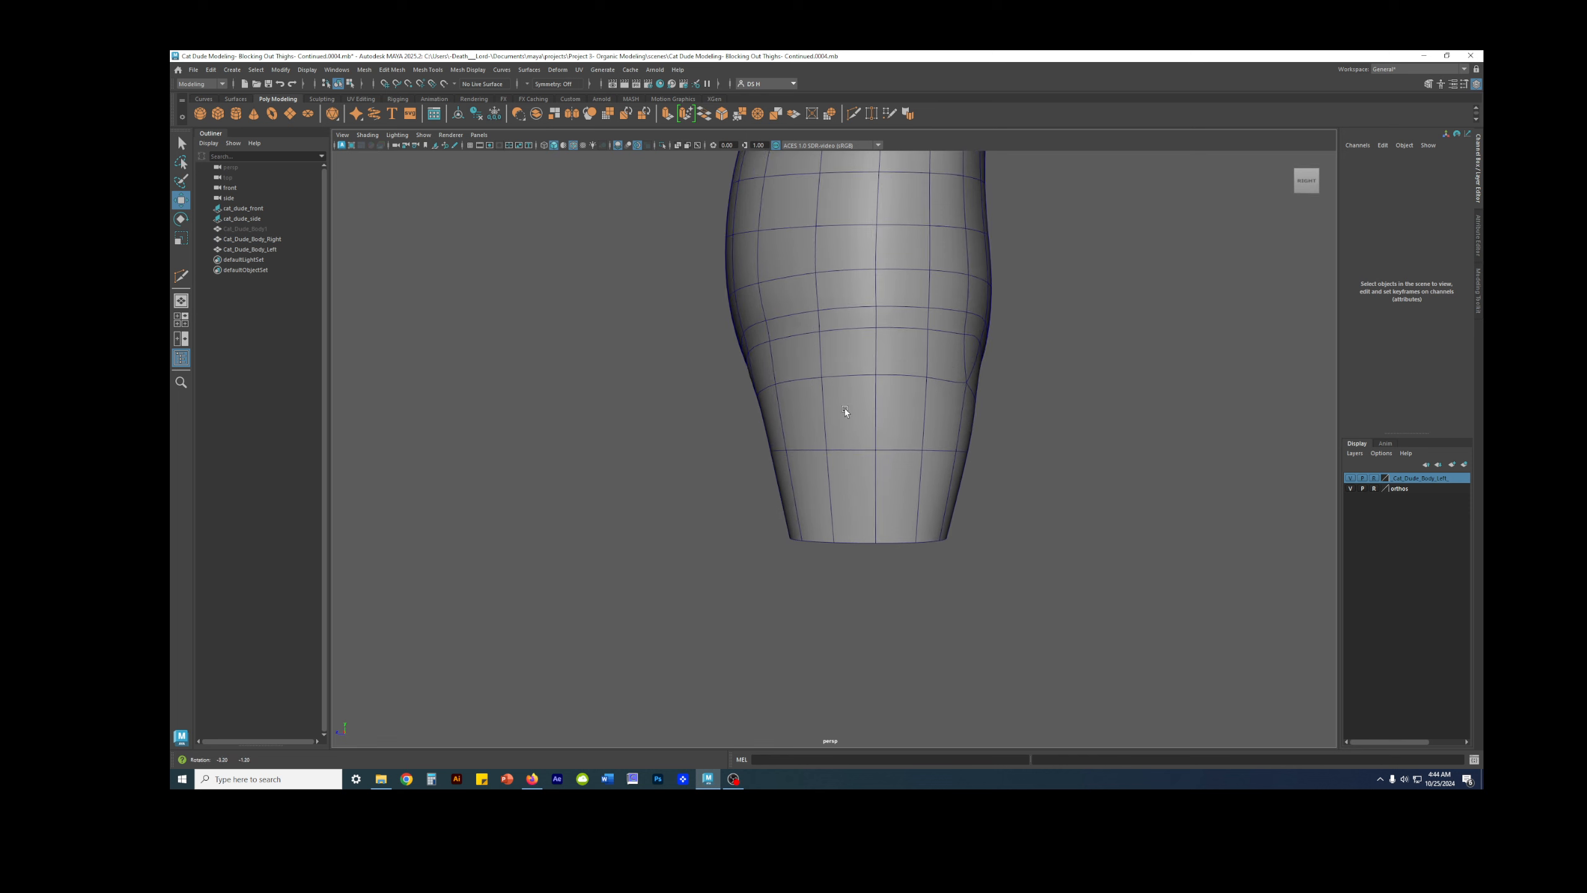
{"action": "right_click_drag", "start_coordinate": [765, 545], "coordinate": [598, 474], "text": "alt"}
{"action": "left_click", "coordinate": [831, 434]}
{"action": "key", "text": "1"}
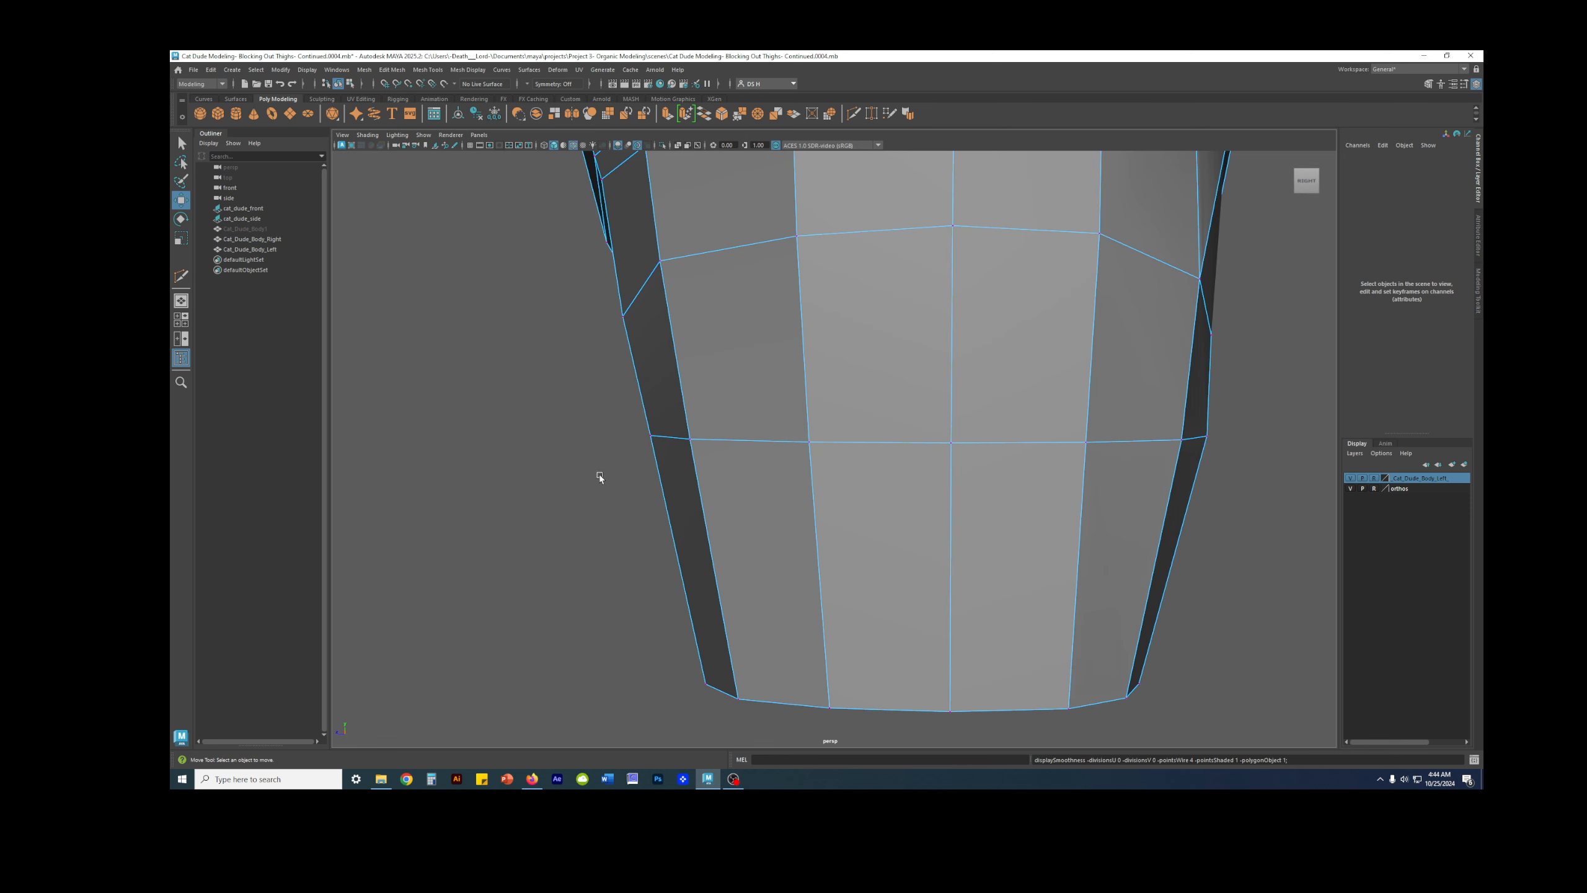
{"action": "left_click", "coordinate": [644, 439]}
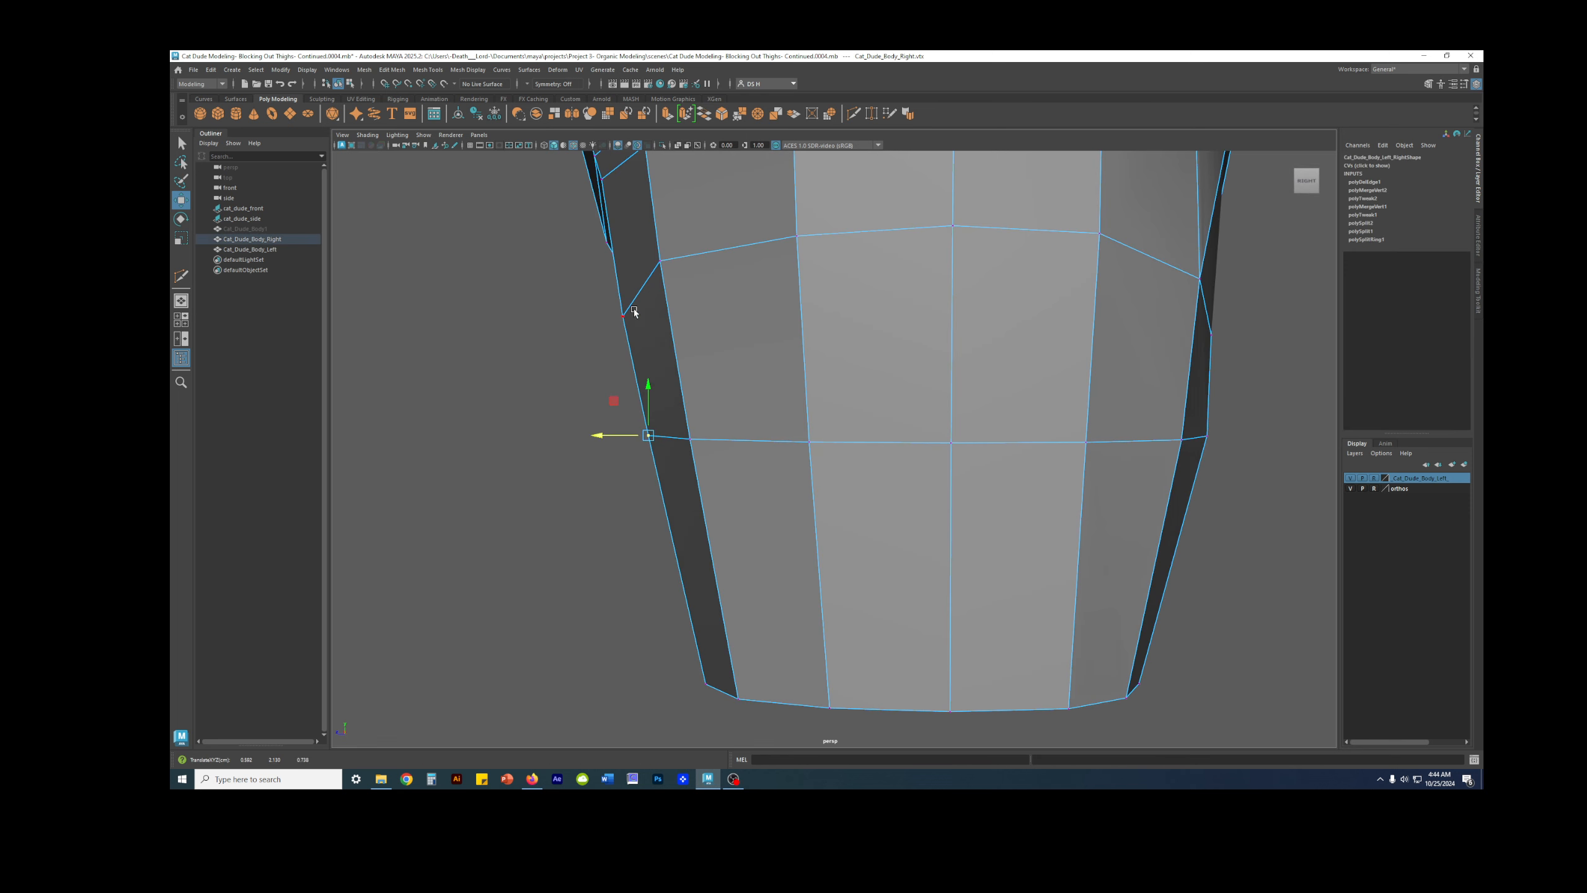
Step: Refine the bottom edge's front vertex from the side and compare the leg's smoothed and unsmoothed profiles
{"action": "right_click_drag", "start_coordinate": [861, 464], "coordinate": [687, 486], "text": "alt"}
{"action": "left_click", "coordinate": [748, 604]}
{"action": "left_click_drag", "start_coordinate": [747, 605], "coordinate": [762, 519], "text": "alt"}
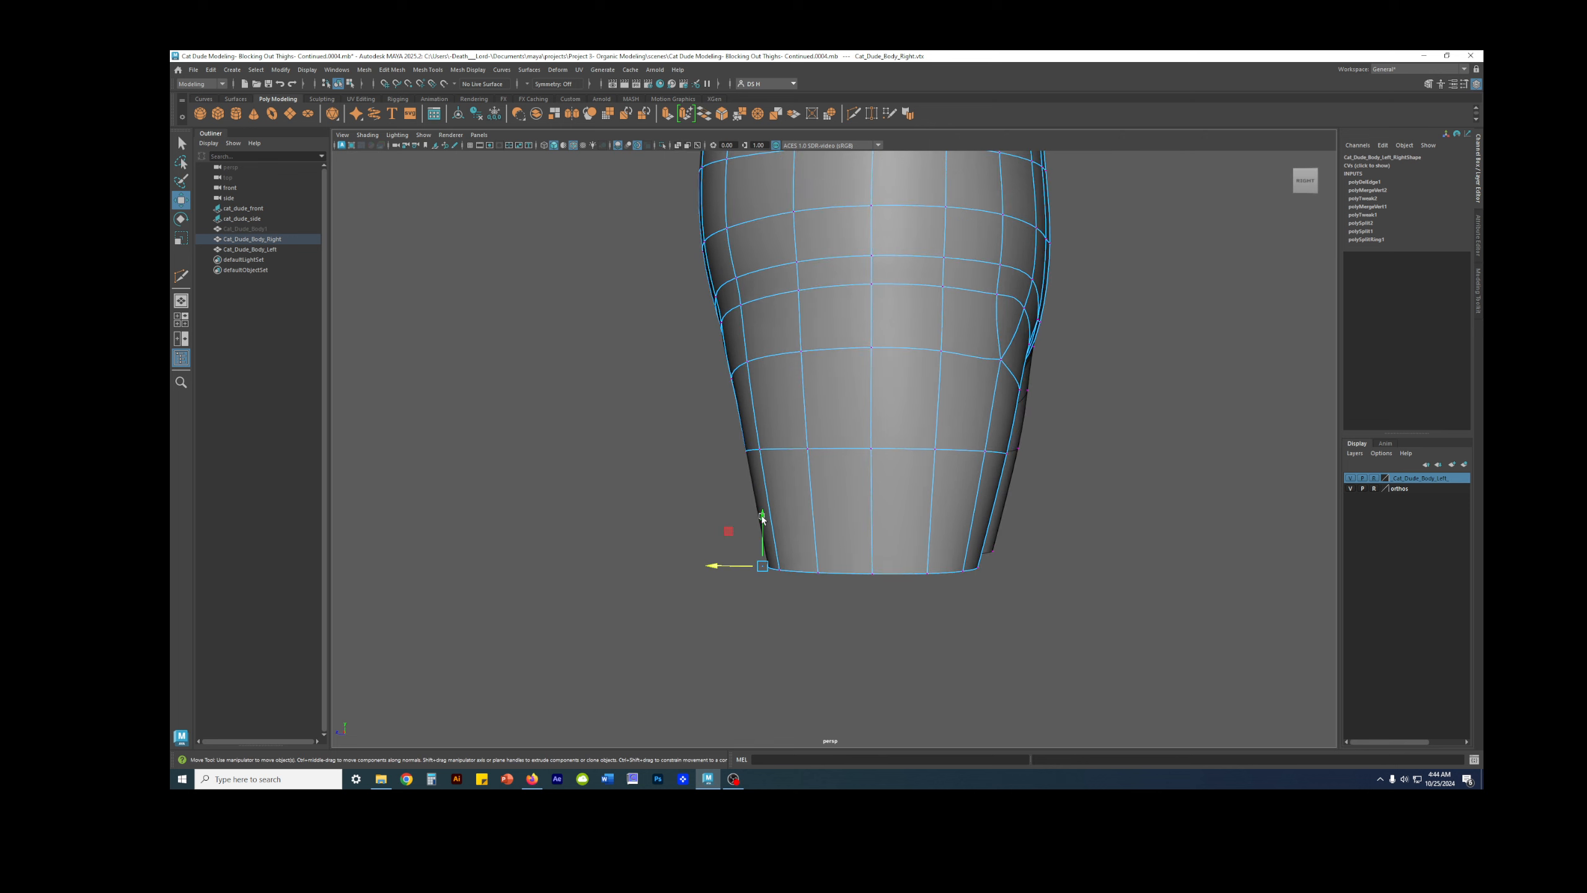
{"action": "key", "text": "1"}
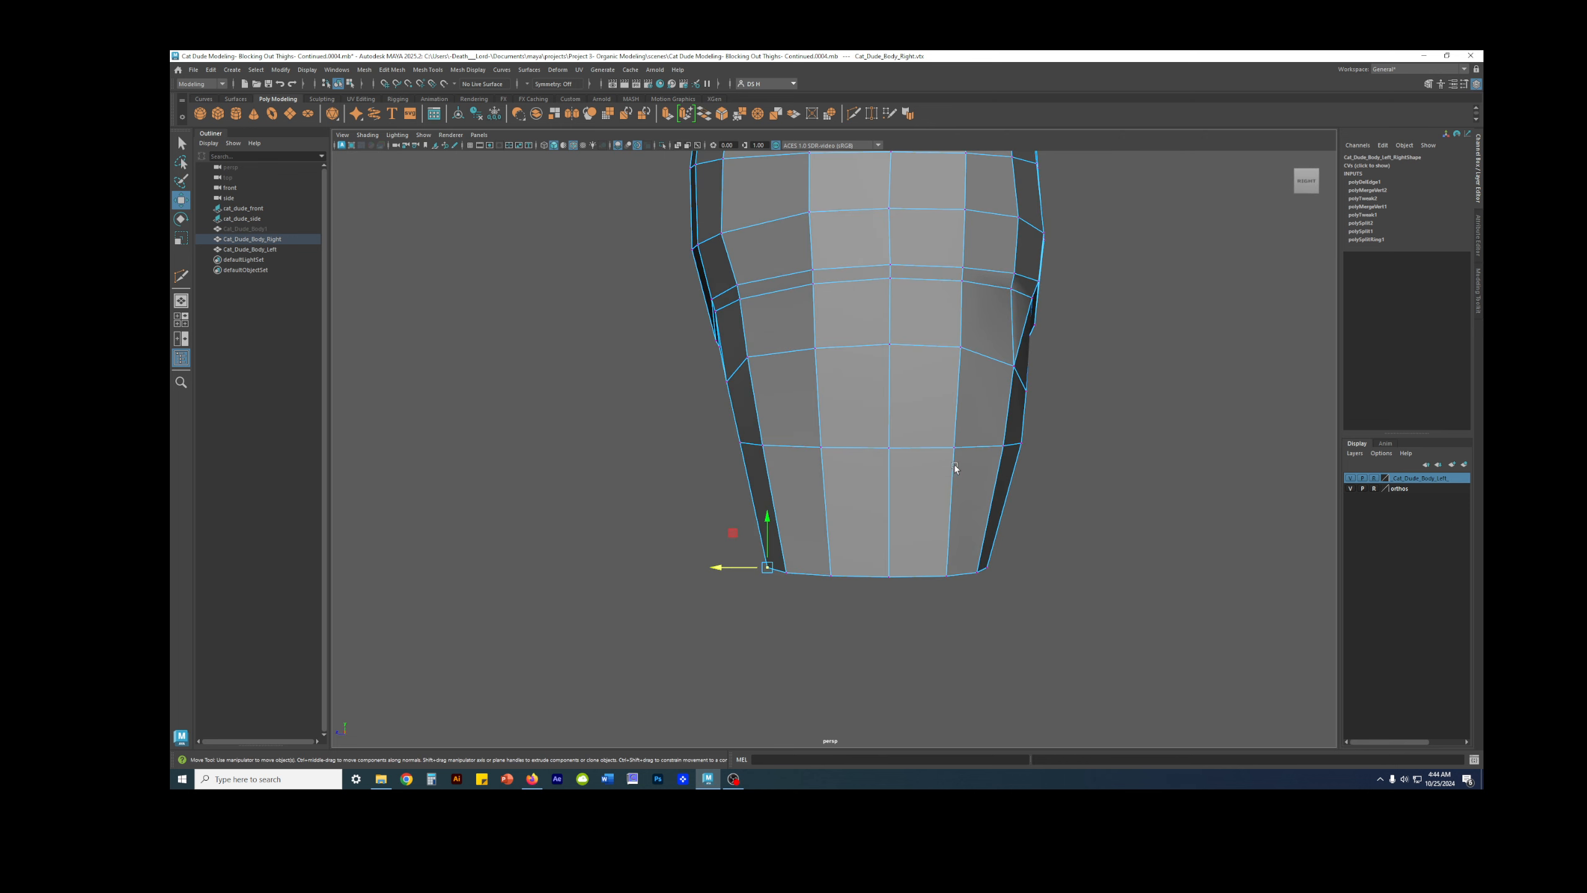
{"action": "left_click_drag", "start_coordinate": [985, 525], "coordinate": [977, 525], "text": "alt"}
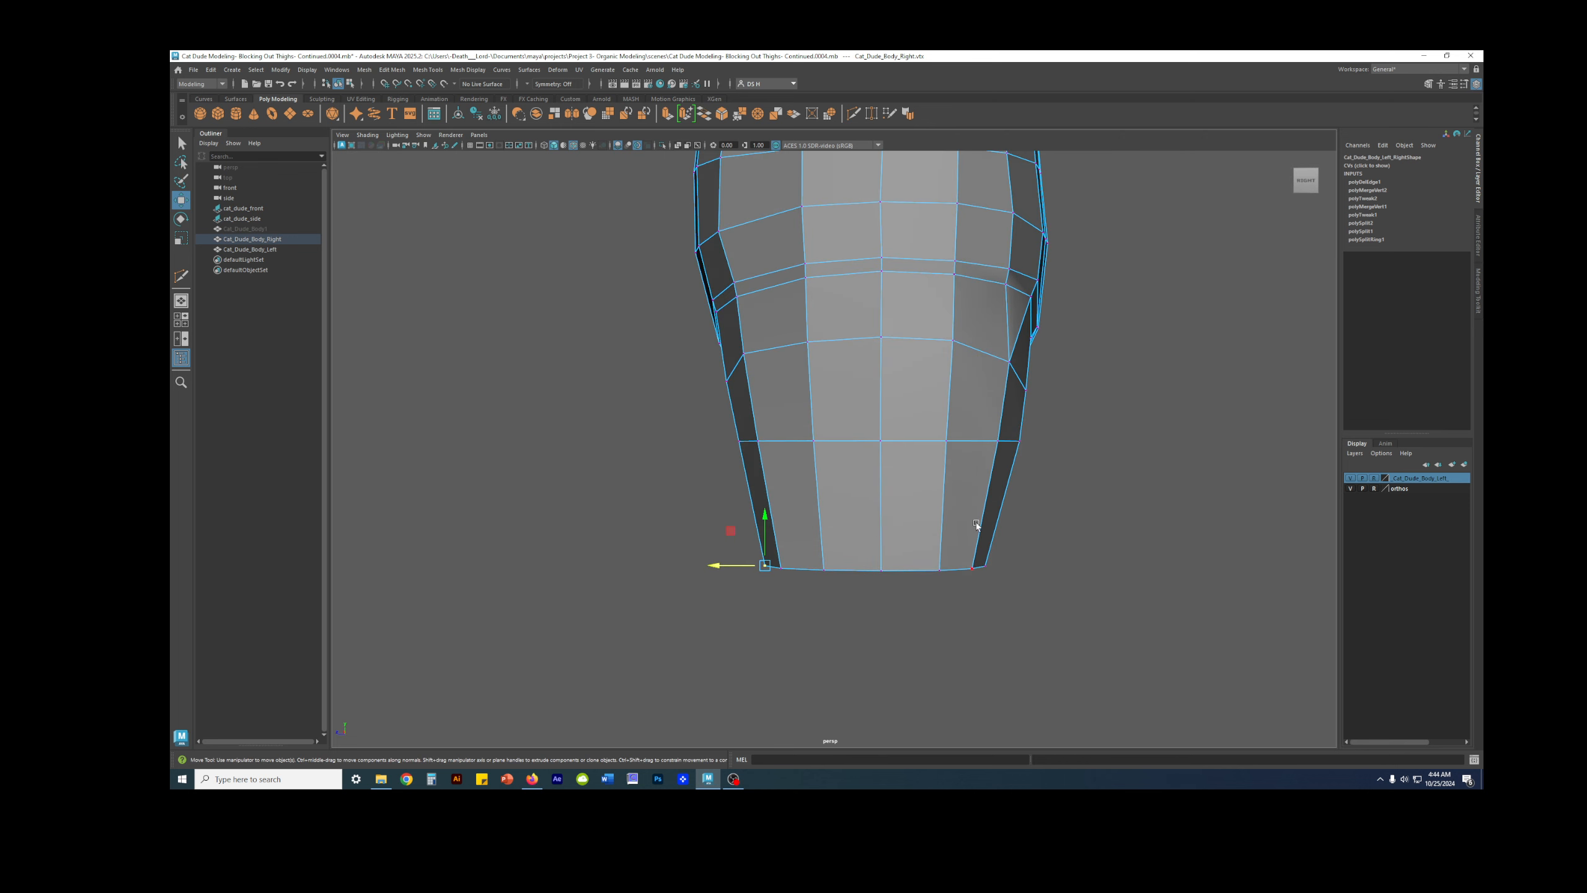
{"action": "key", "text": "3"}
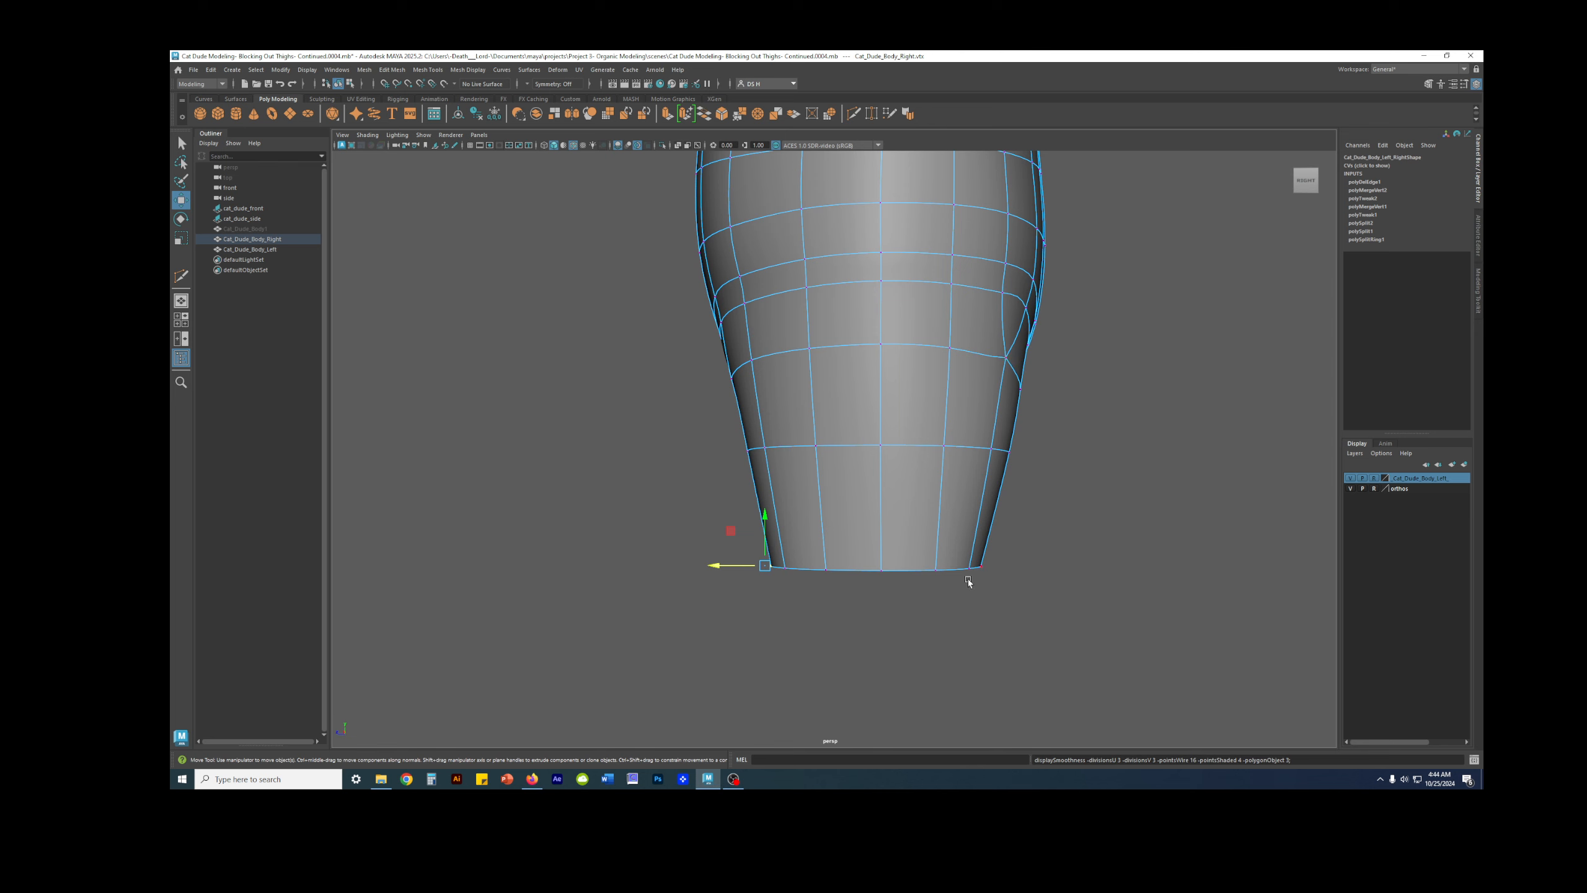
{"action": "key", "text": "1"}
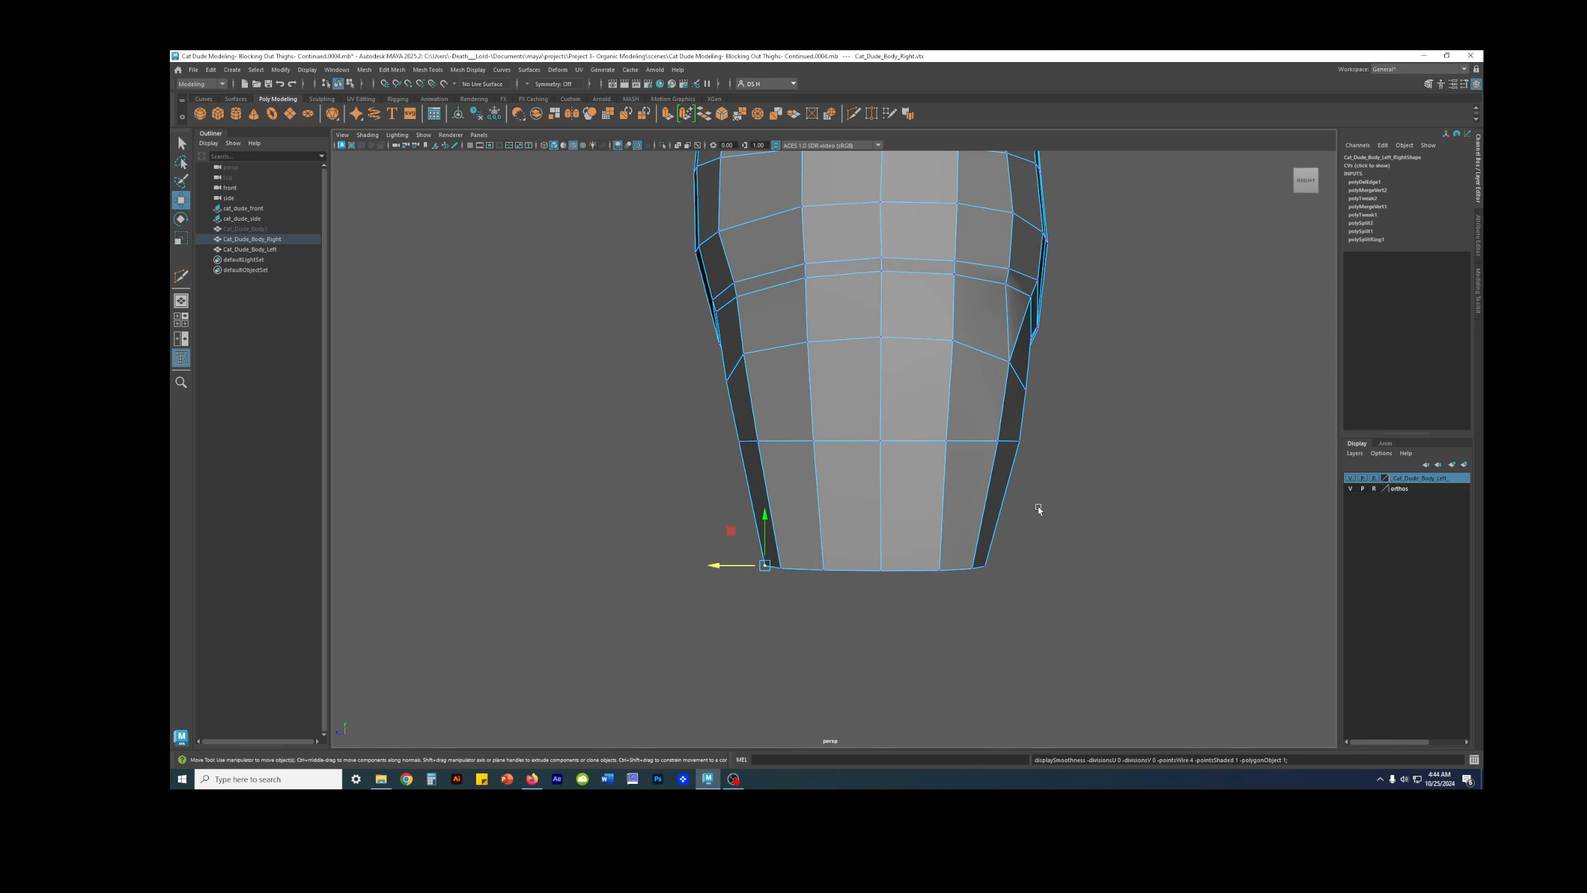
Step: Move the middle back vertex of the right leg's lower thigh loop slightly inward toward the crotch
{"action": "left_click_drag", "start_coordinate": [980, 563], "coordinate": [814, 612], "text": "alt"}
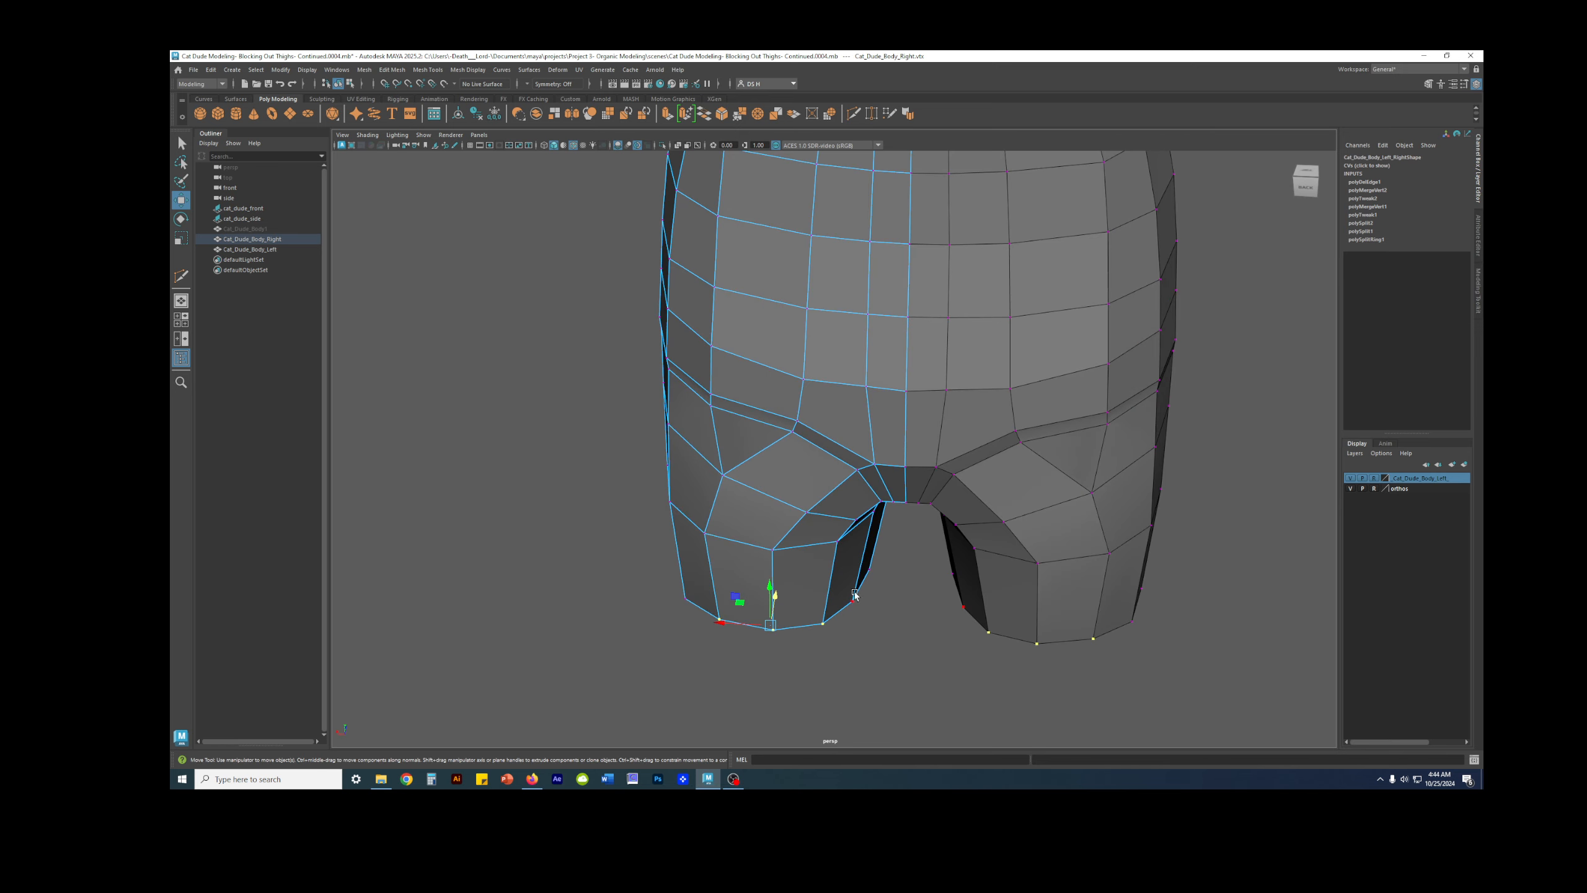
{"action": "left_click_drag", "start_coordinate": [716, 645], "coordinate": [796, 626], "text": "alt"}
{"action": "left_click", "coordinate": [762, 613]}
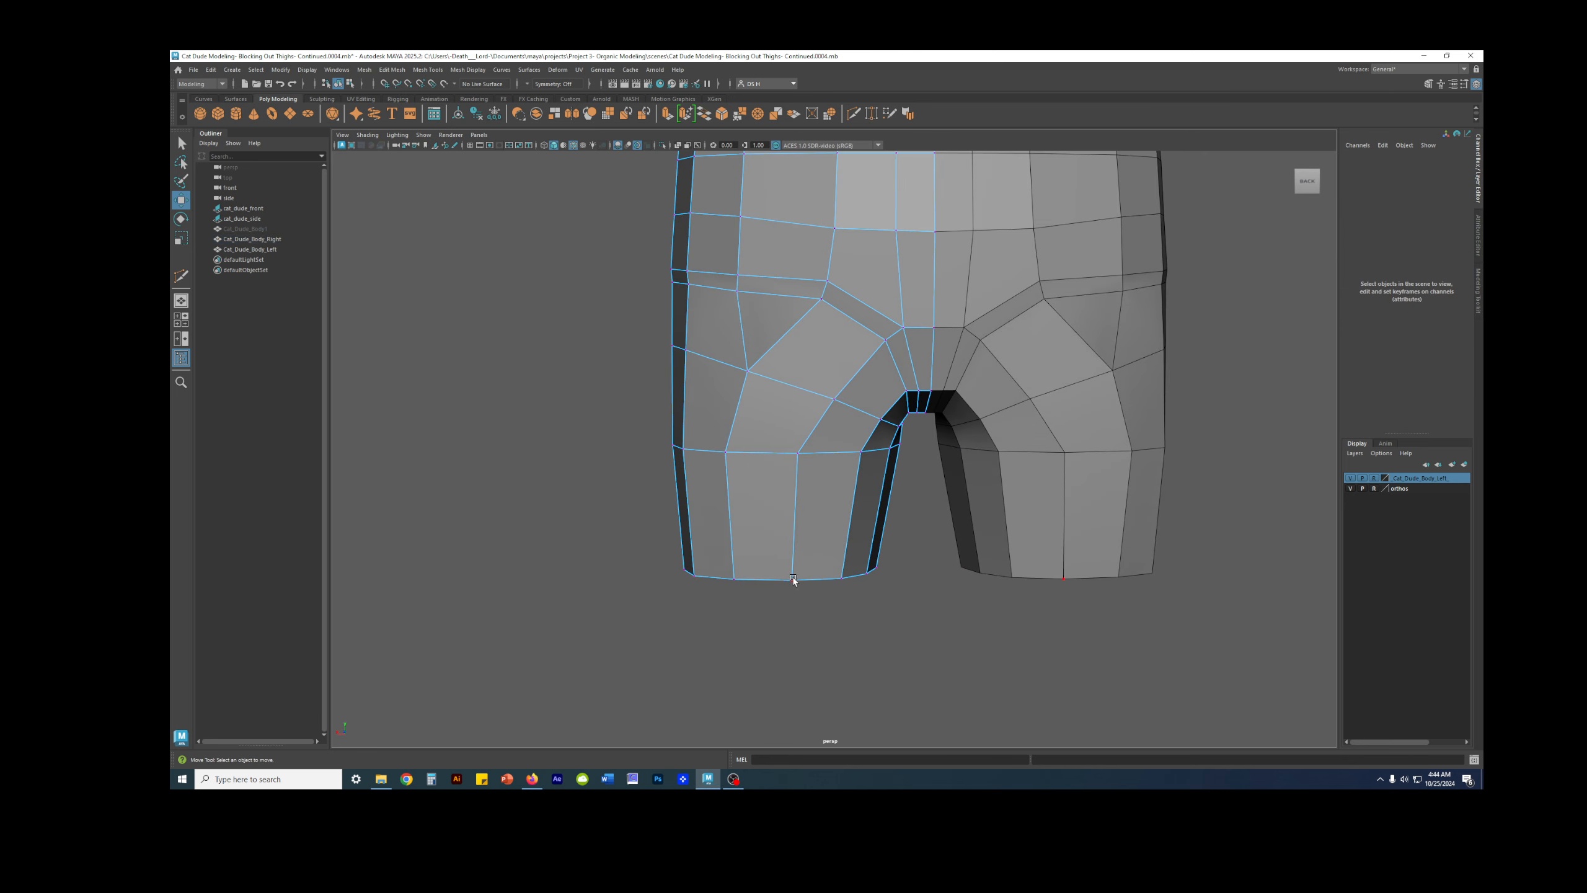
{"action": "left_click_drag", "start_coordinate": [804, 456], "coordinate": [796, 421], "text": "alt"}
{"action": "left_click", "coordinate": [796, 419]}
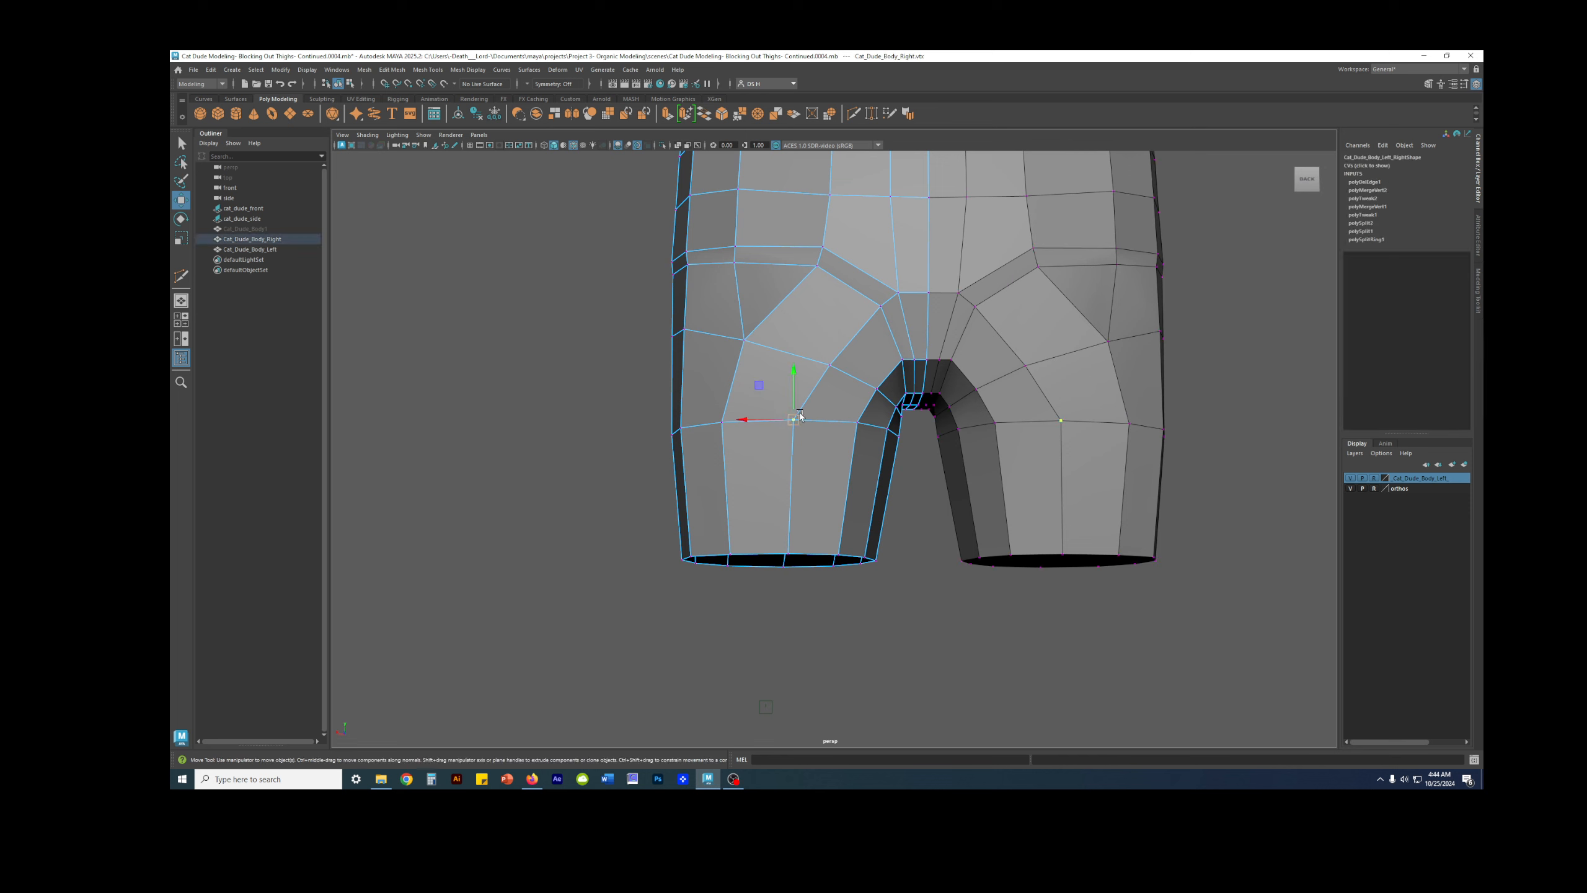
{"action": "left_click_drag", "start_coordinate": [743, 419], "coordinate": [755, 420]}
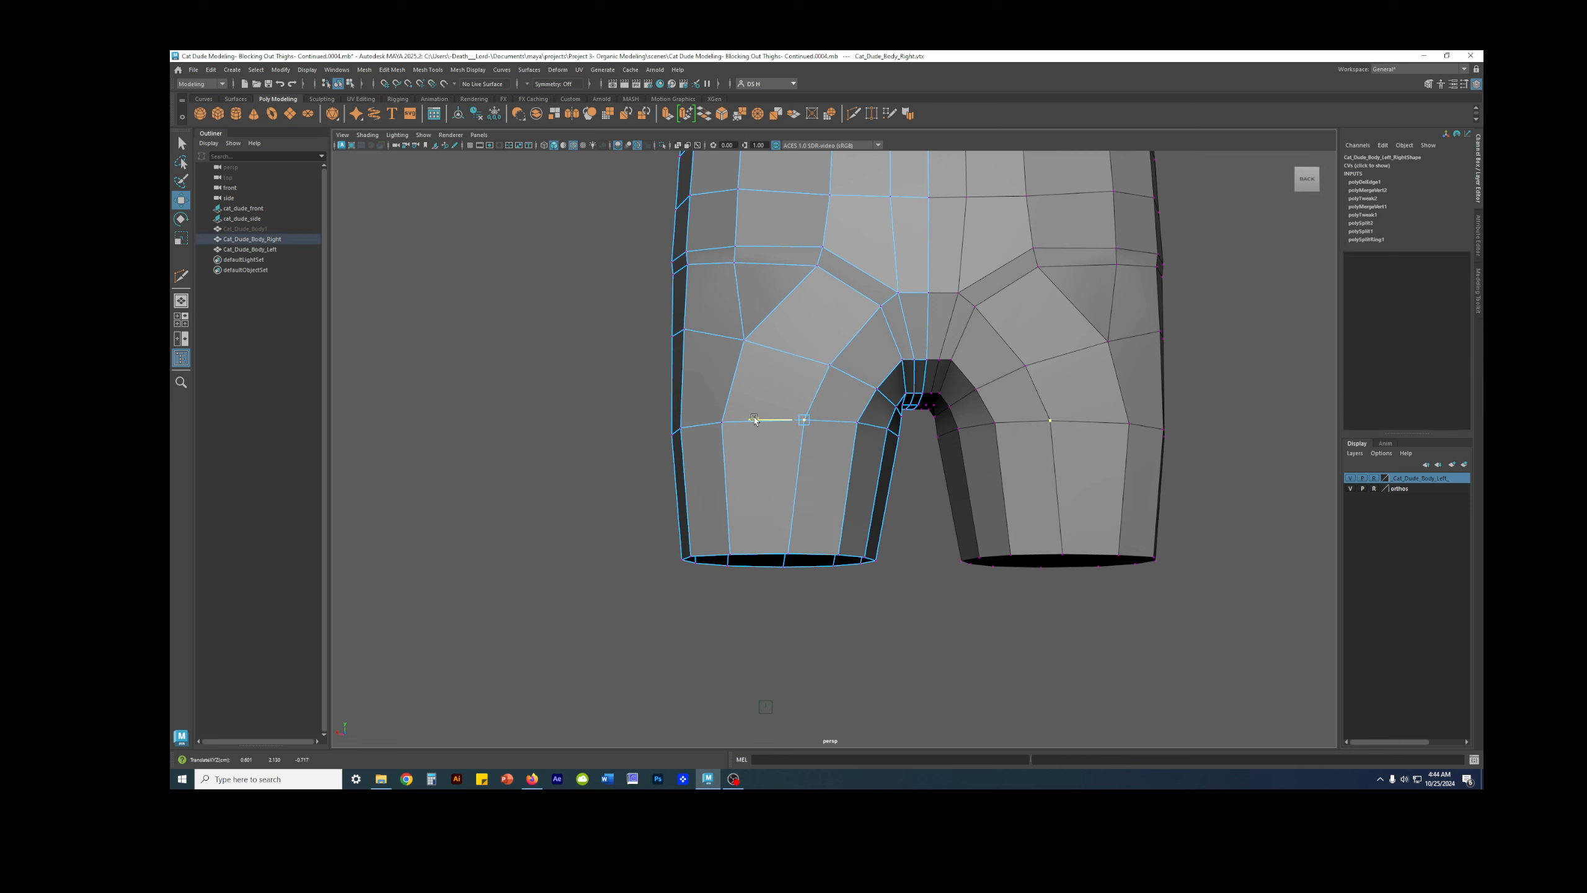
{"action": "left_click_drag", "start_coordinate": [816, 615], "coordinate": [801, 516], "text": "alt"}
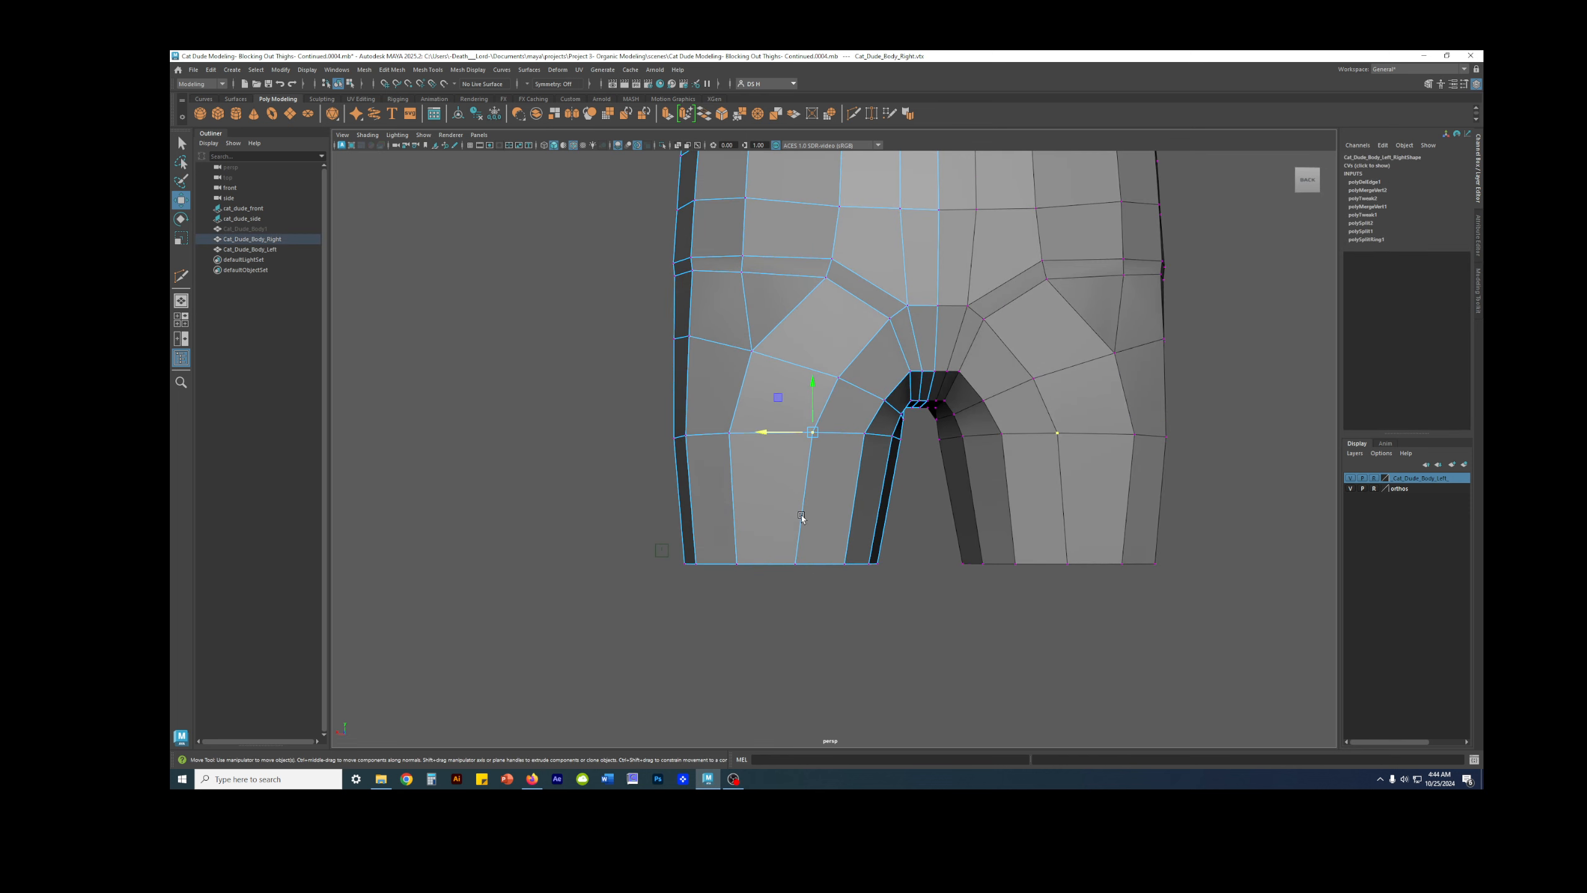
Step: Shift the middle back vertex of the right leg's bottom edge inward, in line with the lower-loop vertex above it
{"action": "left_click", "coordinate": [795, 568]}
{"action": "left_click_drag", "start_coordinate": [769, 566], "coordinate": [753, 566]}
{"action": "left_click_drag", "start_coordinate": [753, 566], "coordinate": [880, 630], "text": "alt"}
{"action": "left_click", "coordinate": [796, 618]}
Step: Move the outer back vertex of the right leg's lower thigh loop slightly inward
{"action": "left_click", "coordinate": [769, 509]}
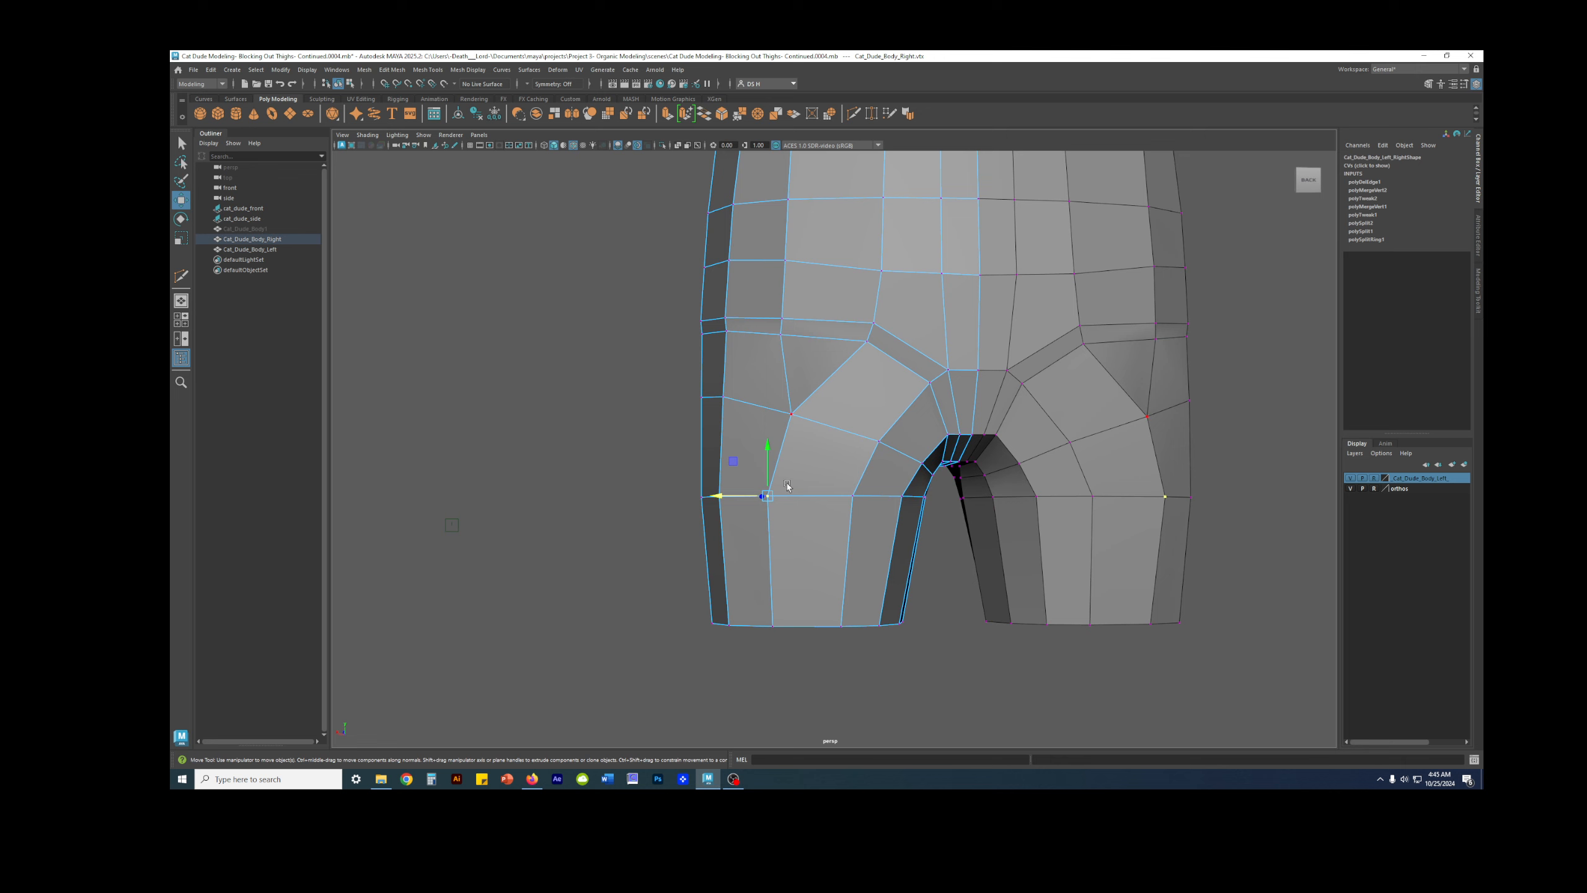
{"action": "left_click_drag", "start_coordinate": [890, 524], "coordinate": [769, 563], "text": "alt"}
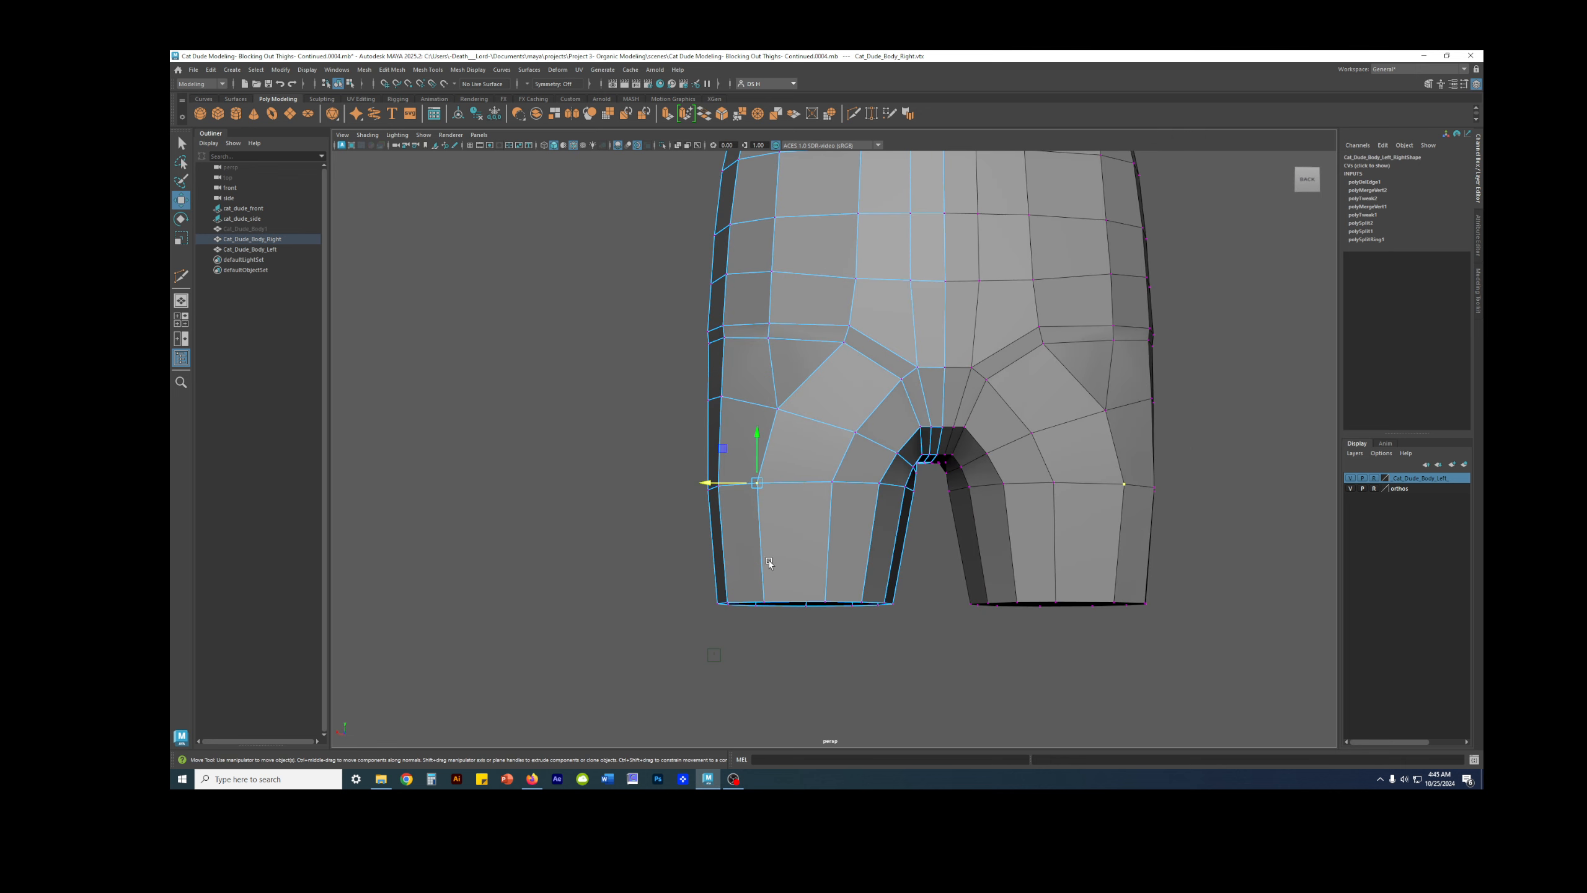
{"action": "left_click_drag", "start_coordinate": [703, 487], "coordinate": [718, 482]}
{"action": "mouse_move", "coordinate": [788, 552]}
{"action": "left_mouse_down", "text": "alt"}
{"action": "mouse_move", "coordinate": [769, 550]}
{"action": "mouse_move", "coordinate": [787, 553]}
{"action": "left_mouse_up", "text": "alt"}
{"action": "left_click_drag", "start_coordinate": [718, 498], "coordinate": [722, 496]}
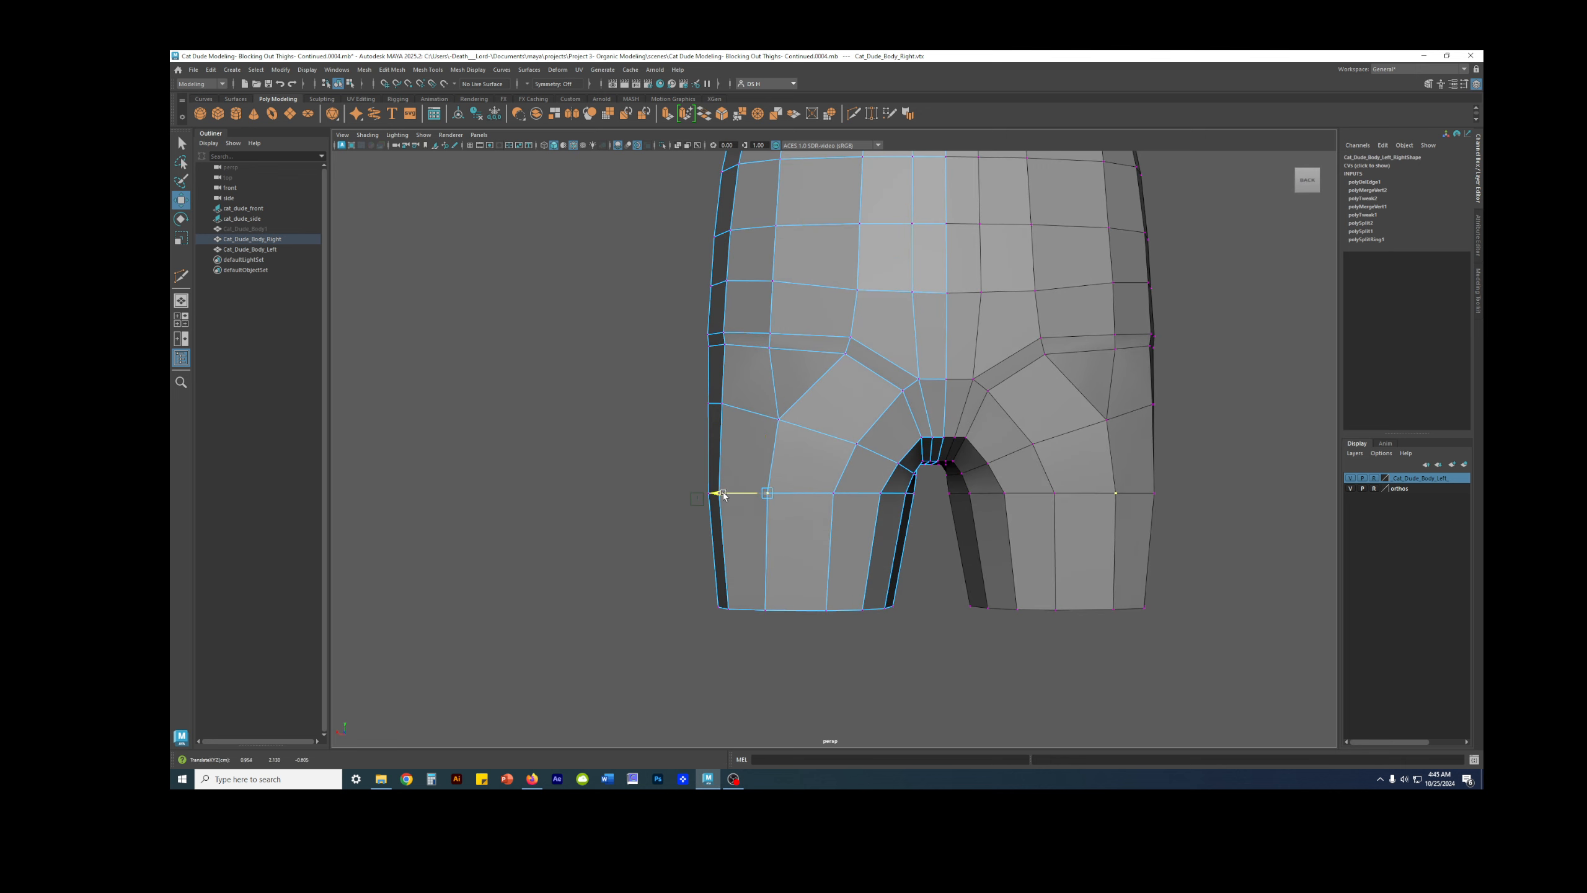
{"action": "left_click", "coordinate": [794, 658]}
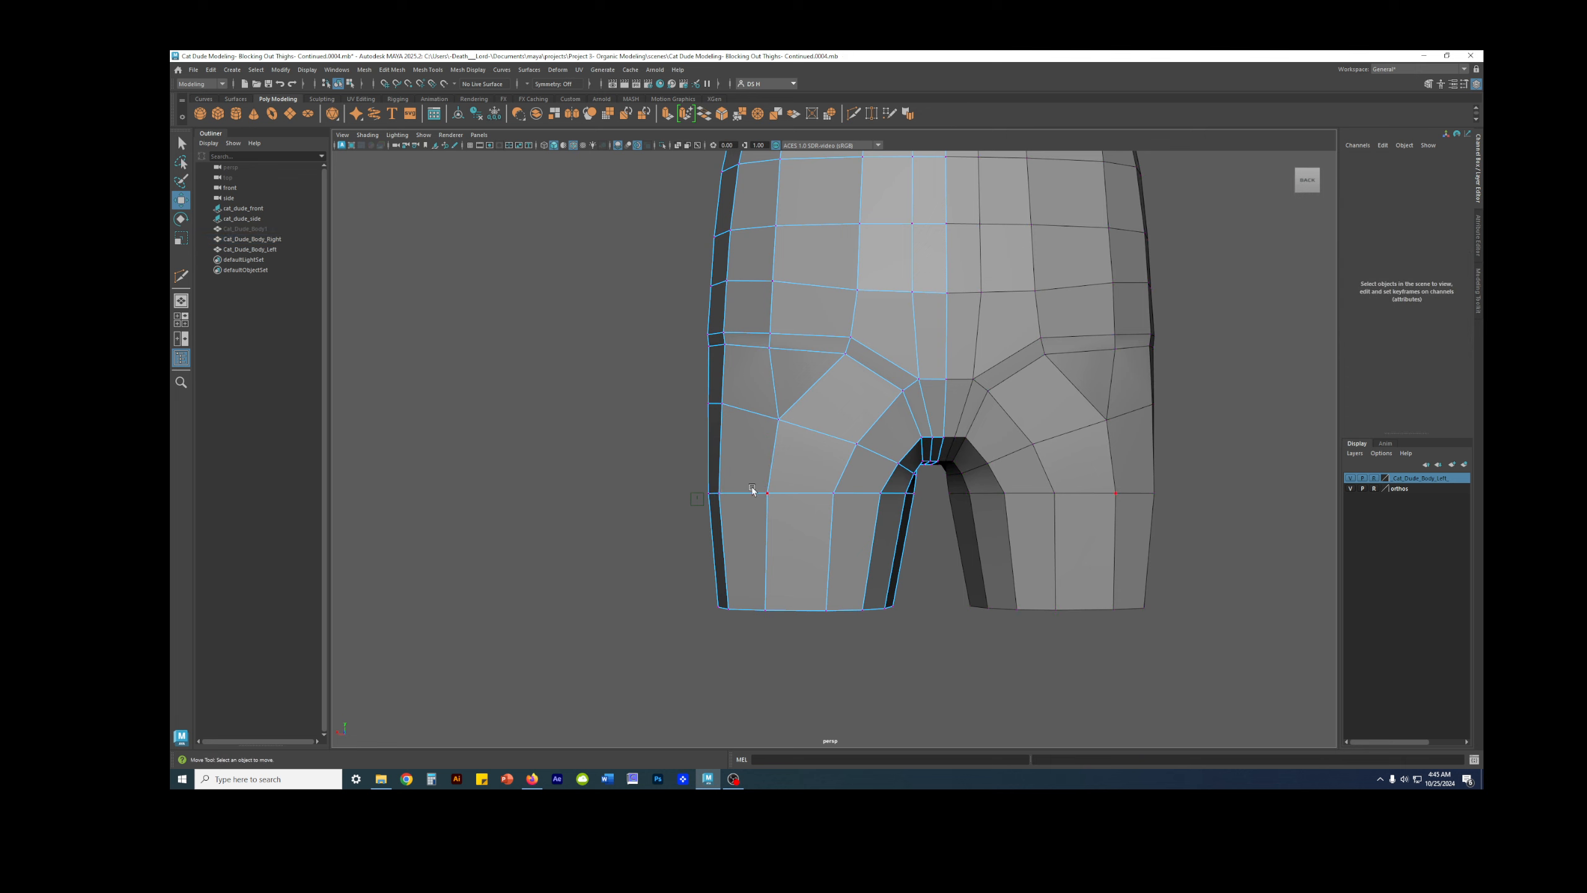
Step: Straighten the right leg's outer silhouette from the back by adjusting the outermost vertices on the lower loop and bottom edge
{"action": "left_click", "coordinate": [713, 496]}
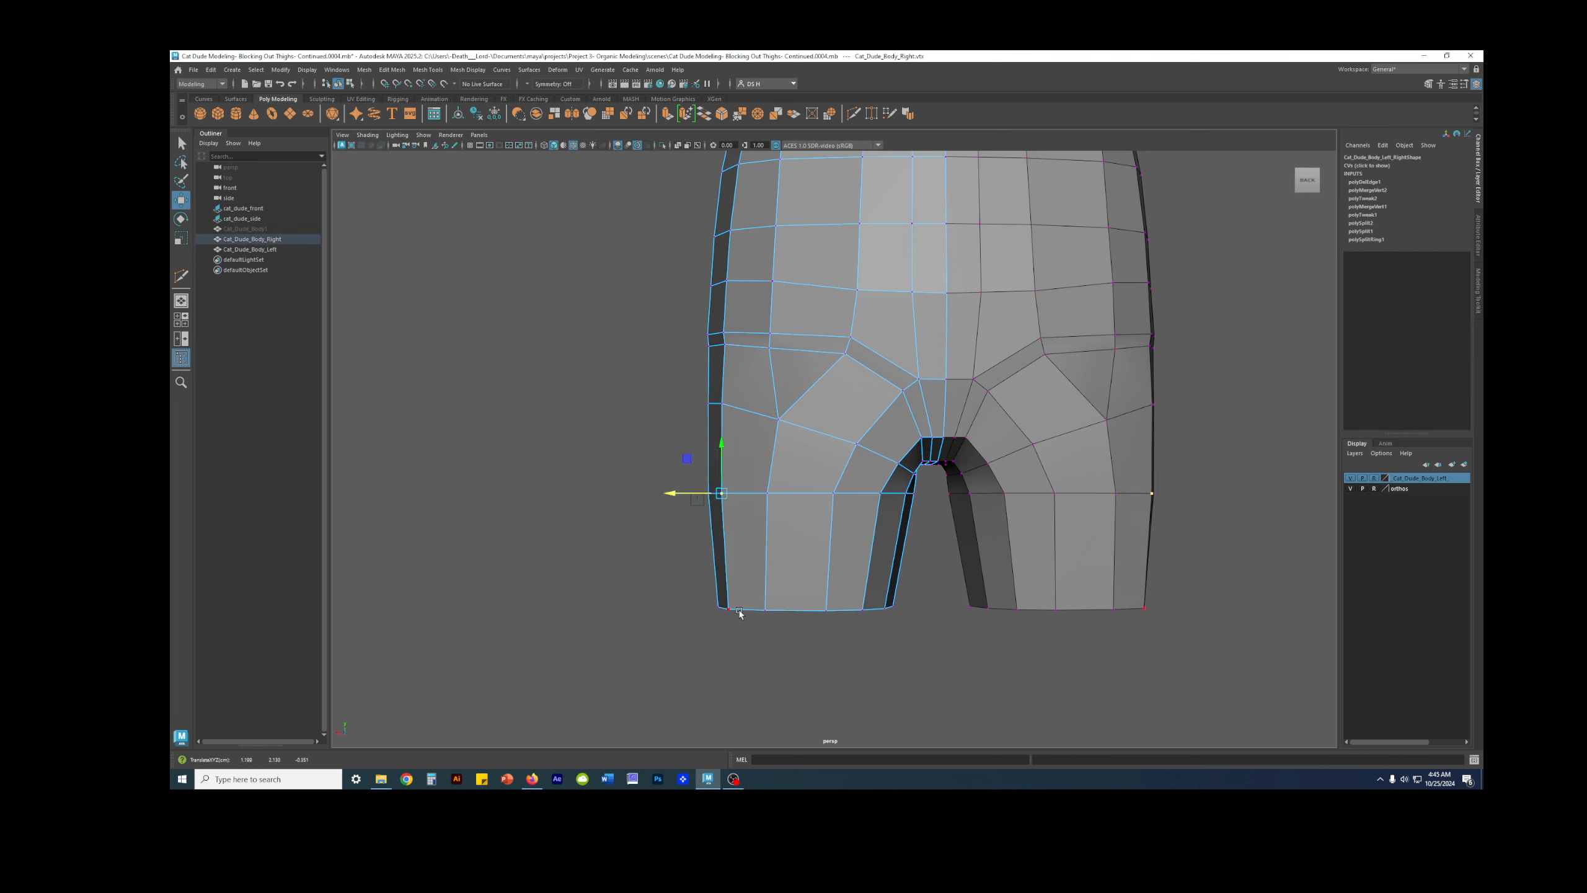
{"action": "left_click", "coordinate": [756, 667]}
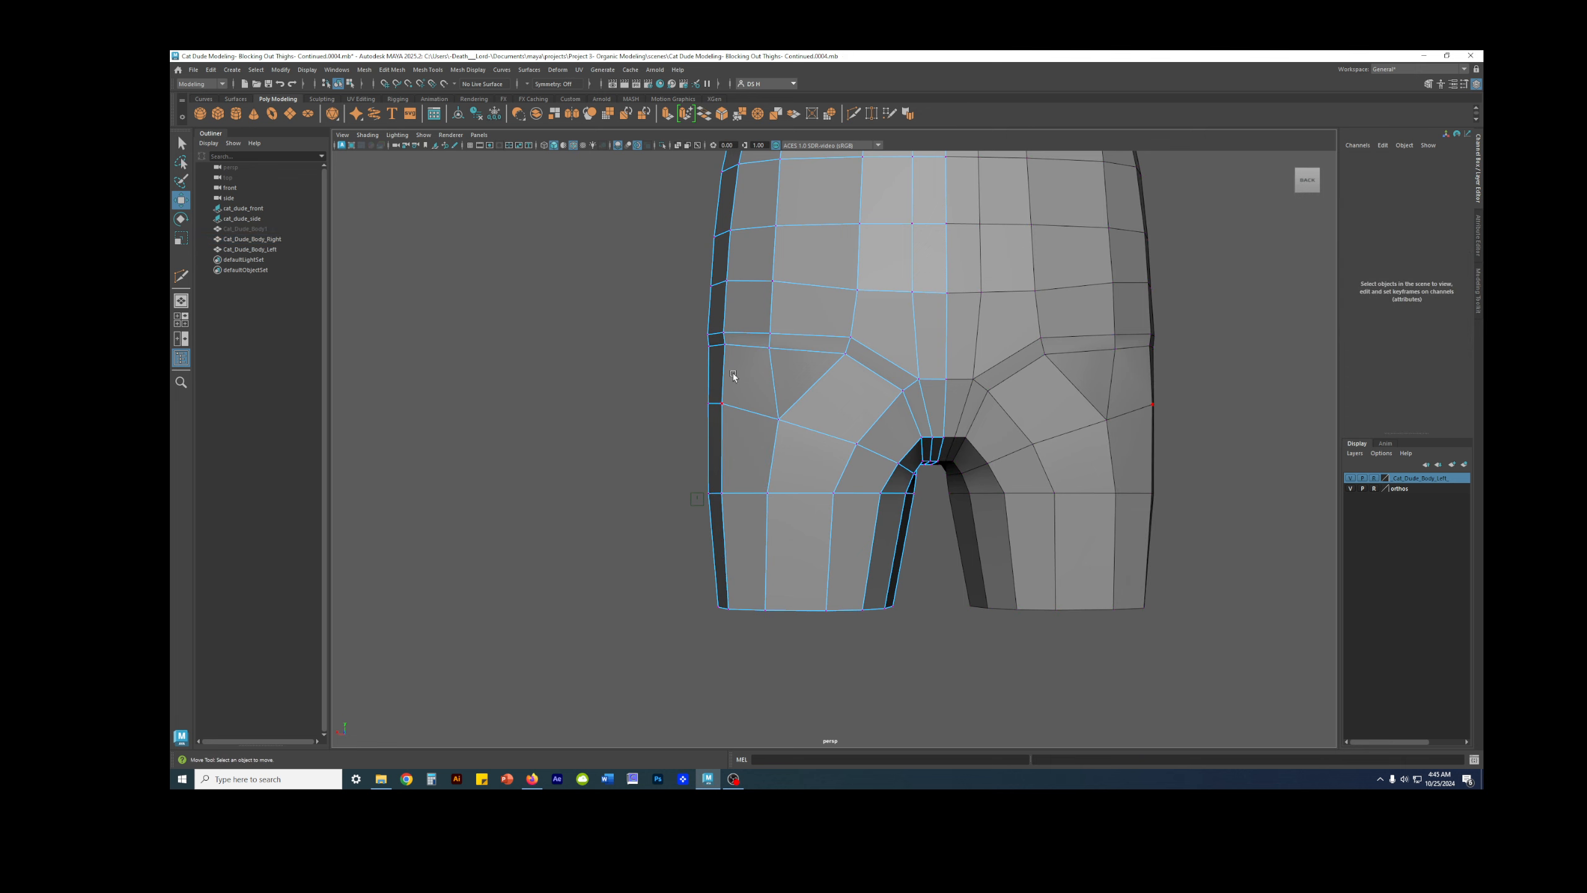
{"action": "left_click", "coordinate": [719, 608]}
{"action": "left_click_drag", "start_coordinate": [721, 601], "coordinate": [666, 605], "text": "alt"}
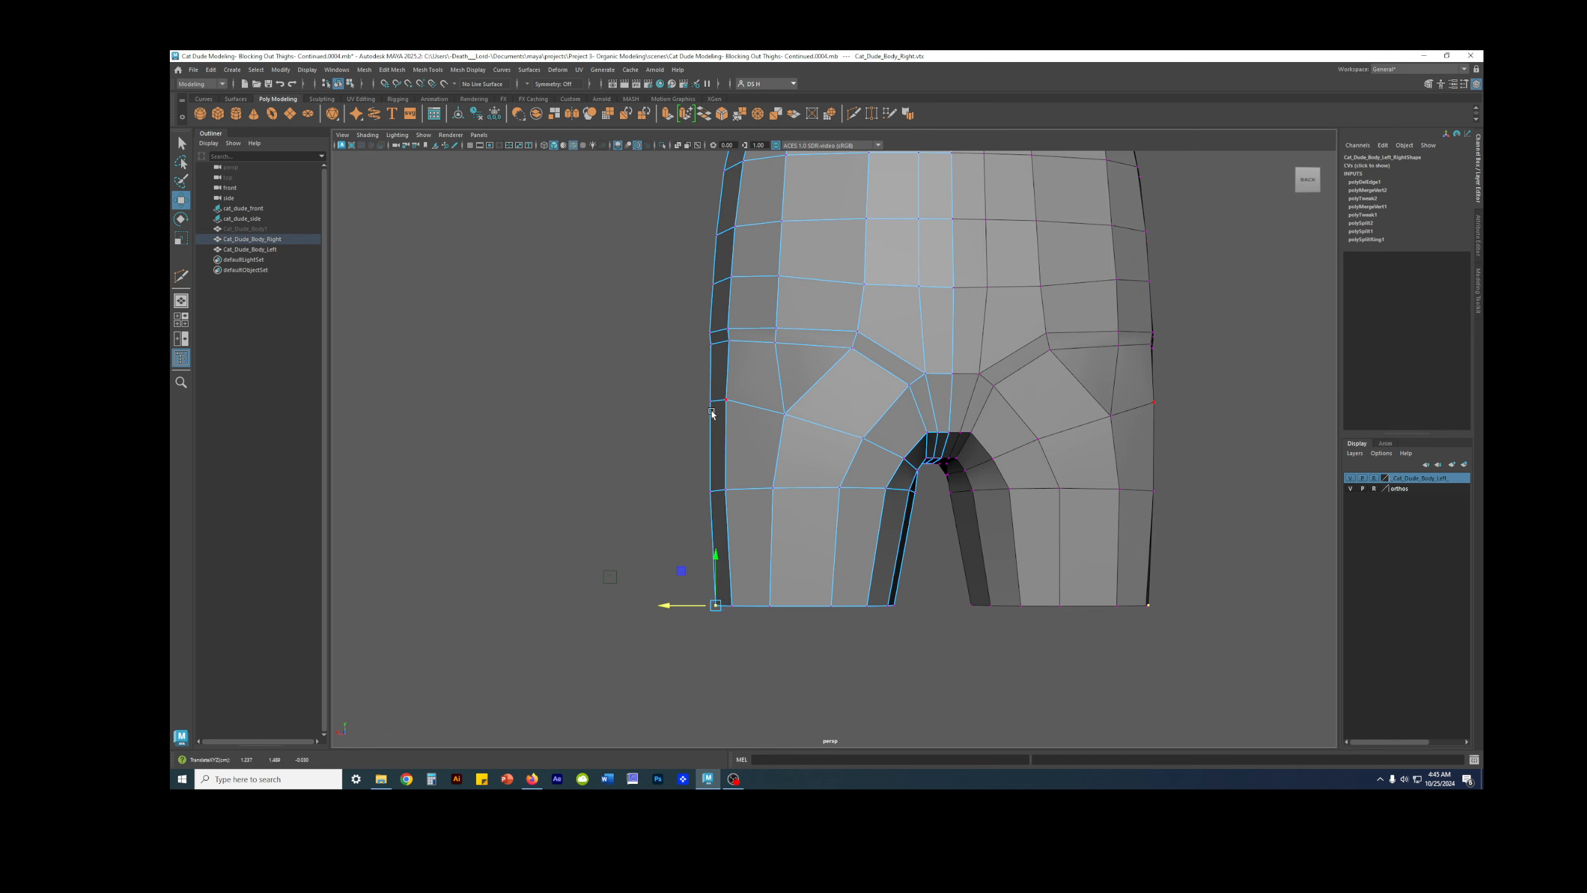
{"action": "left_click", "coordinate": [710, 492]}
{"action": "left_click_drag", "start_coordinate": [684, 493], "coordinate": [683, 494]}
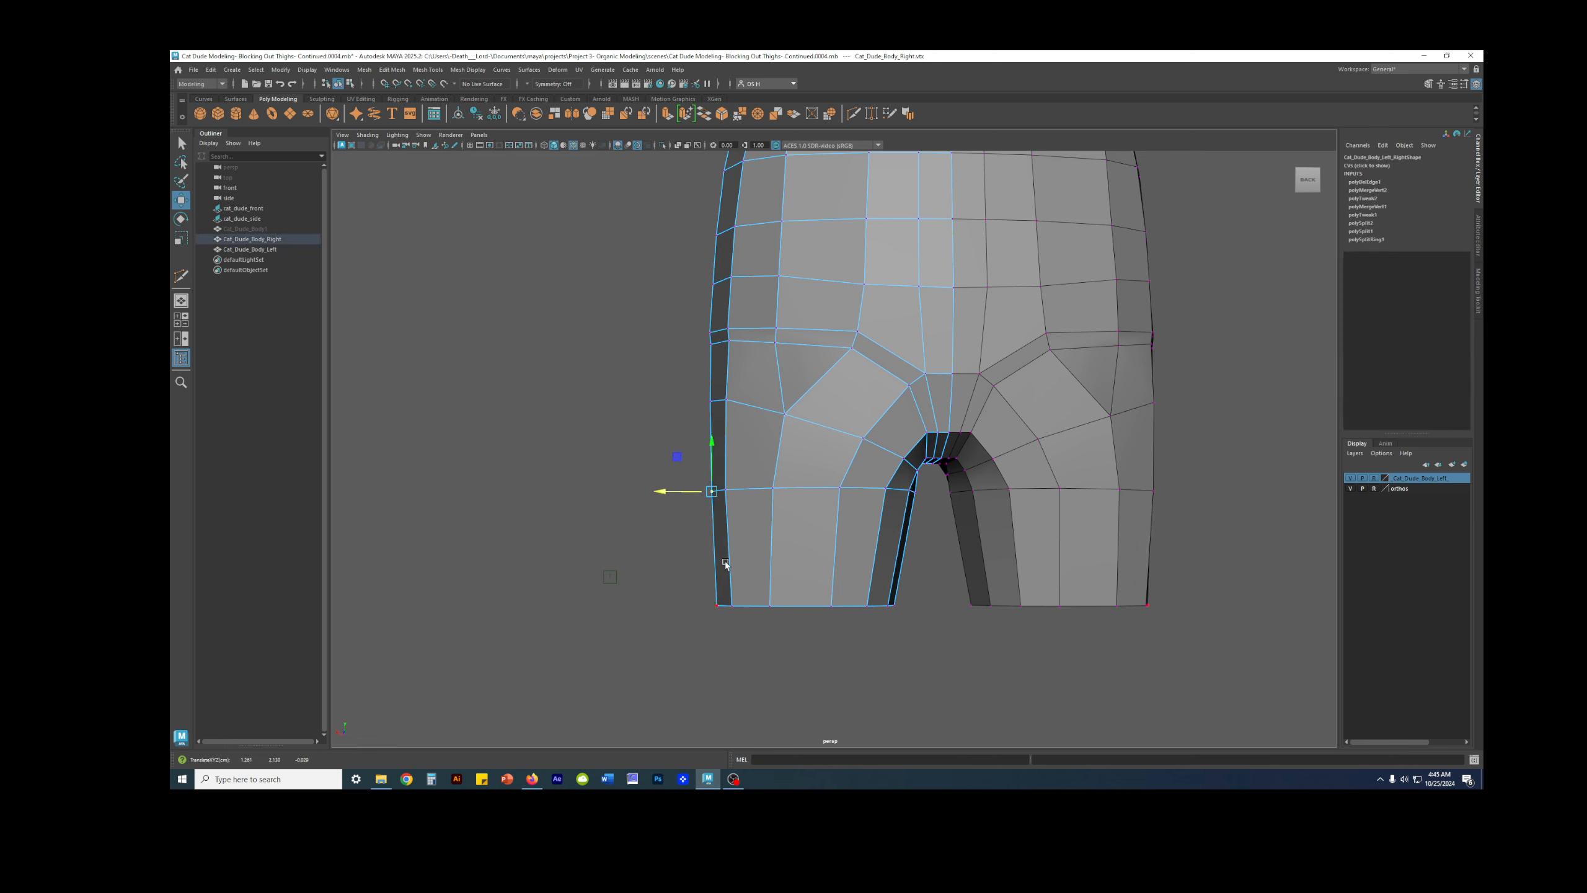
{"action": "left_click", "coordinate": [752, 688]}
{"action": "left_click_drag", "start_coordinate": [751, 688], "coordinate": [1027, 662], "text": "alt"}
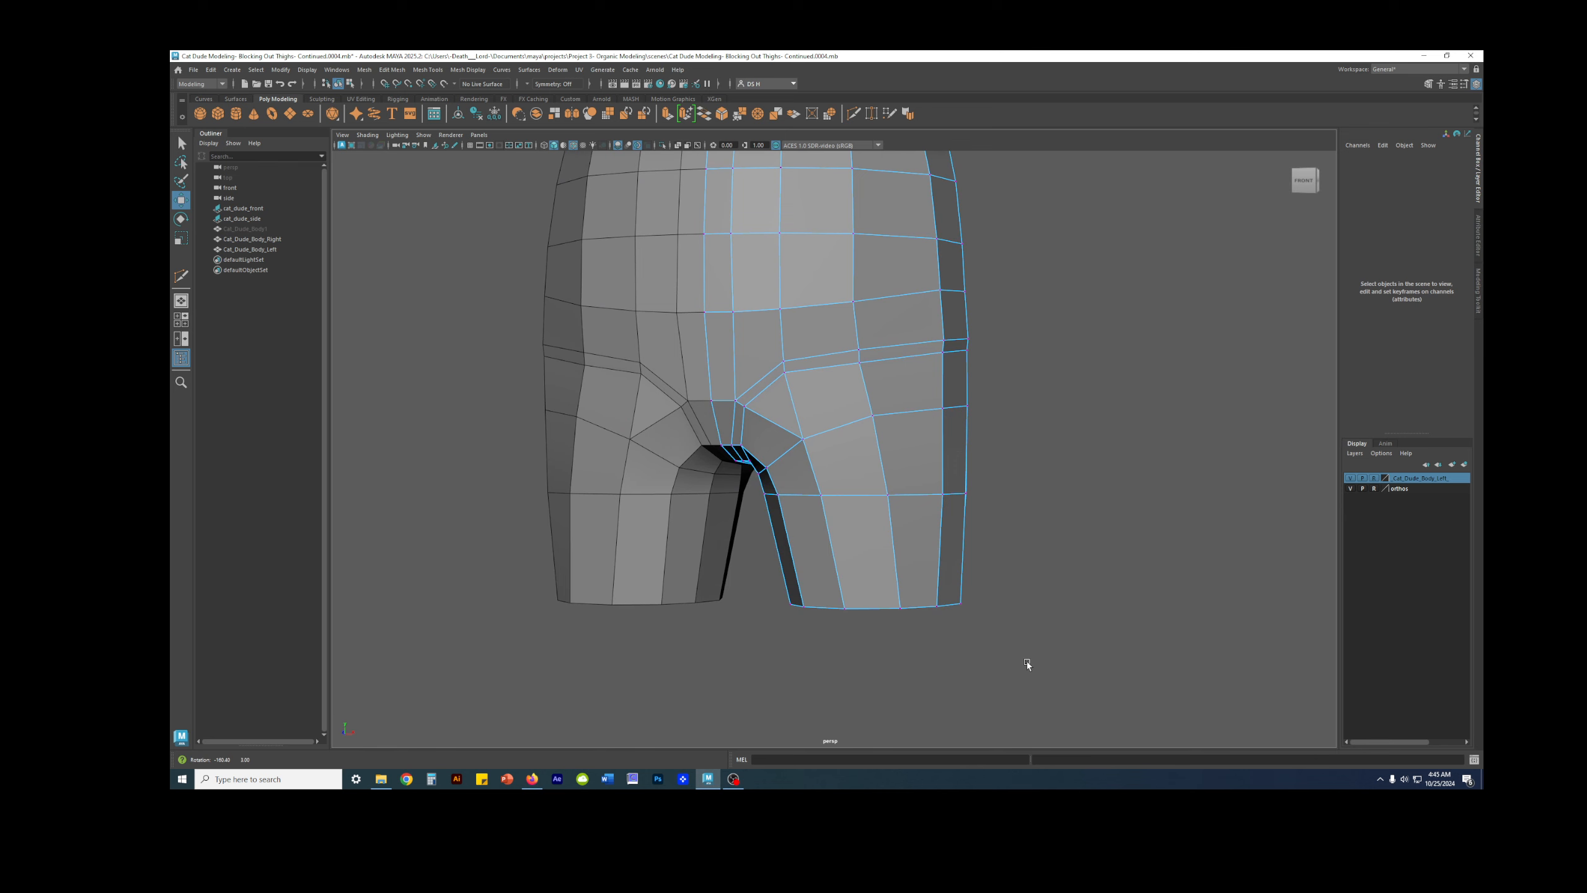
Step: Turn on the smooth preview and adjust the depth of the right leg's back bottom edge from the side
{"action": "key", "text": "3"}
{"action": "left_click", "coordinate": [949, 592]}
{"action": "left_click", "coordinate": [989, 509]}
{"action": "left_click_drag", "start_coordinate": [990, 509], "coordinate": [850, 577], "text": "alt"}
{"action": "key", "text": "F10"}
{"action": "left_click", "coordinate": [824, 653]}
{"action": "left_click_drag", "start_coordinate": [825, 653], "coordinate": [926, 620], "text": "alt"}
{"action": "left_click", "coordinate": [916, 607]}
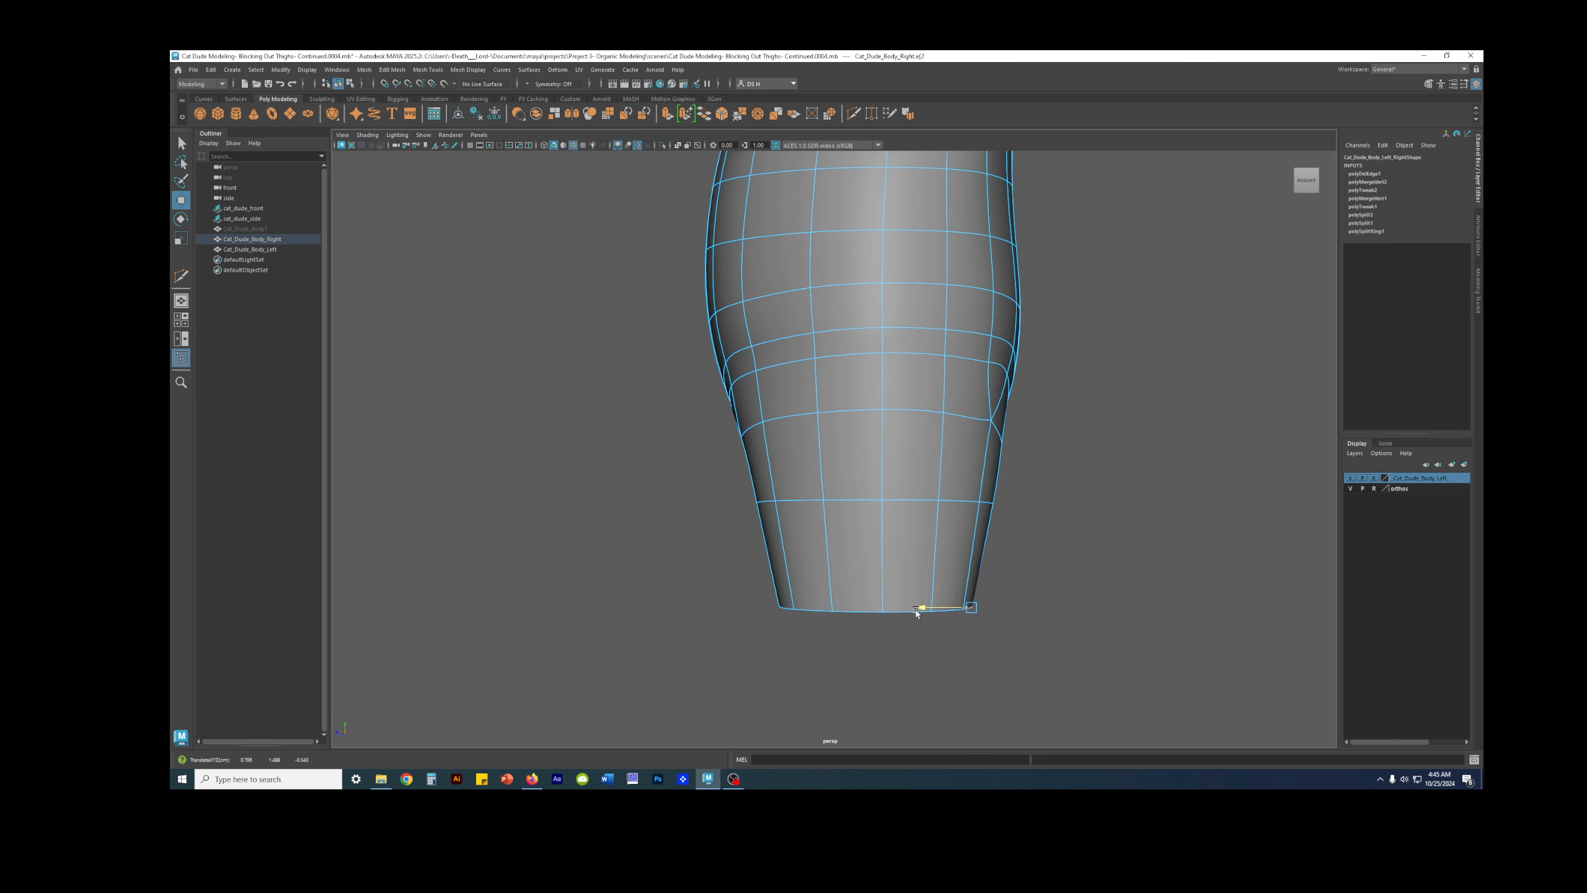
{"action": "left_click_drag", "start_coordinate": [924, 609], "coordinate": [899, 686], "text": "alt"}
Step: Examine the thigh and crotch shape of both legs from several angles
{"action": "left_click", "coordinate": [1012, 669]}
{"action": "right_click_drag", "start_coordinate": [878, 665], "coordinate": [813, 660]}
{"action": "left_click", "coordinate": [866, 725]}
{"action": "left_click_drag", "start_coordinate": [857, 703], "coordinate": [984, 669], "text": "alt"}
{"action": "left_click_drag", "start_coordinate": [984, 669], "coordinate": [1006, 661], "text": "alt"}
{"action": "right_click_drag", "start_coordinate": [1006, 661], "coordinate": [845, 636], "text": "alt"}
{"action": "left_click_drag", "start_coordinate": [845, 633], "coordinate": [951, 451], "text": "alt"}
{"action": "left_click", "coordinate": [910, 357]}
Step: Adjust the middle inner-thigh vertex just below the crotch sideways on the right leg, working from beneath
{"action": "scroll", "coordinate": [923, 361], "scroll_direction": "up", "scroll_amount": 3}
{"action": "left_click", "coordinate": [951, 601]}
{"action": "left_click_drag", "start_coordinate": [951, 601], "coordinate": [865, 443], "text": "alt"}
{"action": "right_click_drag", "start_coordinate": [864, 444], "coordinate": [924, 425], "text": "alt"}
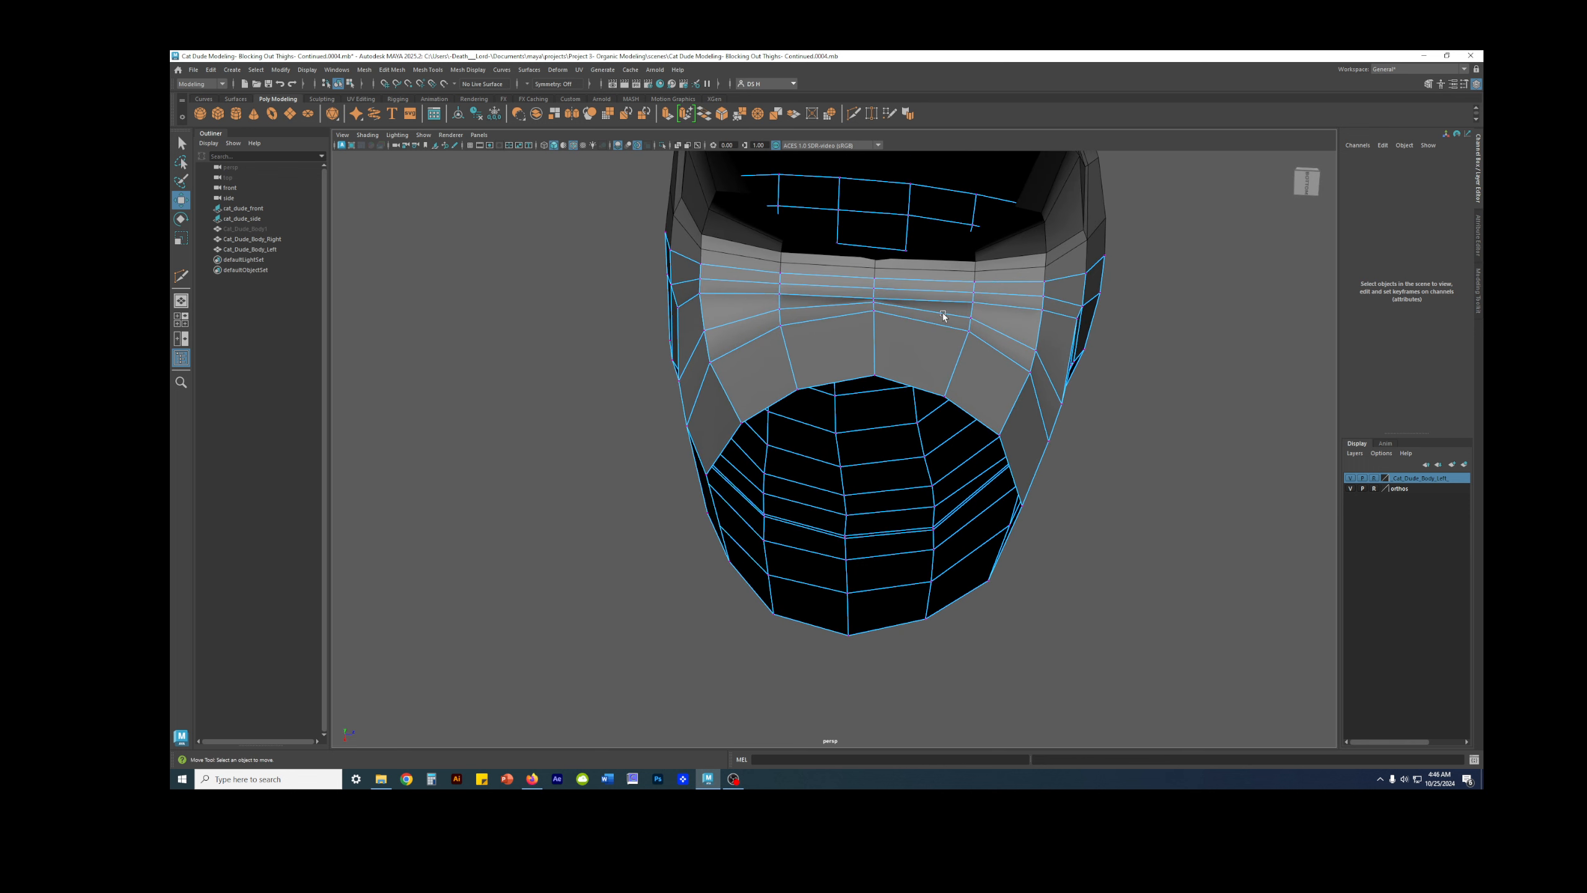
{"action": "middle_click_drag", "start_coordinate": [928, 334], "coordinate": [917, 433], "text": "alt"}
{"action": "right_click_drag", "start_coordinate": [917, 433], "coordinate": [977, 417], "text": "alt"}
{"action": "left_click", "coordinate": [907, 355]}
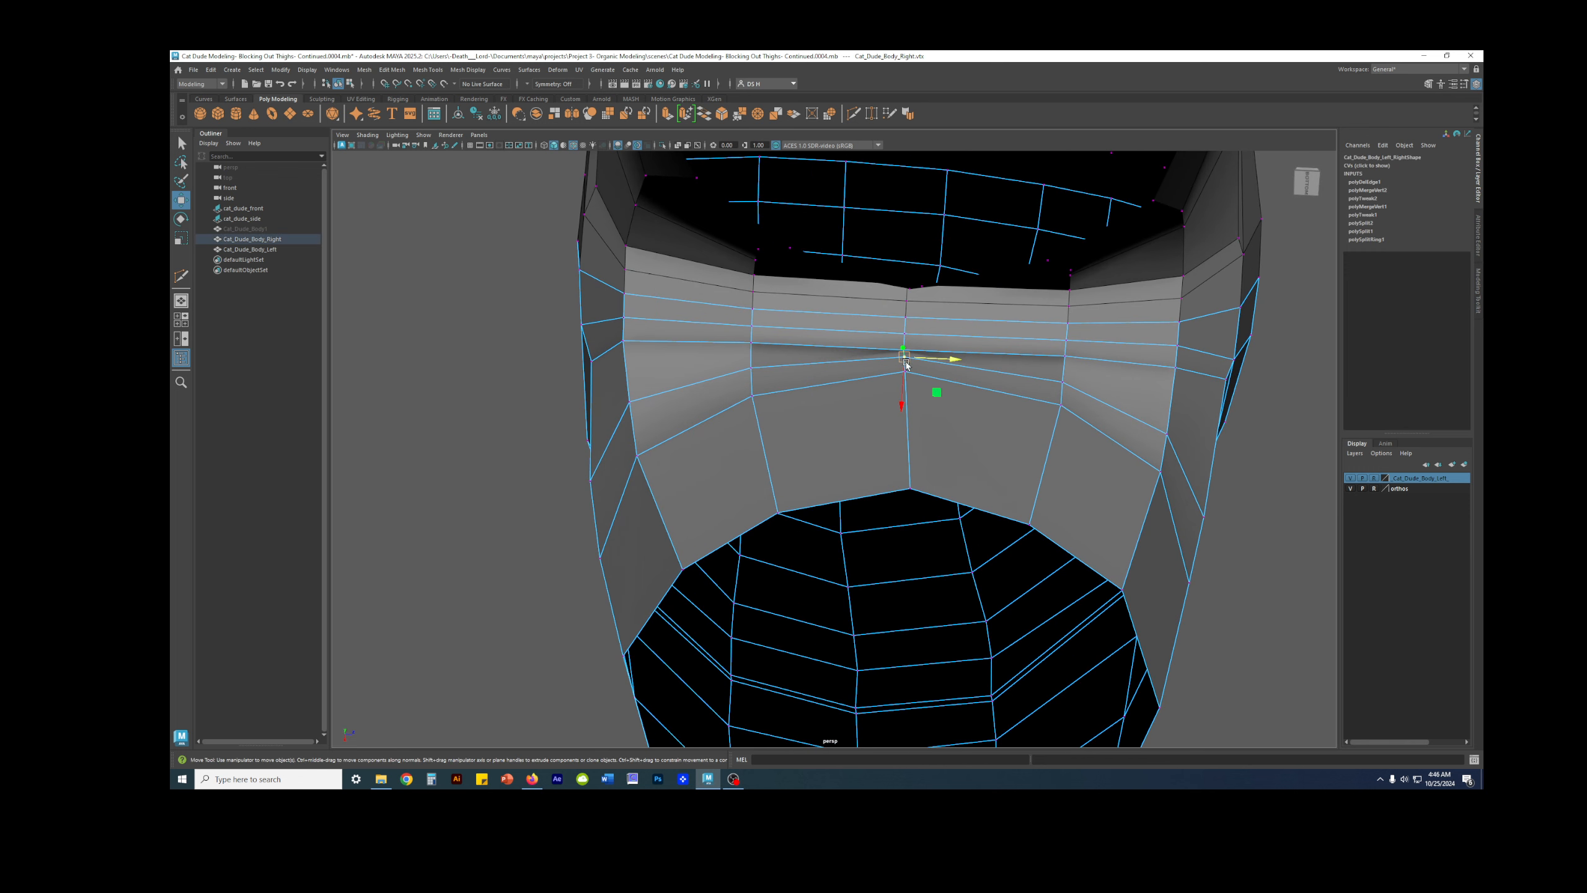
{"action": "right_click_drag", "start_coordinate": [907, 356], "coordinate": [954, 395], "text": "alt"}
{"action": "left_click_drag", "start_coordinate": [930, 361], "coordinate": [934, 364]}
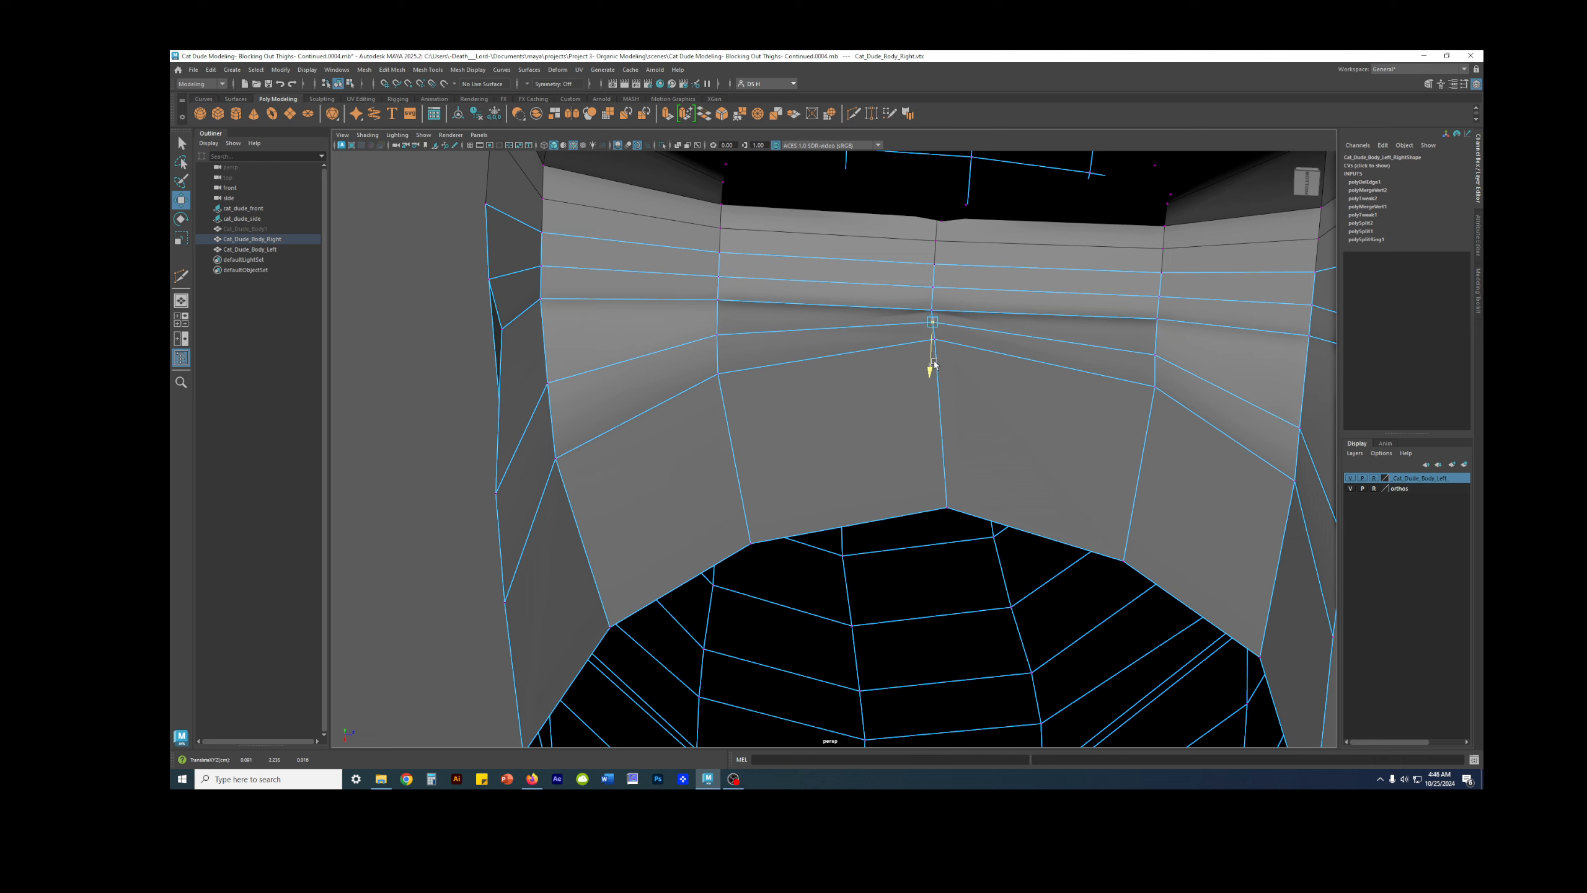
Step: Adjust the middle inner-thigh vertex beneath the crotch on the right leg sideways, working from the inner side
{"action": "left_click", "coordinate": [426, 440]}
{"action": "left_click_drag", "start_coordinate": [885, 426], "coordinate": [984, 432], "text": "alt"}
{"action": "right_click_drag", "start_coordinate": [985, 432], "coordinate": [863, 414], "text": "alt"}
{"action": "left_click_drag", "start_coordinate": [863, 414], "coordinate": [879, 419], "text": "alt"}
{"action": "left_click_drag", "start_coordinate": [1059, 415], "coordinate": [946, 425], "text": "alt"}
{"action": "right_click_drag", "start_coordinate": [946, 425], "coordinate": [918, 325], "text": "alt"}
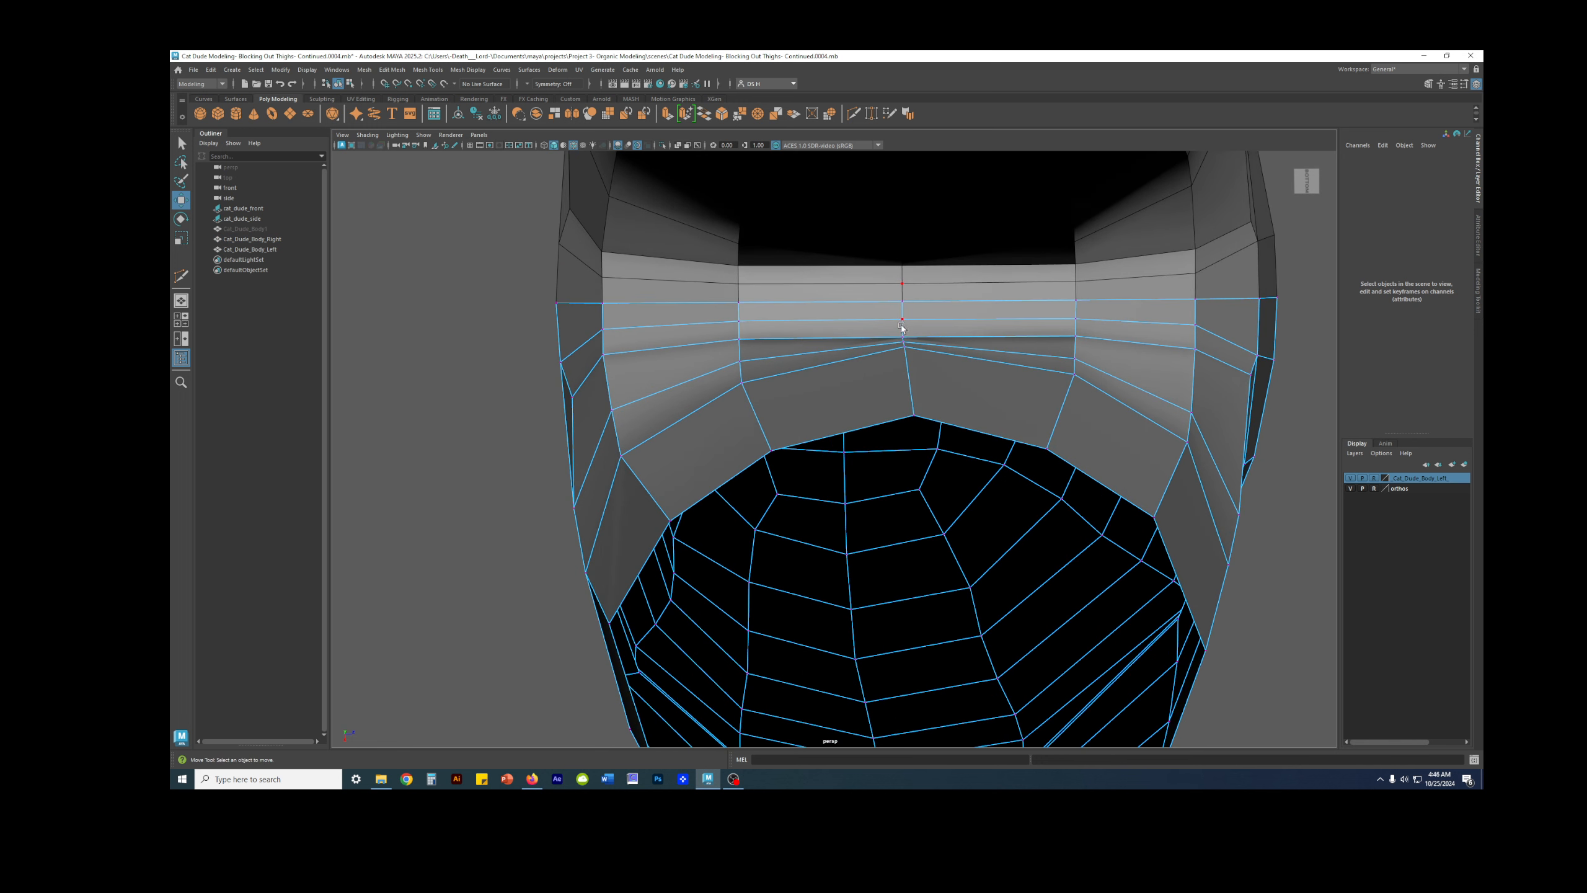
{"action": "left_click", "coordinate": [903, 336]}
{"action": "left_click_drag", "start_coordinate": [901, 369], "coordinate": [900, 365]}
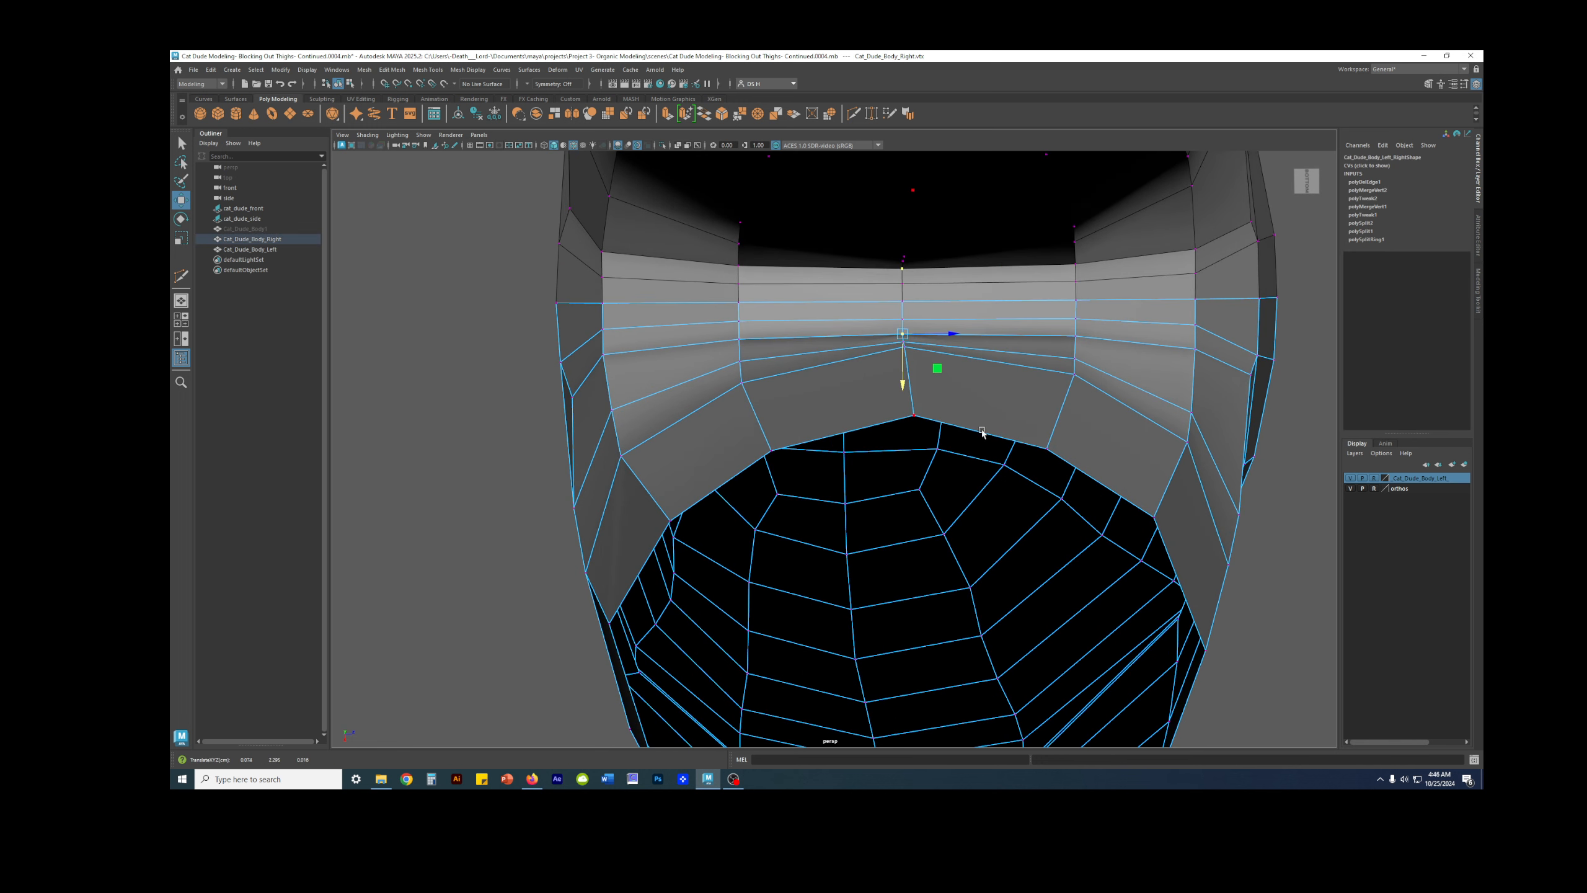
Step: Adjust the depth of the rearmost vertex on the right thigh, just below the doubled loops
{"action": "left_click", "coordinate": [609, 374]}
{"action": "left_click", "coordinate": [595, 396]}
{"action": "left_click_drag", "start_coordinate": [613, 396], "coordinate": [604, 398]}
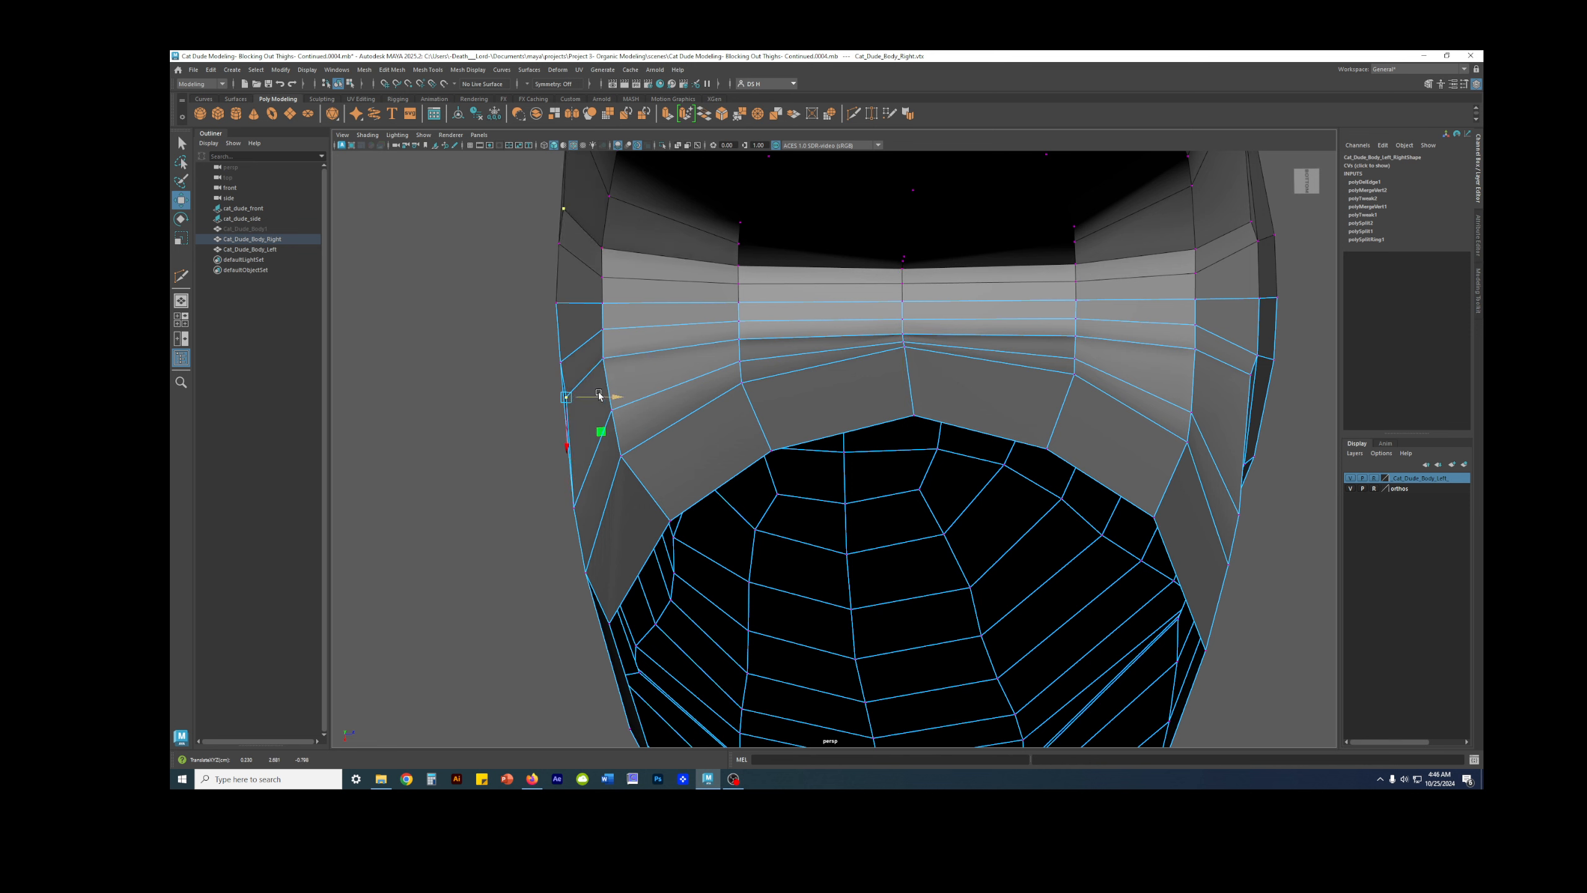
{"action": "left_click_drag", "start_coordinate": [597, 396], "coordinate": [594, 394]}
{"action": "key", "text": "q"}
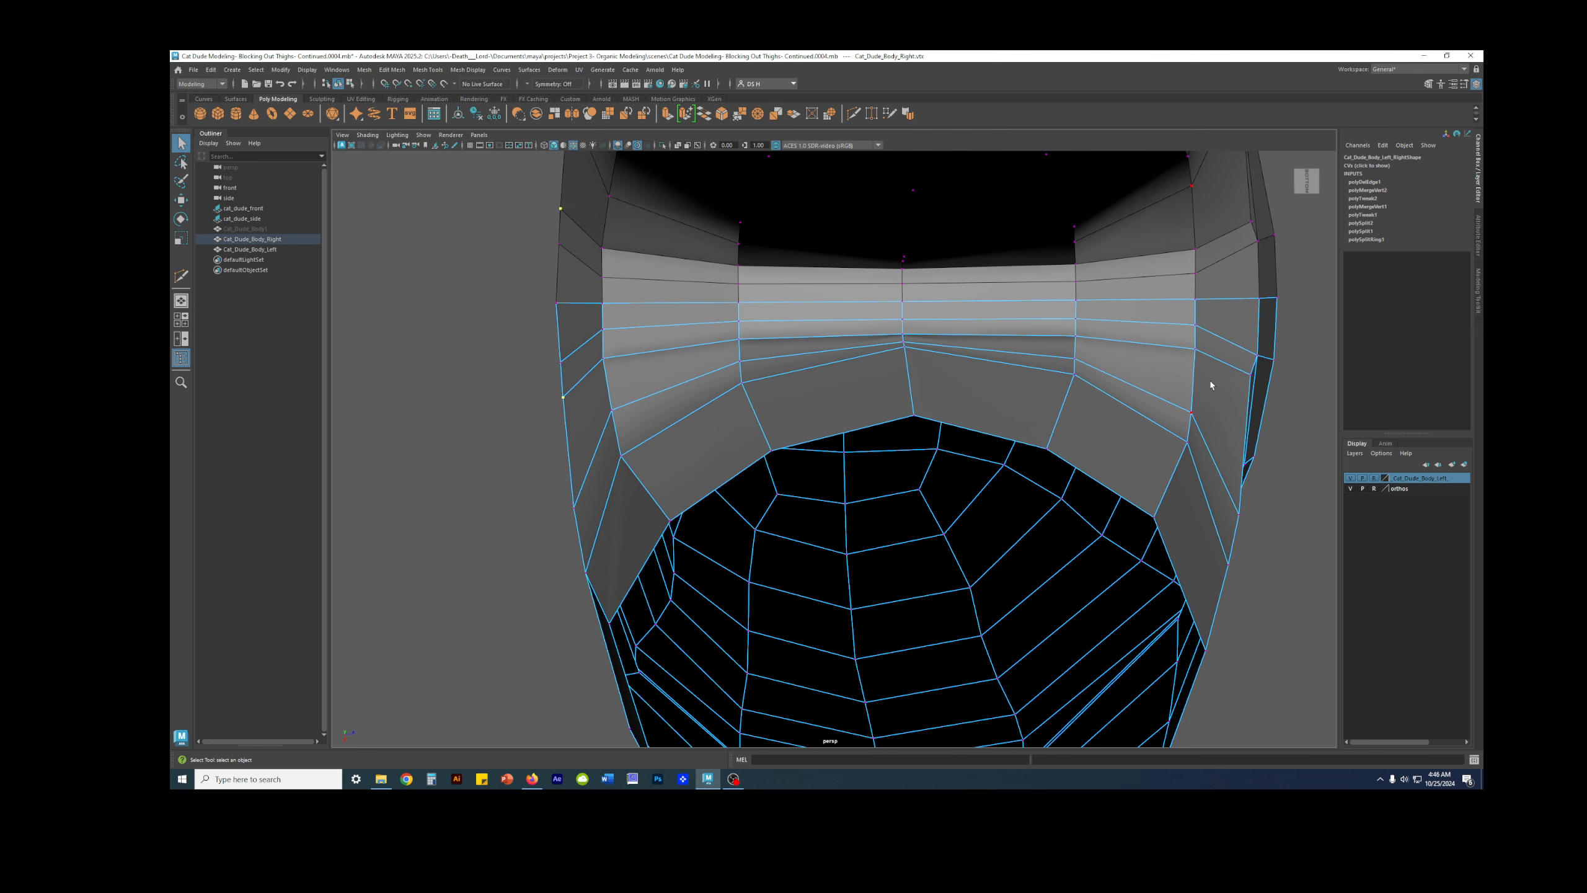
Step: Nudge the right leg's middle inner-thigh vertex sideways again to even out the lower loop under the crotch
{"action": "left_click_drag", "start_coordinate": [1227, 351], "coordinate": [1212, 323], "text": "alt"}
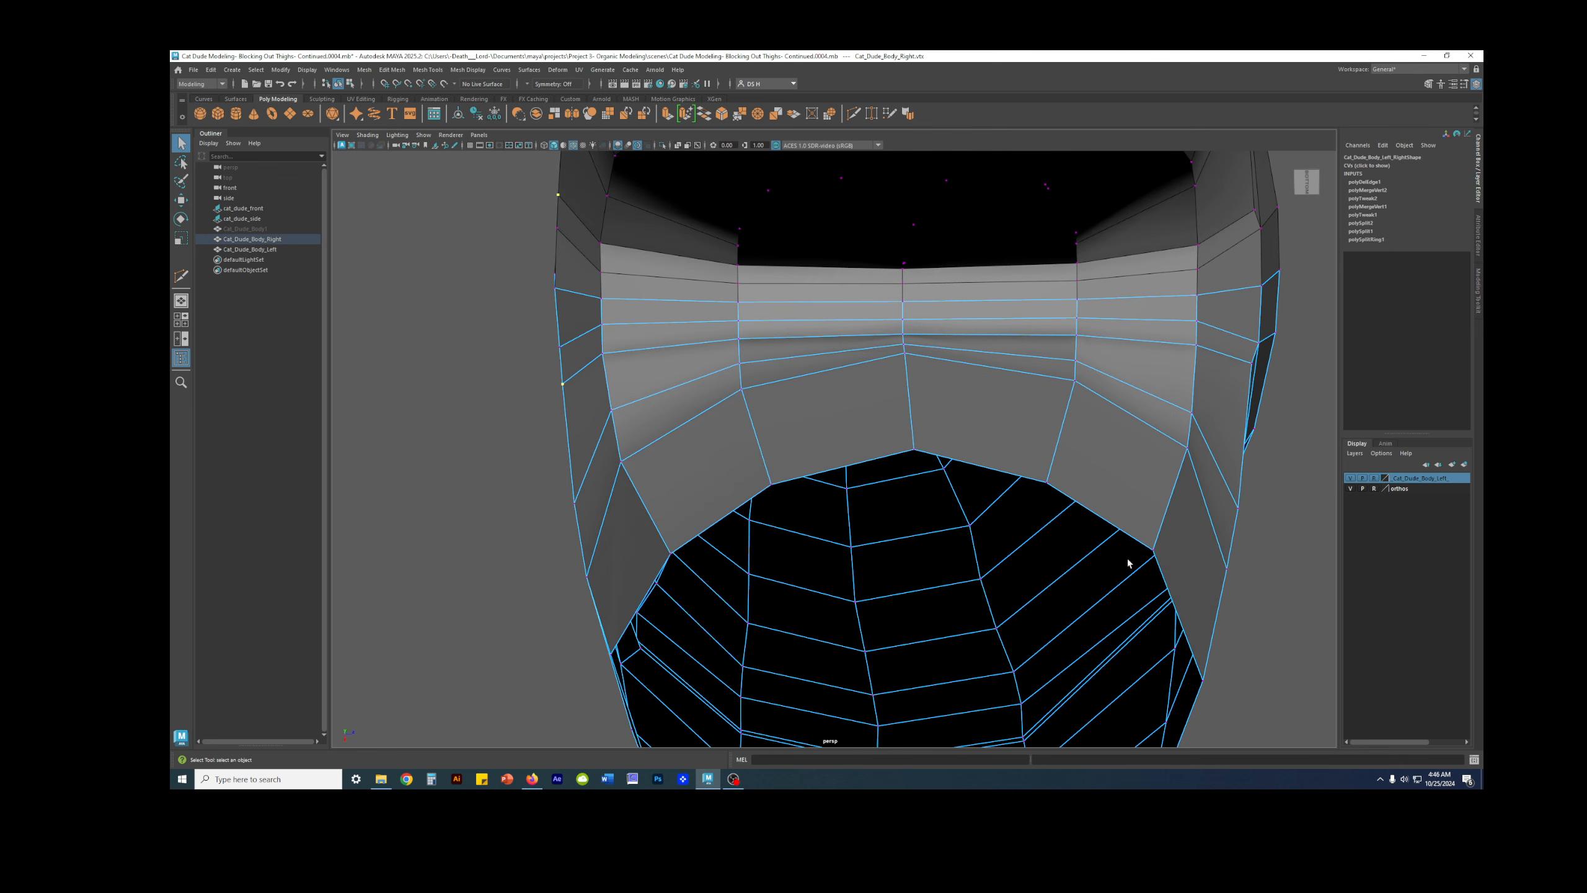
{"action": "left_click_drag", "start_coordinate": [1128, 409], "coordinate": [1091, 517], "text": "alt"}
{"action": "key", "text": "w"}
{"action": "left_click_drag", "start_coordinate": [1070, 462], "coordinate": [1019, 505]}
{"action": "left_click", "coordinate": [912, 418]}
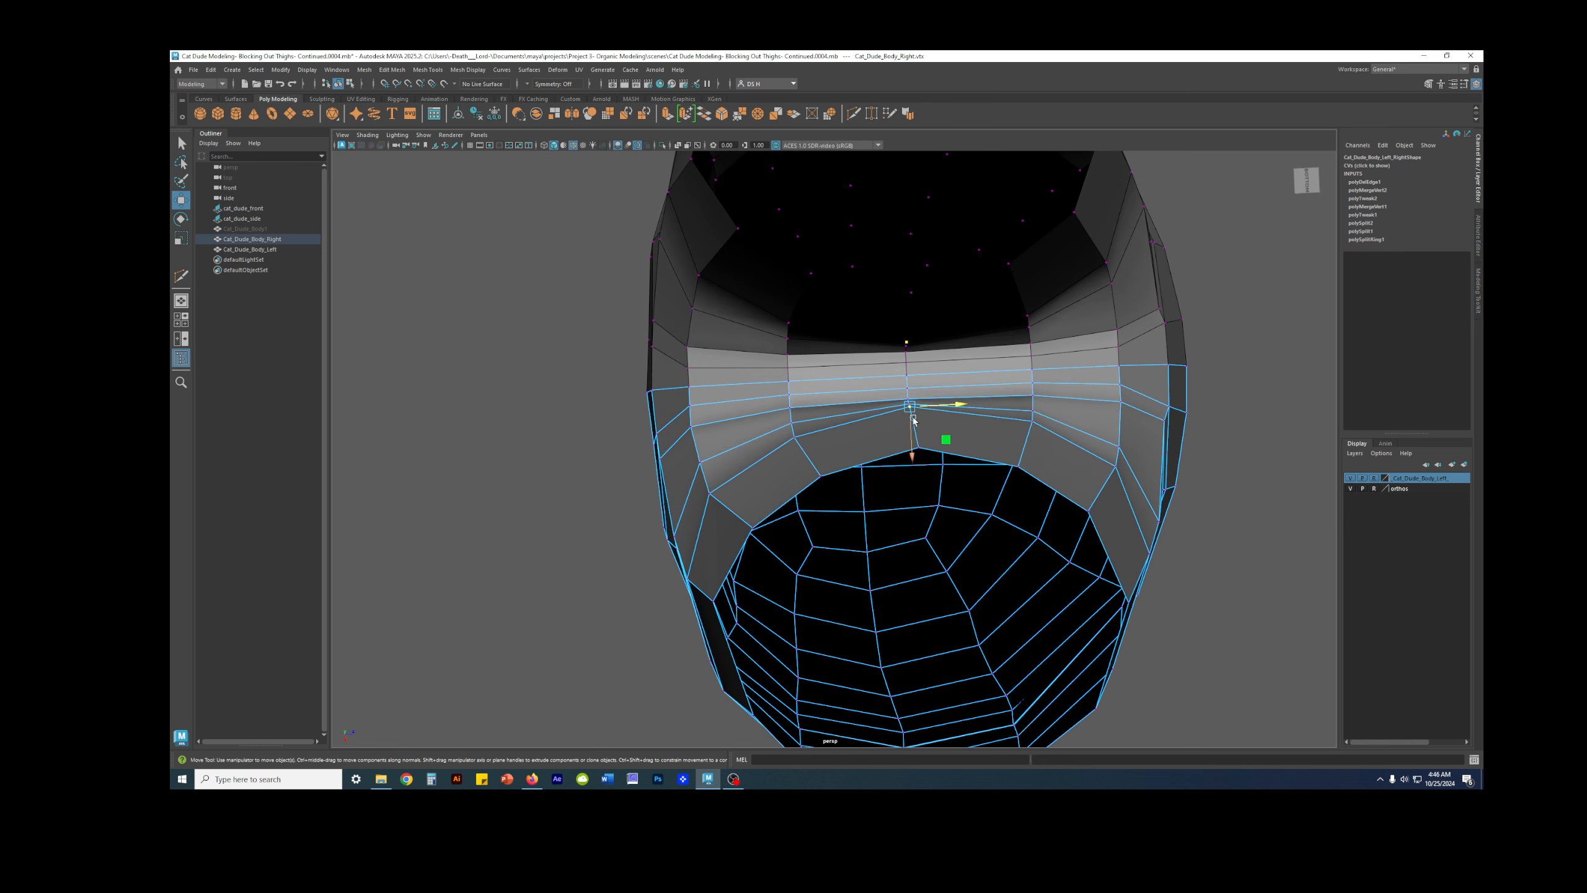
{"action": "left_click_drag", "start_coordinate": [914, 440], "coordinate": [914, 441]}
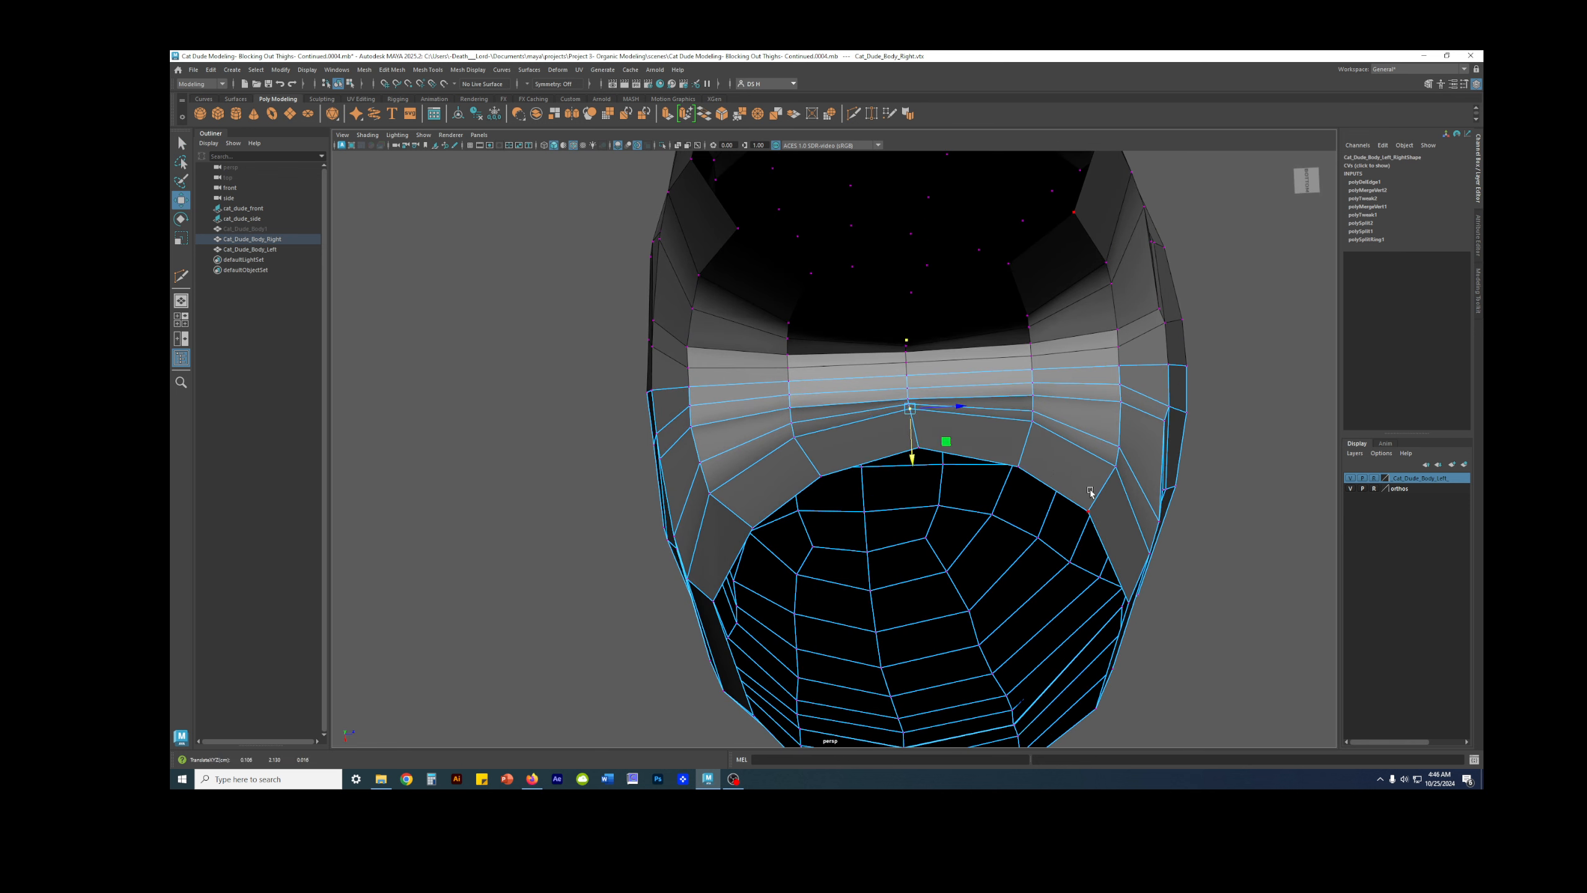
Step: Turn on the smooth preview and refine the inner rim vertices of the right leg opening from beneath
{"action": "left_click_drag", "start_coordinate": [1135, 502], "coordinate": [1174, 403], "text": "alt"}
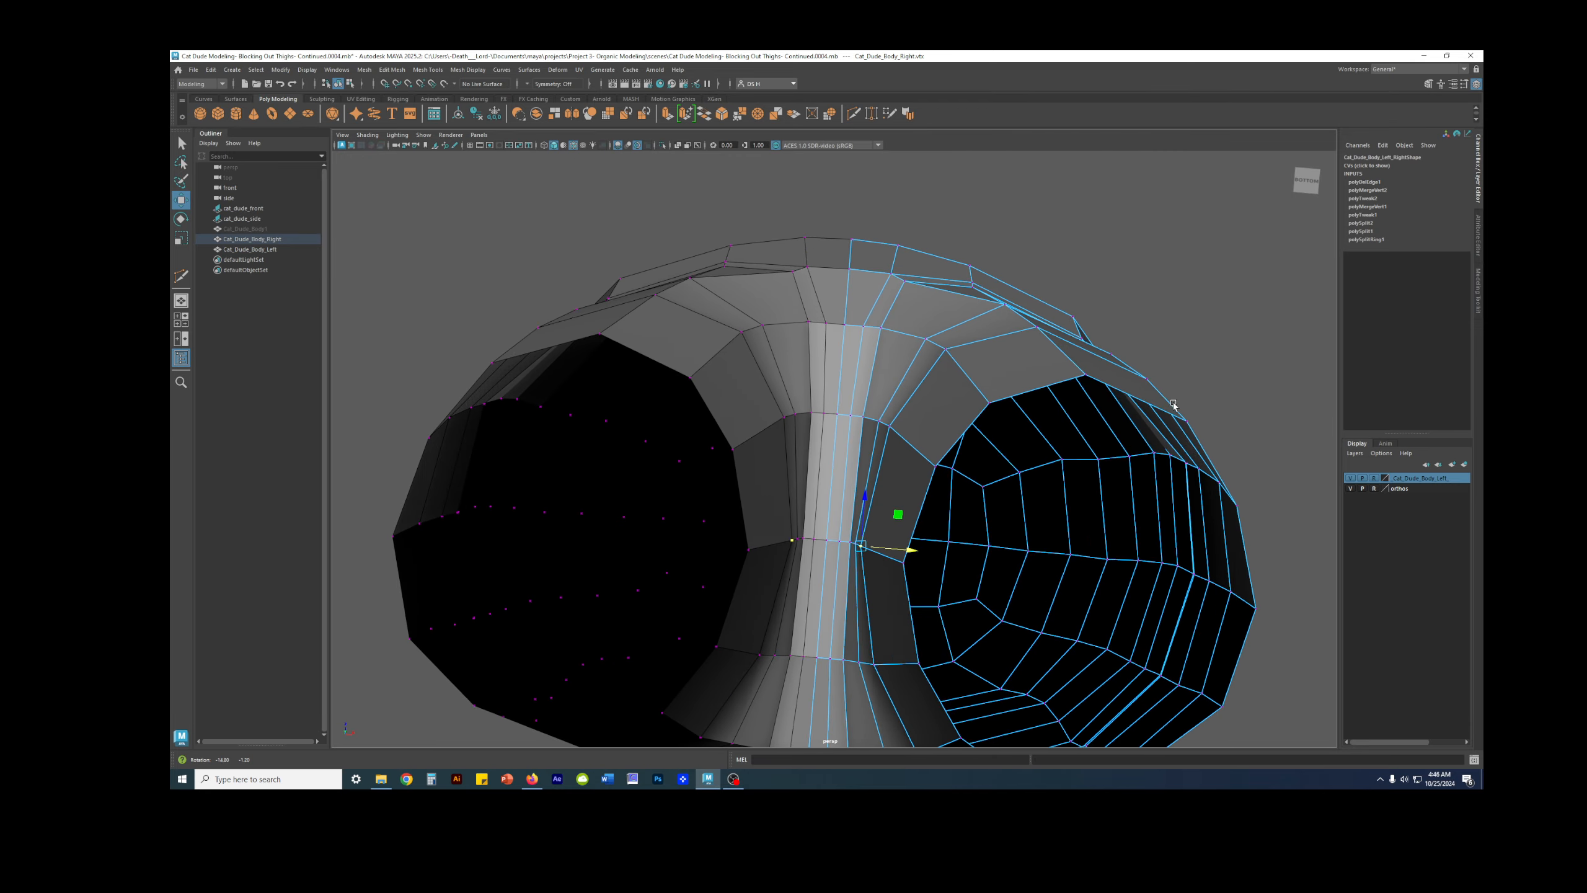
{"action": "left_click", "coordinate": [1147, 305]}
{"action": "left_click_drag", "start_coordinate": [1147, 305], "coordinate": [1129, 310], "text": "alt"}
{"action": "right_click_drag", "start_coordinate": [1129, 310], "coordinate": [759, 324], "text": "alt"}
{"action": "left_click_drag", "start_coordinate": [759, 324], "coordinate": [765, 336], "text": "alt"}
{"action": "key", "text": "3"}
{"action": "left_click_drag", "start_coordinate": [798, 450], "coordinate": [806, 455], "text": "alt"}
{"action": "right_click_drag", "start_coordinate": [806, 455], "coordinate": [1010, 429], "text": "alt"}
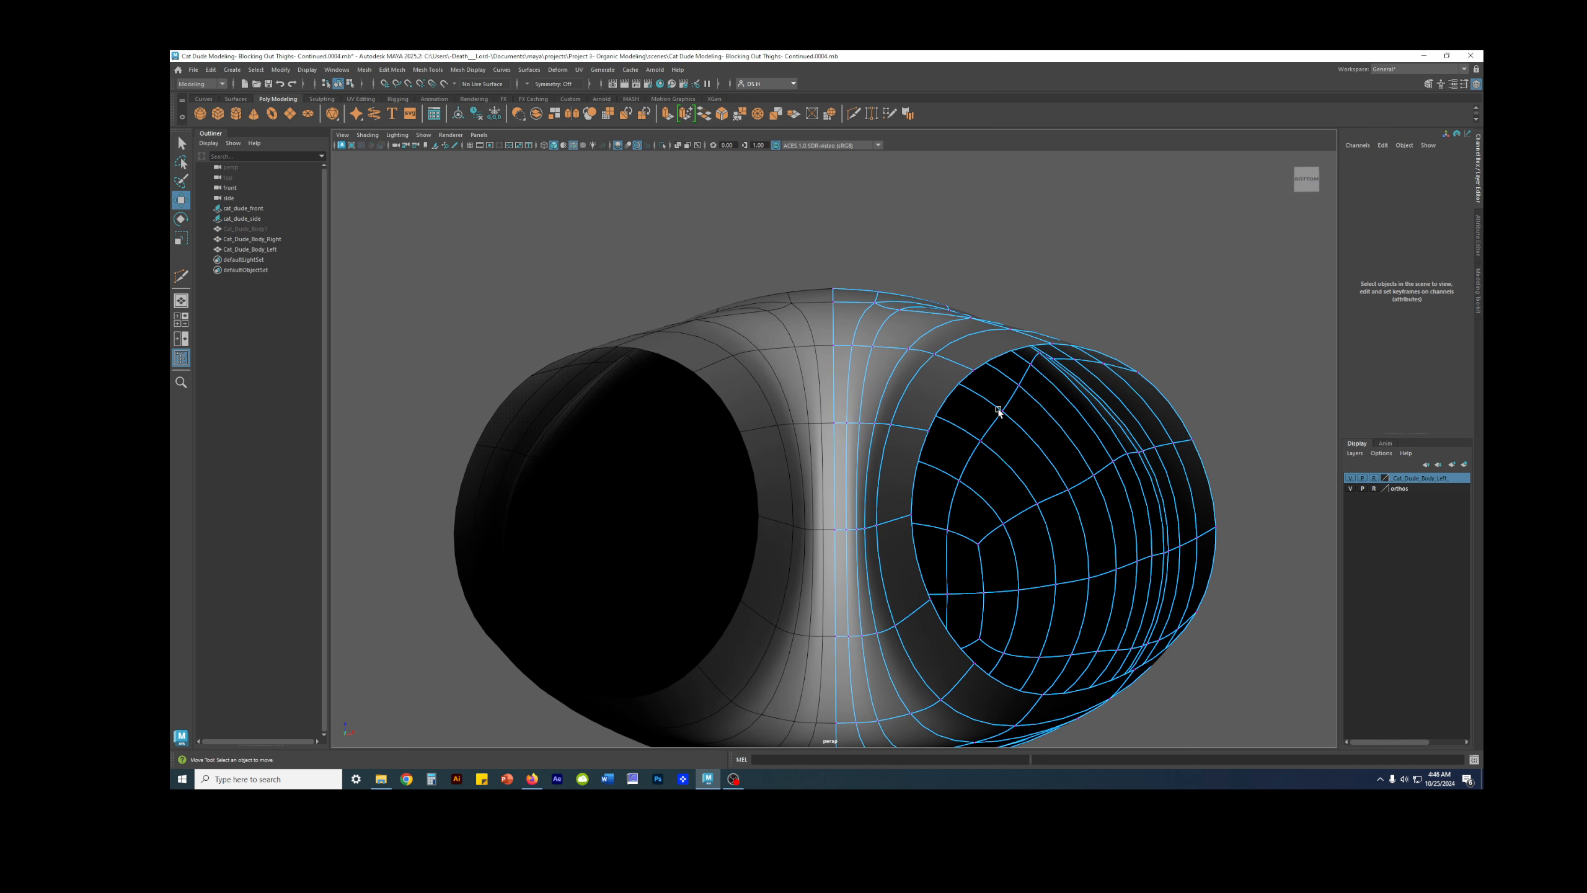
{"action": "left_click", "coordinate": [981, 374]}
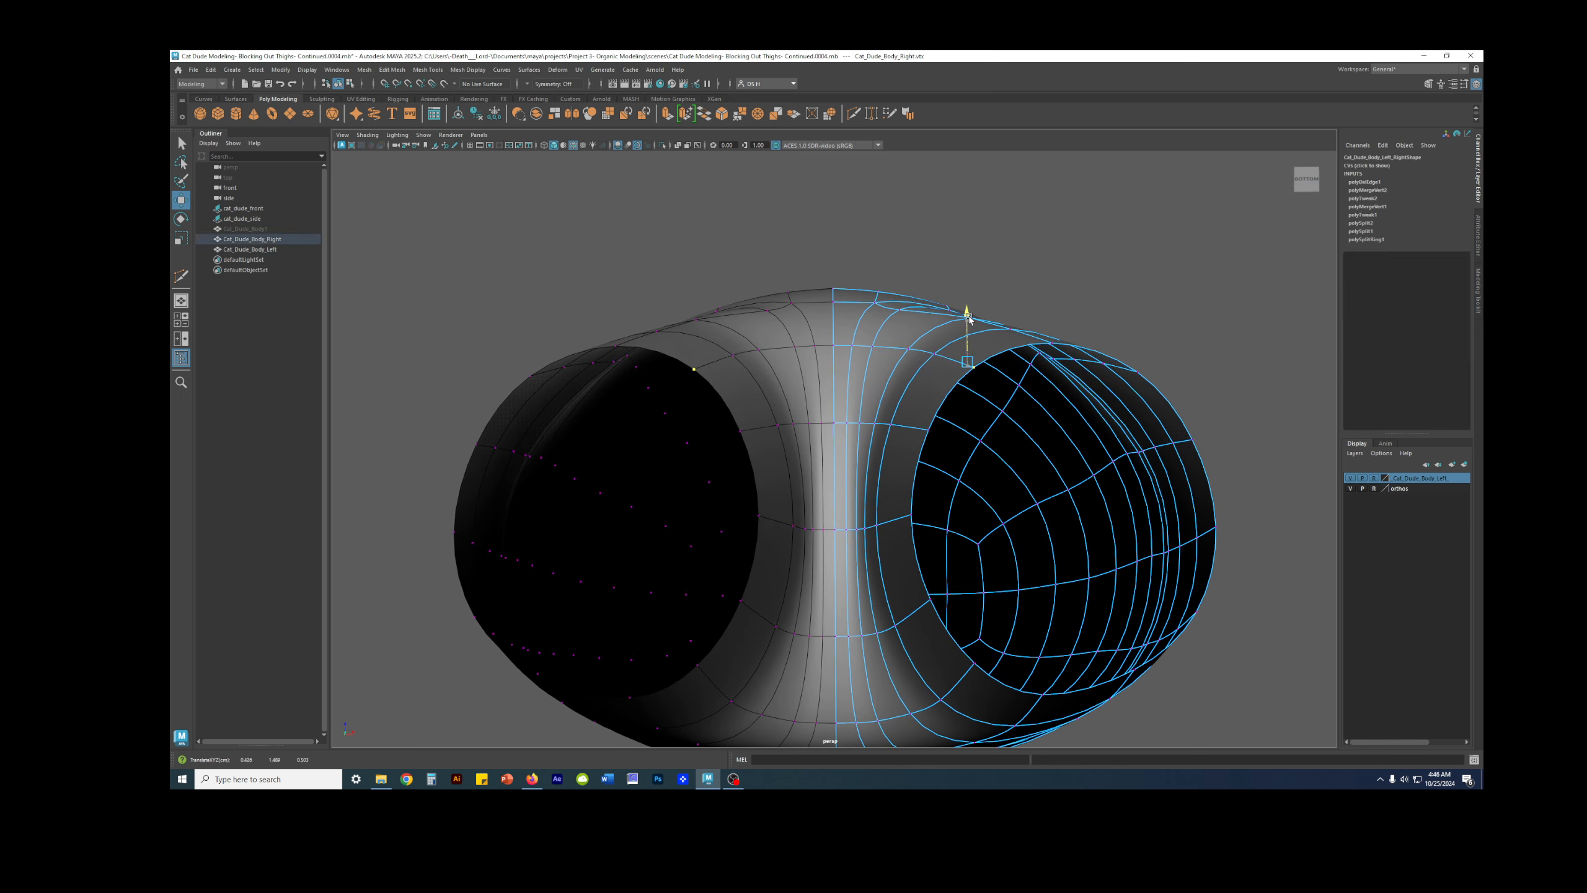
{"action": "left_click", "coordinate": [915, 515]}
{"action": "left_click_drag", "start_coordinate": [915, 556], "coordinate": [915, 561], "text": "alt"}
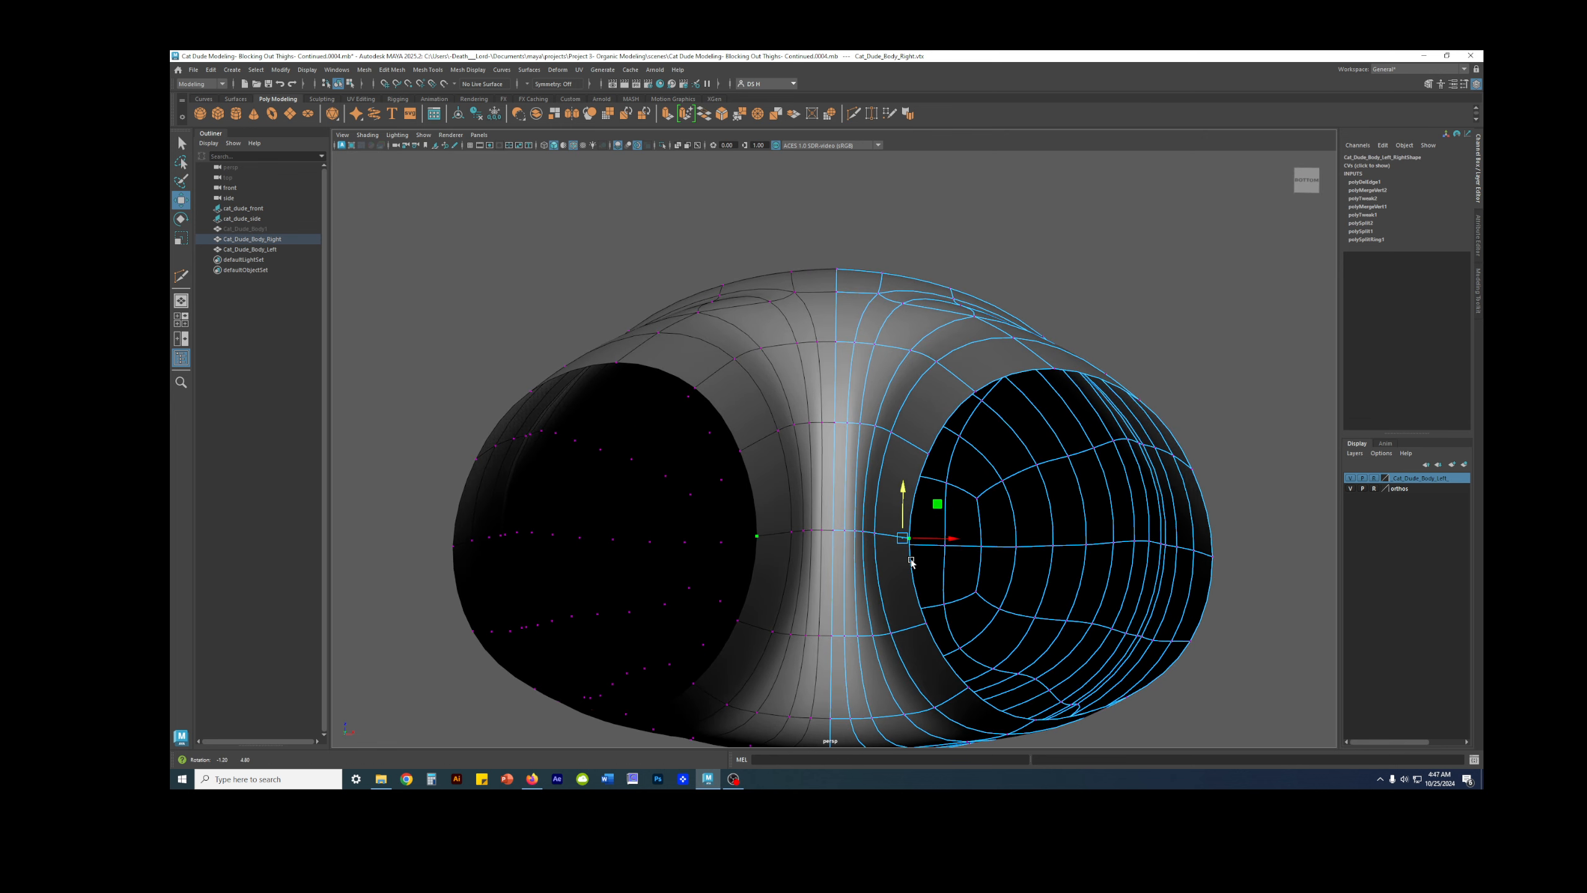
{"action": "left_click_drag", "start_coordinate": [1059, 452], "coordinate": [929, 554], "text": "alt"}
{"action": "left_click", "coordinate": [1190, 441]}
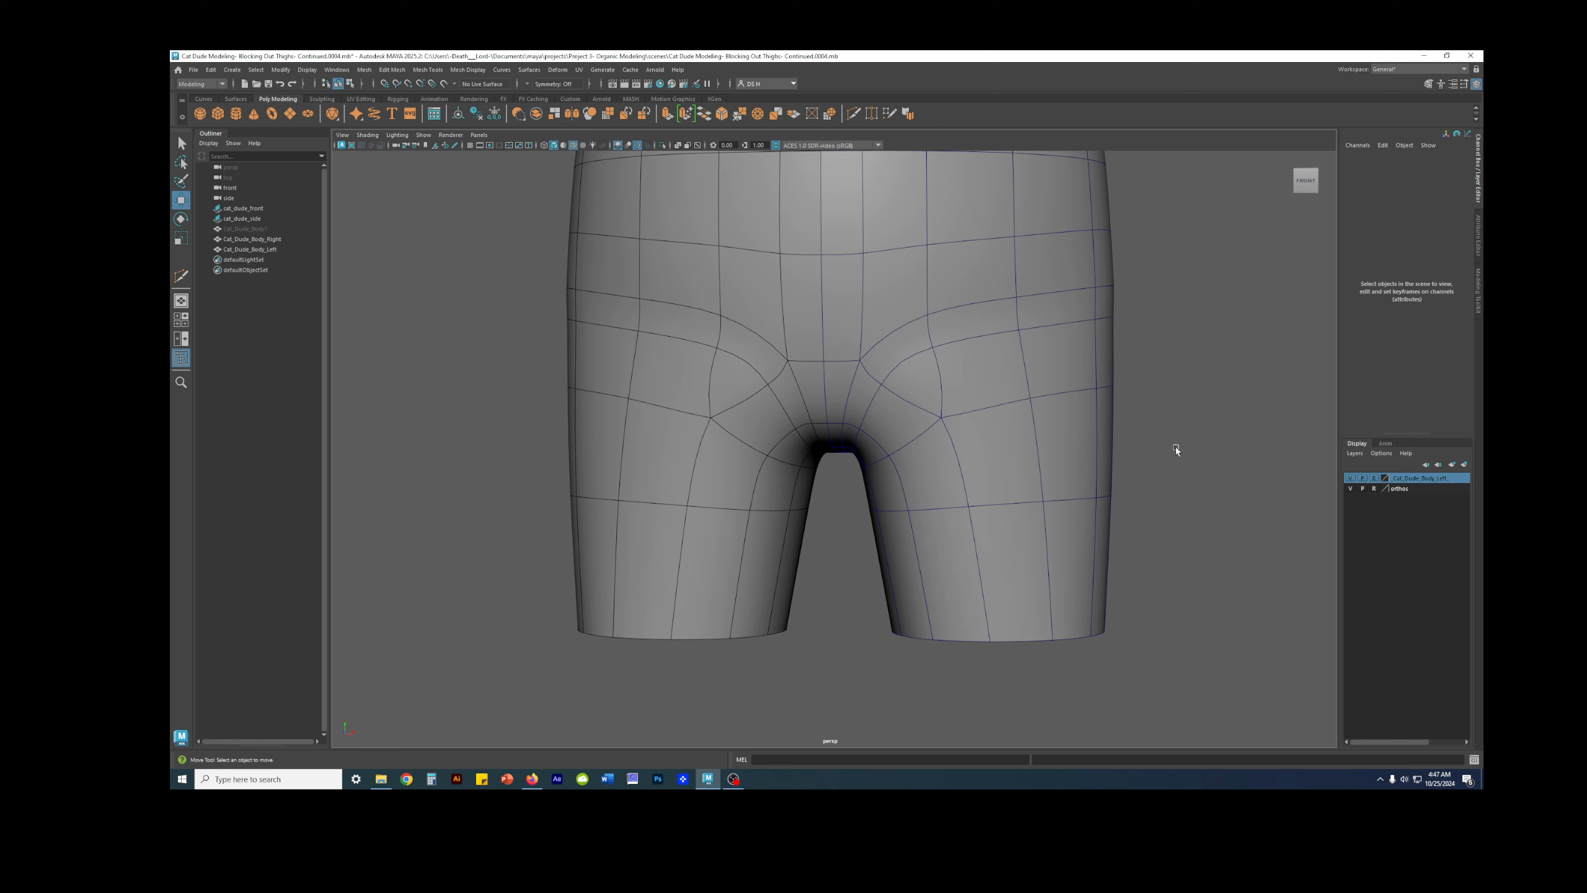
Step: Turn off the smooth preview and move the two frontmost short edges between the doubled thigh loops forward on the right leg's outer side
{"action": "left_click_drag", "start_coordinate": [1087, 452], "coordinate": [791, 448], "text": "alt"}
{"action": "left_click", "coordinate": [791, 448]}
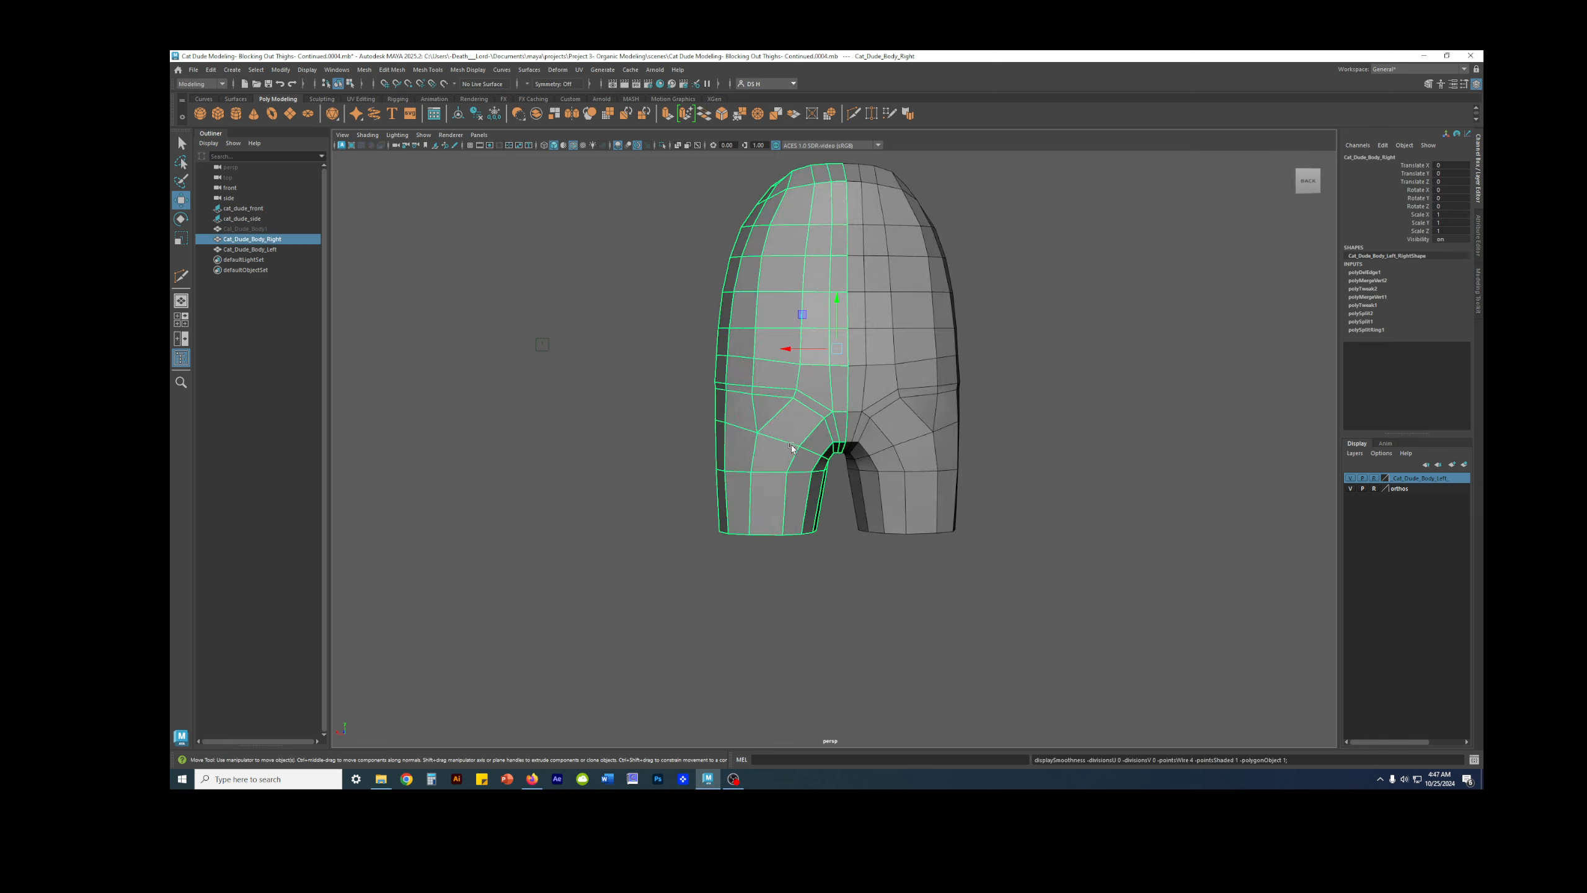
{"action": "right_click_drag", "start_coordinate": [761, 422], "coordinate": [924, 385], "text": "alt"}
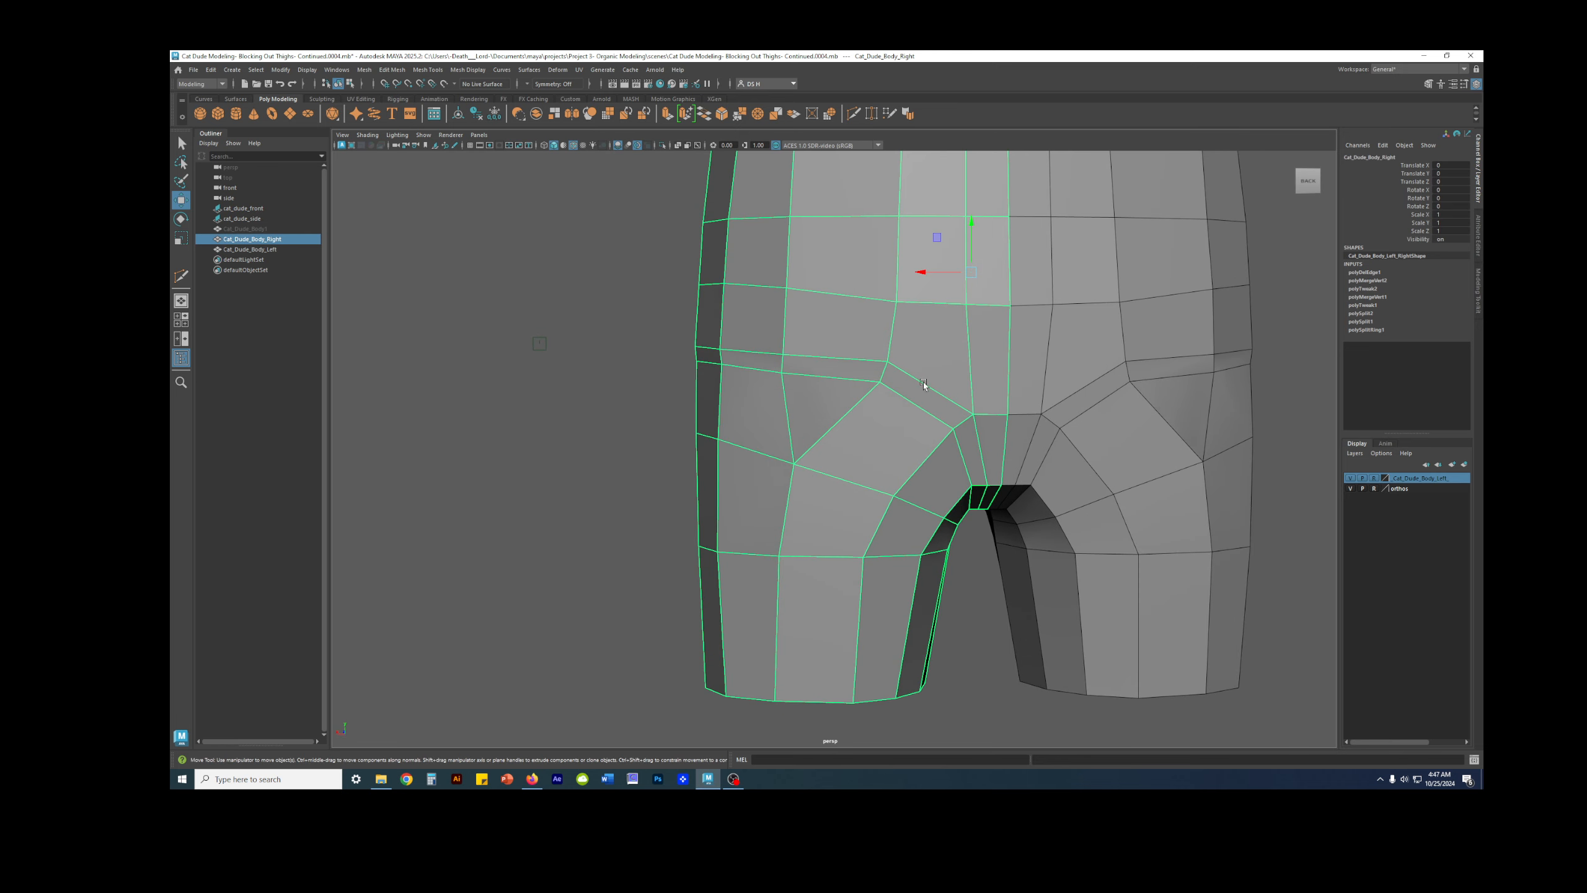
{"action": "left_click_drag", "start_coordinate": [922, 367], "coordinate": [823, 373], "text": "alt"}
{"action": "scroll", "coordinate": [824, 373], "scroll_direction": "up", "scroll_amount": 3}
{"action": "right_click_drag", "start_coordinate": [823, 374], "coordinate": [818, 331]}
{"action": "left_click", "coordinate": [743, 359]}
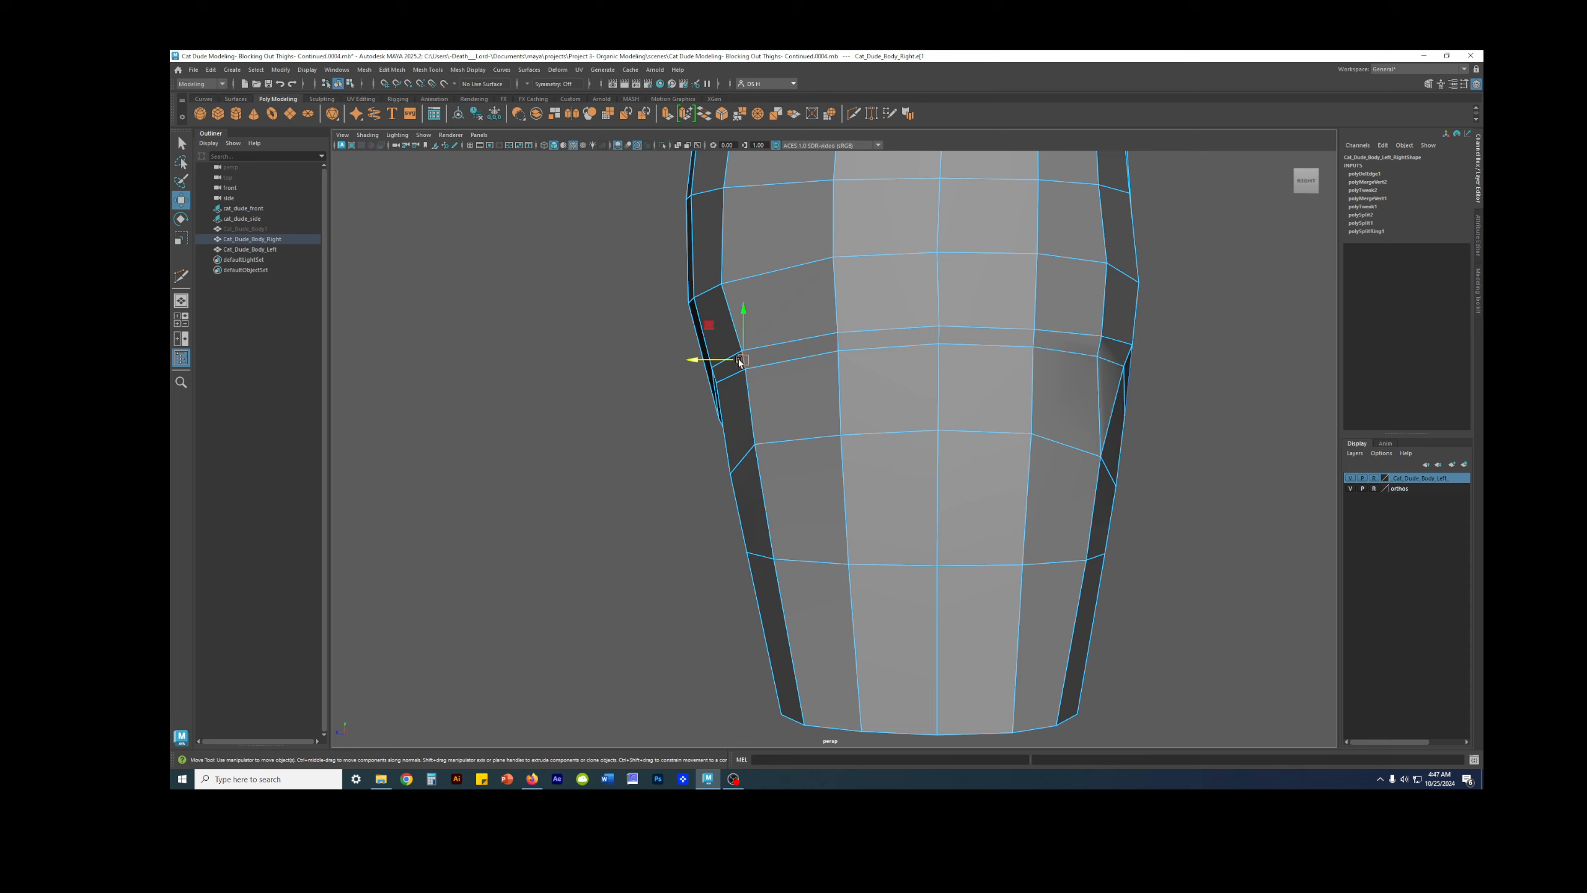
{"action": "left_click_drag", "start_coordinate": [709, 359], "coordinate": [700, 359]}
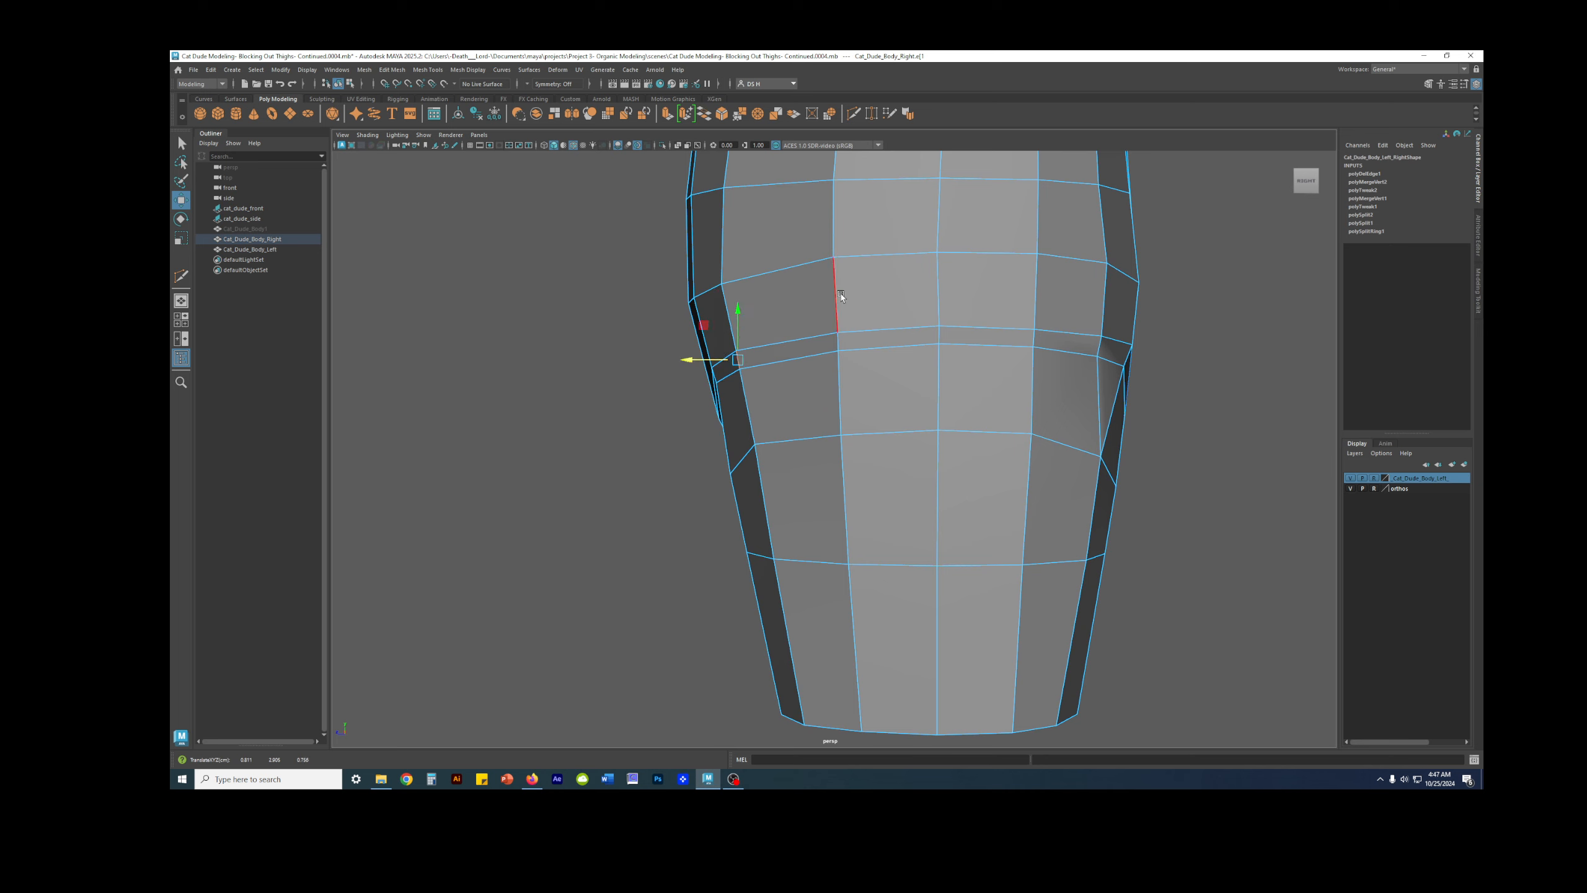
{"action": "left_click", "coordinate": [839, 341]}
{"action": "left_click_drag", "start_coordinate": [801, 342], "coordinate": [799, 340]}
{"action": "scroll", "coordinate": [878, 321], "scroll_direction": "down", "scroll_amount": 3}
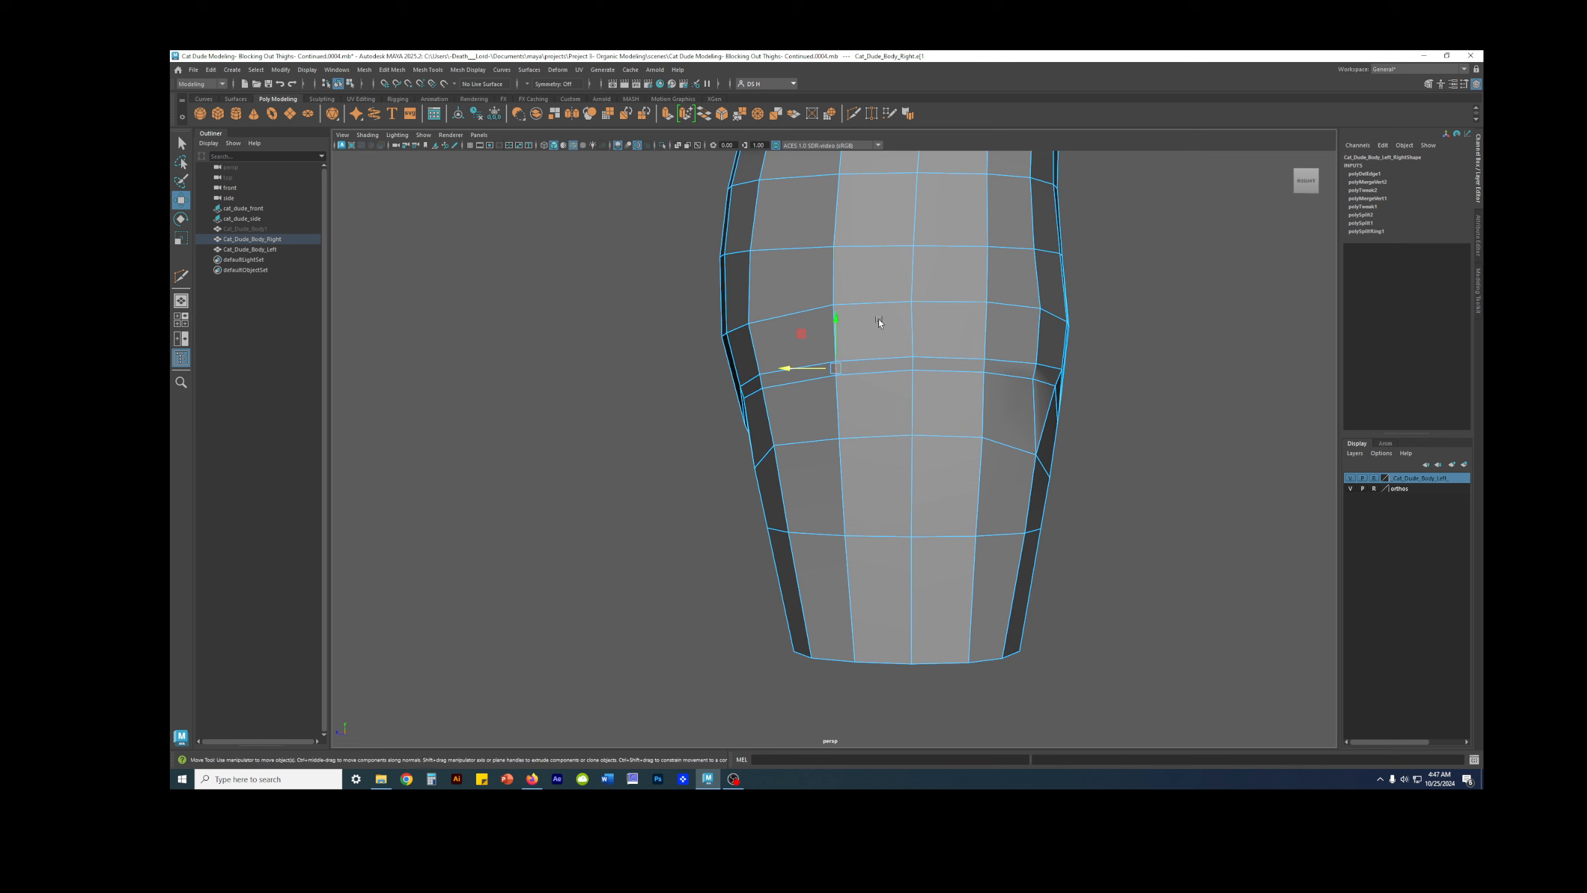
Step: Adjust the doubled-loop vertices on the front of the right thigh sideways and turn on the smooth preview
{"action": "right_click_drag", "start_coordinate": [898, 297], "coordinate": [903, 389]}
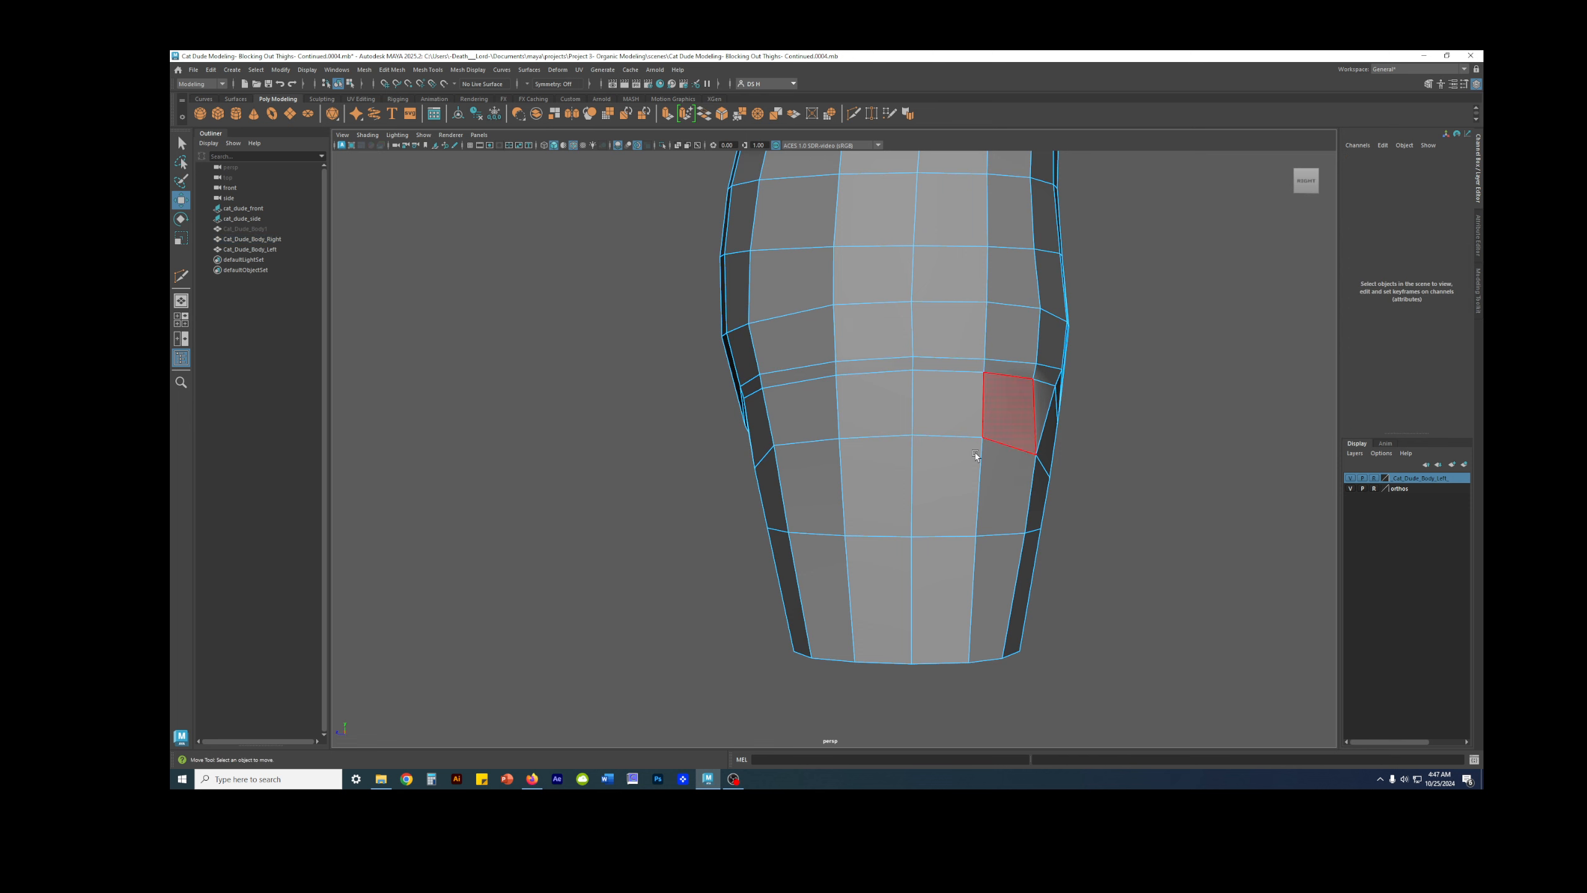
{"action": "left_click_drag", "start_coordinate": [794, 450], "coordinate": [853, 418], "text": "alt"}
{"action": "right_click_drag", "start_coordinate": [928, 389], "coordinate": [870, 387]}
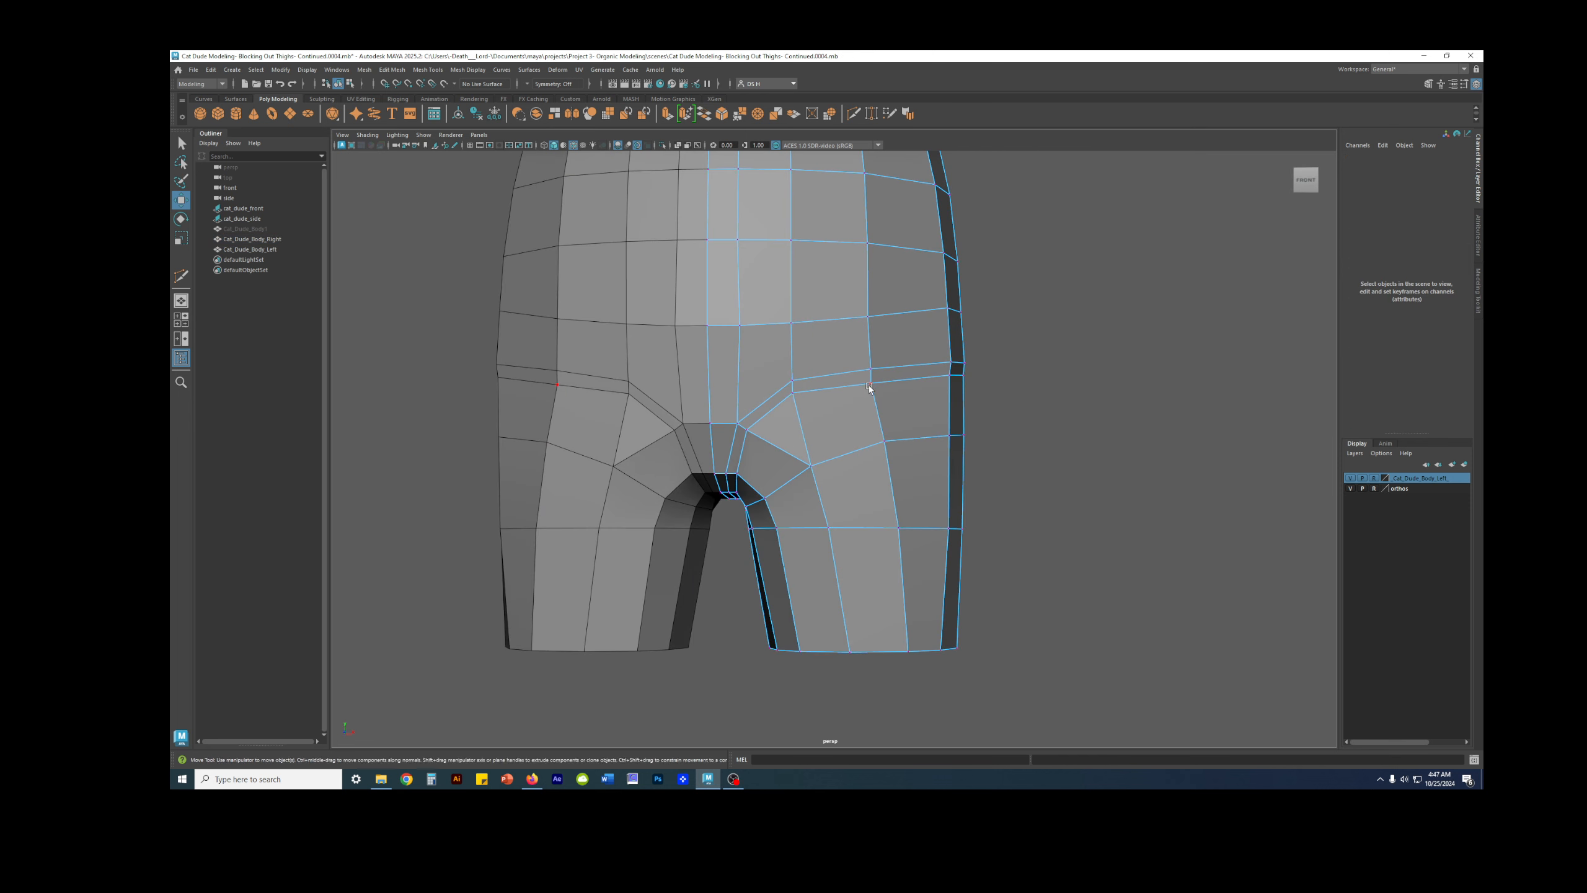
{"action": "left_click", "coordinate": [871, 383]}
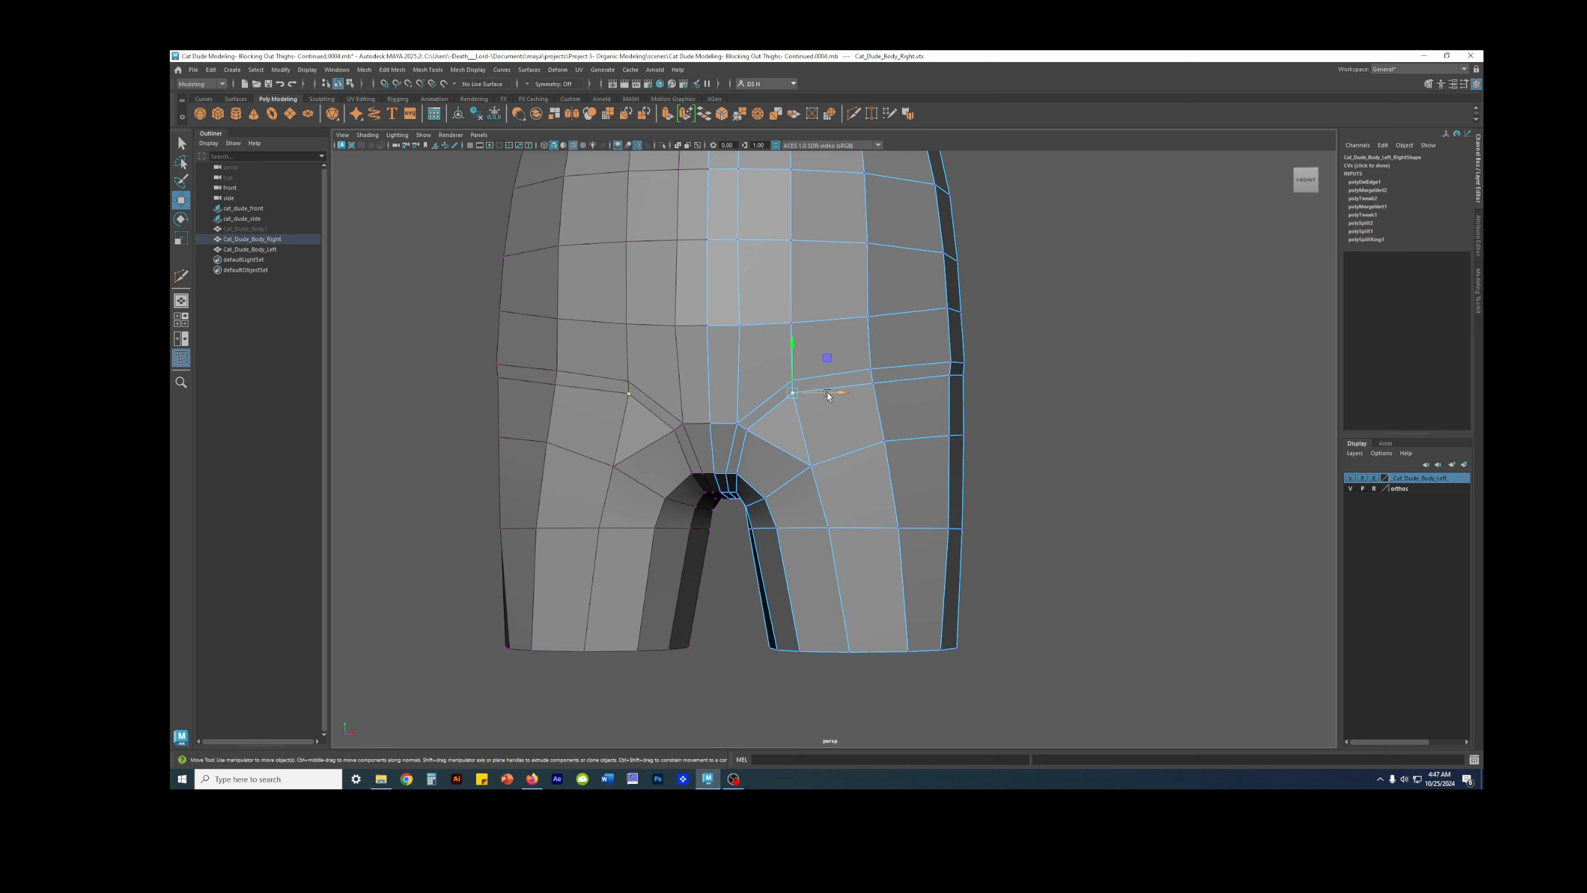
{"action": "left_click", "coordinate": [871, 369]}
{"action": "left_click_drag", "start_coordinate": [894, 371], "coordinate": [927, 390]}
{"action": "mouse_move", "coordinate": [928, 390]}
{"action": "middle_mouse_down", "text": "alt"}
{"action": "mouse_move", "coordinate": [1023, 400]}
{"action": "mouse_move", "coordinate": [990, 378]}
{"action": "mouse_move", "coordinate": [931, 396]}
{"action": "middle_mouse_up", "text": "alt"}
{"action": "right_click_drag", "start_coordinate": [931, 396], "coordinate": [1092, 438], "text": "alt"}
{"action": "left_click", "coordinate": [1088, 396]}
{"action": "left_click_drag", "start_coordinate": [1115, 396], "coordinate": [1113, 396]}
{"action": "middle_click_drag", "start_coordinate": [871, 450], "coordinate": [998, 406], "text": "alt"}
{"action": "mouse_move", "coordinate": [998, 406]}
{"action": "right_mouse_down", "text": "alt"}
{"action": "mouse_move", "coordinate": [916, 440]}
{"action": "mouse_move", "coordinate": [1240, 361]}
{"action": "mouse_move", "coordinate": [1194, 420]}
{"action": "mouse_move", "coordinate": [1109, 437]}
{"action": "right_mouse_up", "text": "alt"}
{"action": "key", "text": "3"}
{"action": "left_click", "coordinate": [1236, 369]}
Step: Turn off the smooth preview, raise an upper-loop vertex on the back of the right thigh, and nudge the outer lower-loop vertex outward
{"action": "left_click_drag", "start_coordinate": [1109, 437], "coordinate": [808, 443], "text": "alt"}
{"action": "left_click", "coordinate": [787, 414]}
{"action": "key", "text": "1"}
{"action": "middle_click_drag", "start_coordinate": [787, 414], "coordinate": [902, 424], "text": "alt"}
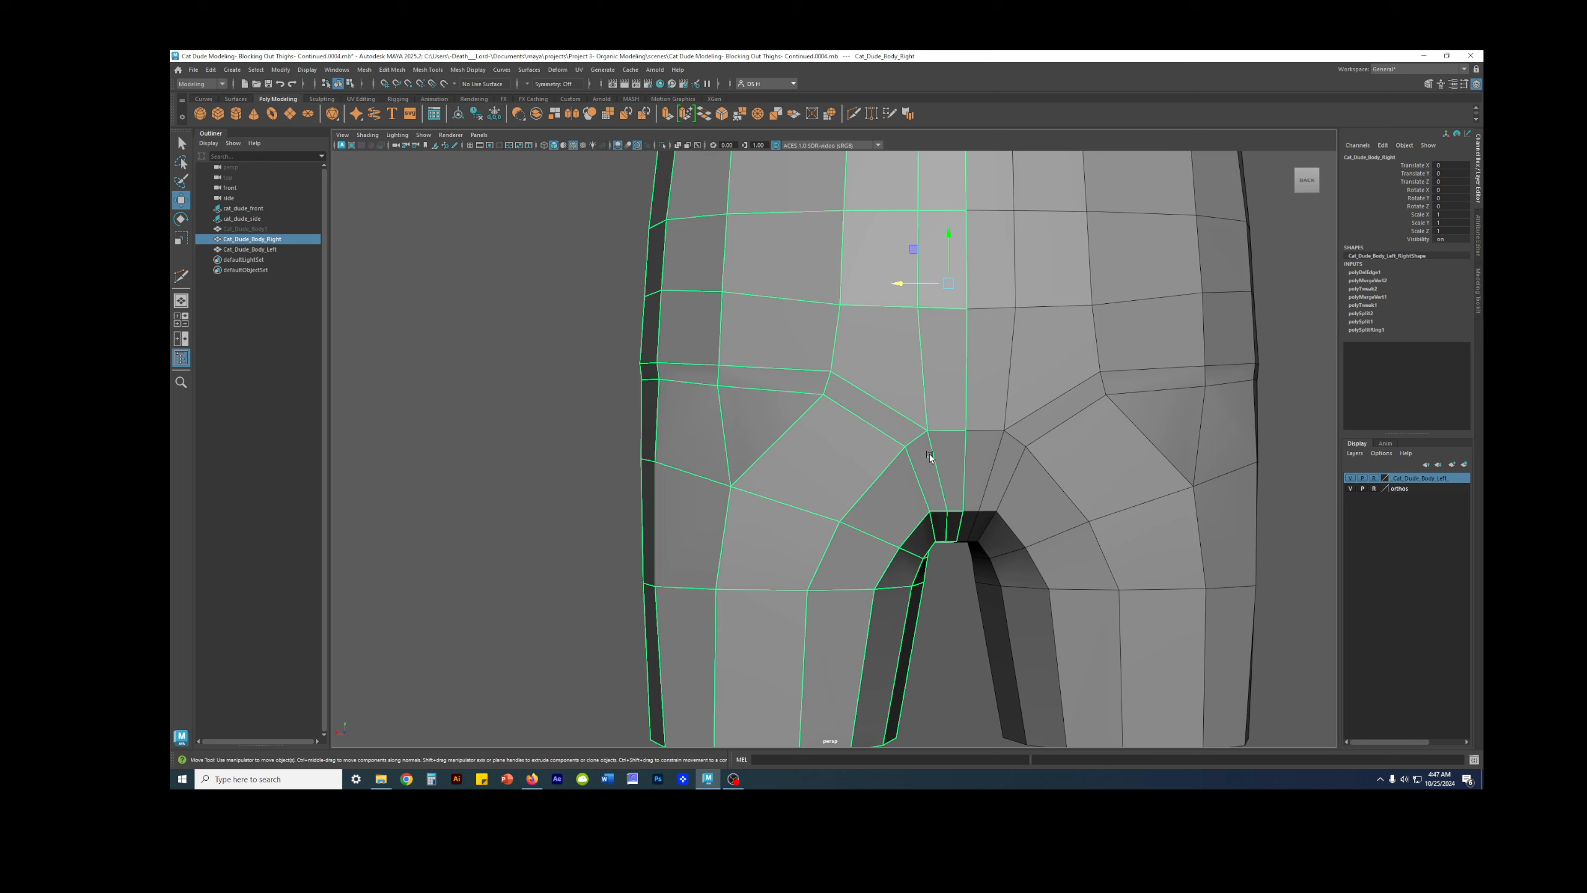
{"action": "right_click_drag", "start_coordinate": [930, 456], "coordinate": [862, 433], "text": "alt"}
{"action": "right_click_drag", "start_coordinate": [762, 411], "coordinate": [749, 407]}
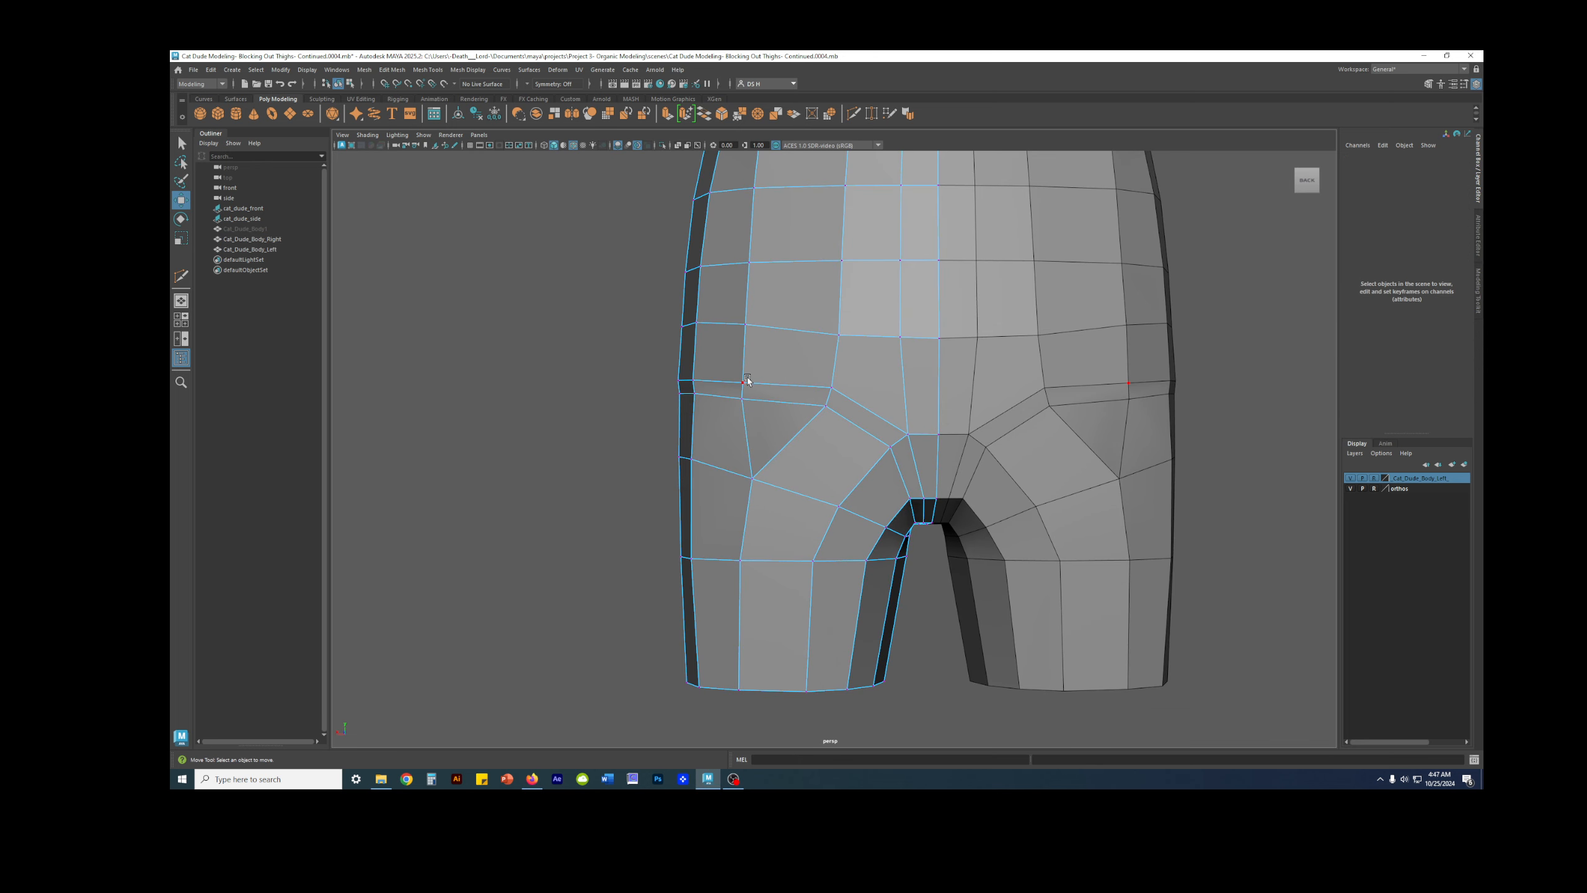
{"action": "left_click", "coordinate": [743, 382]}
{"action": "left_click_drag", "start_coordinate": [742, 359], "coordinate": [742, 356]}
{"action": "left_click", "coordinate": [738, 397]}
{"action": "left_click", "coordinate": [695, 394]}
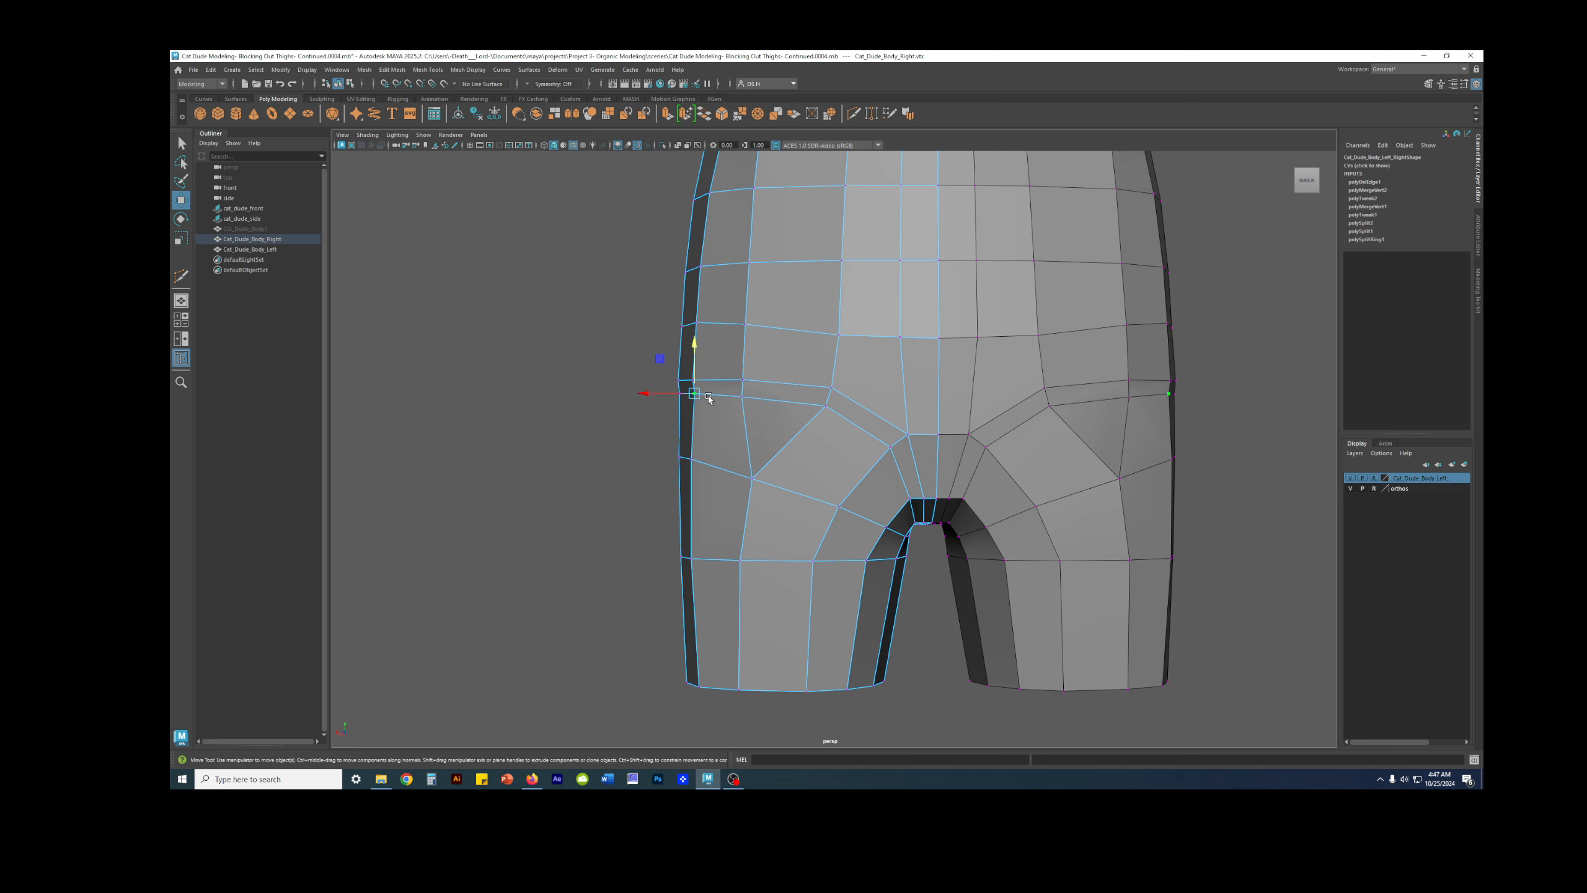
{"action": "left_click_drag", "start_coordinate": [665, 396], "coordinate": [662, 395]}
Step: Examine the loops across the back of the thighs in both smoothed and unsmoothed display
{"action": "left_click_drag", "start_coordinate": [938, 430], "coordinate": [886, 443], "text": "alt"}
{"action": "key", "text": "3"}
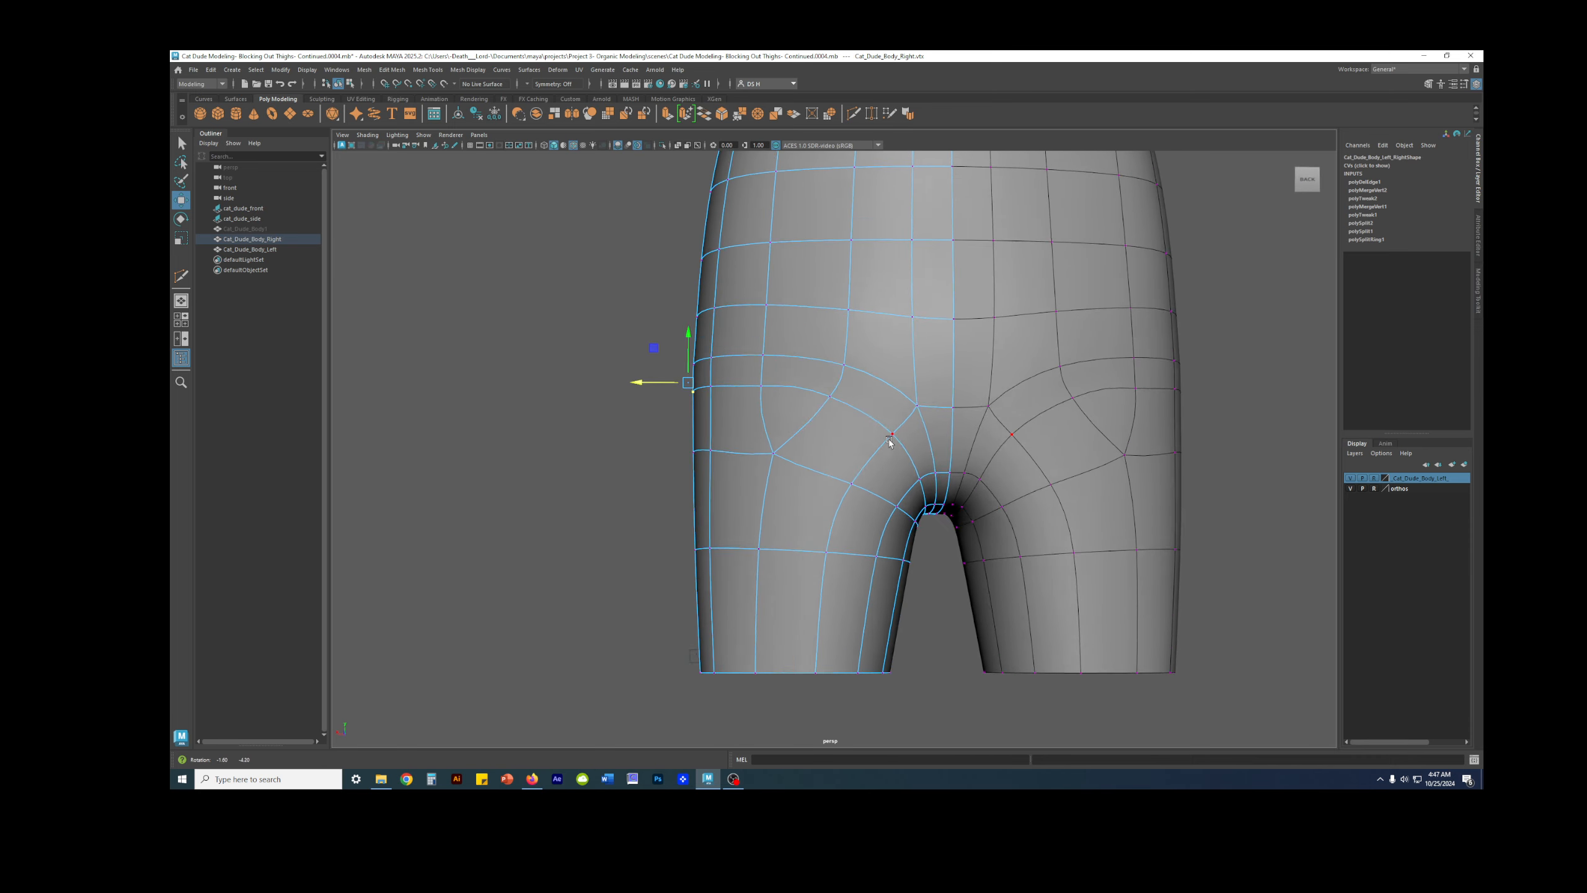
{"action": "key", "text": "1"}
{"action": "left_click_drag", "start_coordinate": [1080, 455], "coordinate": [843, 391], "text": "alt"}
{"action": "left_click", "coordinate": [987, 447]}
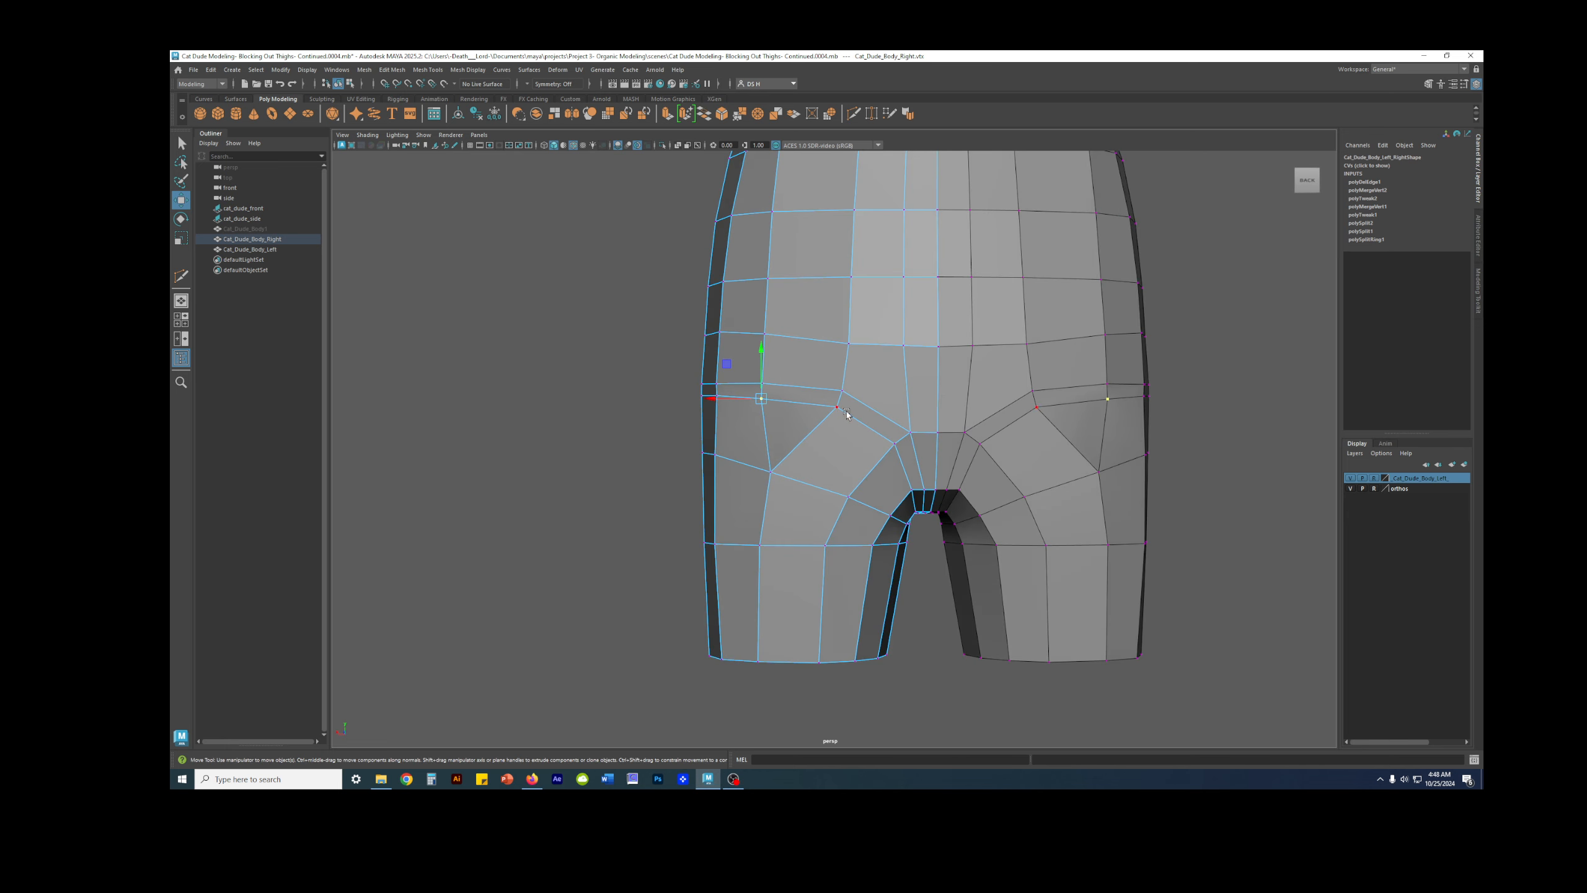
{"action": "key", "text": "F8"}
{"action": "left_click", "coordinate": [1159, 393]}
{"action": "mouse_move", "coordinate": [1158, 393]}
{"action": "left_mouse_down", "text": "alt"}
{"action": "mouse_move", "coordinate": [1248, 398]}
{"action": "mouse_move", "coordinate": [1129, 396]}
{"action": "left_mouse_up", "text": "alt"}
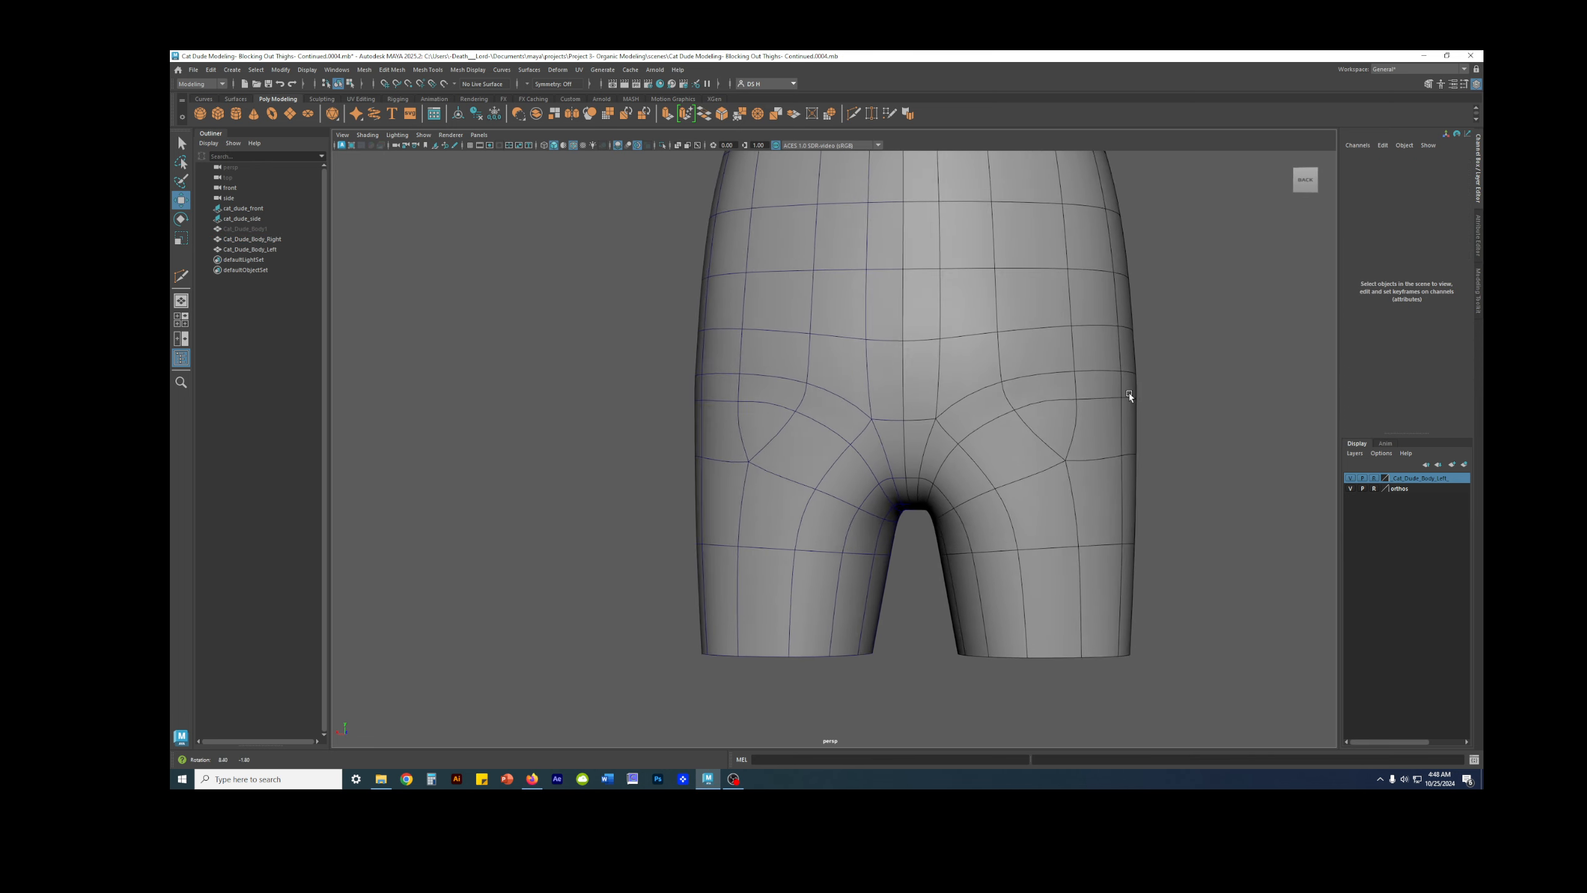
Step: Adjust the height of the short edge joining the doubled loops at the outer back of the right thigh
{"action": "left_click", "coordinate": [834, 394]}
{"action": "key", "text": "1"}
{"action": "left_click_drag", "start_coordinate": [832, 367], "coordinate": [902, 441], "text": "alt"}
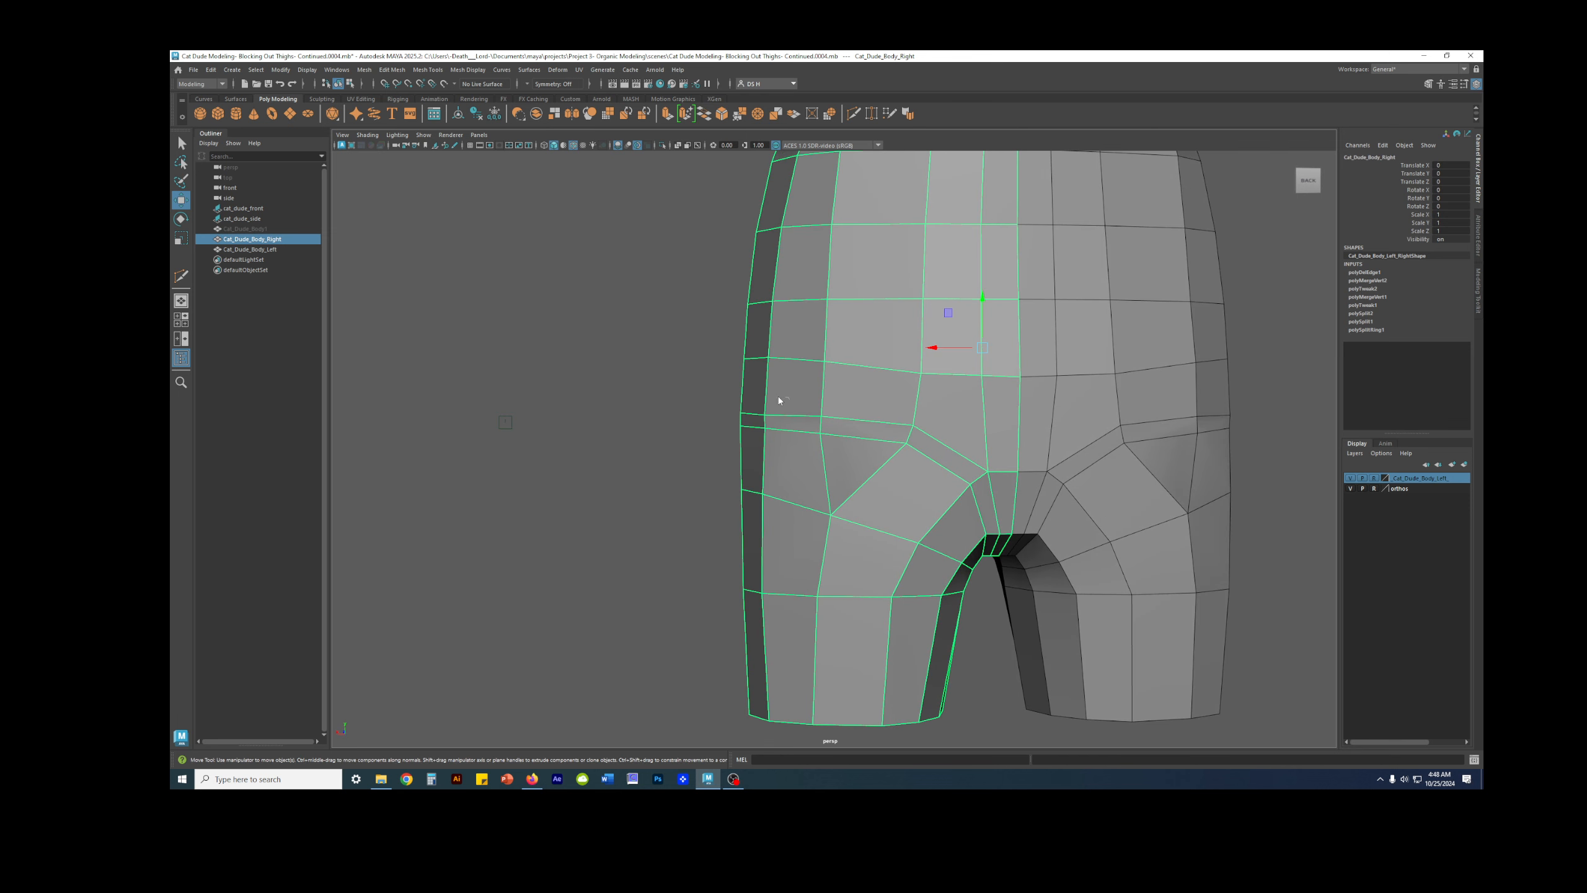
{"action": "key", "text": "F9"}
{"action": "left_click", "coordinate": [764, 411]}
{"action": "left_click_drag", "start_coordinate": [866, 456], "coordinate": [839, 402], "text": "alt"}
{"action": "left_click", "coordinate": [827, 410]}
{"action": "left_click_drag", "start_coordinate": [932, 433], "coordinate": [938, 432], "text": "alt"}
{"action": "right_click_drag", "start_coordinate": [1024, 454], "coordinate": [1026, 401]}
{"action": "left_click_drag", "start_coordinate": [995, 415], "coordinate": [931, 427]}
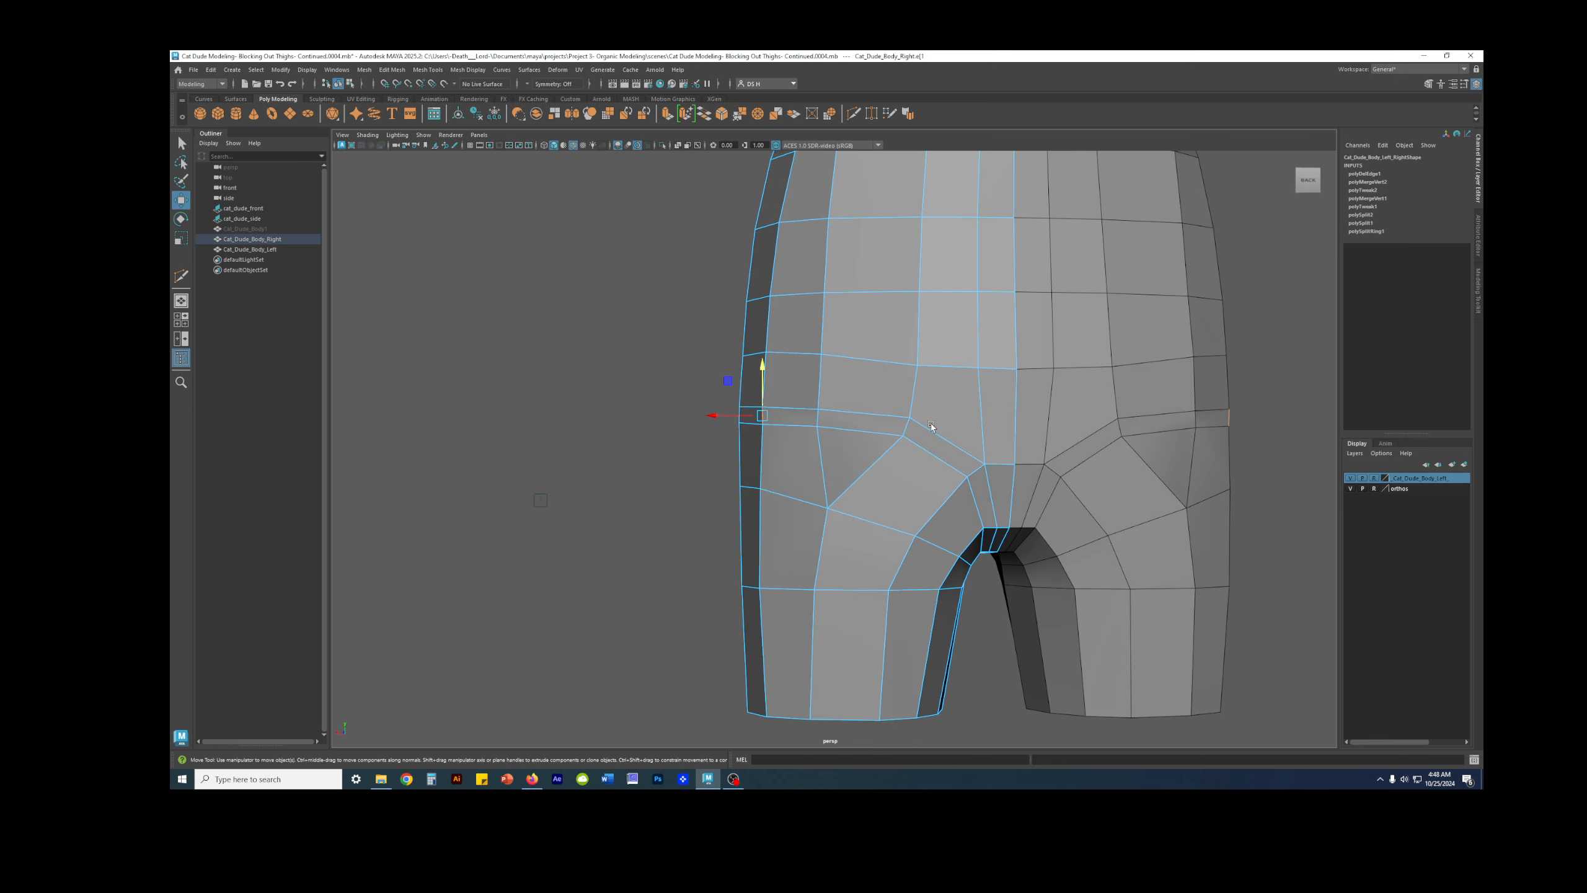
Step: Return to object mode with the smooth preview on and inspect the thighs and crotch from the front
{"action": "left_click", "coordinate": [923, 453]}
{"action": "left_click_drag", "start_coordinate": [905, 413], "coordinate": [1001, 444], "text": "alt"}
{"action": "right_click_drag", "start_coordinate": [1000, 444], "coordinate": [1130, 359]}
{"action": "left_click", "coordinate": [1131, 360]}
{"action": "scroll", "coordinate": [1131, 359], "scroll_direction": "down", "scroll_amount": 5}
{"action": "left_click_drag", "start_coordinate": [788, 405], "coordinate": [861, 424], "text": "alt"}
{"action": "scroll", "coordinate": [862, 423], "scroll_direction": "up", "scroll_amount": 5}
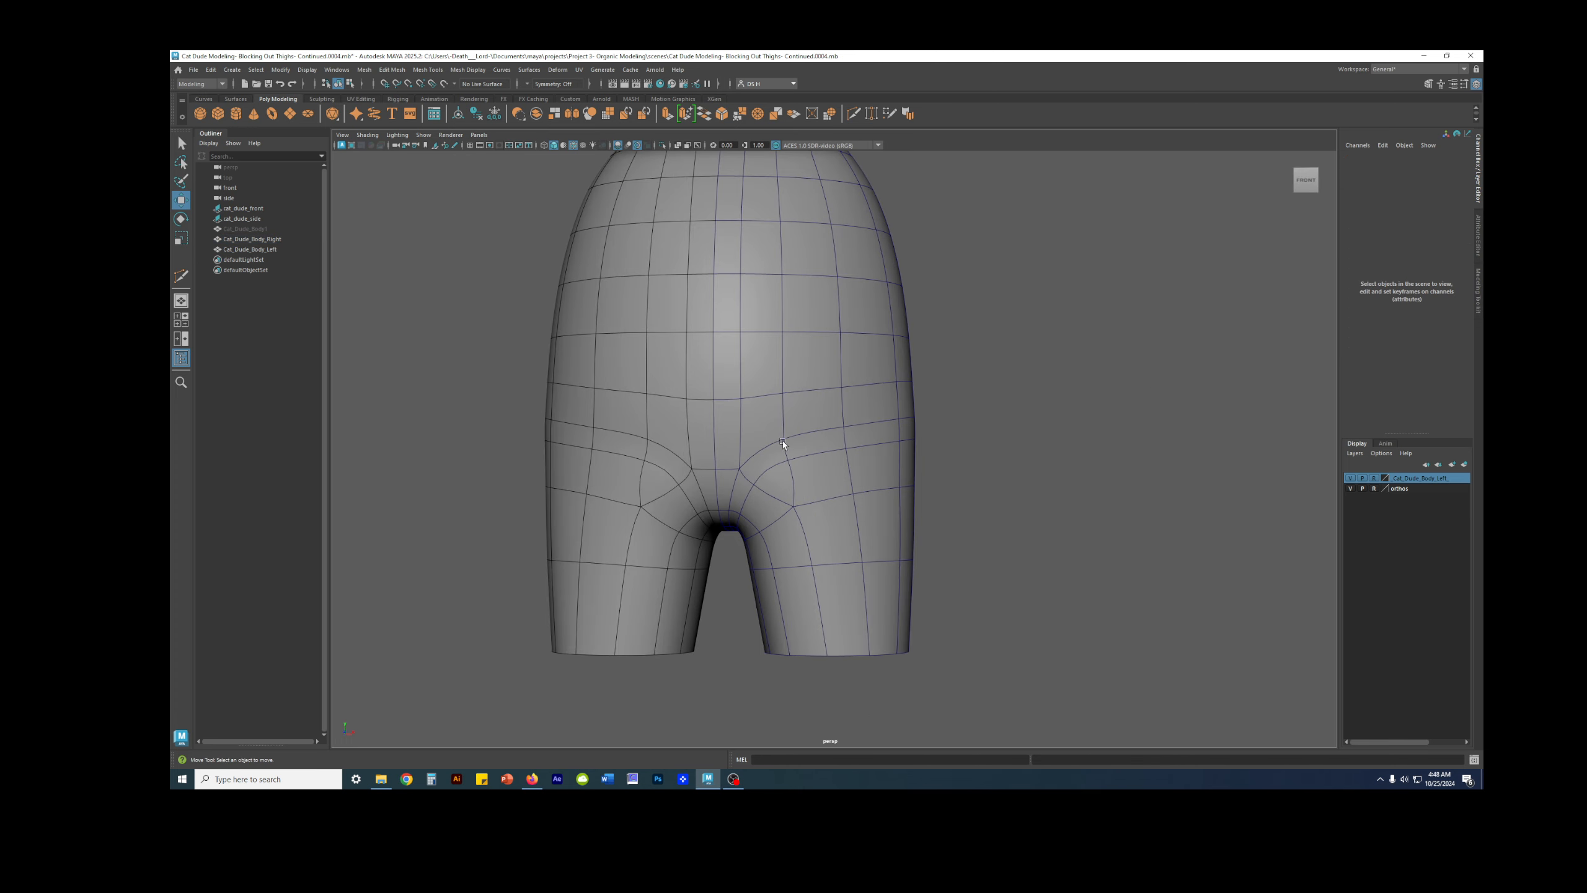
Step: Shift the right leg's middle front bottom-edge vertex and the two lower-loop vertices beside the crotch sideways, then restore the smooth preview
{"action": "left_click", "coordinate": [907, 427]}
{"action": "right_click_drag", "start_coordinate": [923, 413], "coordinate": [821, 434]}
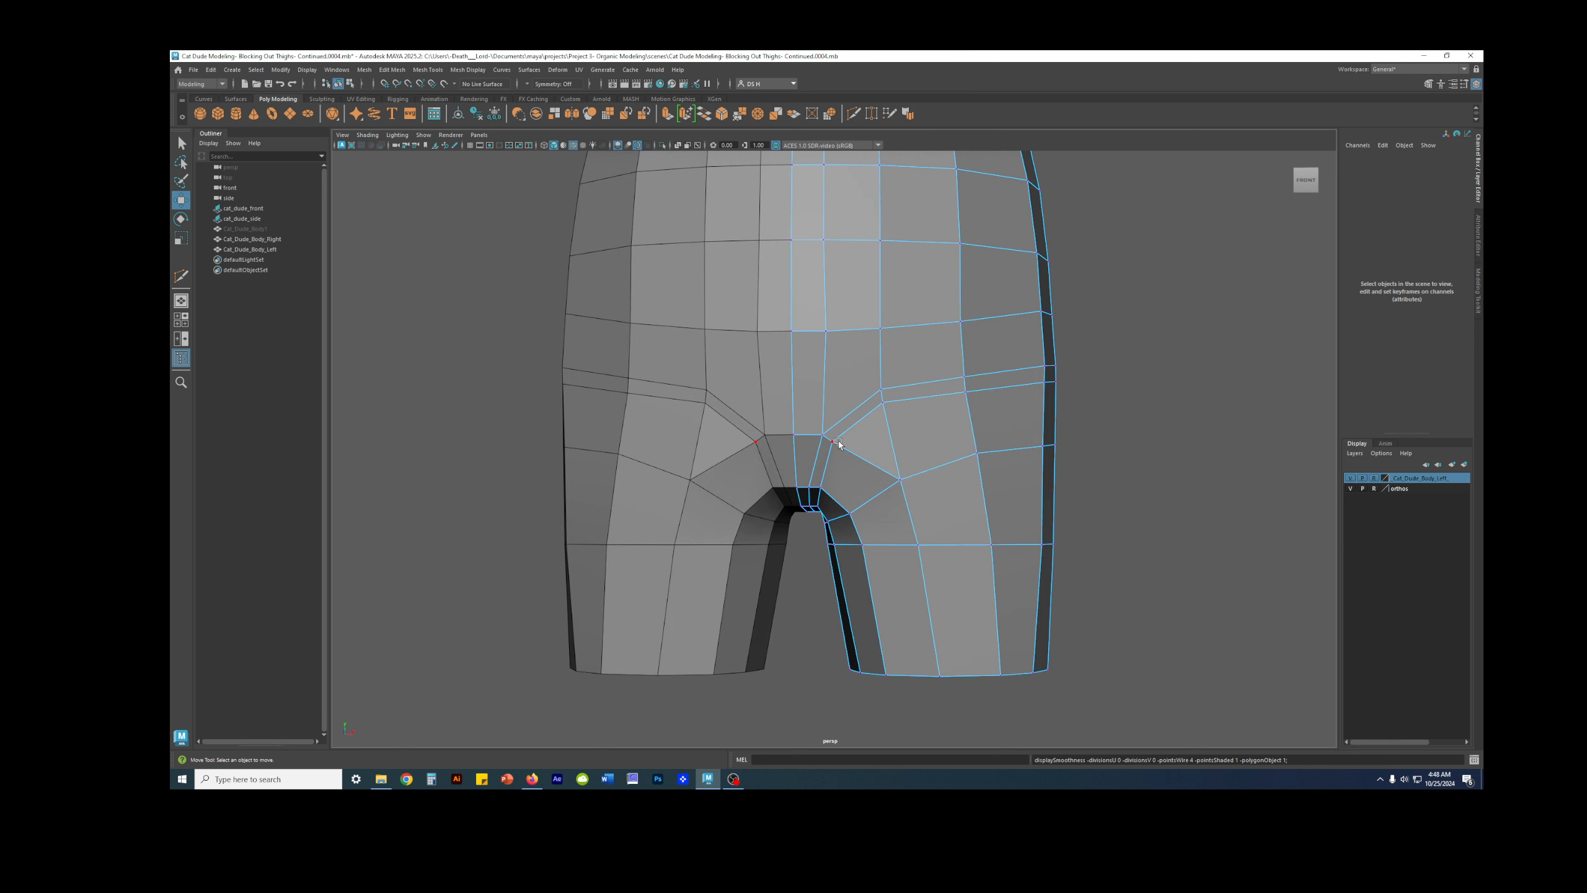
{"action": "left_click", "coordinate": [940, 673]}
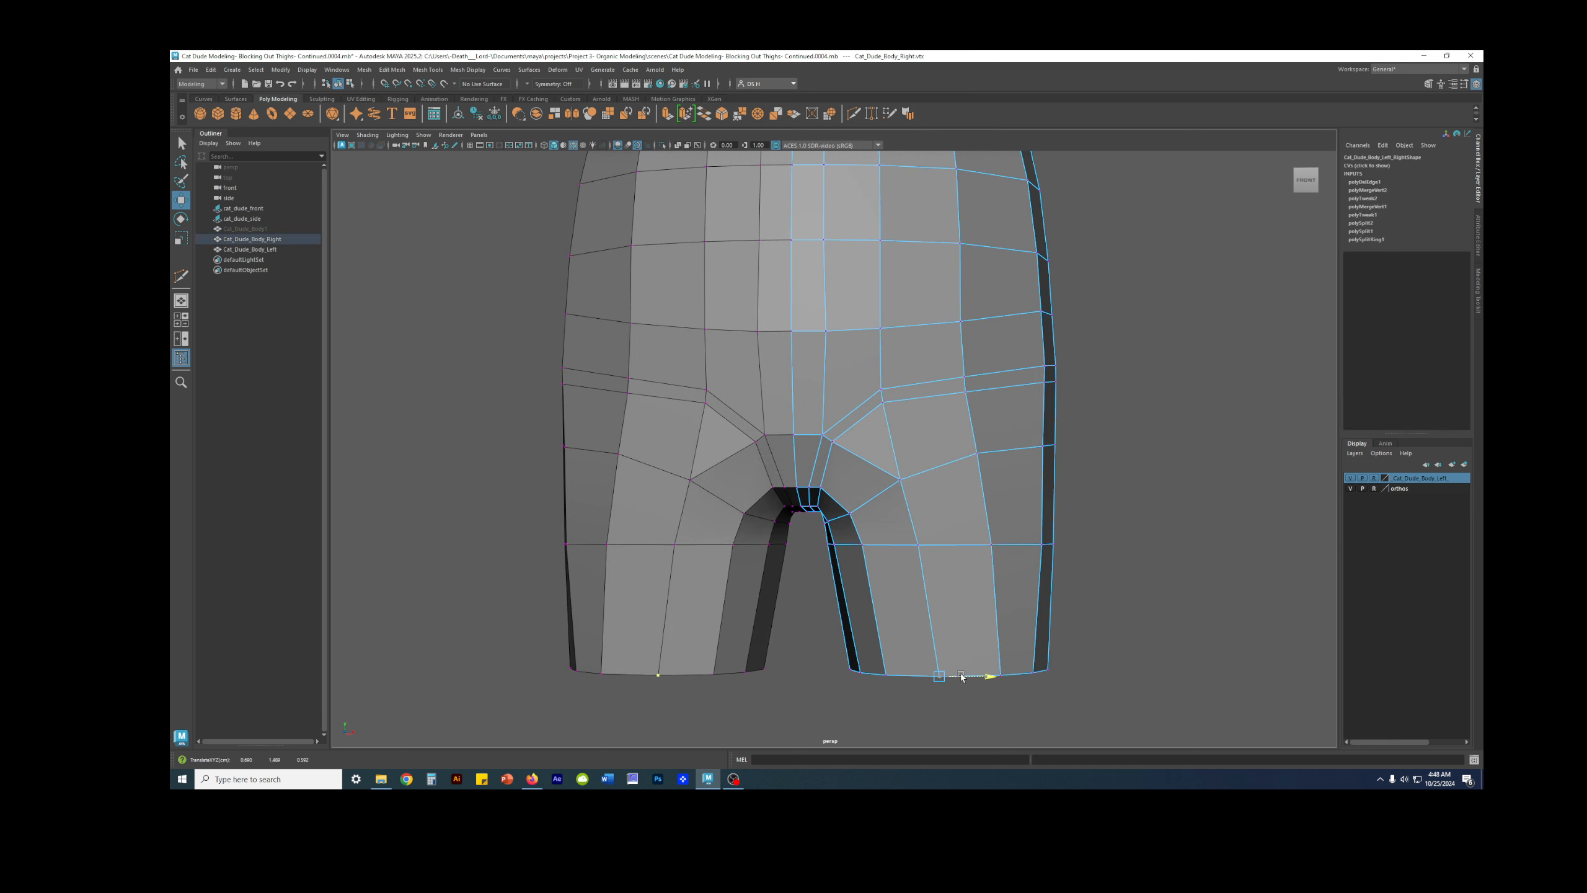
{"action": "left_click", "coordinate": [838, 443]}
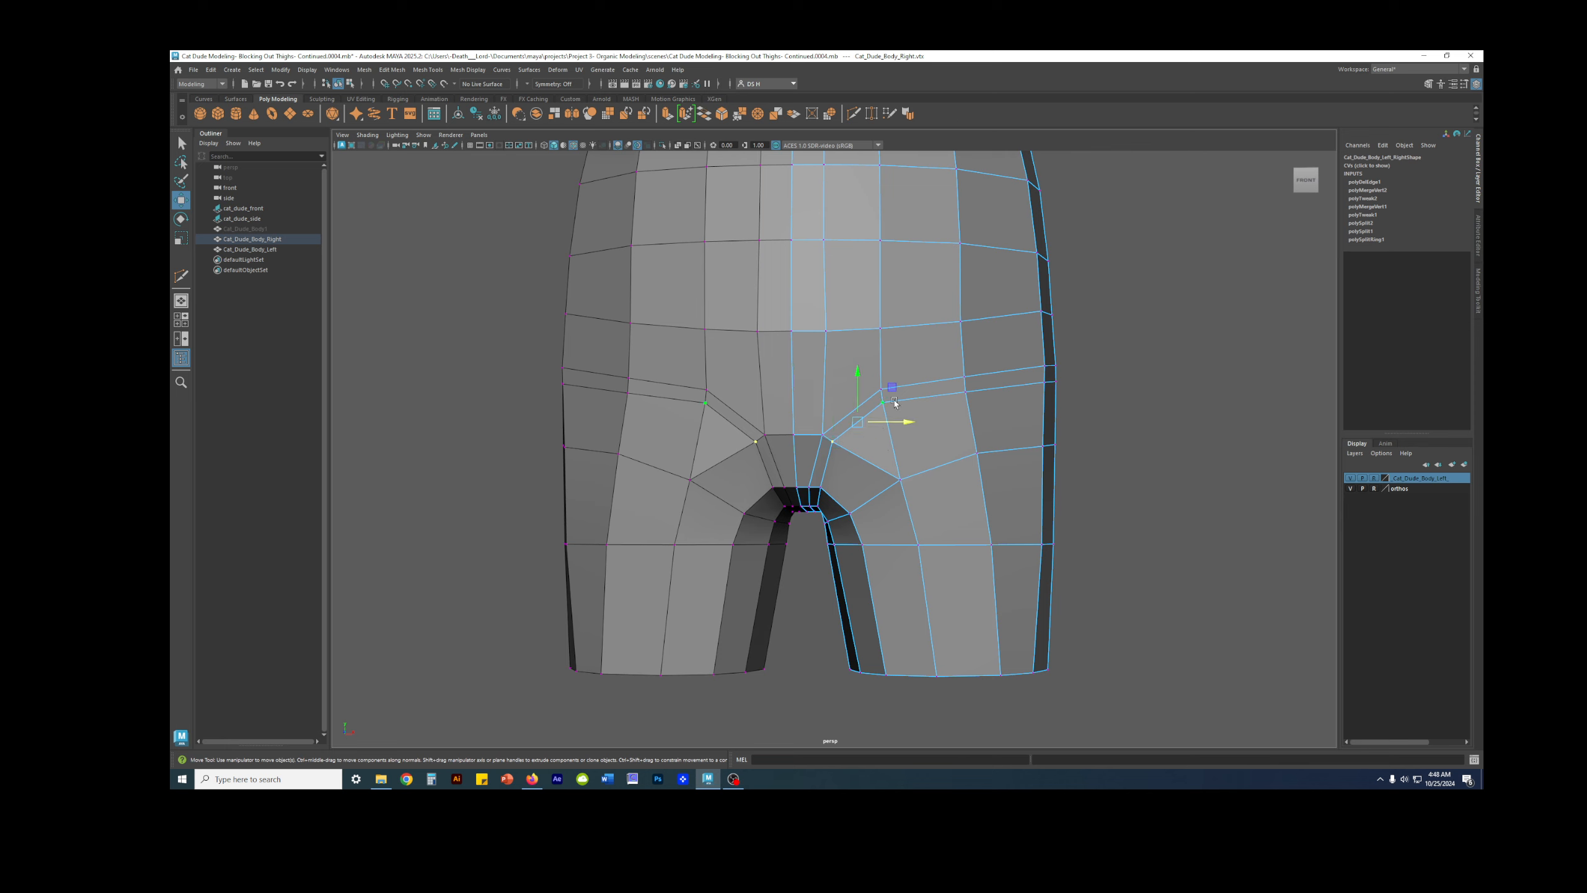
{"action": "right_click_drag", "start_coordinate": [938, 375], "coordinate": [1062, 338]}
{"action": "key", "text": "3"}
{"action": "scroll", "coordinate": [949, 375], "scroll_direction": "down", "scroll_amount": 2}
{"action": "left_click", "coordinate": [1175, 310]}
Step: Adjust the right leg's lower-loop and bottom-edge vertices at the back of the thigh in the unsmoothed display
{"action": "left_click_drag", "start_coordinate": [1168, 363], "coordinate": [887, 394], "text": "alt"}
{"action": "middle_click_drag", "start_coordinate": [810, 441], "coordinate": [854, 401], "text": "alt"}
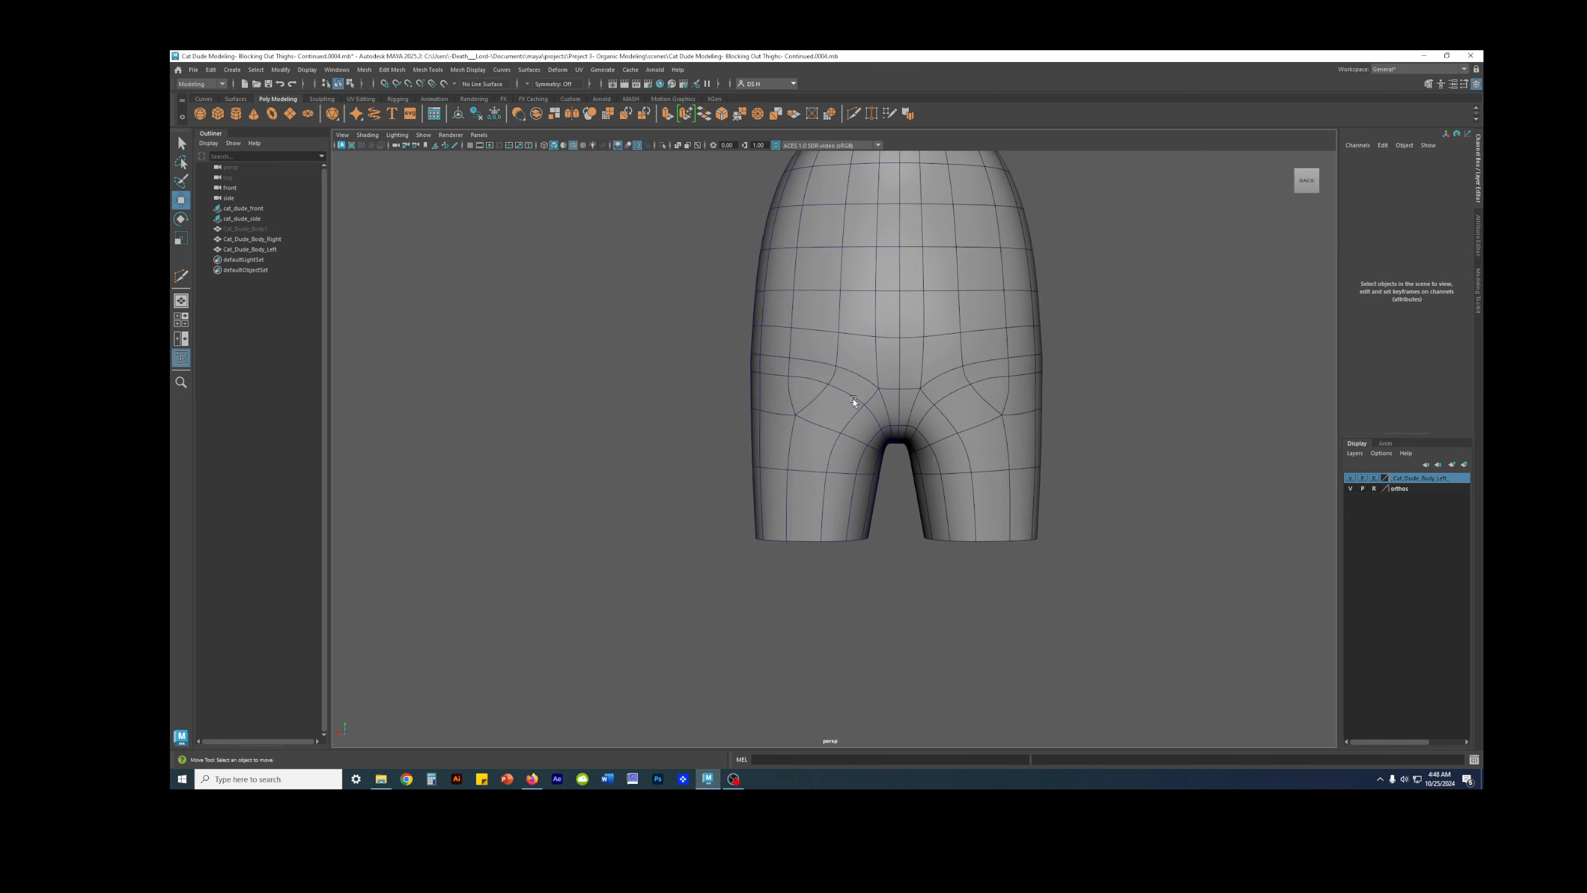
{"action": "right_click_drag", "start_coordinate": [853, 401], "coordinate": [866, 488], "text": "alt"}
{"action": "left_click_drag", "start_coordinate": [868, 491], "coordinate": [862, 467], "text": "alt"}
{"action": "right_click_drag", "start_coordinate": [818, 467], "coordinate": [694, 465]}
{"action": "key", "text": "1"}
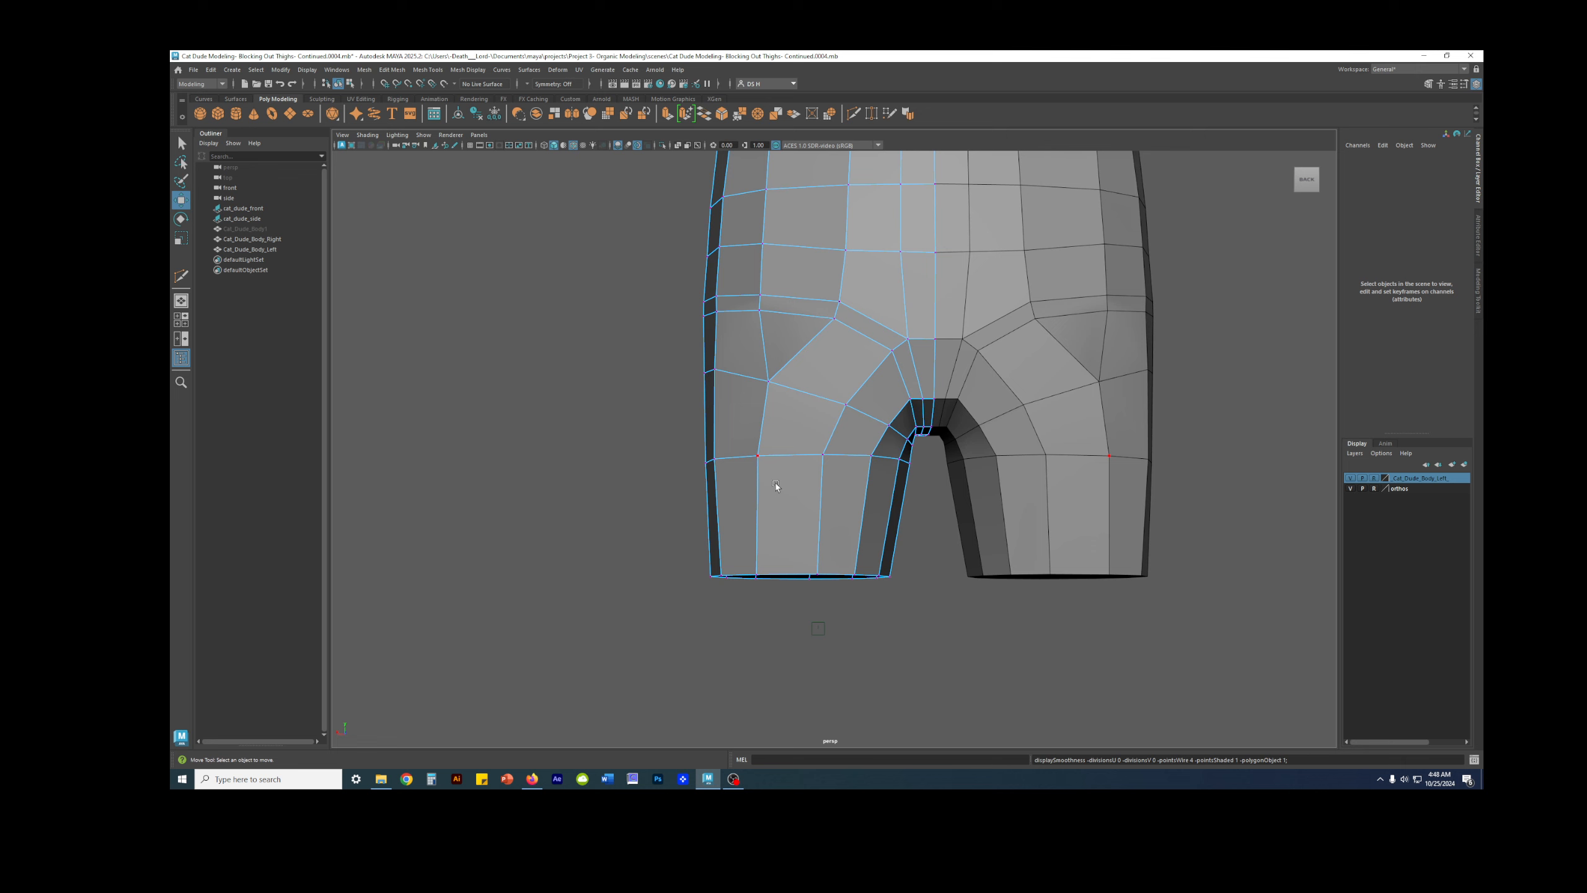
{"action": "left_click_drag", "start_coordinate": [815, 461], "coordinate": [844, 504], "text": "alt"}
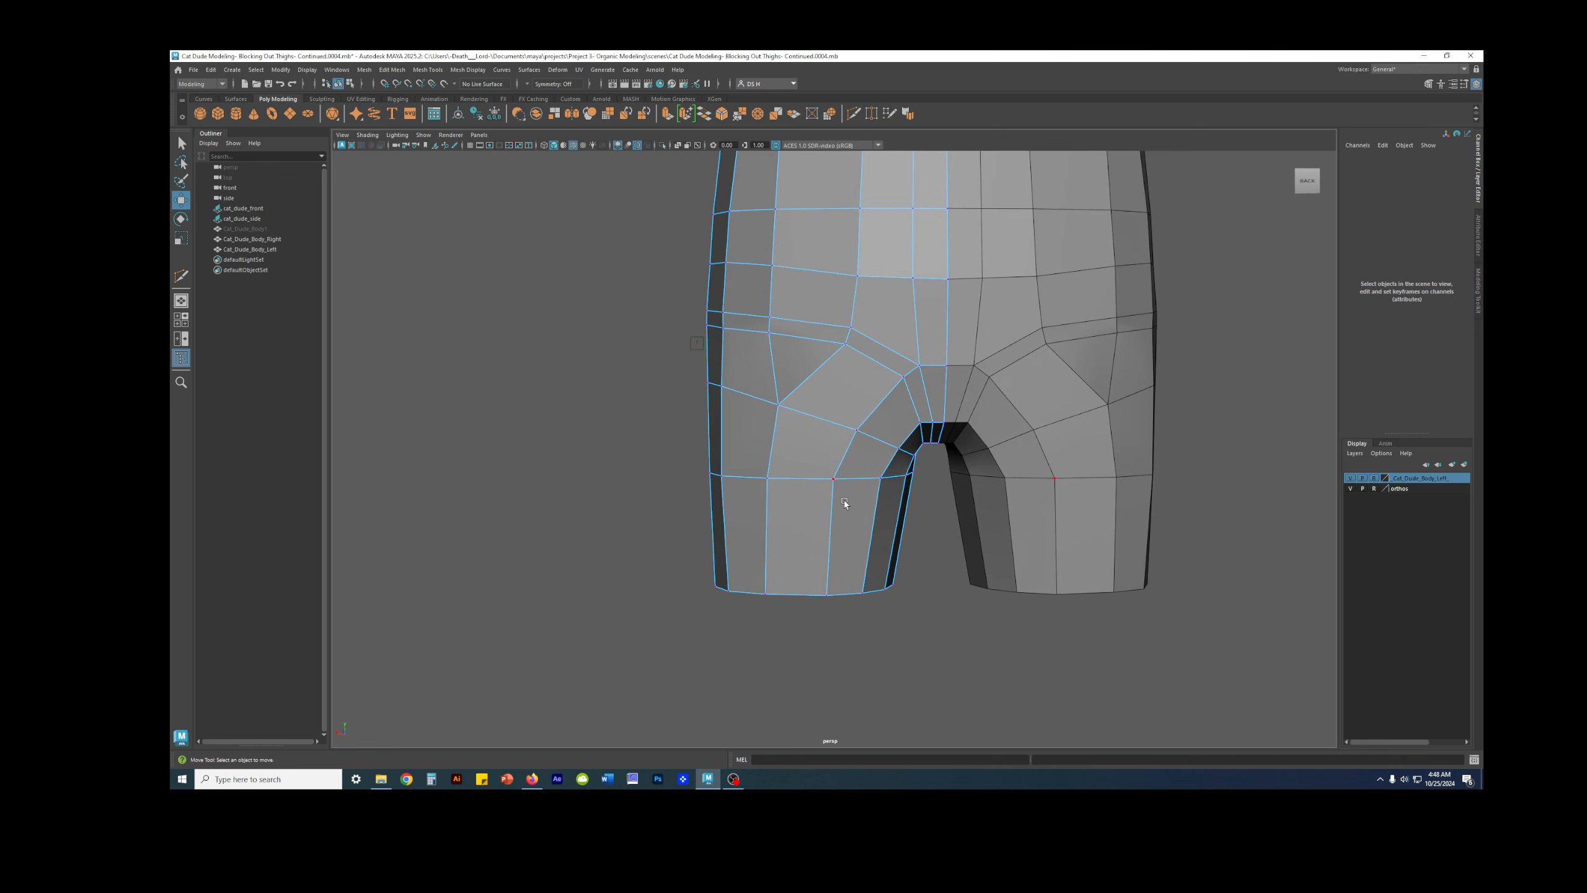
{"action": "left_click", "coordinate": [876, 591]}
{"action": "left_click_drag", "start_coordinate": [836, 594], "coordinate": [760, 500]}
{"action": "right_click_drag", "start_coordinate": [738, 445], "coordinate": [642, 463]}
{"action": "left_click", "coordinate": [673, 463]}
{"action": "left_click_drag", "start_coordinate": [711, 474], "coordinate": [707, 395]}
{"action": "scroll", "coordinate": [686, 423], "scroll_direction": "up", "scroll_amount": 3}
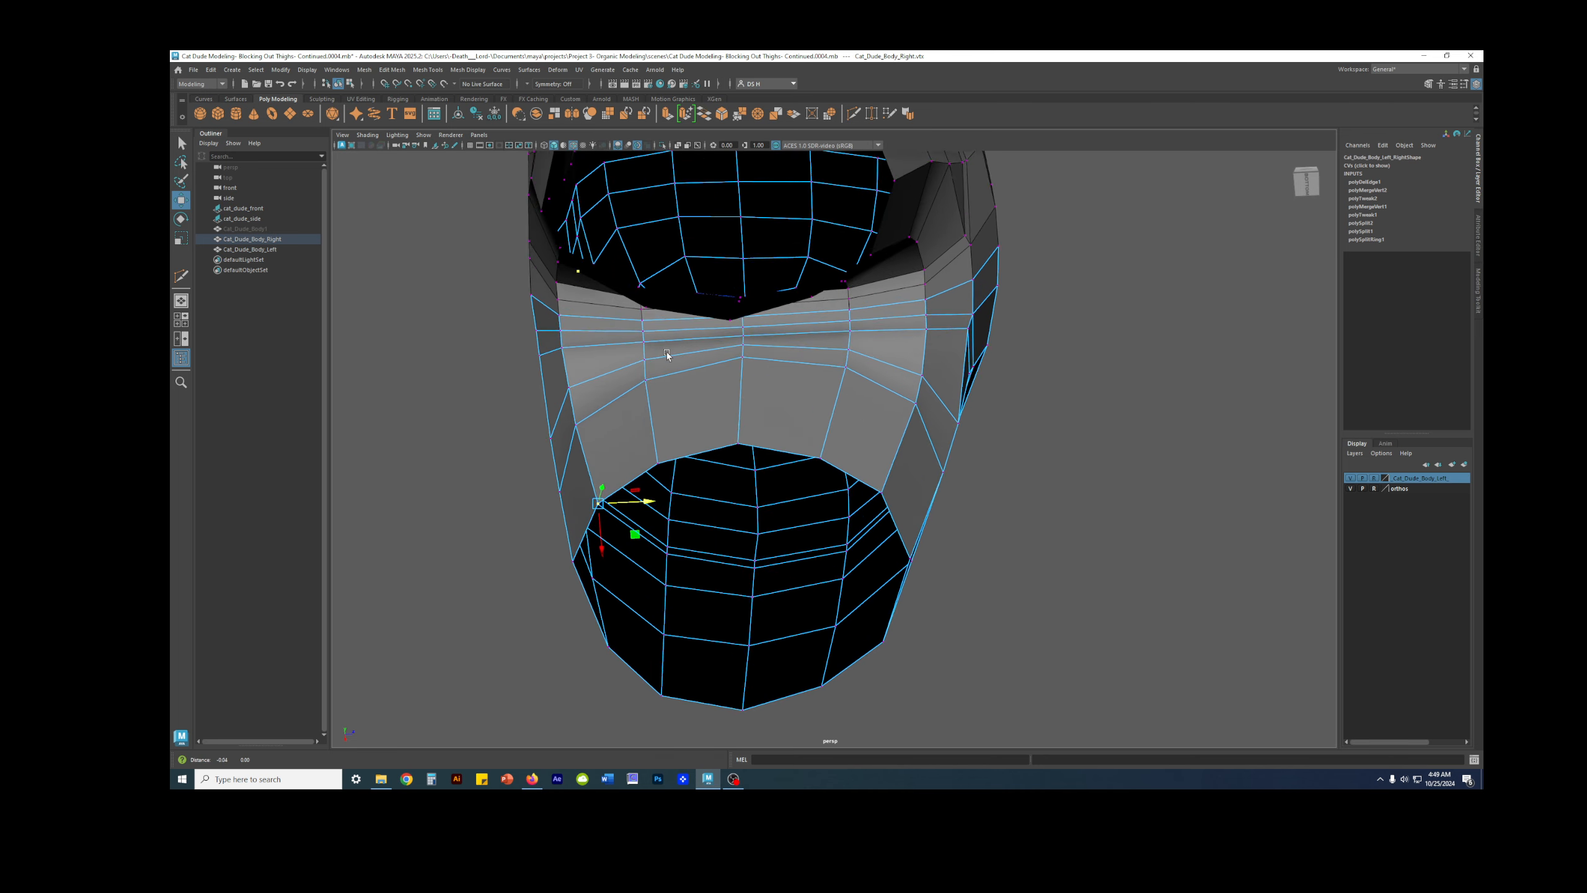
Step: Reposition the inner-thigh vertices below the crotch to even out the loop, then restore the smooth preview
{"action": "left_click", "coordinate": [752, 392]}
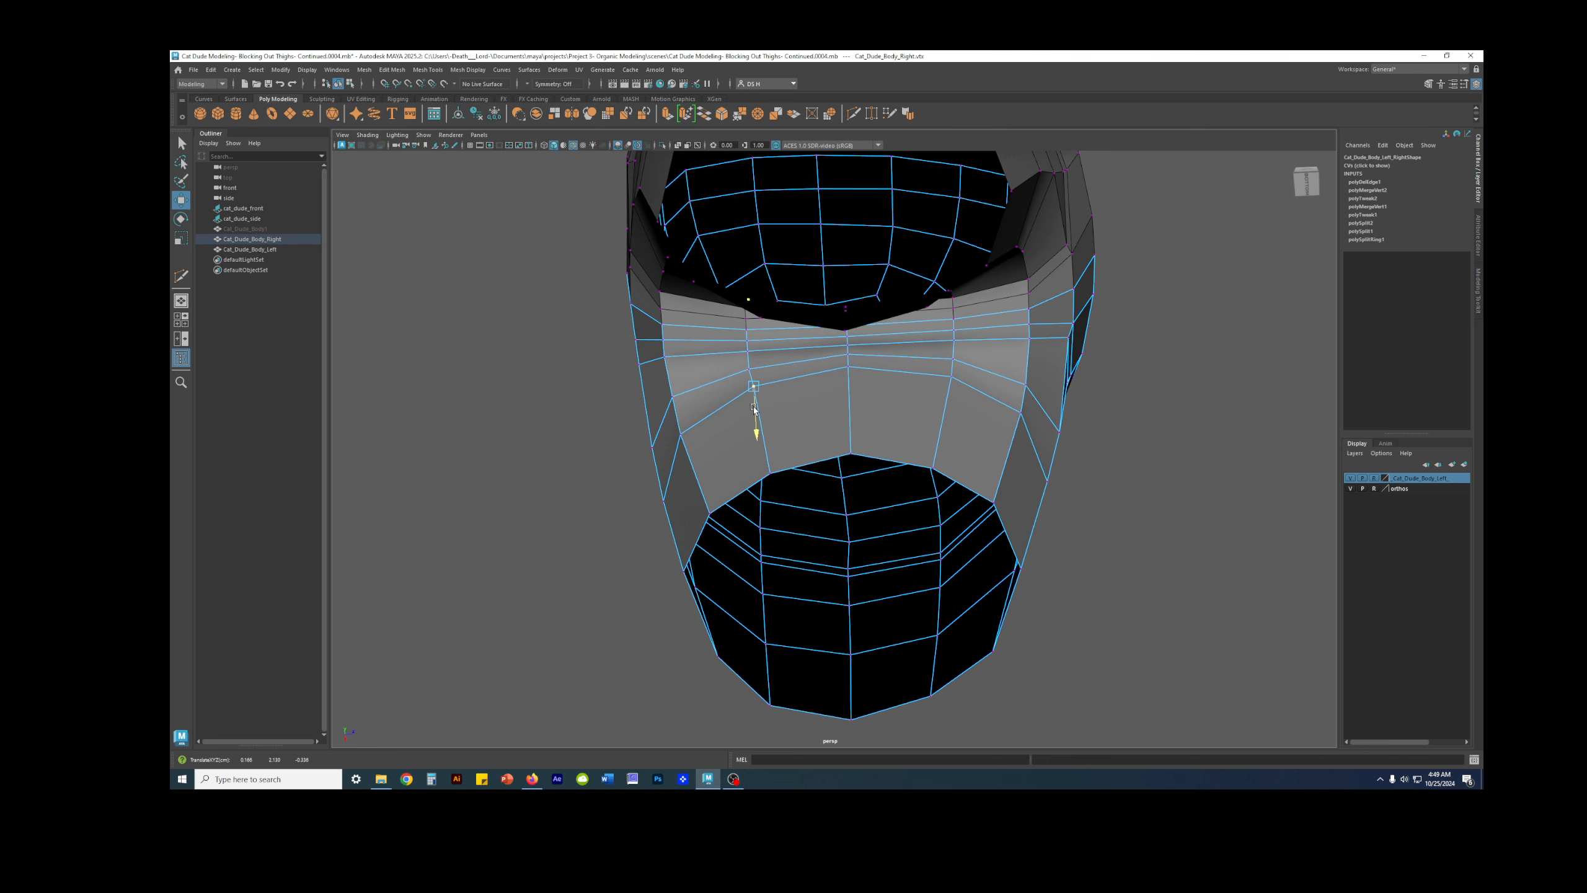
{"action": "left_click", "coordinate": [951, 376]}
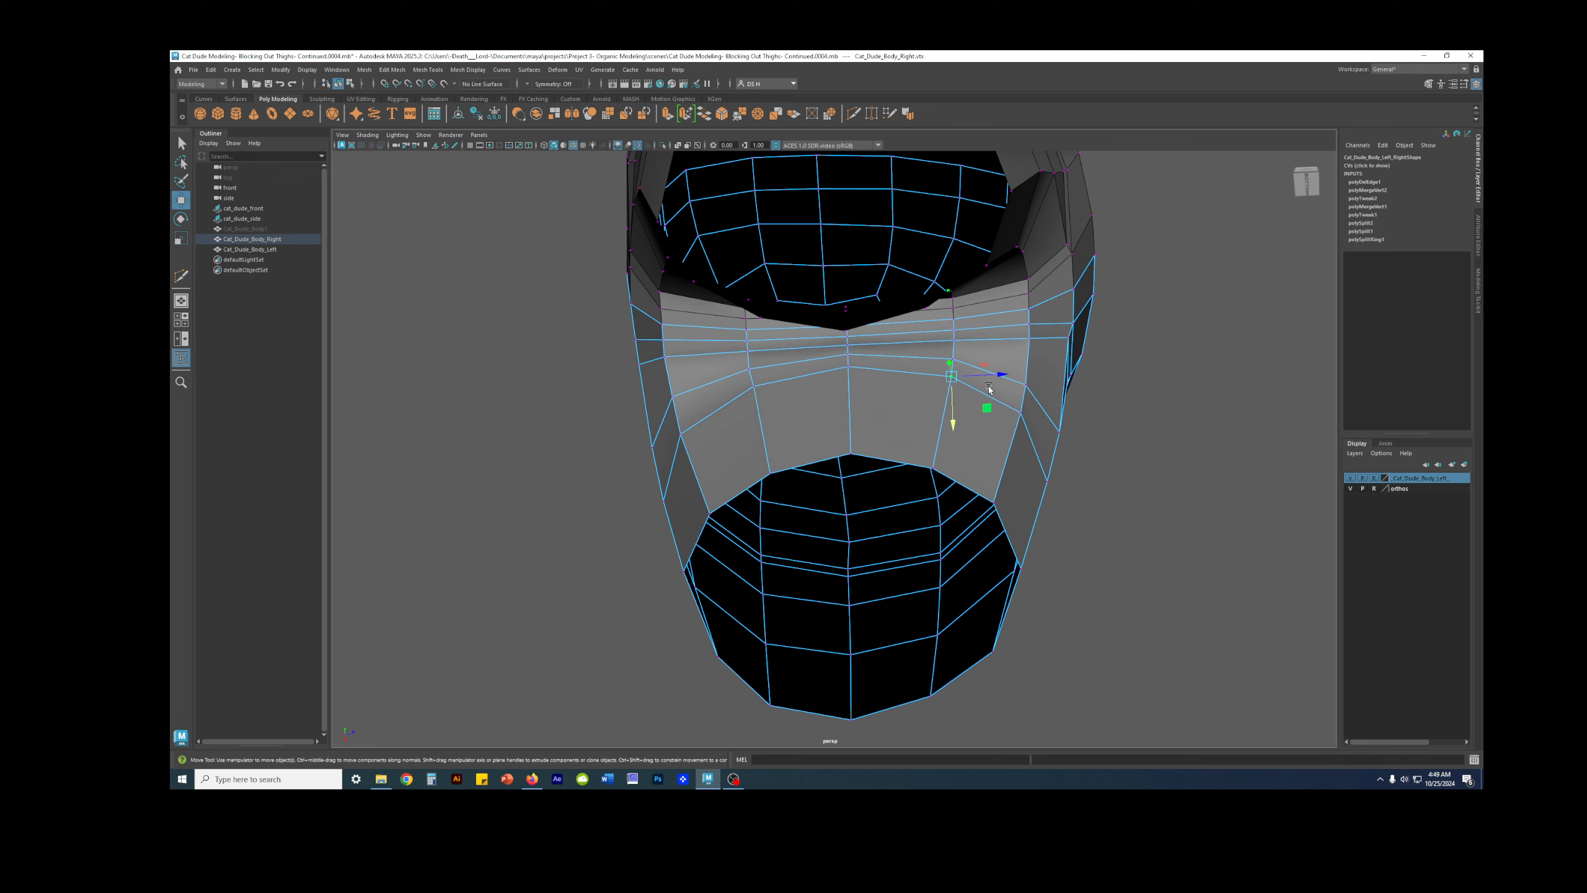
{"action": "left_click_drag", "start_coordinate": [995, 375], "coordinate": [862, 423]}
{"action": "left_click", "coordinate": [963, 362]}
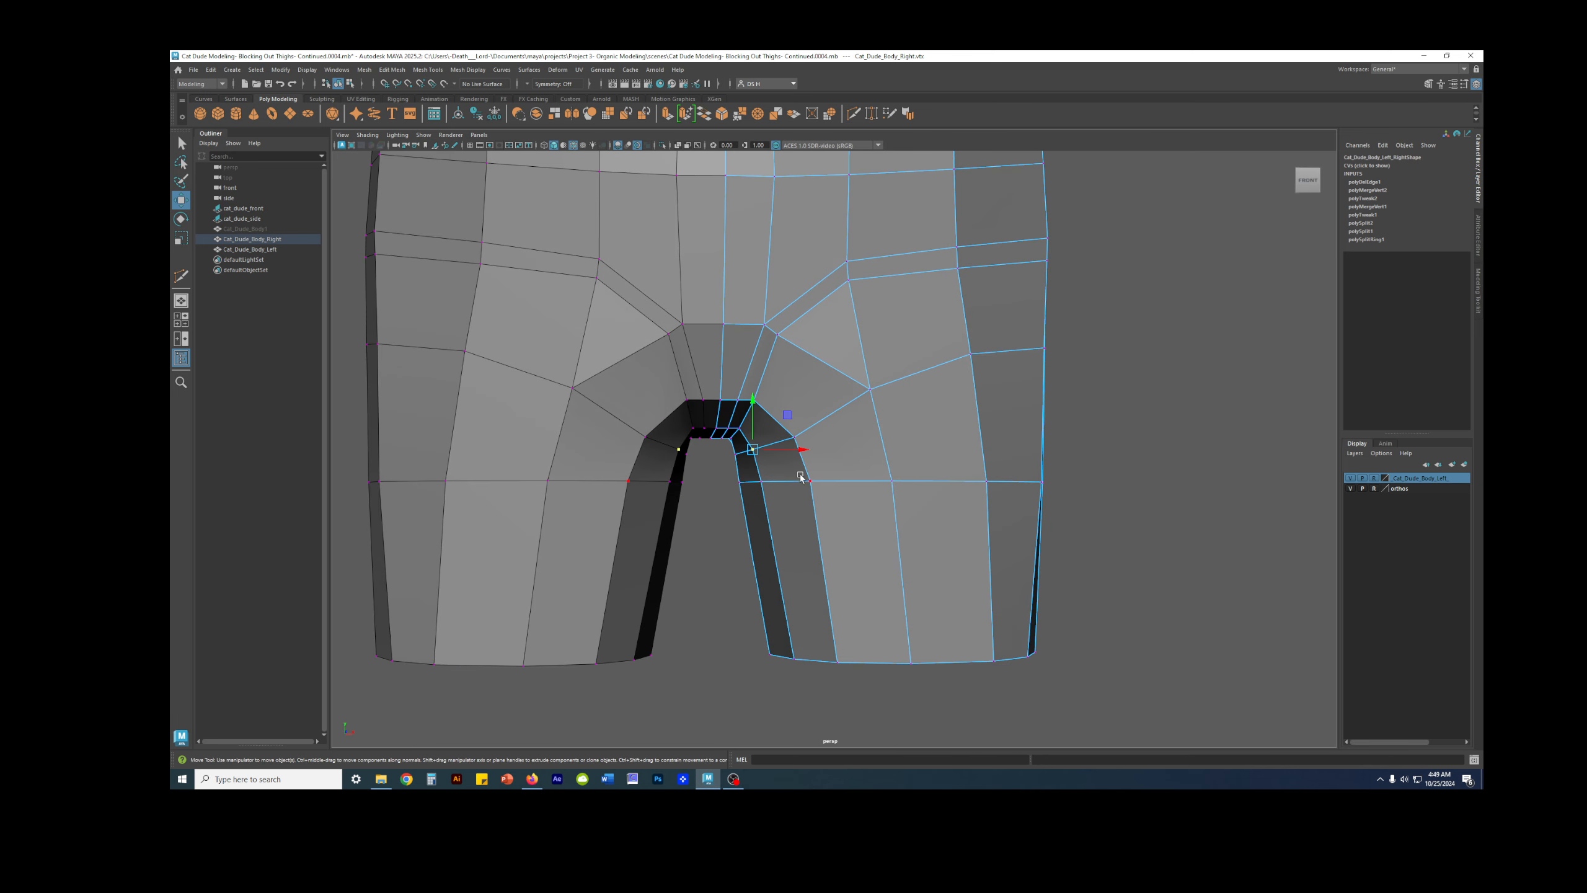
{"action": "key", "text": "3"}
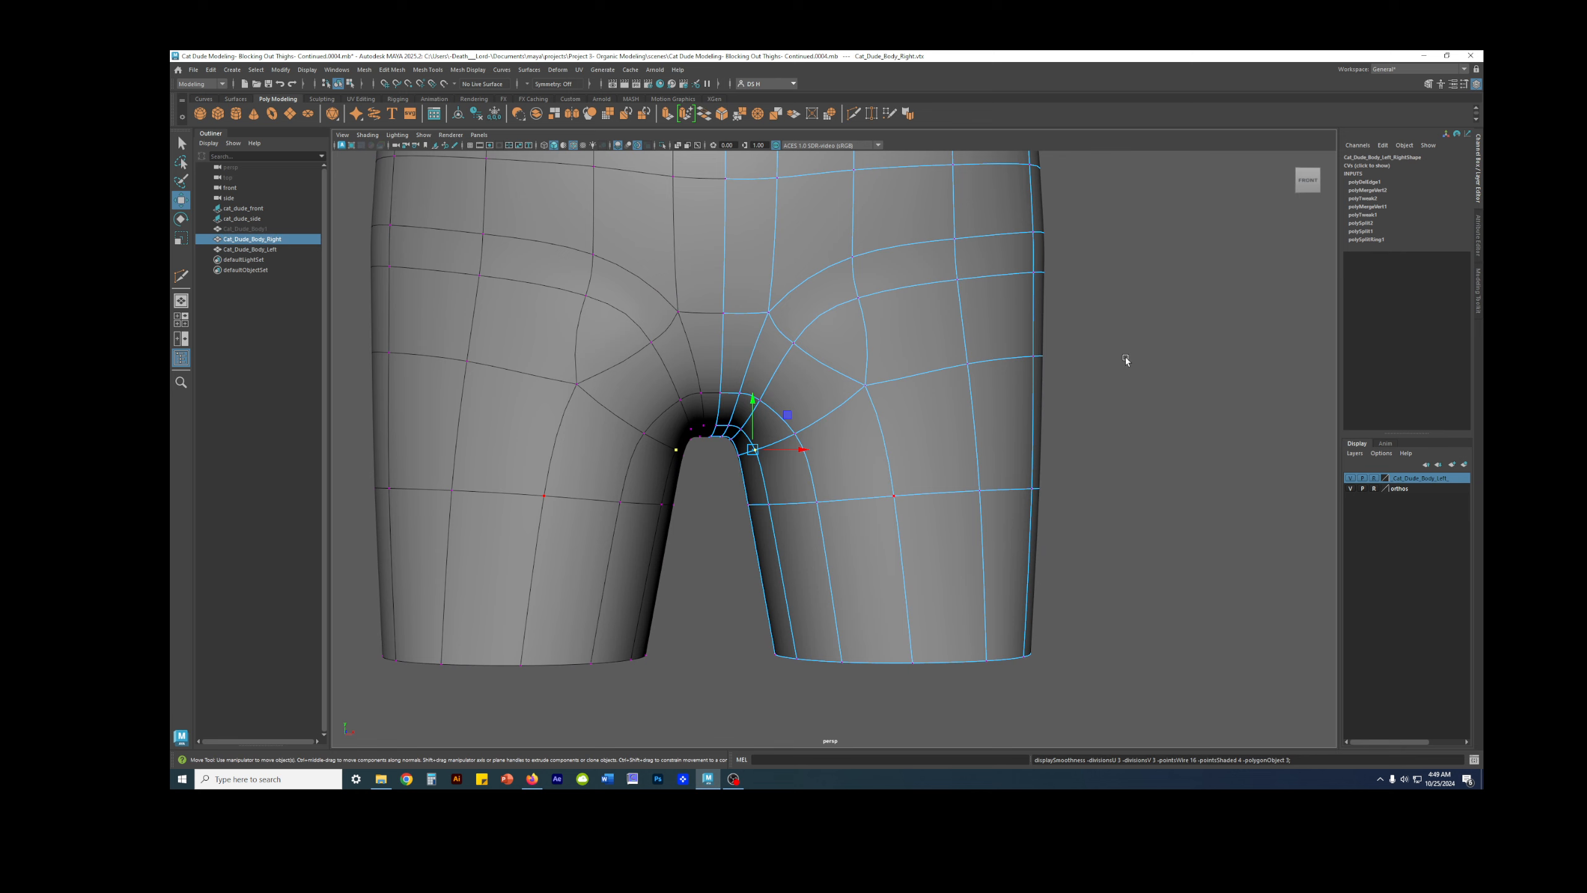
{"action": "left_click", "coordinate": [1126, 357]}
Step: Hide the wireframe overlay and examine the smoothed thighs from the side
{"action": "right_click_drag", "start_coordinate": [1125, 358], "coordinate": [1016, 395], "text": "alt"}
{"action": "mouse_move", "coordinate": [1015, 395]}
{"action": "left_mouse_down", "text": "alt"}
{"action": "mouse_move", "coordinate": [998, 417]}
{"action": "mouse_move", "coordinate": [1077, 417]}
{"action": "mouse_move", "coordinate": [1013, 427]}
{"action": "left_mouse_up", "text": "alt"}
{"action": "key", "text": "alt+5"}
{"action": "right_click_drag", "start_coordinate": [1013, 428], "coordinate": [842, 421], "text": "alt"}
{"action": "left_click_drag", "start_coordinate": [842, 423], "coordinate": [900, 332], "text": "alt"}
Step: Adjust the lower-loop vertices at the back edge of the right thigh, comparing the smoothed and unsmoothed display
{"action": "left_click", "coordinate": [905, 429]}
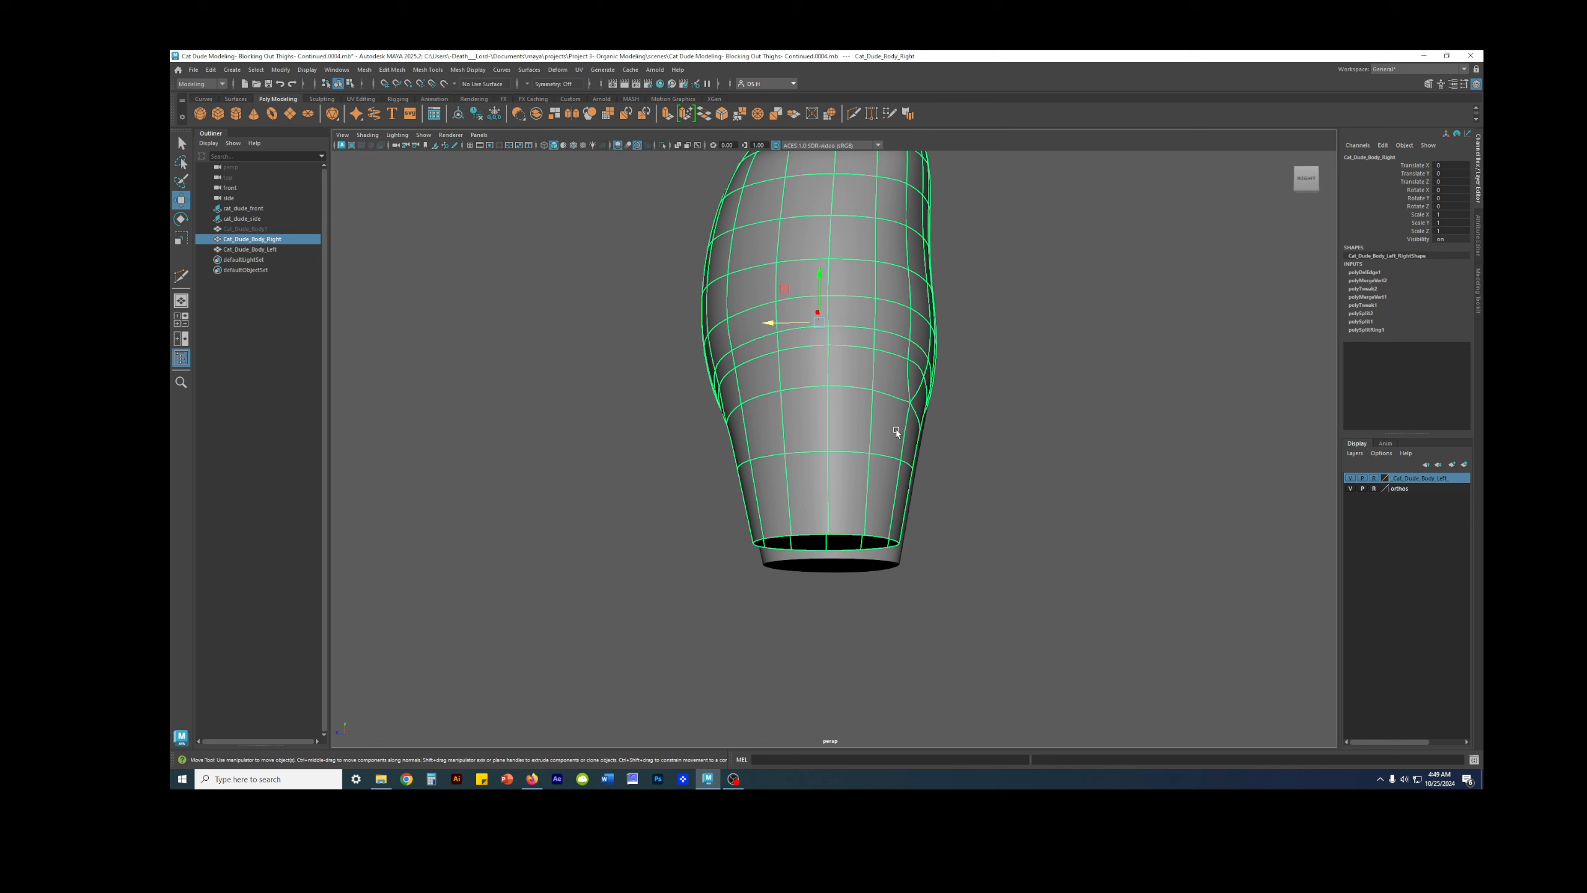
{"action": "key", "text": "1"}
{"action": "right_click_drag", "start_coordinate": [914, 465], "coordinate": [887, 445]}
{"action": "left_click_drag", "start_coordinate": [943, 473], "coordinate": [892, 495]}
{"action": "key", "text": "3"}
{"action": "key", "text": "1"}
{"action": "left_click", "coordinate": [890, 506]}
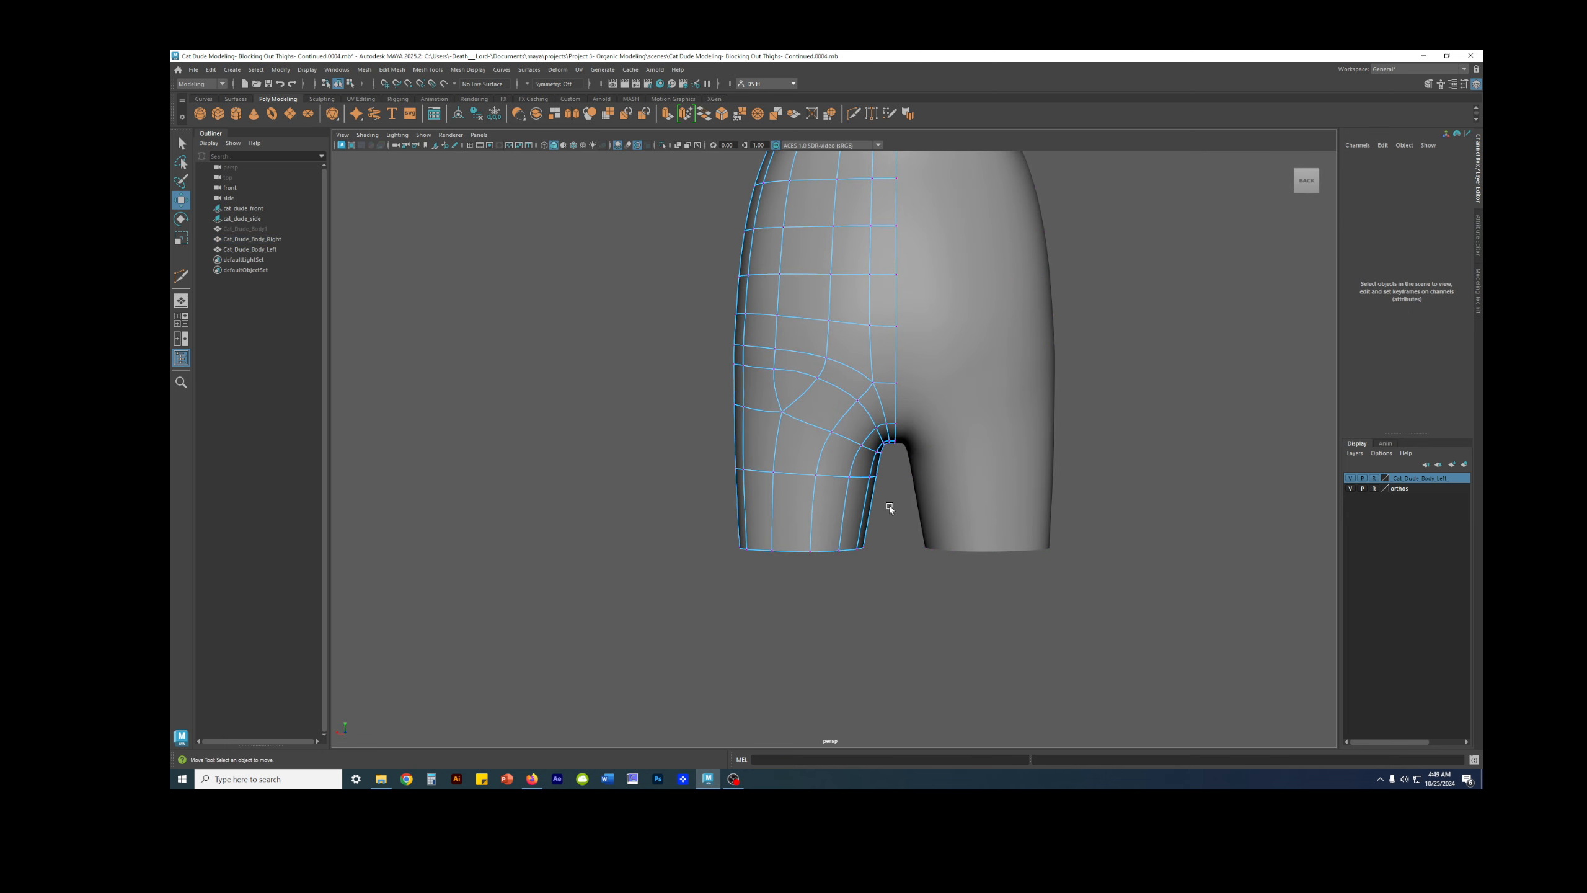
Step: Select all bottom-edge vertices of the right leg and shift them slightly inward in the shaded front view
{"action": "left_click_drag", "start_coordinate": [884, 570], "coordinate": [663, 504]}
{"action": "left_click_drag", "start_coordinate": [834, 549], "coordinate": [991, 579], "text": "alt"}
{"action": "key", "text": "space"}
{"action": "key", "text": "space"}
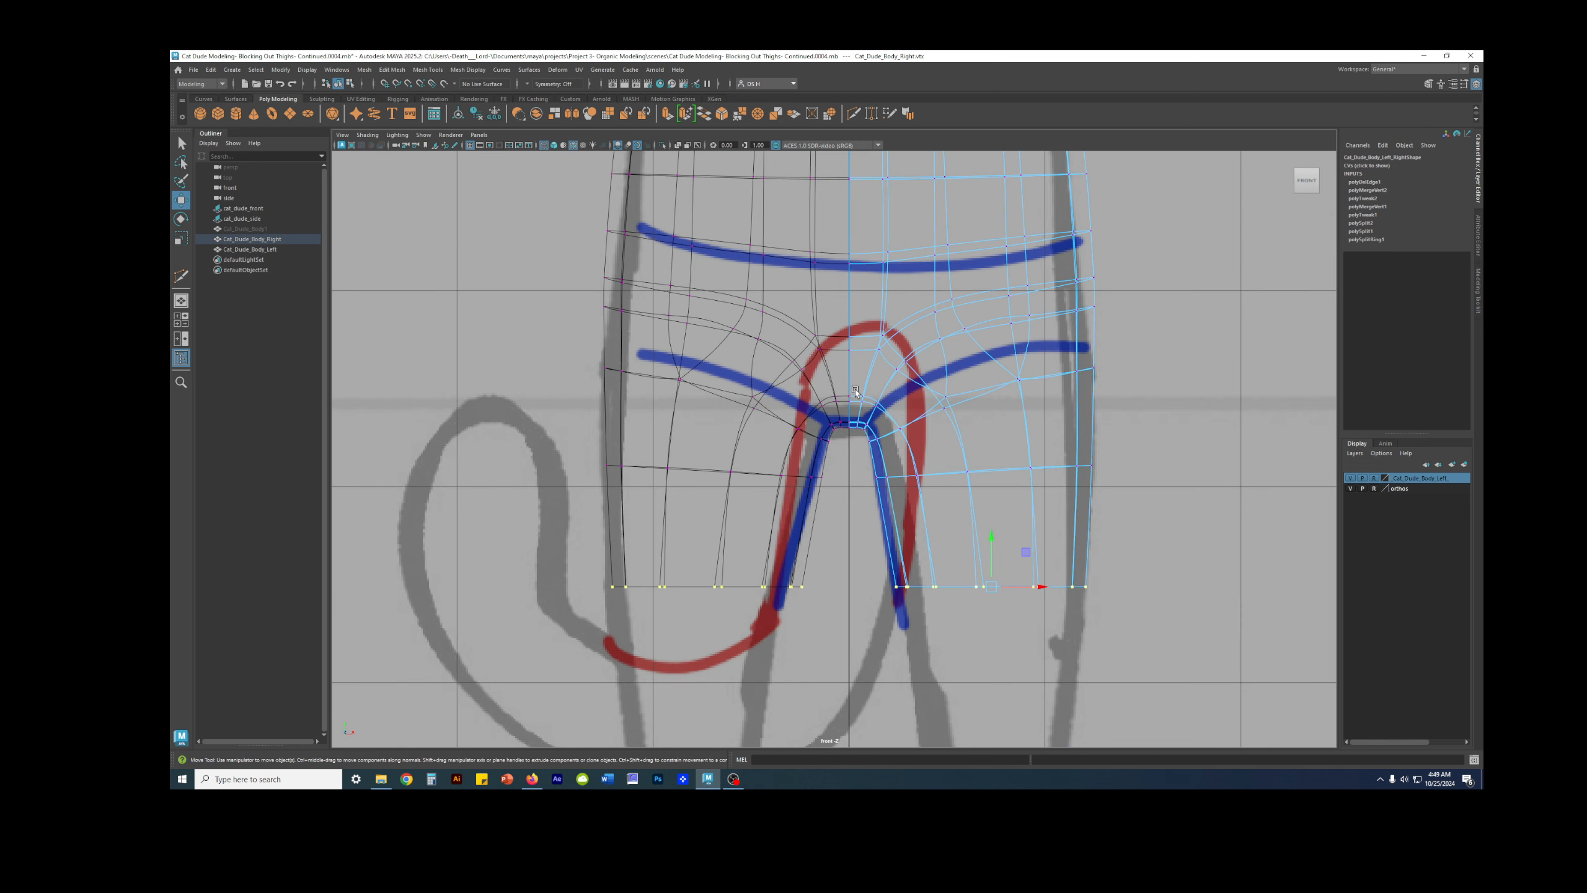
{"action": "key", "text": "5"}
{"action": "left_click_drag", "start_coordinate": [1038, 586], "coordinate": [1035, 586]}
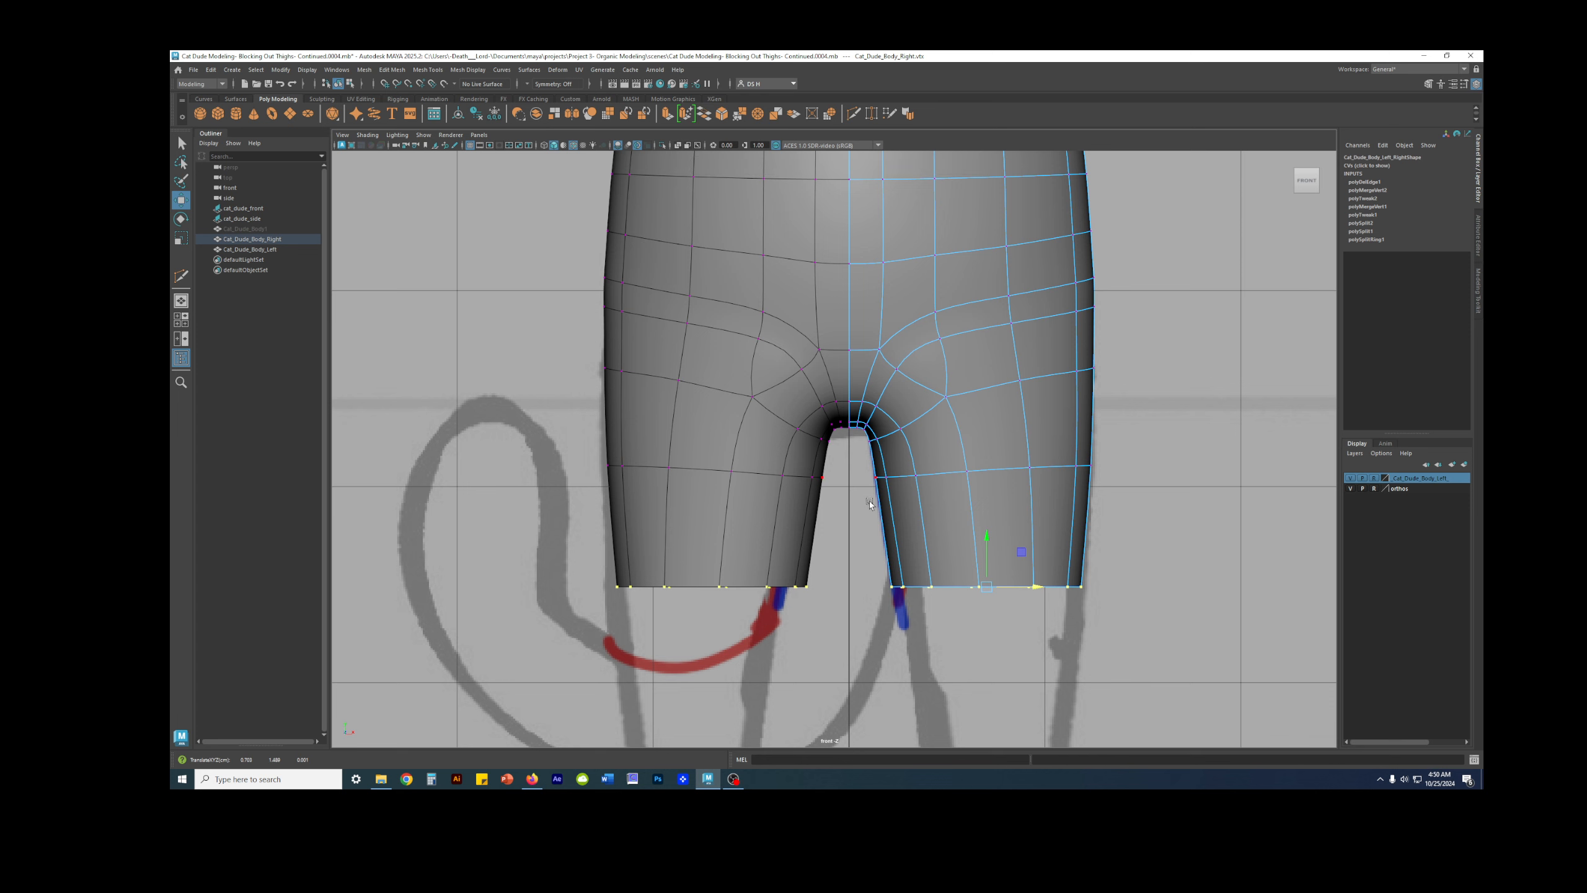
Step: Shift the right leg's lower vertex loop sideways to follow the front reference sketch, then return to object mode
{"action": "scroll", "coordinate": [994, 470], "scroll_direction": "down", "scroll_amount": 5}
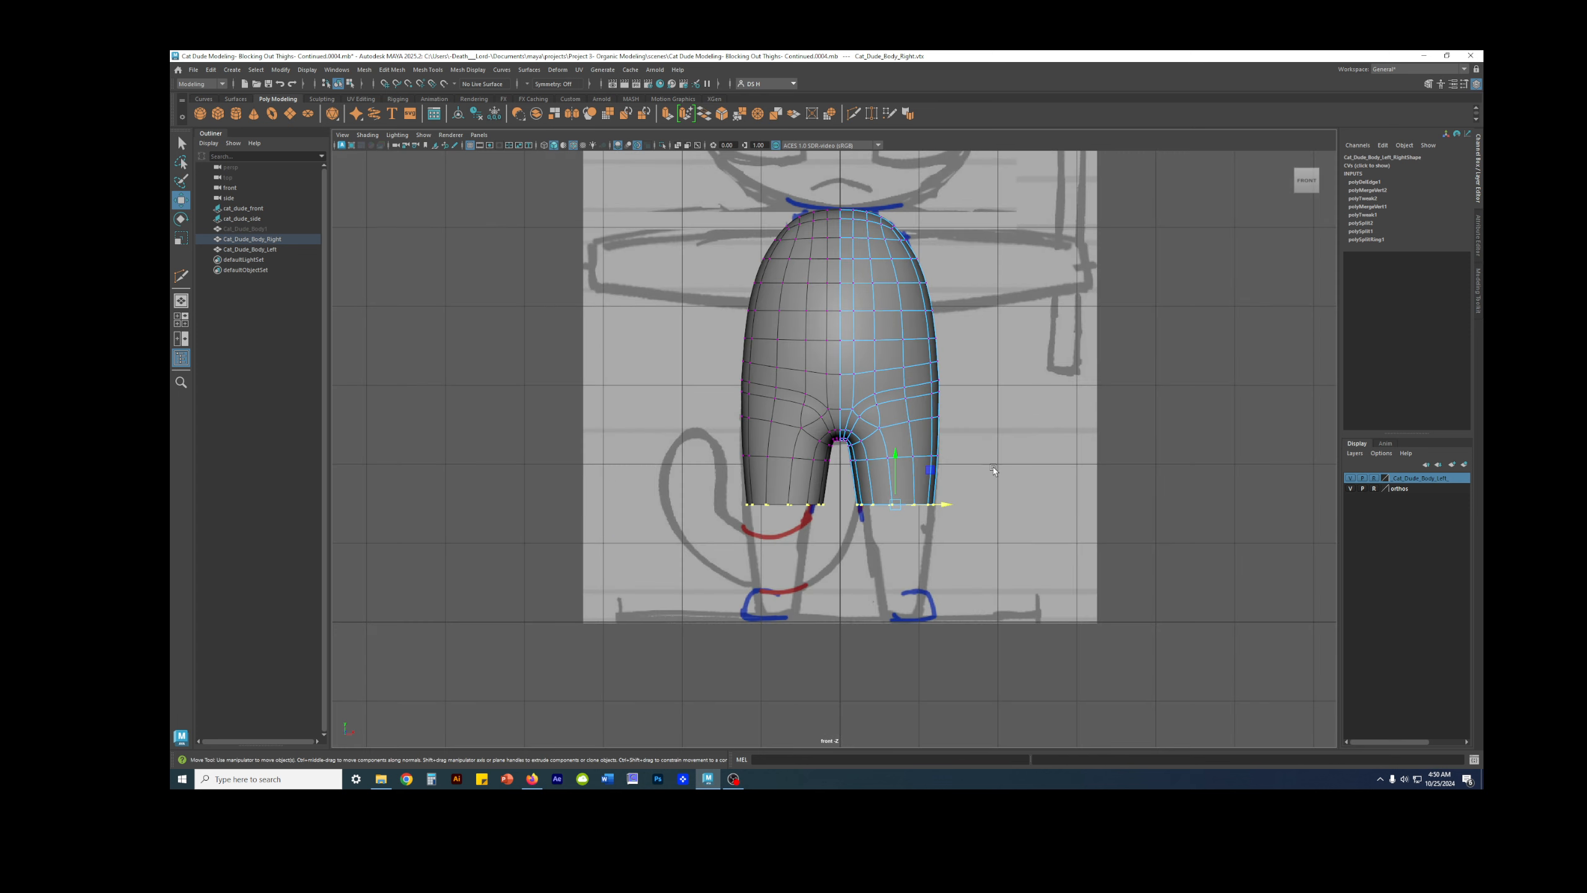
{"action": "scroll", "coordinate": [848, 472], "scroll_direction": "up", "scroll_amount": 5}
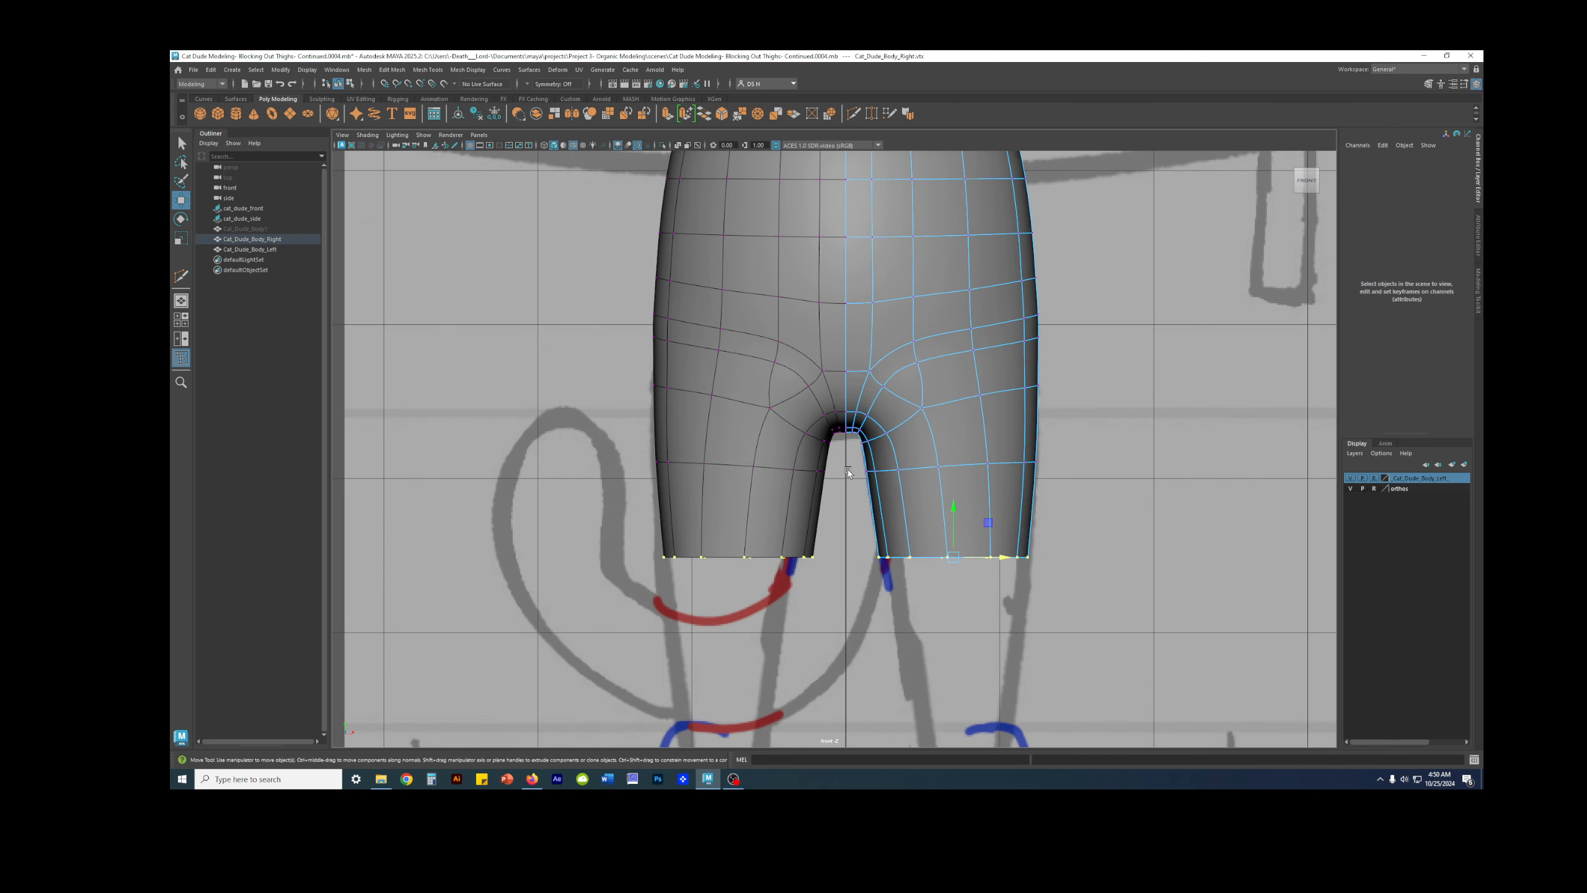
{"action": "left_click_drag", "start_coordinate": [1086, 497], "coordinate": [994, 461]}
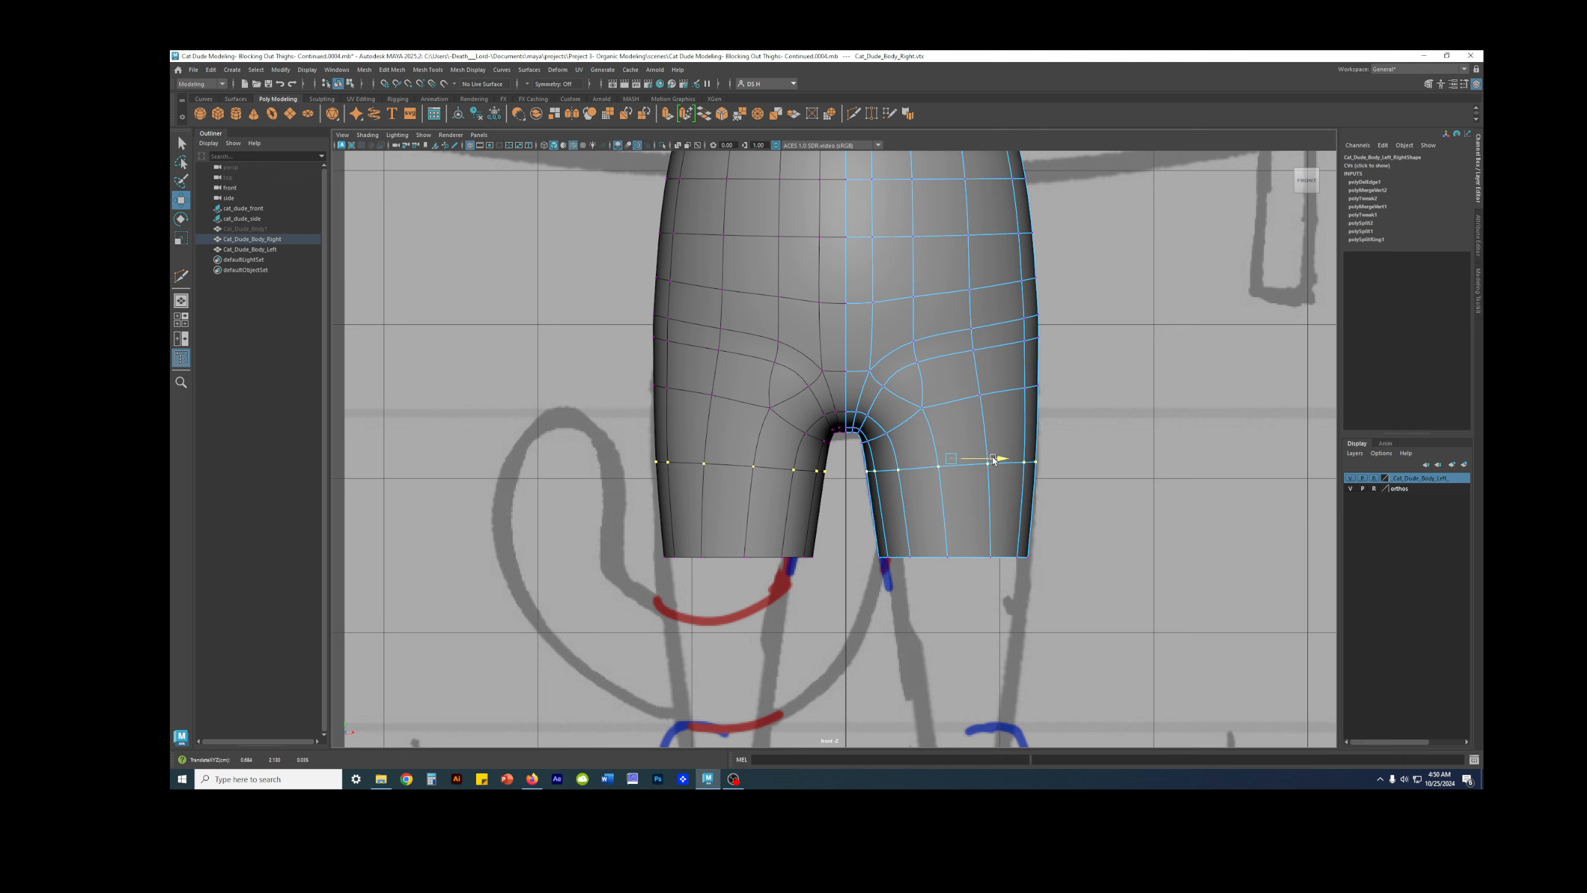
{"action": "left_click_drag", "start_coordinate": [872, 518], "coordinate": [1043, 566]}
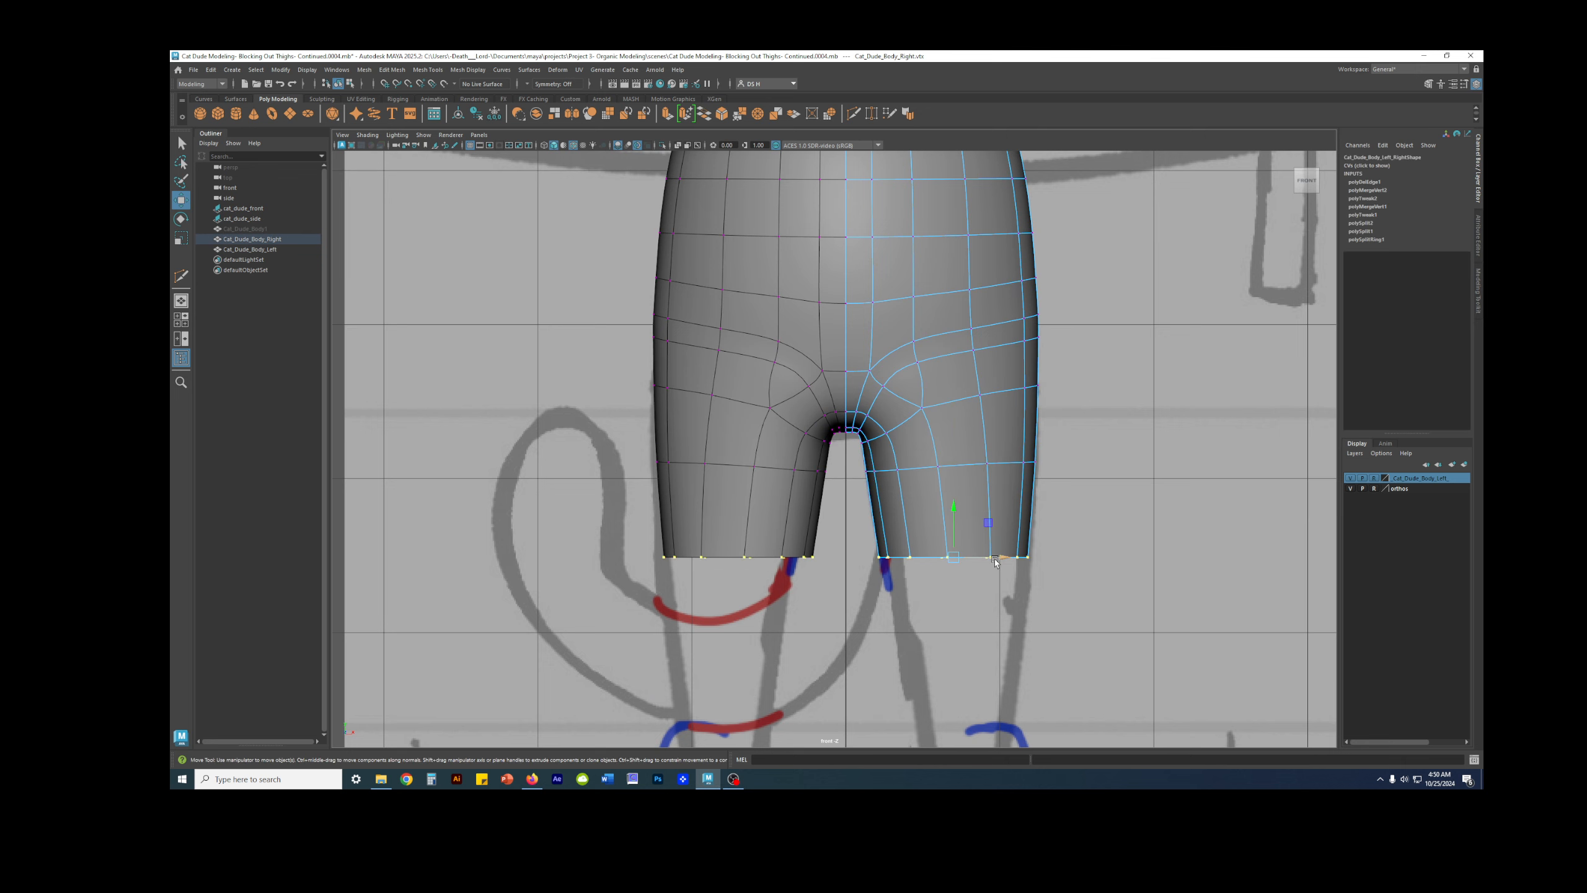
{"action": "left_click", "coordinate": [1141, 493]}
{"action": "right_click_drag", "start_coordinate": [946, 464], "coordinate": [1012, 432]}
{"action": "left_click", "coordinate": [1181, 398]}
{"action": "right_click_drag", "start_coordinate": [1180, 398], "coordinate": [906, 396], "text": "alt"}
{"action": "middle_click_drag", "start_coordinate": [907, 397], "coordinate": [921, 466], "text": "alt"}
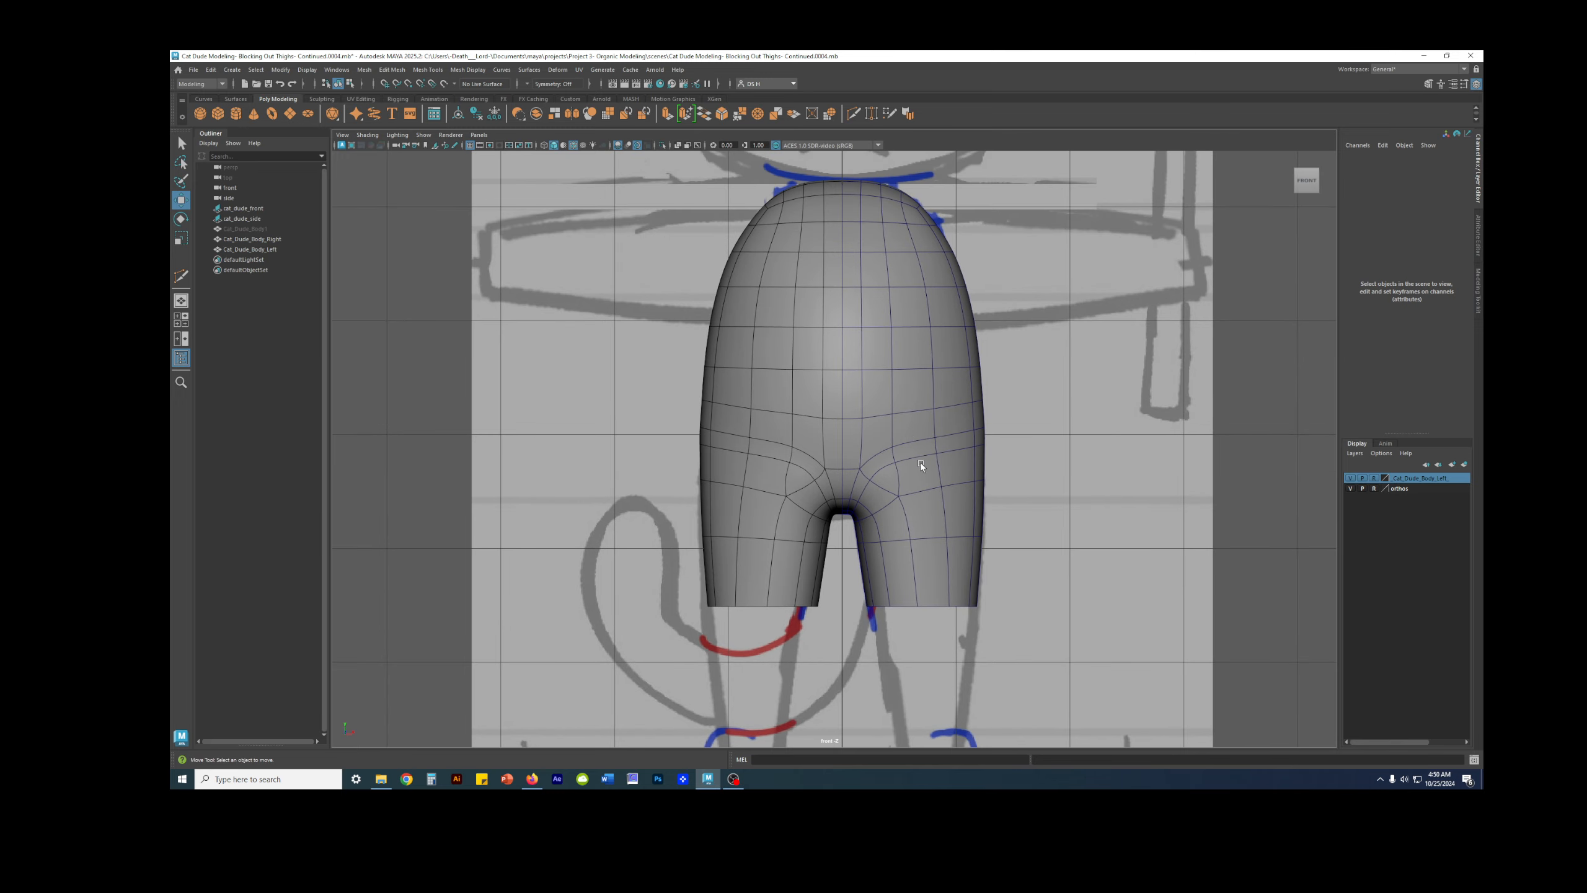
Step: Inspect the right half from the side in perspective, in both unsmoothed and smoothed display
{"action": "key", "text": "space"}
{"action": "key", "text": "space"}
{"action": "left_click_drag", "start_coordinate": [1134, 310], "coordinate": [930, 362], "text": "alt"}
{"action": "left_click", "coordinate": [930, 362]}
{"action": "key", "text": "1"}
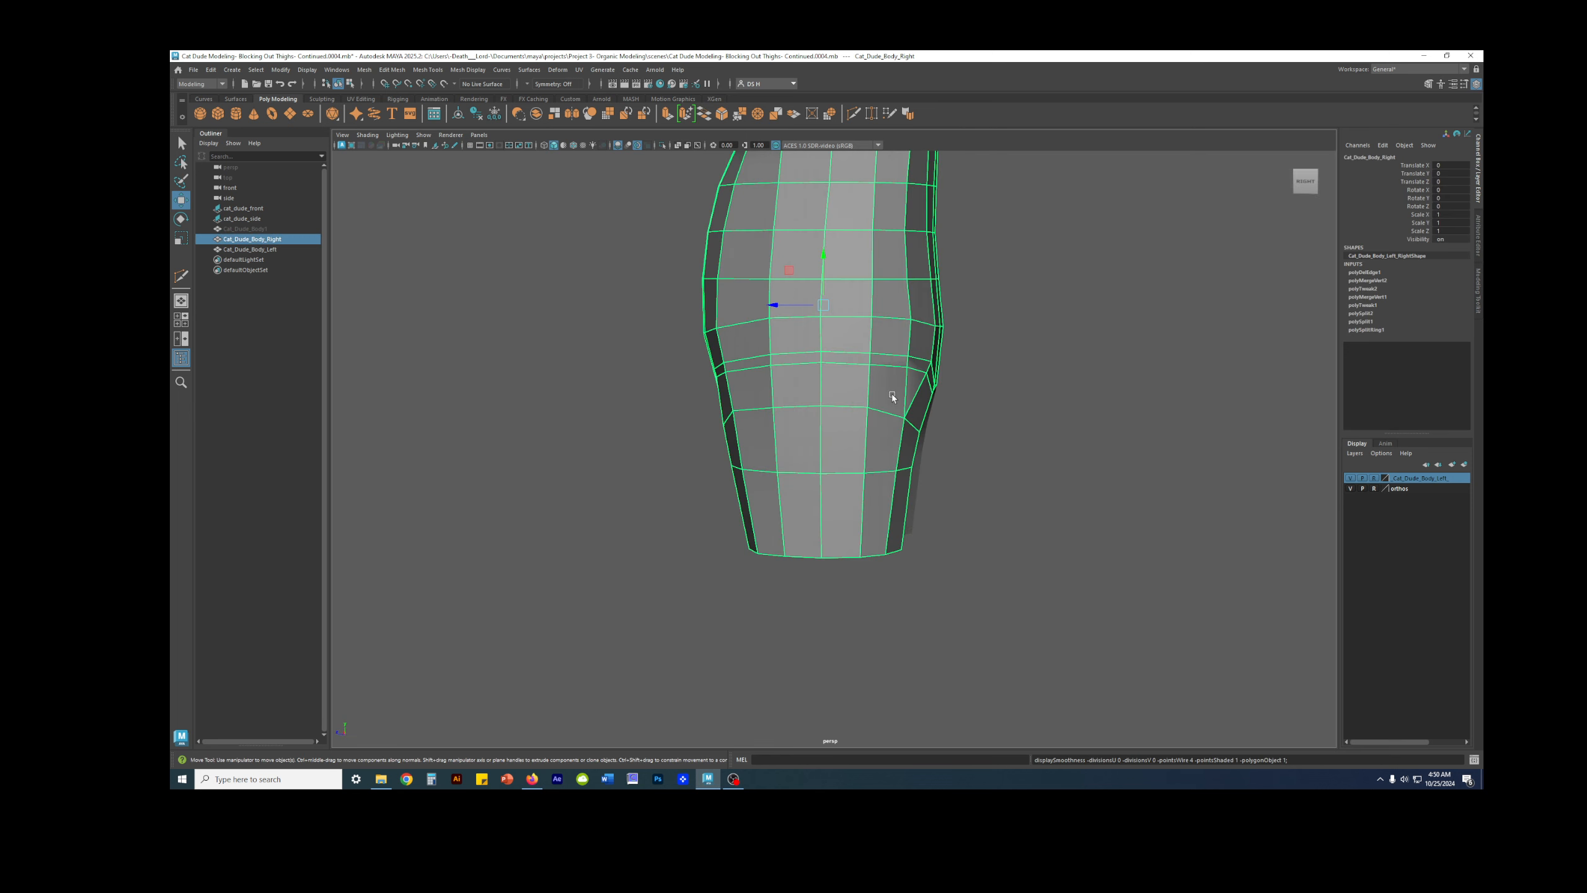
{"action": "key", "text": "F9"}
{"action": "key", "text": "F8"}
{"action": "key", "text": "3"}
Step: Save the scene and view the whole smoothed body from the front with nothing selected
{"action": "left_click_drag", "start_coordinate": [1021, 326], "coordinate": [1163, 338], "text": "alt"}
{"action": "key", "text": "ctrl+s"}
{"action": "left_click_drag", "start_coordinate": [1006, 343], "coordinate": [1058, 348], "text": "alt"}
{"action": "right_click_drag", "start_coordinate": [1059, 348], "coordinate": [878, 331], "text": "alt"}
{"action": "middle_click_drag", "start_coordinate": [878, 331], "coordinate": [903, 358], "text": "alt"}
{"action": "left_click", "coordinate": [943, 337]}
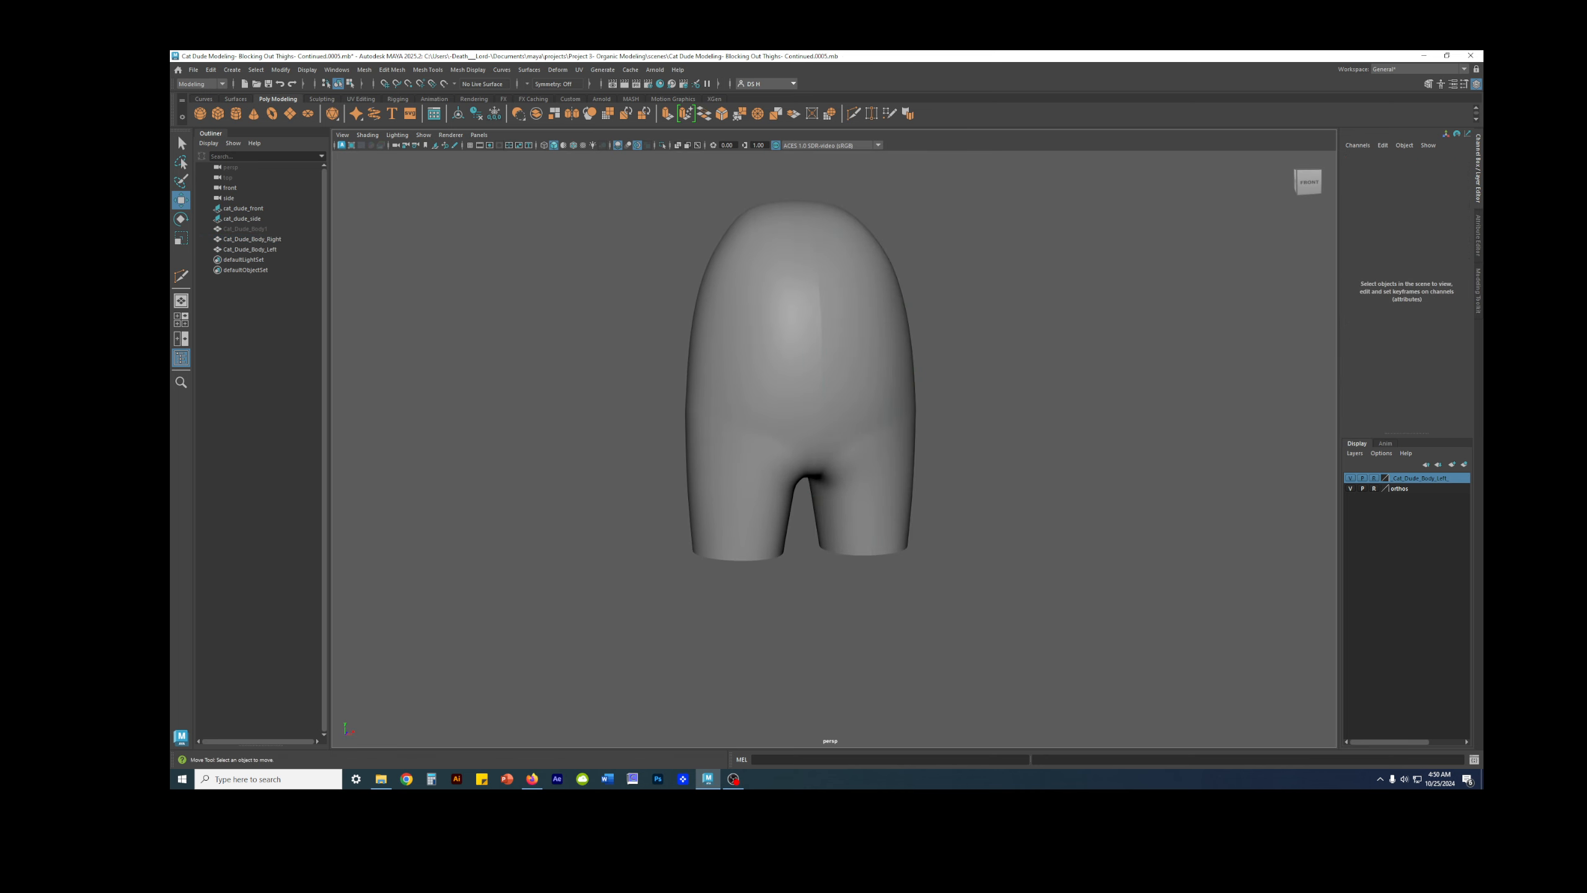